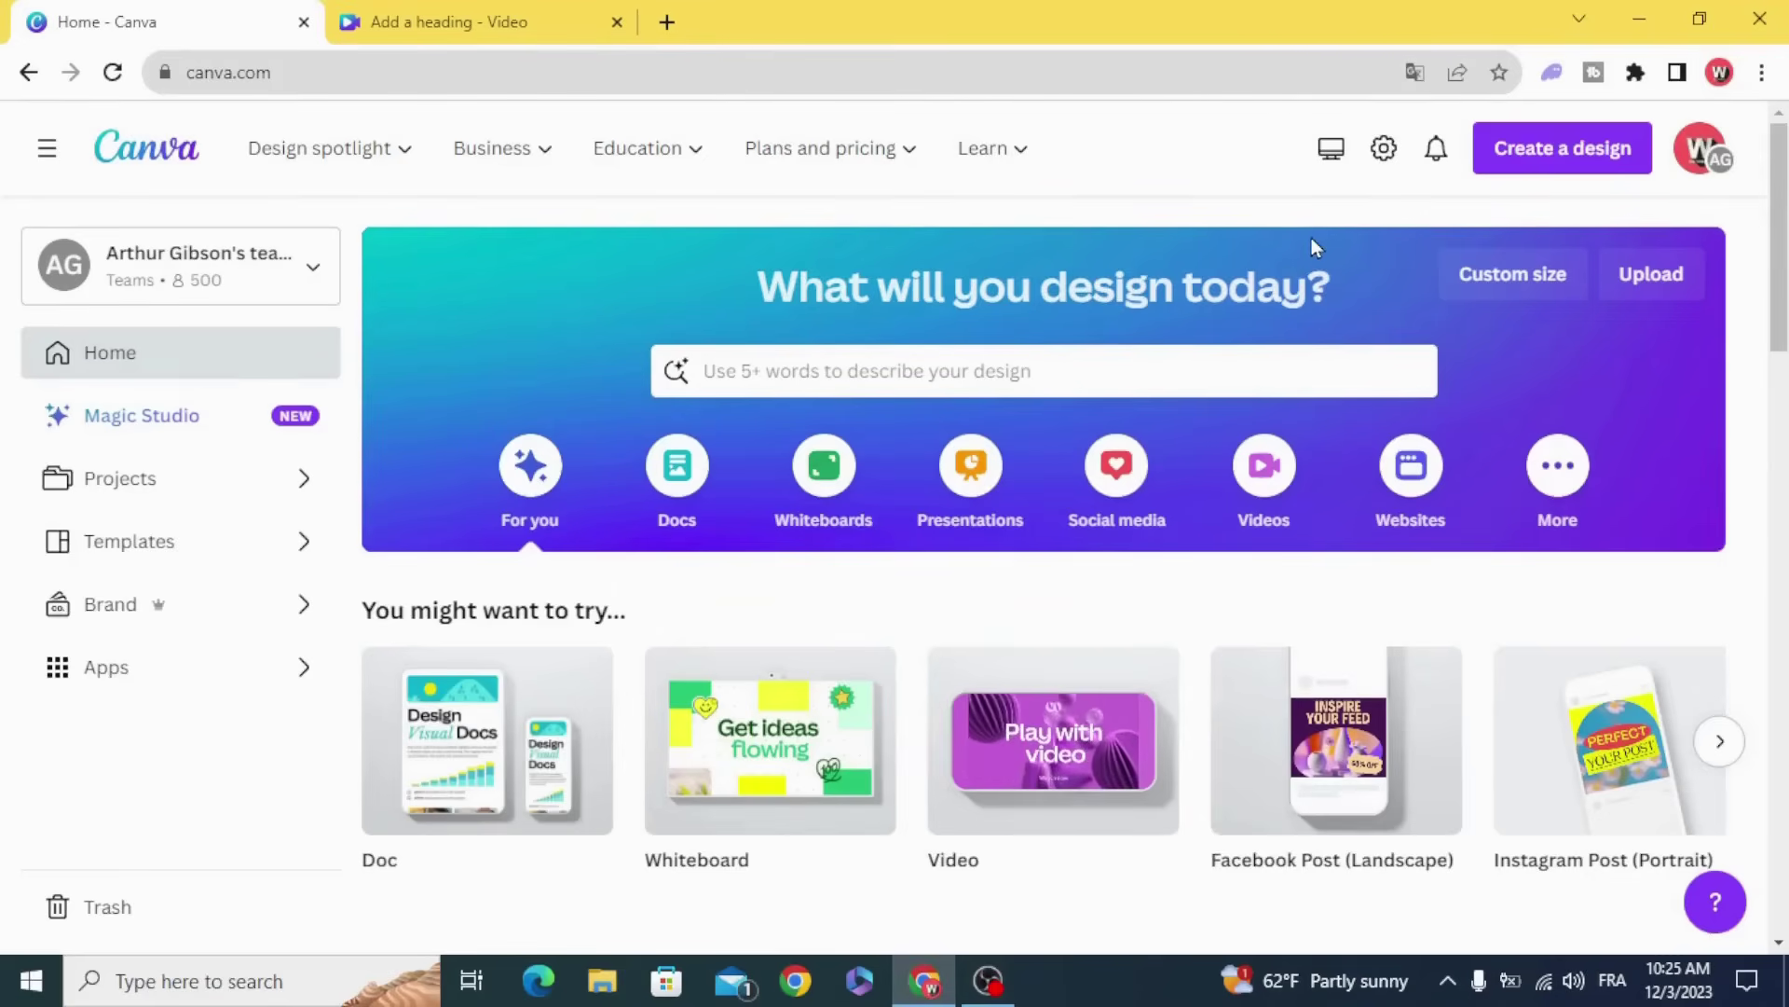
- Create a new blank design of the Video type
click(1265, 470)
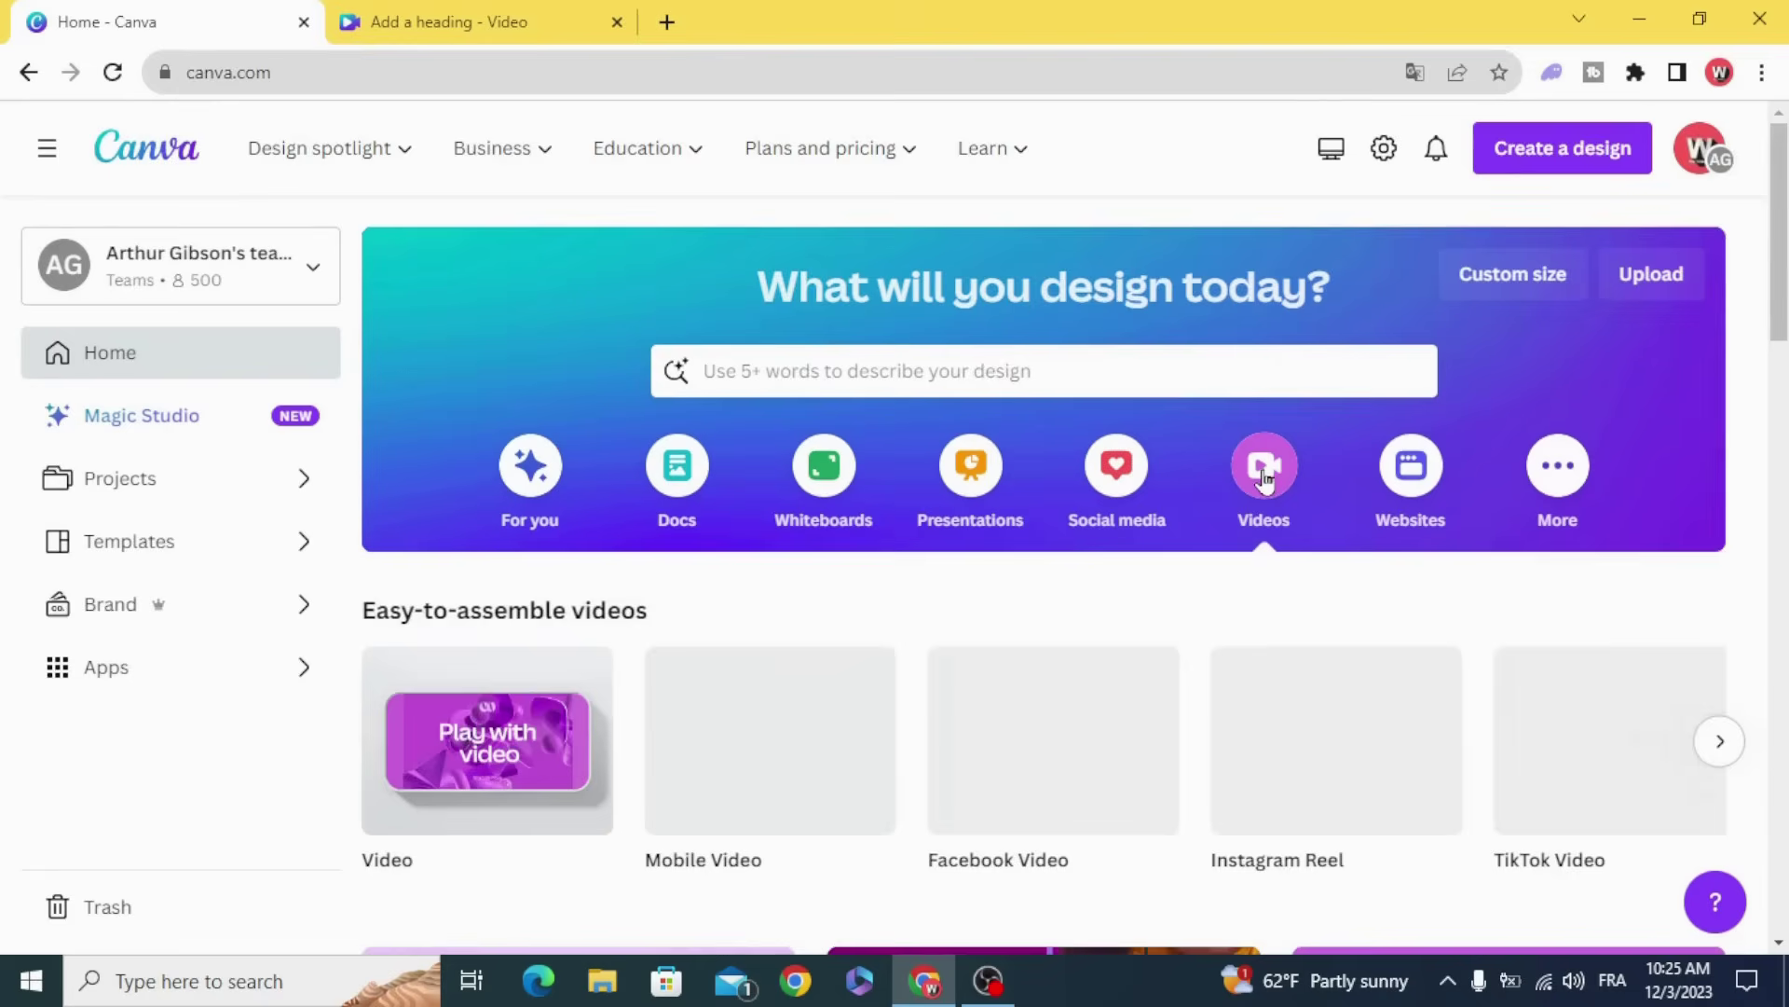
click(483, 743)
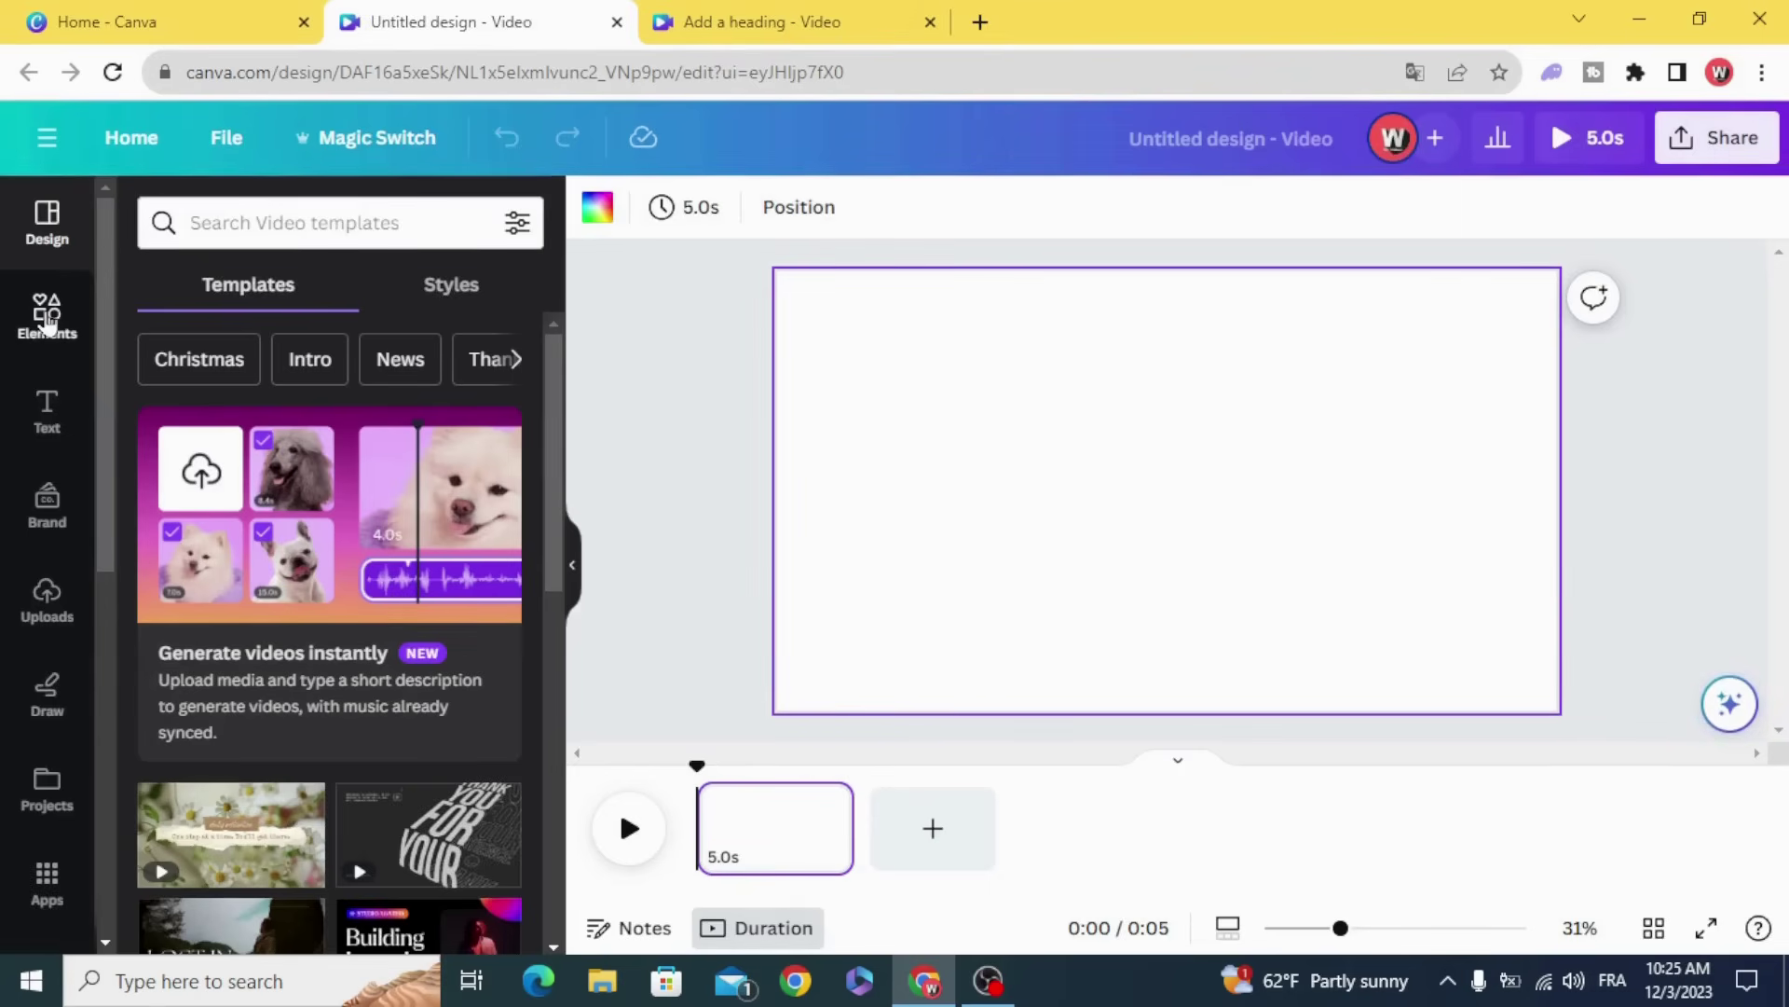
- Search the photo elements for "gradient" and set the light-to-dark blue gradient photo as the page background
click(47, 314)
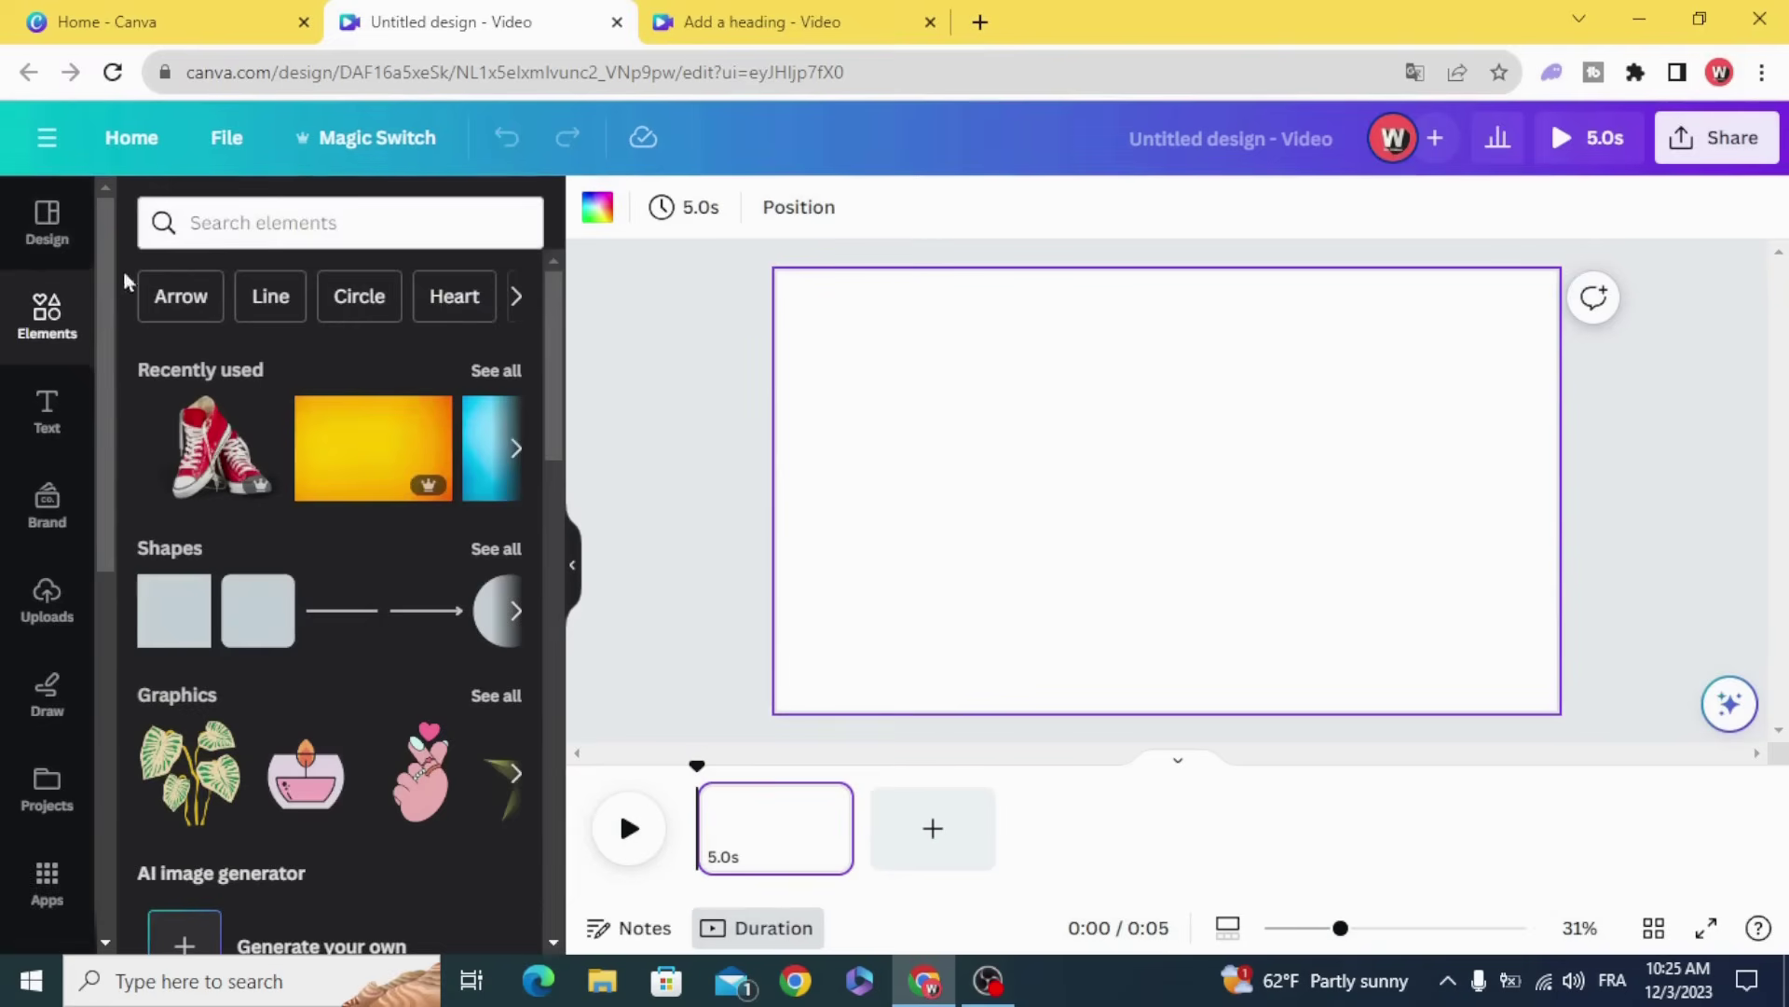
click(268, 226)
text(gradient)
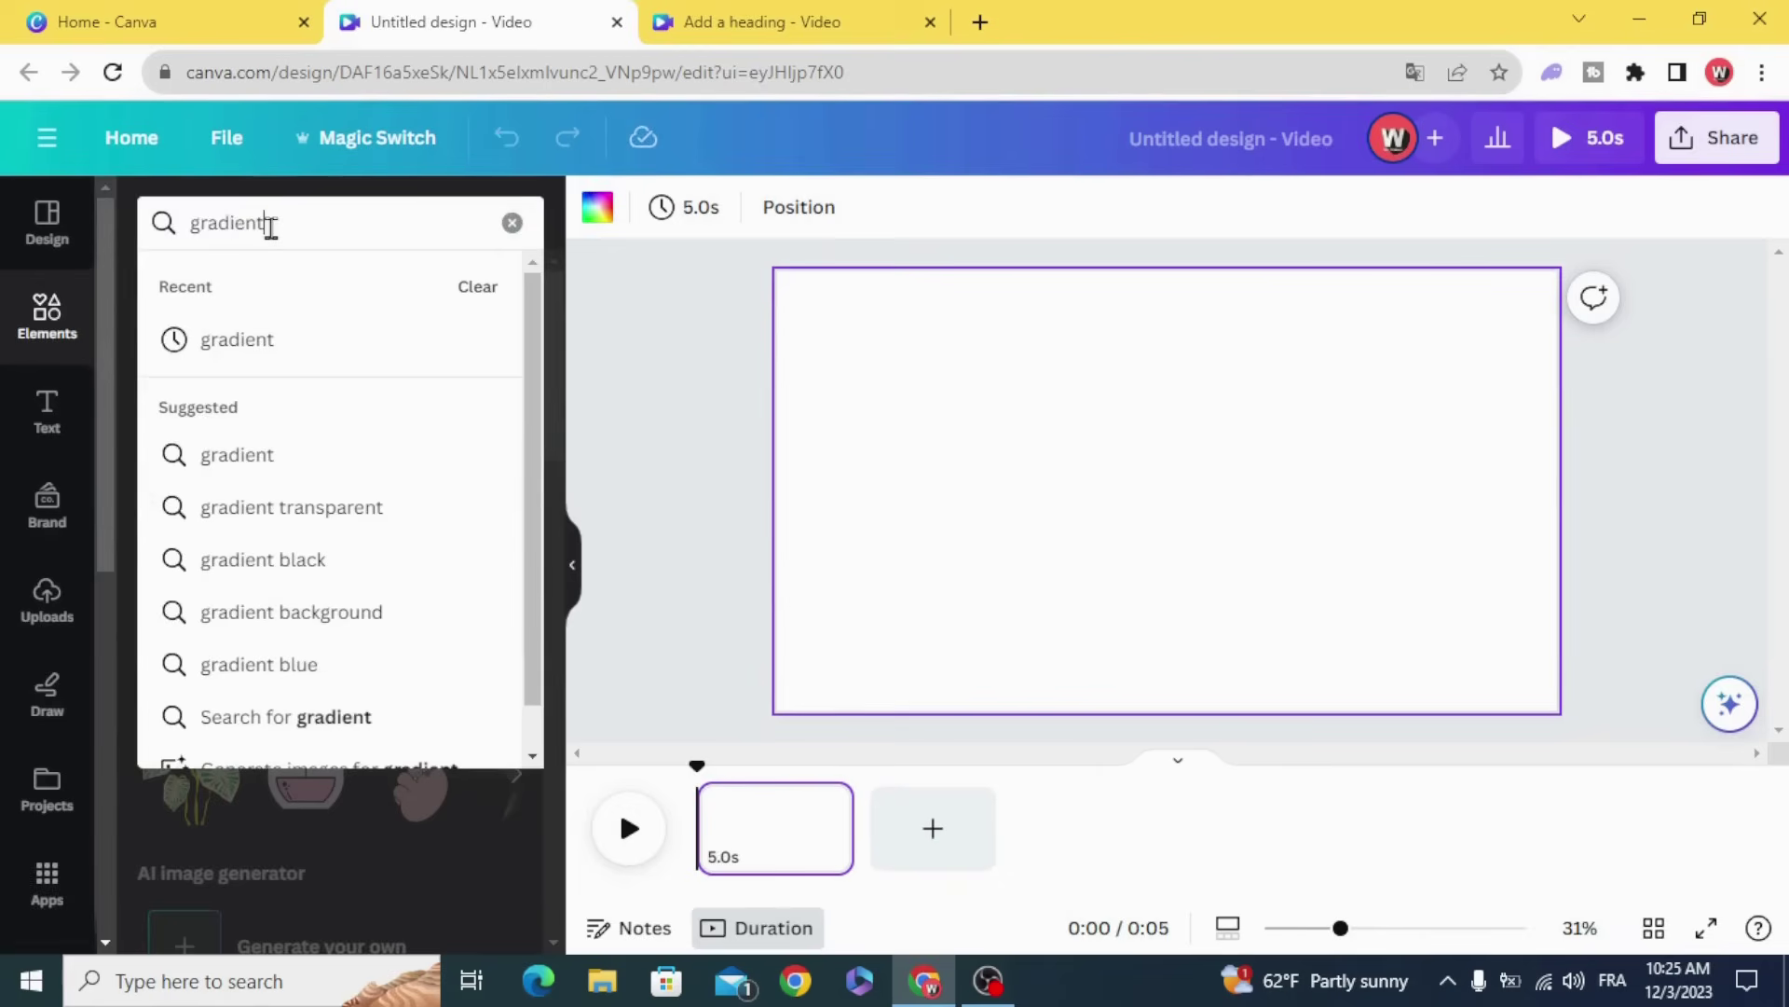
key(Return)
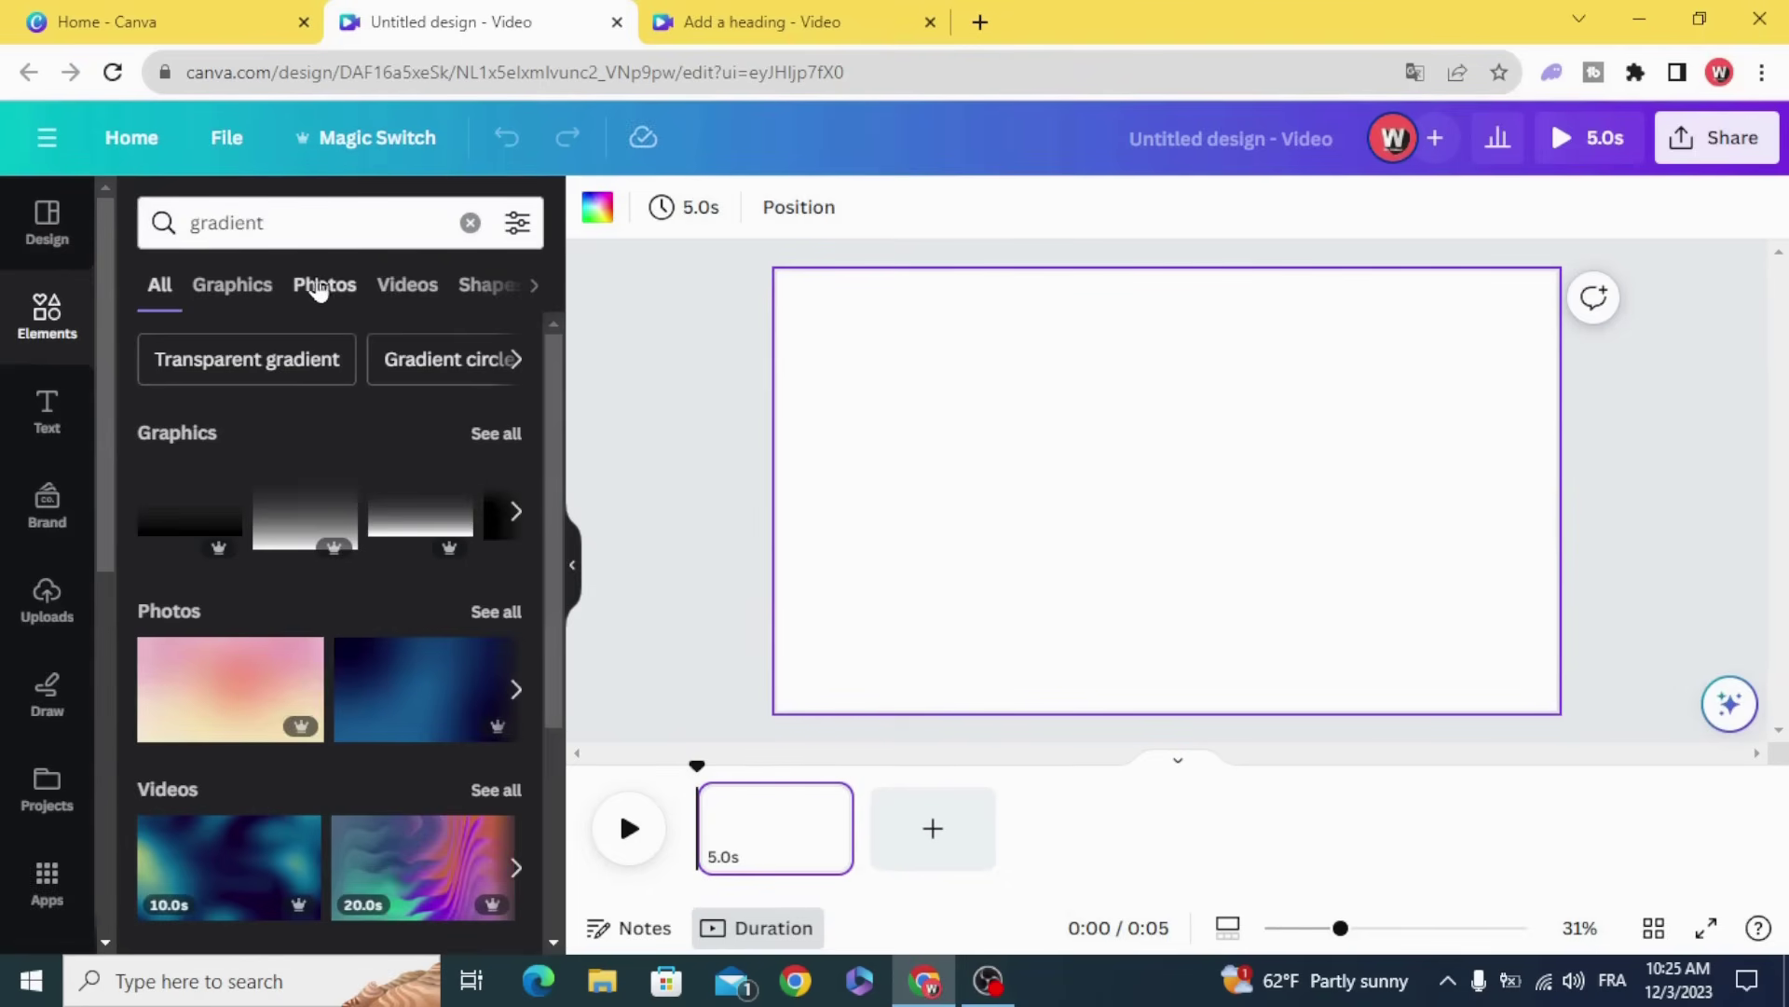
click(323, 286)
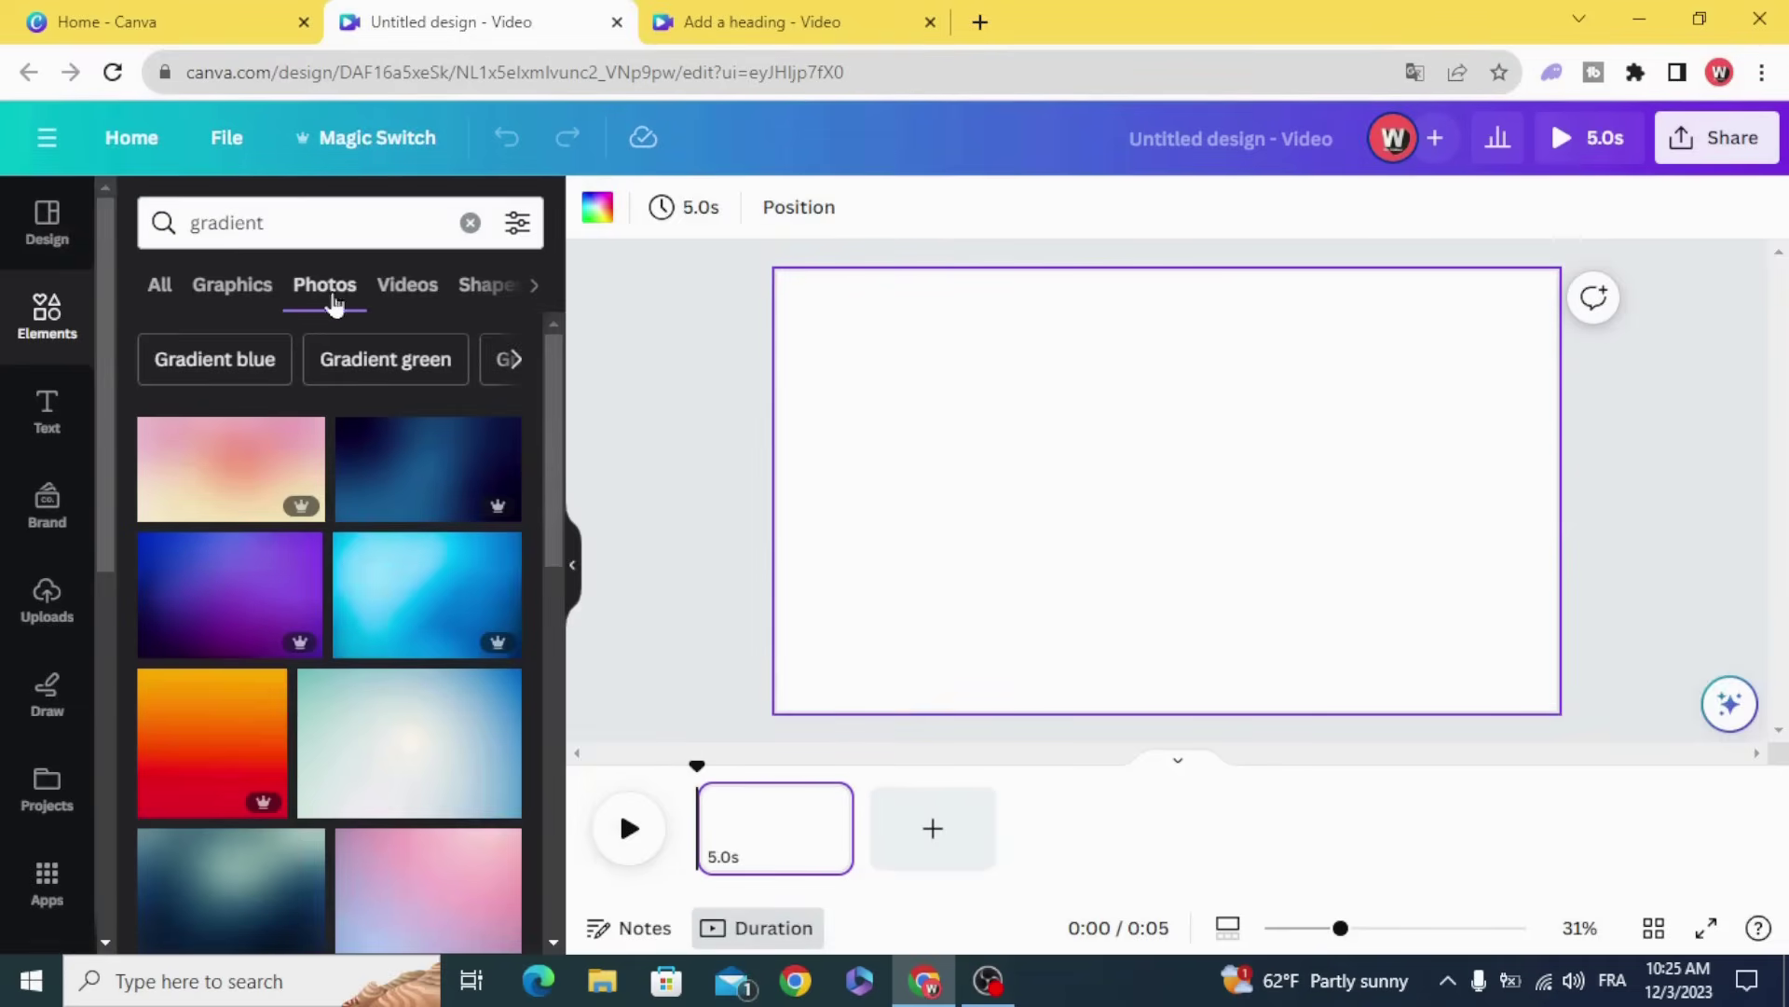
scroll(357, 541, down, 3)
scroll(387, 791, up, 3)
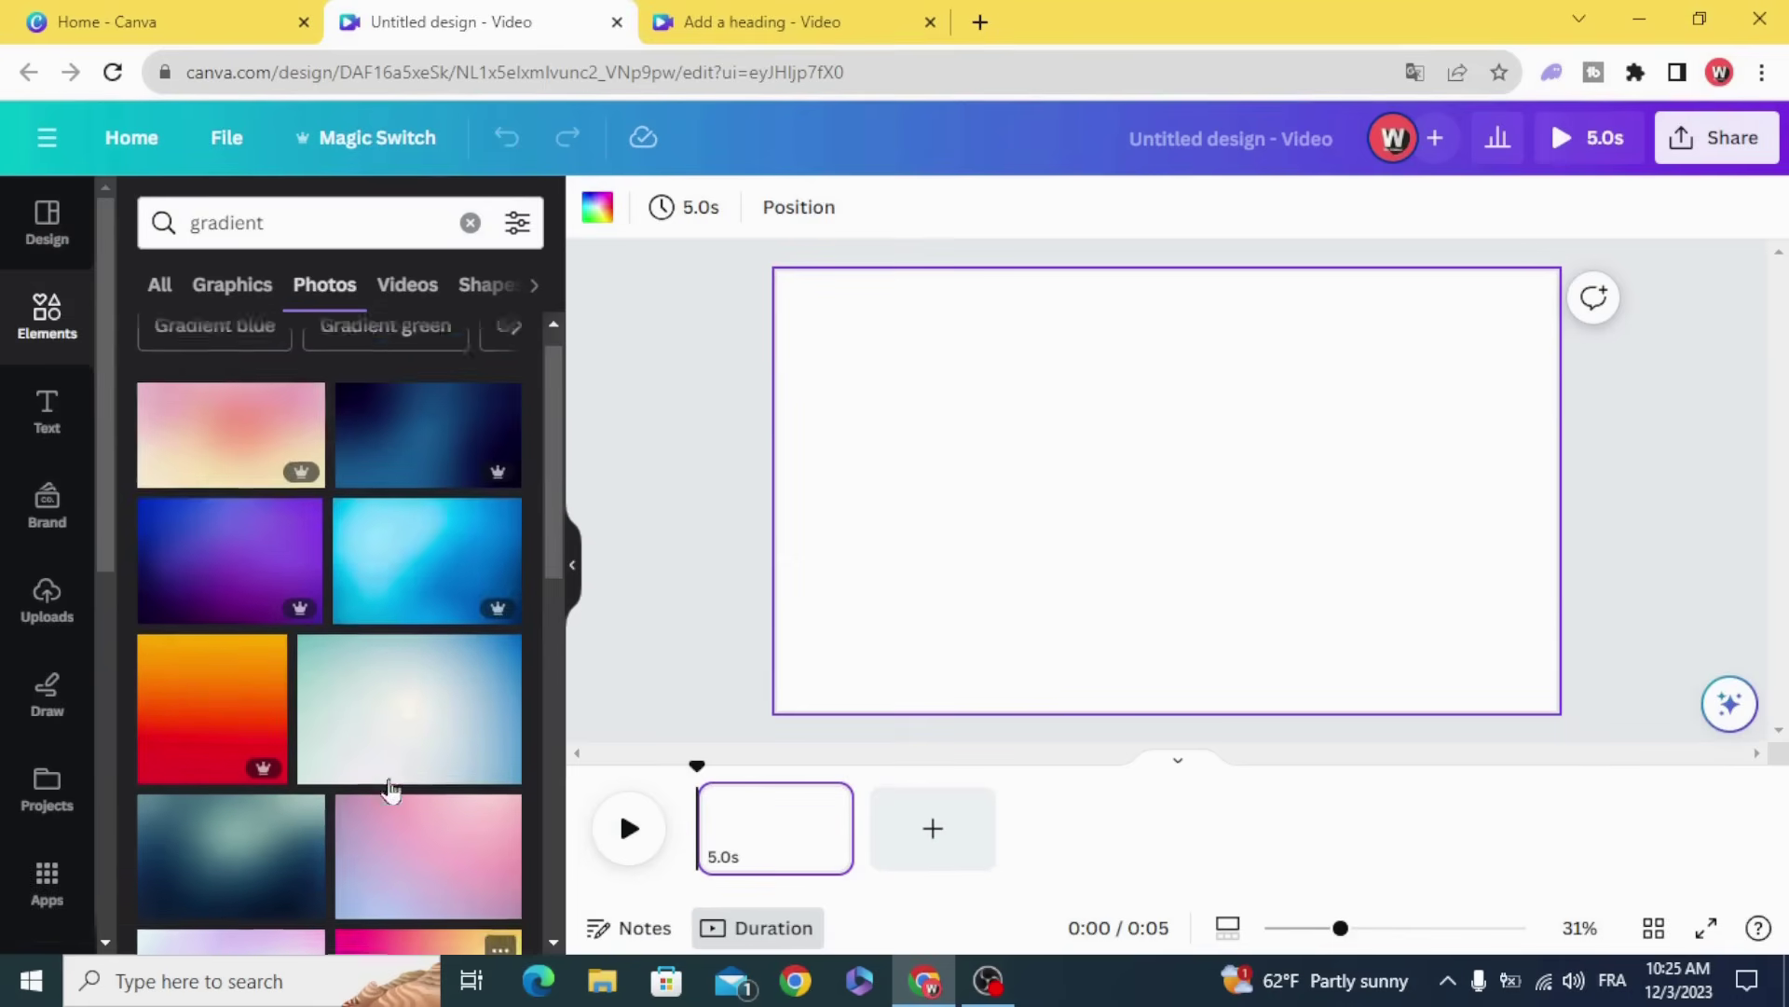
click(419, 593)
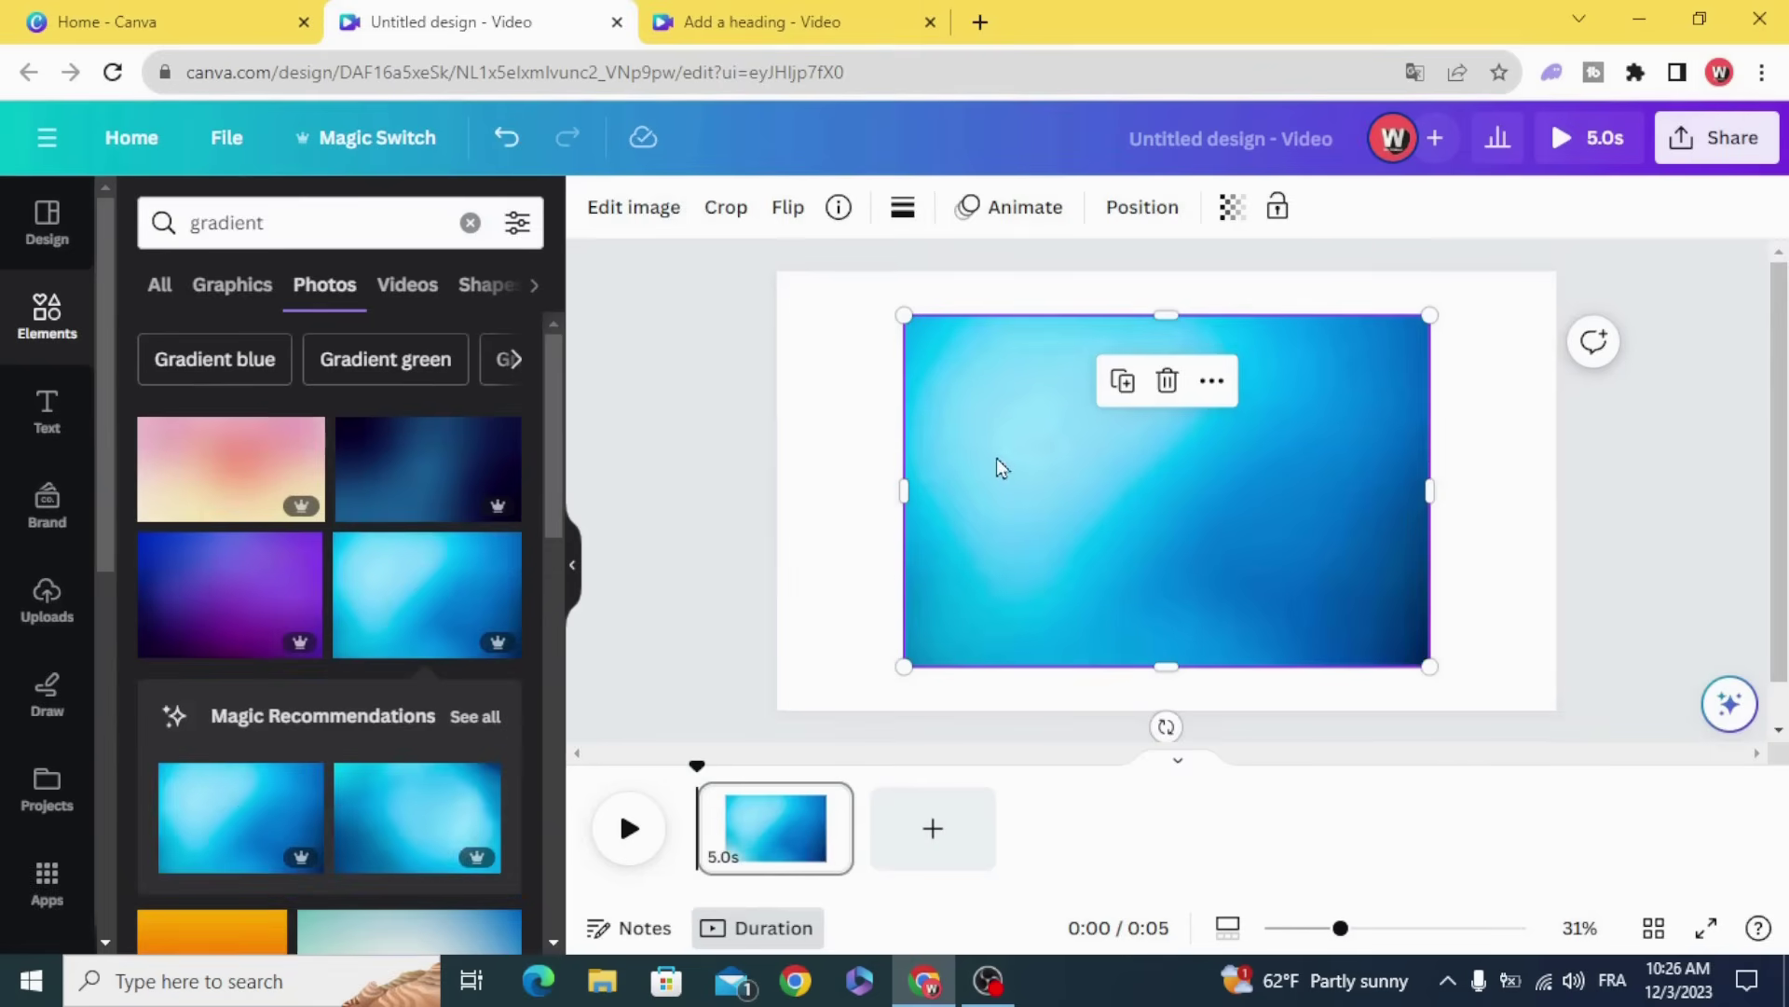
right_click(997, 464)
click(1134, 855)
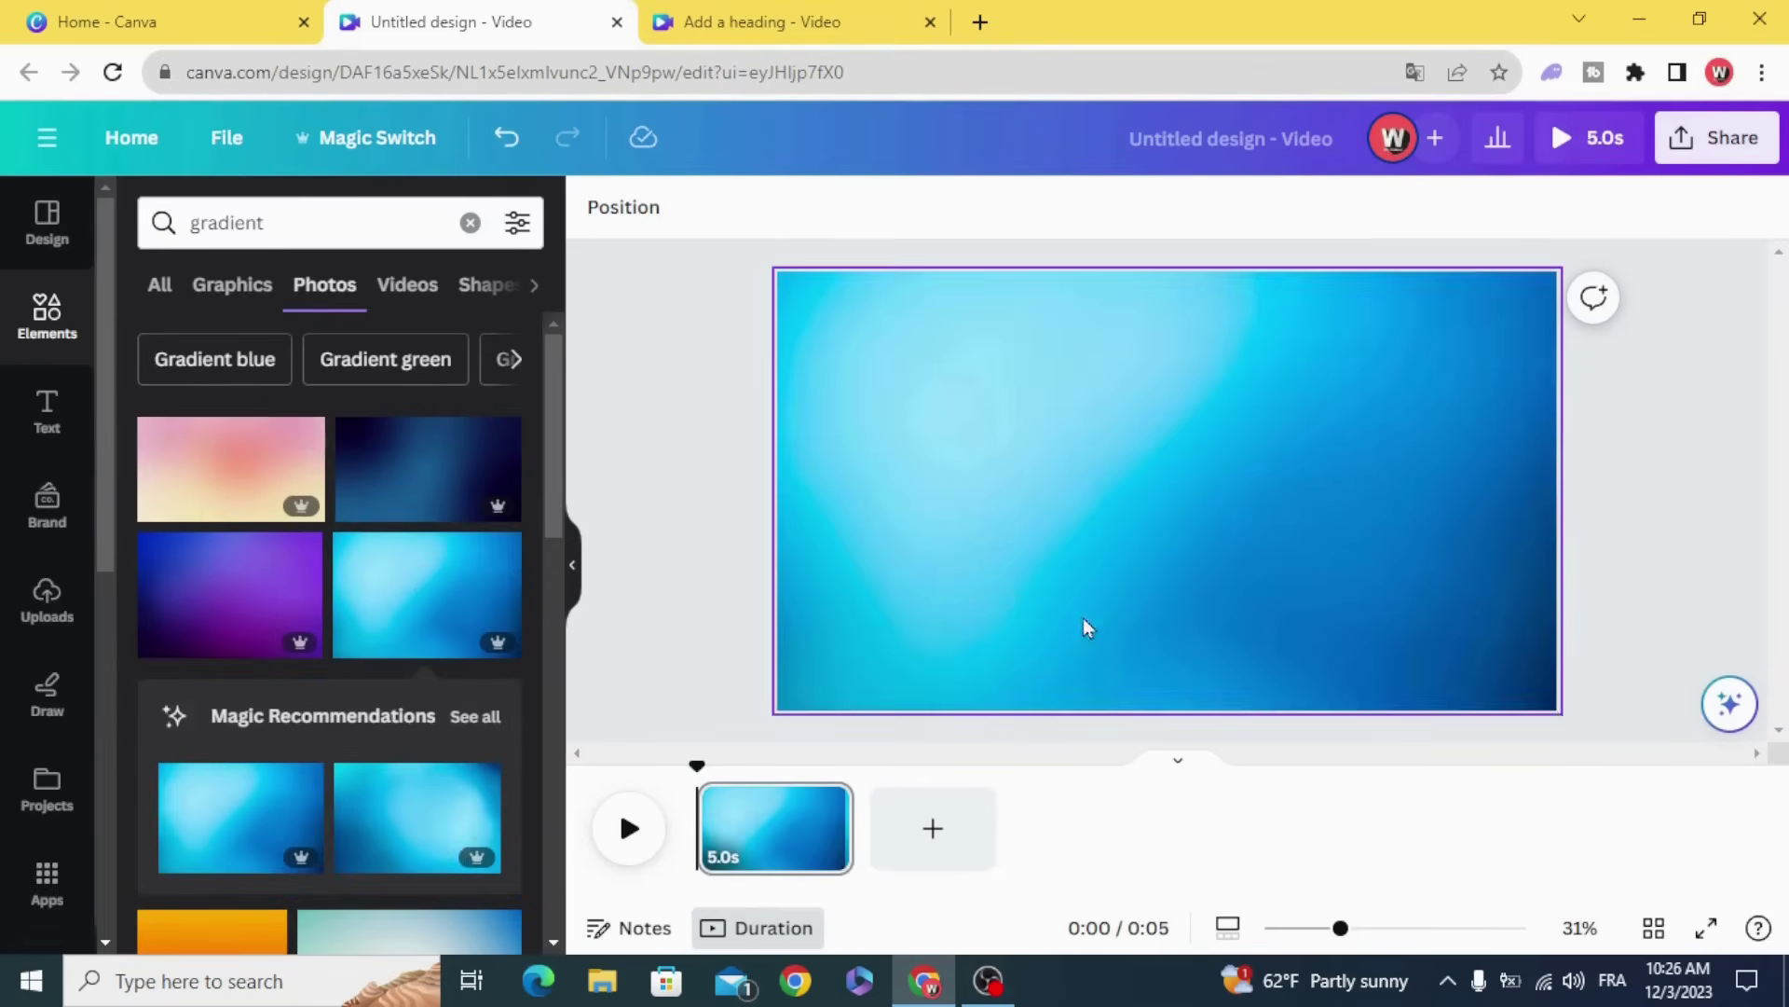
- Add the yellow-orange gradient photo, rotate and enlarge it, and park it beyond the page's lower-right corner with only a sliver on the page
scroll(350, 686, down, 8)
scroll(377, 681, down, 5)
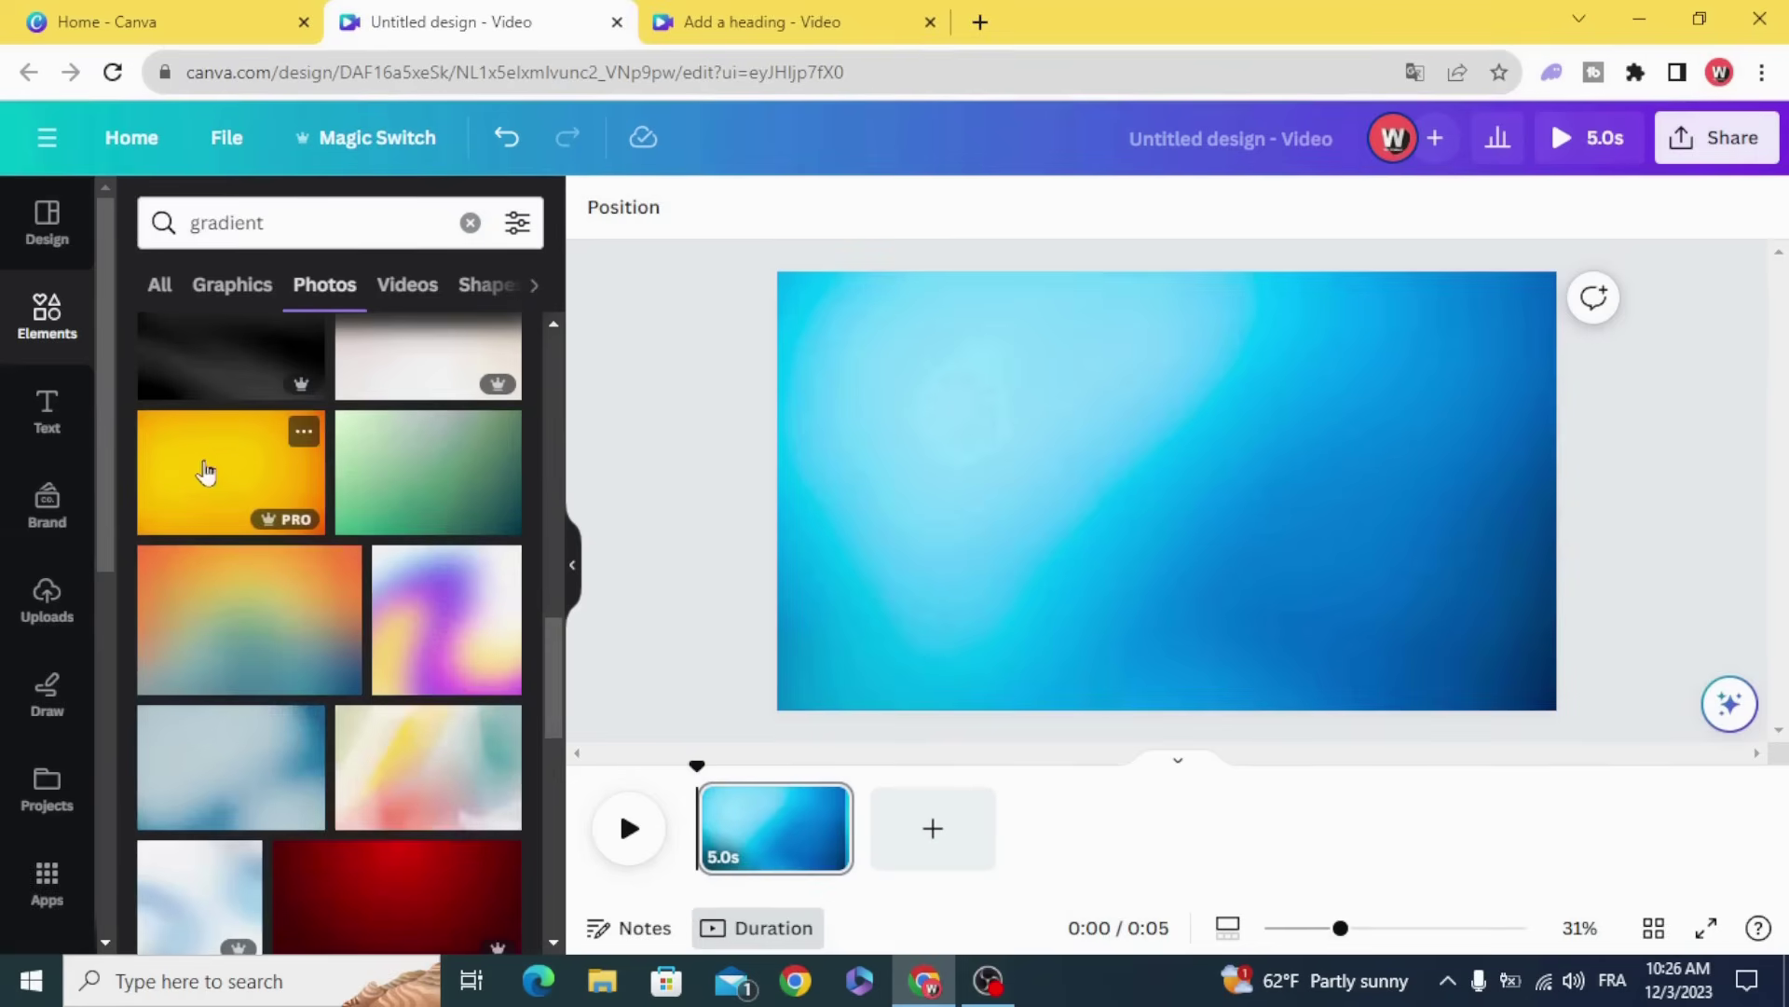
click(206, 471)
drag(1165, 727, 1316, 548)
drag(1155, 599, 1226, 543)
drag(1446, 563, 1539, 572)
drag(1446, 311, 1509, 158)
drag(1368, 488, 1421, 505)
drag(1242, 535, 1567, 721)
click(730, 596)
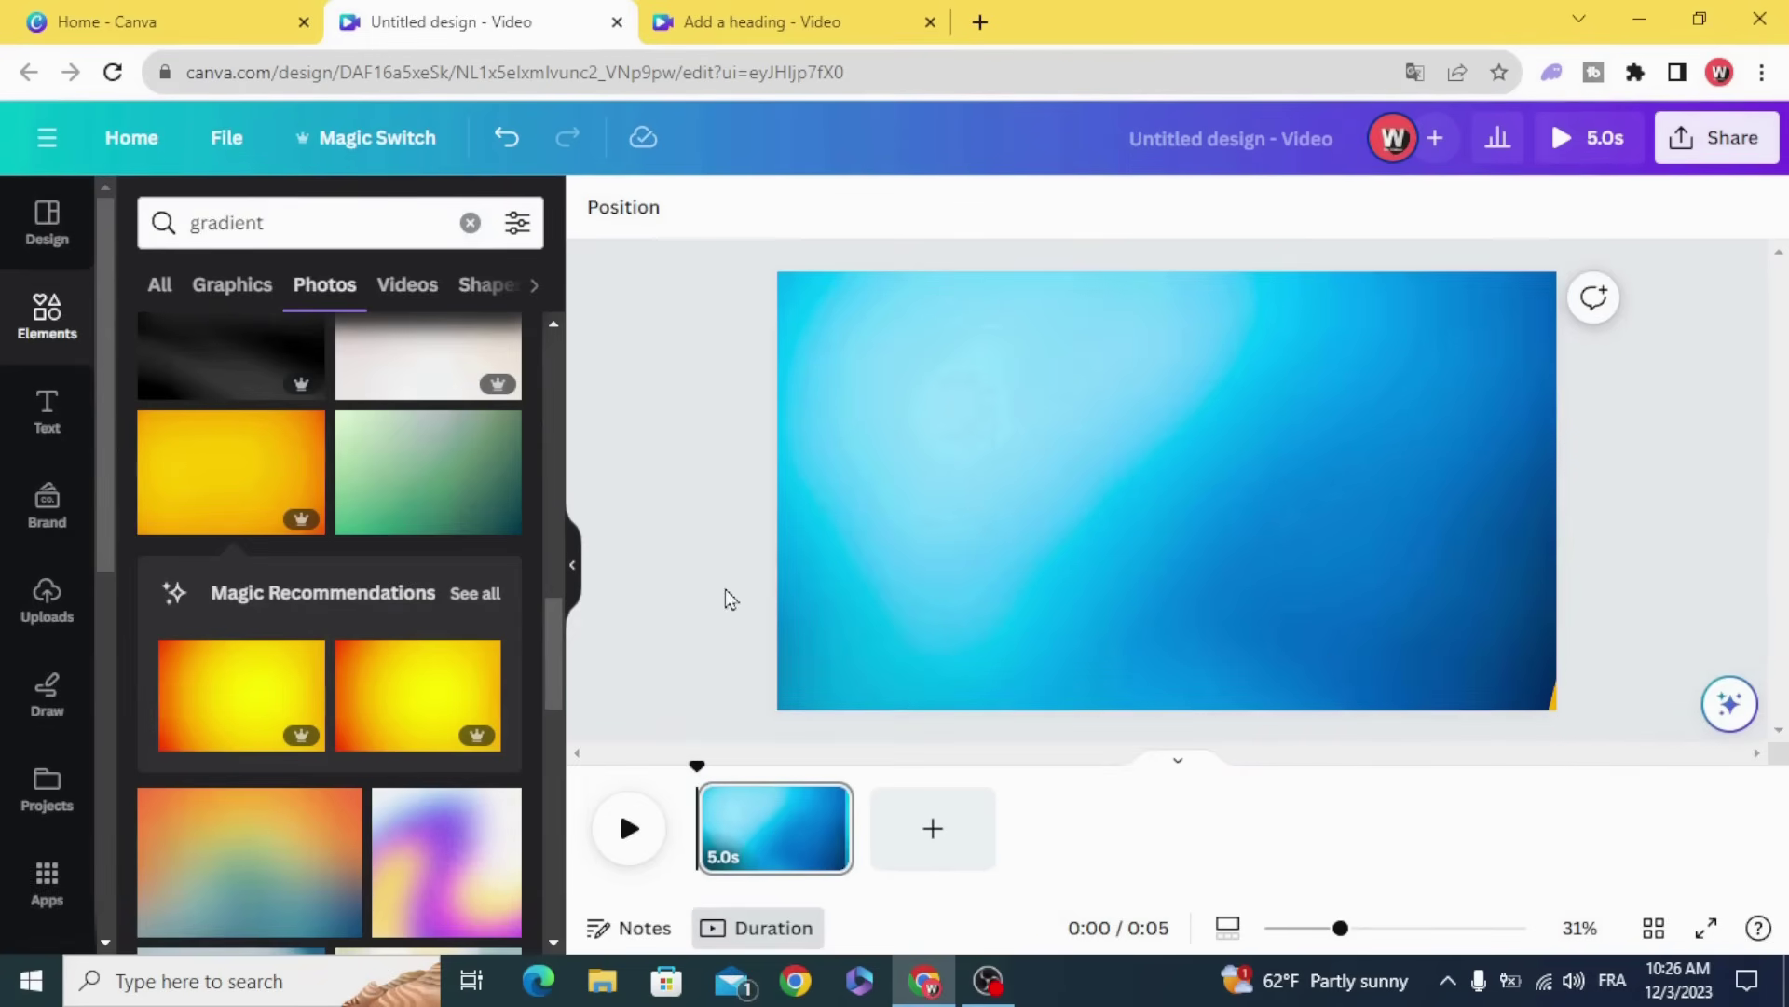
- Search the photo elements for "shoes" and add the red high-top sneakers photo to the page
click(469, 225)
text(shoes)
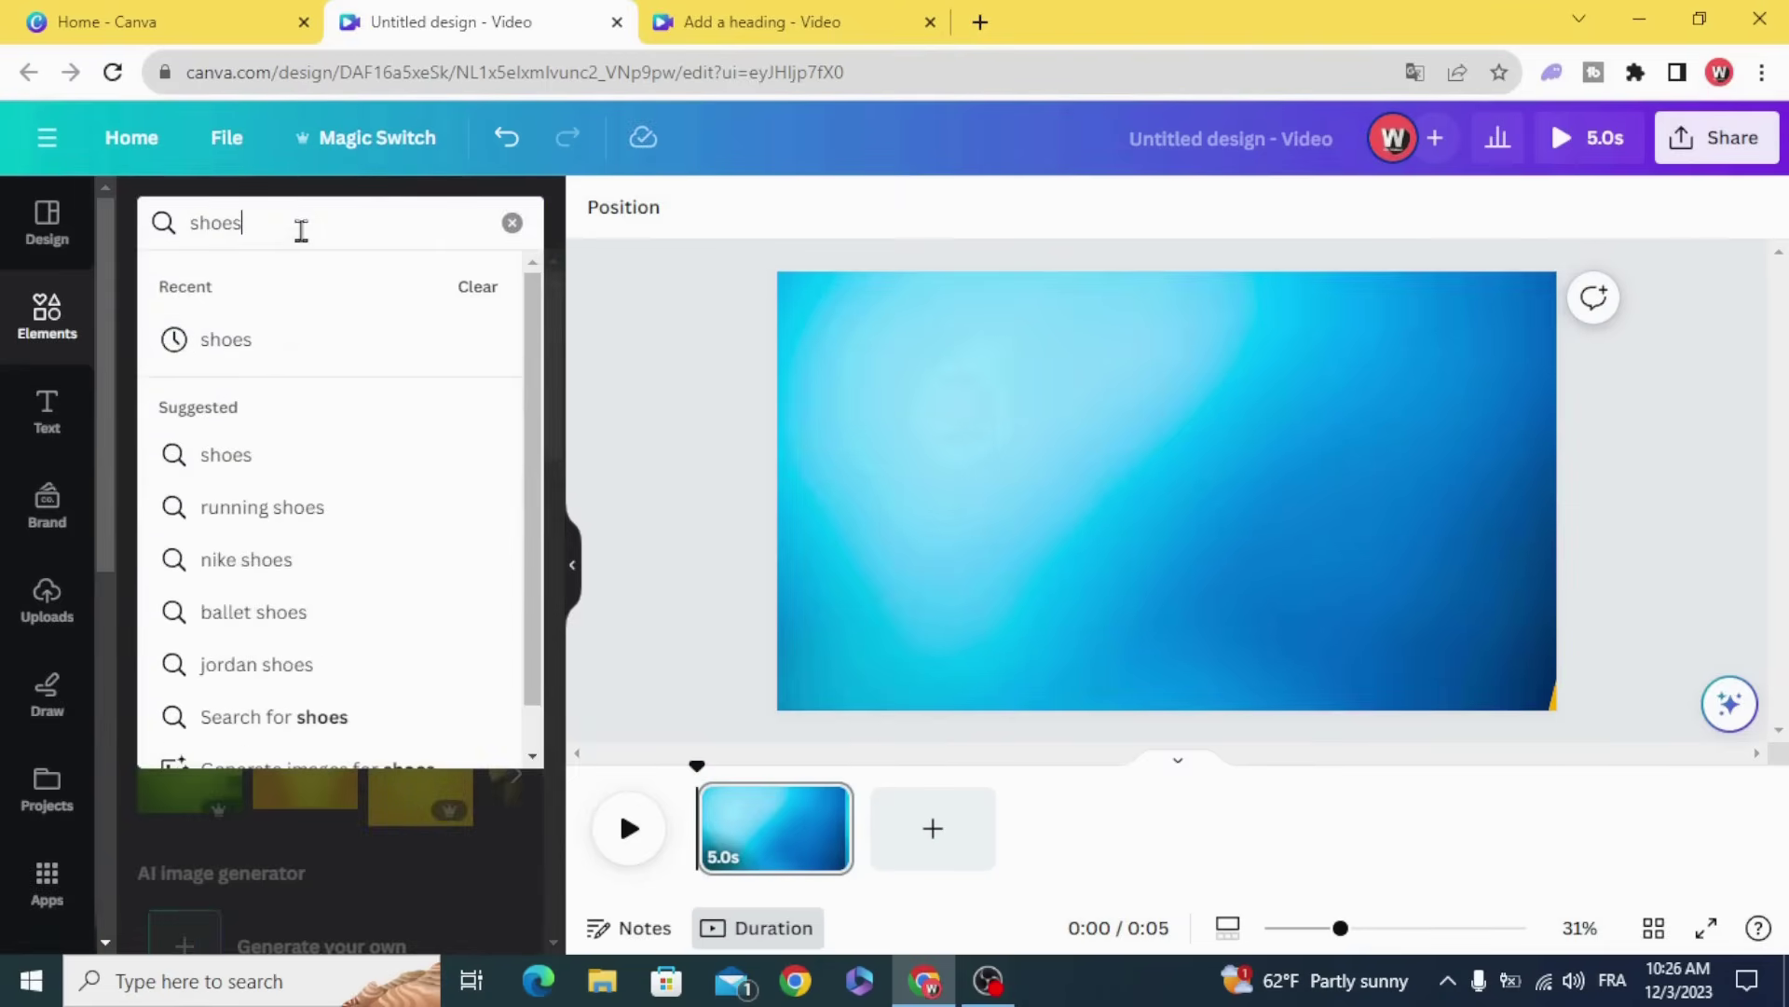
key(Return)
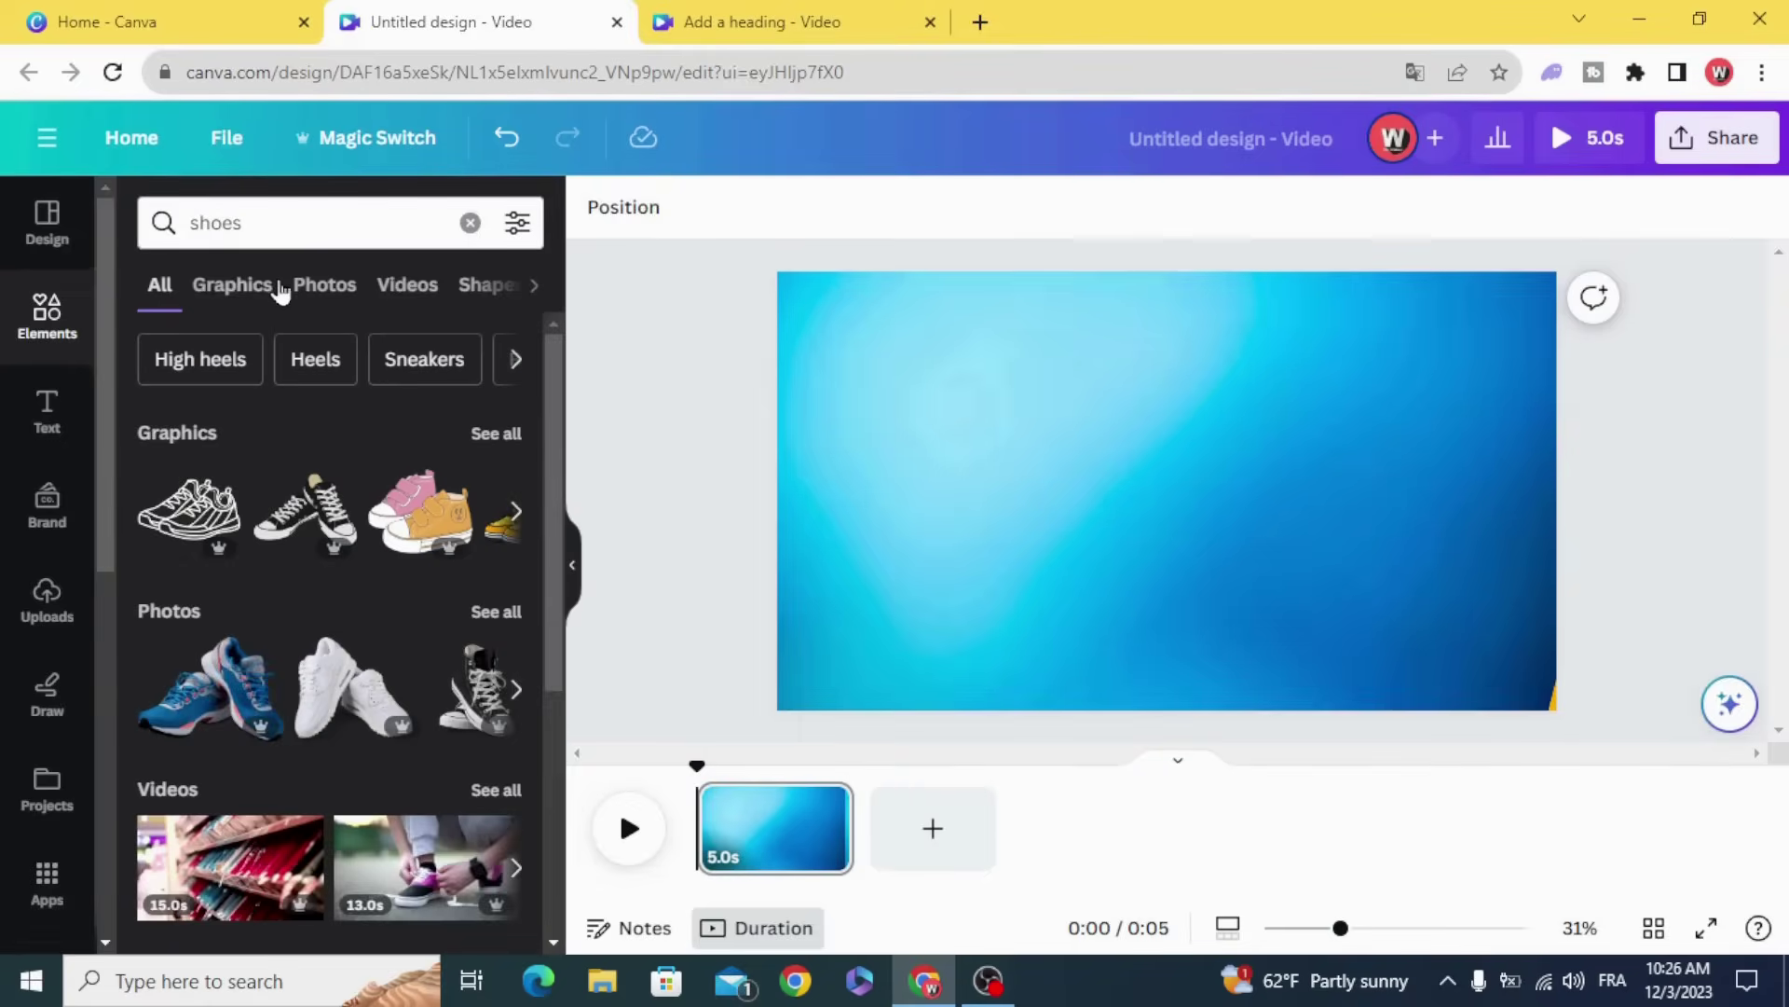
click(321, 288)
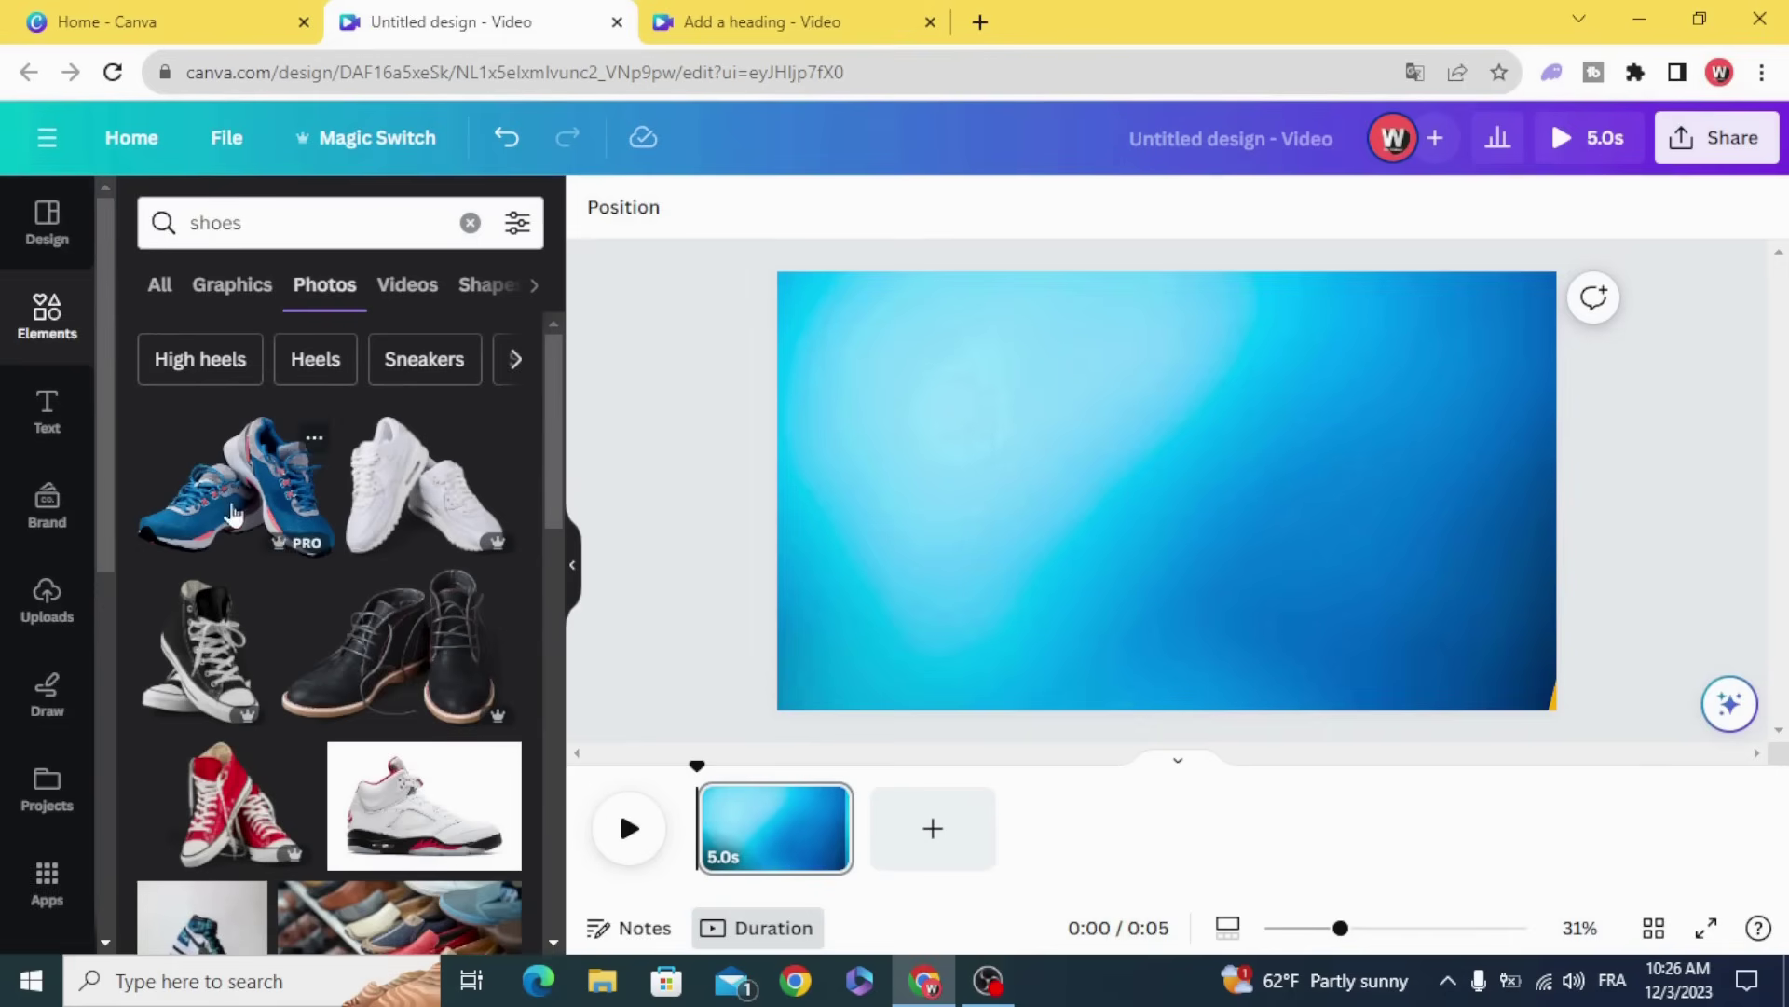
click(215, 797)
- Enlarge the red sneakers photo and move it past the page's left edge so the shoes sit off the page
drag(1133, 551, 1100, 548)
drag(886, 663, 836, 697)
drag(1022, 615, 1041, 596)
drag(1216, 540, 726, 523)
drag(889, 590, 797, 582)
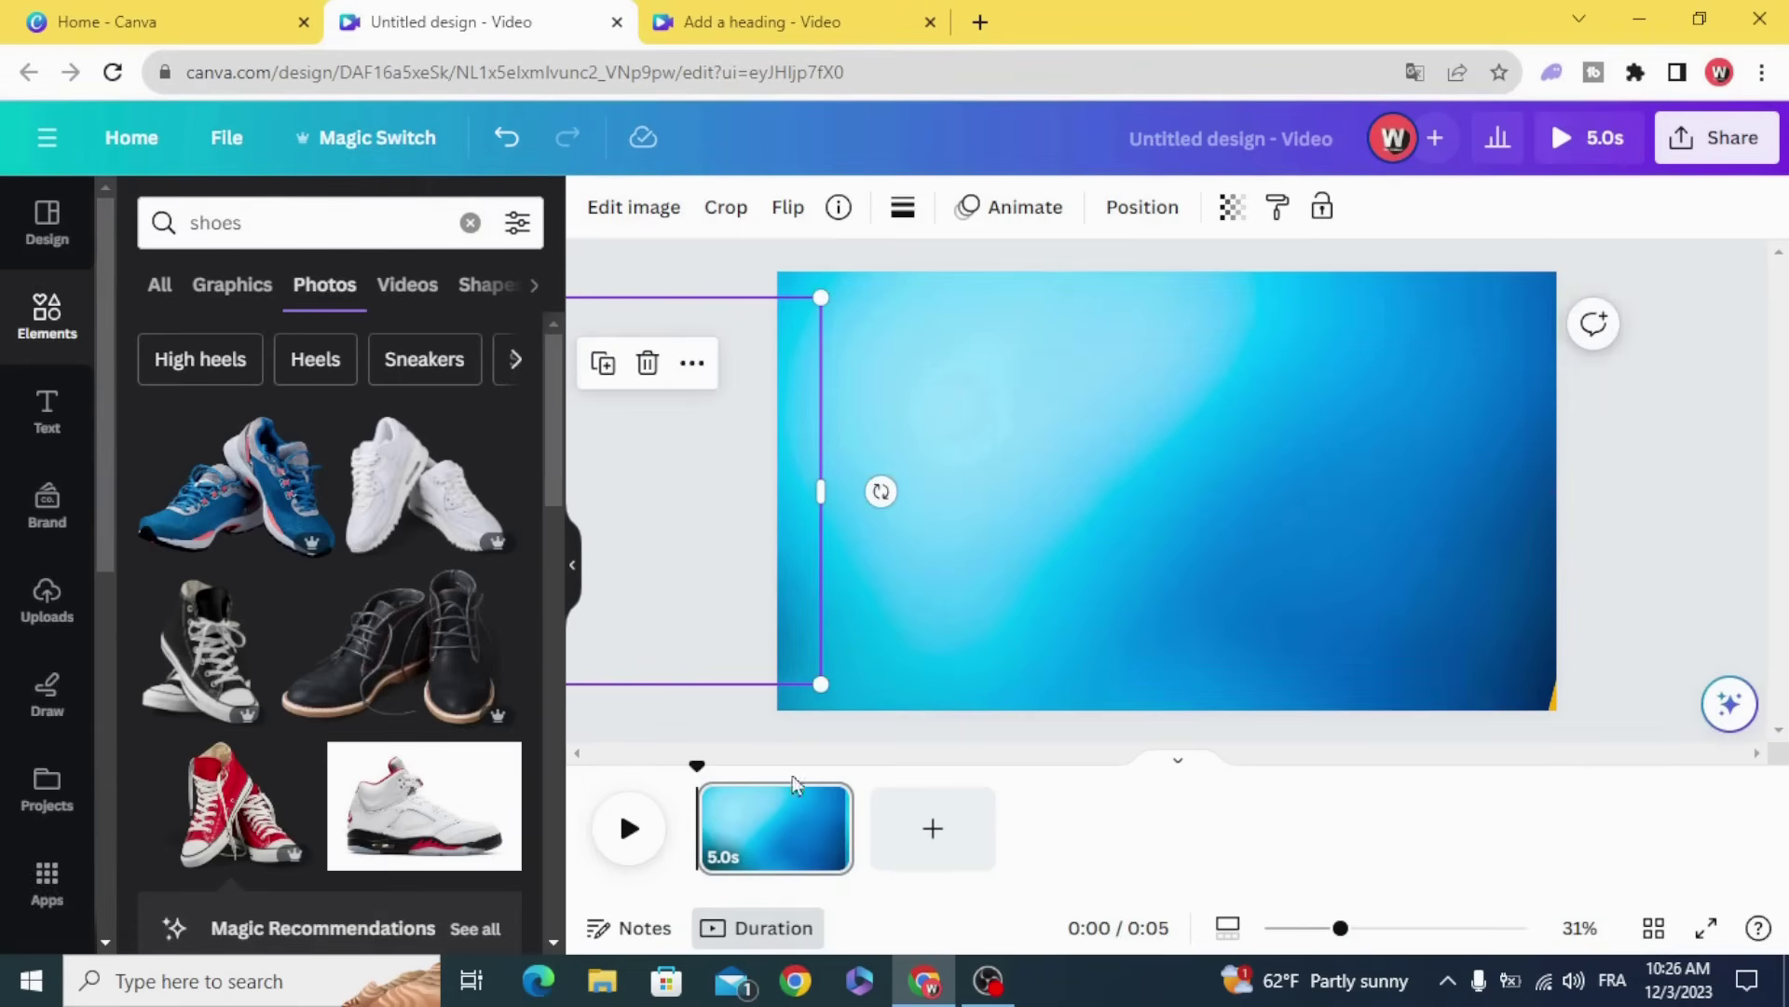
- Shorten the page's duration to 3.5 seconds and duplicate the page
drag(755, 828, 807, 829)
click(779, 805)
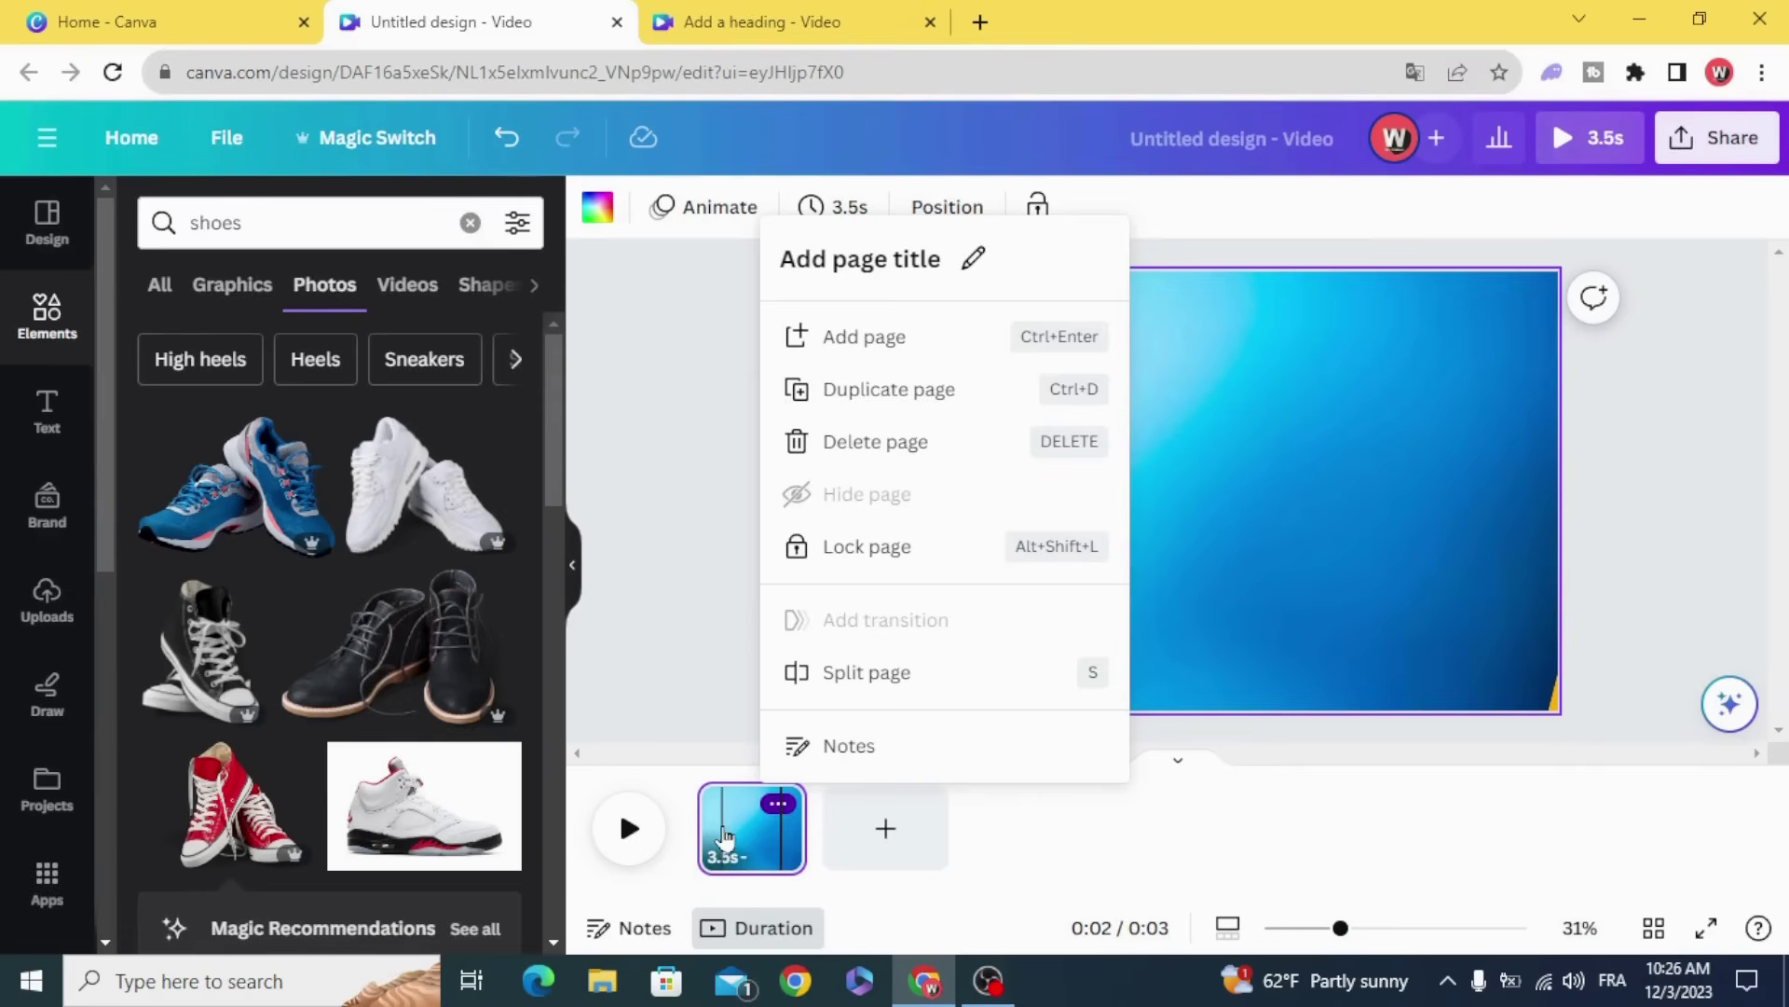
click(870, 388)
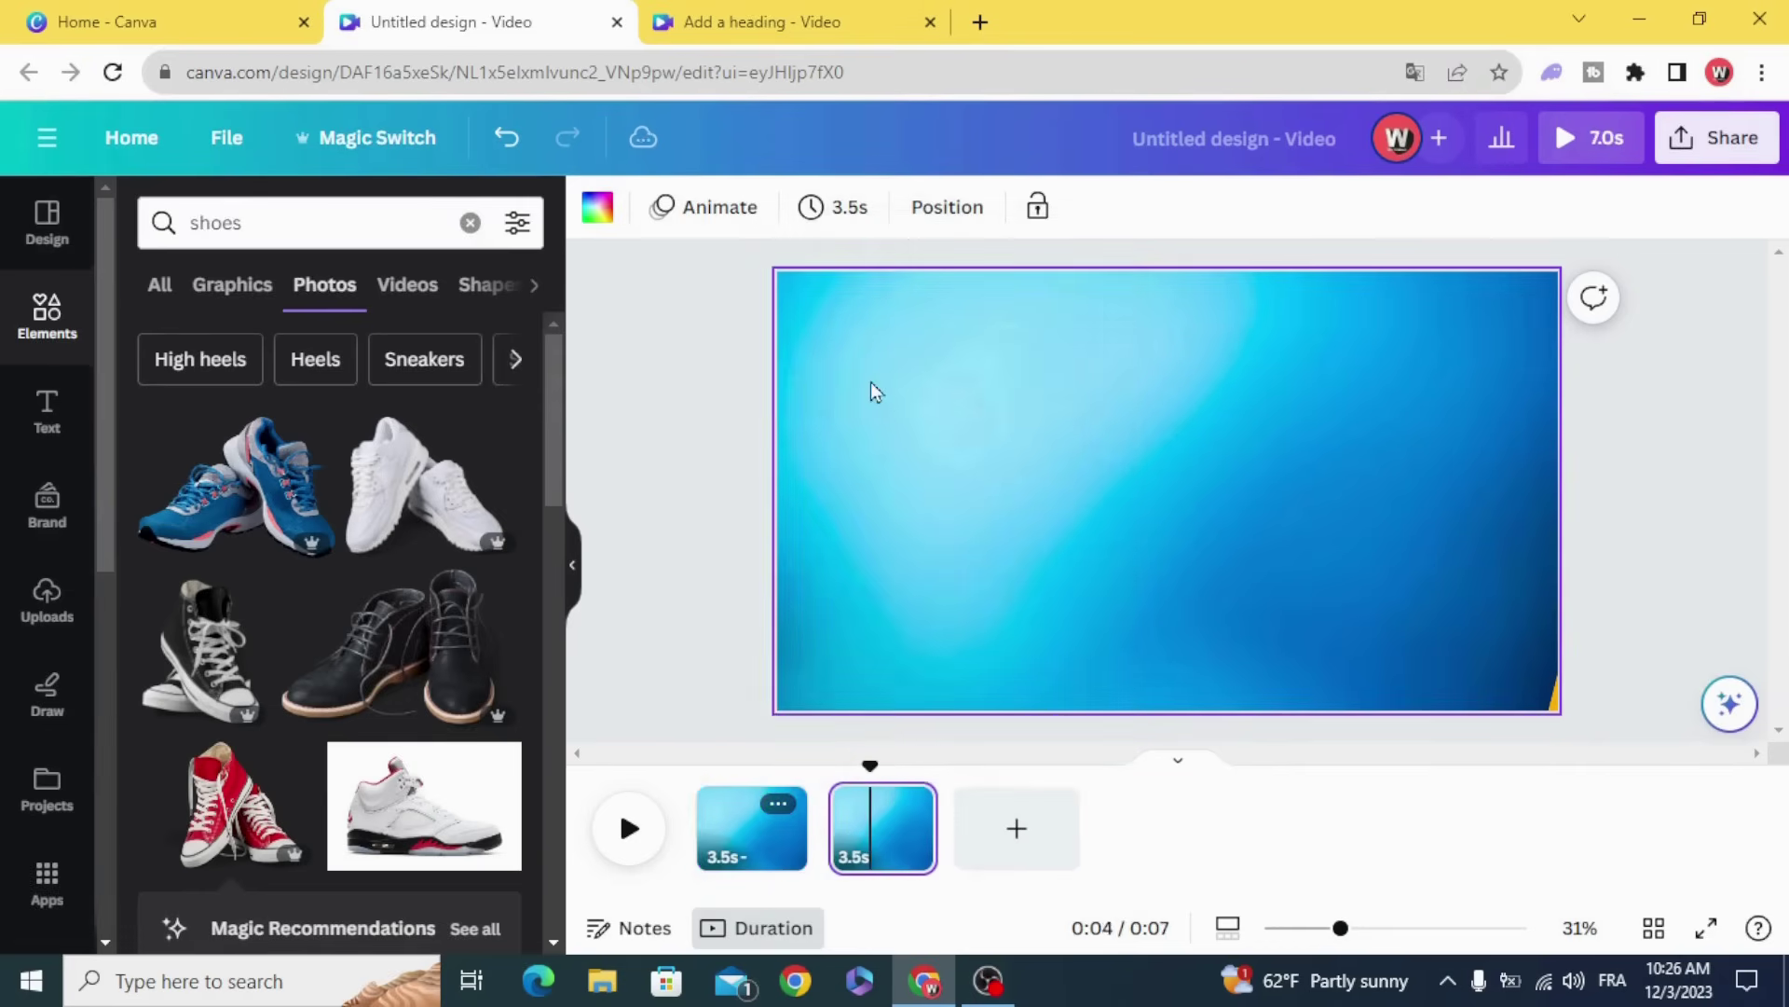
- On the duplicated page, move the sneakers near the centre and slide the yellow-orange gradient in to cover the page's right side
click(876, 838)
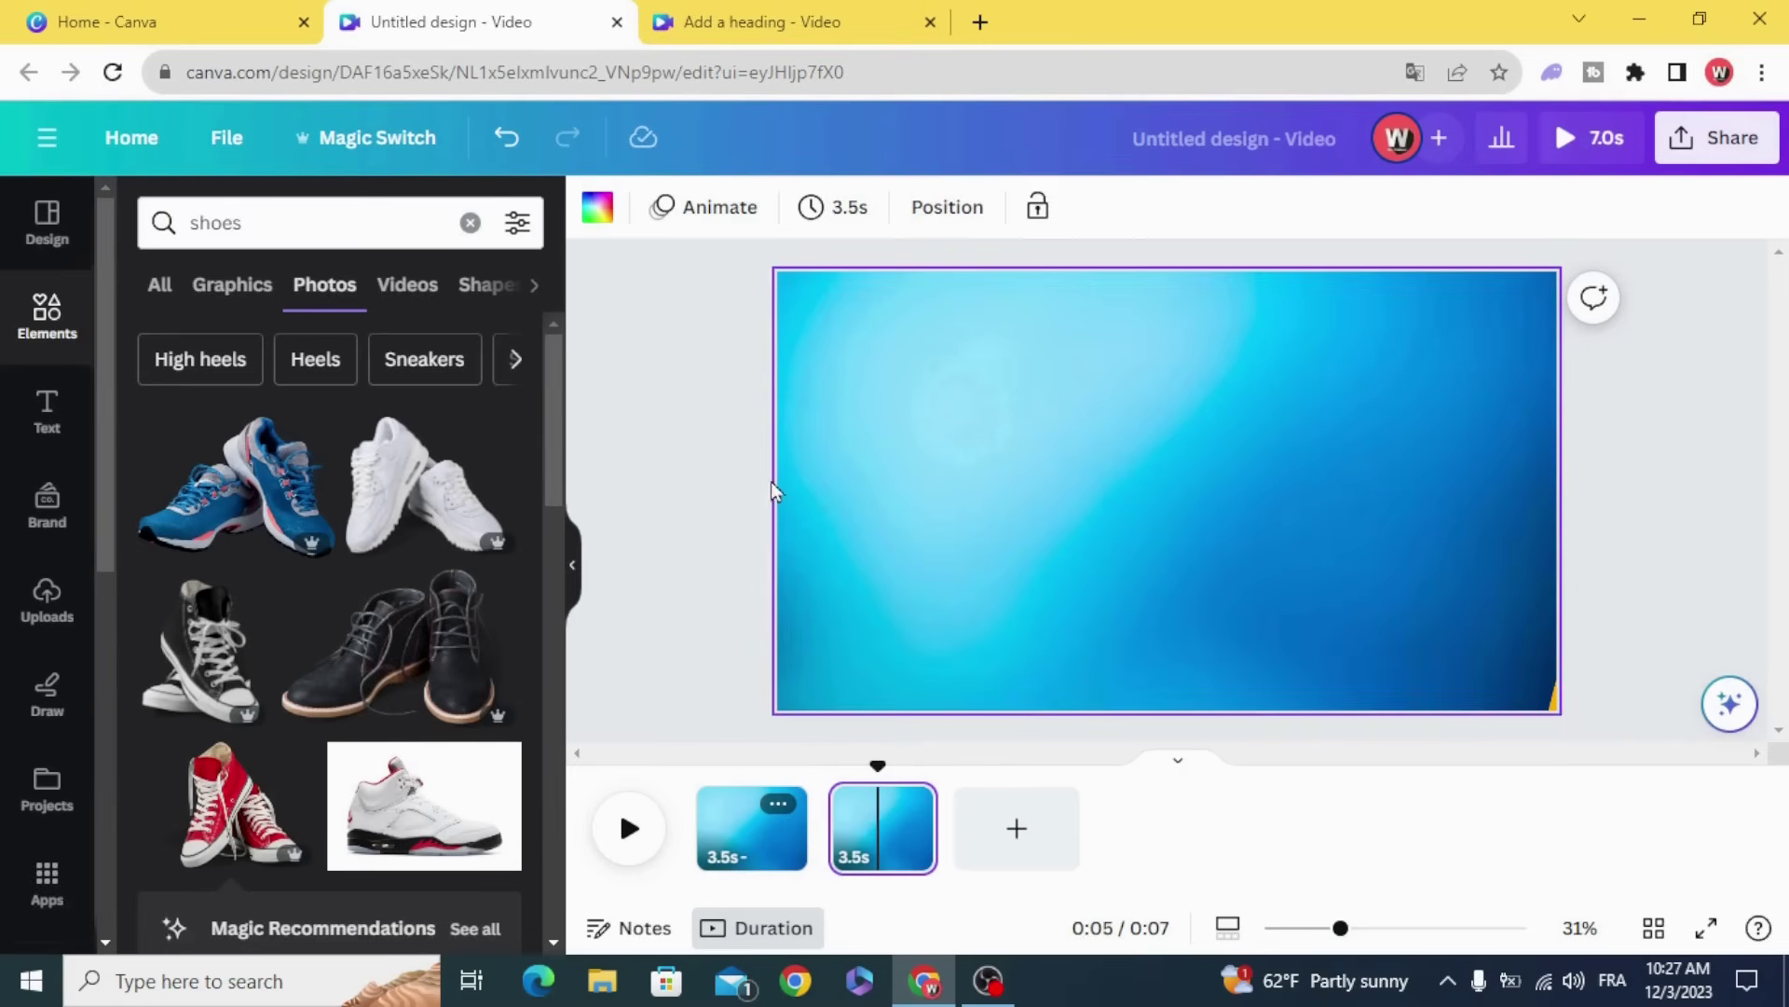
drag(790, 486, 1119, 486)
drag(869, 517, 1102, 510)
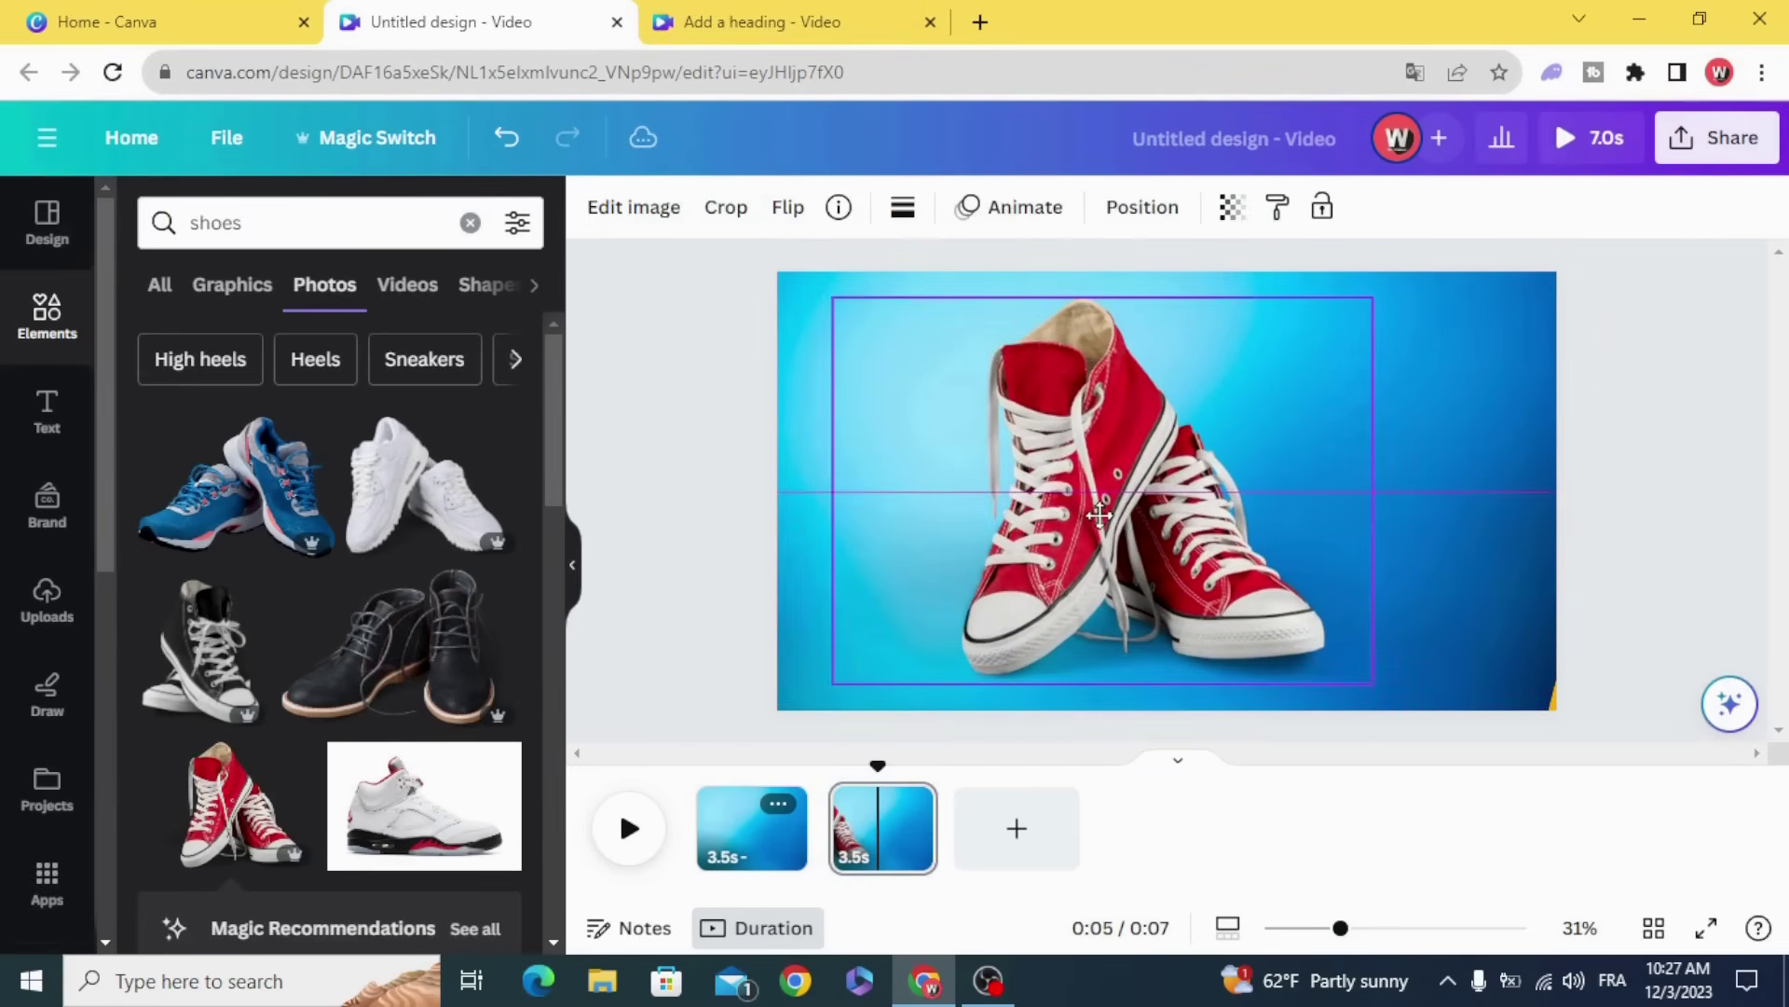
drag(1547, 704, 1131, 567)
click(687, 576)
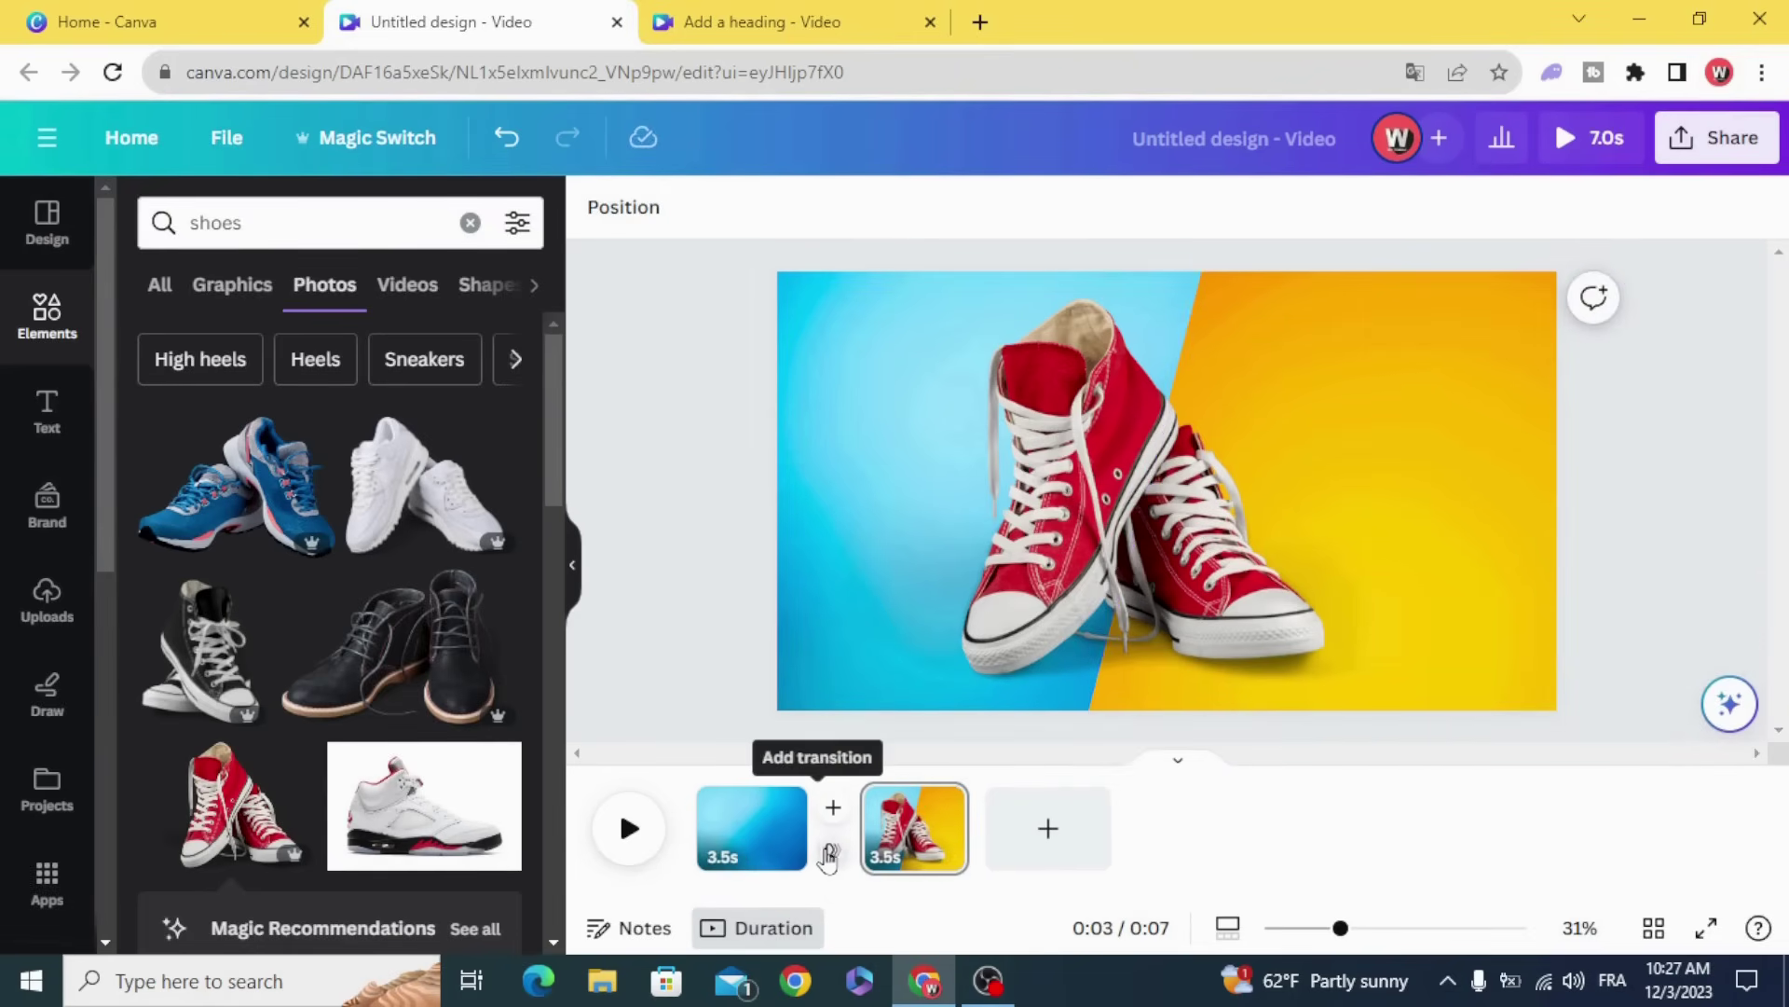
- Add a 1.3-second Match & Move transition between the two pages and preview the animation
click(831, 853)
click(149, 655)
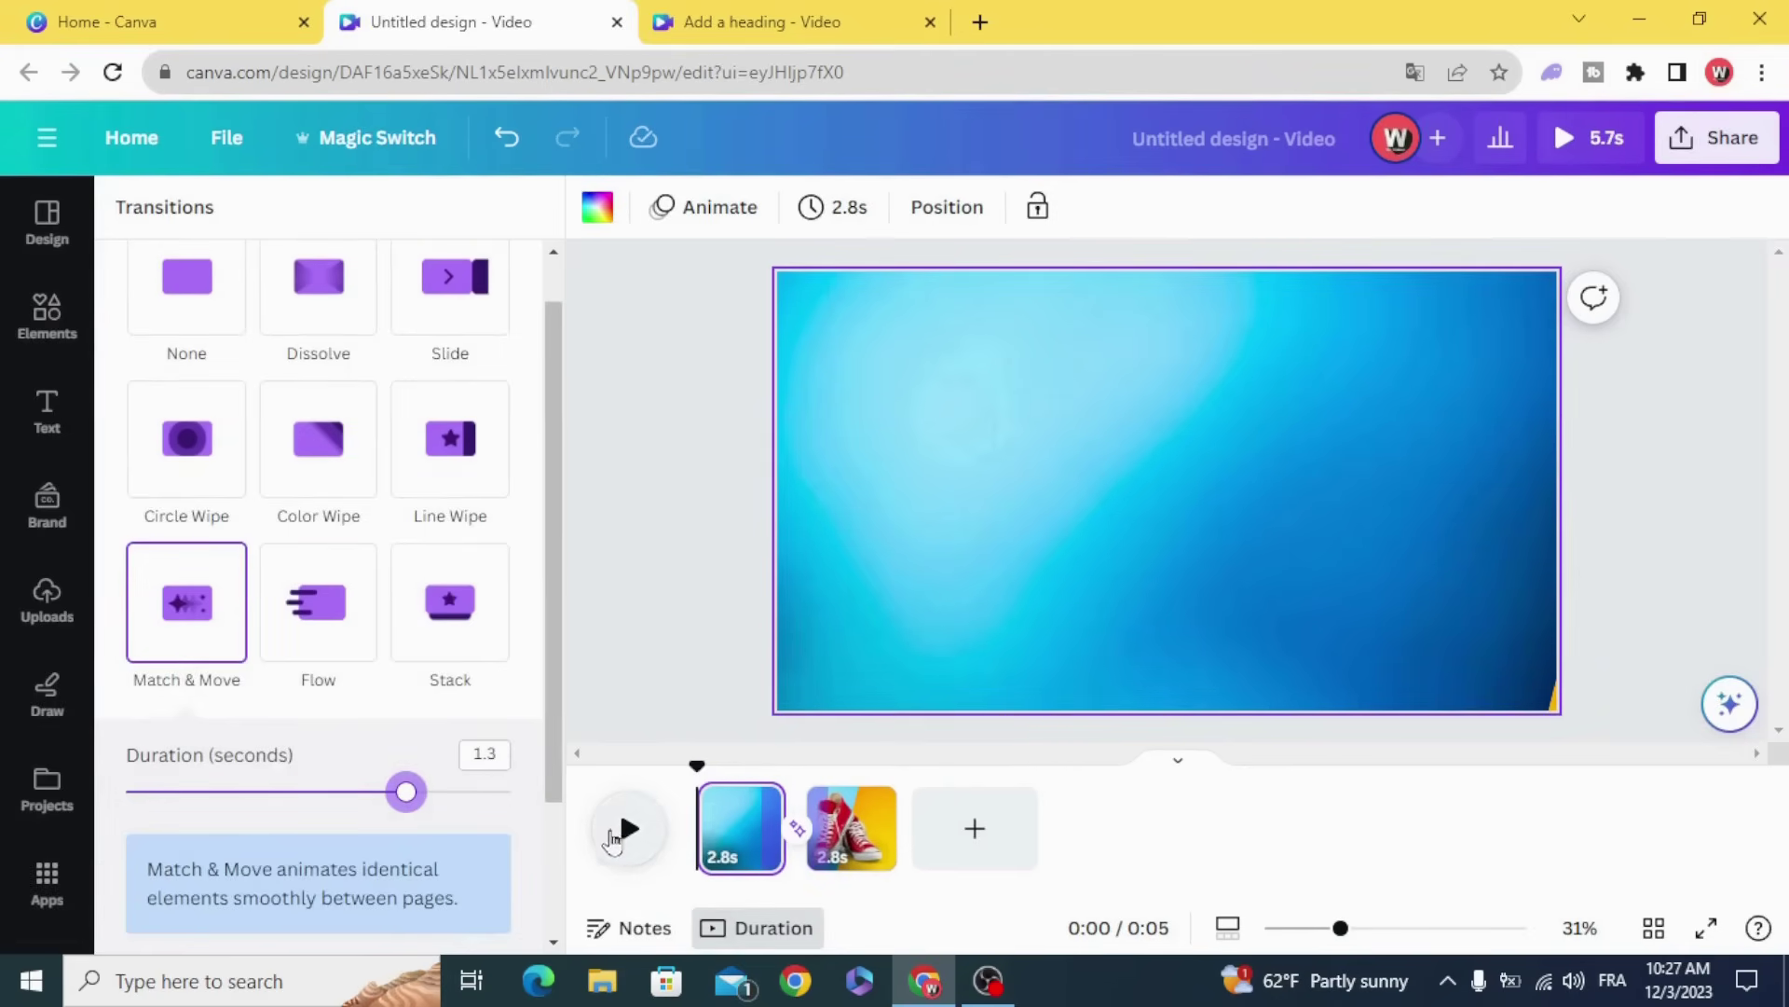
click(630, 828)
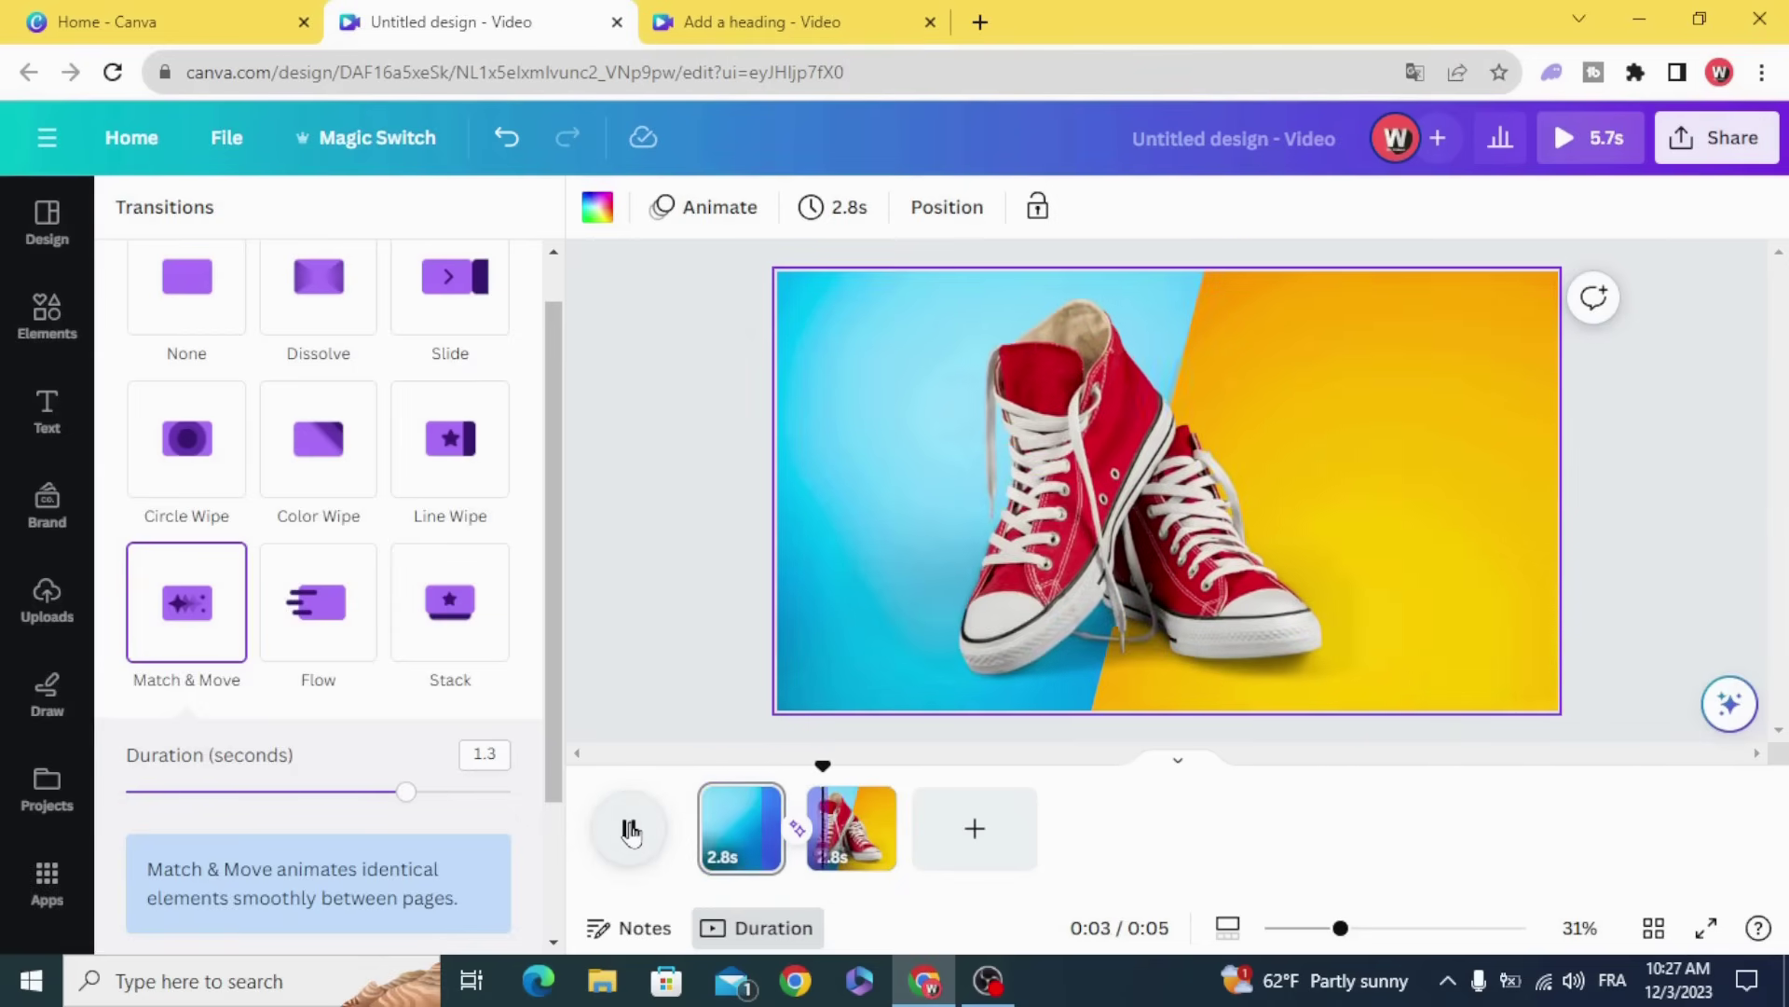
click(630, 828)
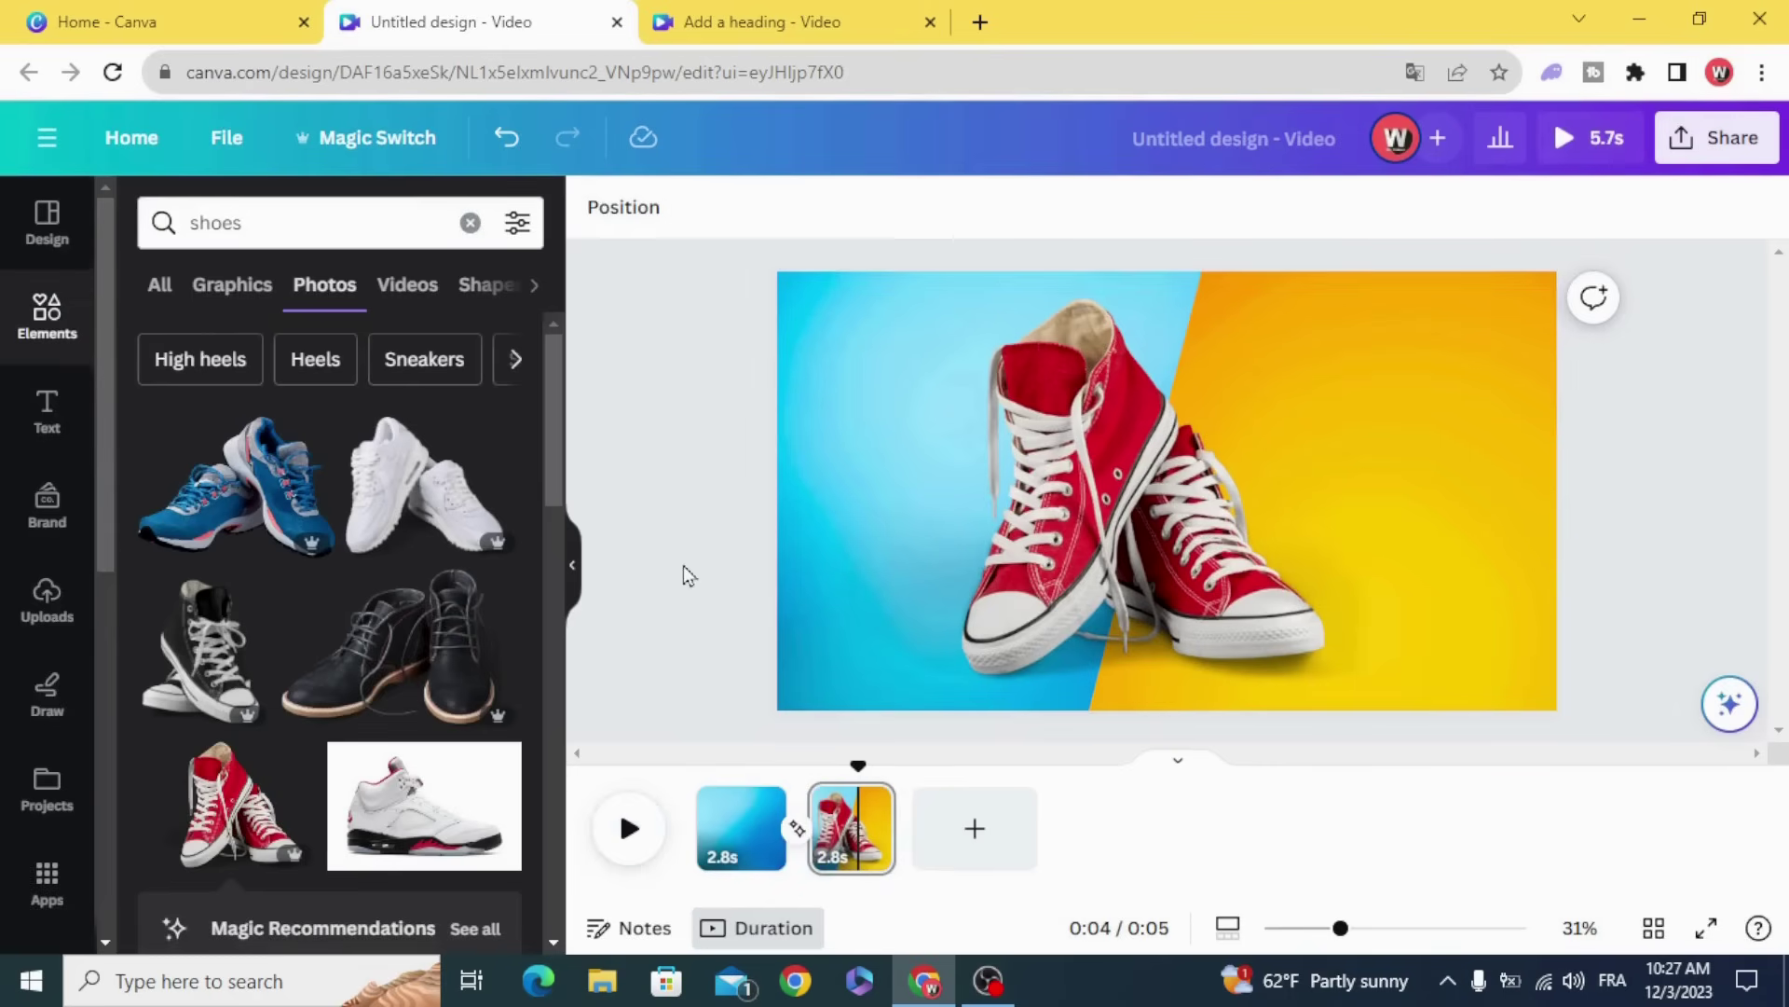
- Add a heading to the second page, delete the duplicate heading, and place the remaining one over the blue area beside the sneakers
click(33, 413)
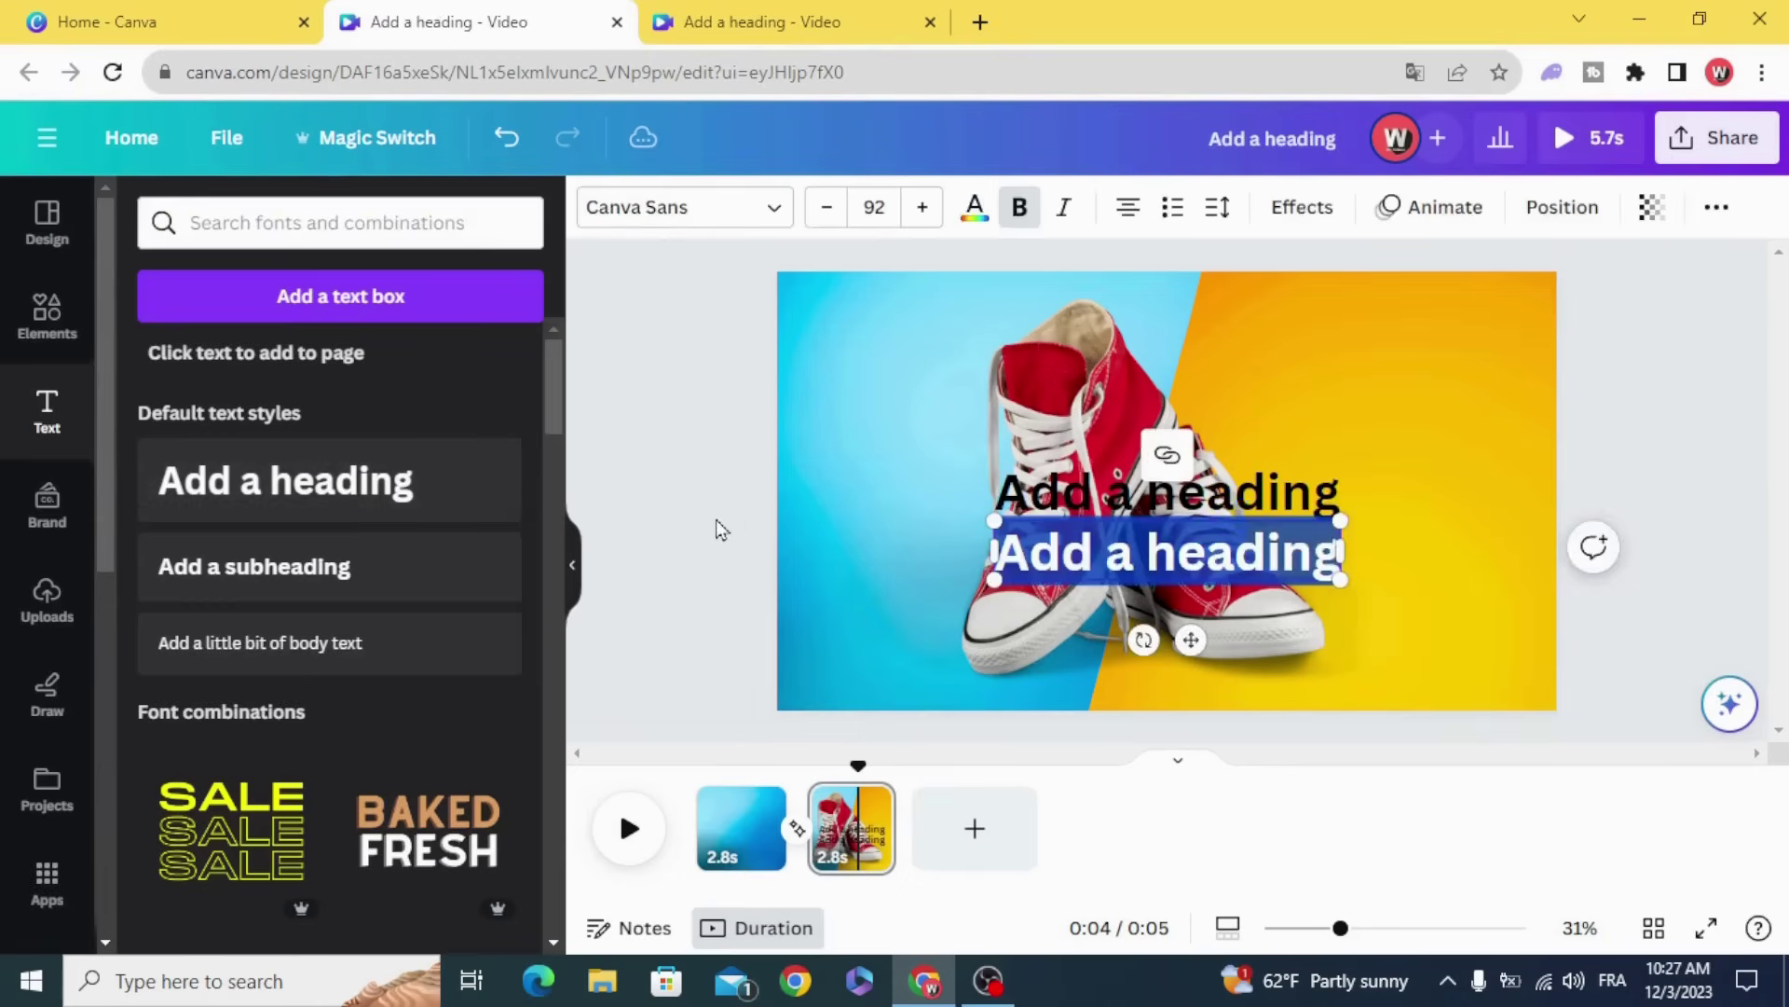
click(716, 518)
click(1165, 552)
click(1257, 454)
drag(1165, 494, 932, 421)
- Replace the heading's text with "MEGA SALE", putting each word on its own line
double_click(847, 430)
text(MEGA)
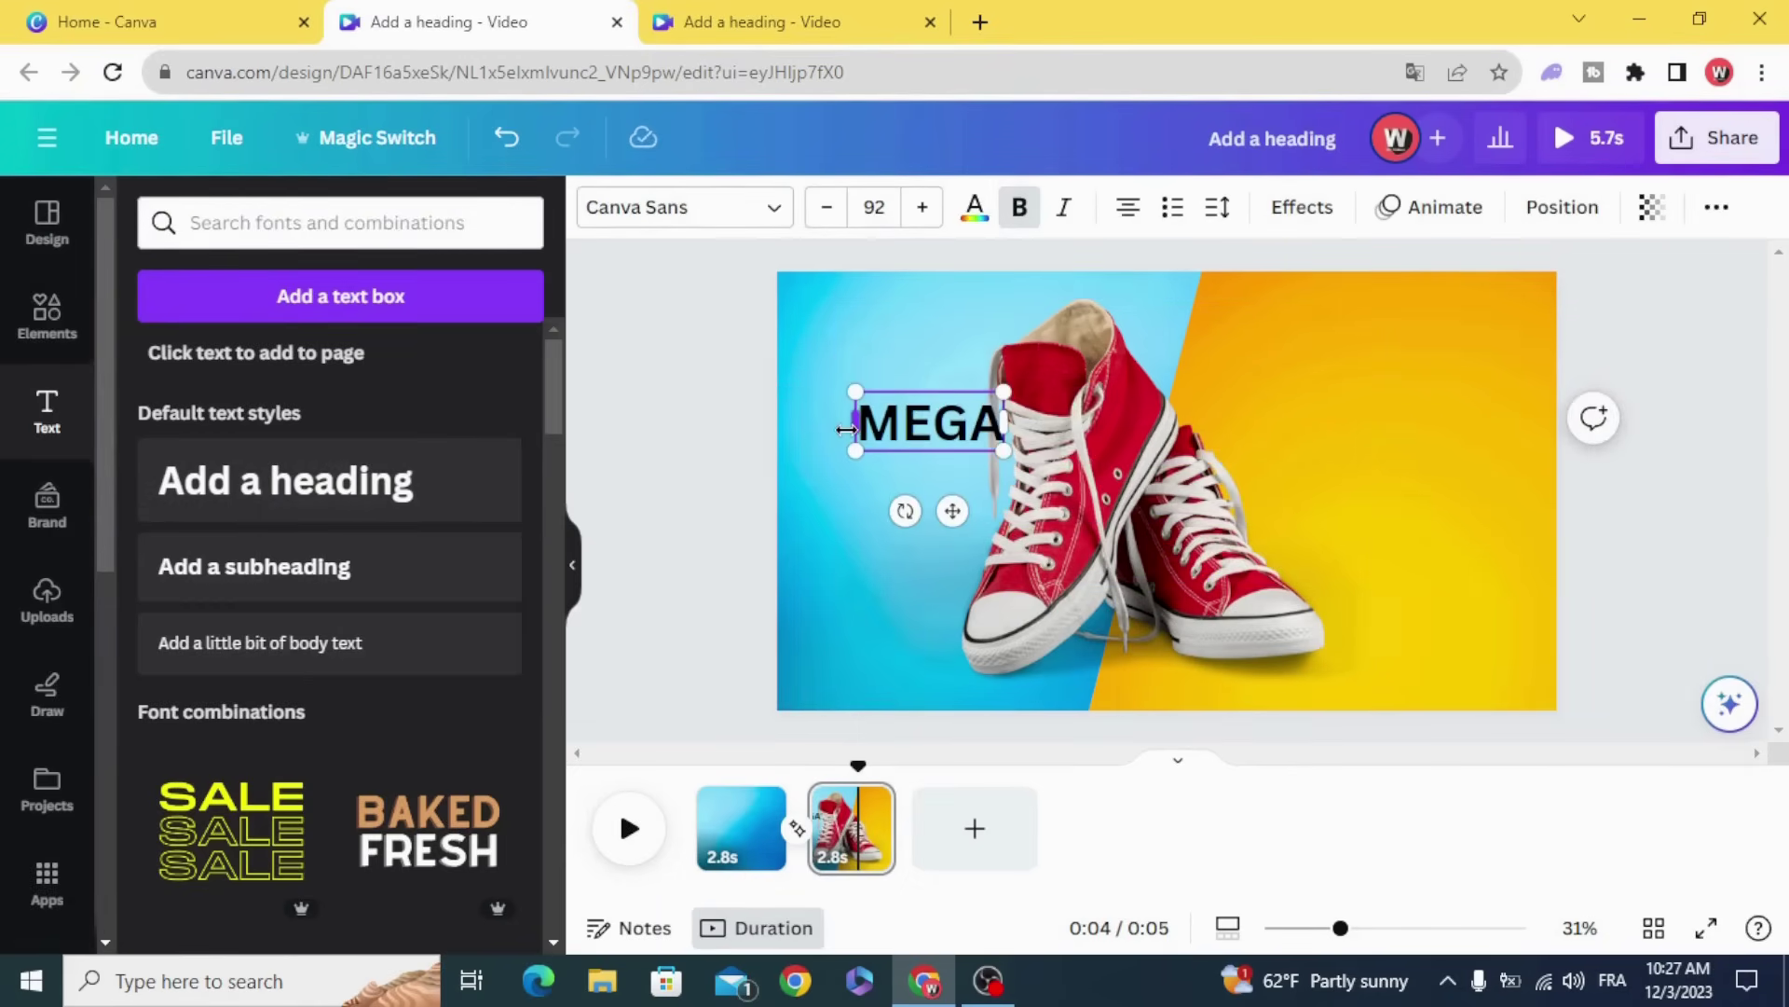
key(Return)
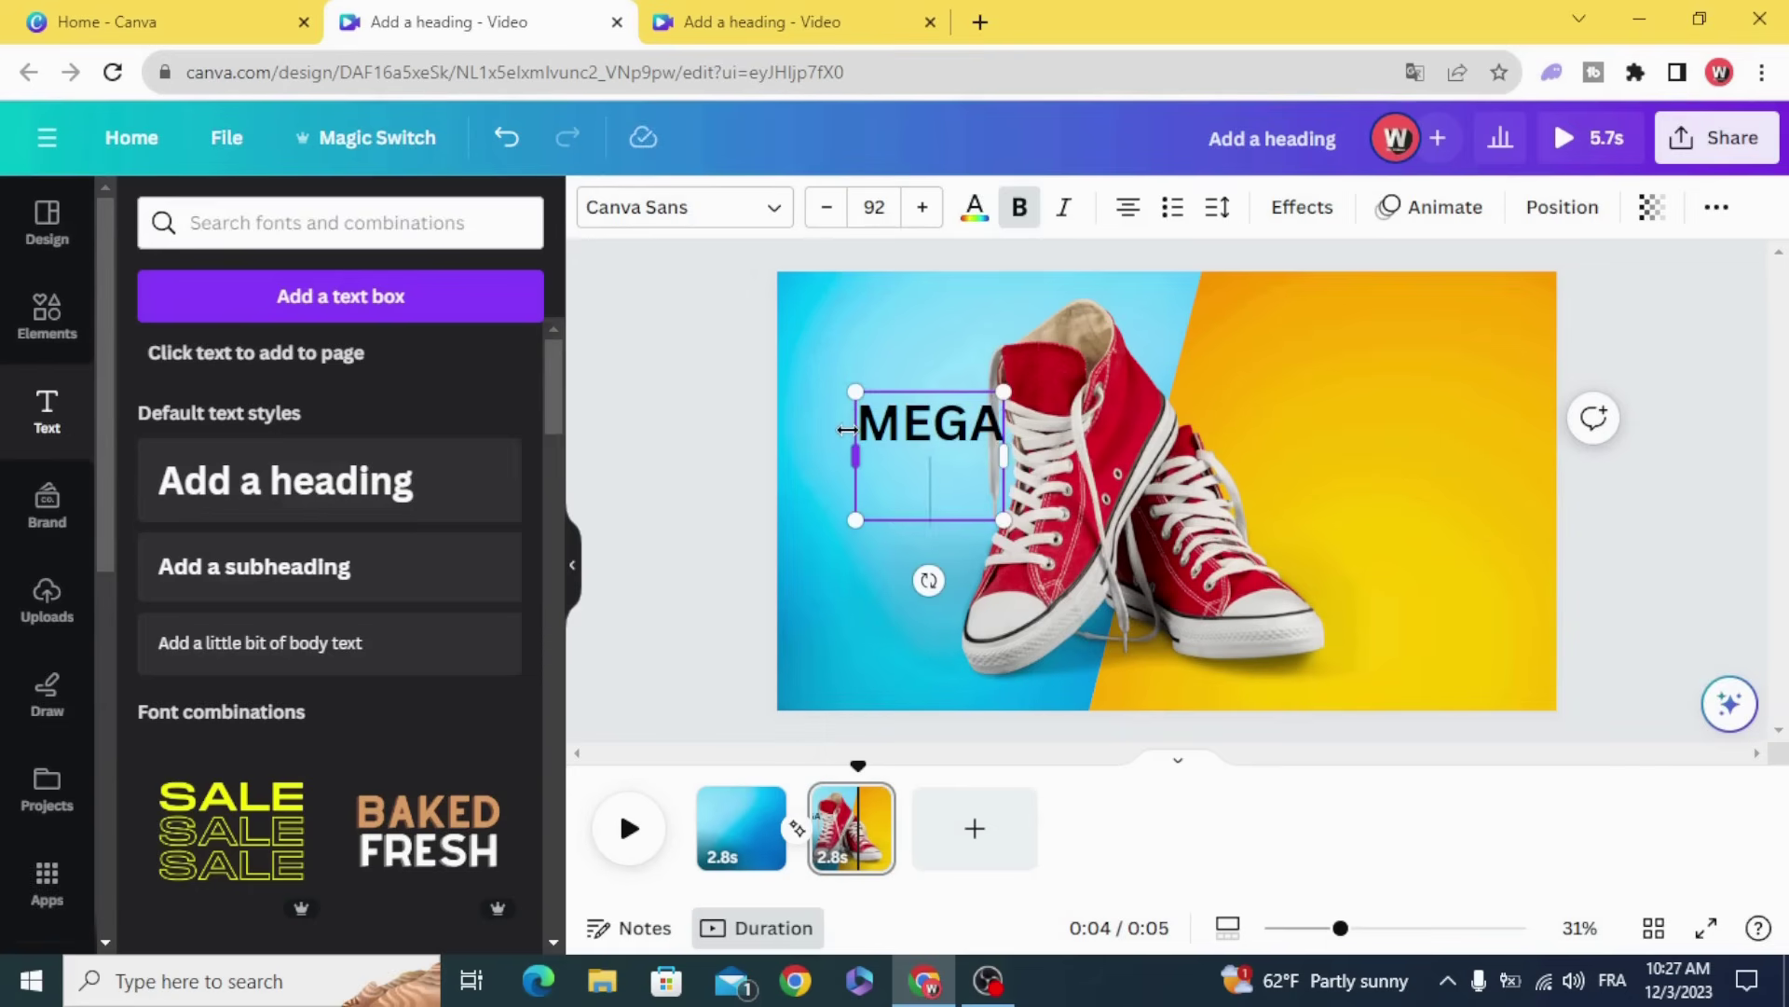
text(SALE)
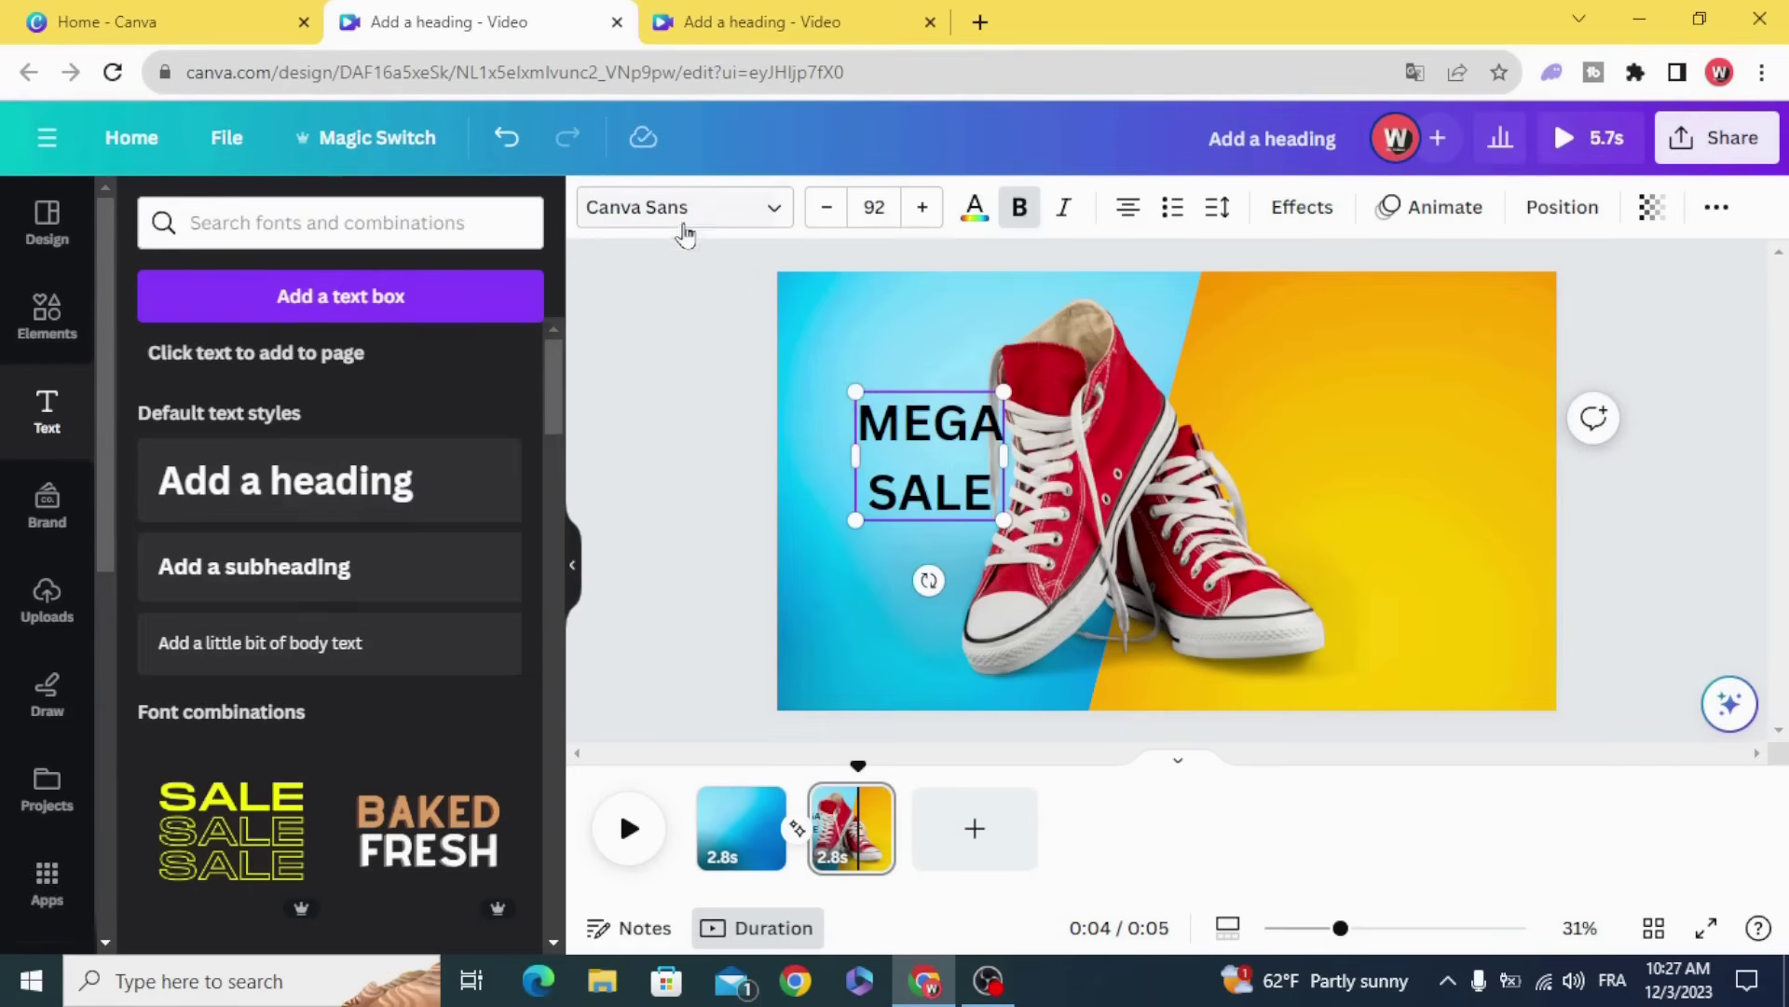
- Find the Anton font and apply it to both lines of the MEGA SALE heading
click(687, 218)
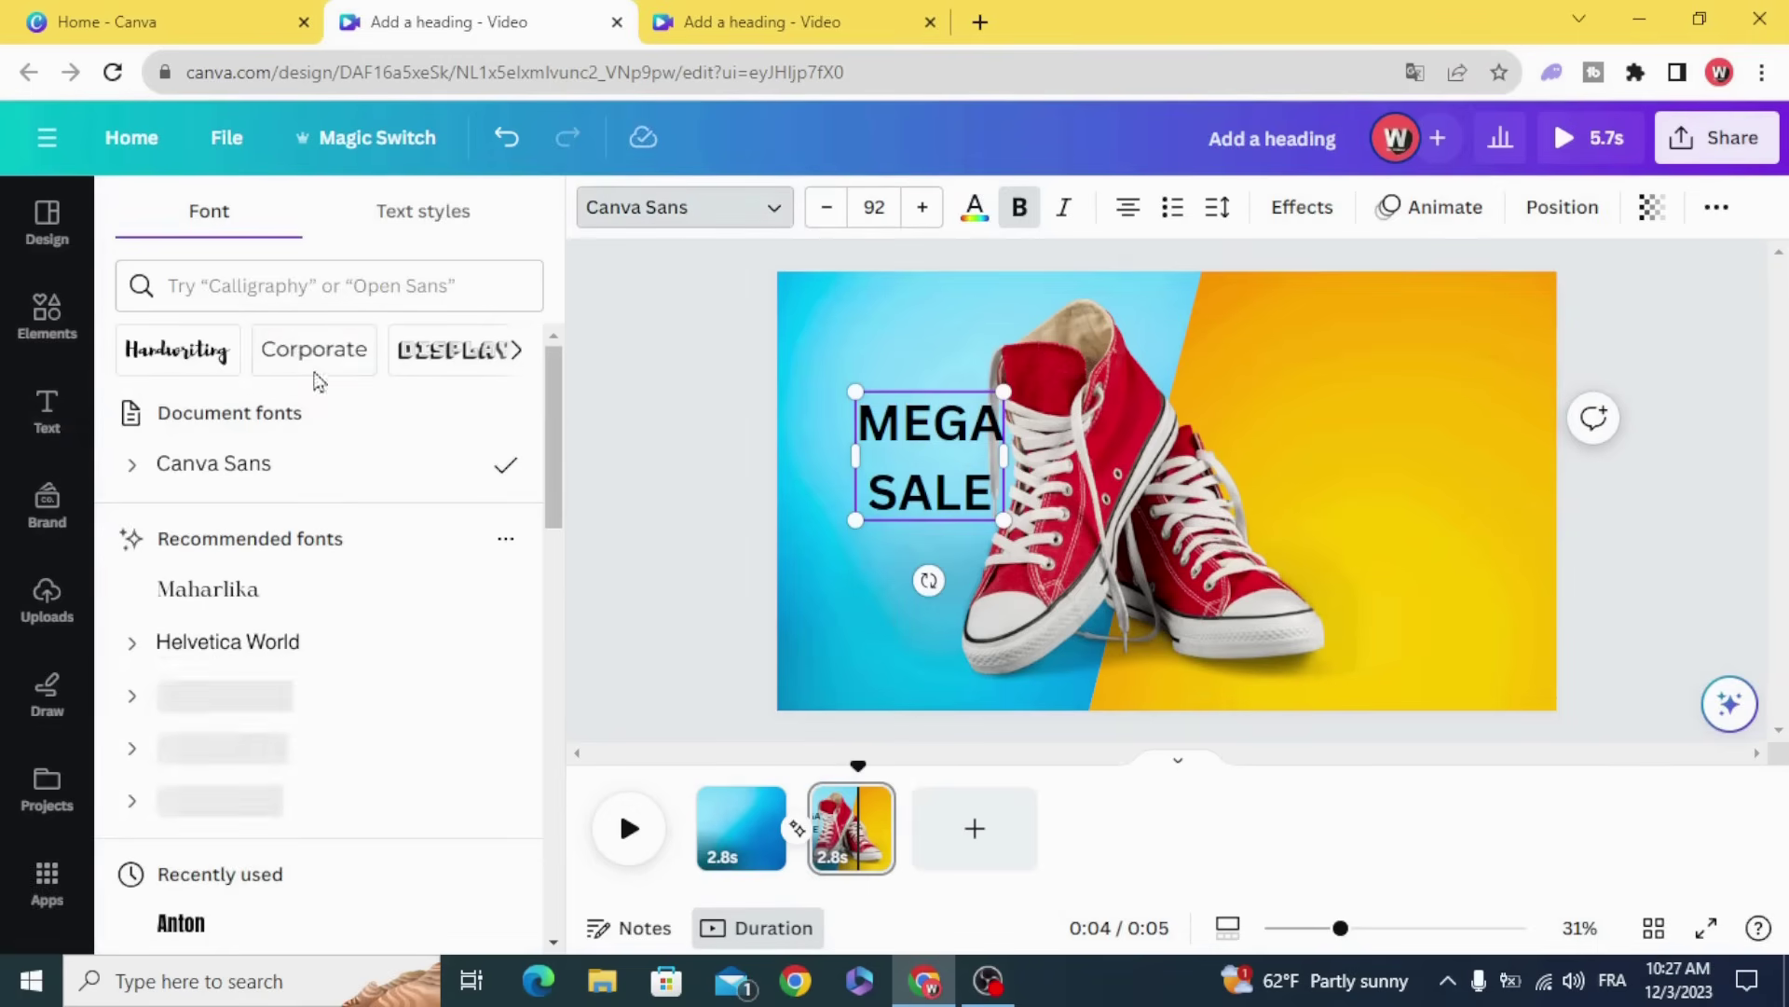
click(322, 286)
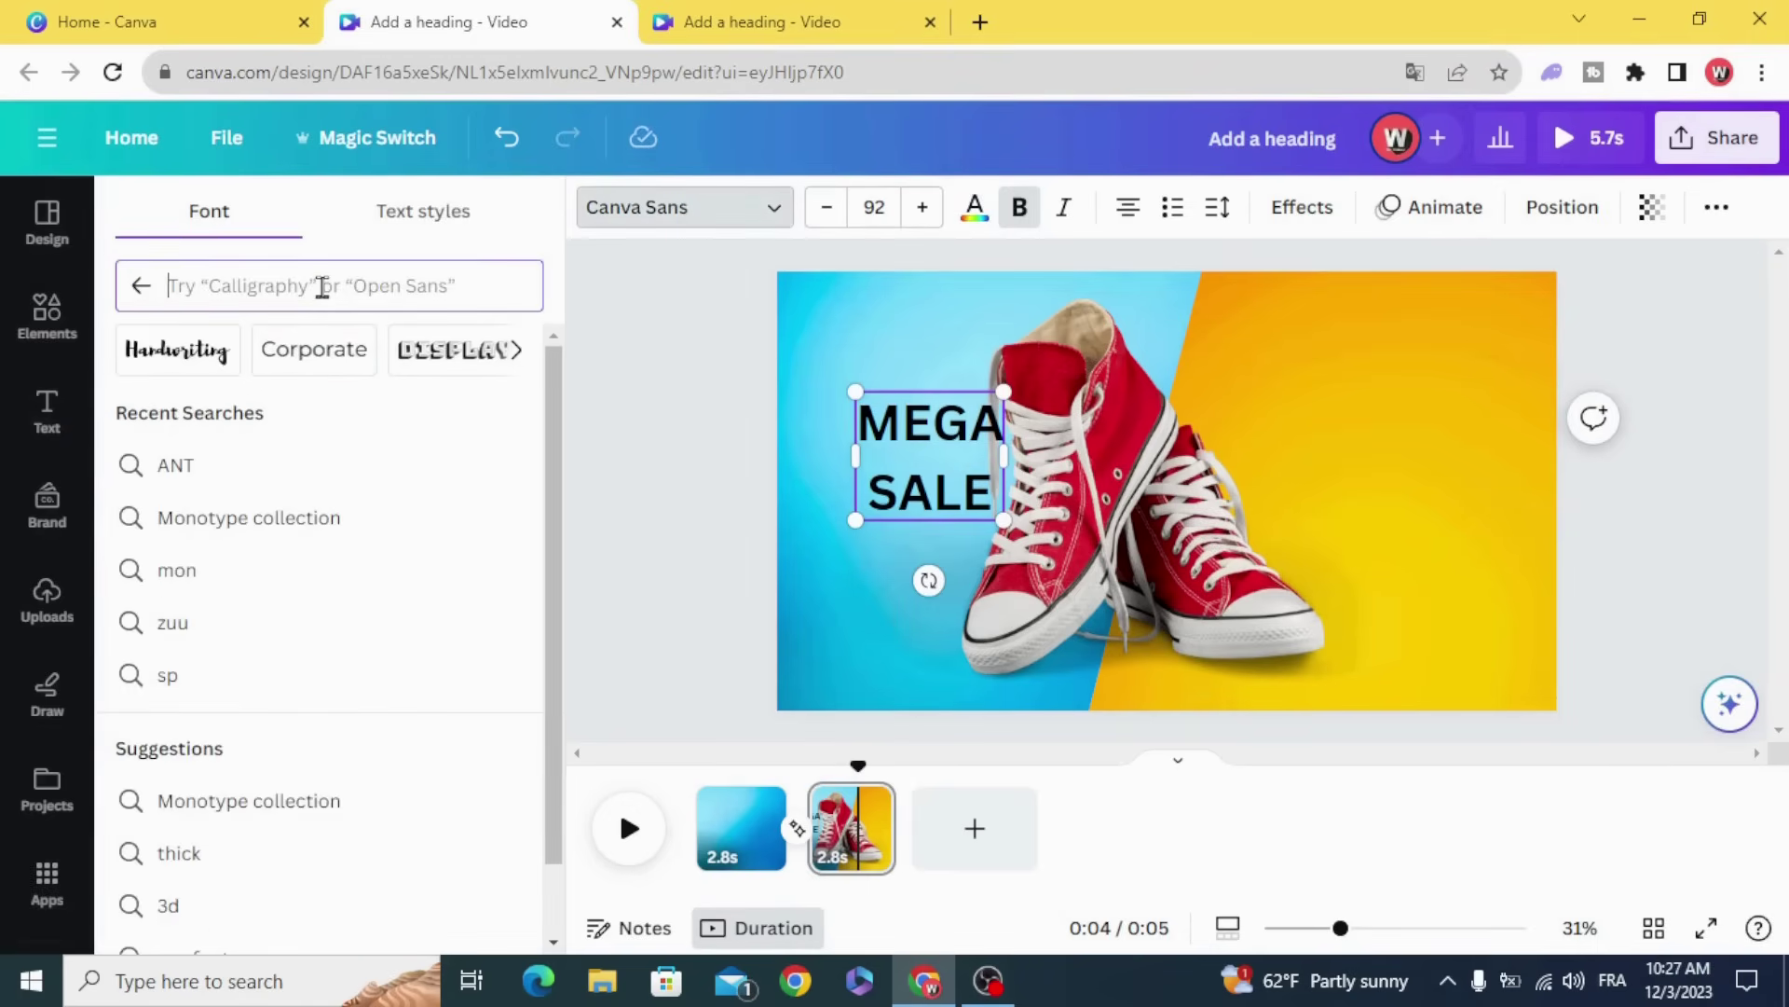
text(ANT)
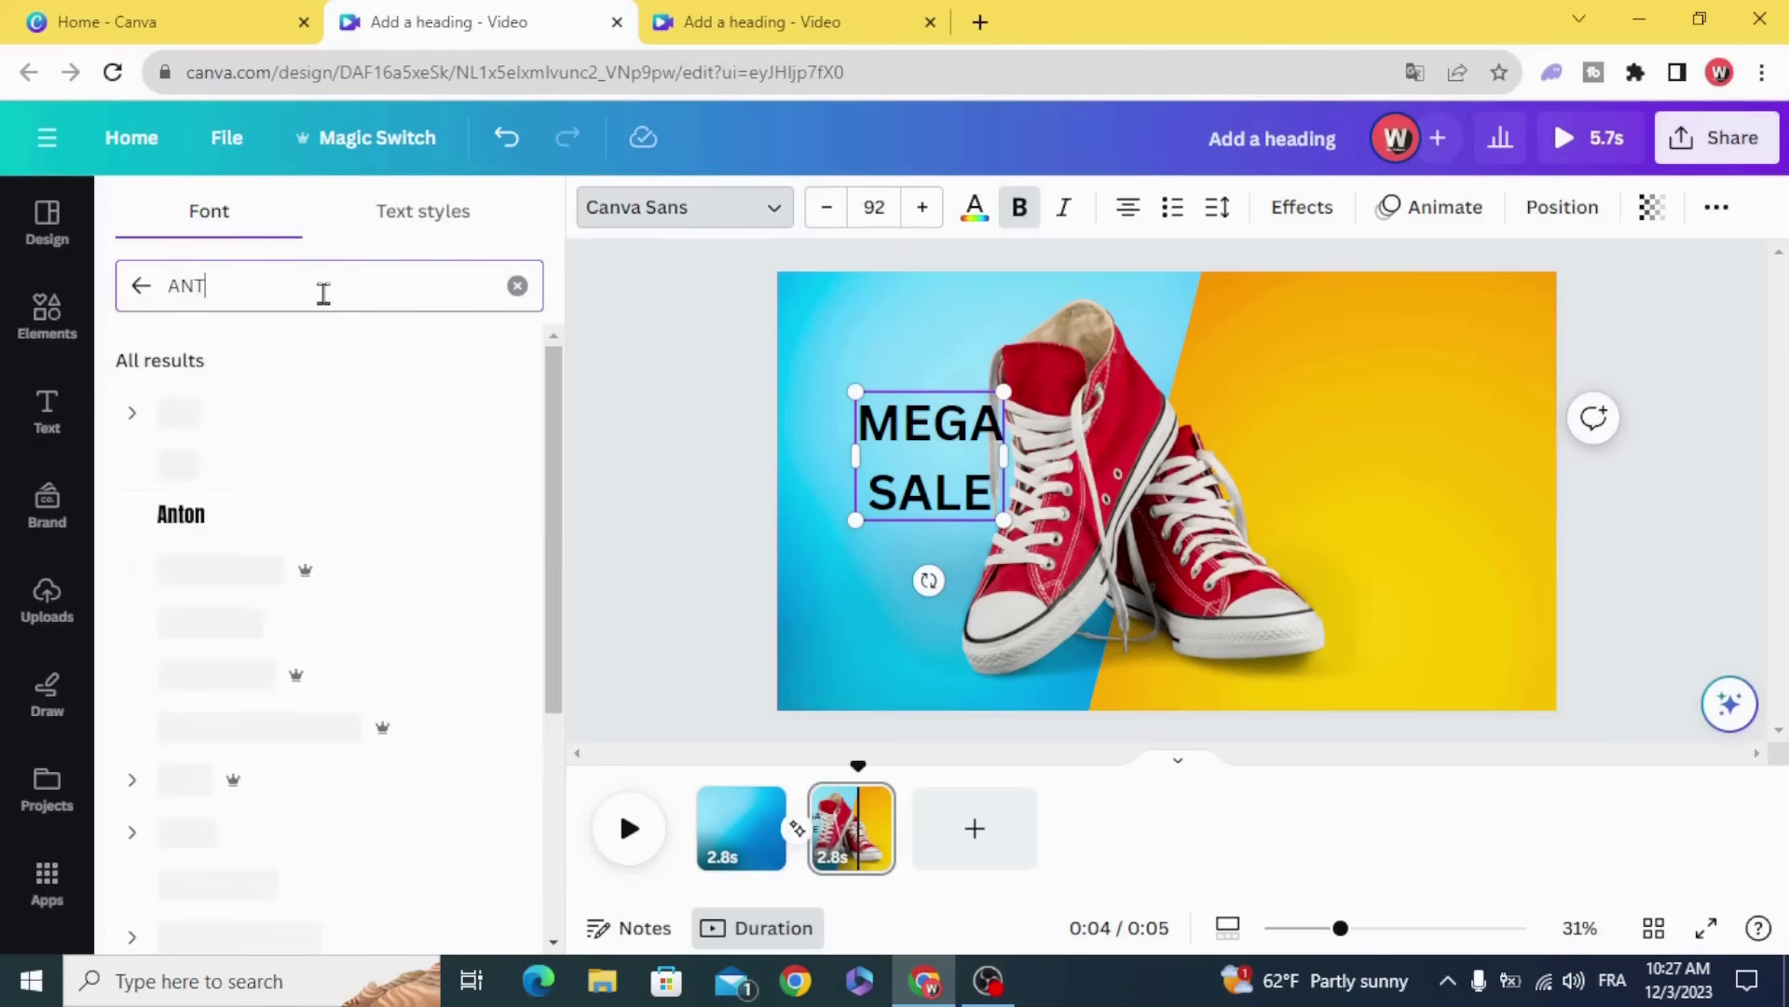
click(185, 518)
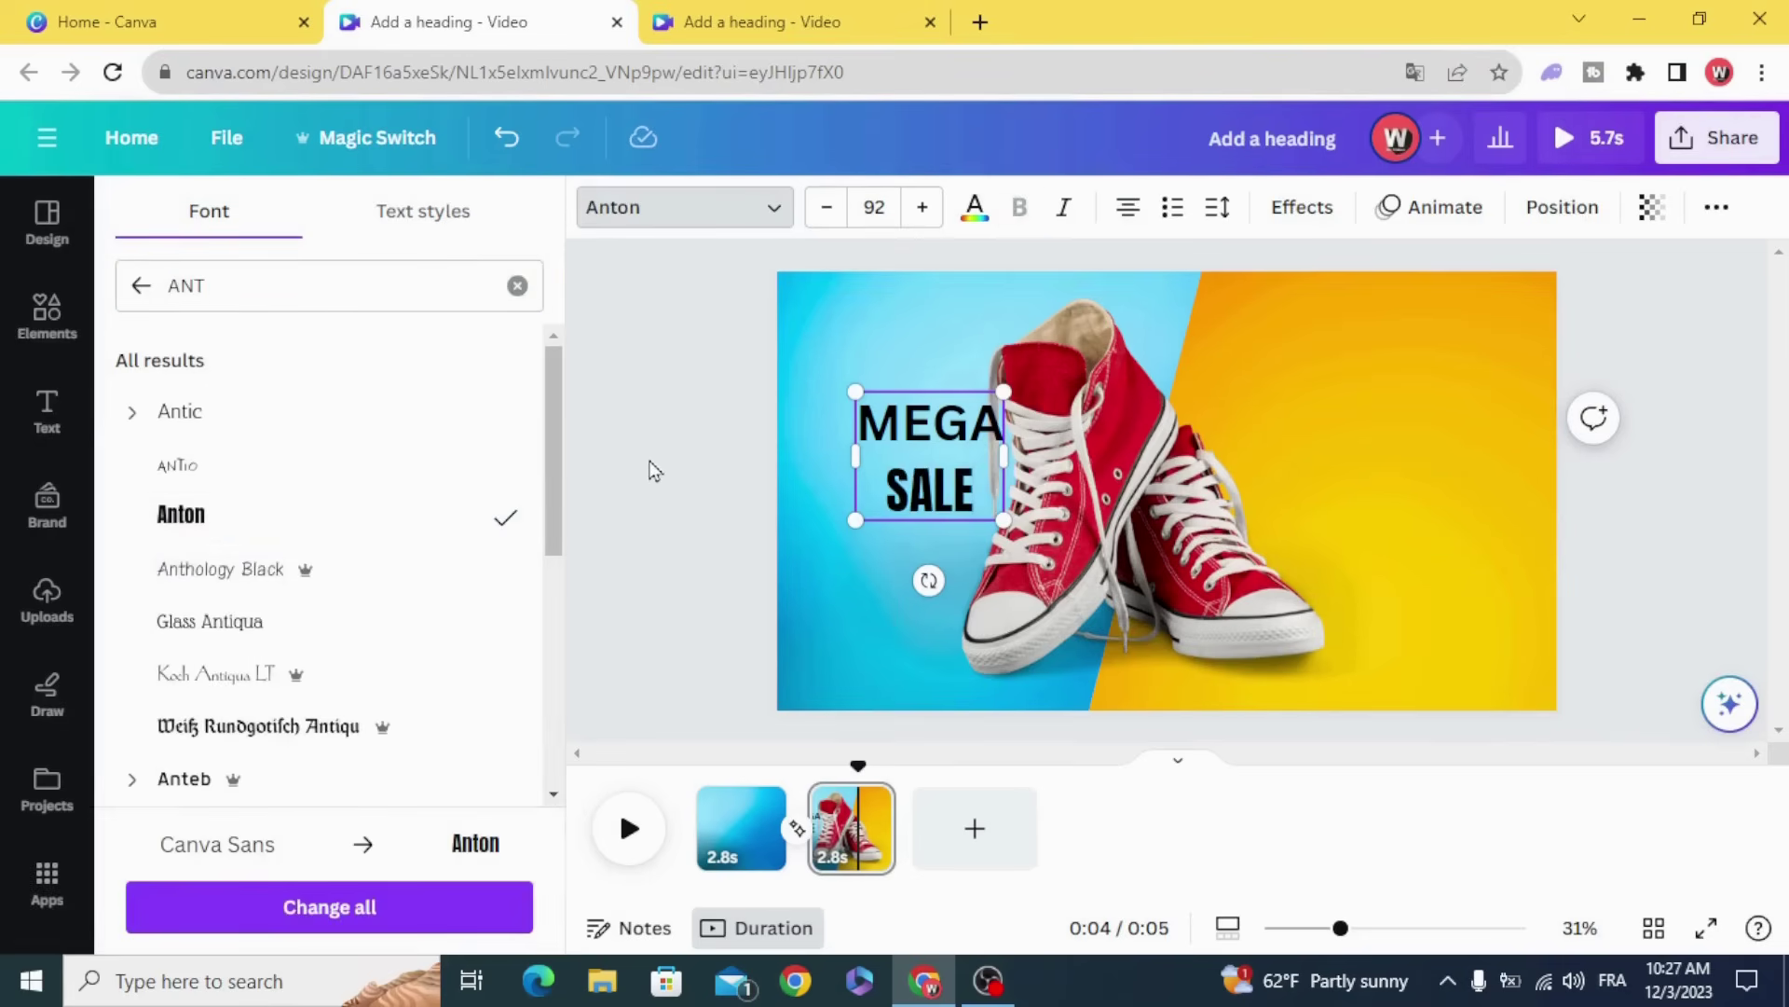
key(Escape)
click(726, 217)
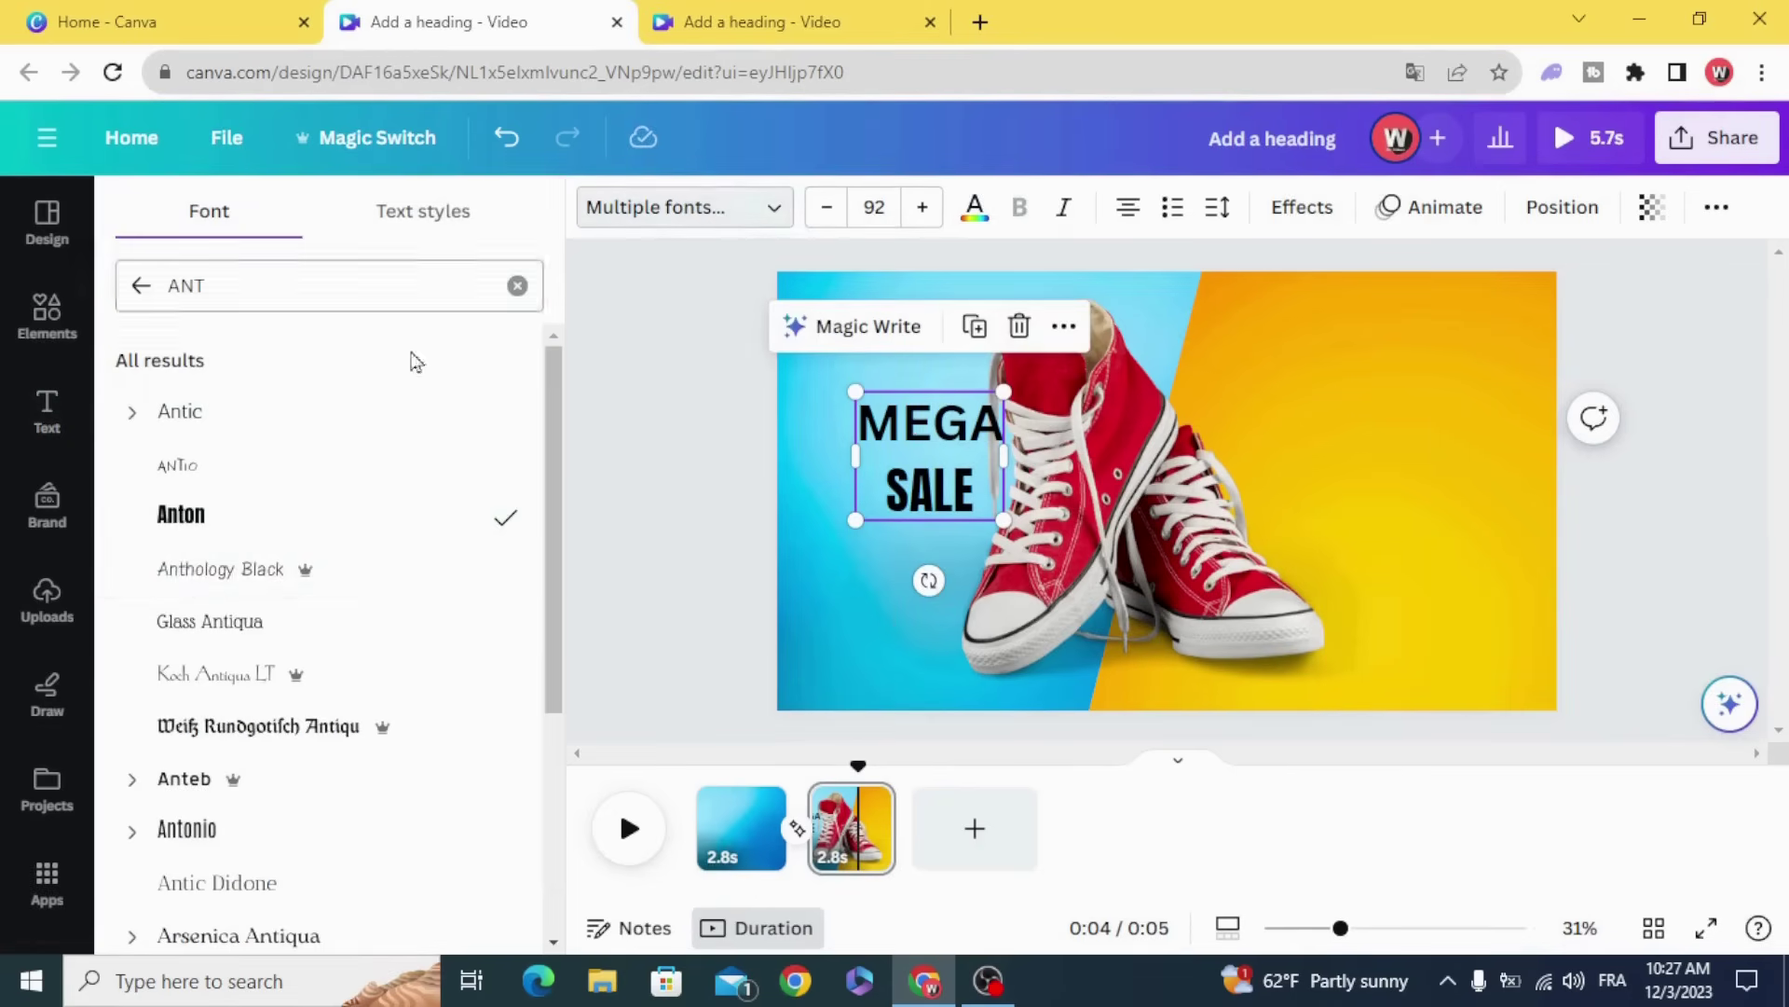
click(210, 520)
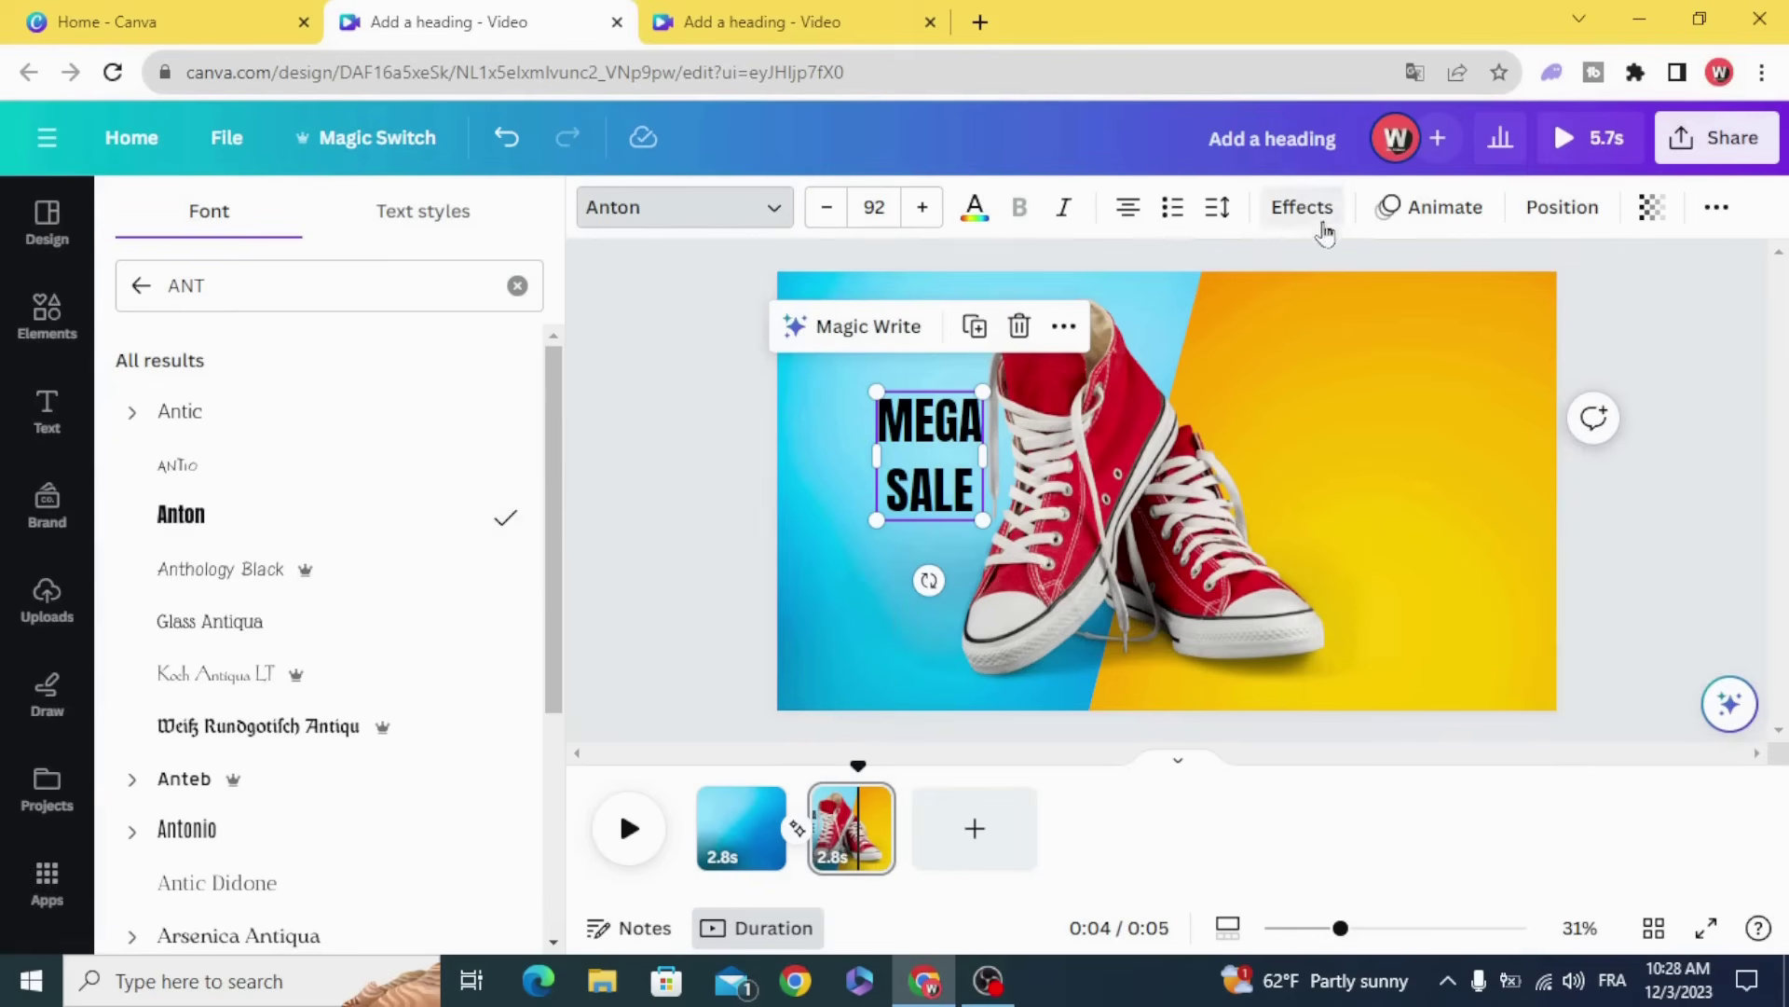
- Reduce the line spacing of the MEGA SALE heading
click(1218, 209)
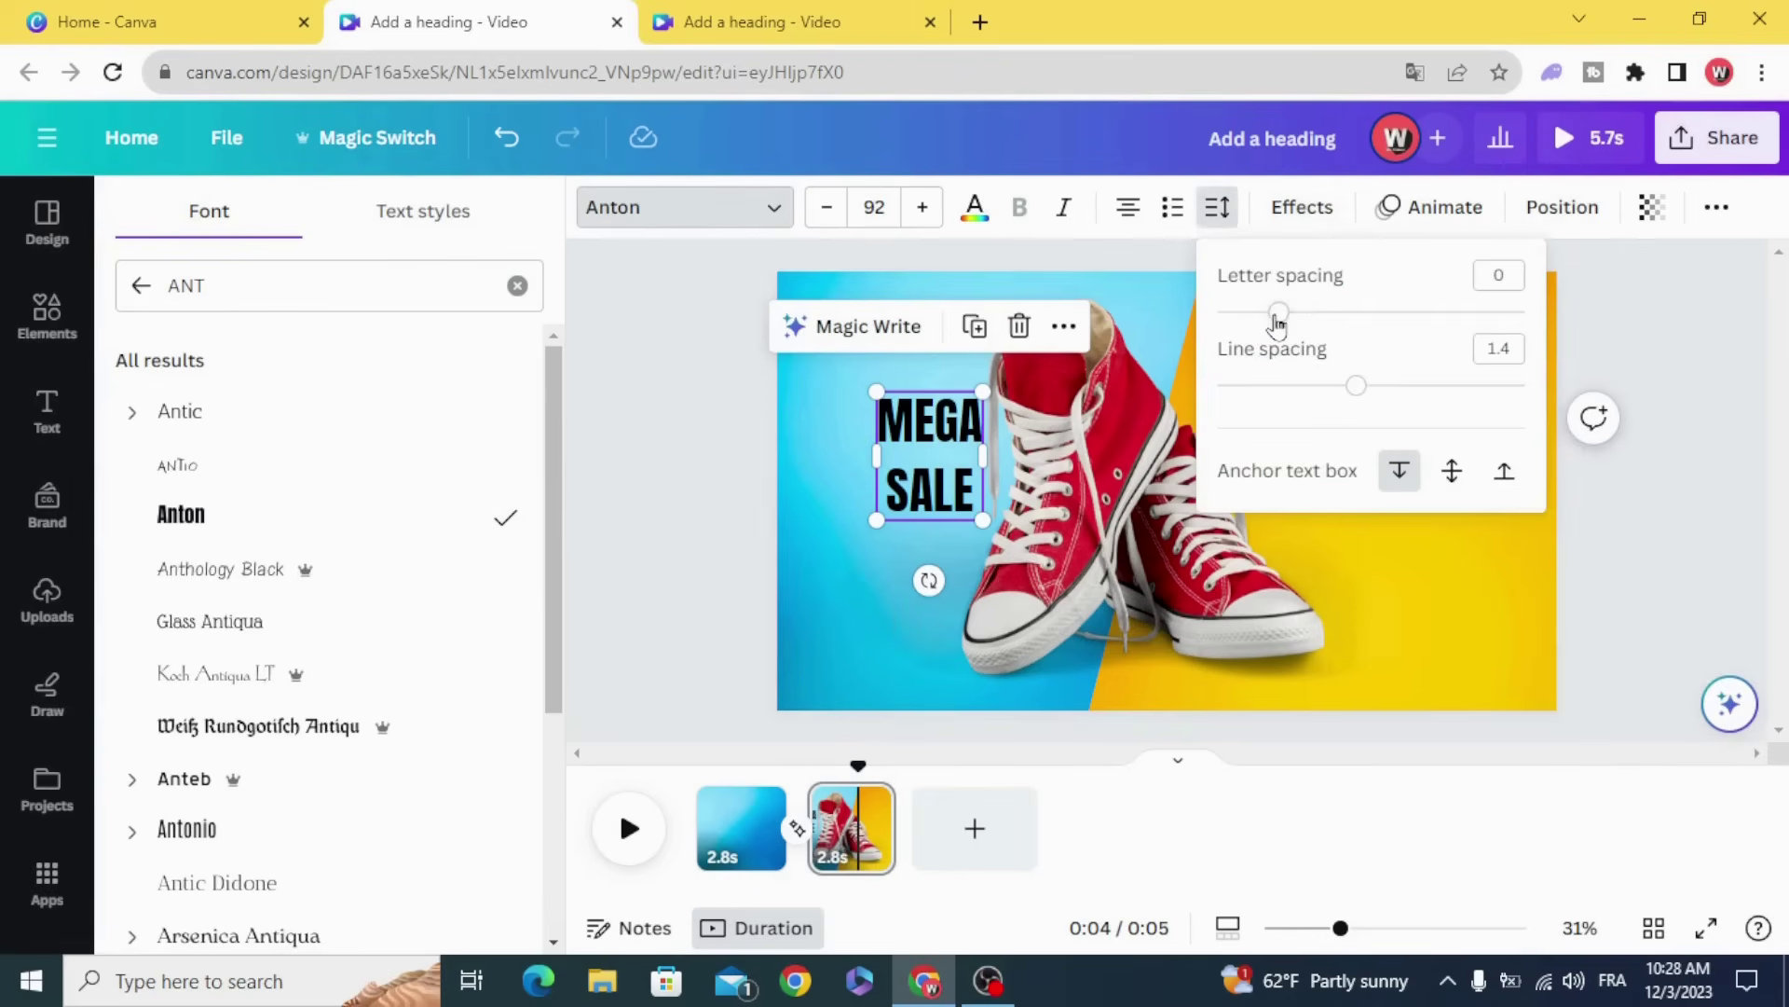
drag(1353, 386, 1323, 385)
- Color the MEGA SALE heading white and apply the Lift text effect to it
click(974, 206)
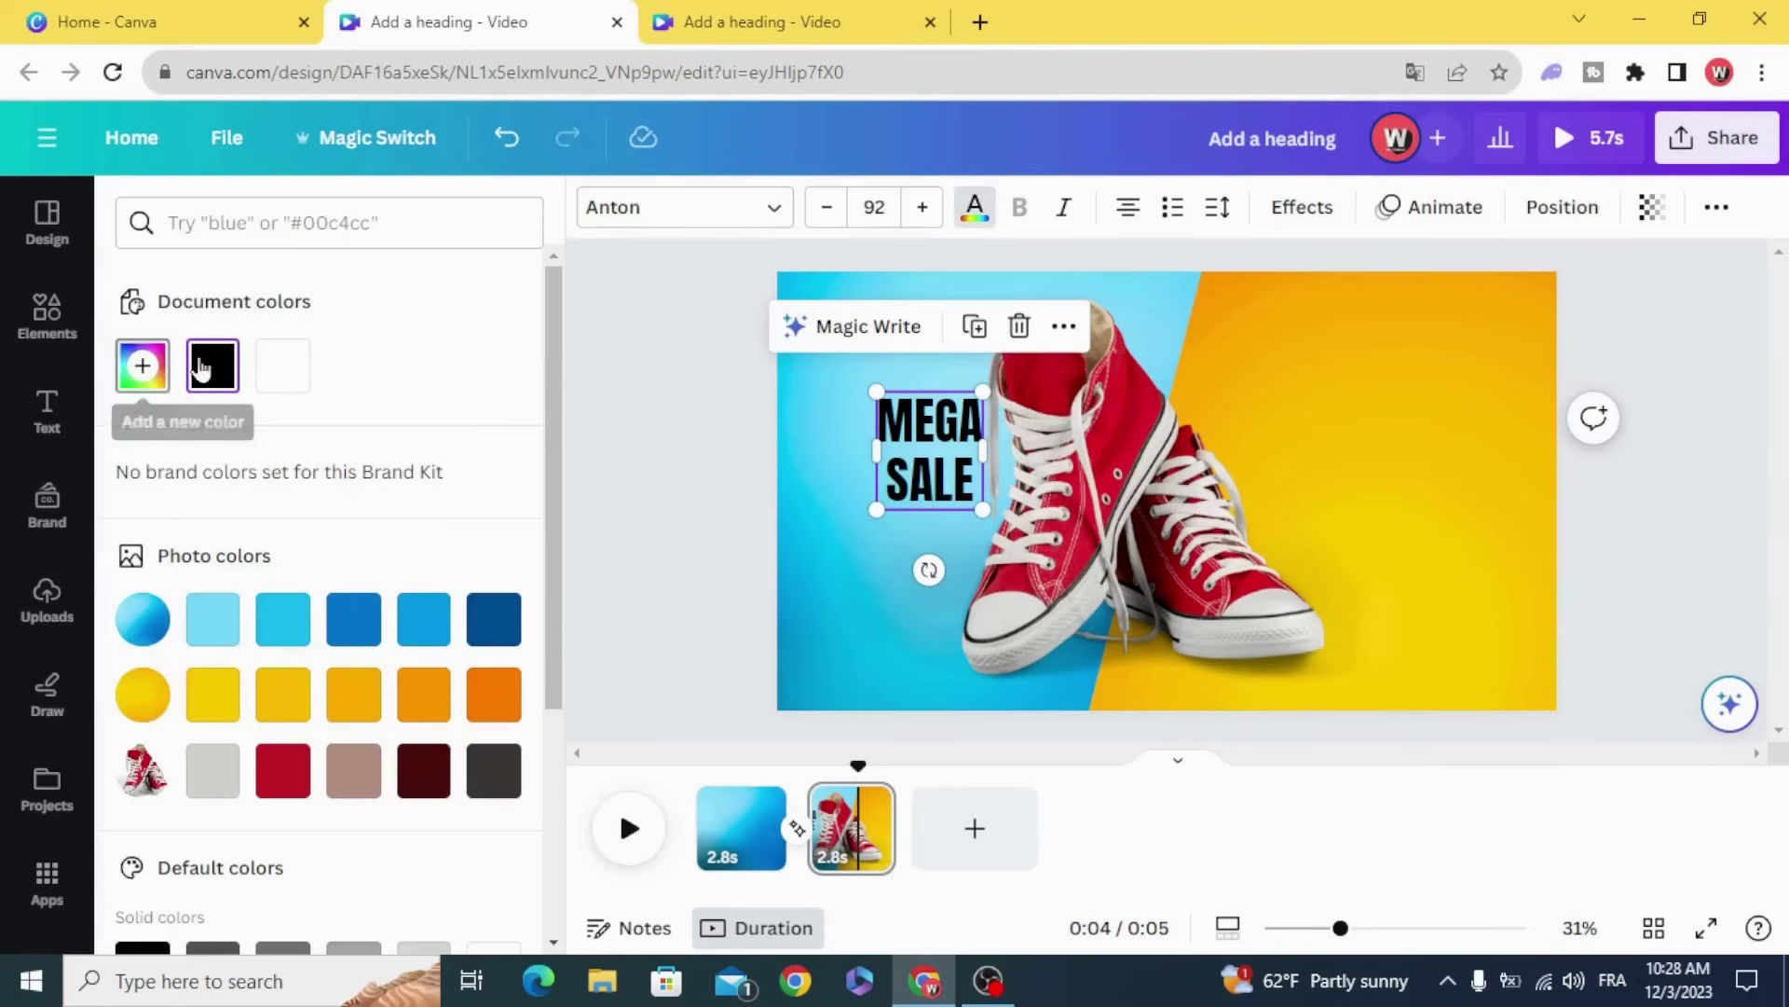
click(276, 365)
click(655, 395)
click(897, 431)
click(1302, 206)
click(436, 382)
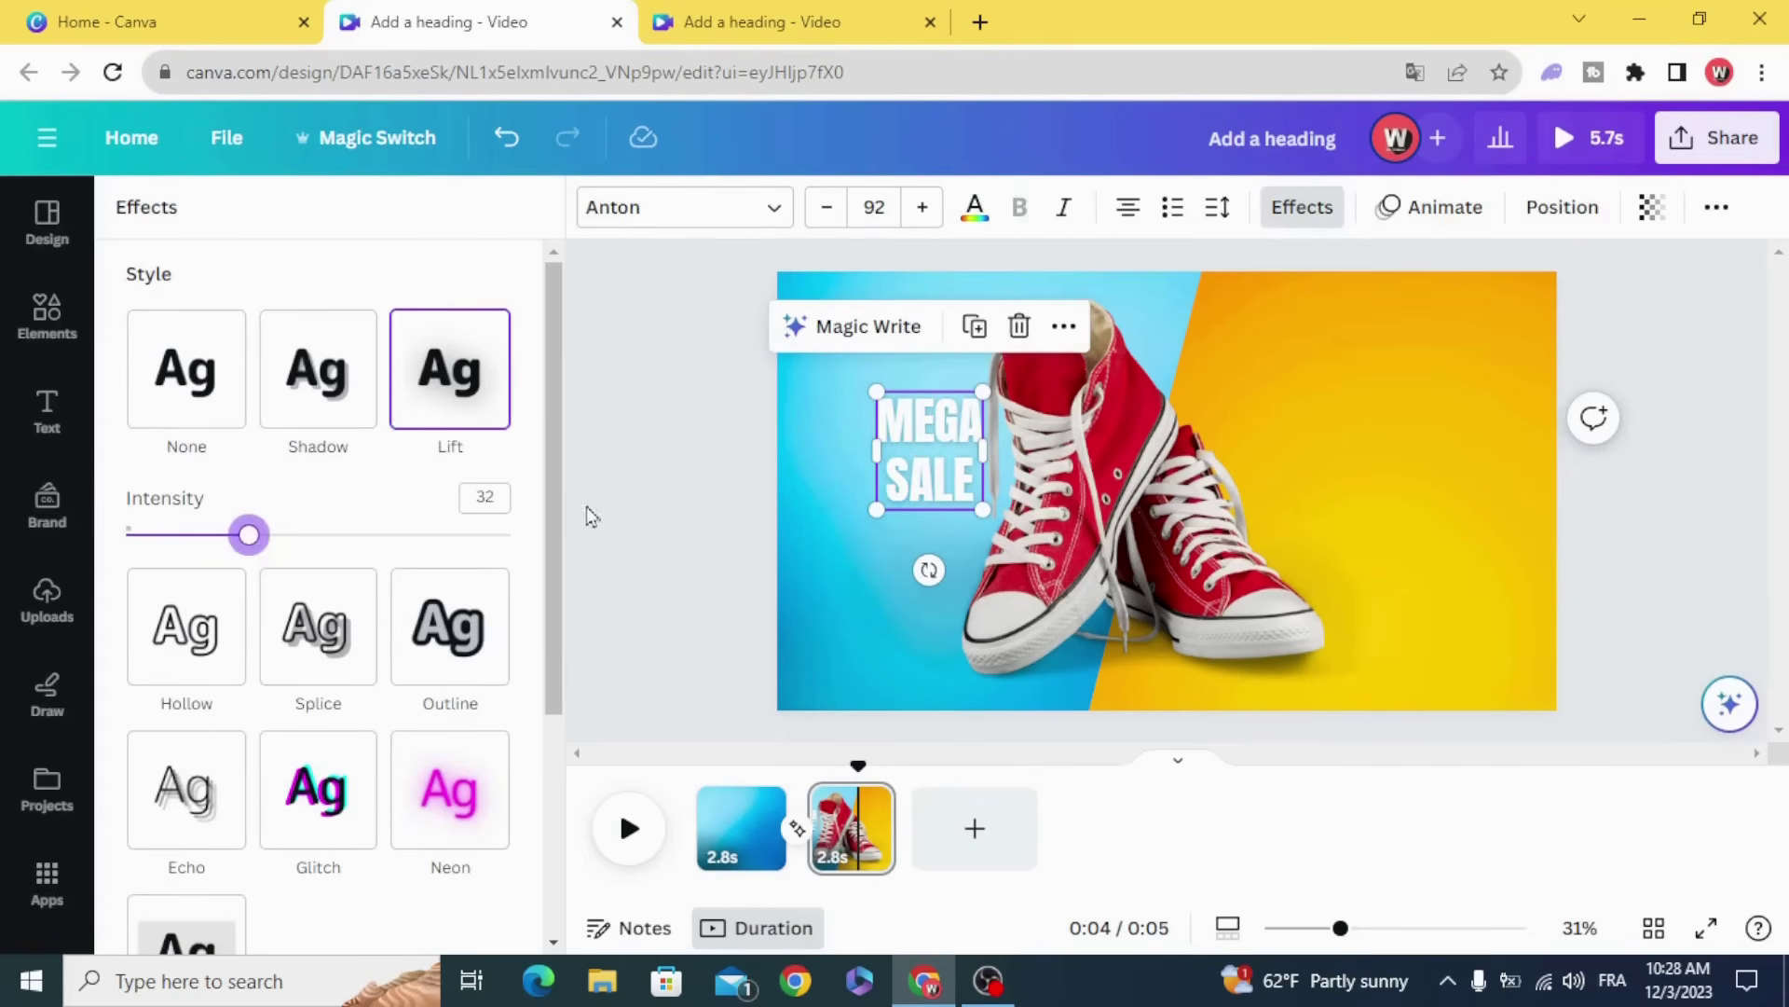
click(629, 510)
- Enlarge the MEGA SALE heading to font size 168 and position it in the blue area beside the sneakers
drag(900, 460, 803, 353)
drag(887, 401, 955, 494)
drag(862, 447, 868, 474)
drag(972, 519, 984, 525)
drag(901, 462, 893, 452)
click(719, 451)
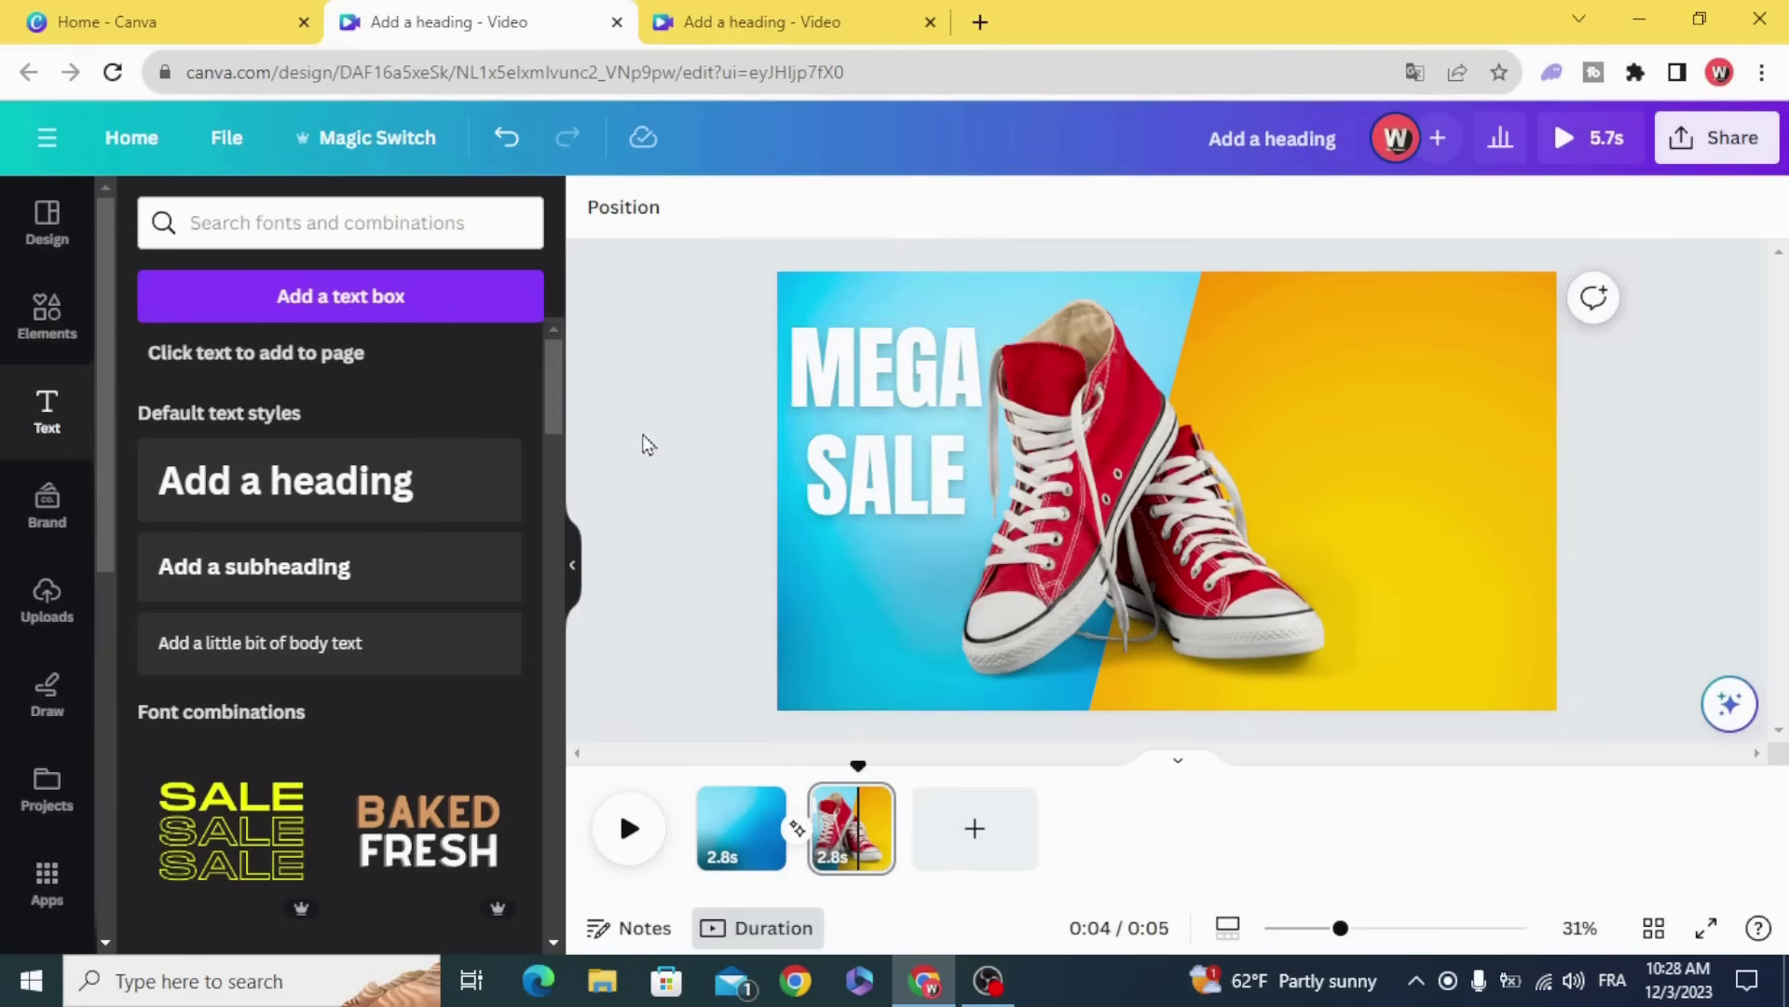
- Place a copy of the MEGA SALE heading on the yellow area and replace its text with "NEW ARRIVAL", one word per line
click(885, 457)
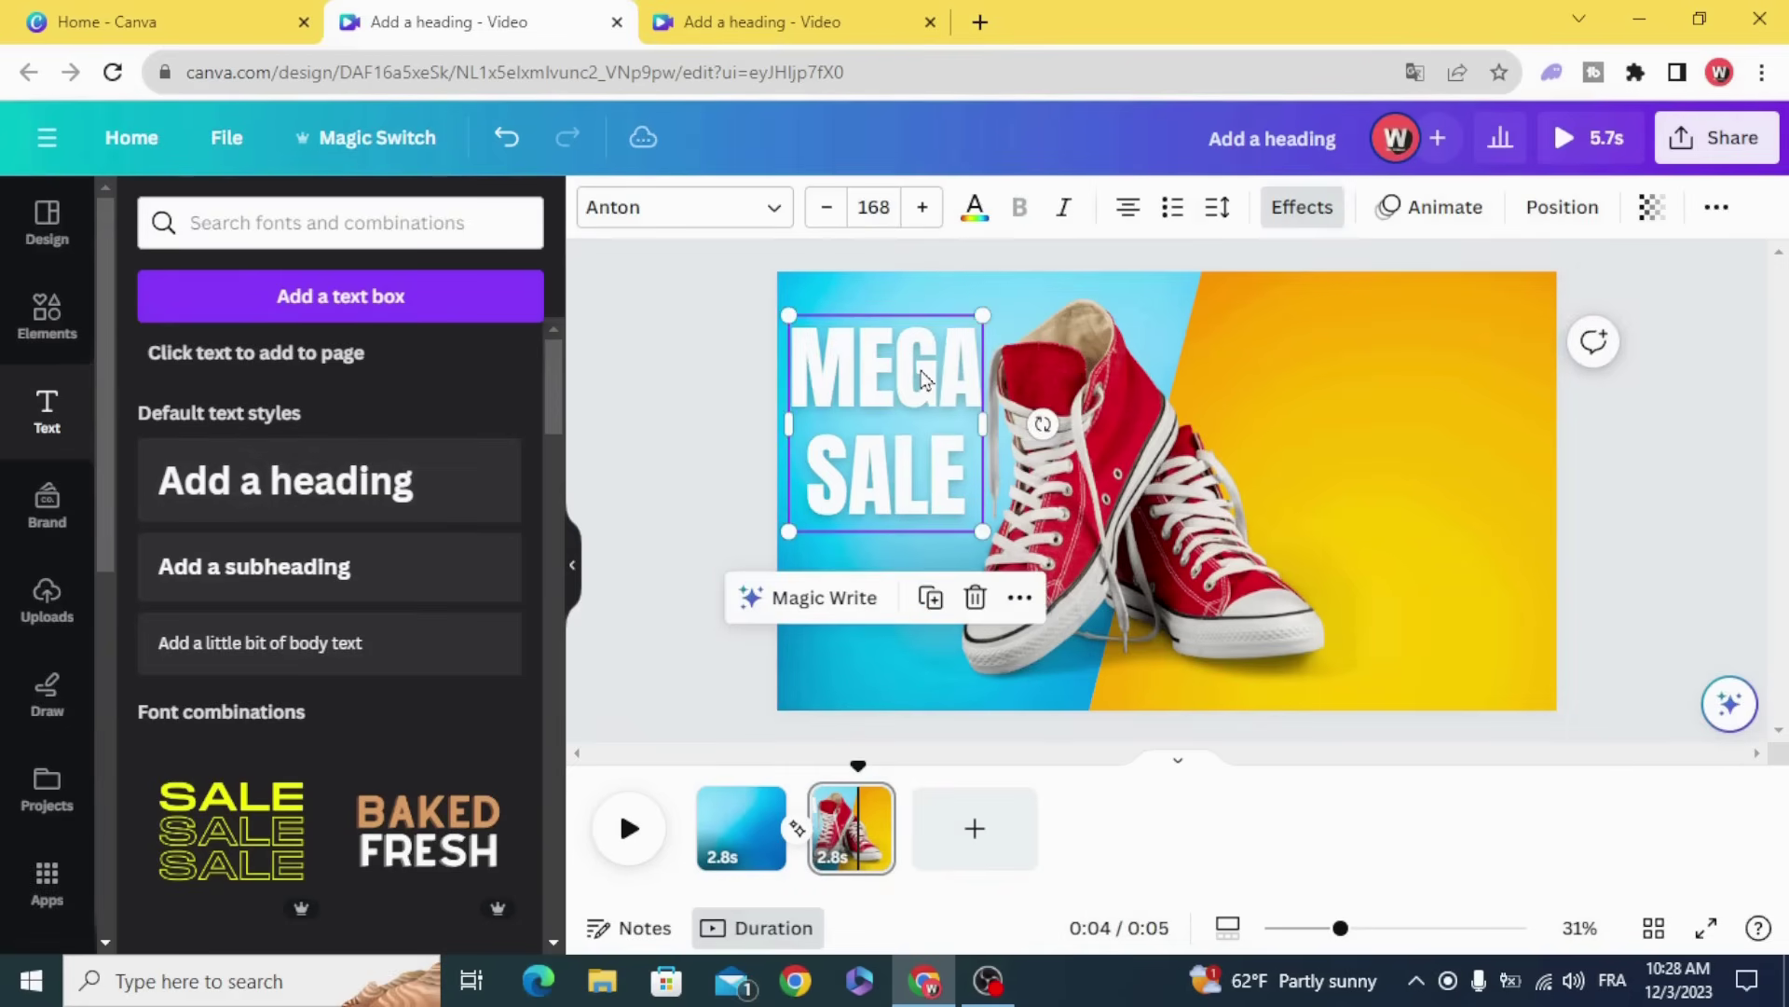
drag(938, 462, 1389, 459)
double_click(1390, 456)
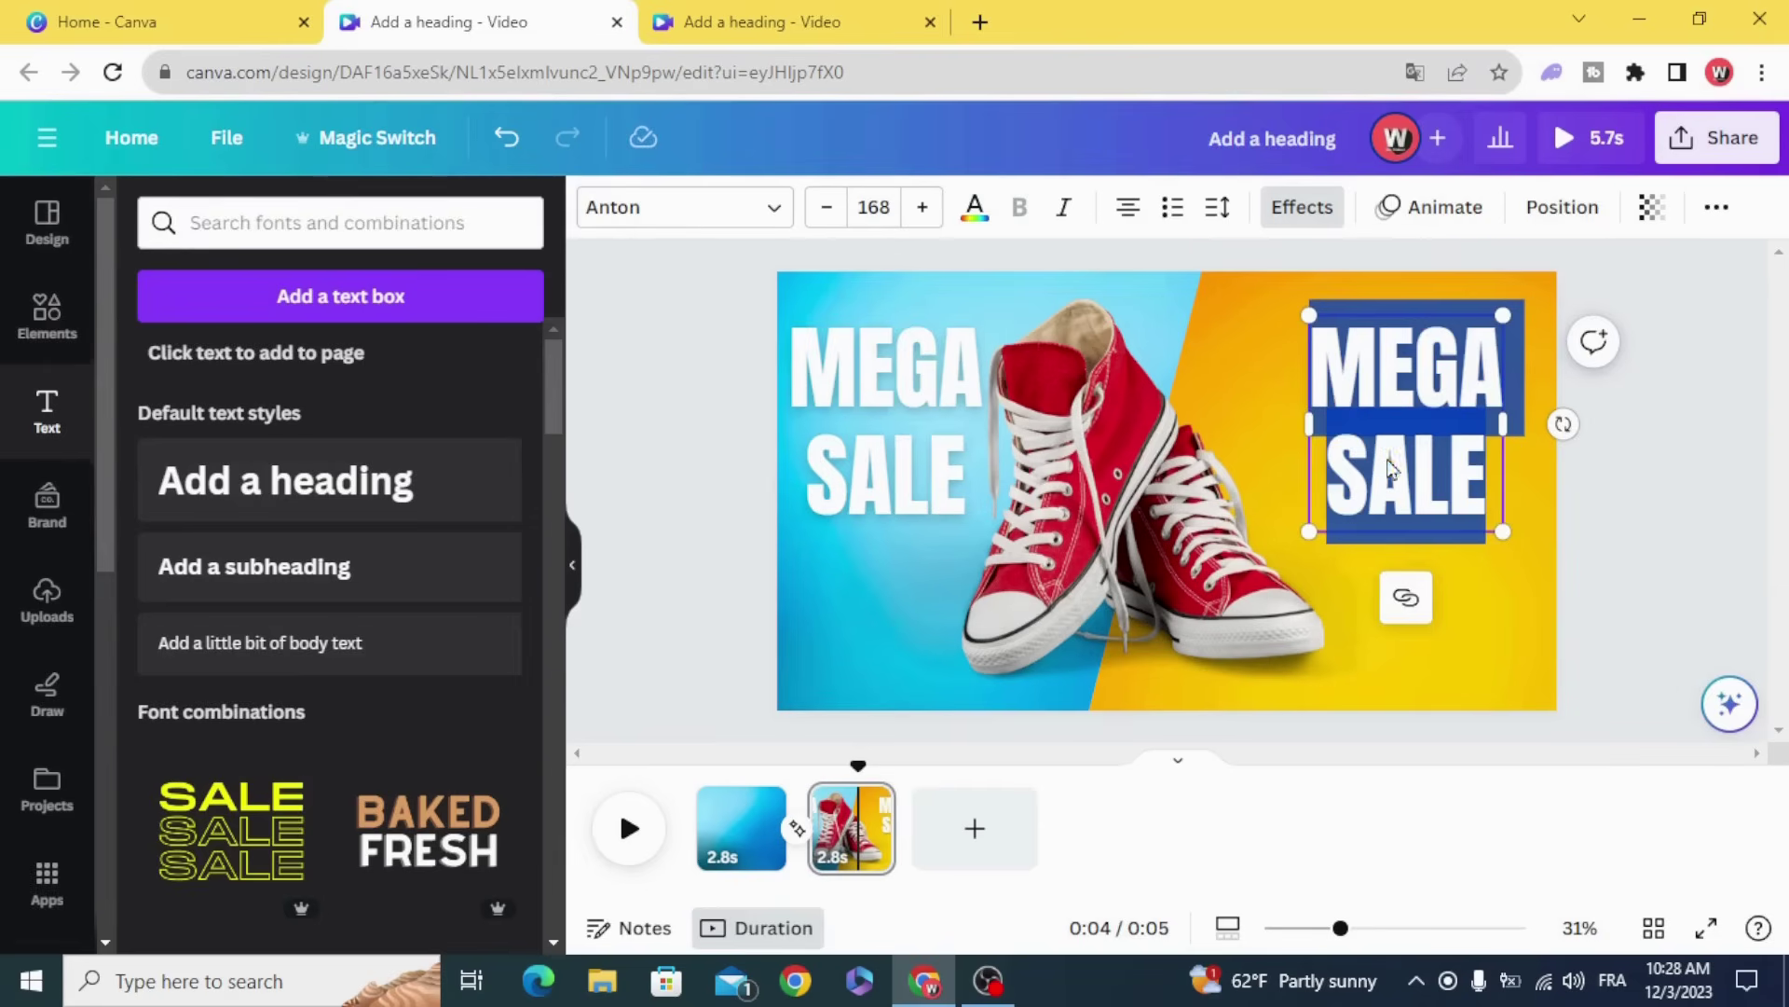
text(NEW A)
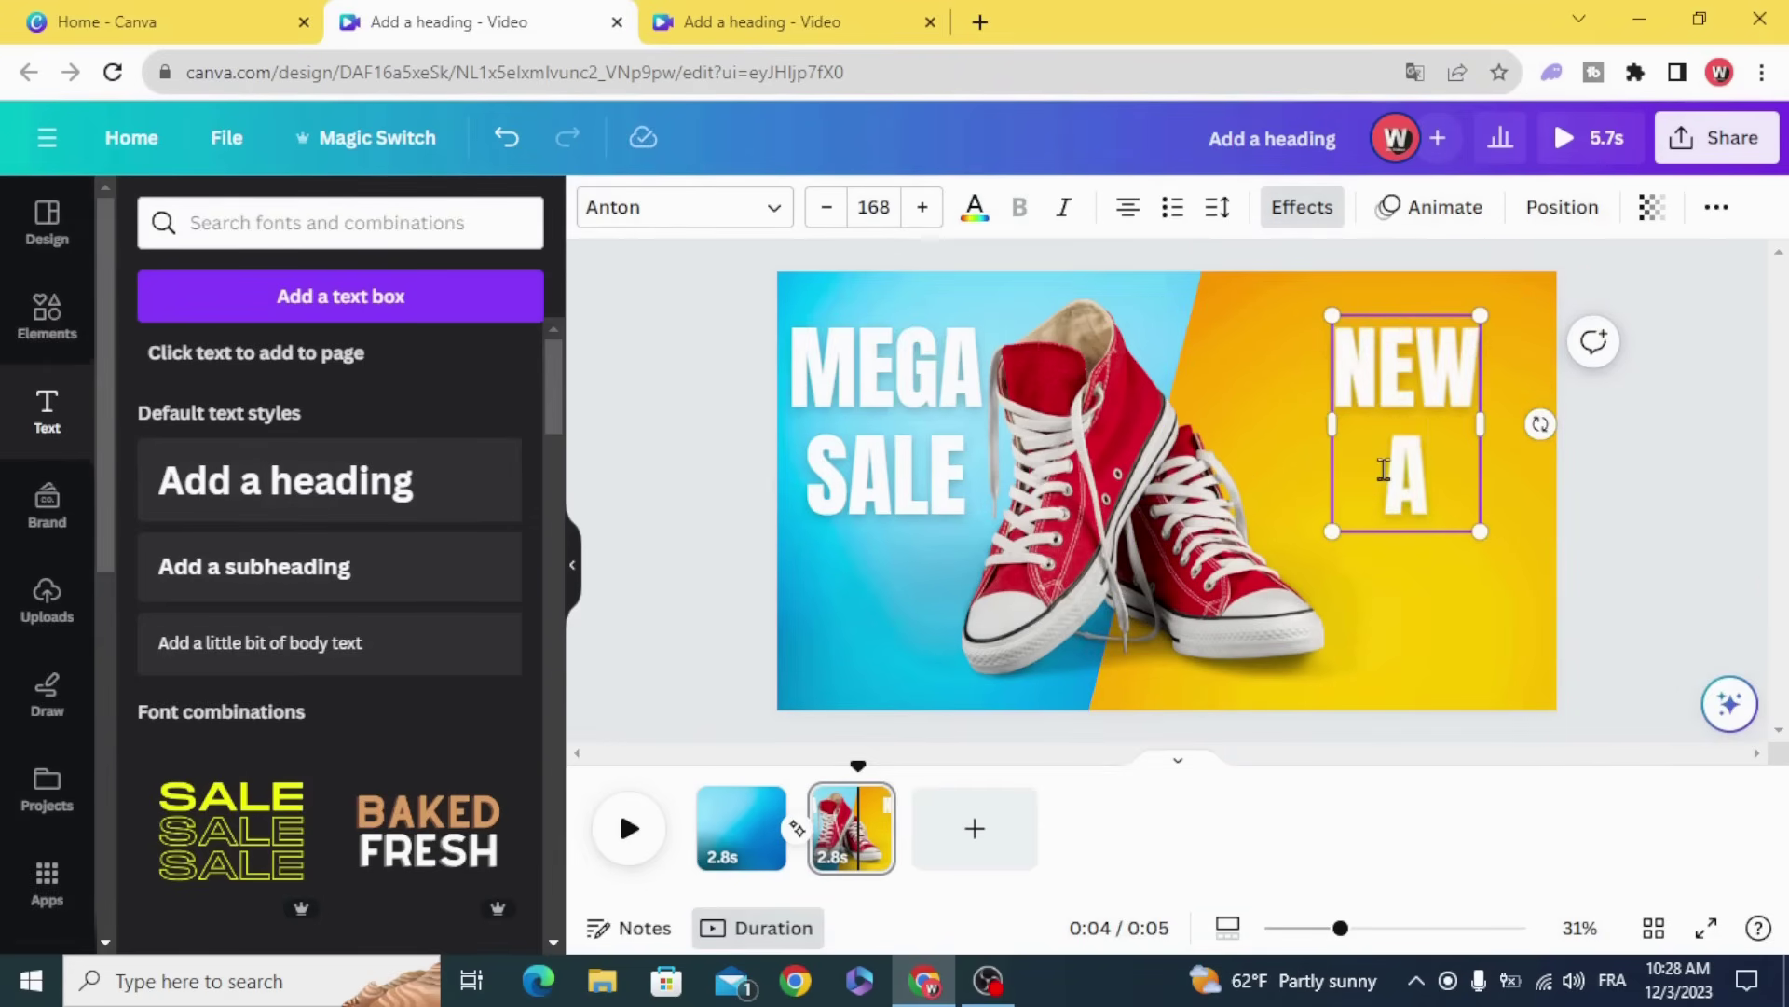
key(Return)
text(ARRIVAL)
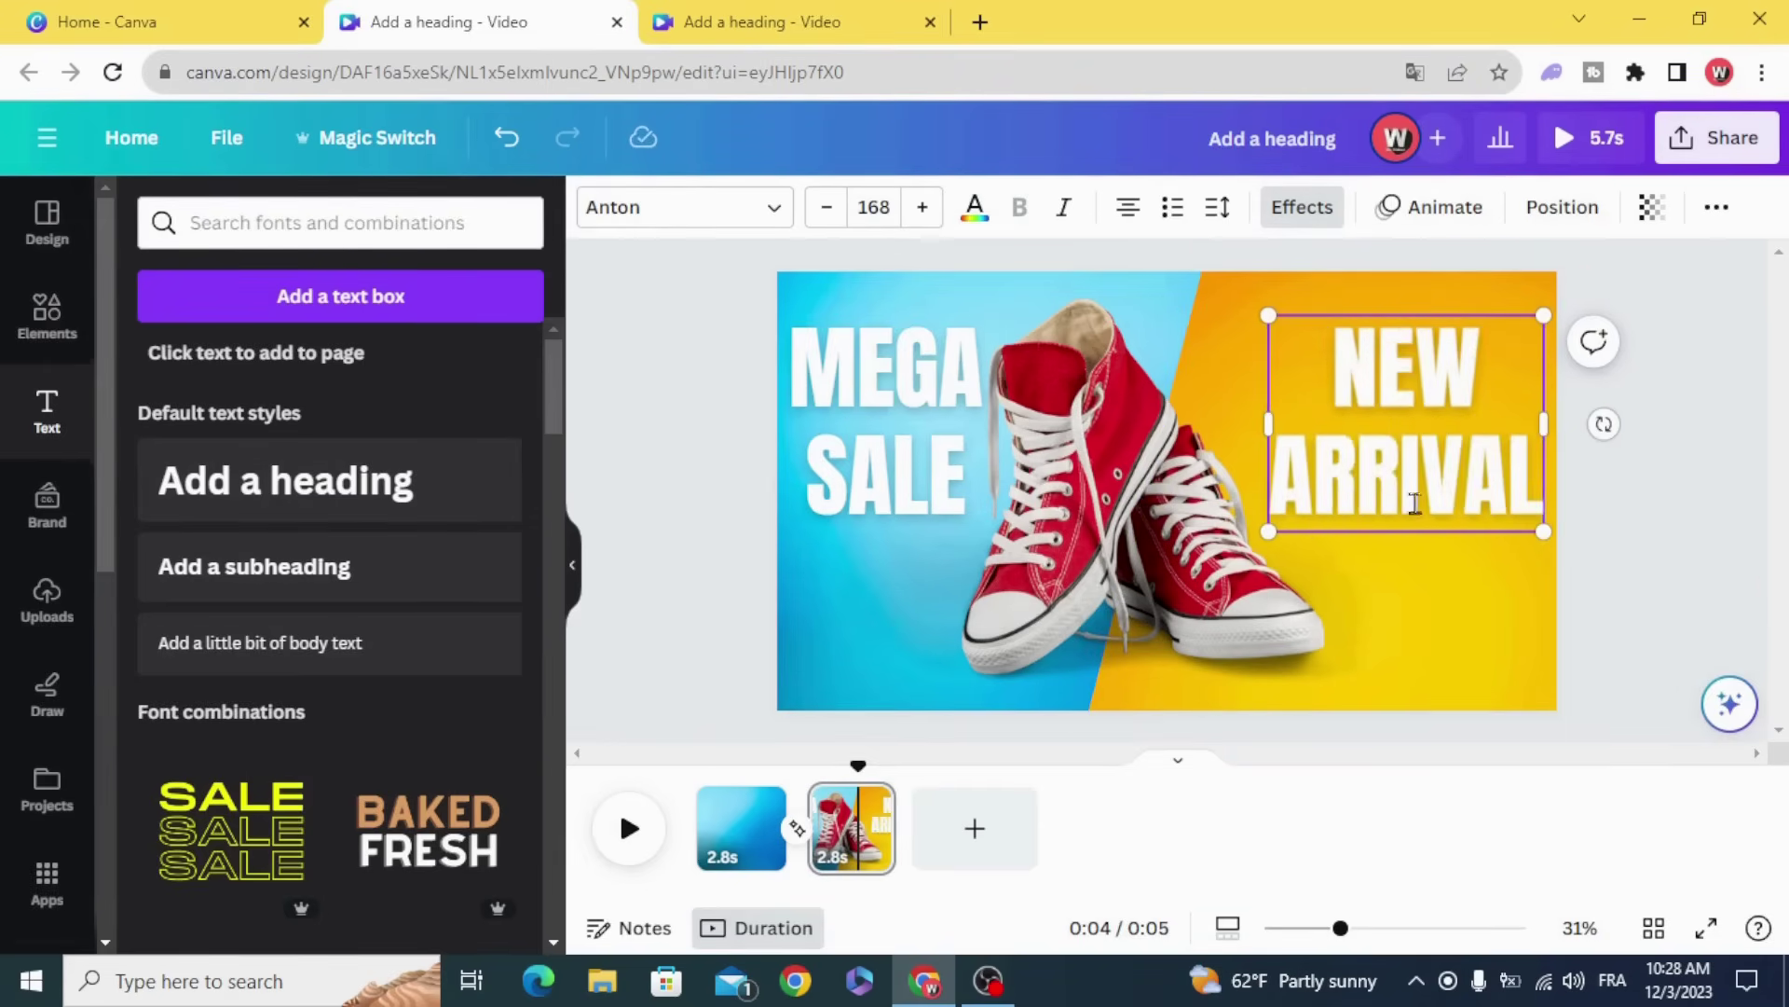
mouse_move(1543, 533)
mouse_down()
mouse_move(1529, 523)
mouse_move(1543, 533)
mouse_up()
click(1637, 472)
- Duplicate the NEW ARRIVAL heading, change the copy's text to "SHOES" and center it directly beneath ARRIVAL
click(1354, 466)
drag(1354, 466, 1371, 602)
key(ctrl+d)
double_click(1368, 601)
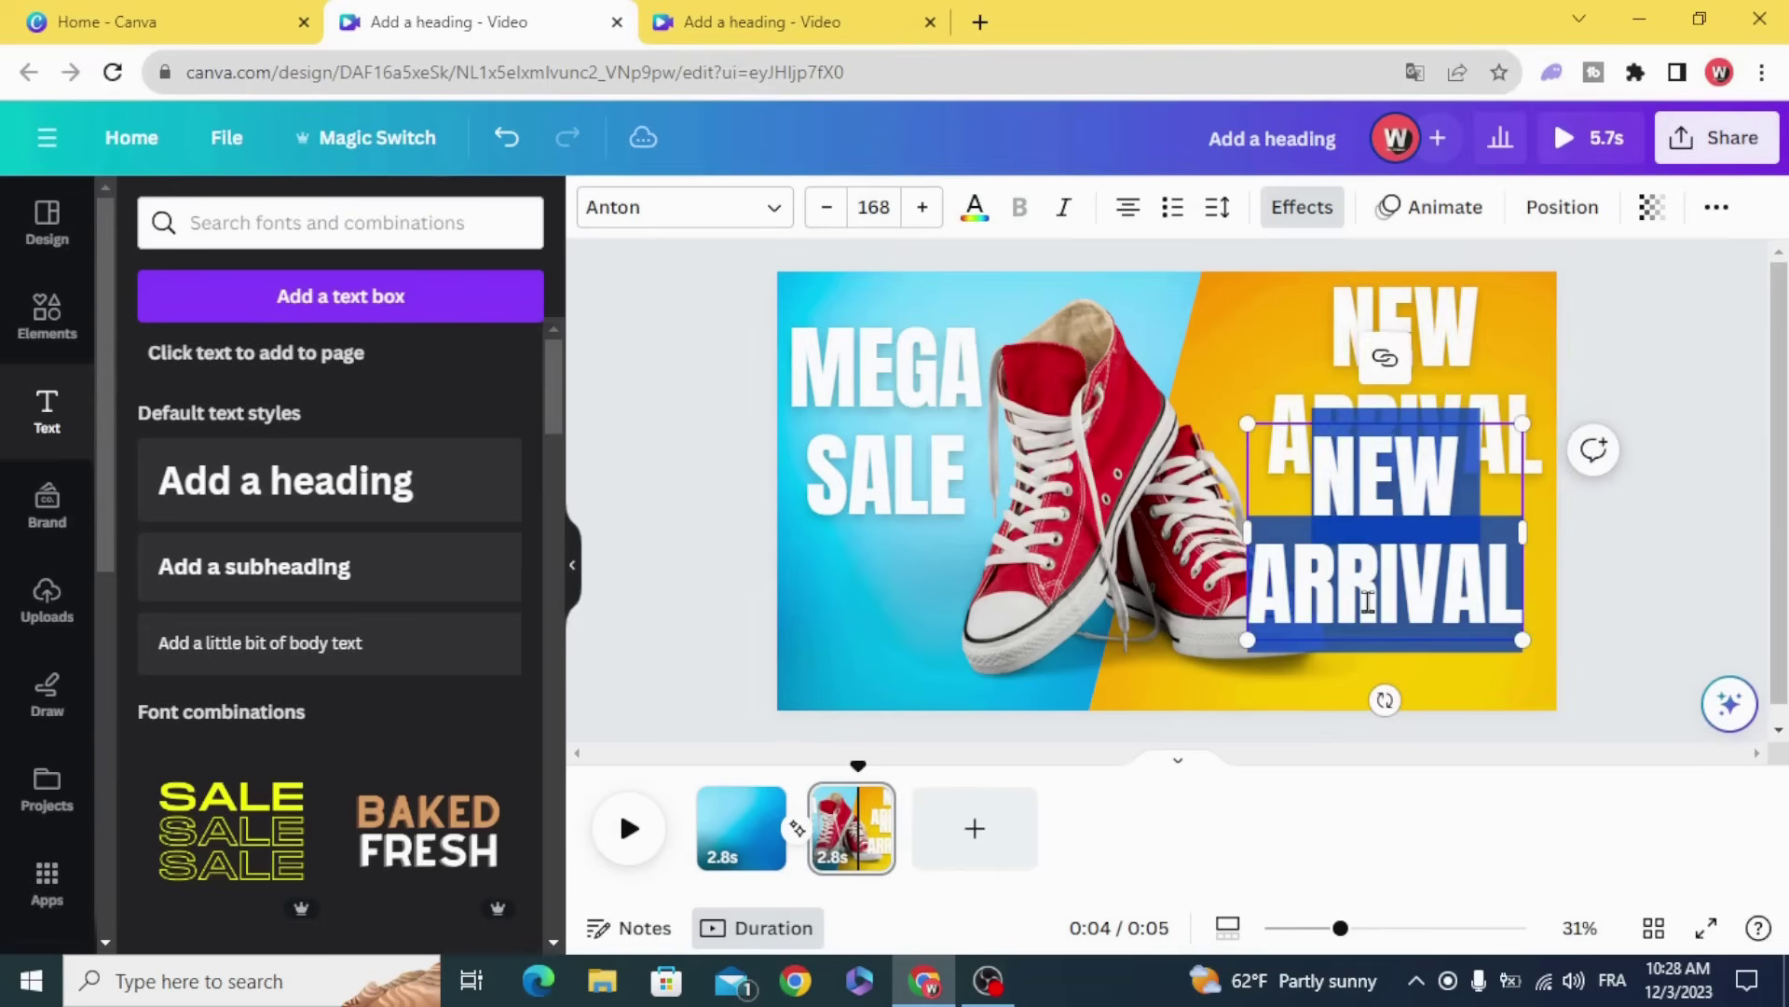
key(BackSpace)
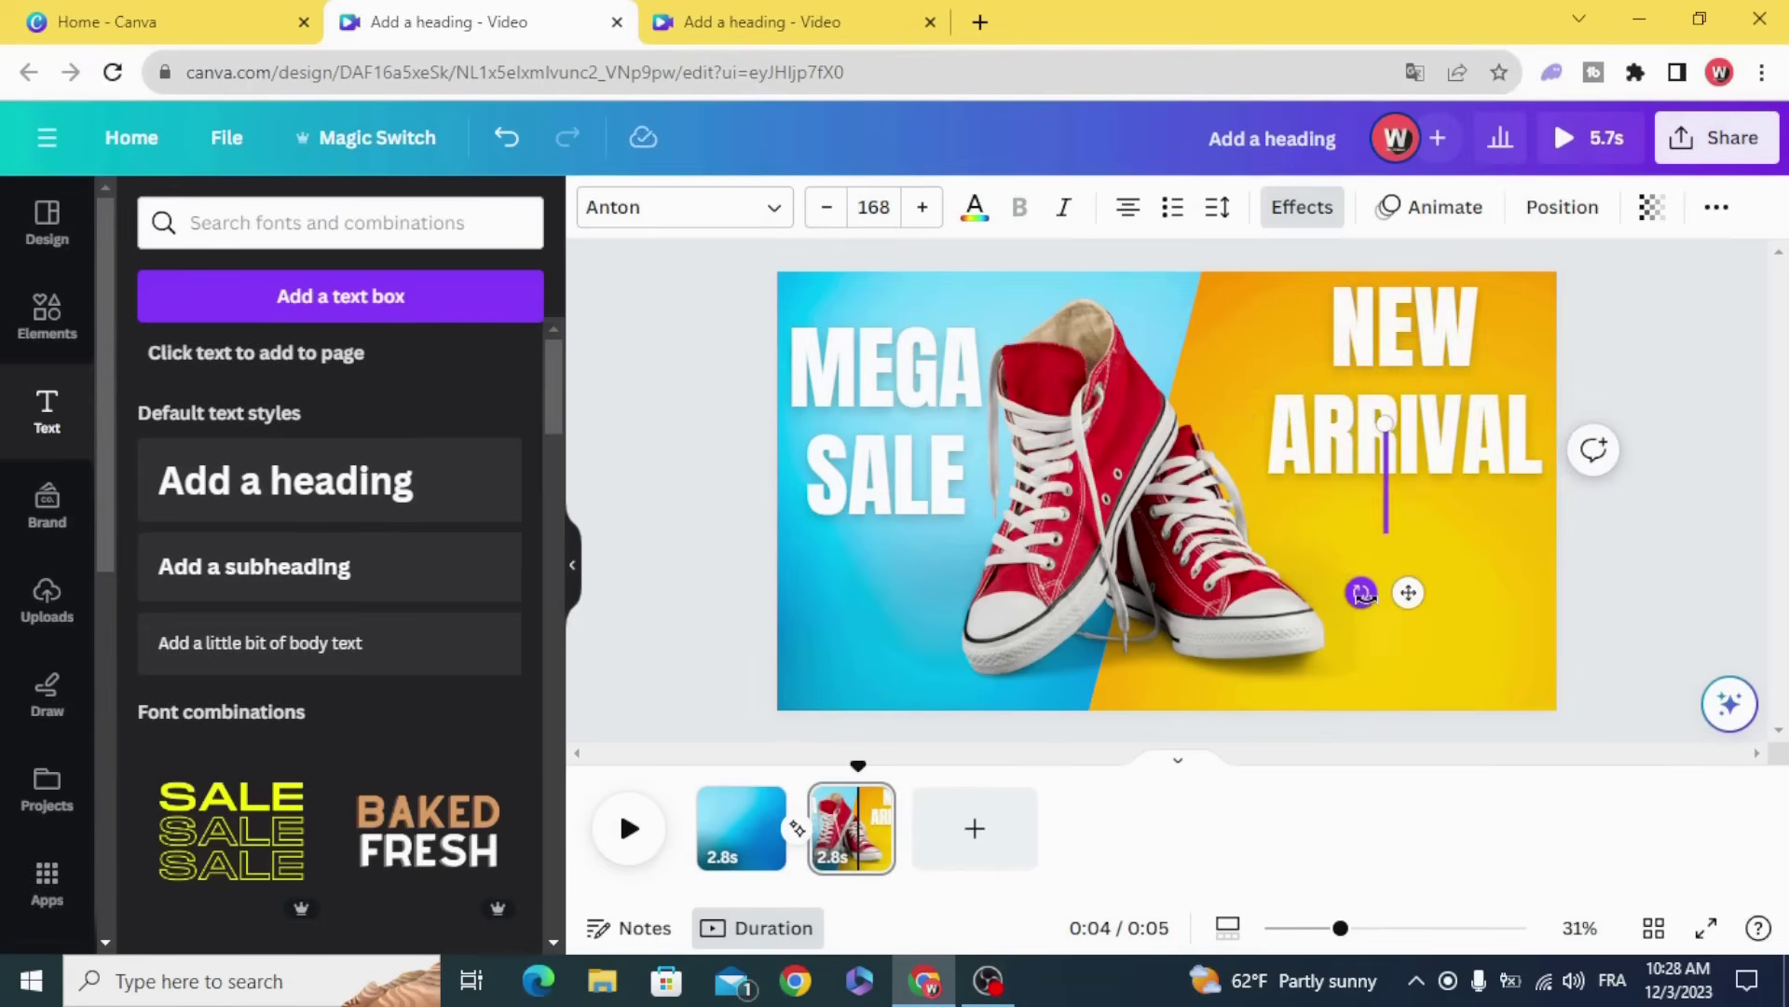
text(SHOES)
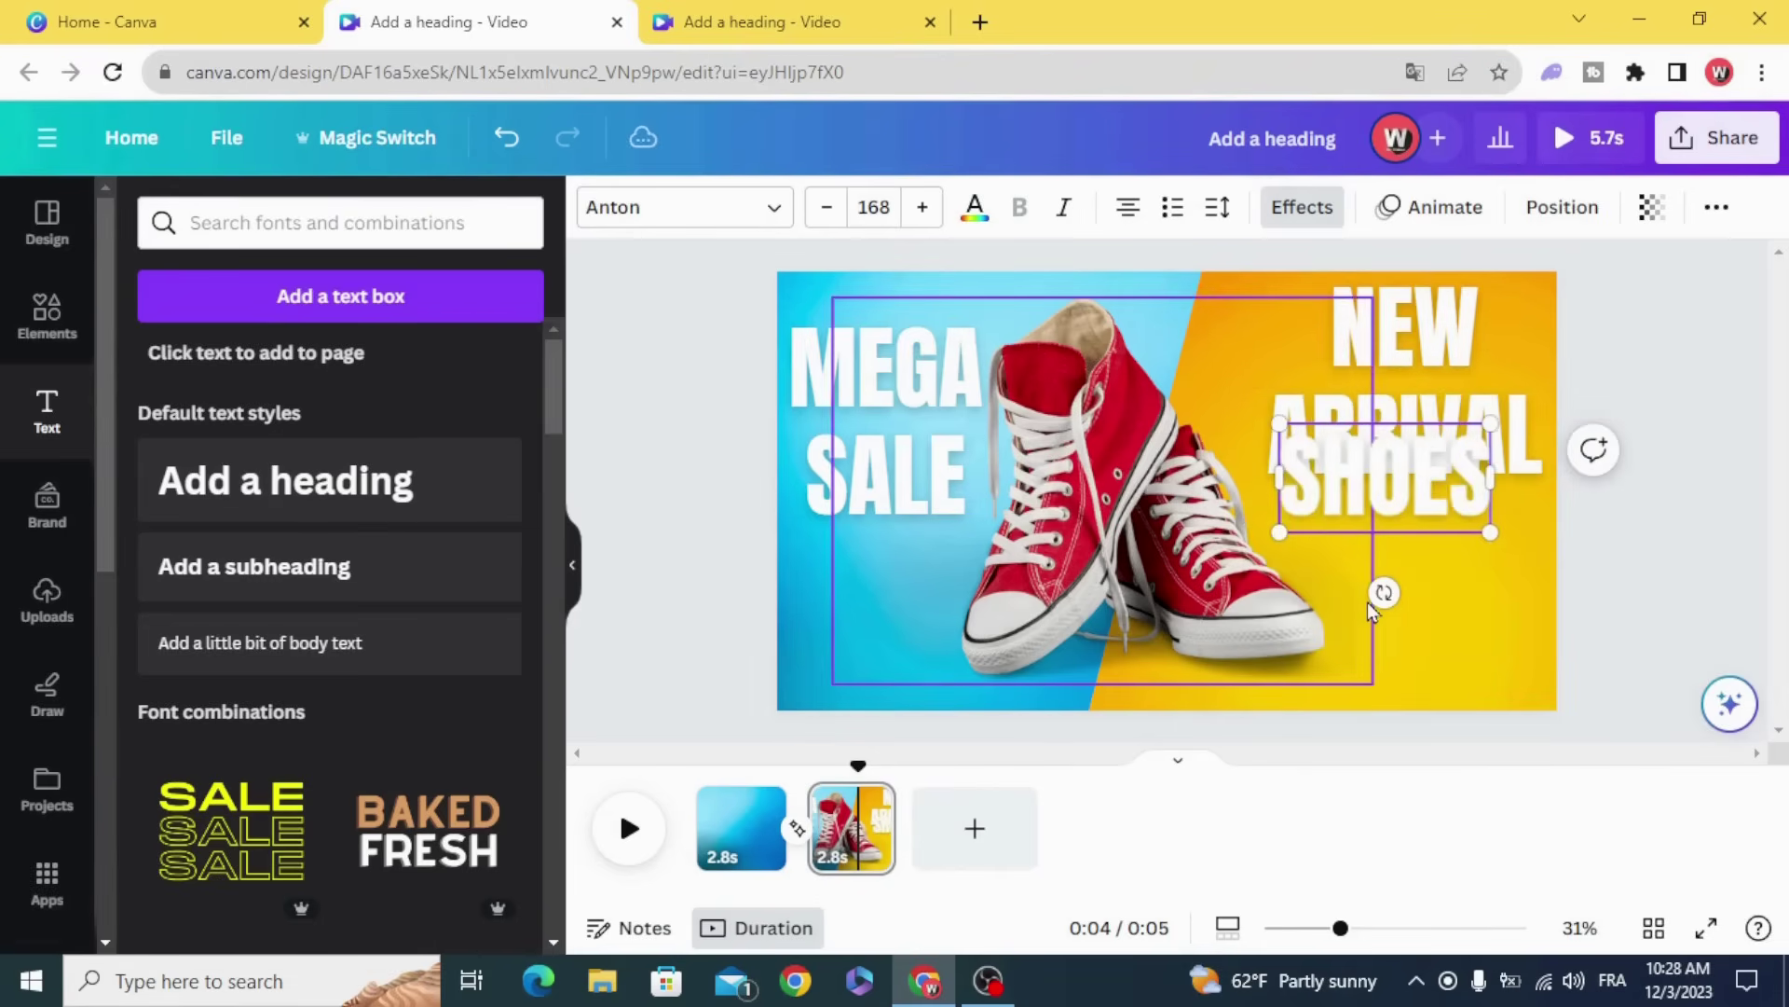
click(699, 472)
drag(1381, 471, 1388, 541)
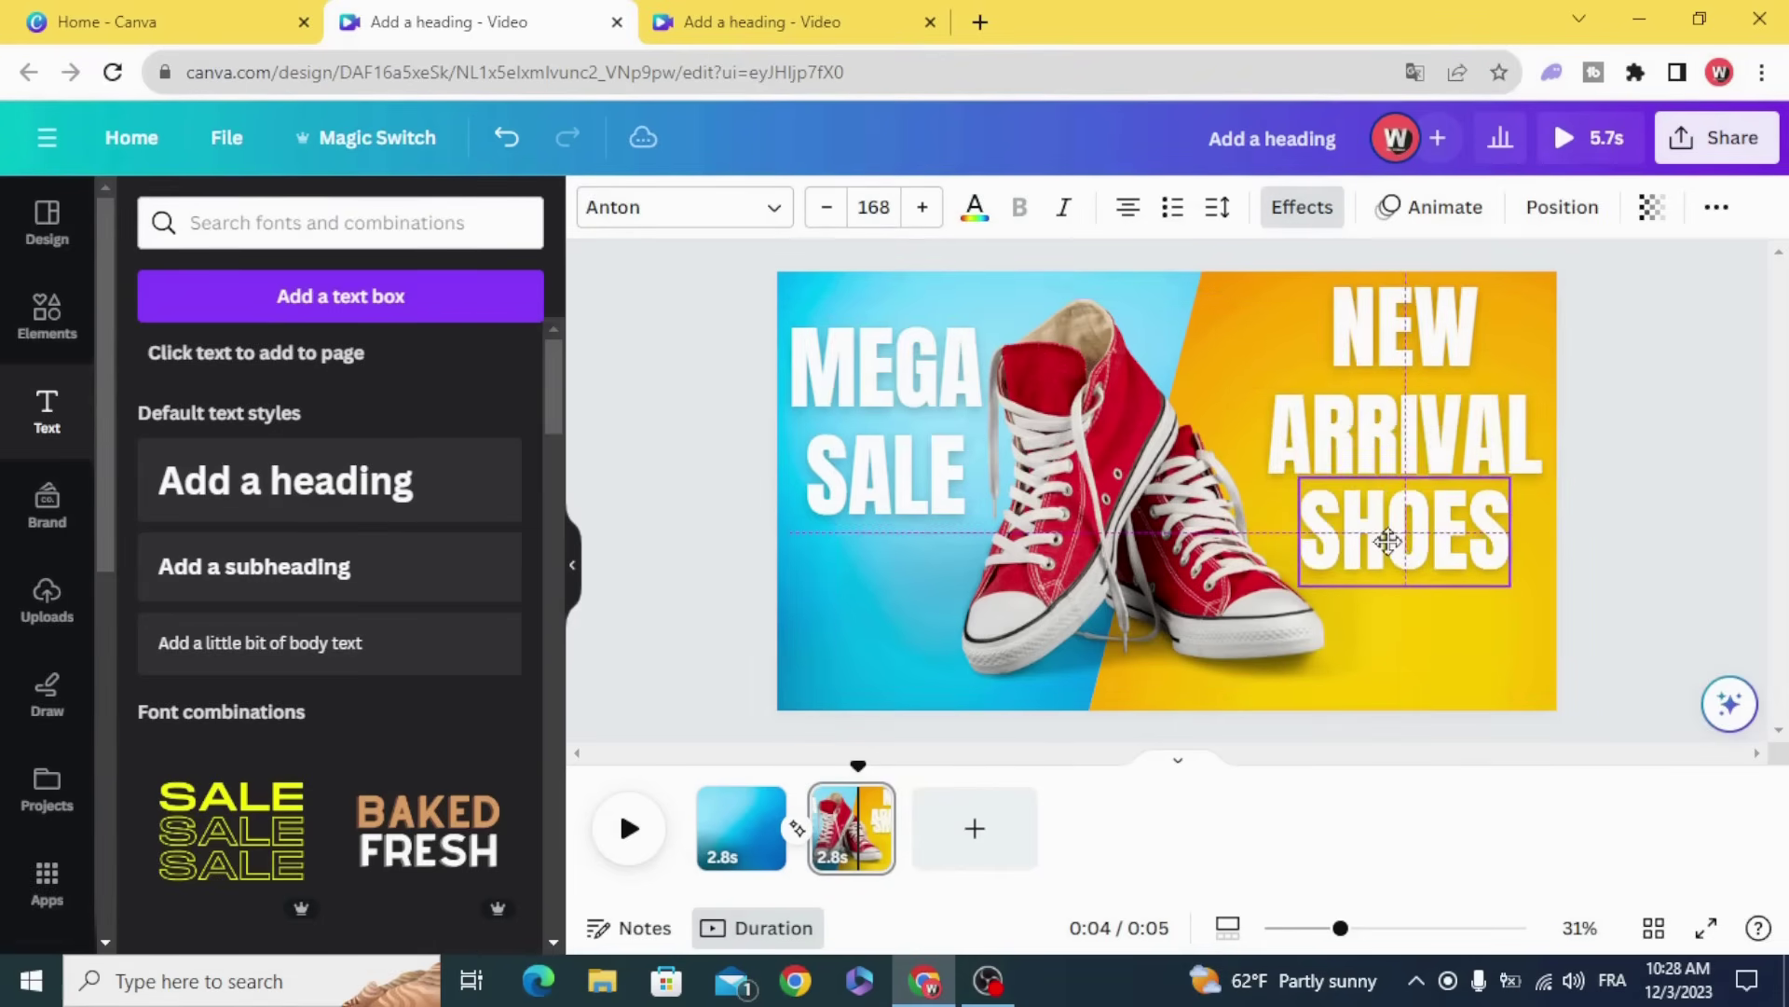
- Apply the Hollow effect to the SHOES text and shift it slightly lower beneath ARRIVAL
click(1302, 207)
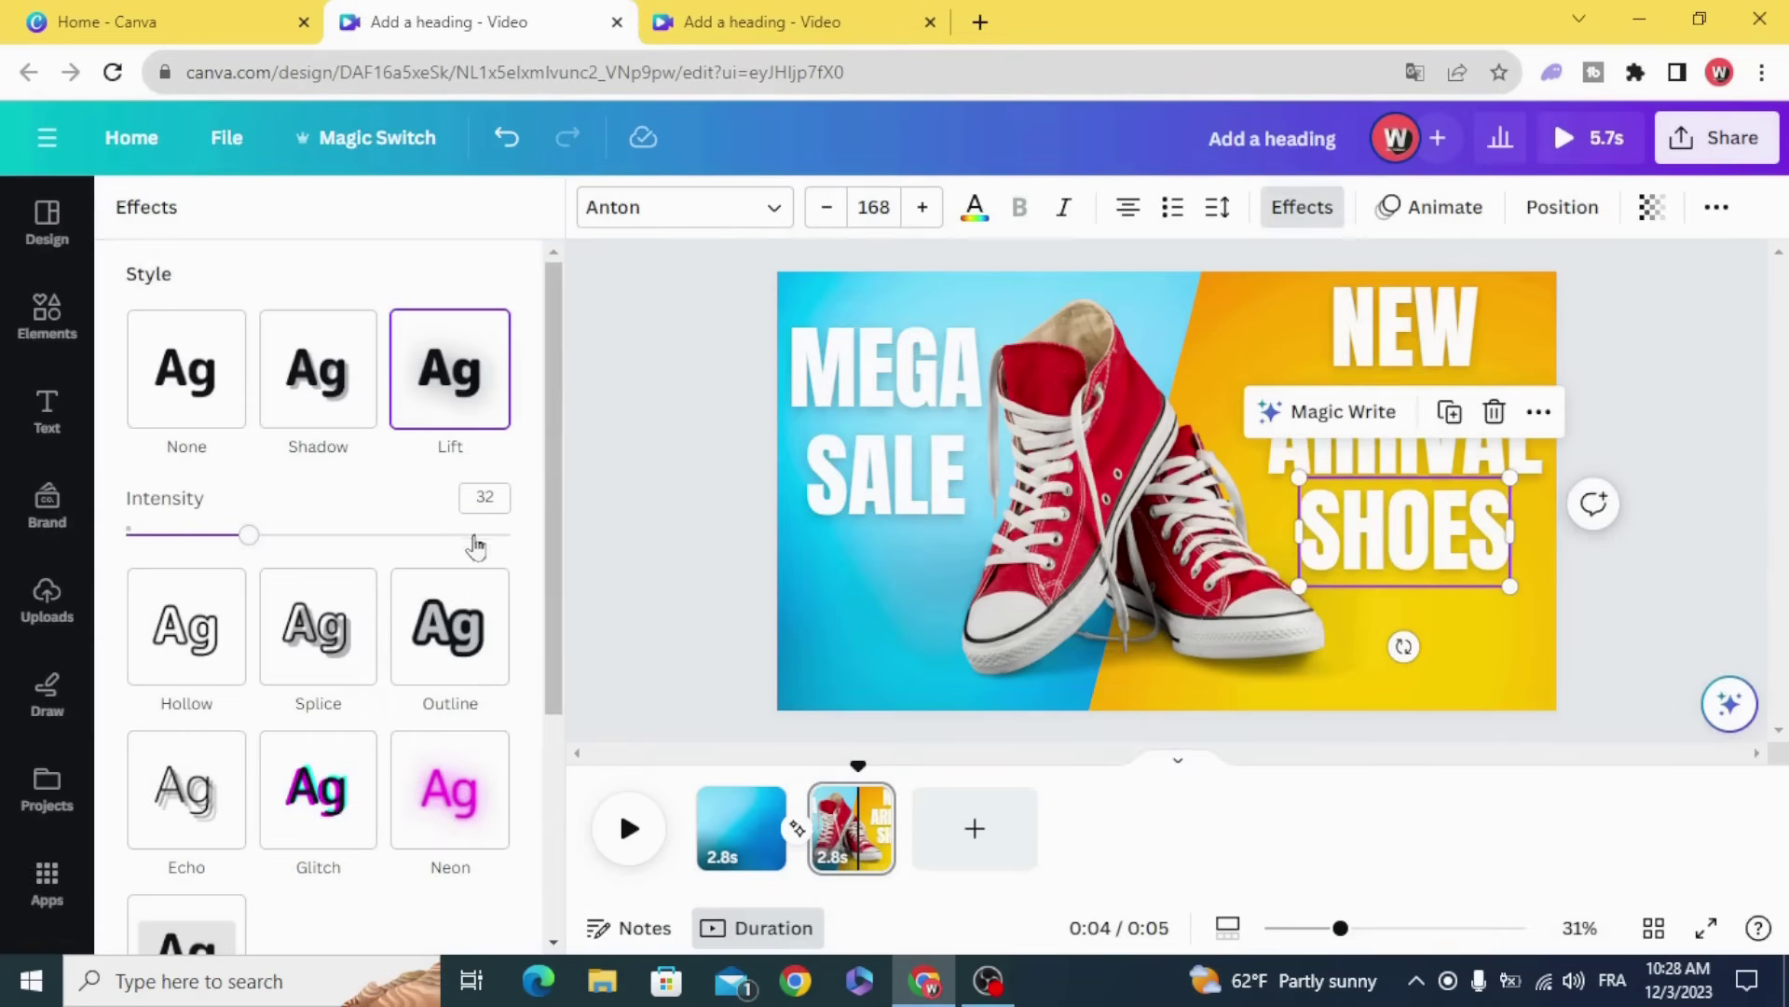
click(227, 633)
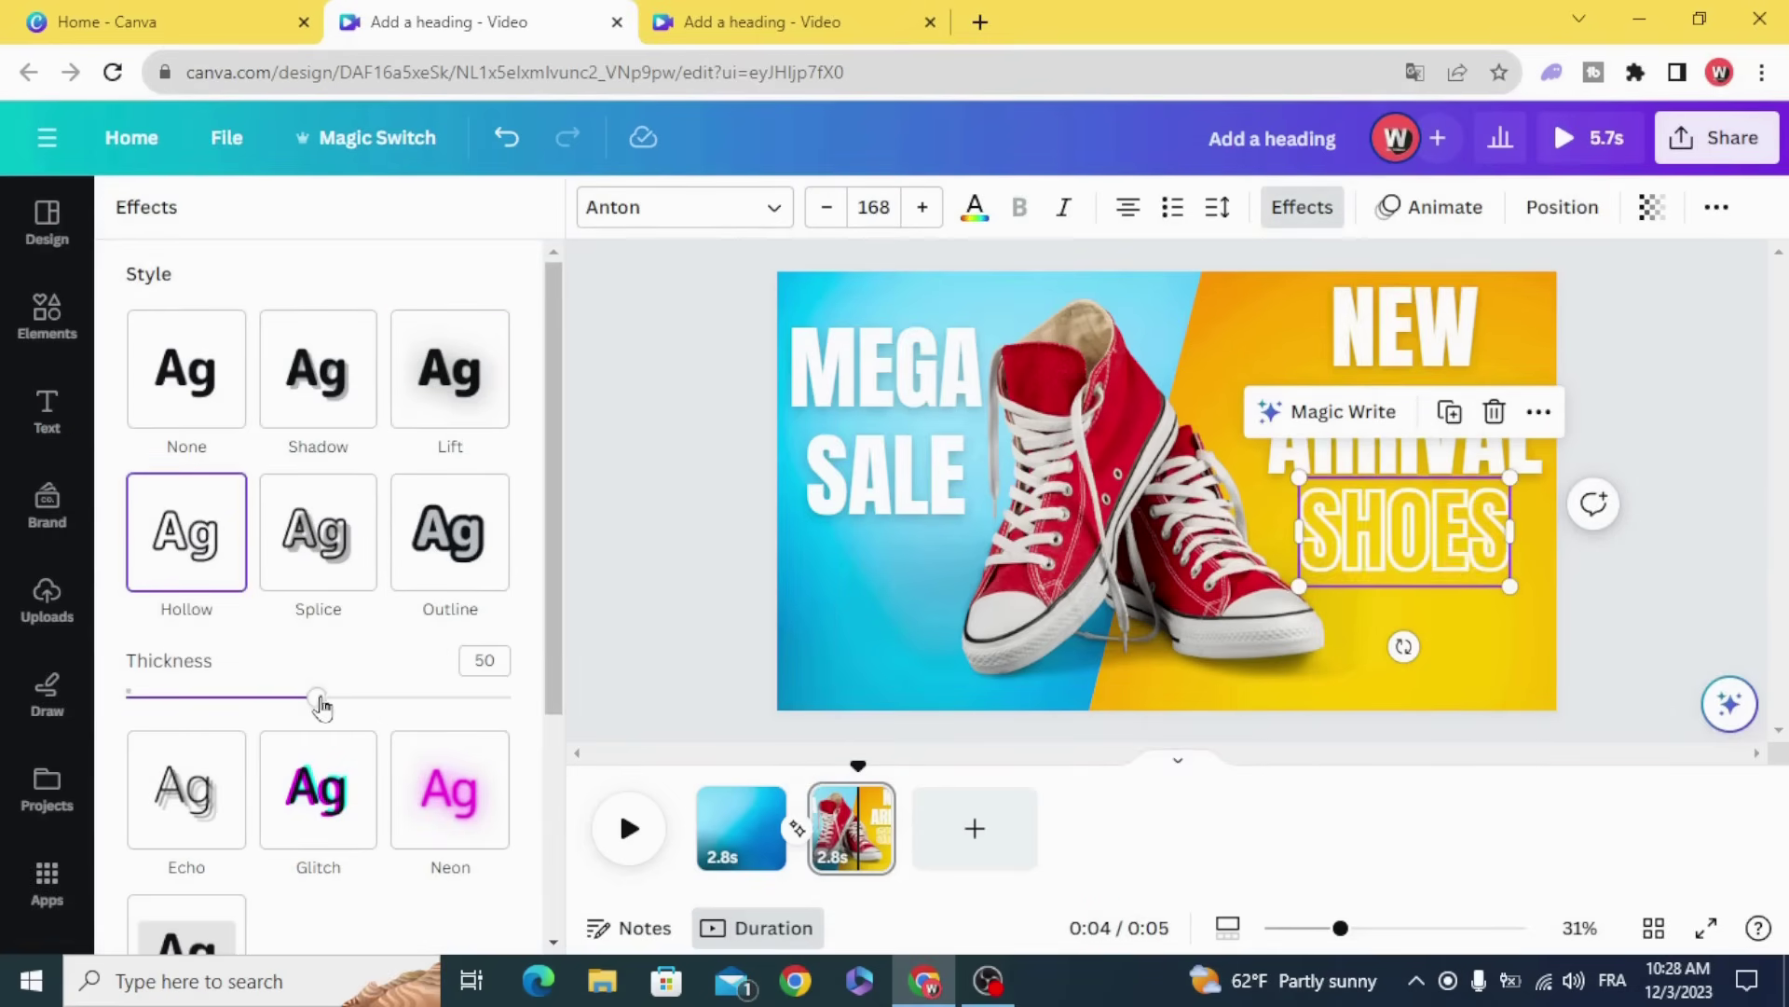
click(675, 541)
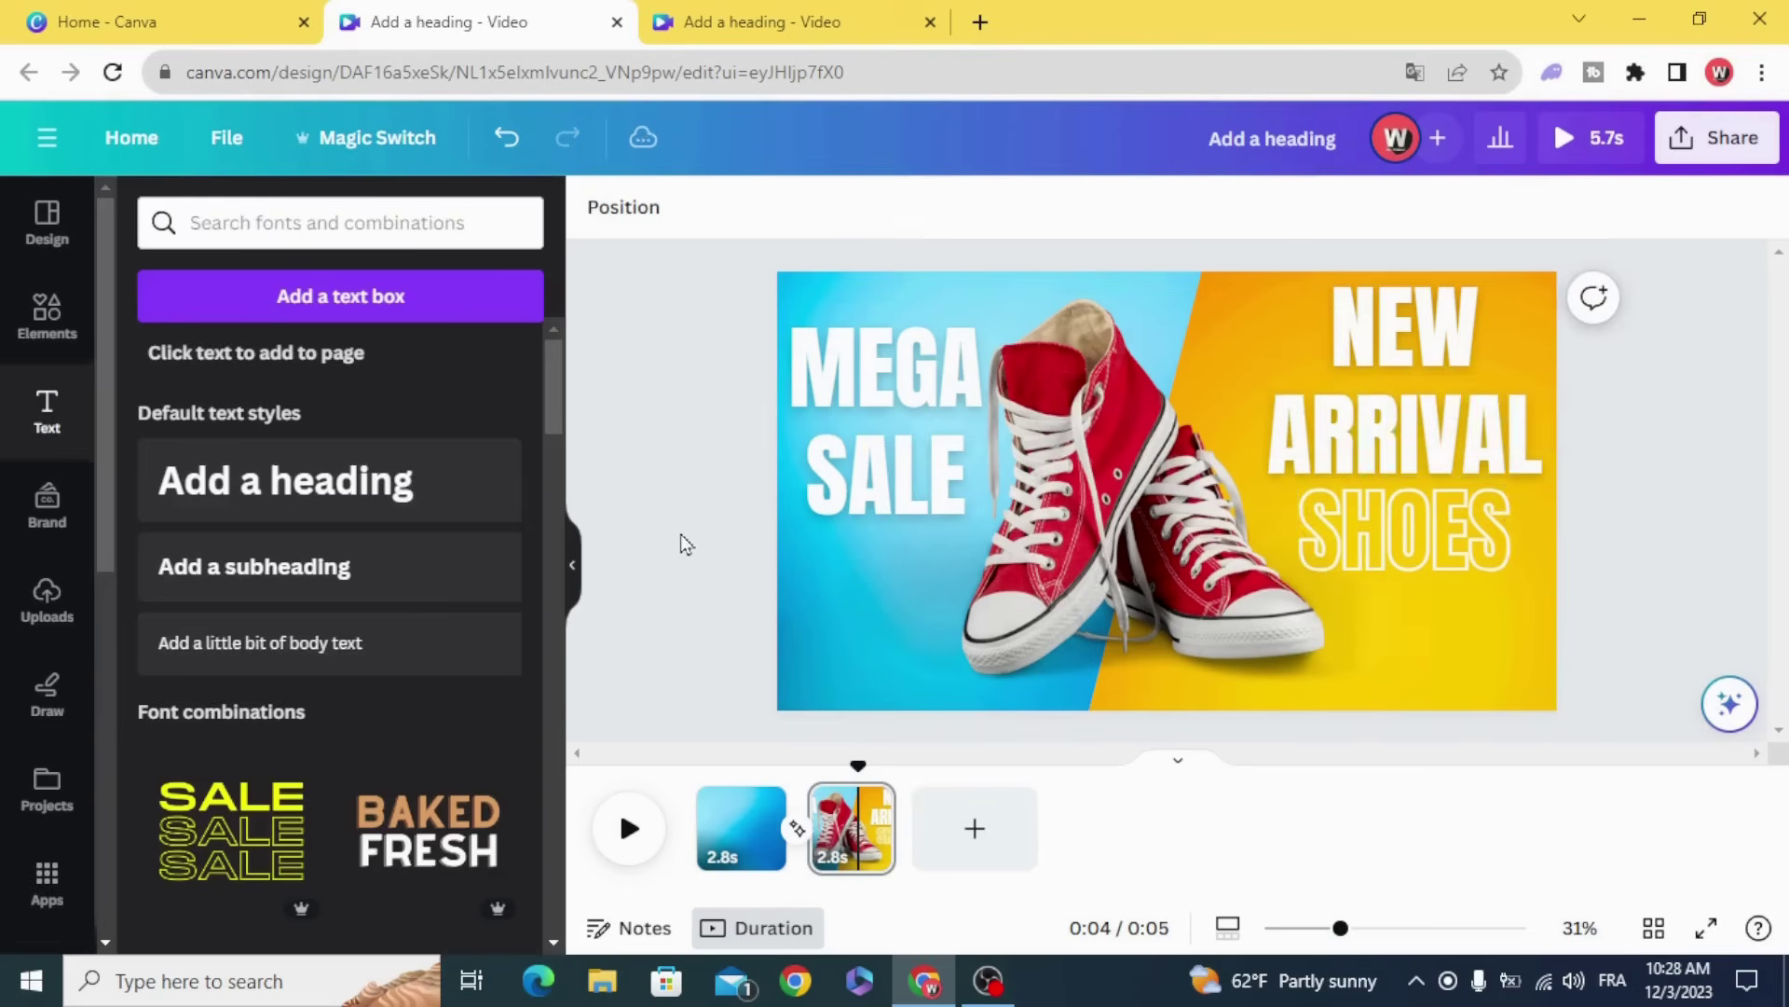
click(1436, 538)
drag(1436, 531, 1437, 548)
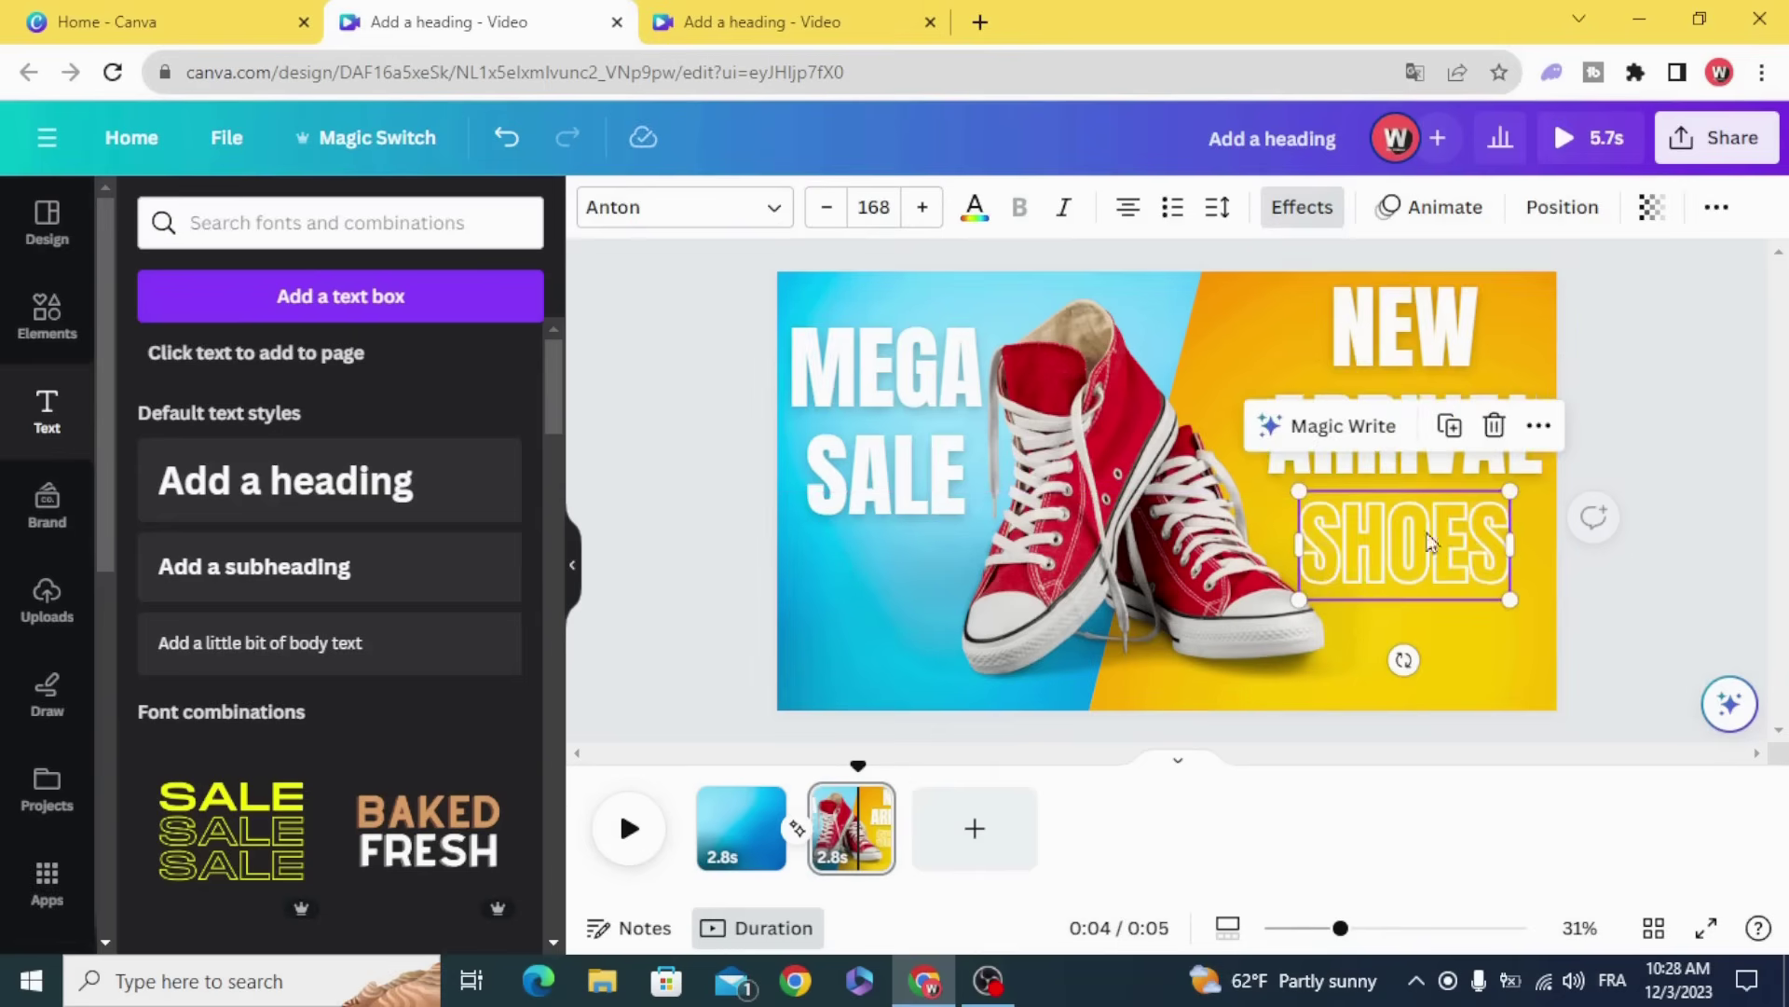
click(676, 497)
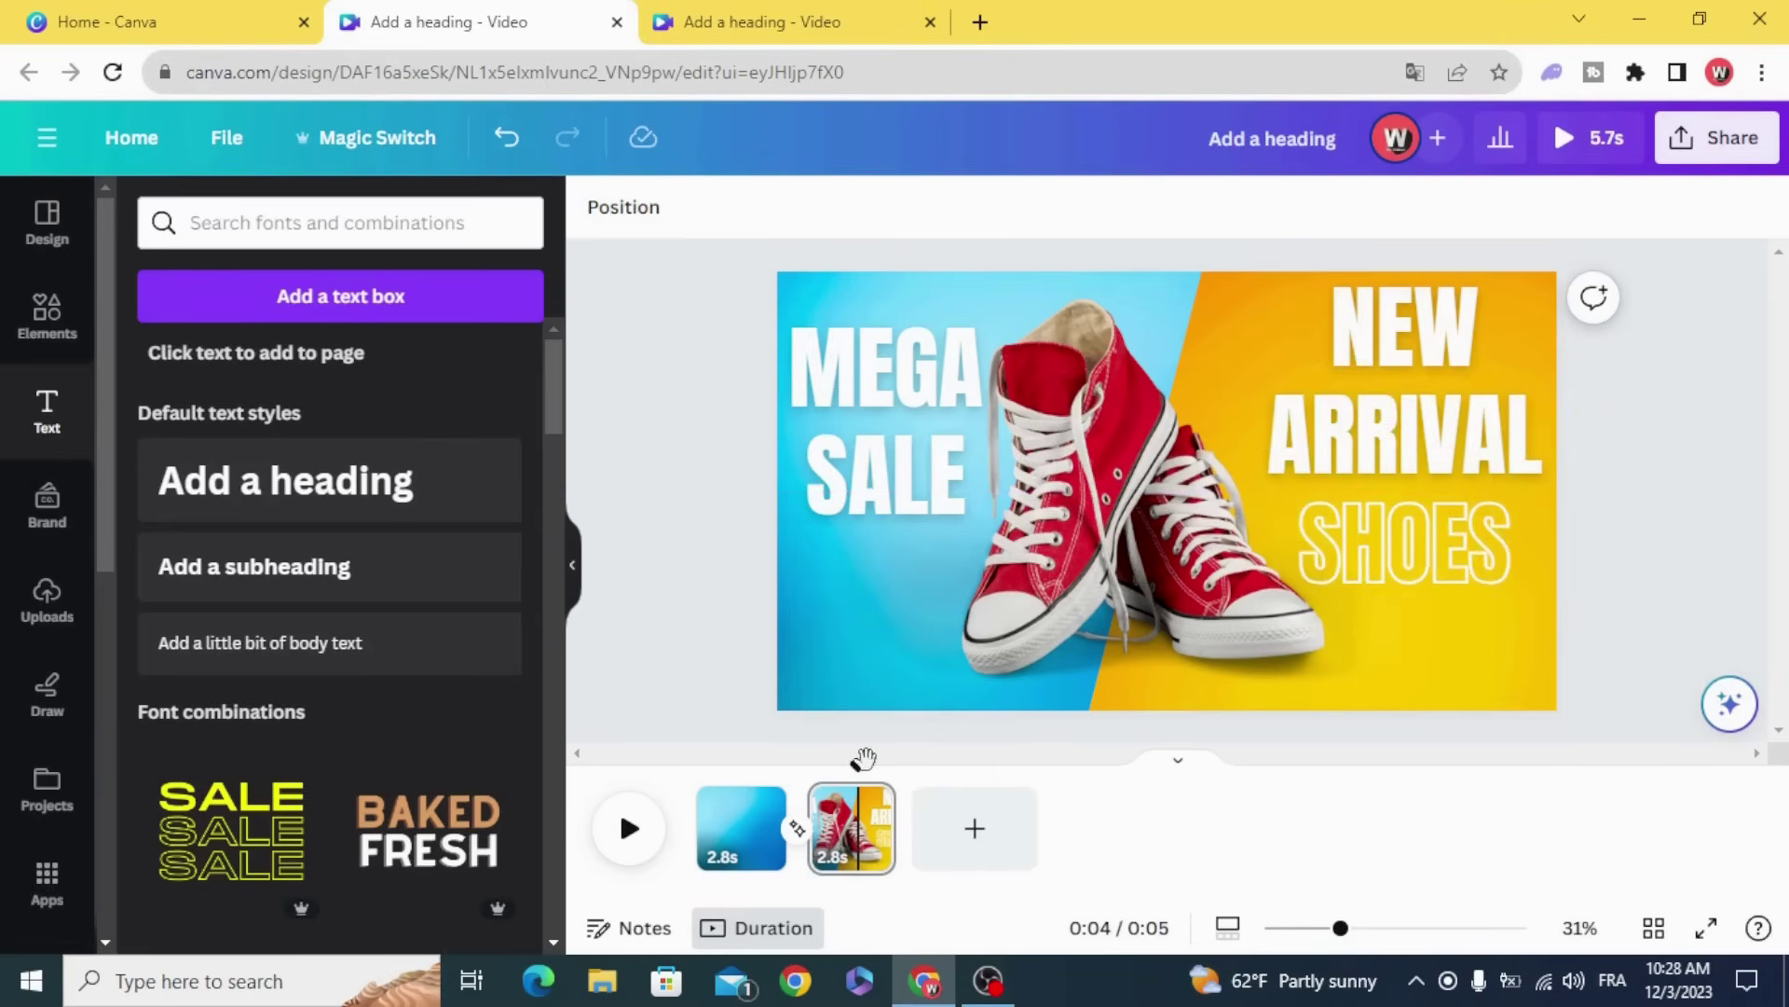
- Animate the MEGA SALE heading with Baseline on enter, moving rightward at a reduced speed setting
click(859, 467)
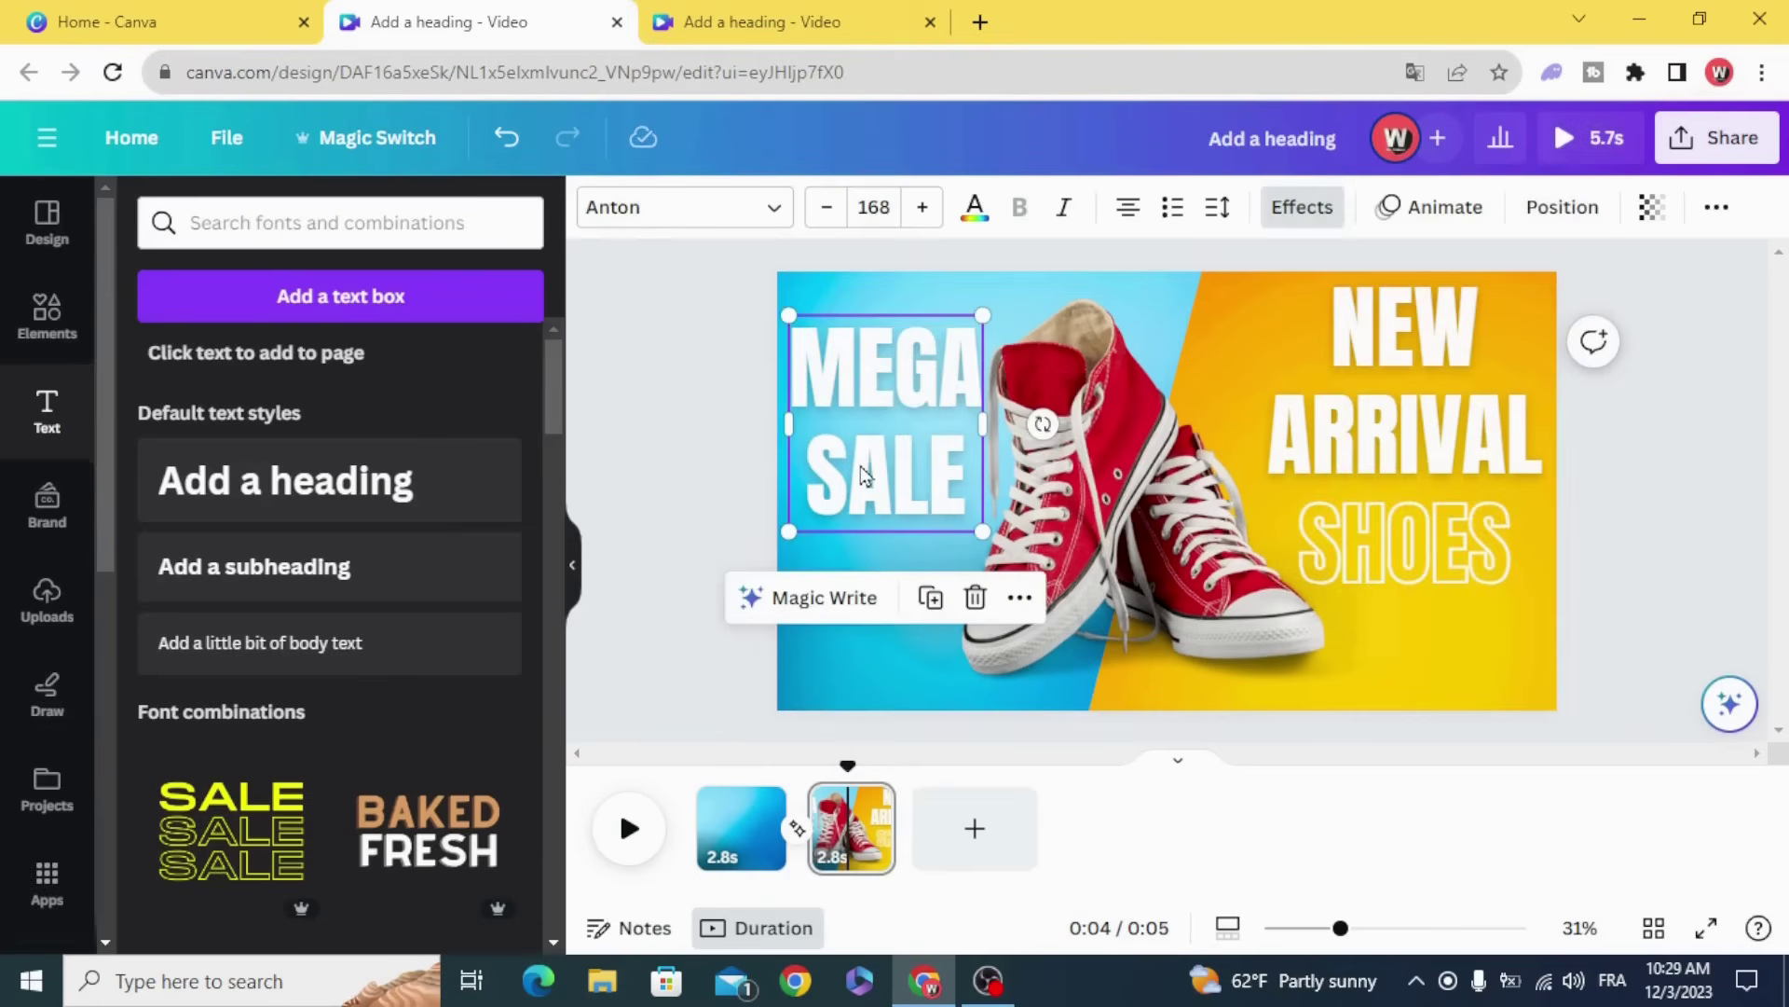
click(1449, 210)
scroll(419, 615, down, 3)
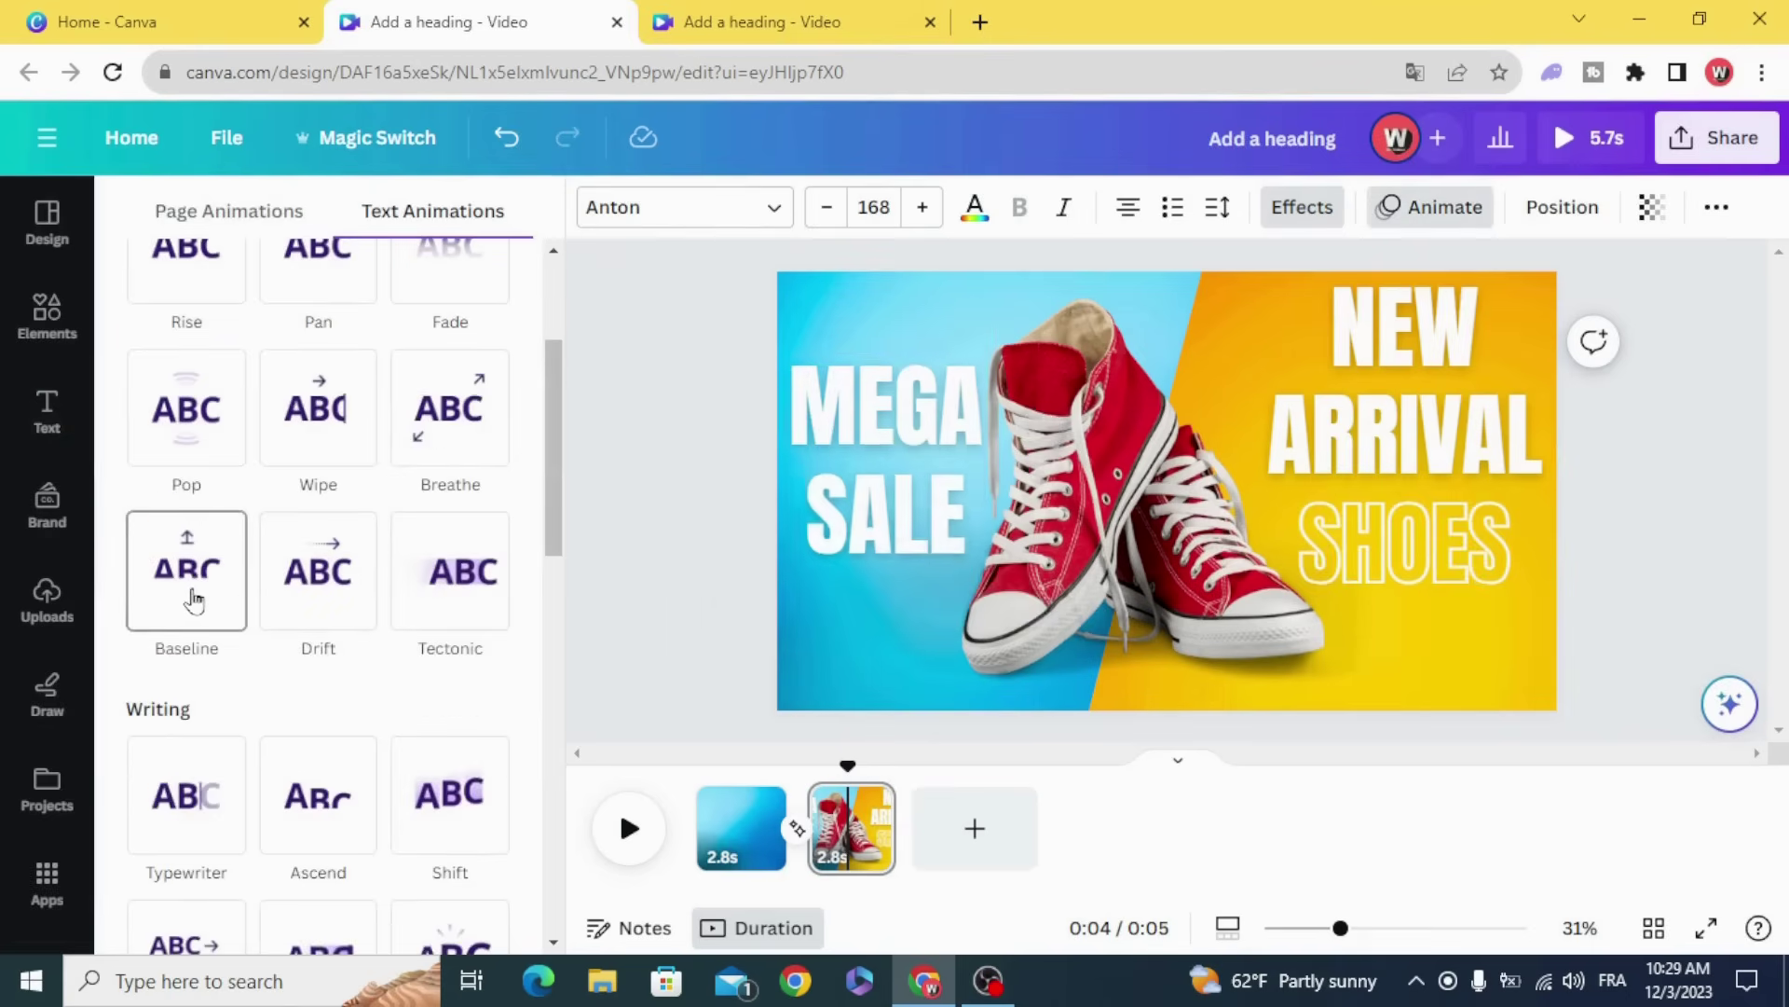
click(194, 601)
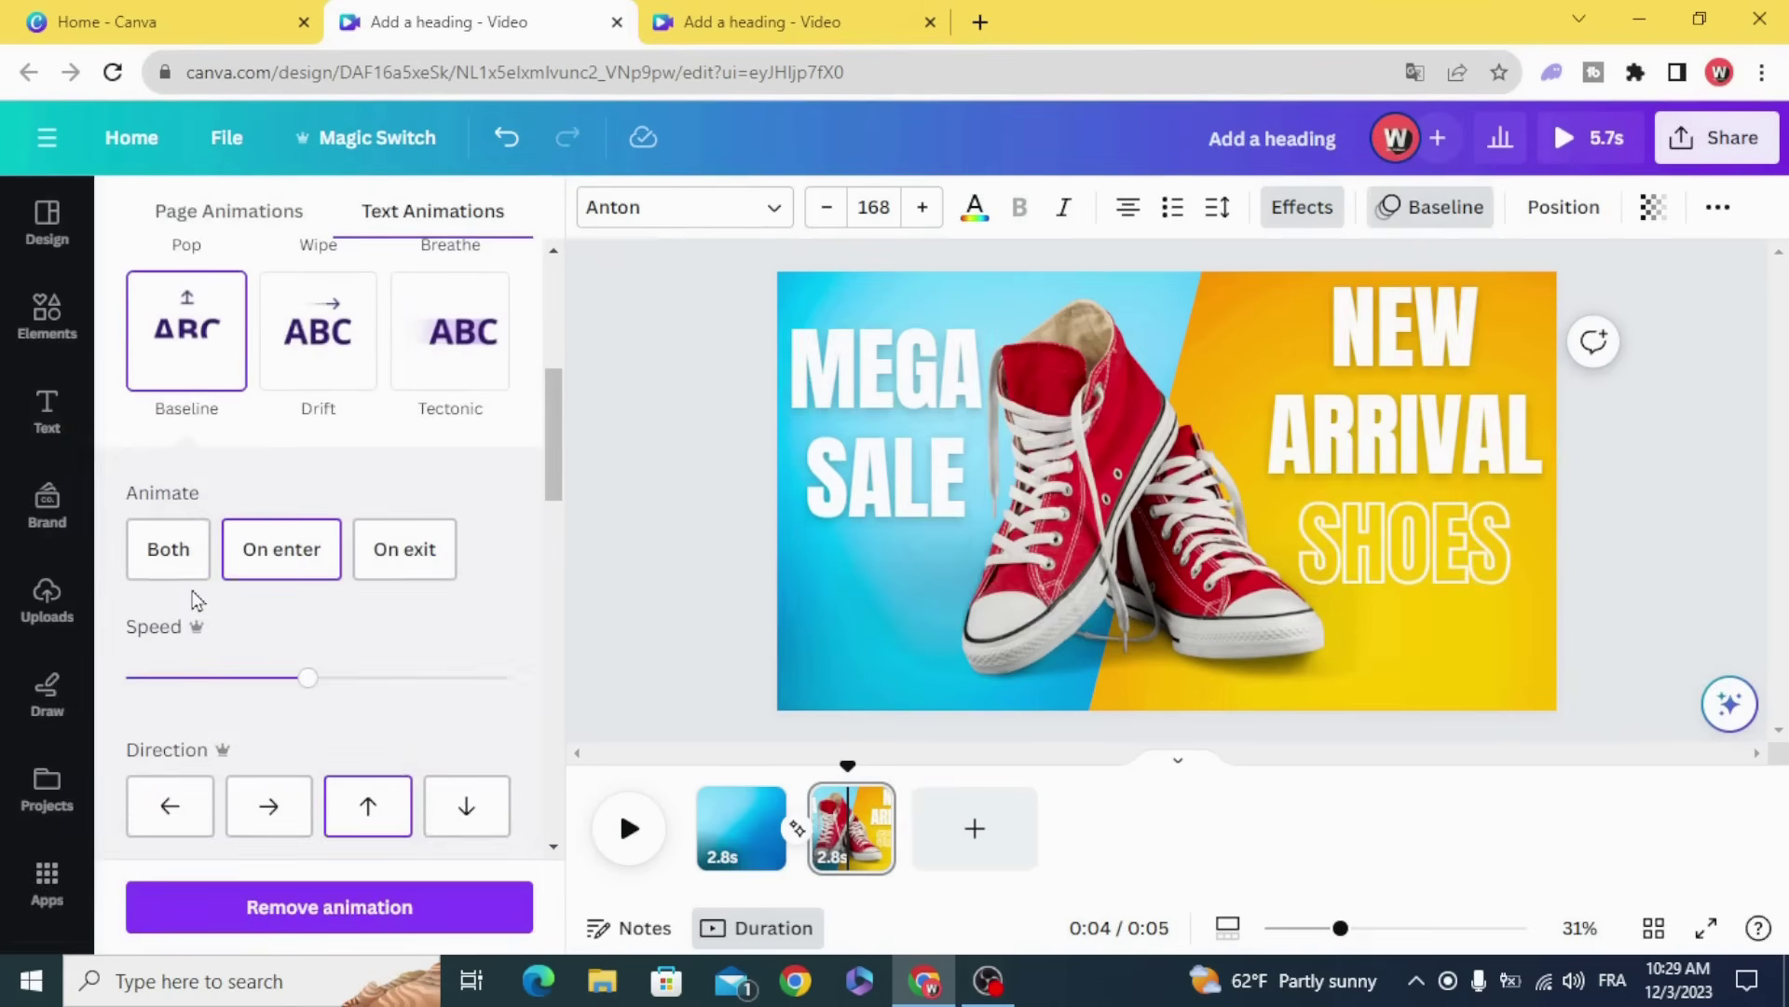
click(265, 807)
drag(307, 677, 170, 687)
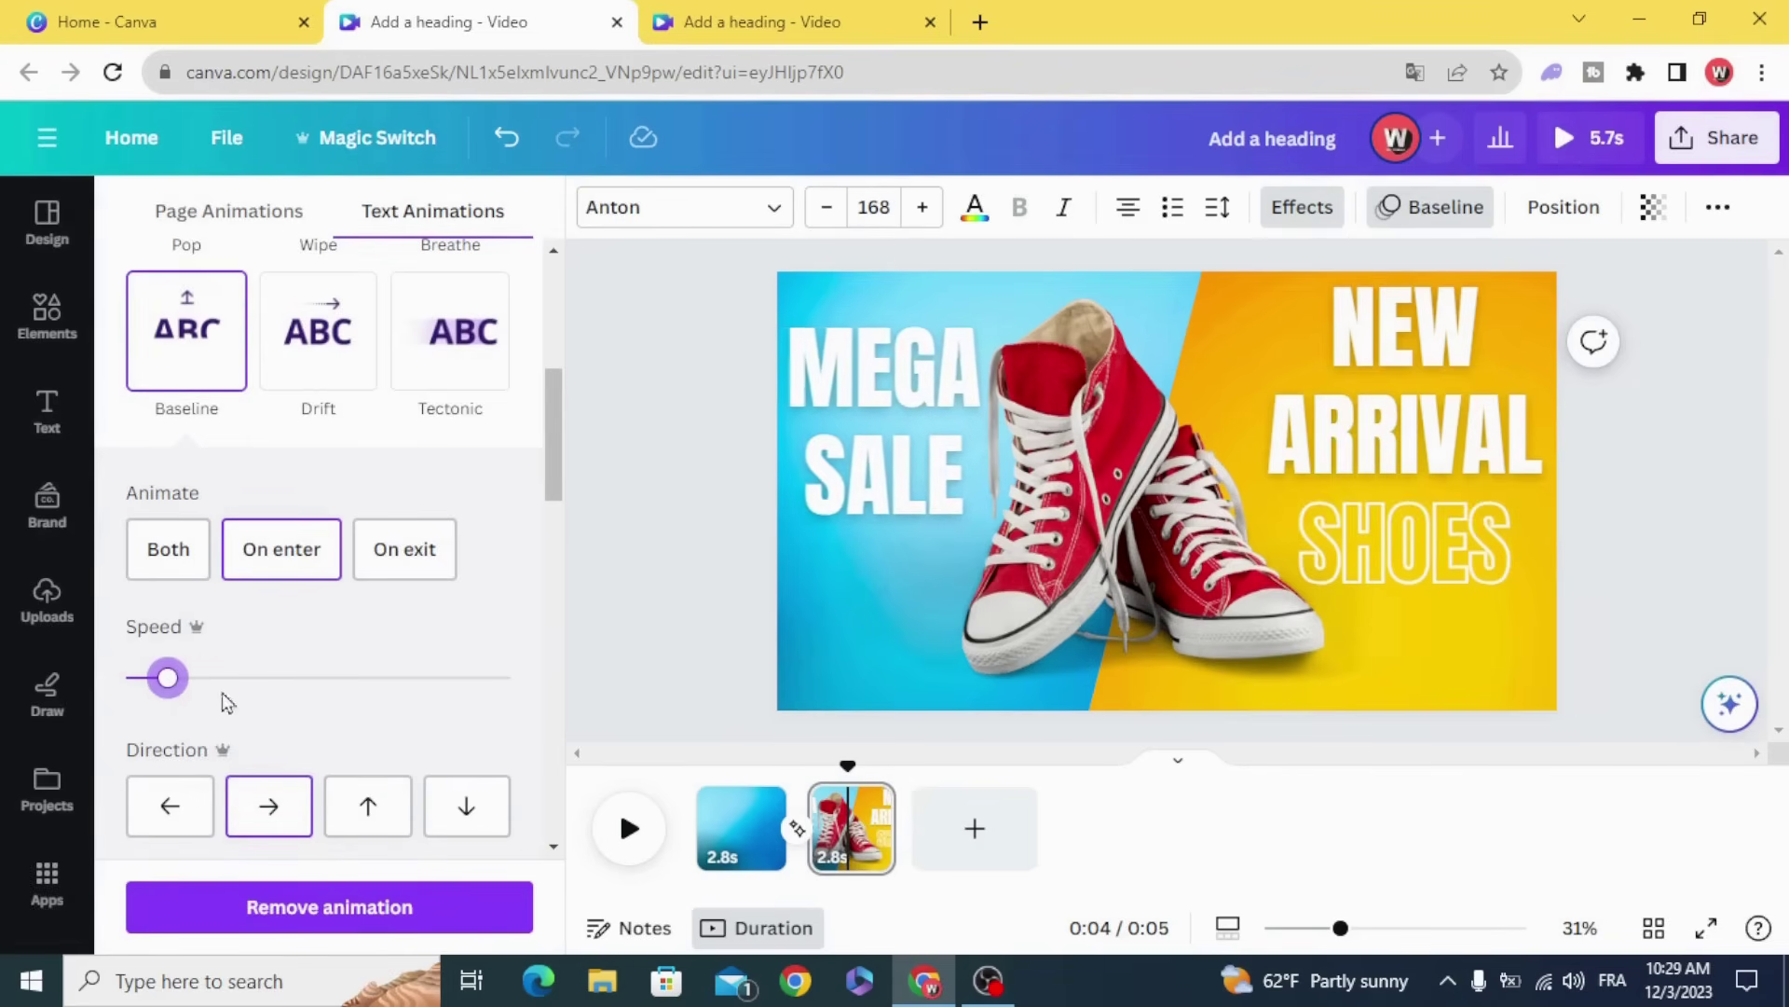
click(706, 578)
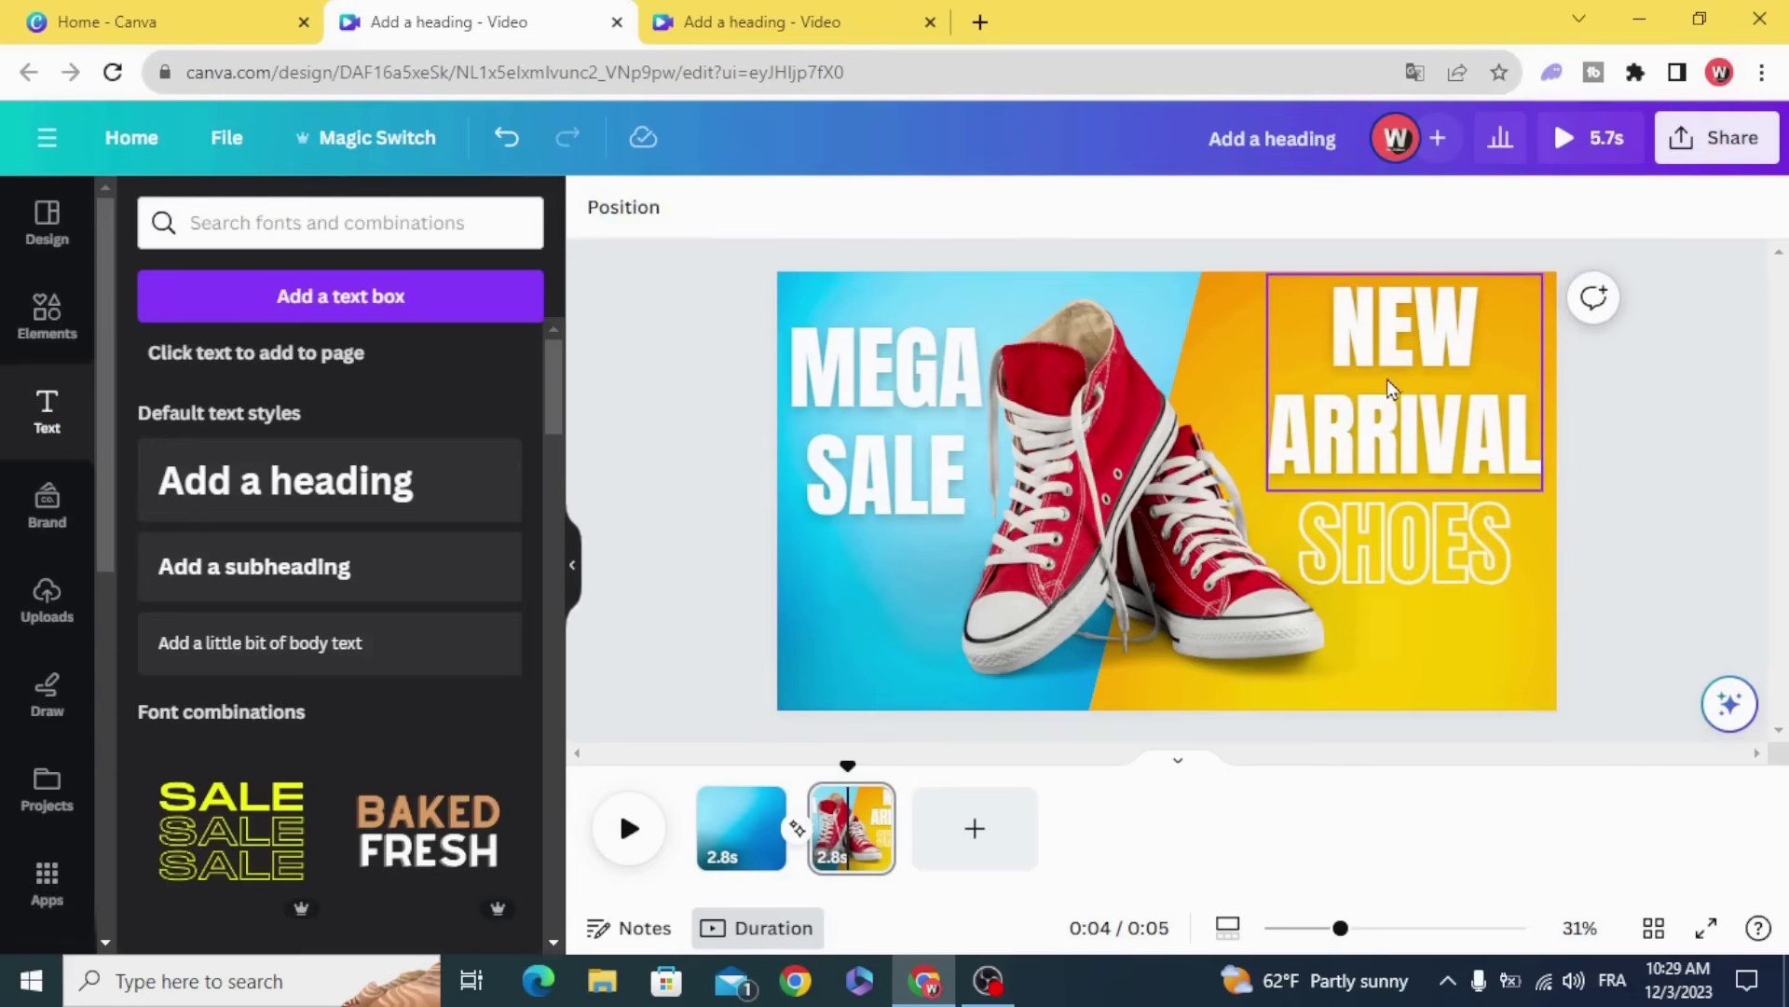
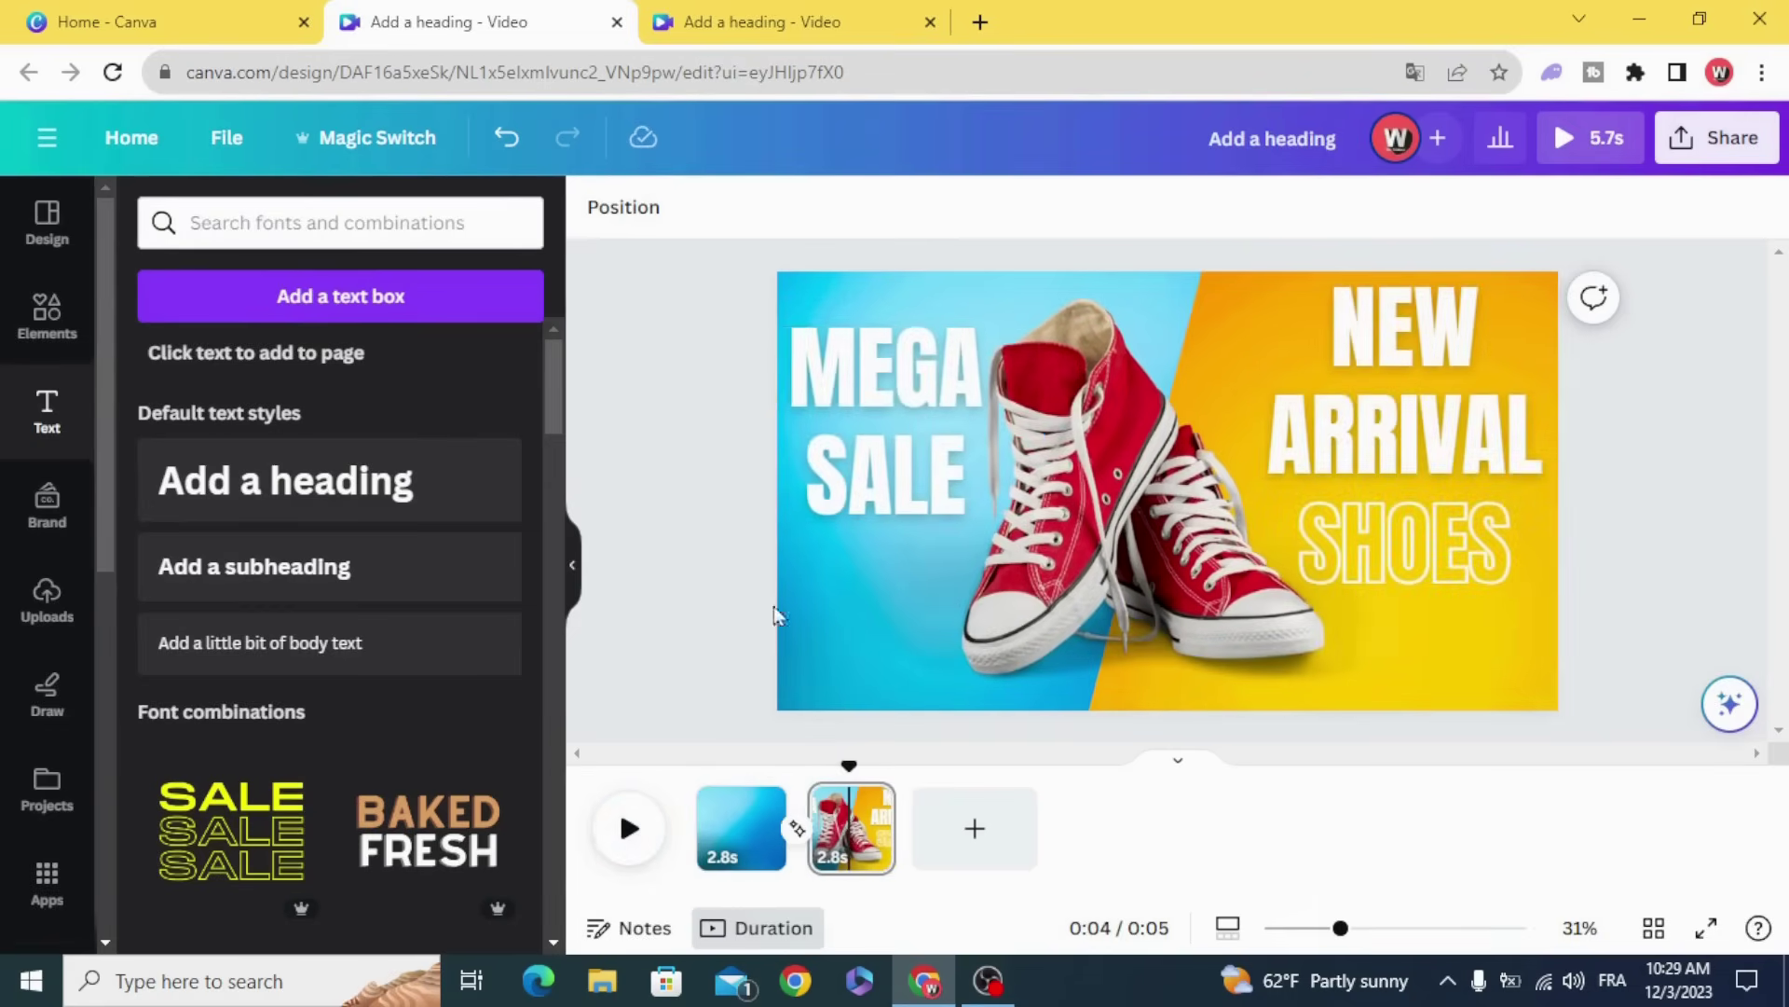
- Show the MEGA SALE heading's timing and trim its start so it appears later on the second page
click(863, 489)
right_click(880, 469)
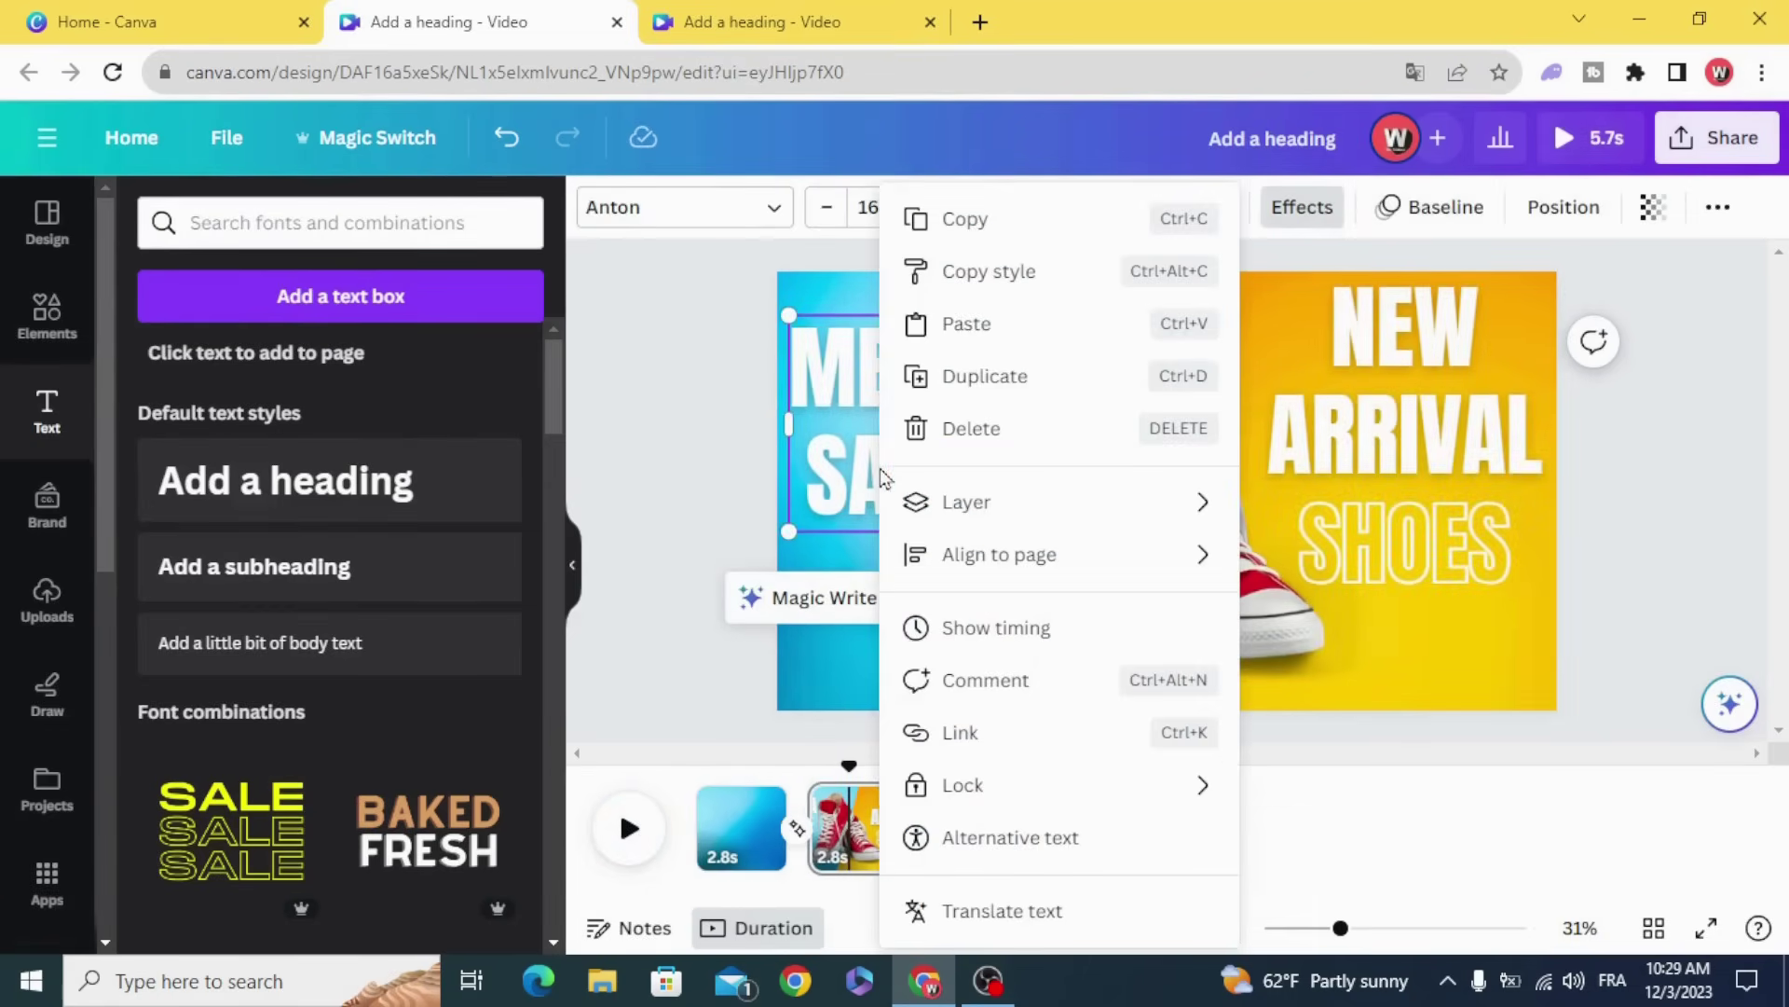
click(1072, 629)
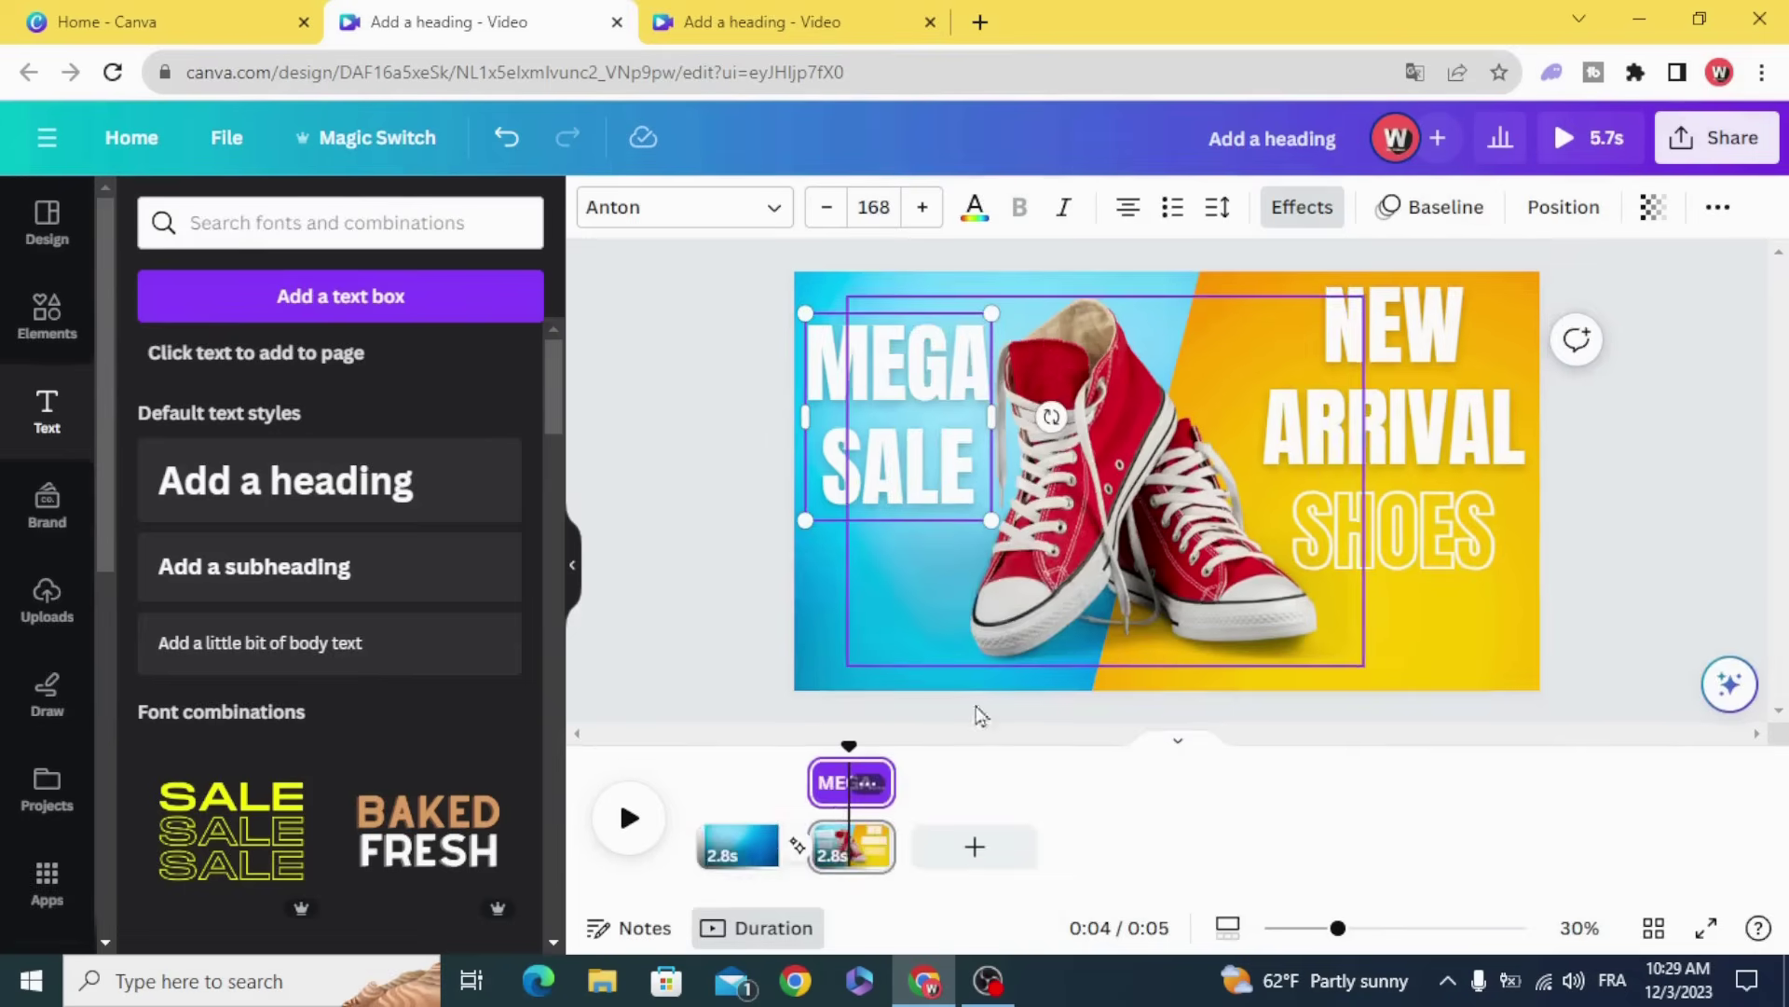
drag(816, 788, 841, 784)
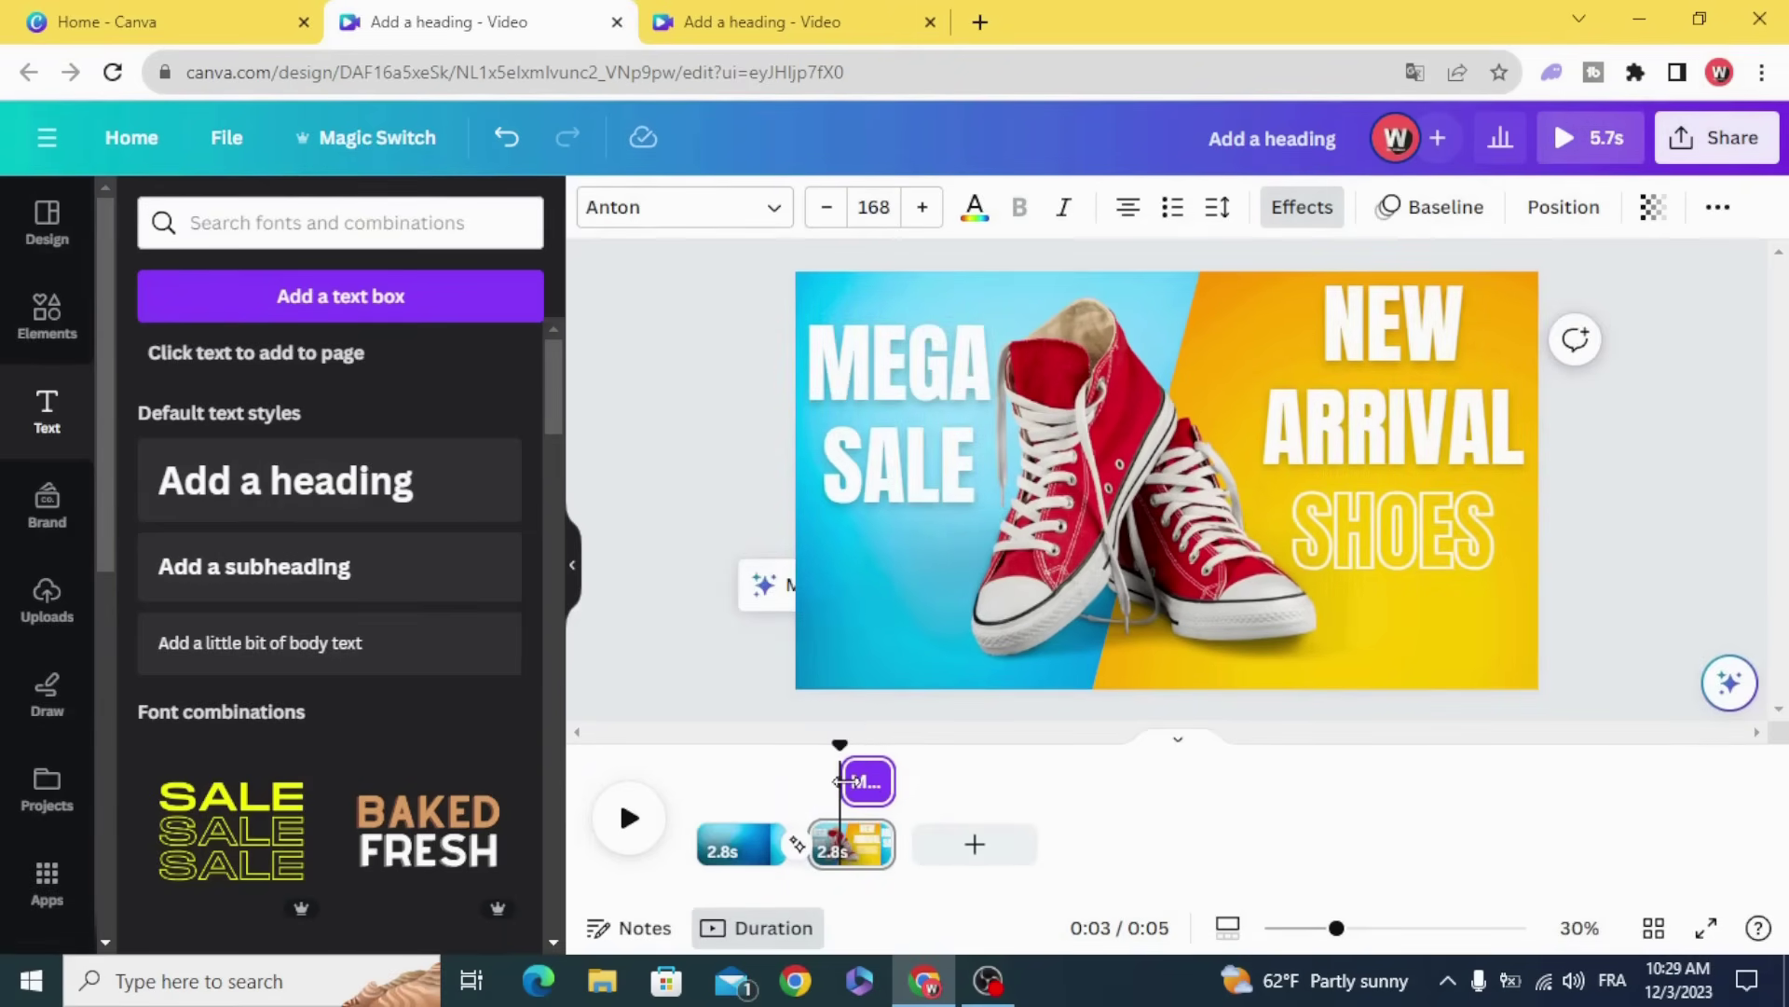
- Show the NEW ARRIVAL heading's timing, adjust its start on the second page, and play the video
click(1339, 433)
right_click(1338, 432)
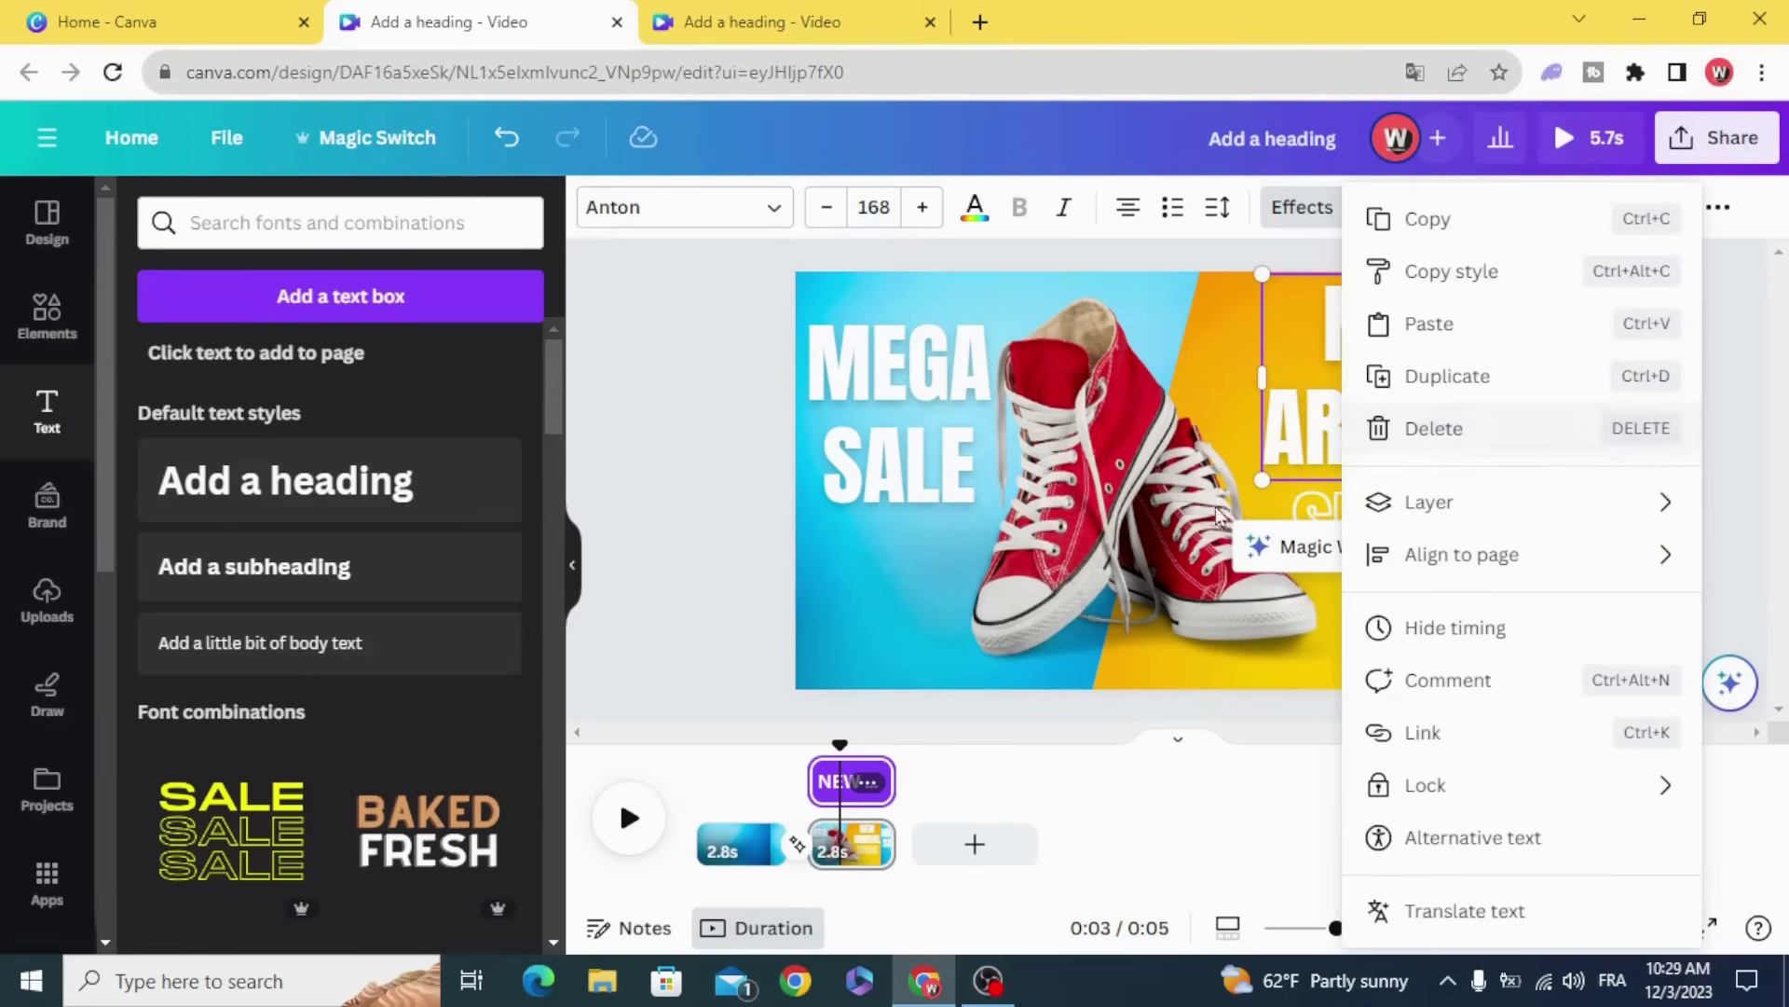
click(824, 788)
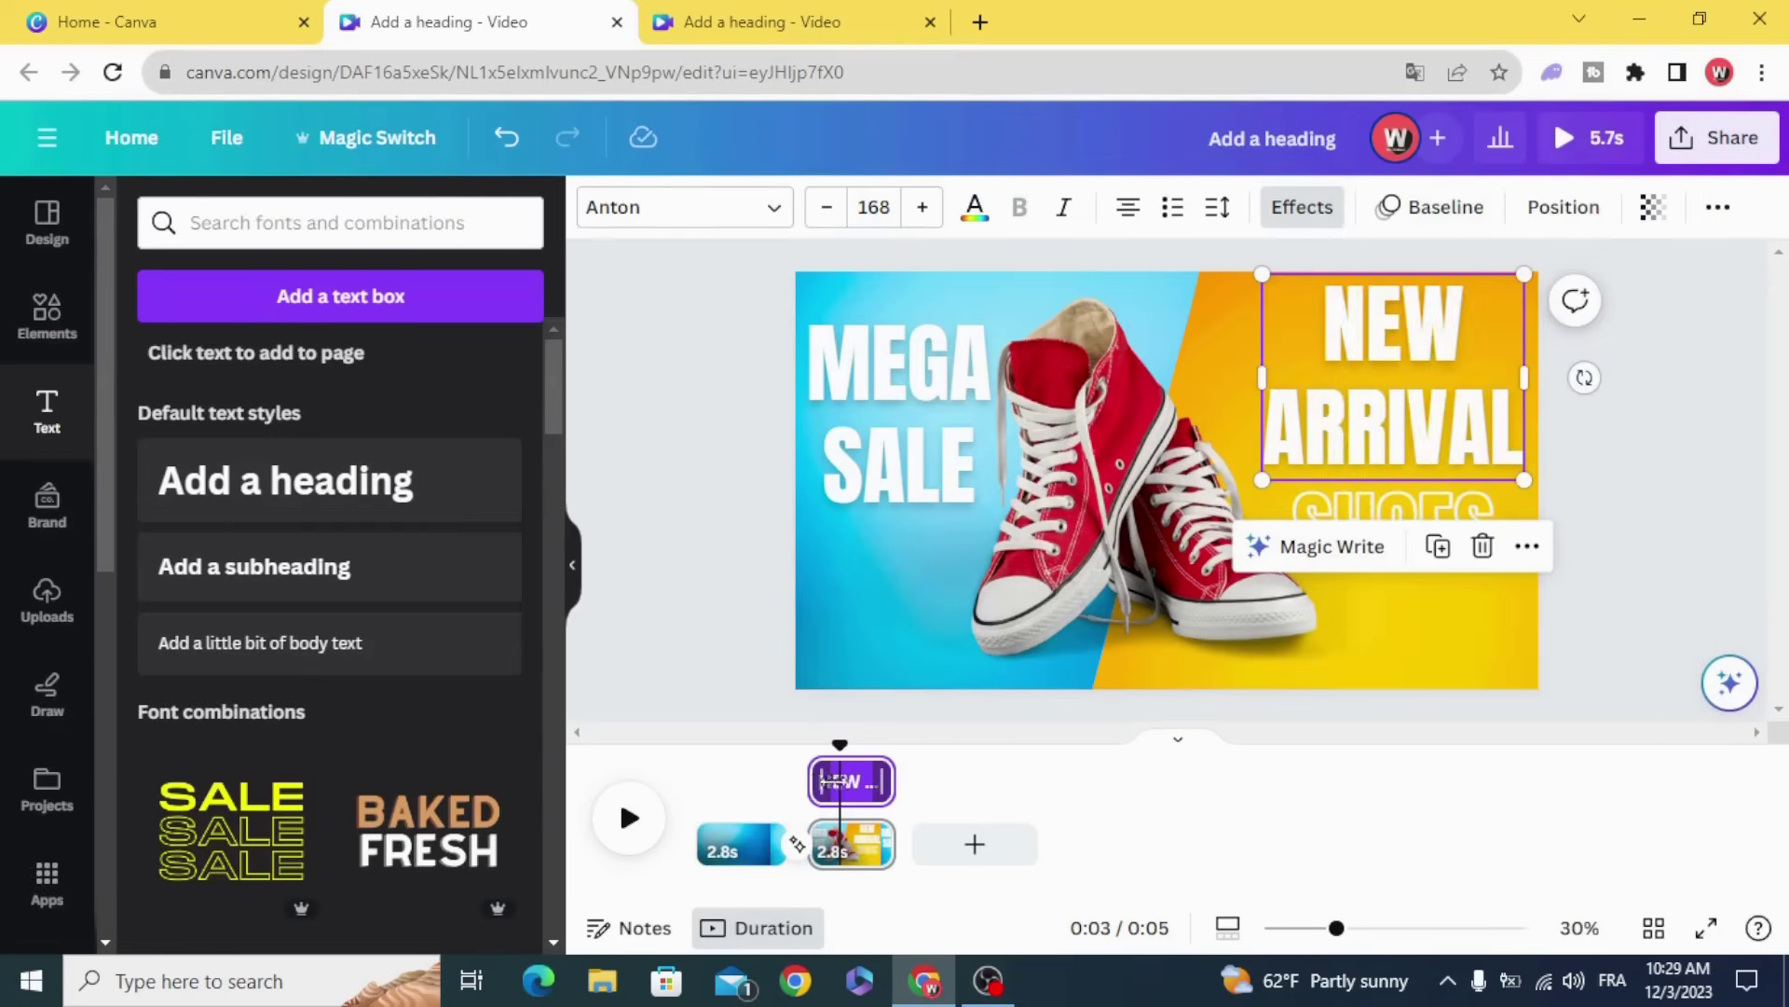
drag(832, 781, 778, 774)
click(1333, 555)
click(634, 824)
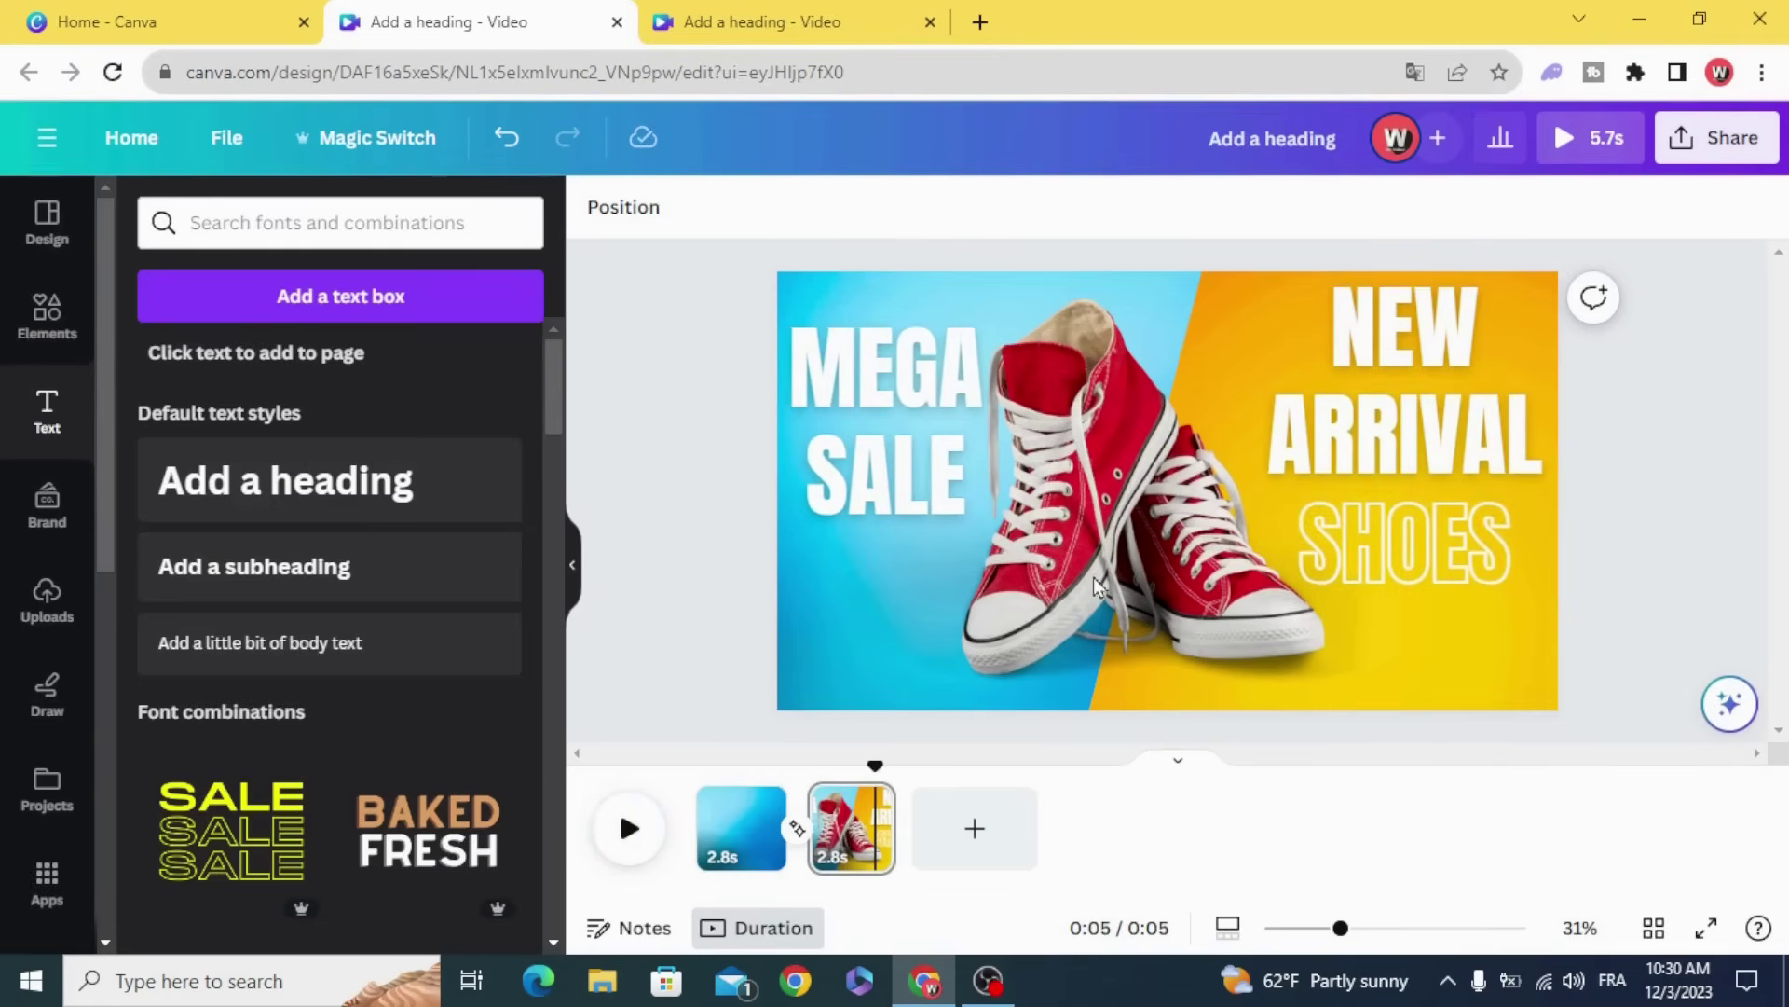
- Set the MEGA SALE heading's Baseline animation to run on both enter and exit, with the exit animation reversed
click(899, 478)
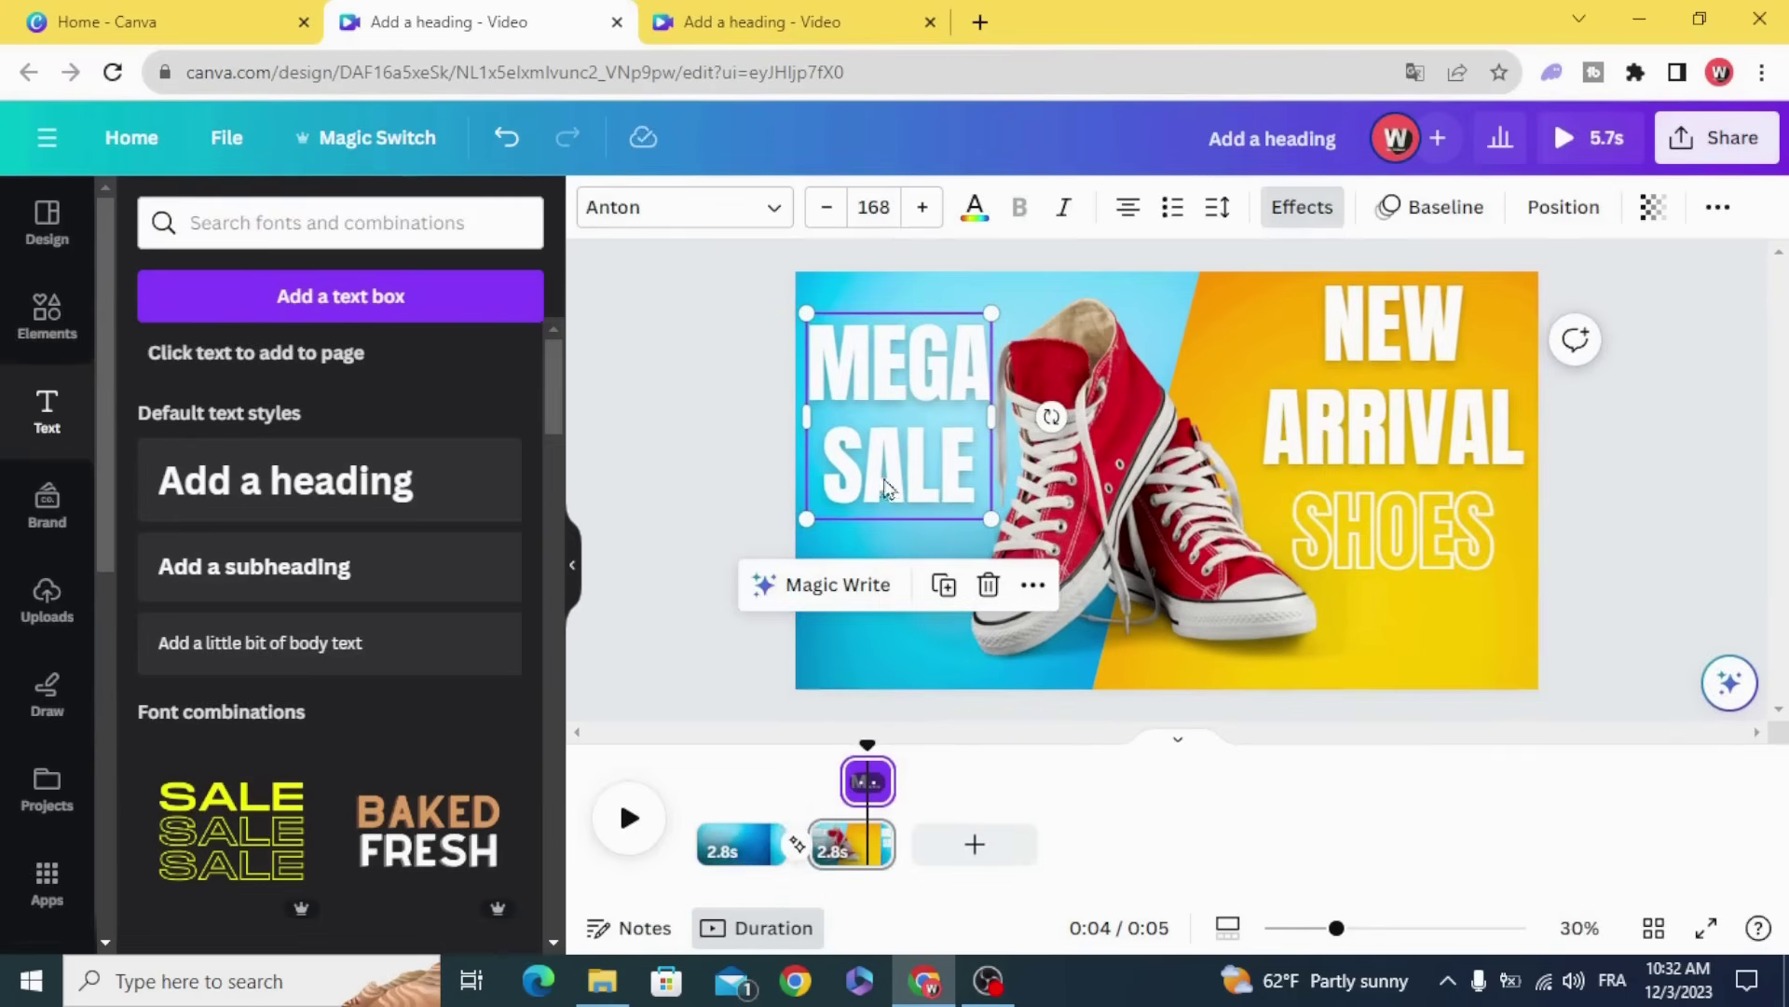
click(1447, 210)
scroll(387, 679, down, 8)
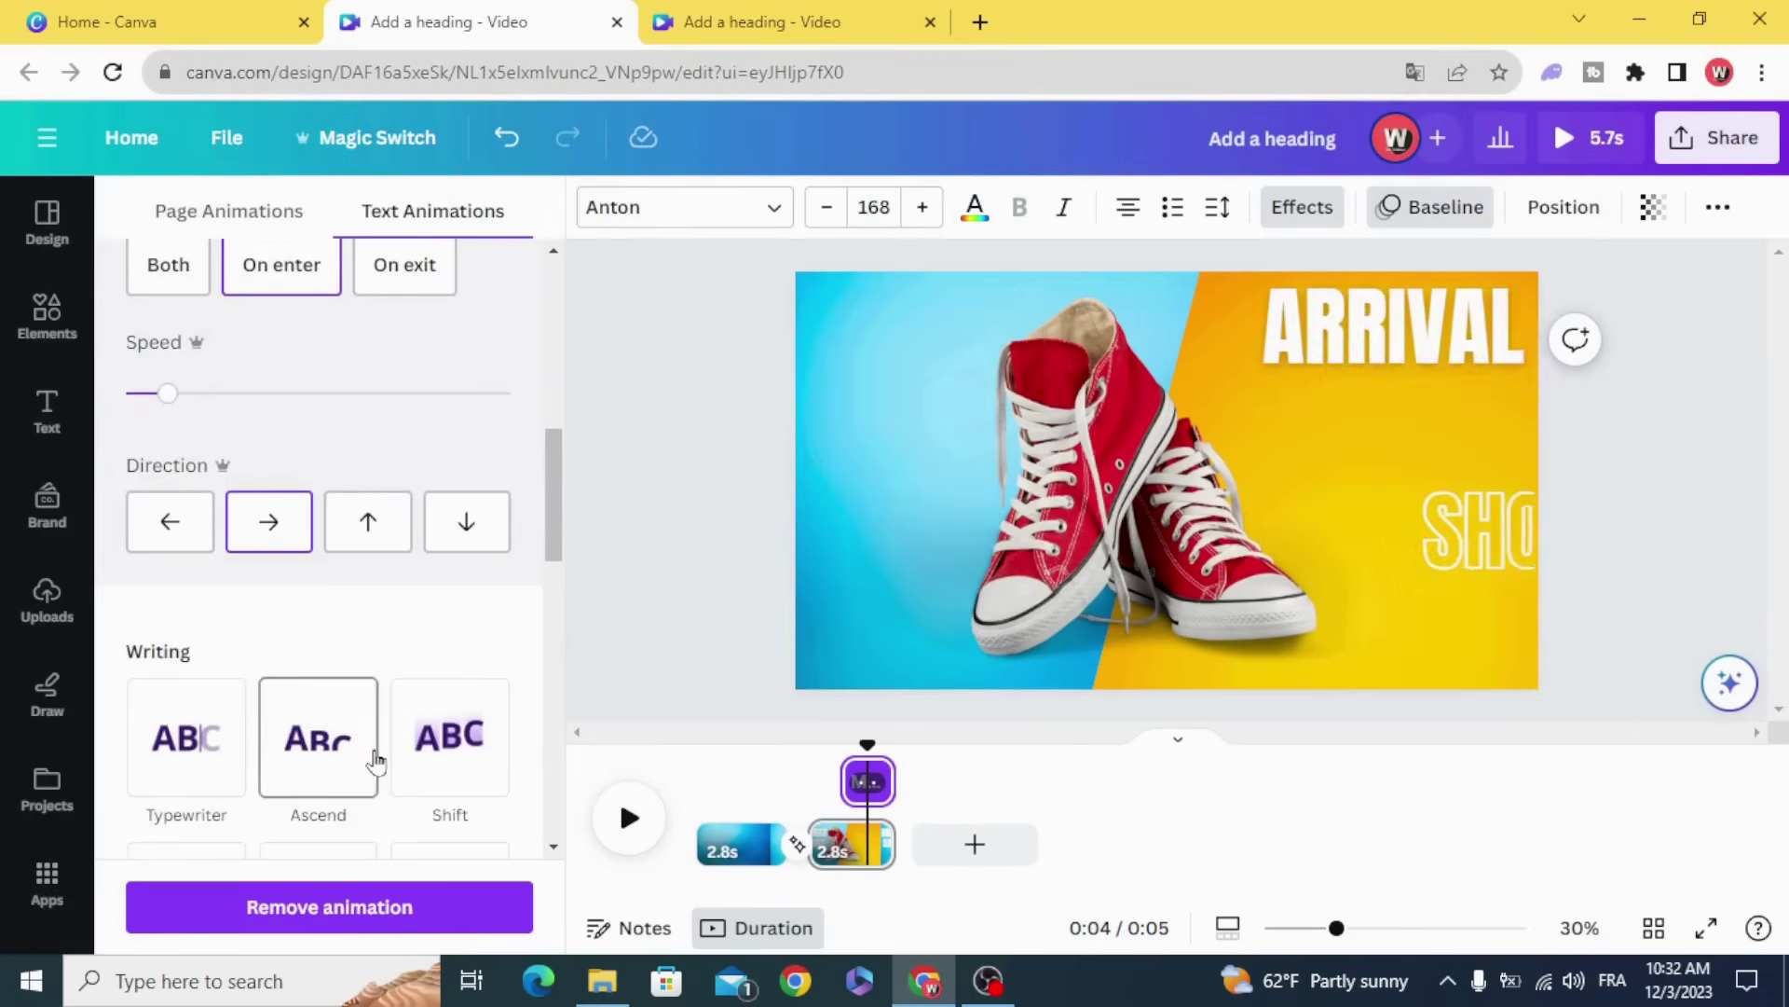
scroll(428, 432, up, 3)
scroll(445, 541, down, 7)
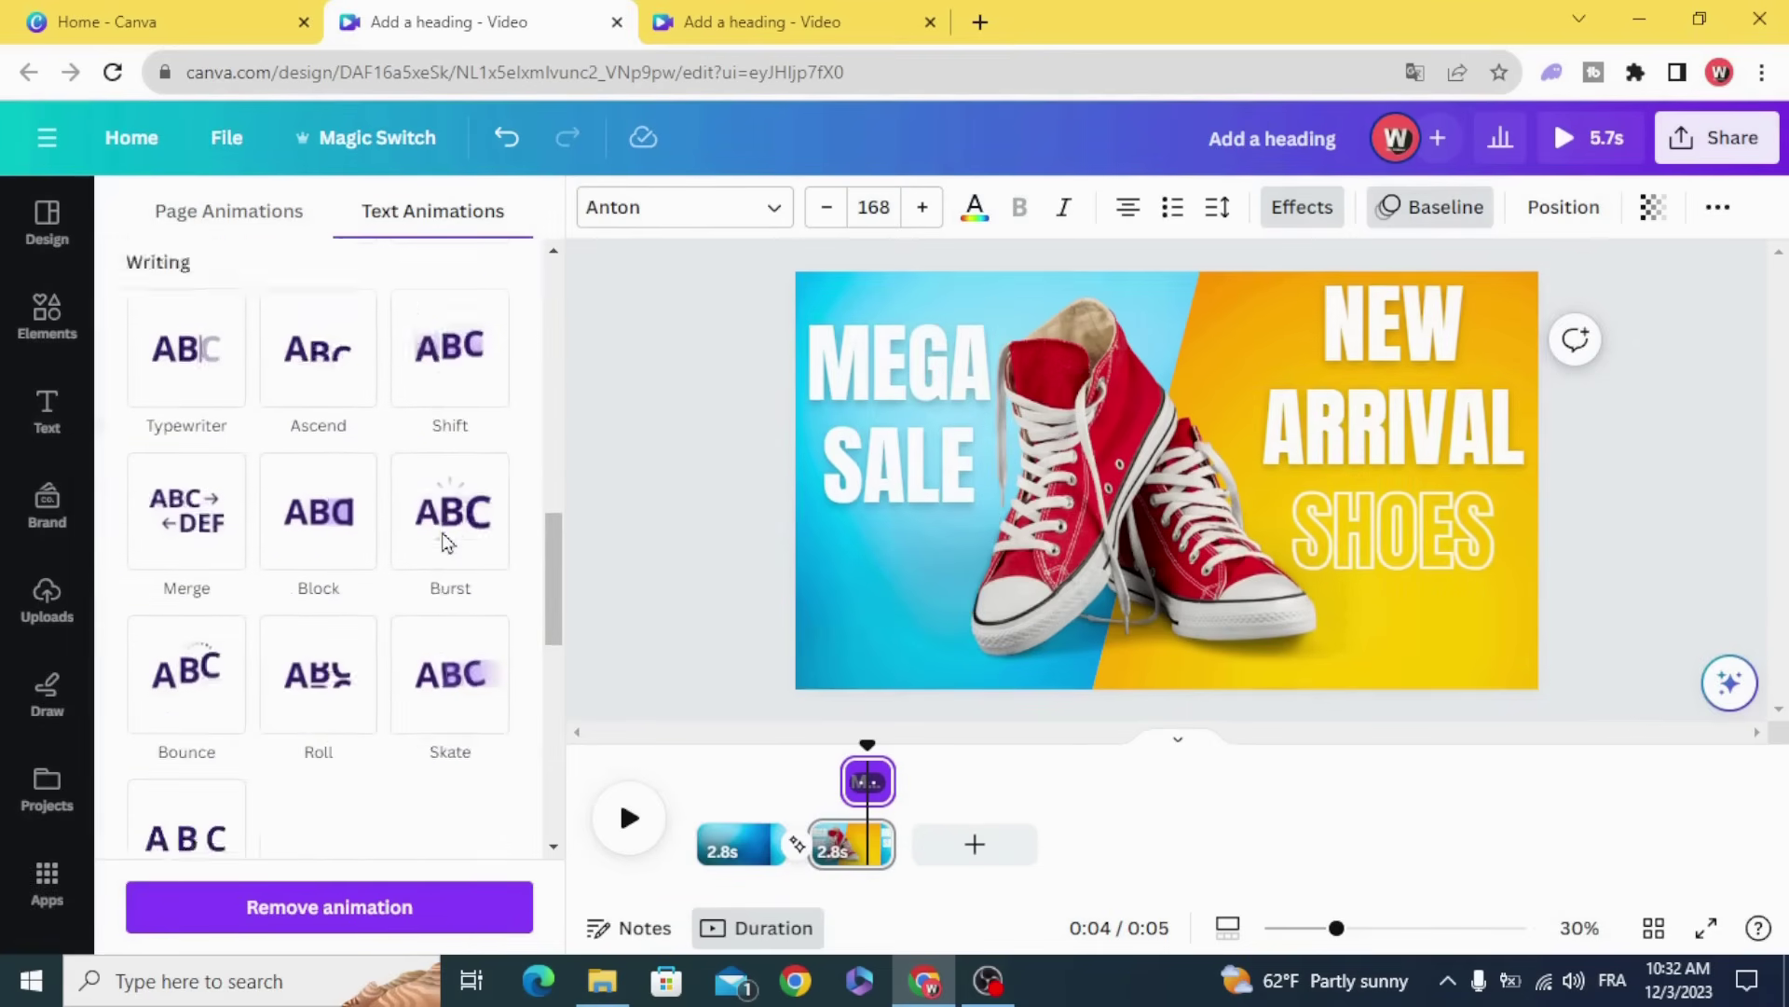
scroll(445, 538, up, 6)
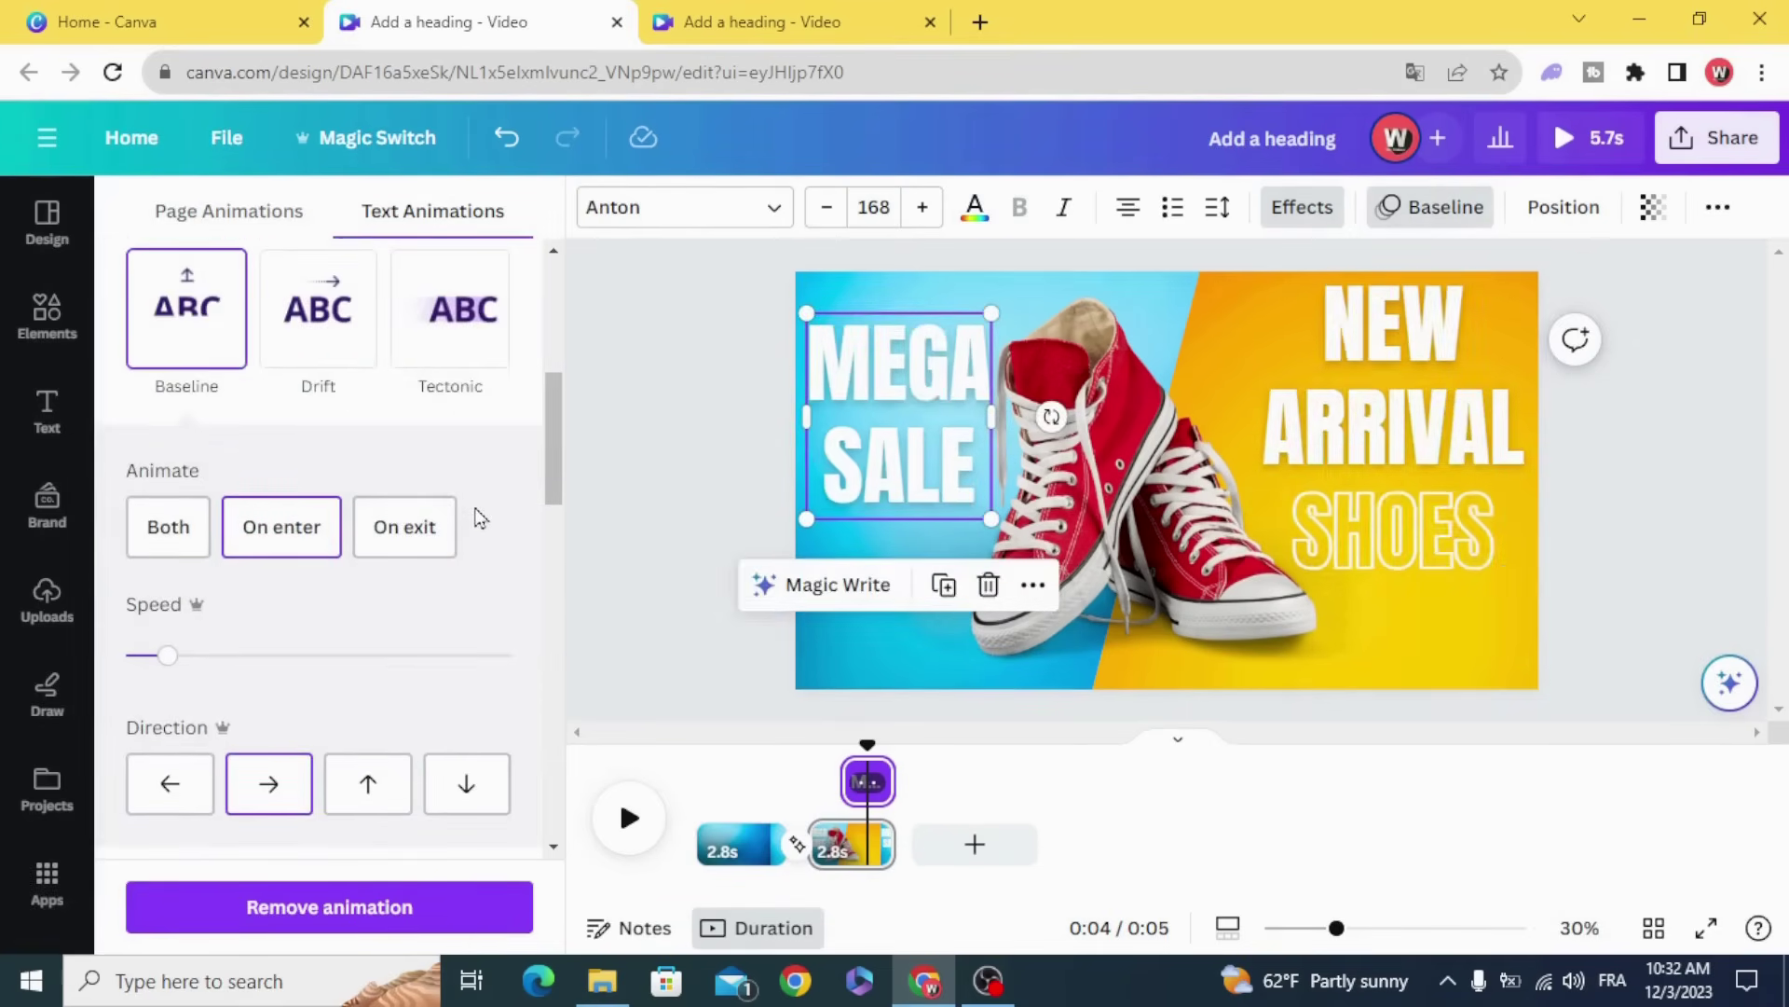
click(147, 526)
scroll(441, 506, down, 4)
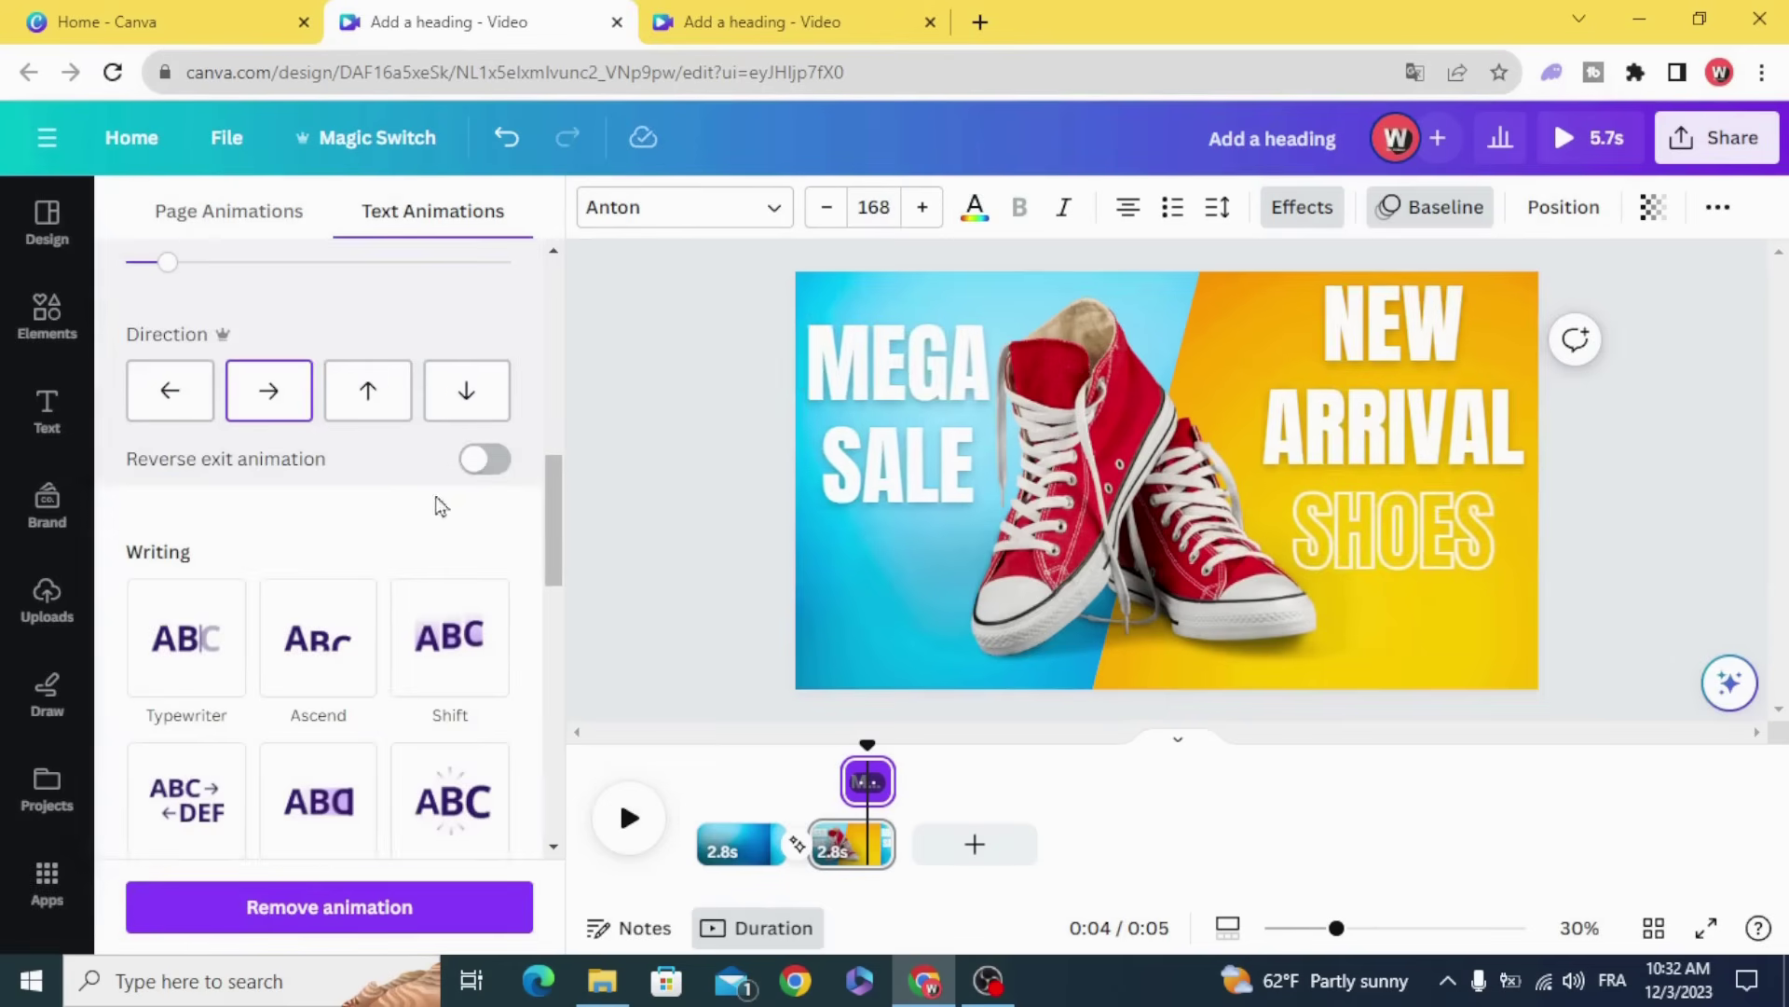
click(492, 462)
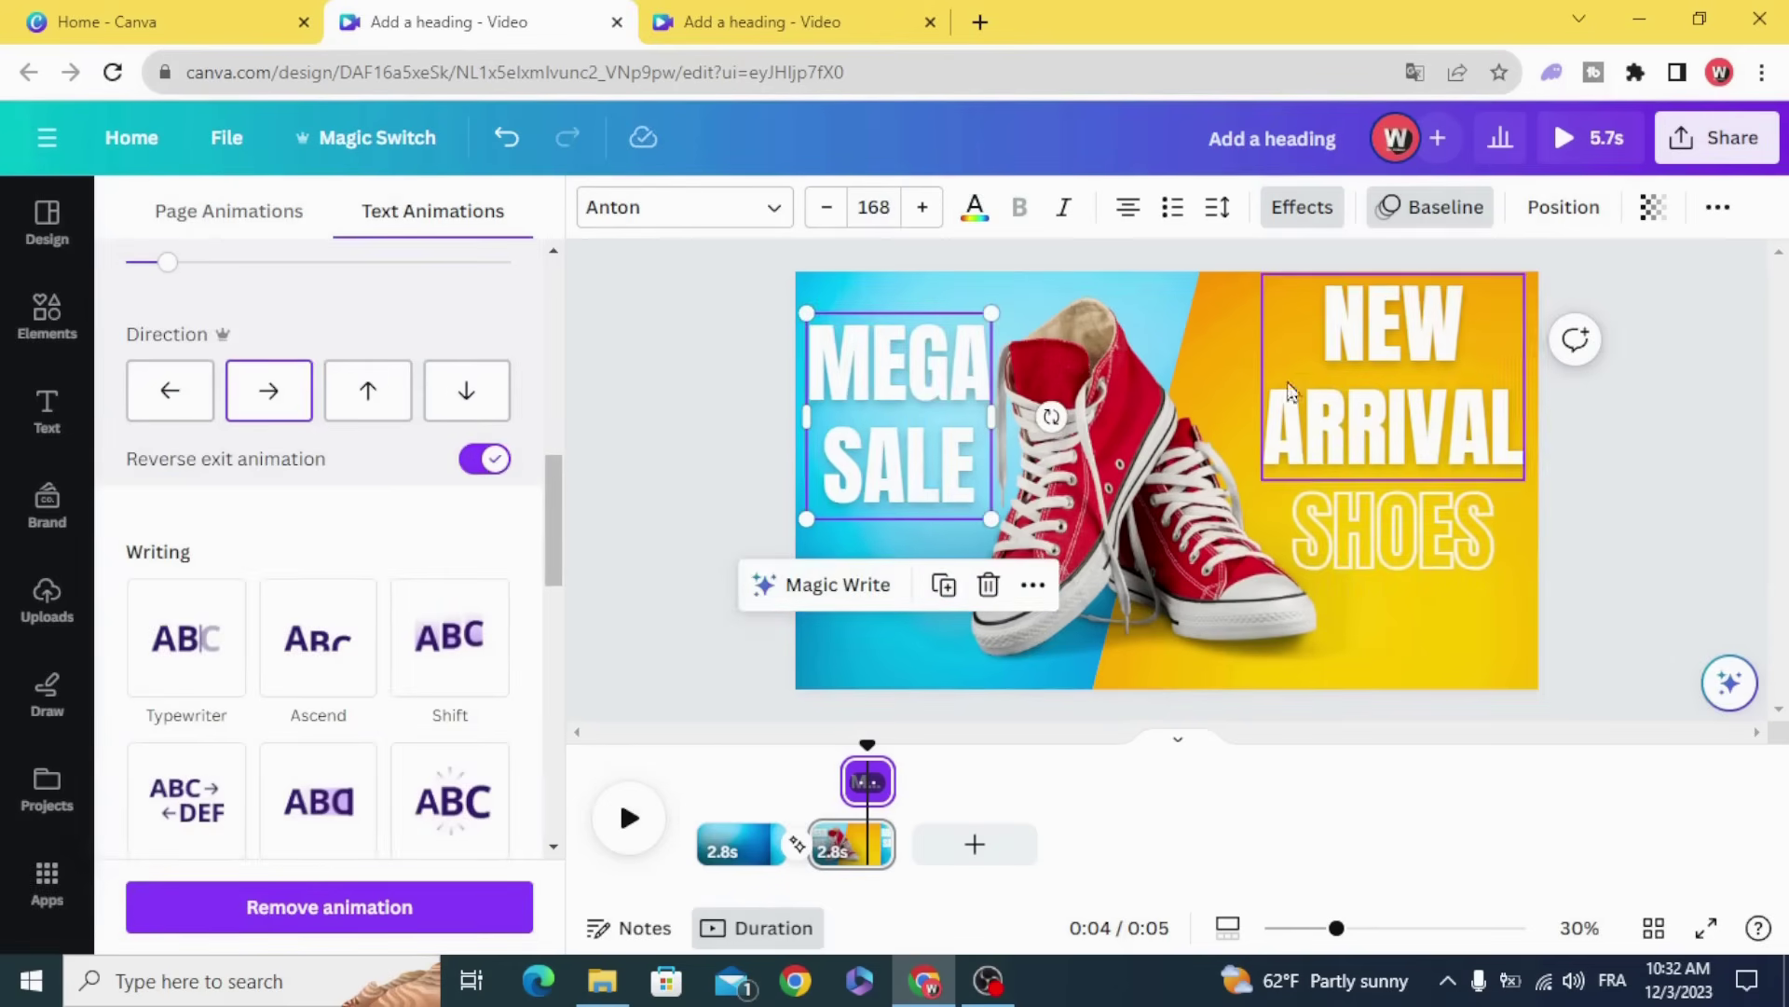
click(1412, 372)
click(627, 510)
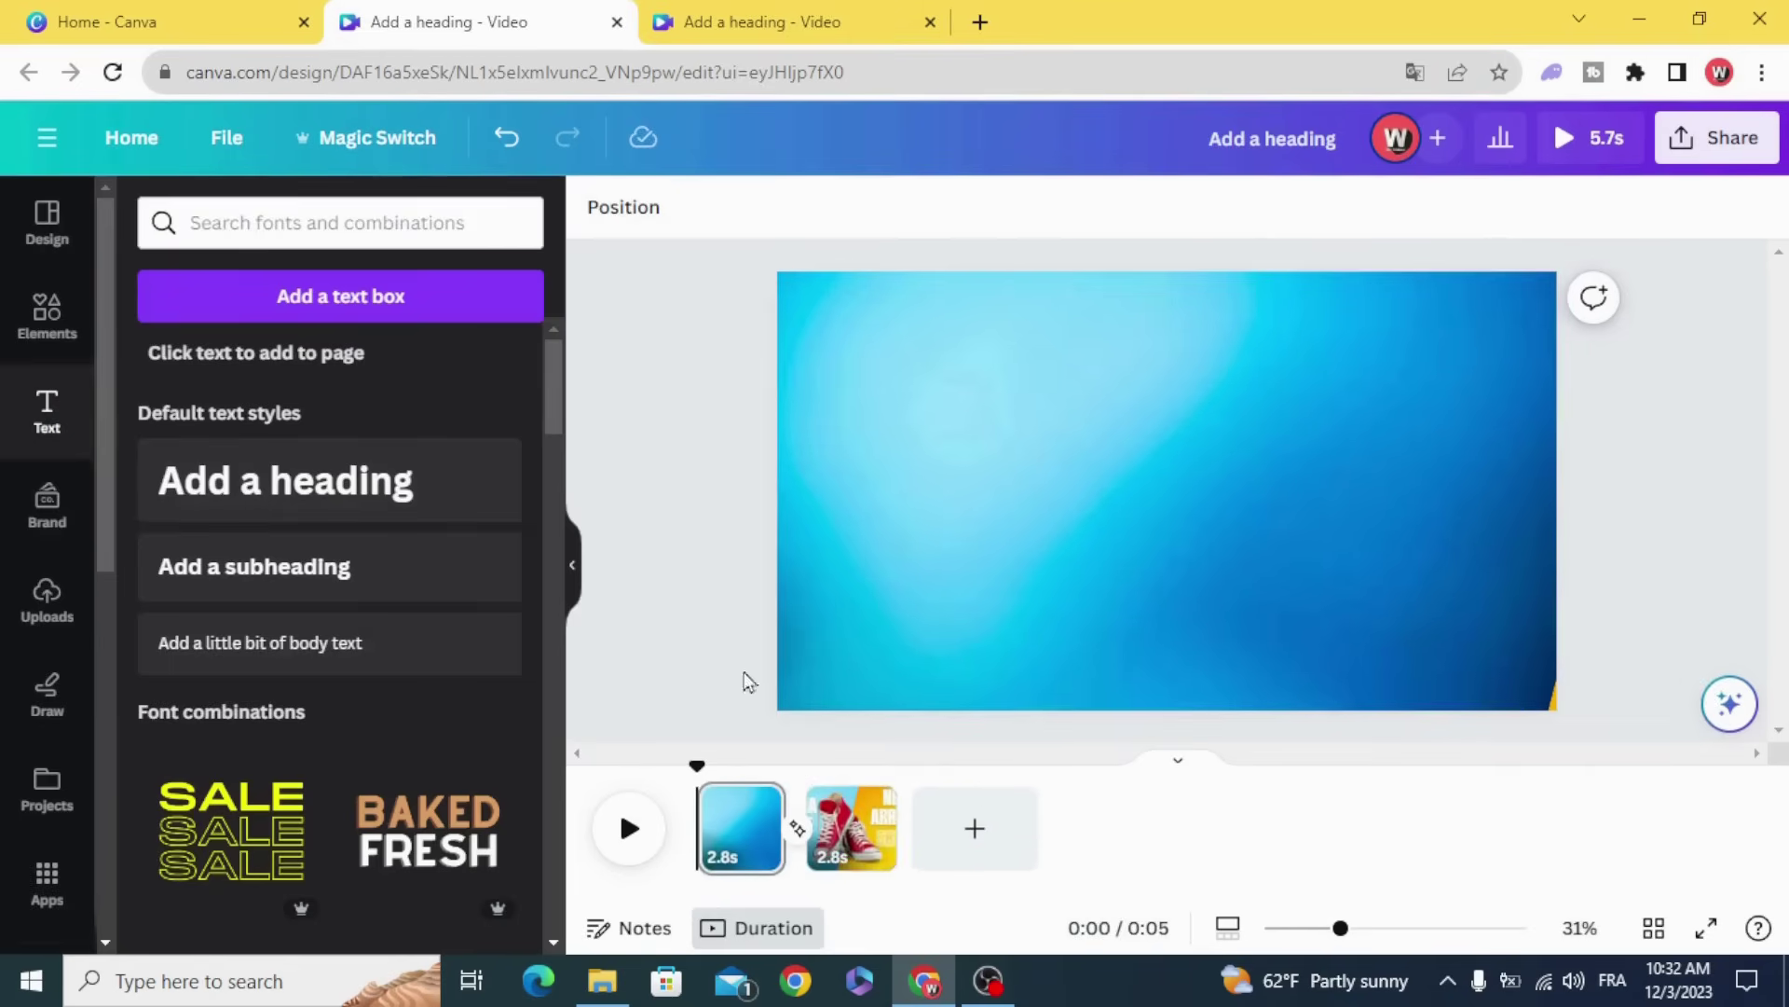
- Set the second page's NEW ARRIVAL heading to animate with Baseline on both enter and exit, with the exit animation reversed
click(862, 839)
click(1398, 431)
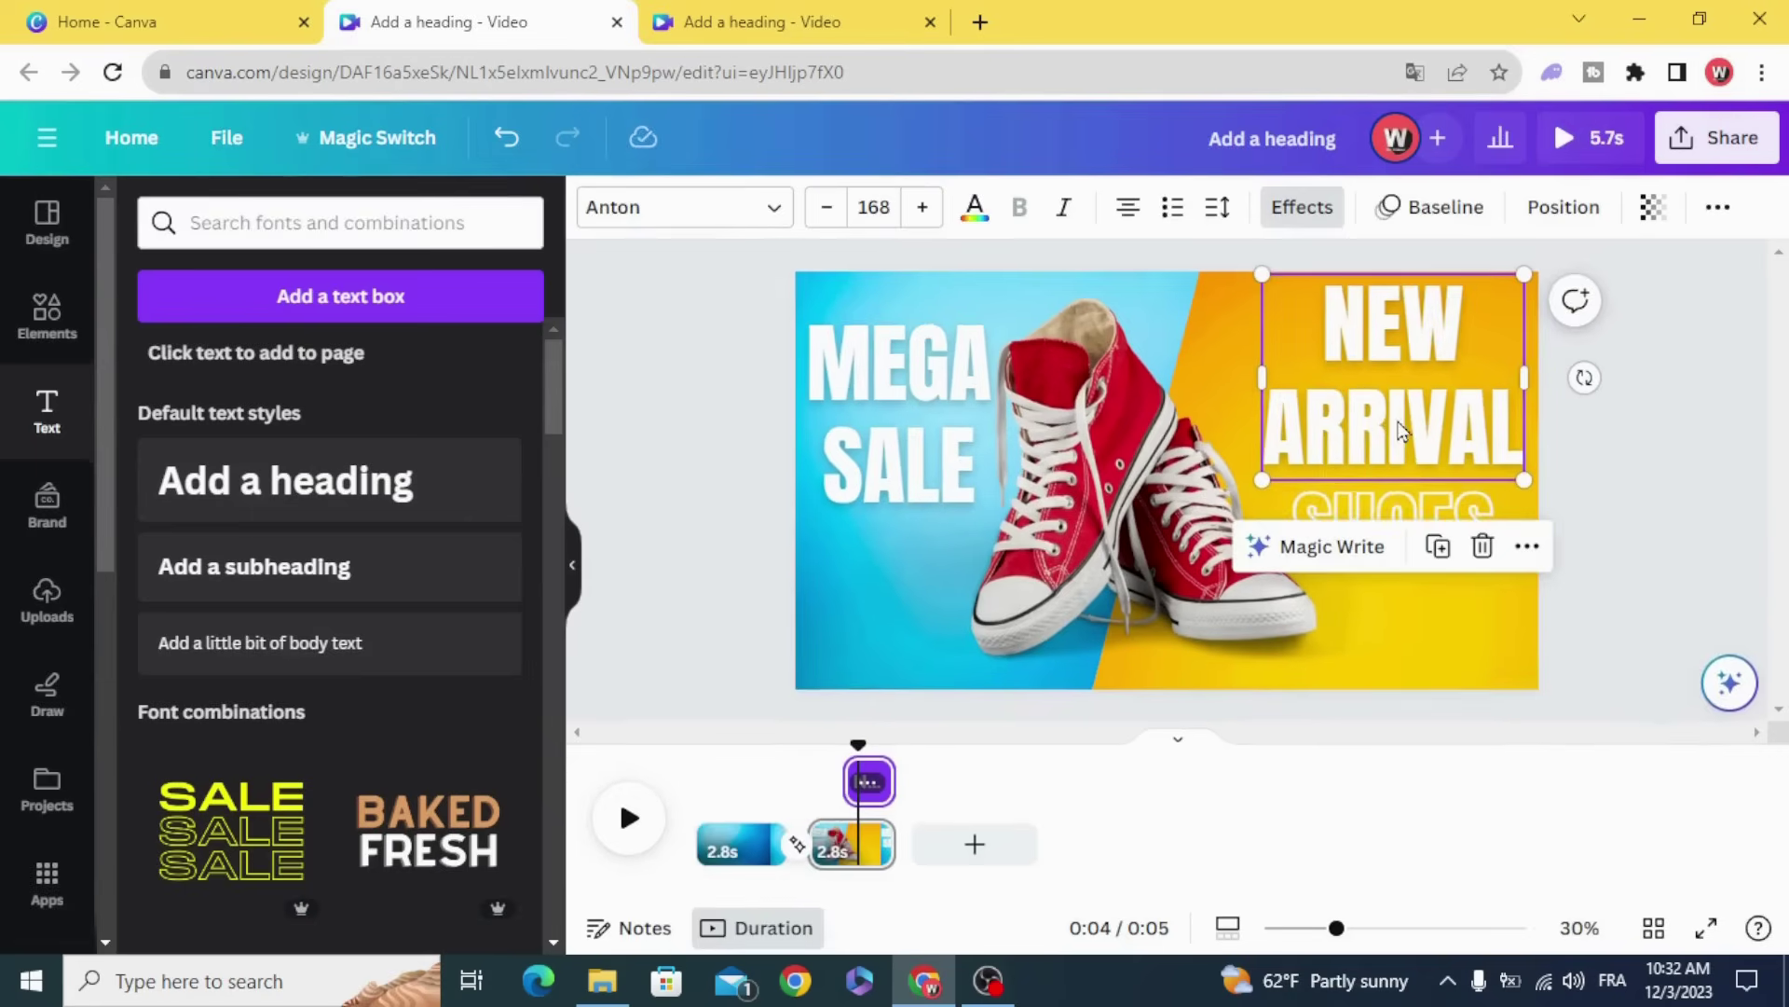
click(1422, 203)
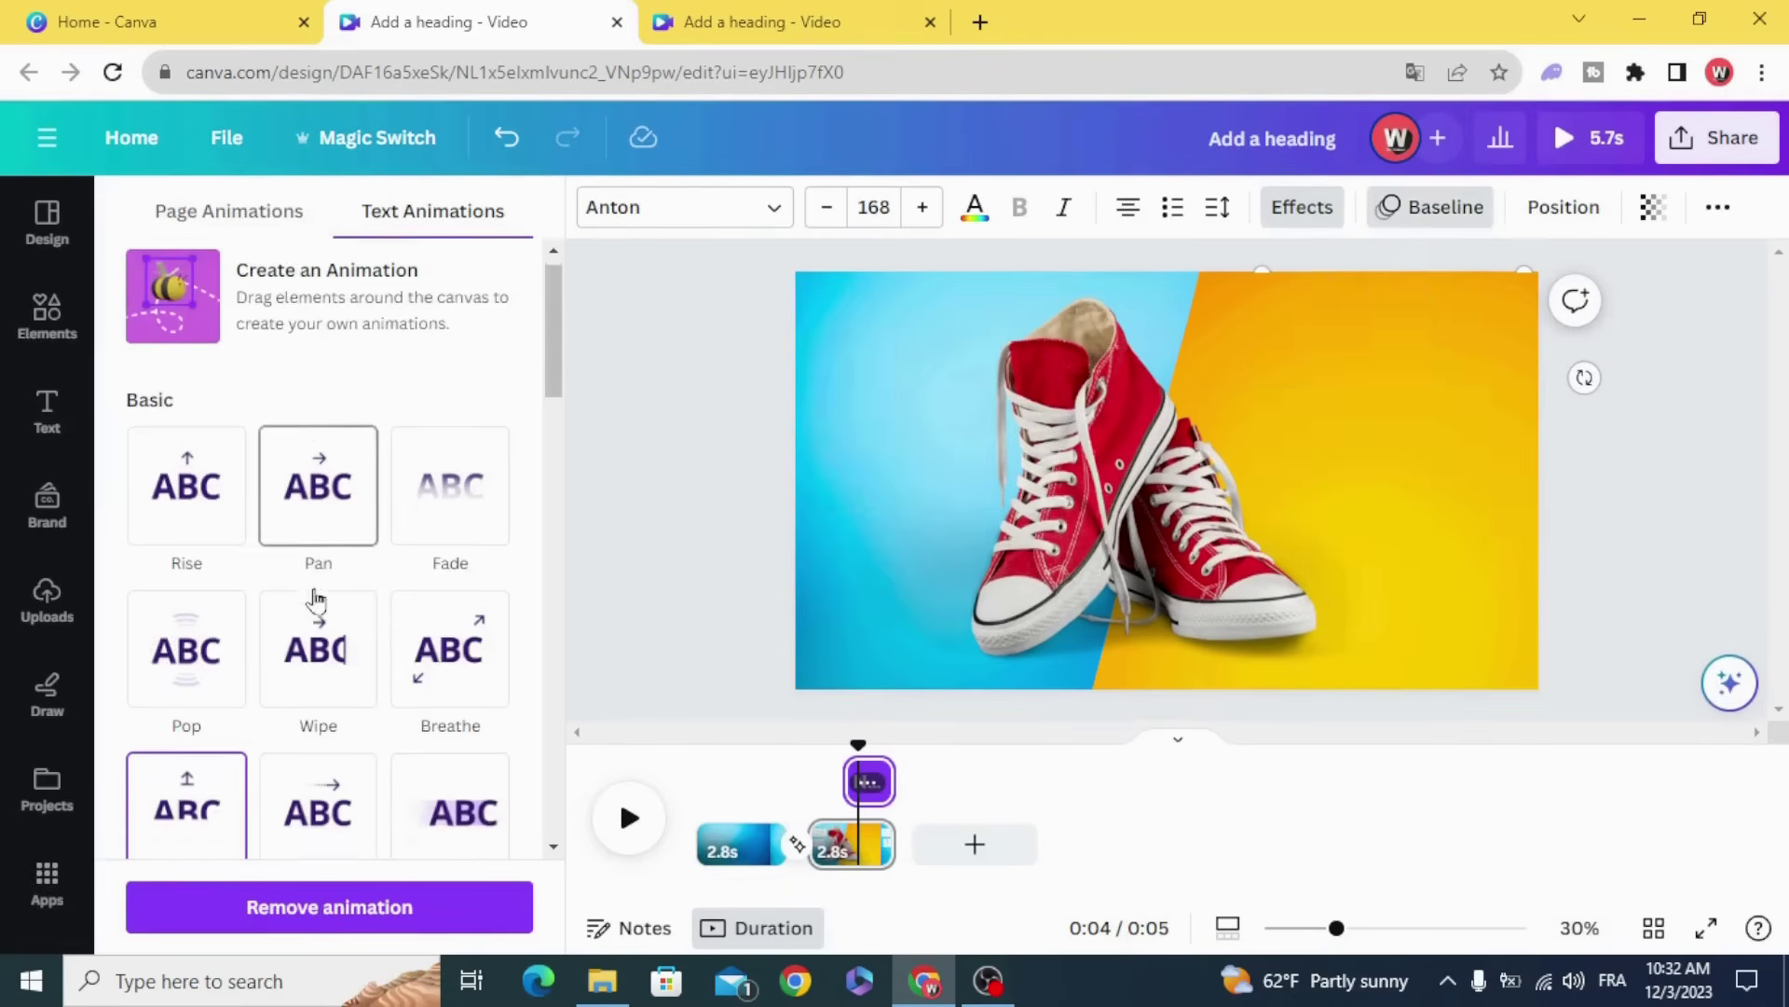
scroll(311, 600, down, 5)
click(175, 530)
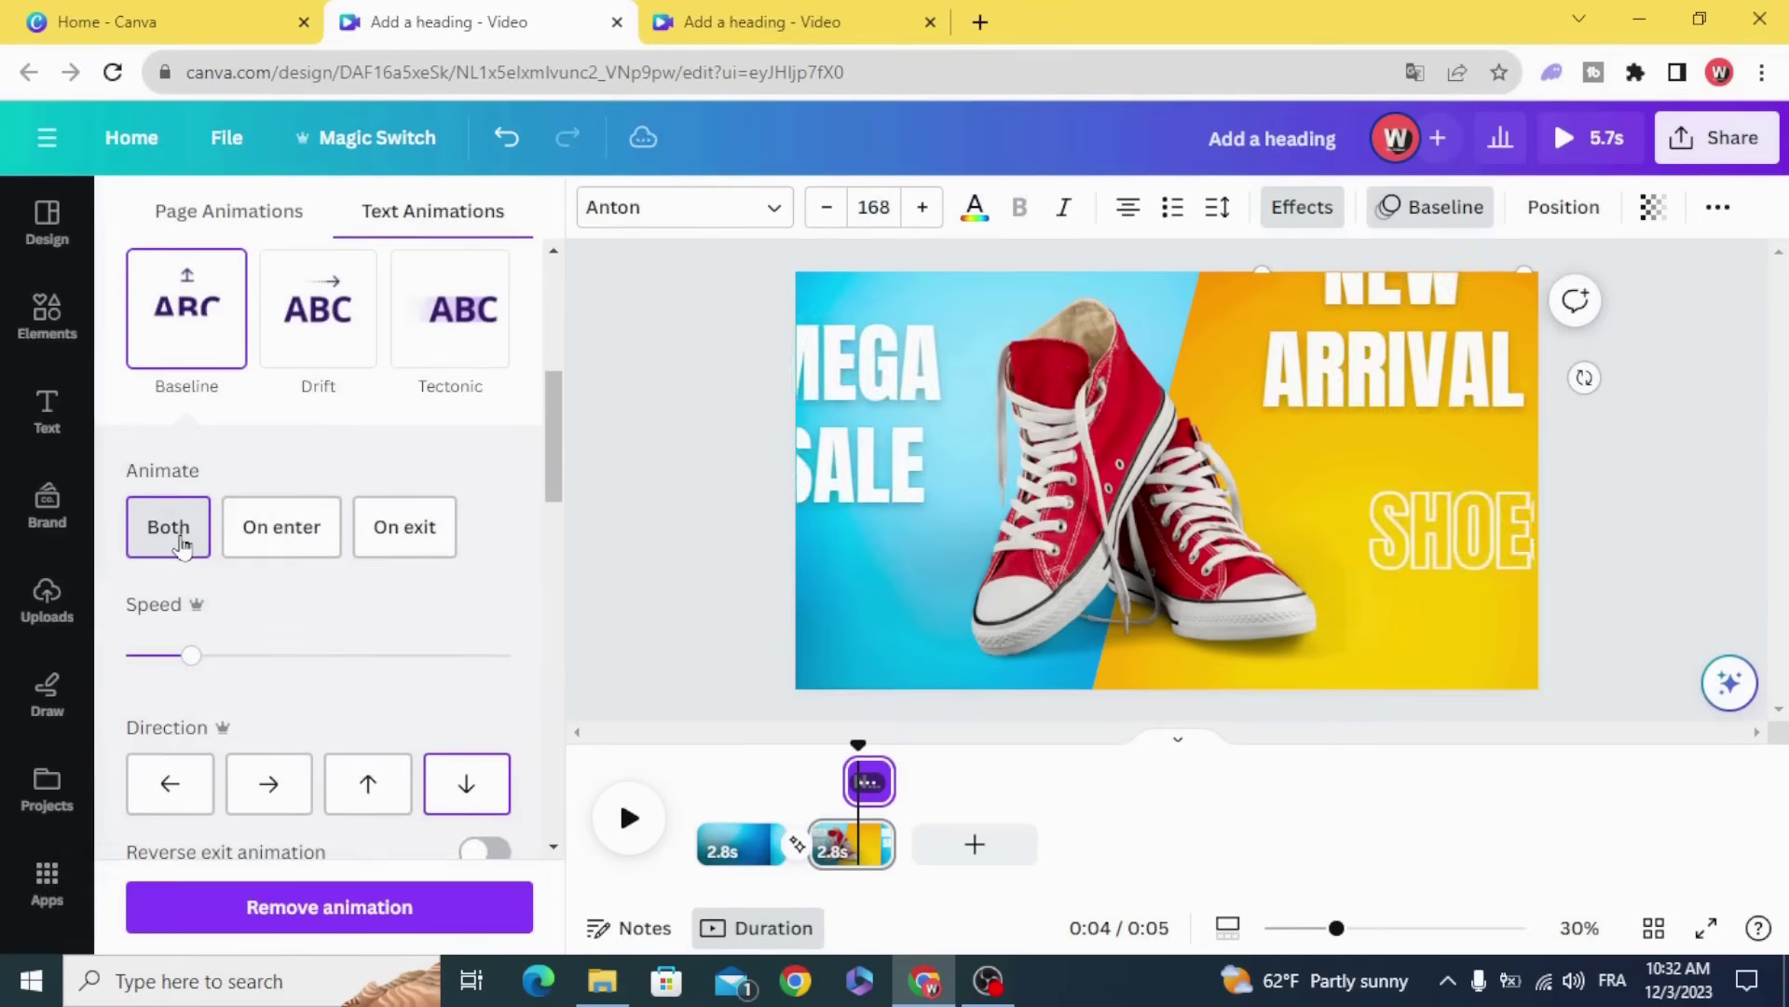
scroll(385, 519, down, 2)
scroll(463, 615, down, 2)
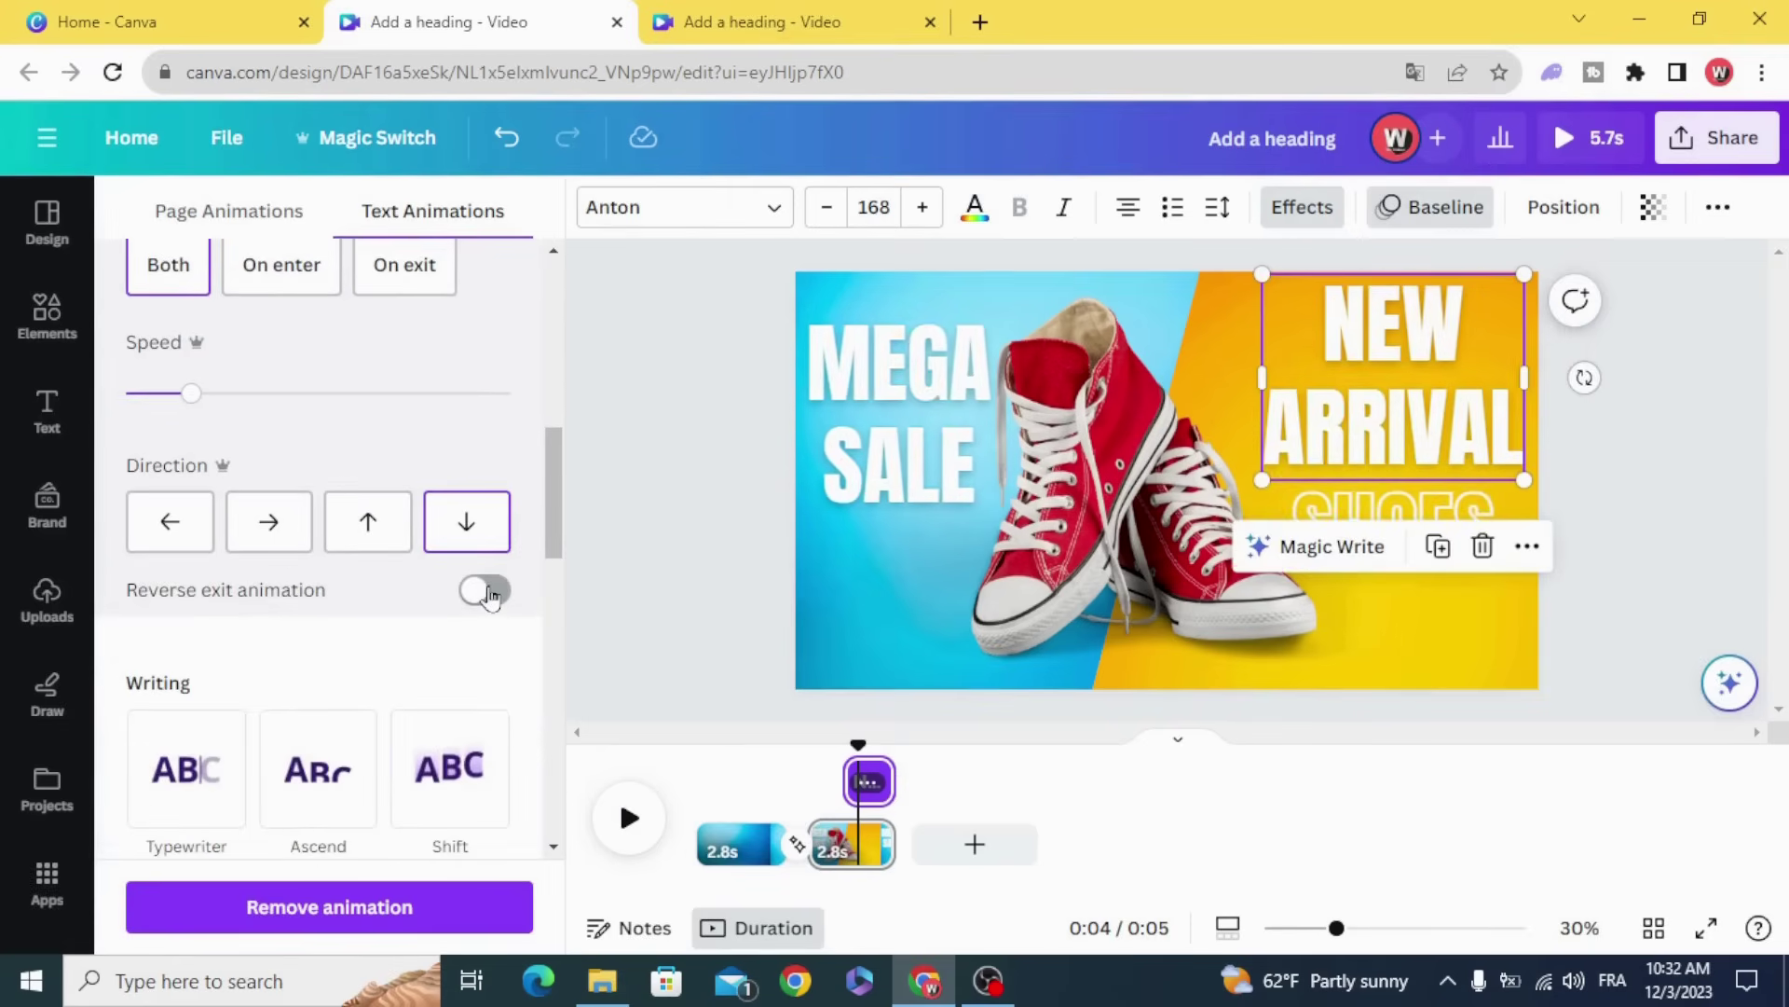
click(484, 592)
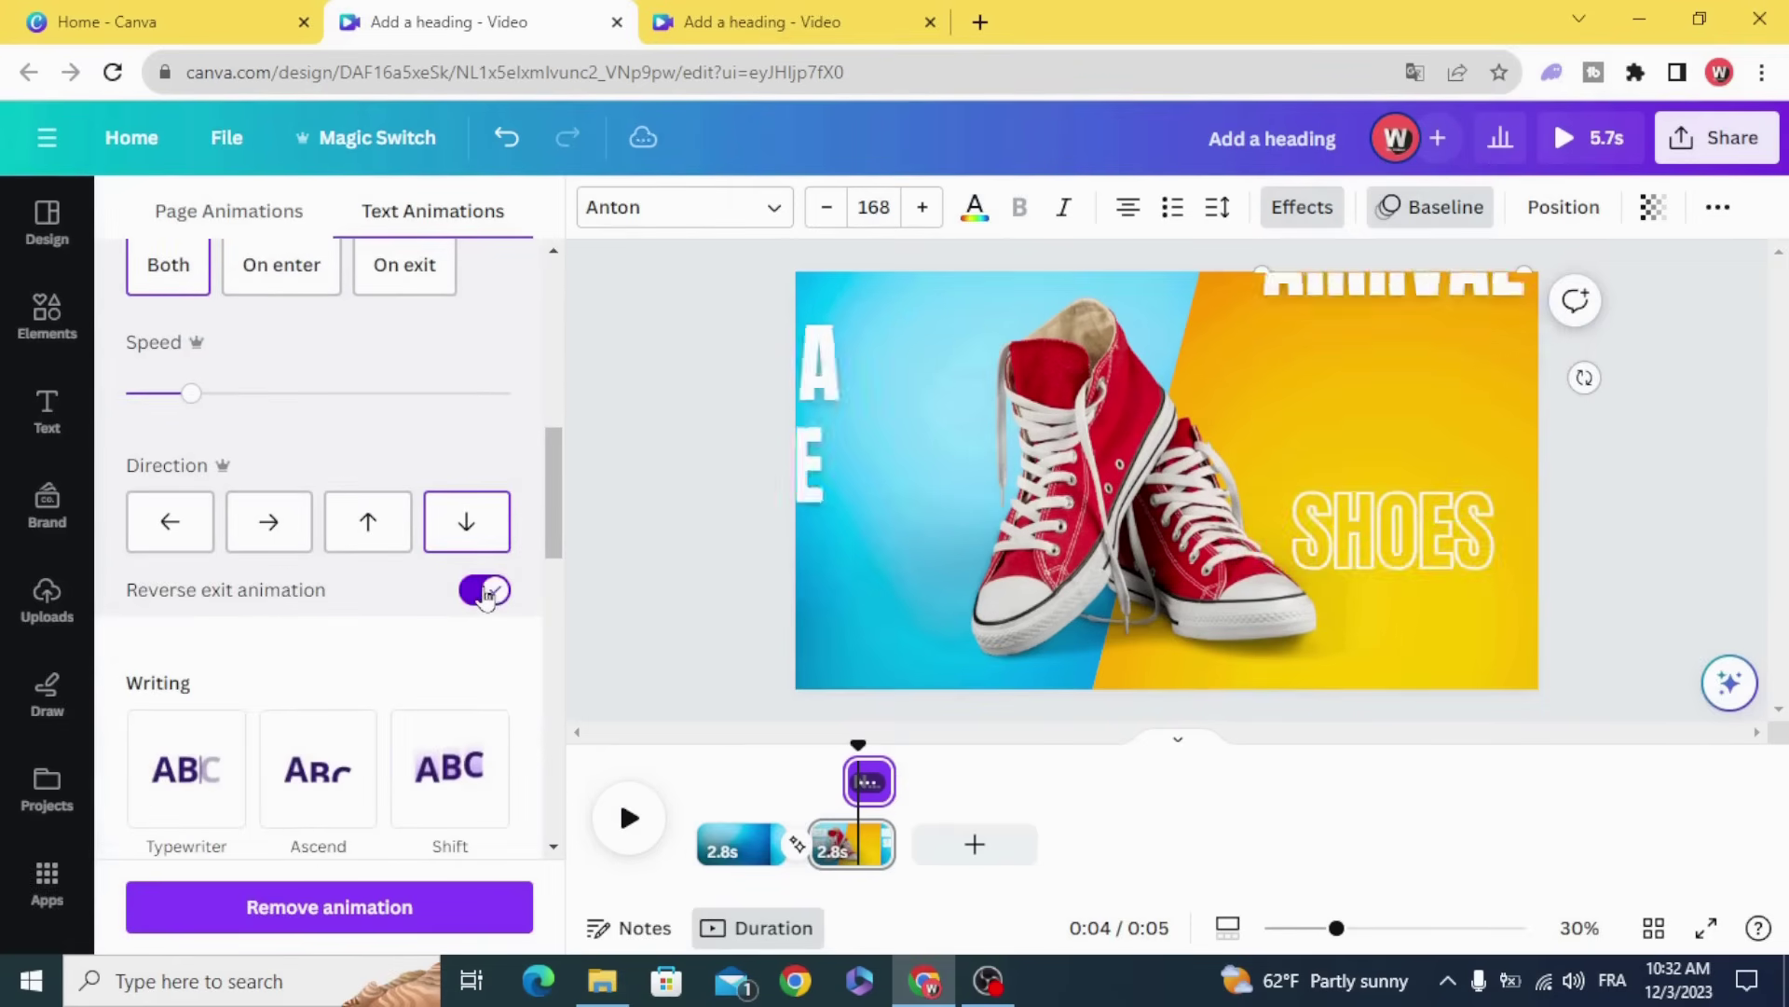
- Set the SHOES heading's Baseline animation to run on both enter and exit with a reversed exit, and play the video
click(1456, 510)
click(172, 269)
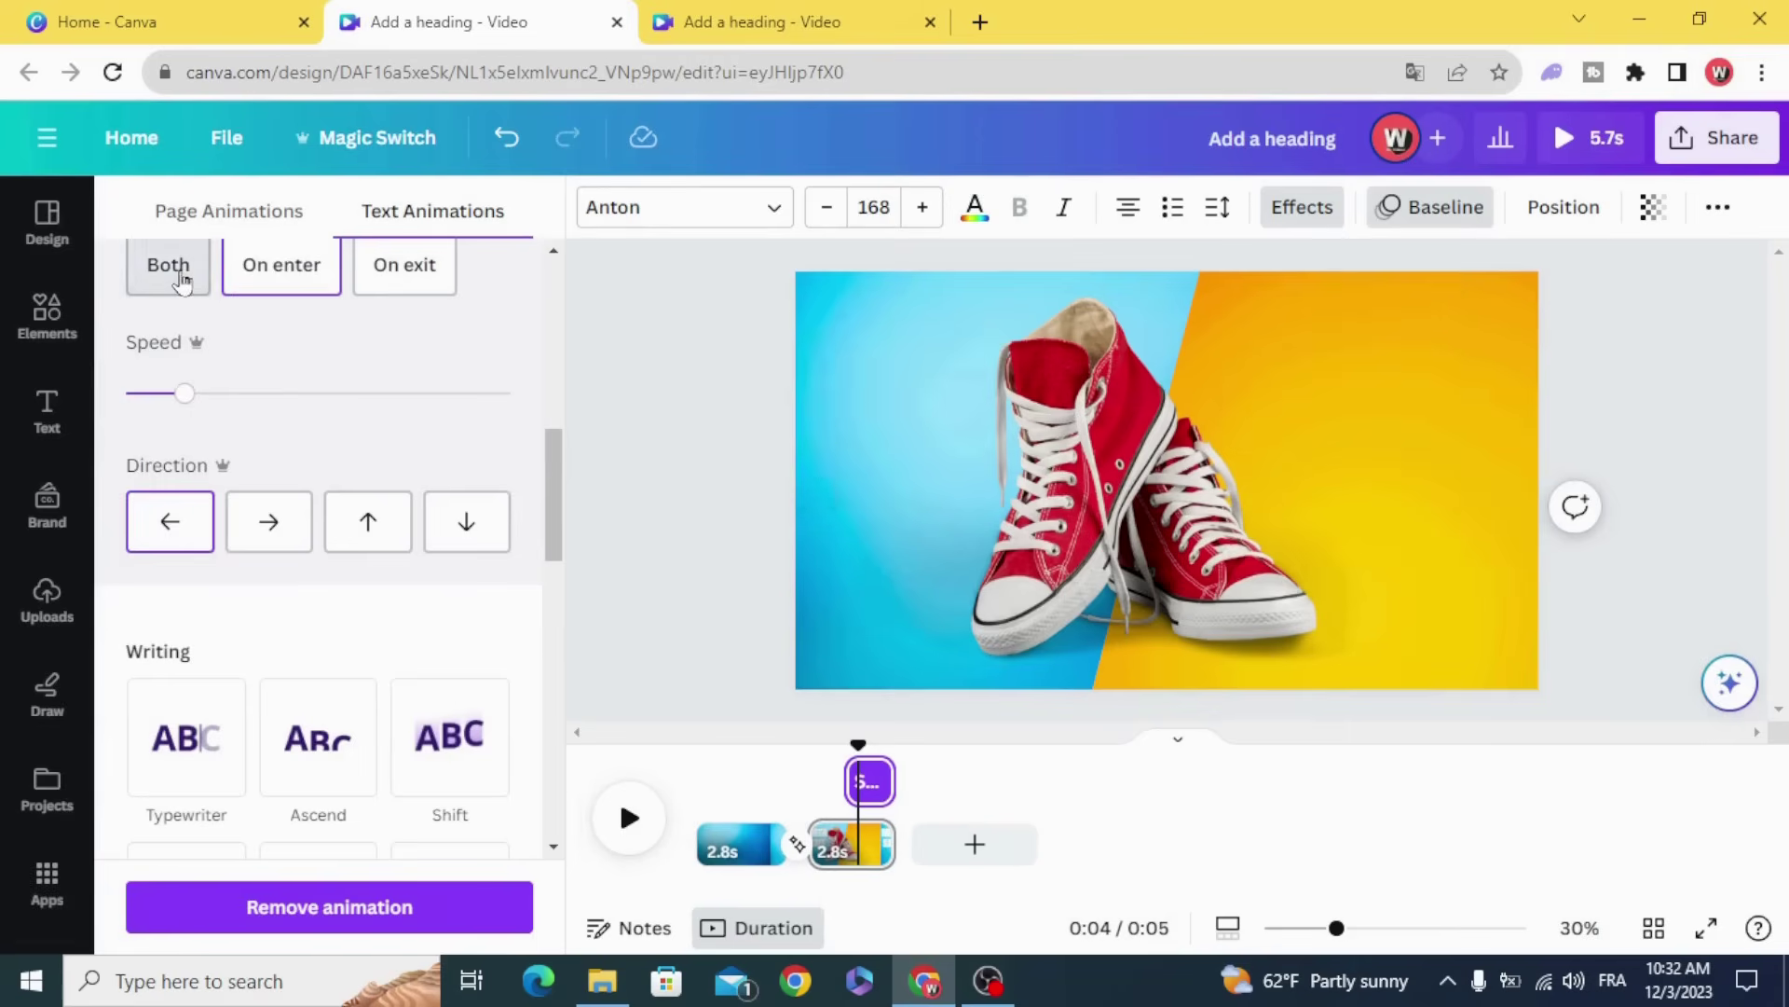
click(477, 601)
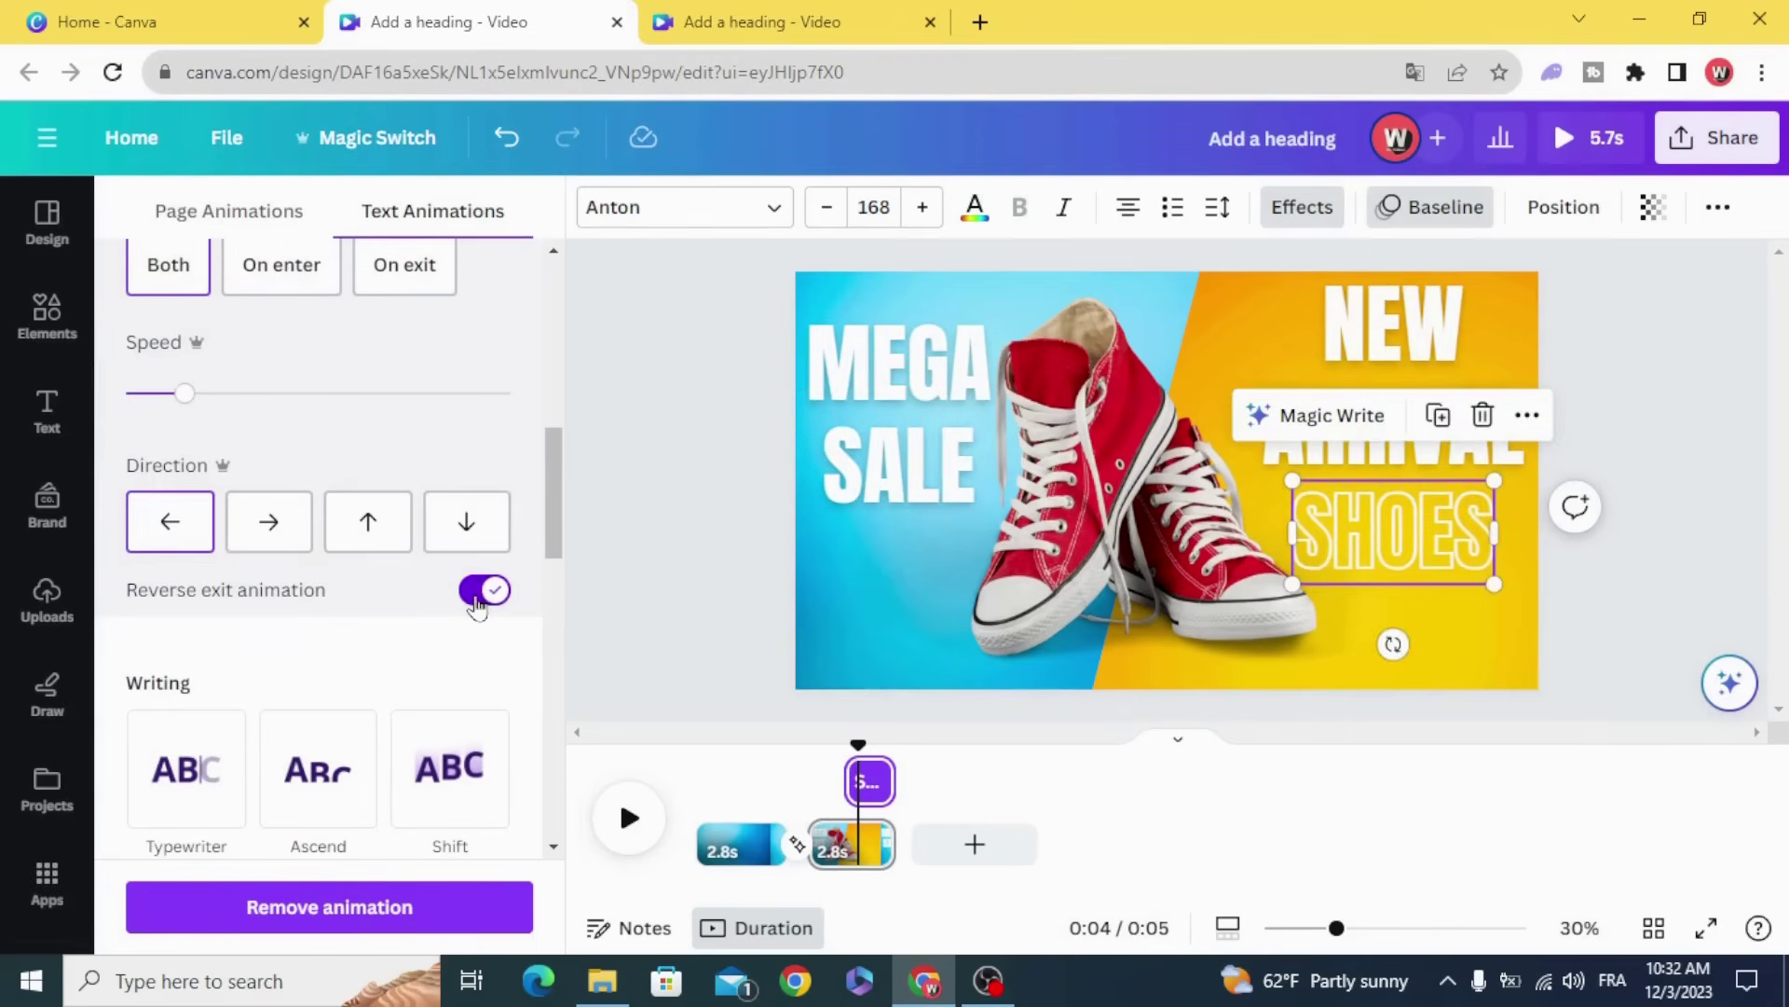
drag(848, 746, 785, 745)
click(624, 824)
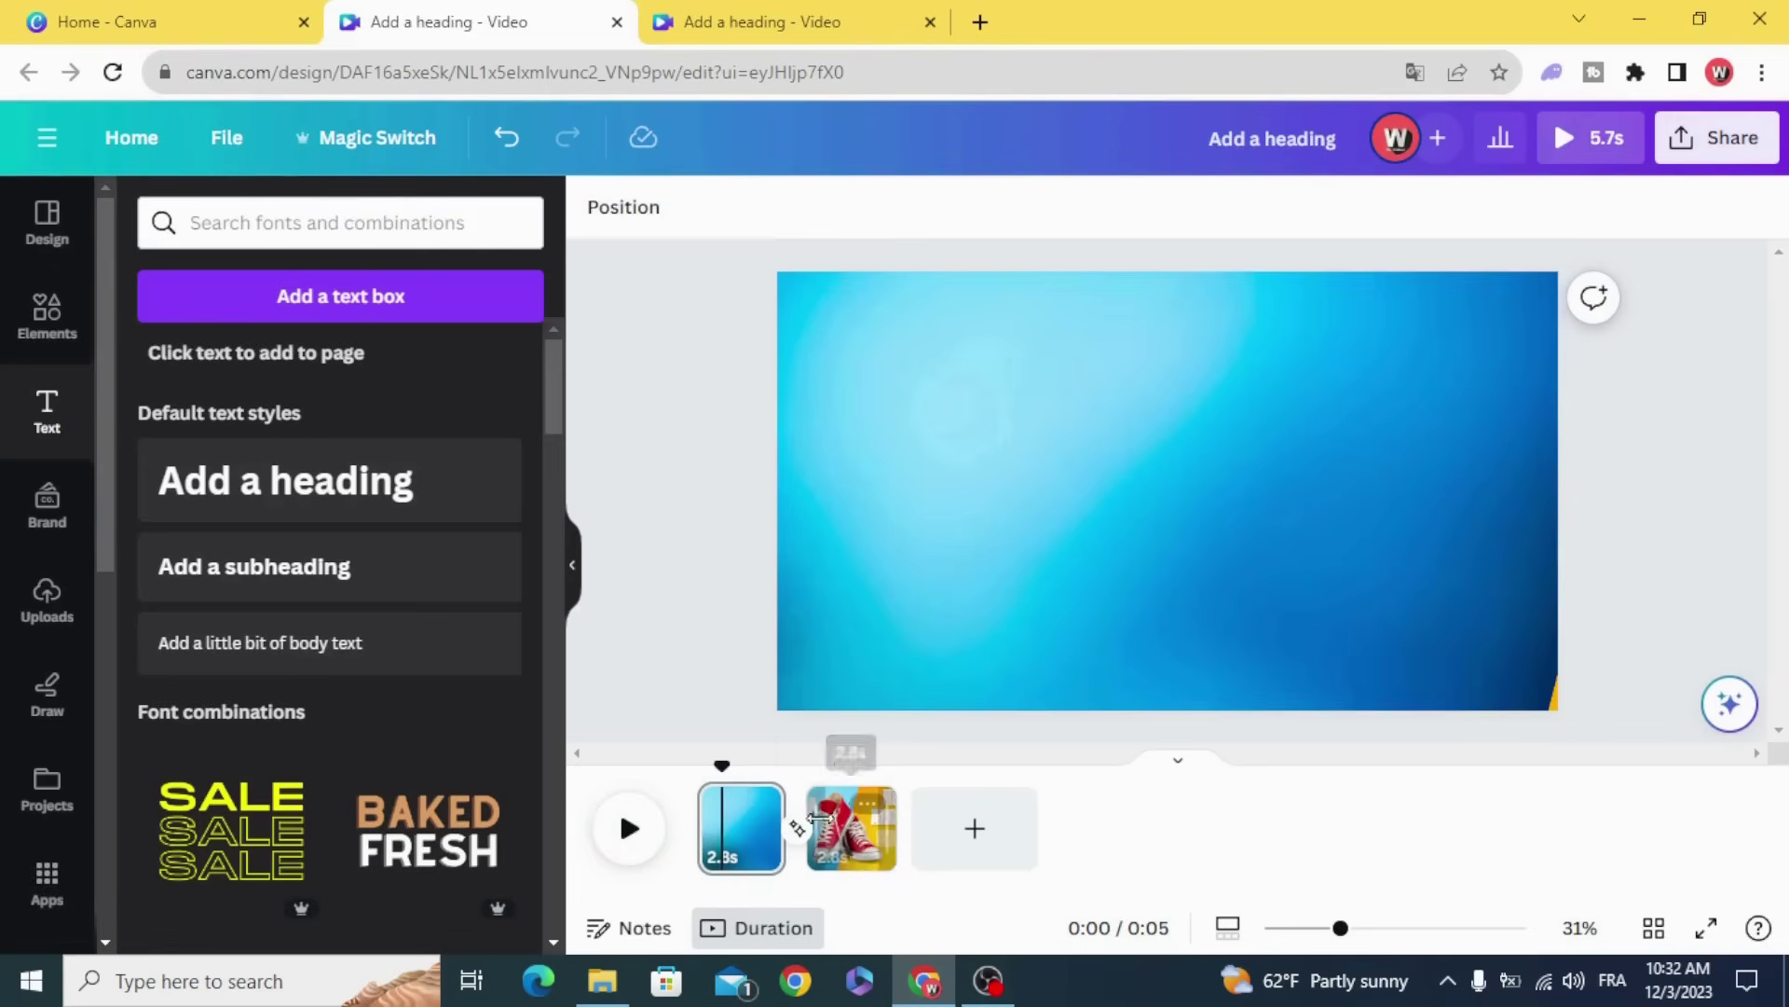
- Duplicate the second page to create a third page
click(876, 825)
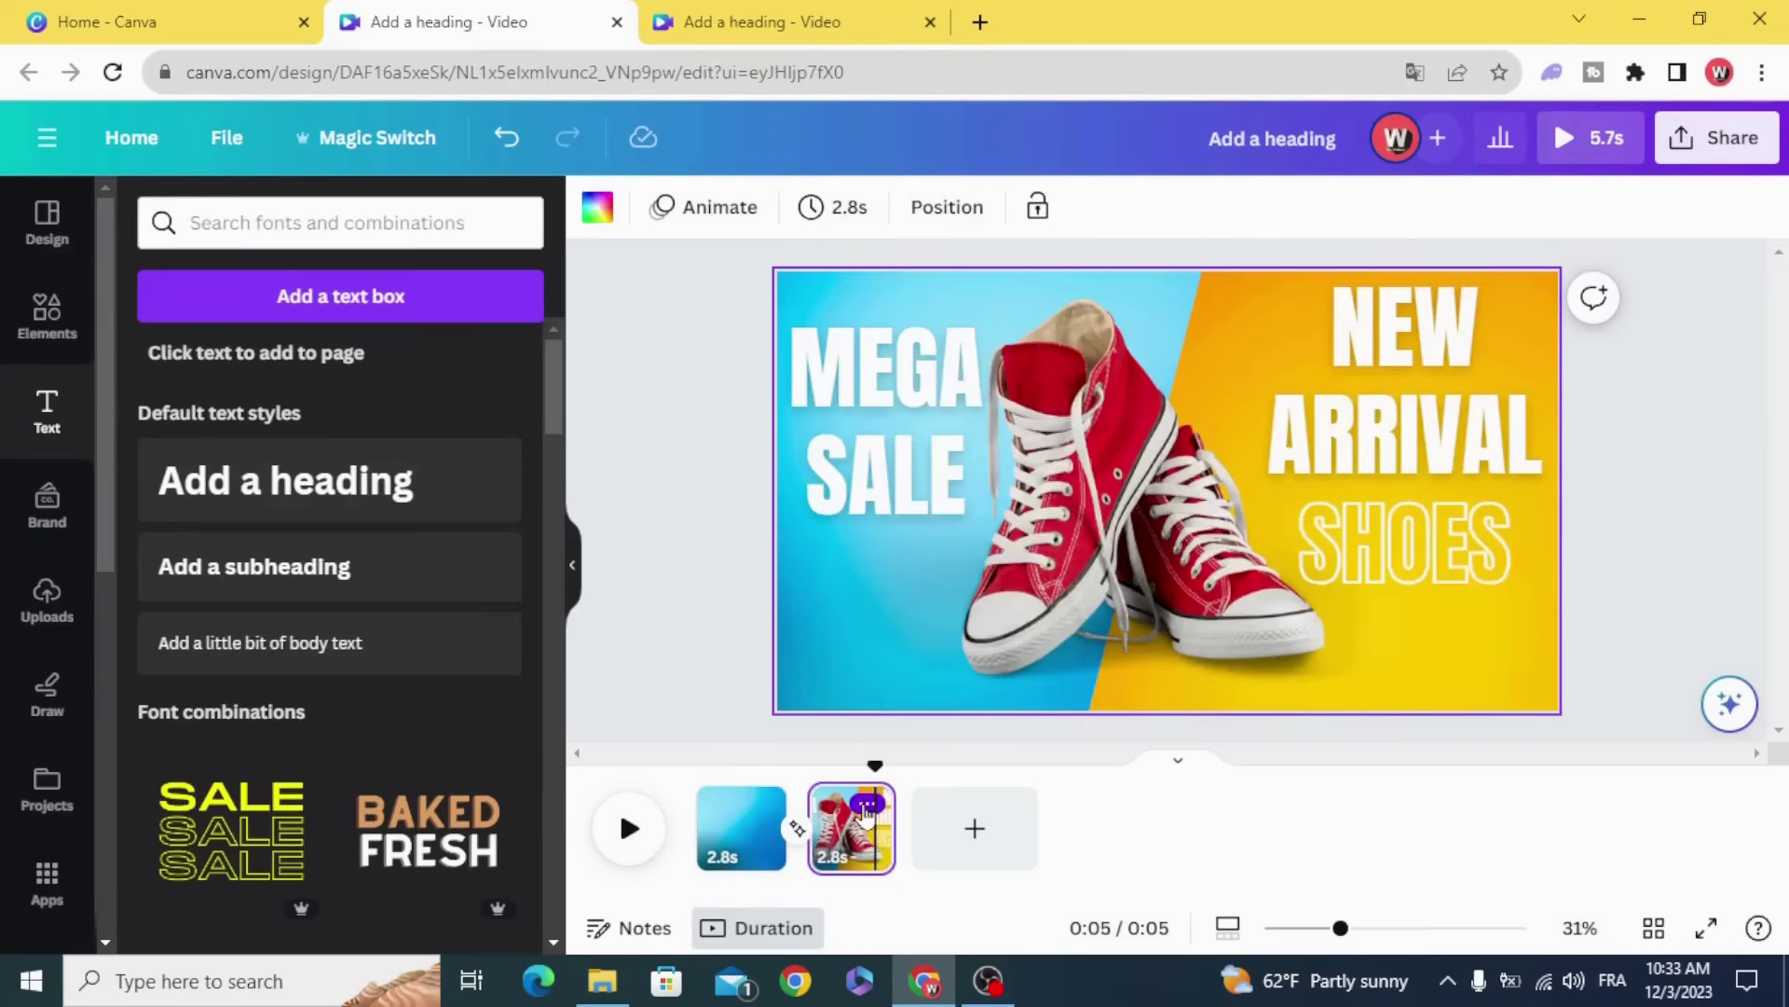
click(867, 806)
click(922, 389)
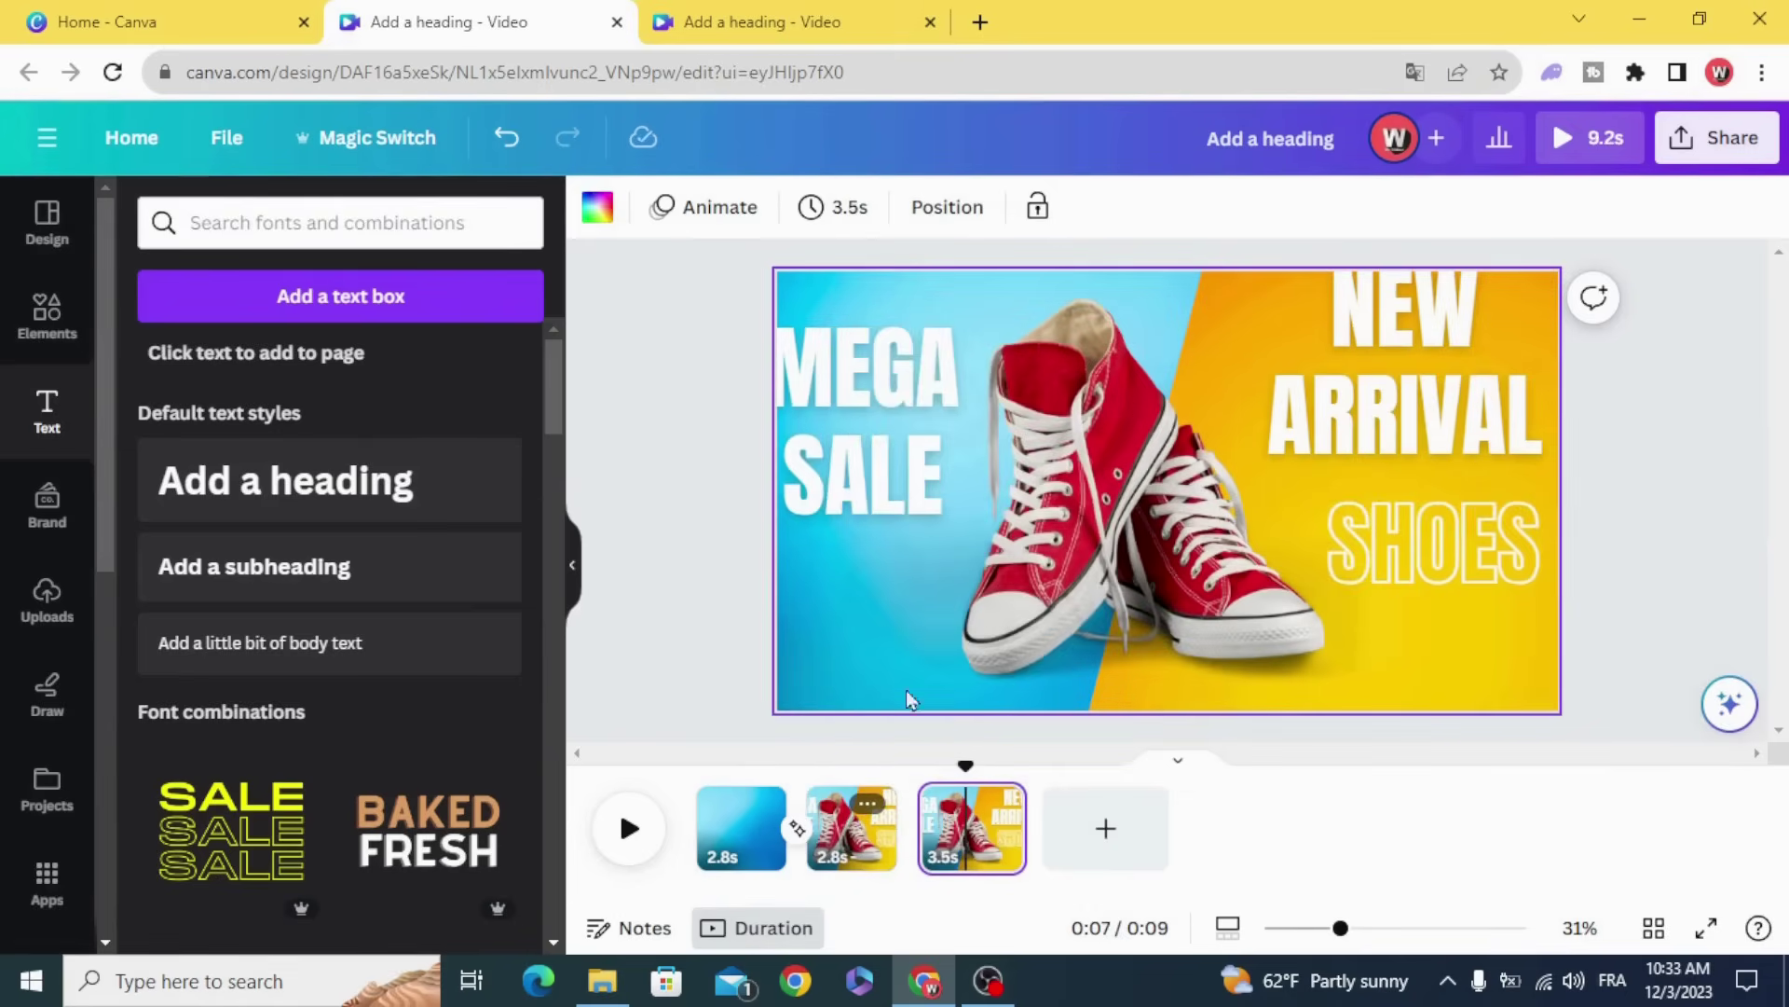
- Delete the MEGA SALE, NEW ARRIVAL and SHOES headings from the third page
click(932, 508)
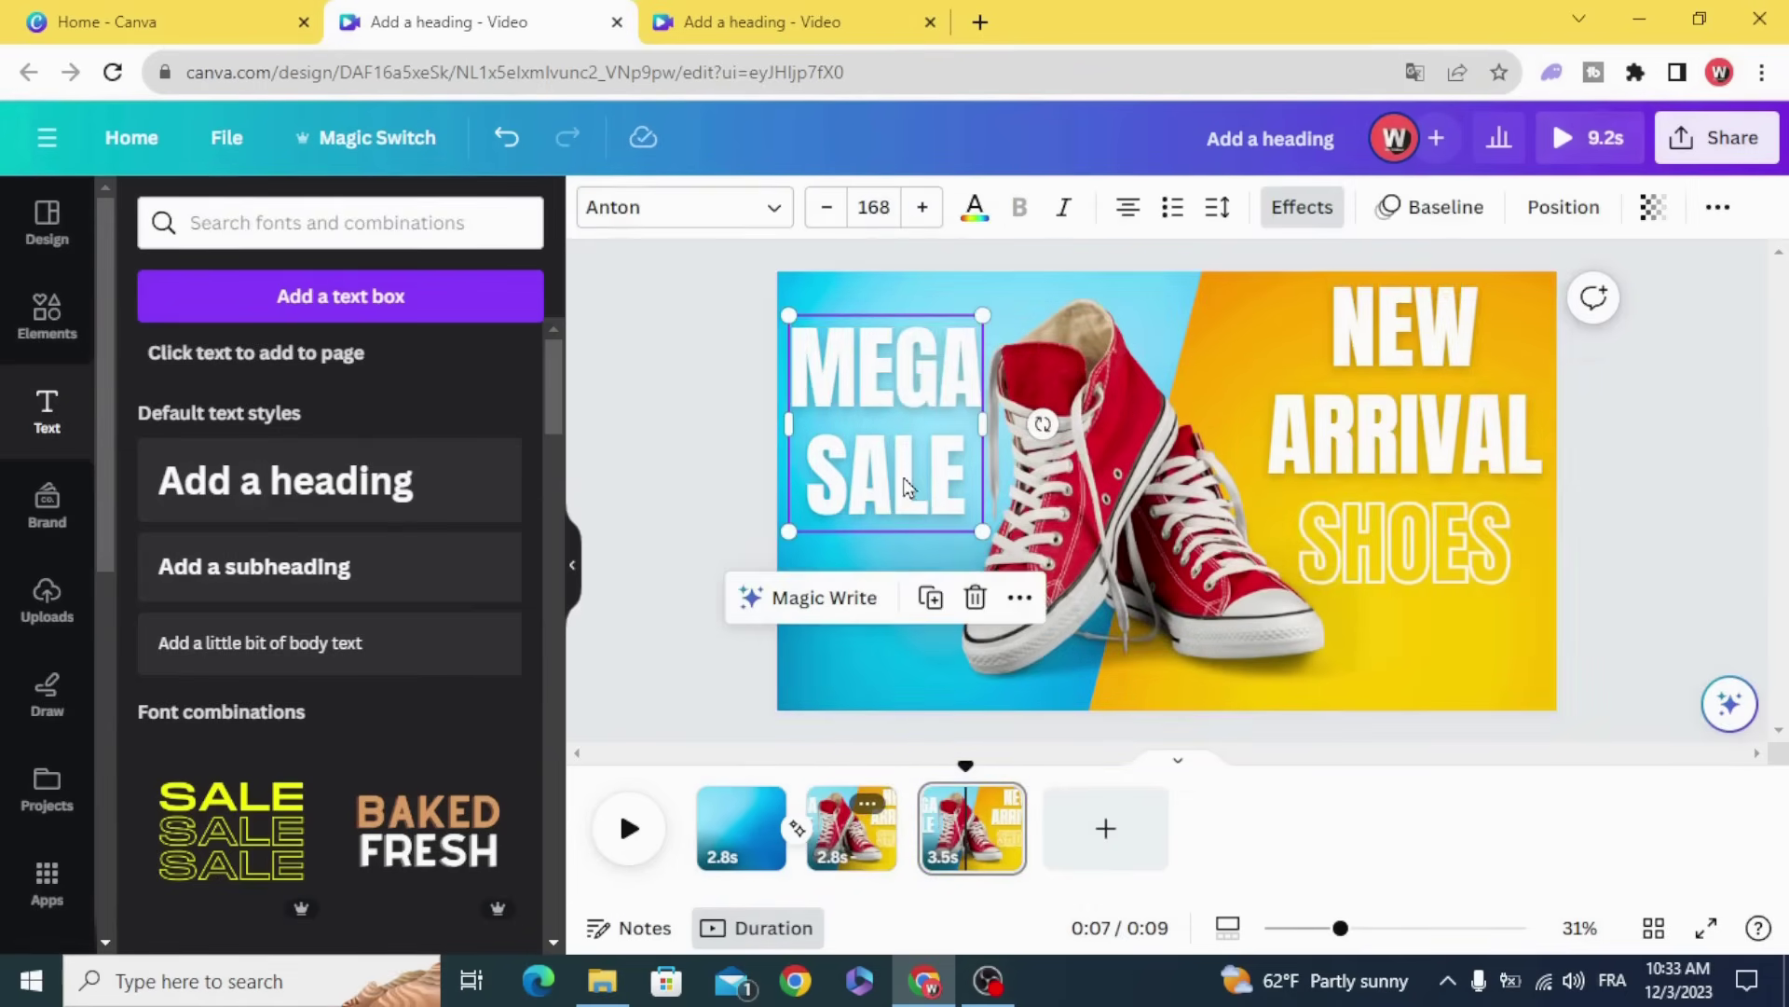
click(975, 598)
click(1414, 434)
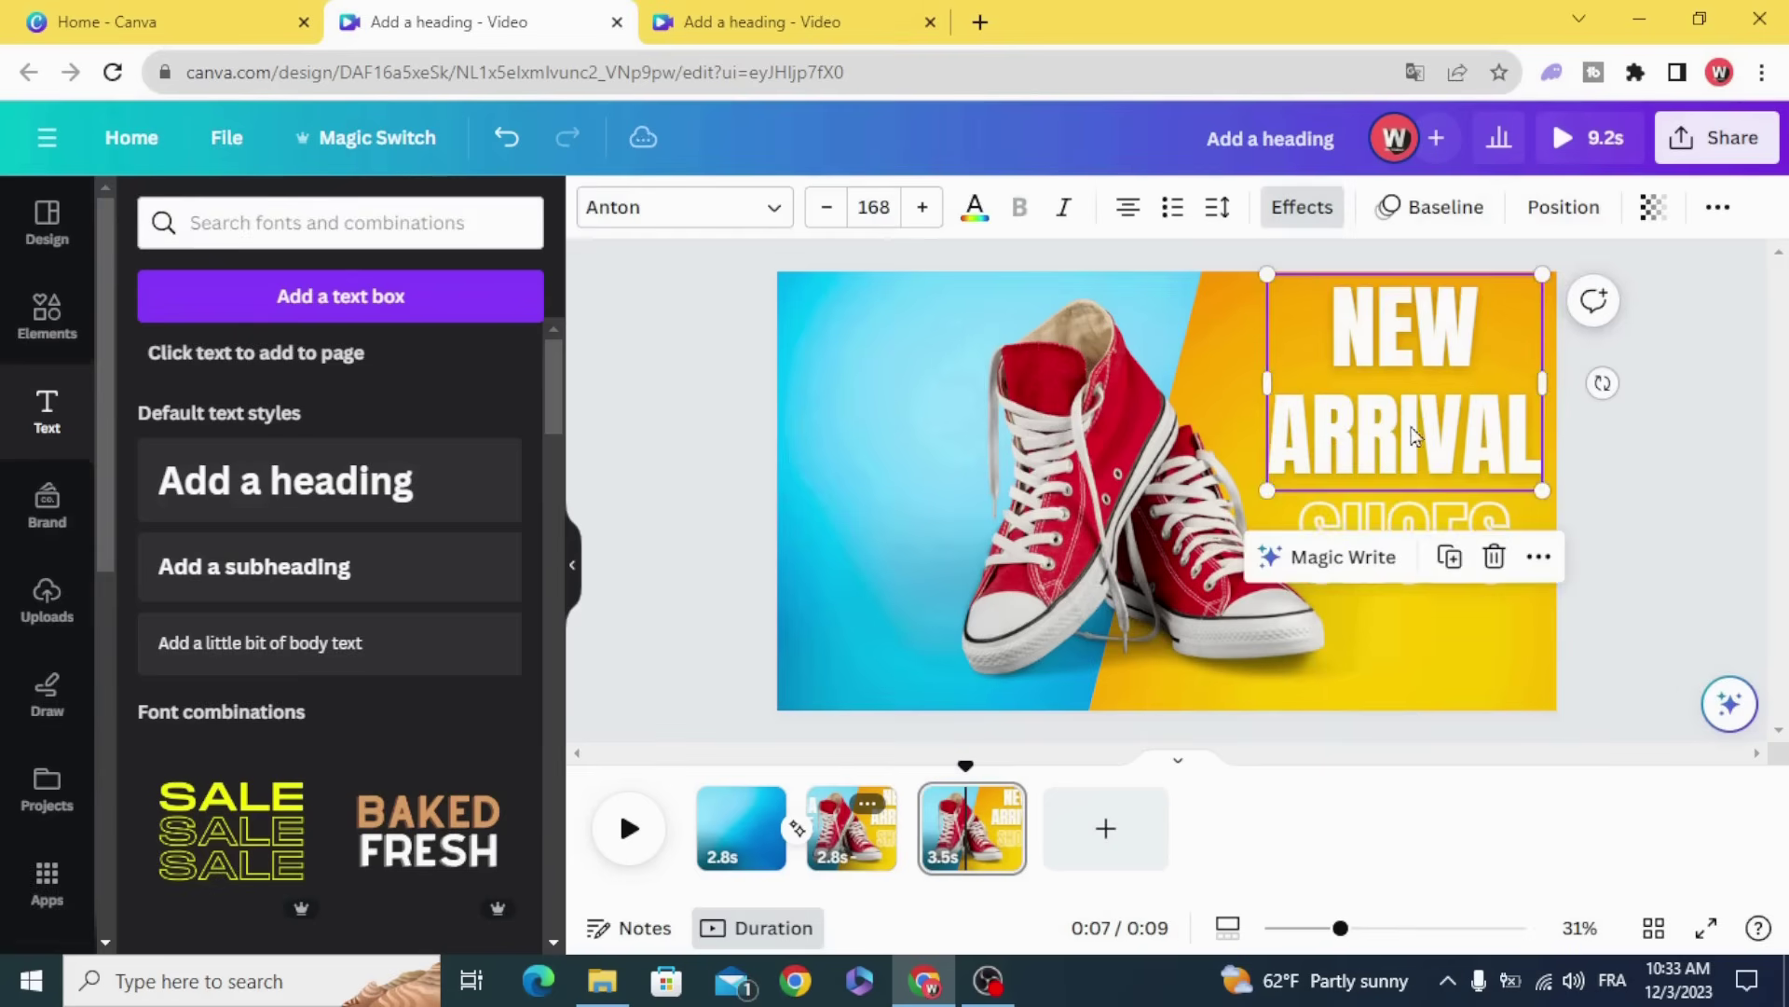
click(1494, 557)
click(1458, 548)
click(1493, 428)
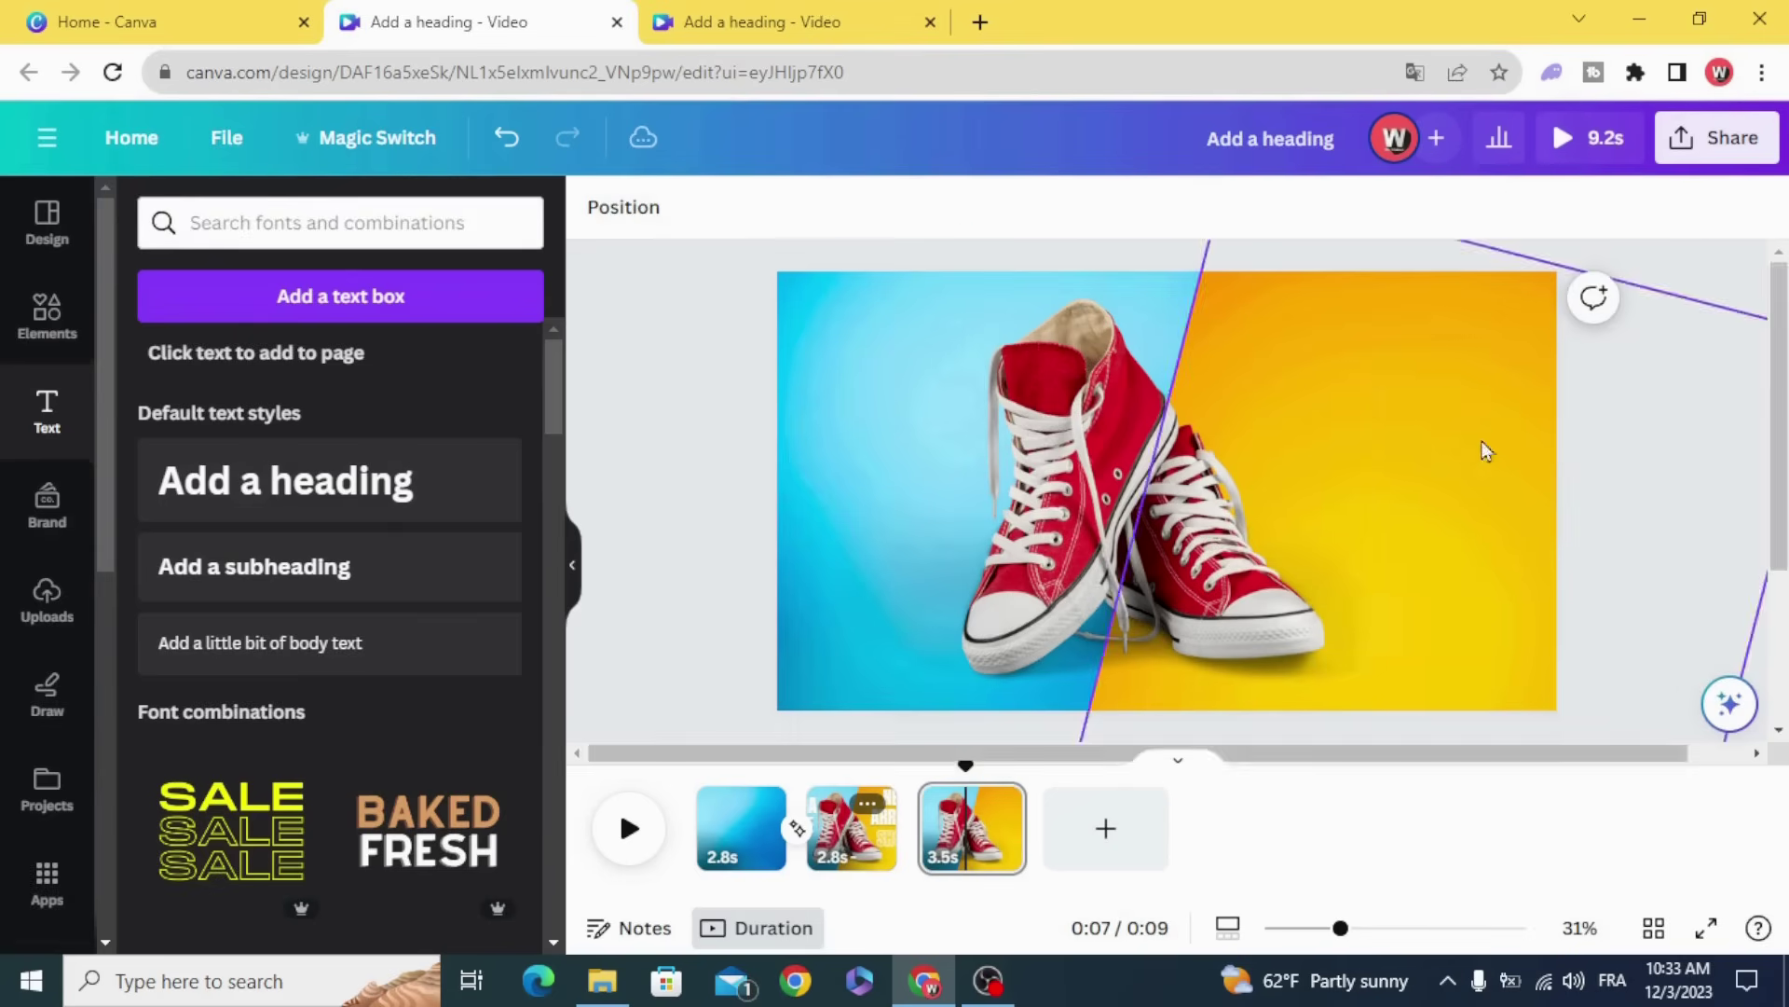
- Enlarge the sneakers on the third page and shift them leftward so mainly one shoe fills the left half
click(1219, 536)
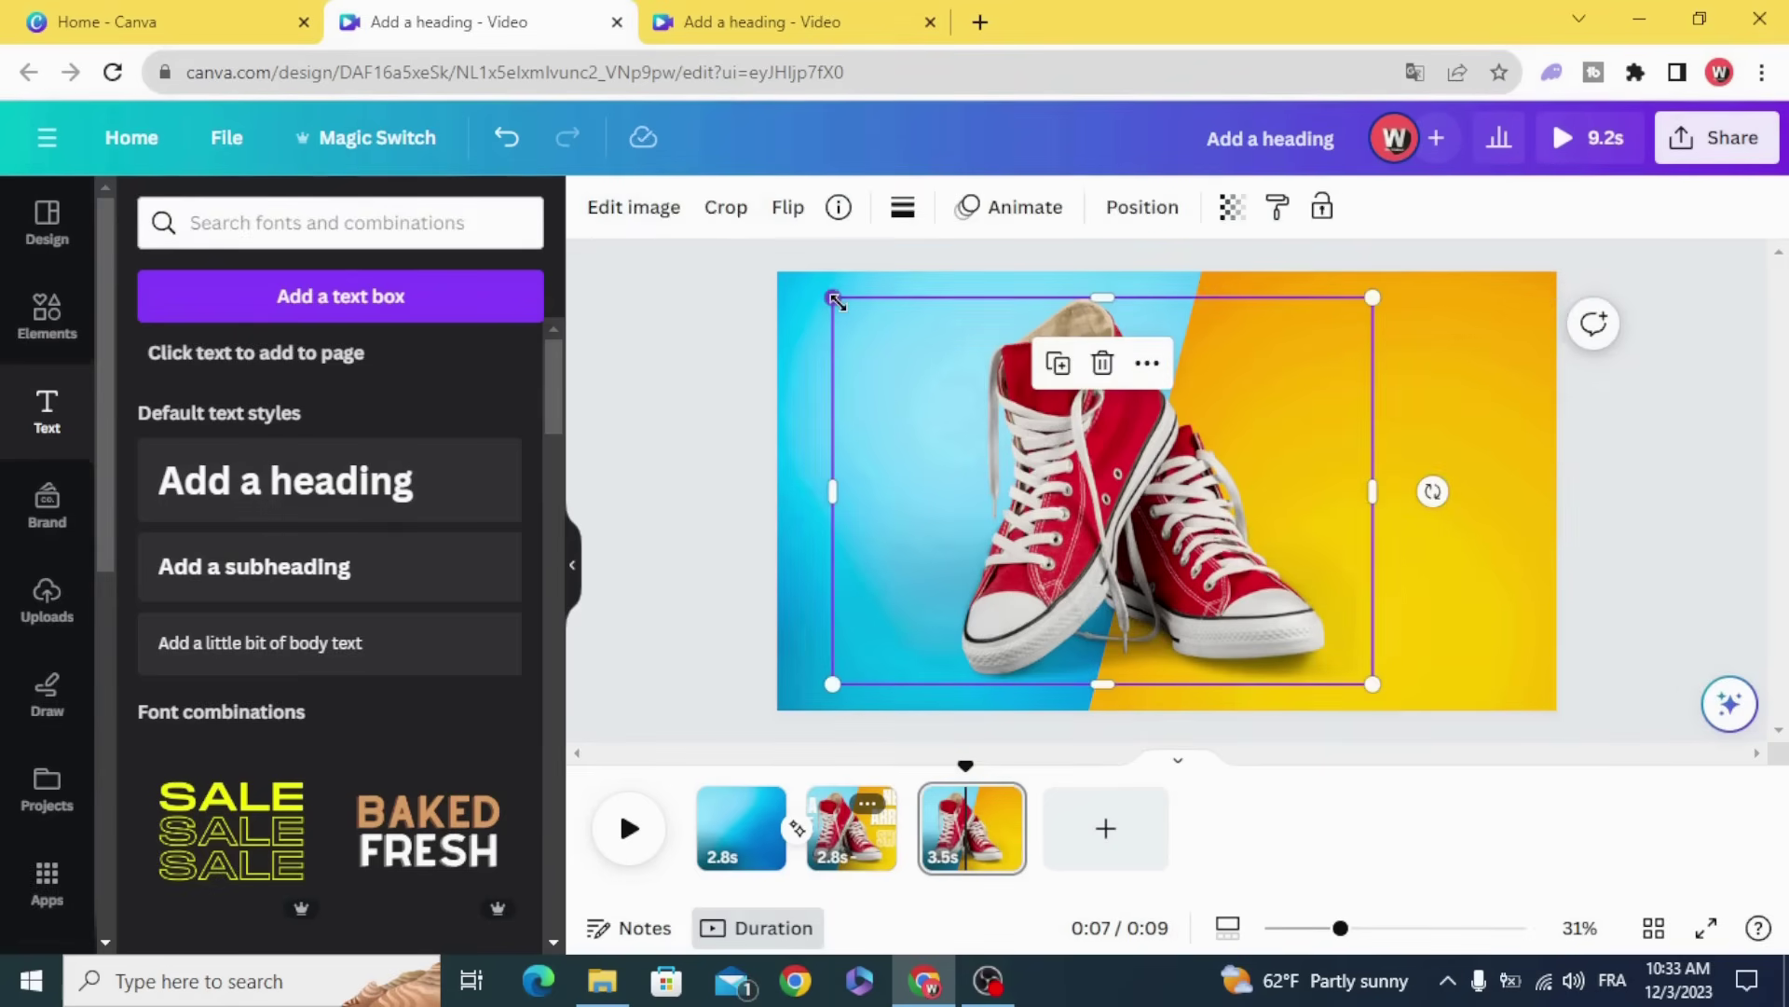
drag(836, 301, 508, 142)
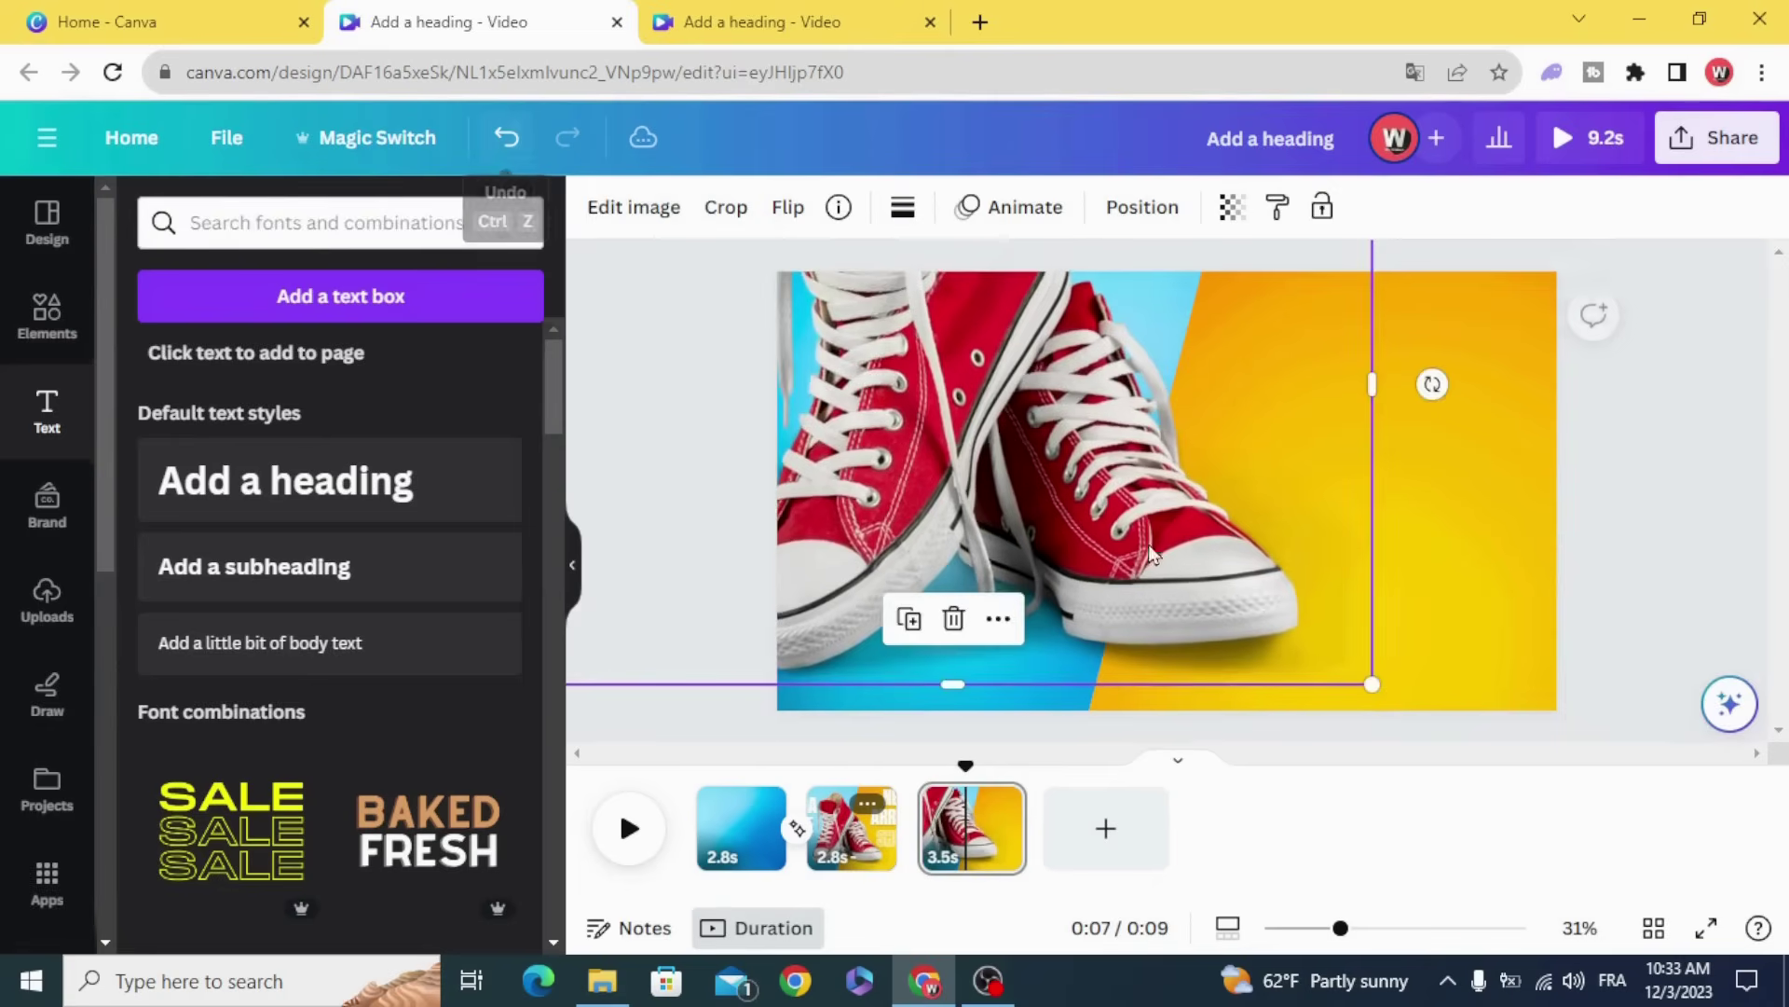
drag(1152, 555, 981, 600)
- Move the third page's slanted yellow panel off the right edge so the blue background fills the page
click(1342, 569)
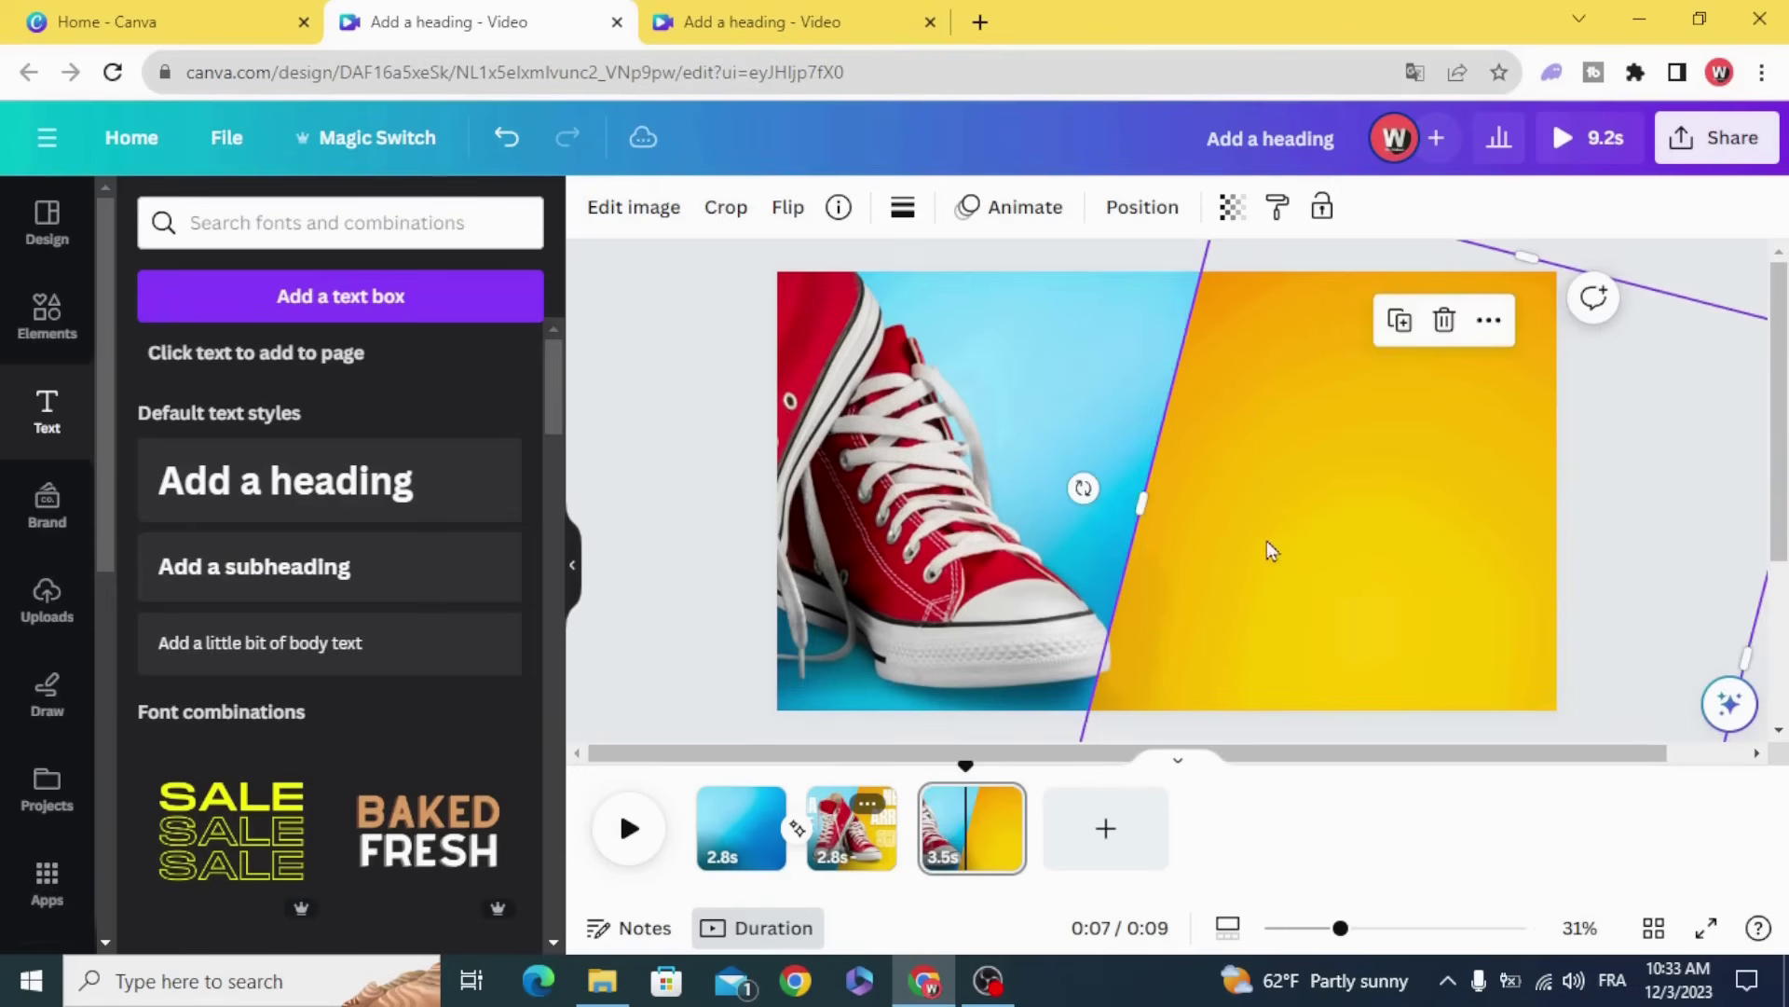
drag(1267, 542, 1567, 710)
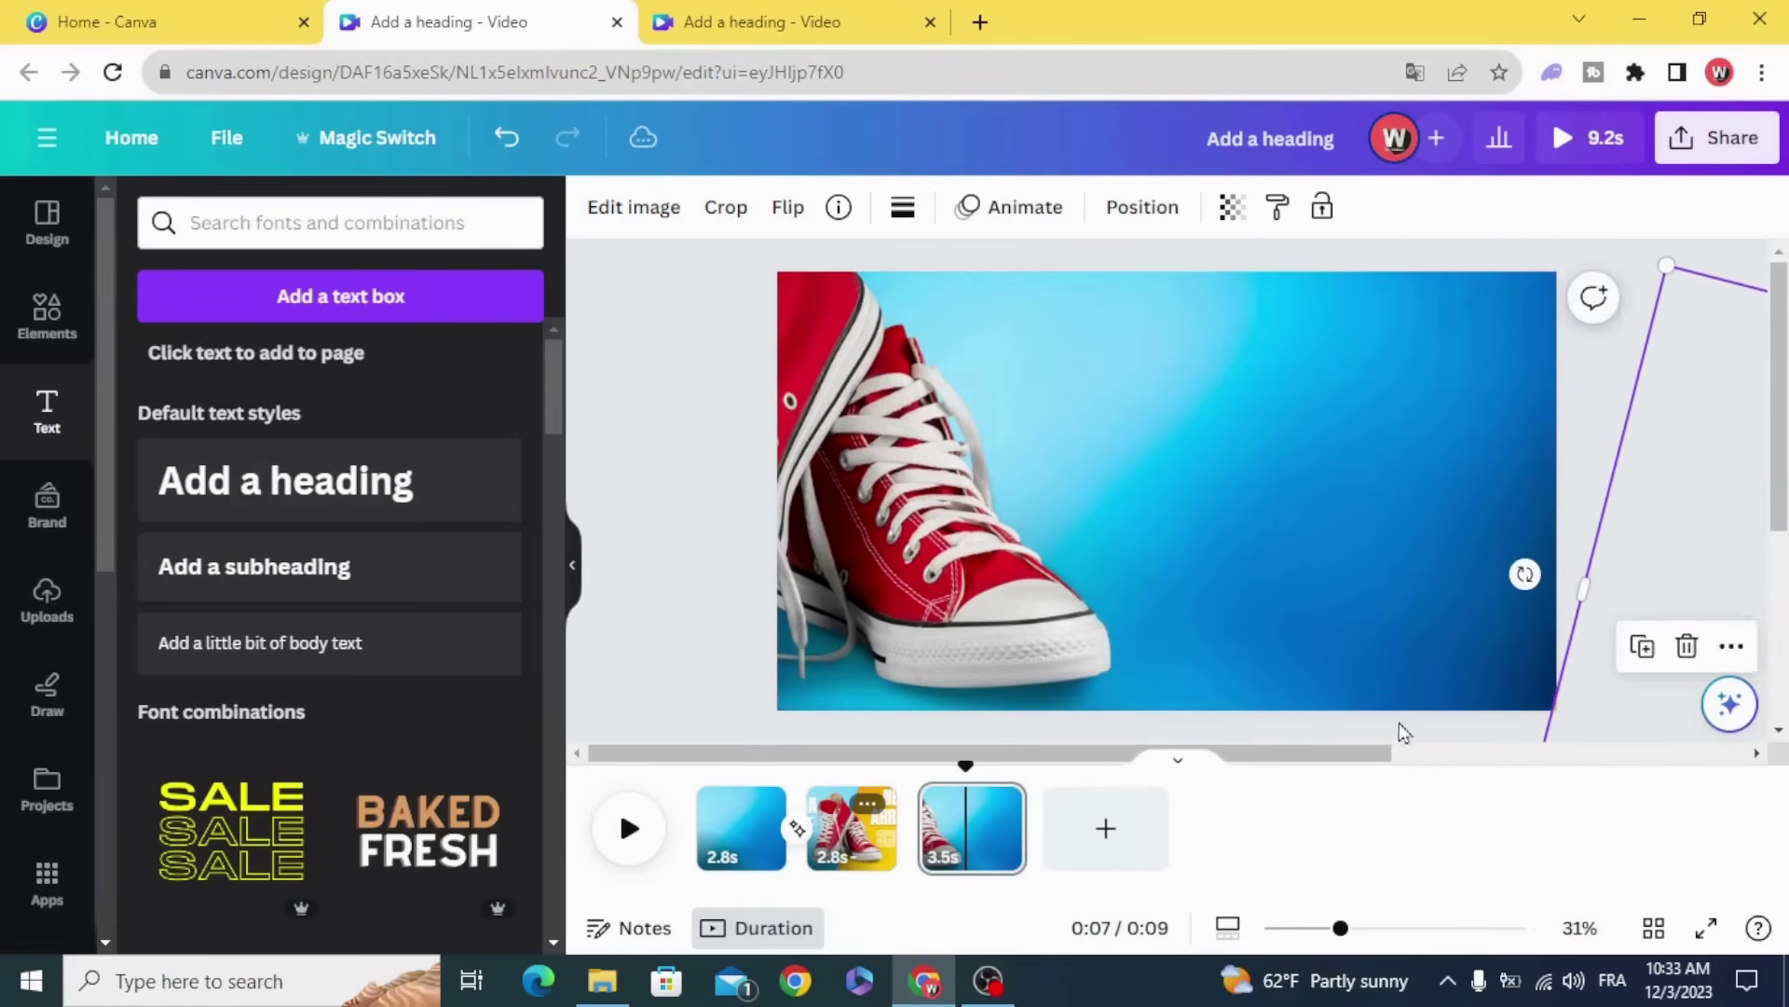
click(705, 548)
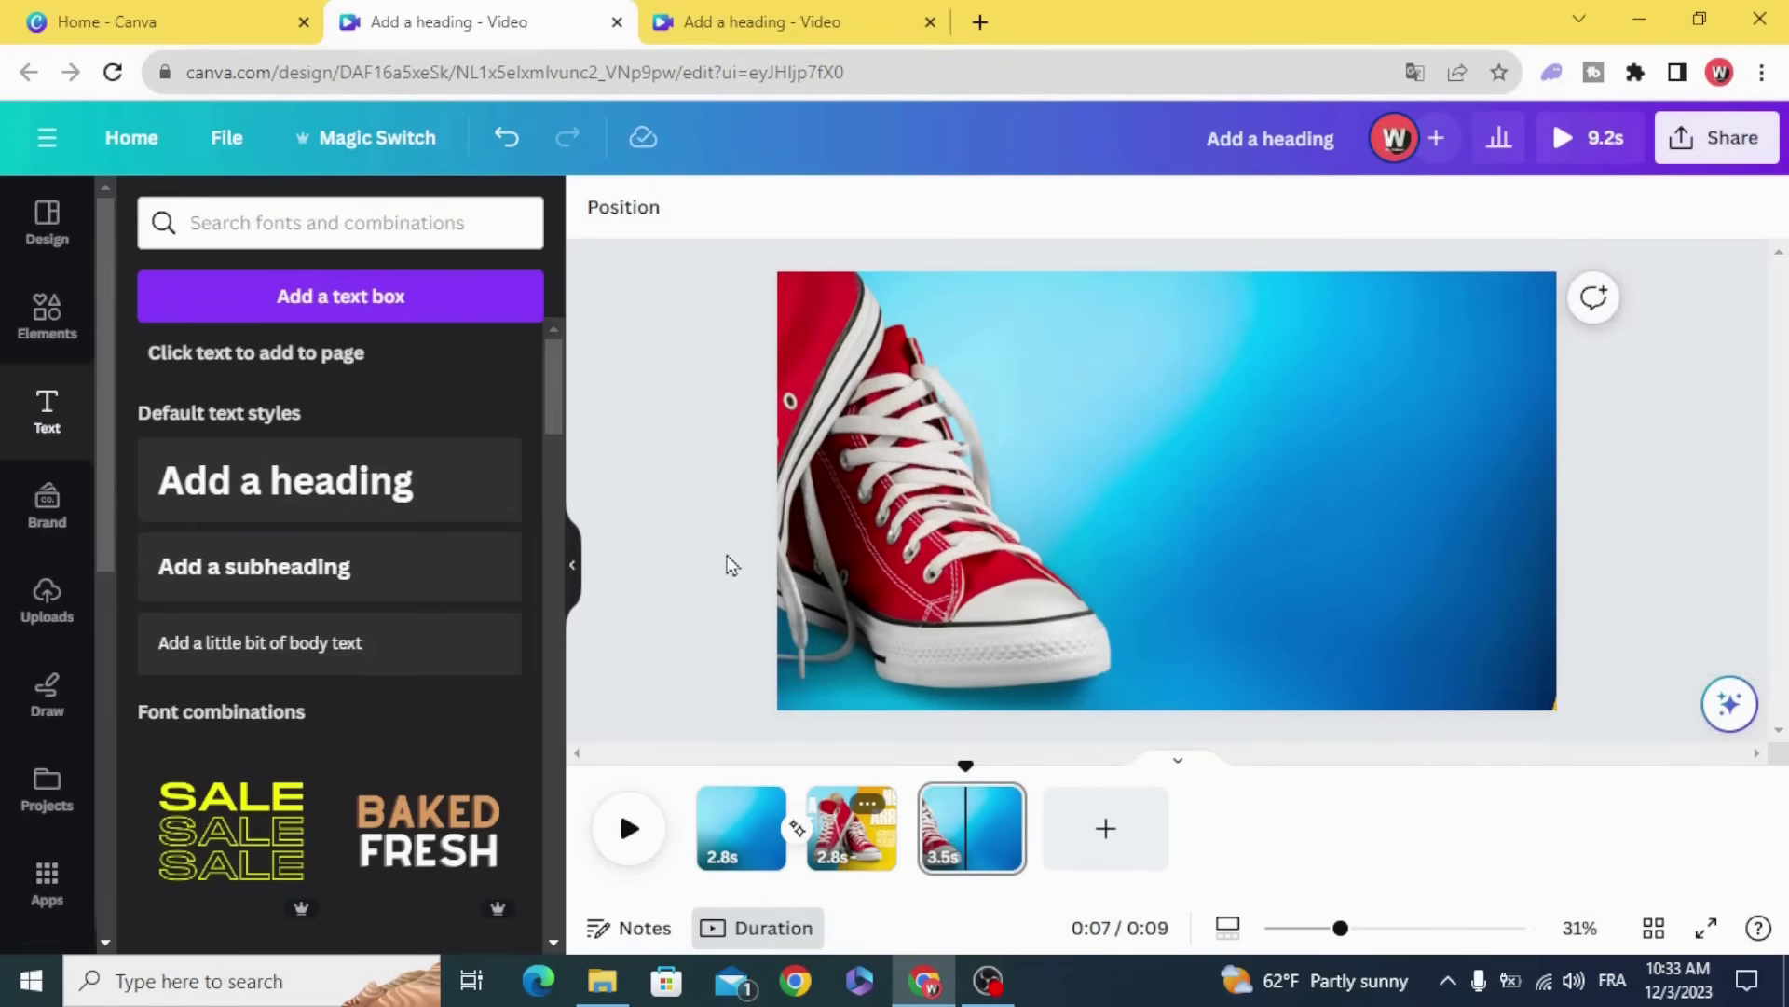
- Add a blank fourth page and insert a circle shape on it
click(1091, 836)
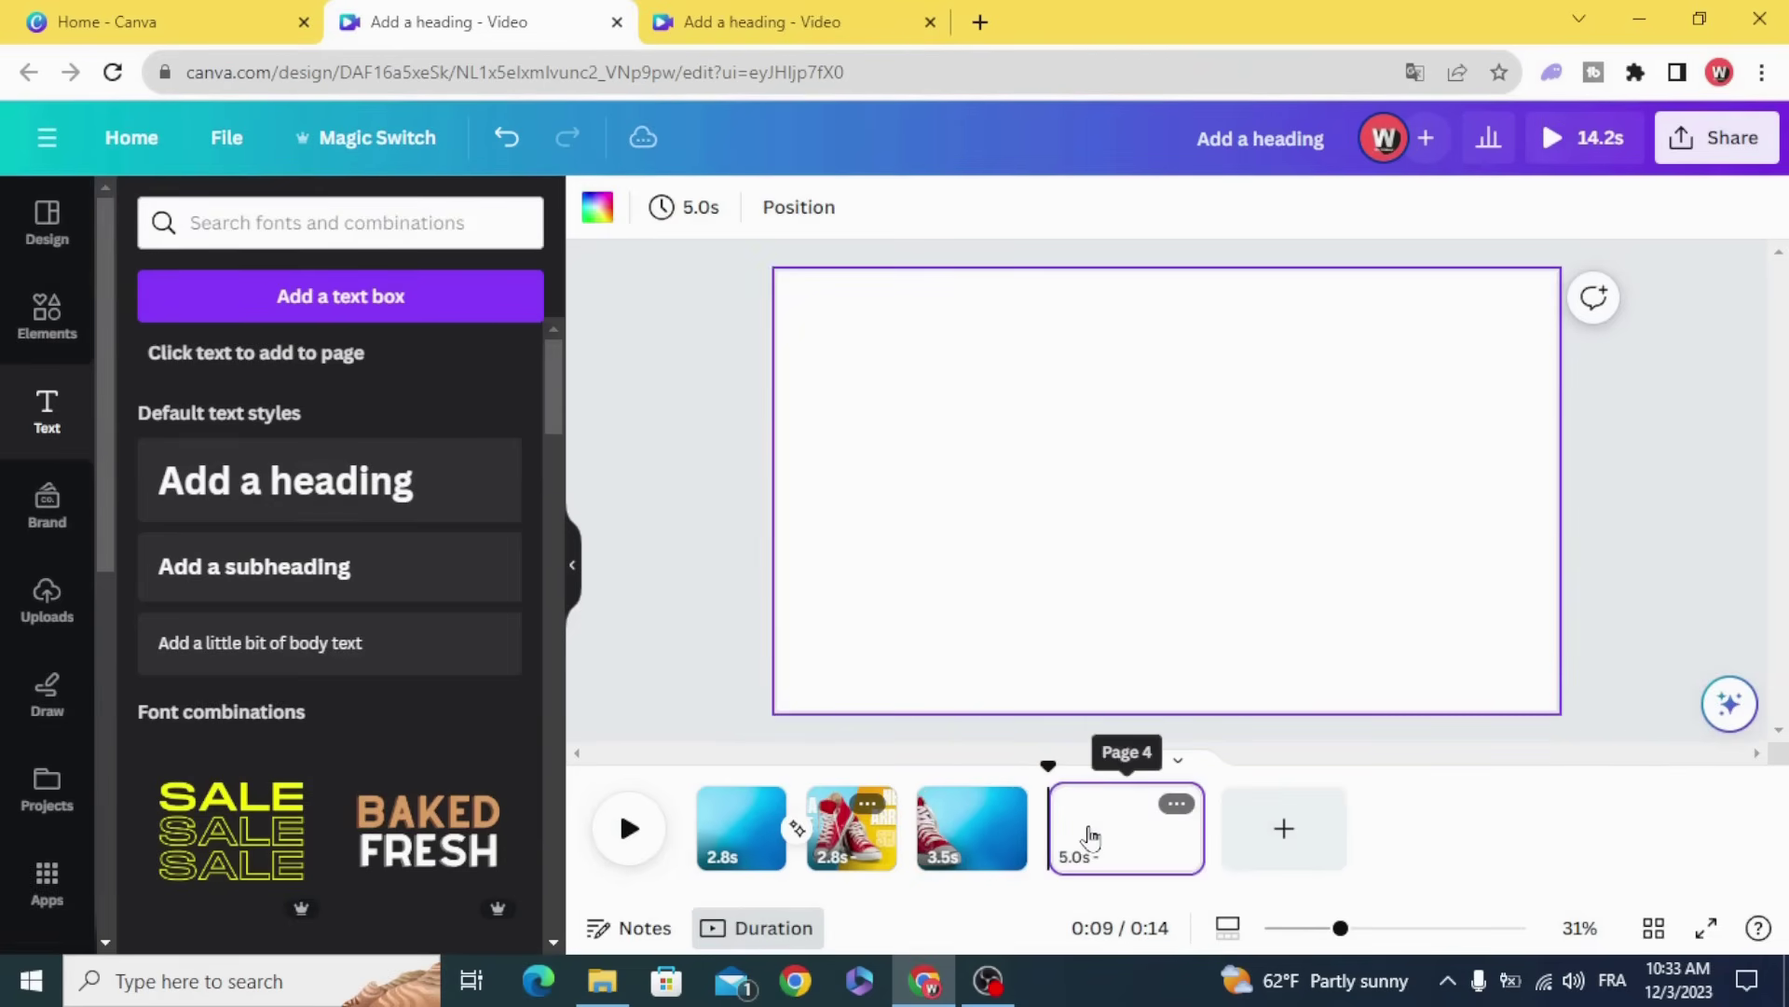
click(51, 317)
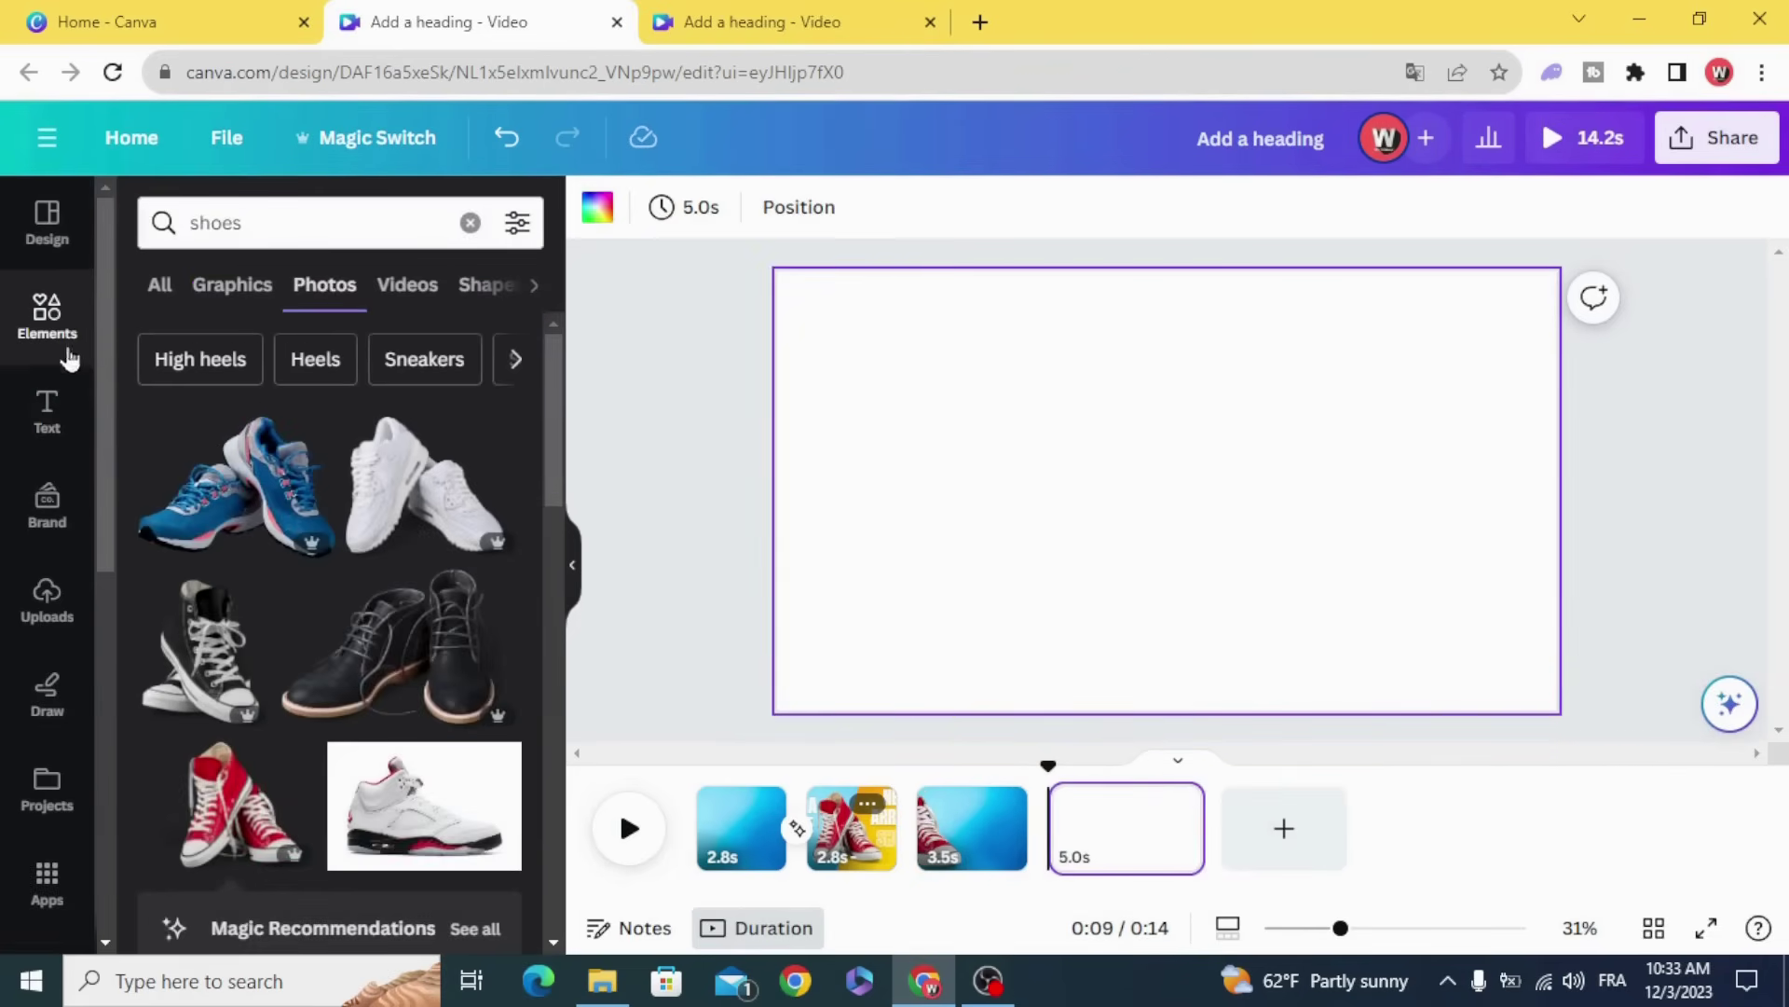
click(469, 224)
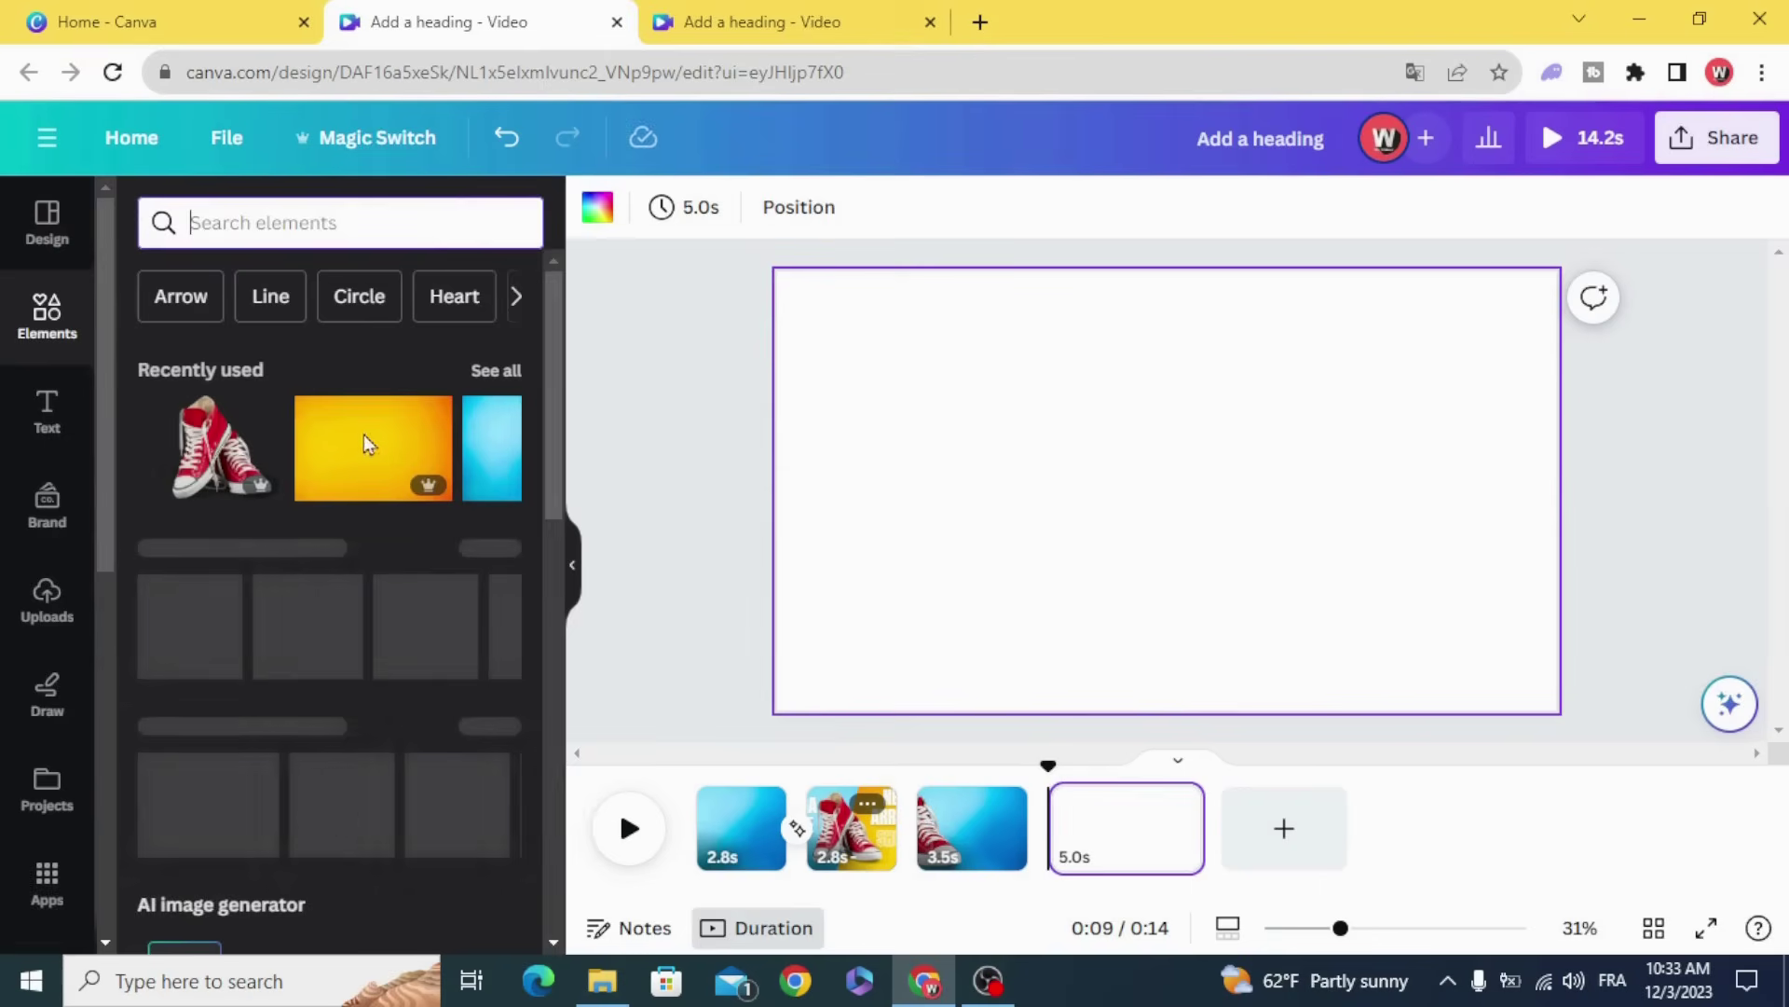
click(488, 616)
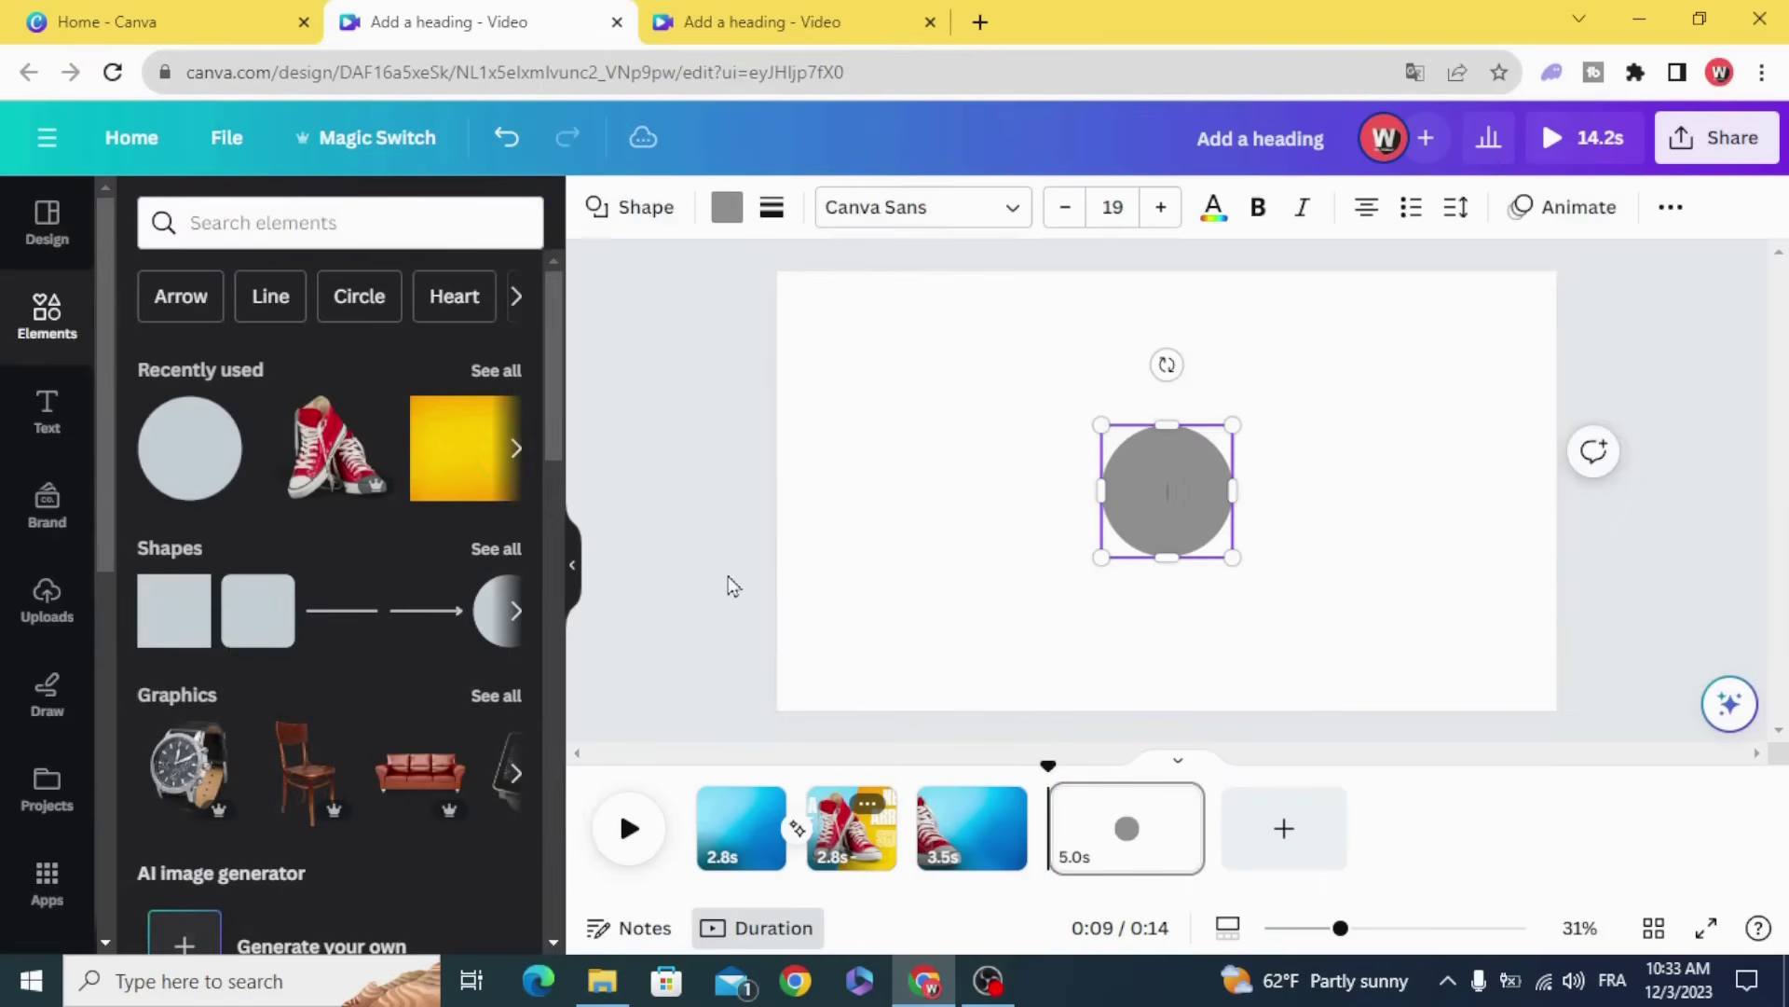
- Enlarge the circle to about two thirds of the page height and center it on the fourth page
click(847, 555)
drag(1134, 471, 1288, 621)
drag(1094, 511, 1122, 524)
- Fill the circle with the solid pinkish-red color #FF004D
click(725, 207)
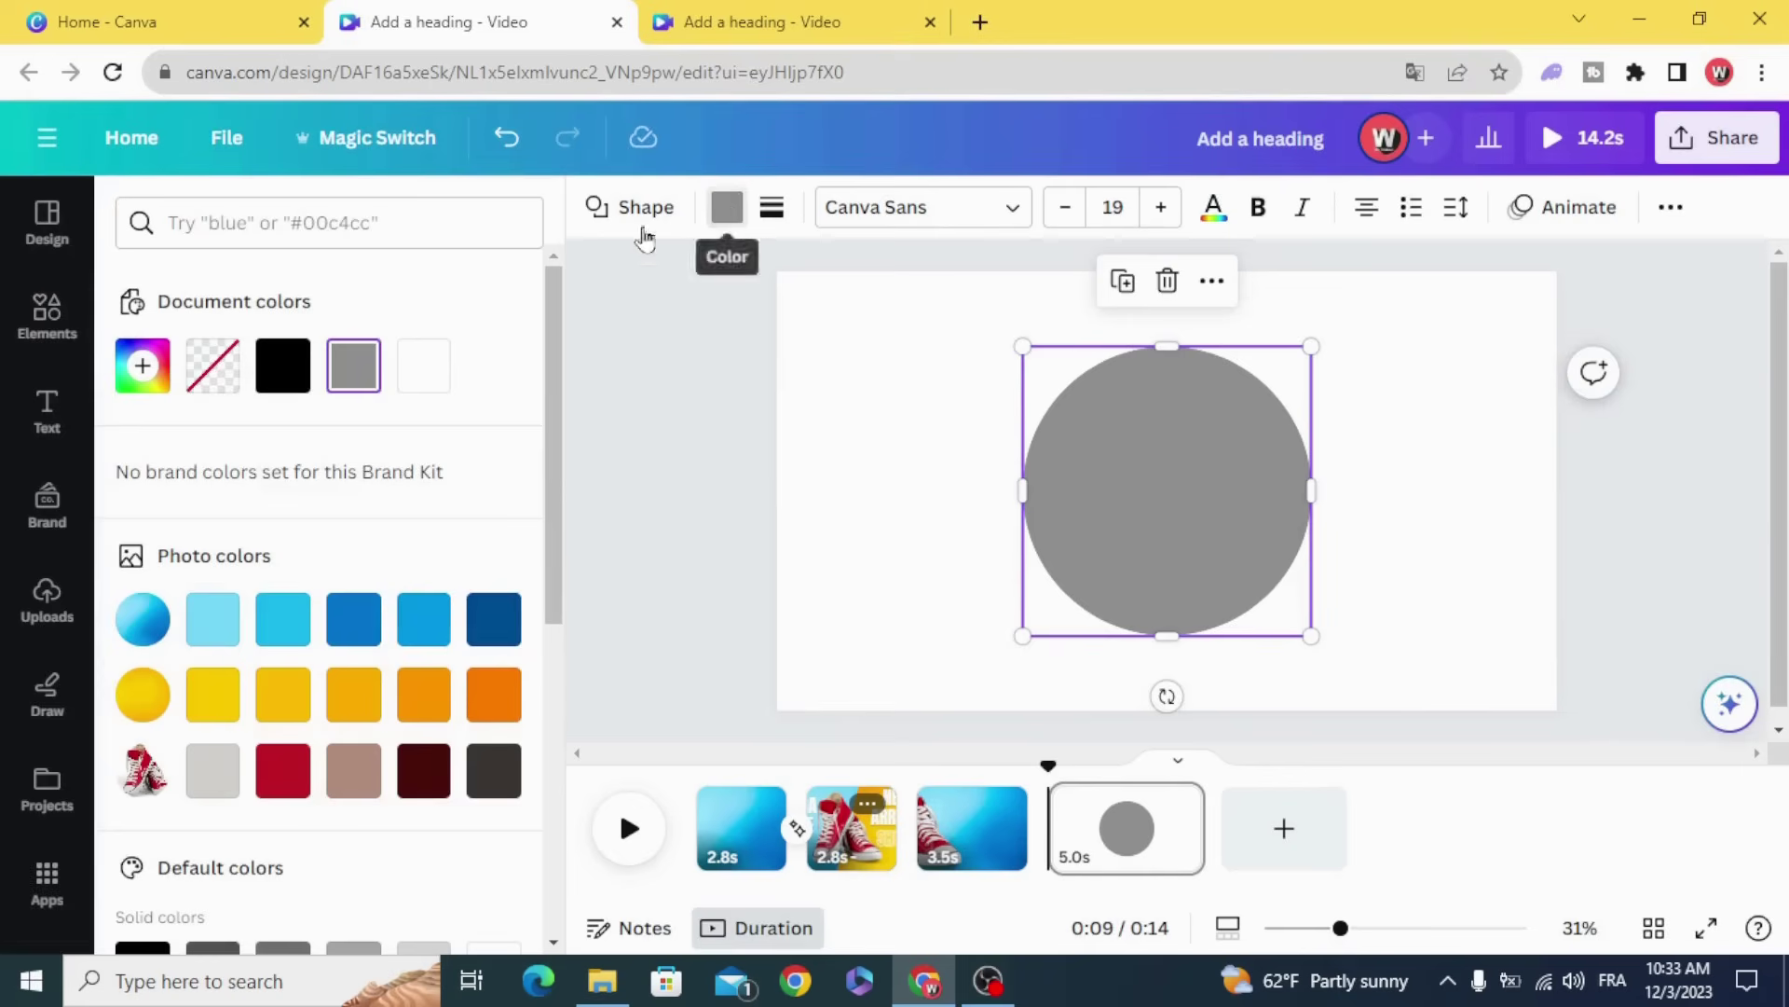
click(143, 366)
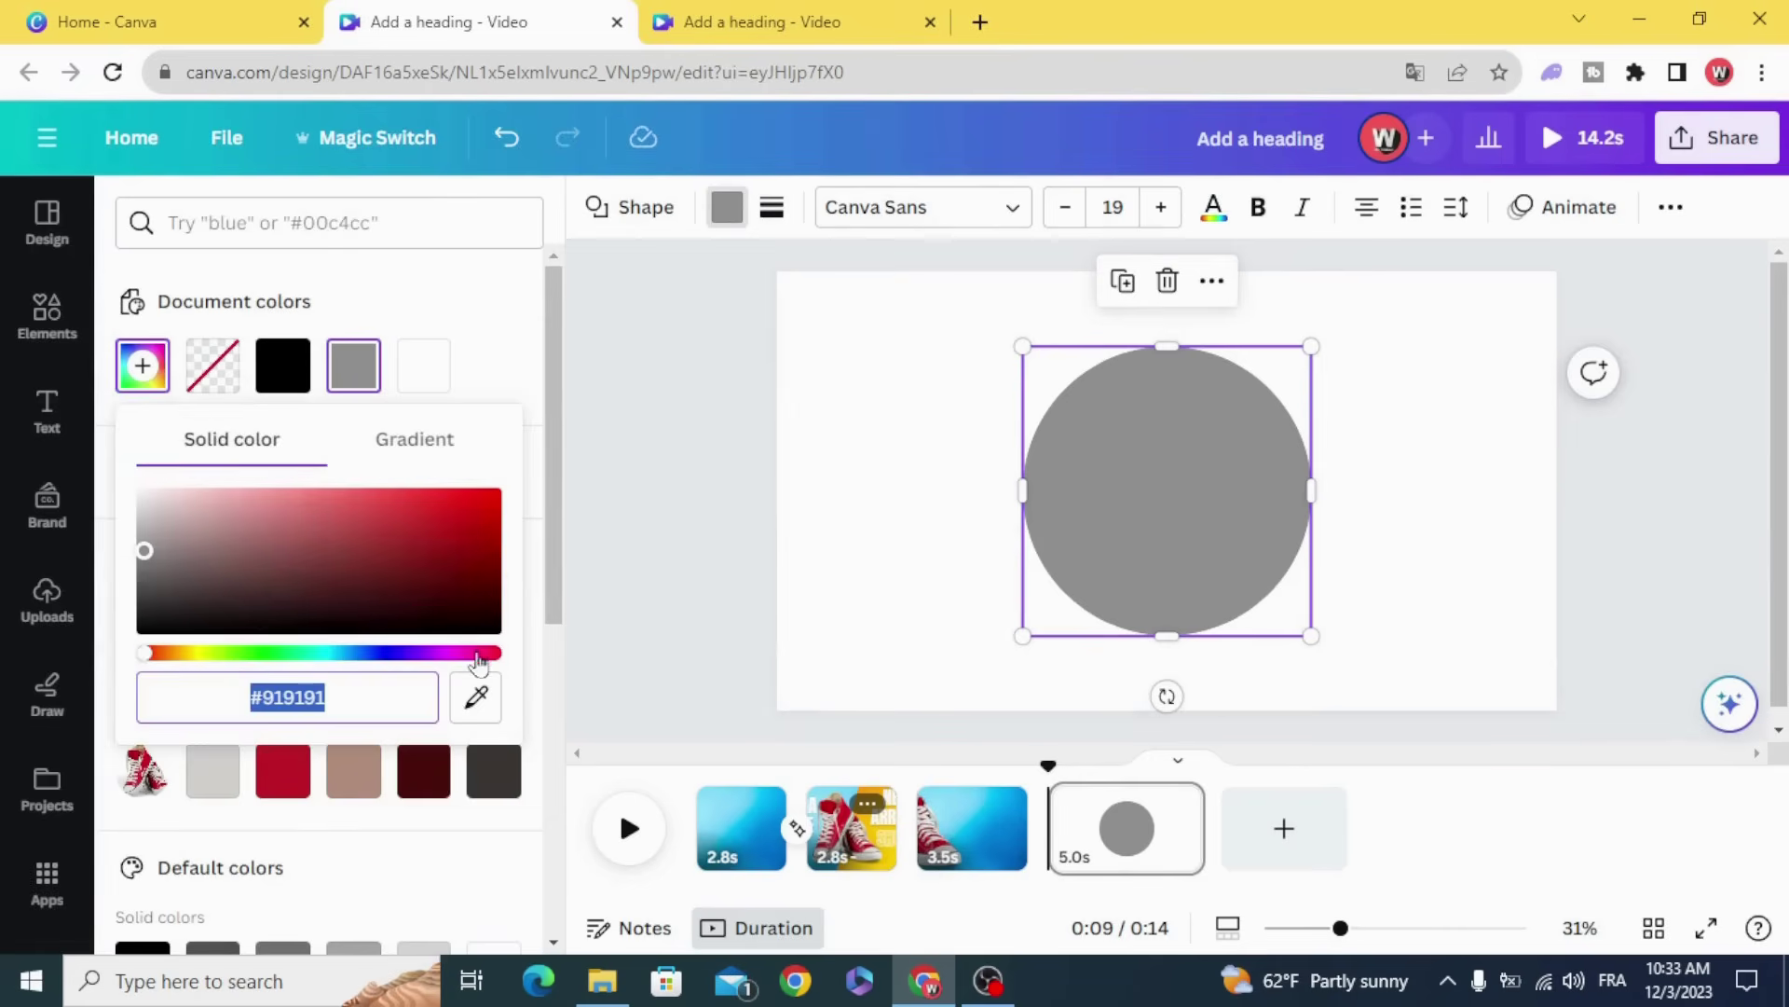
drag(453, 559, 566, 456)
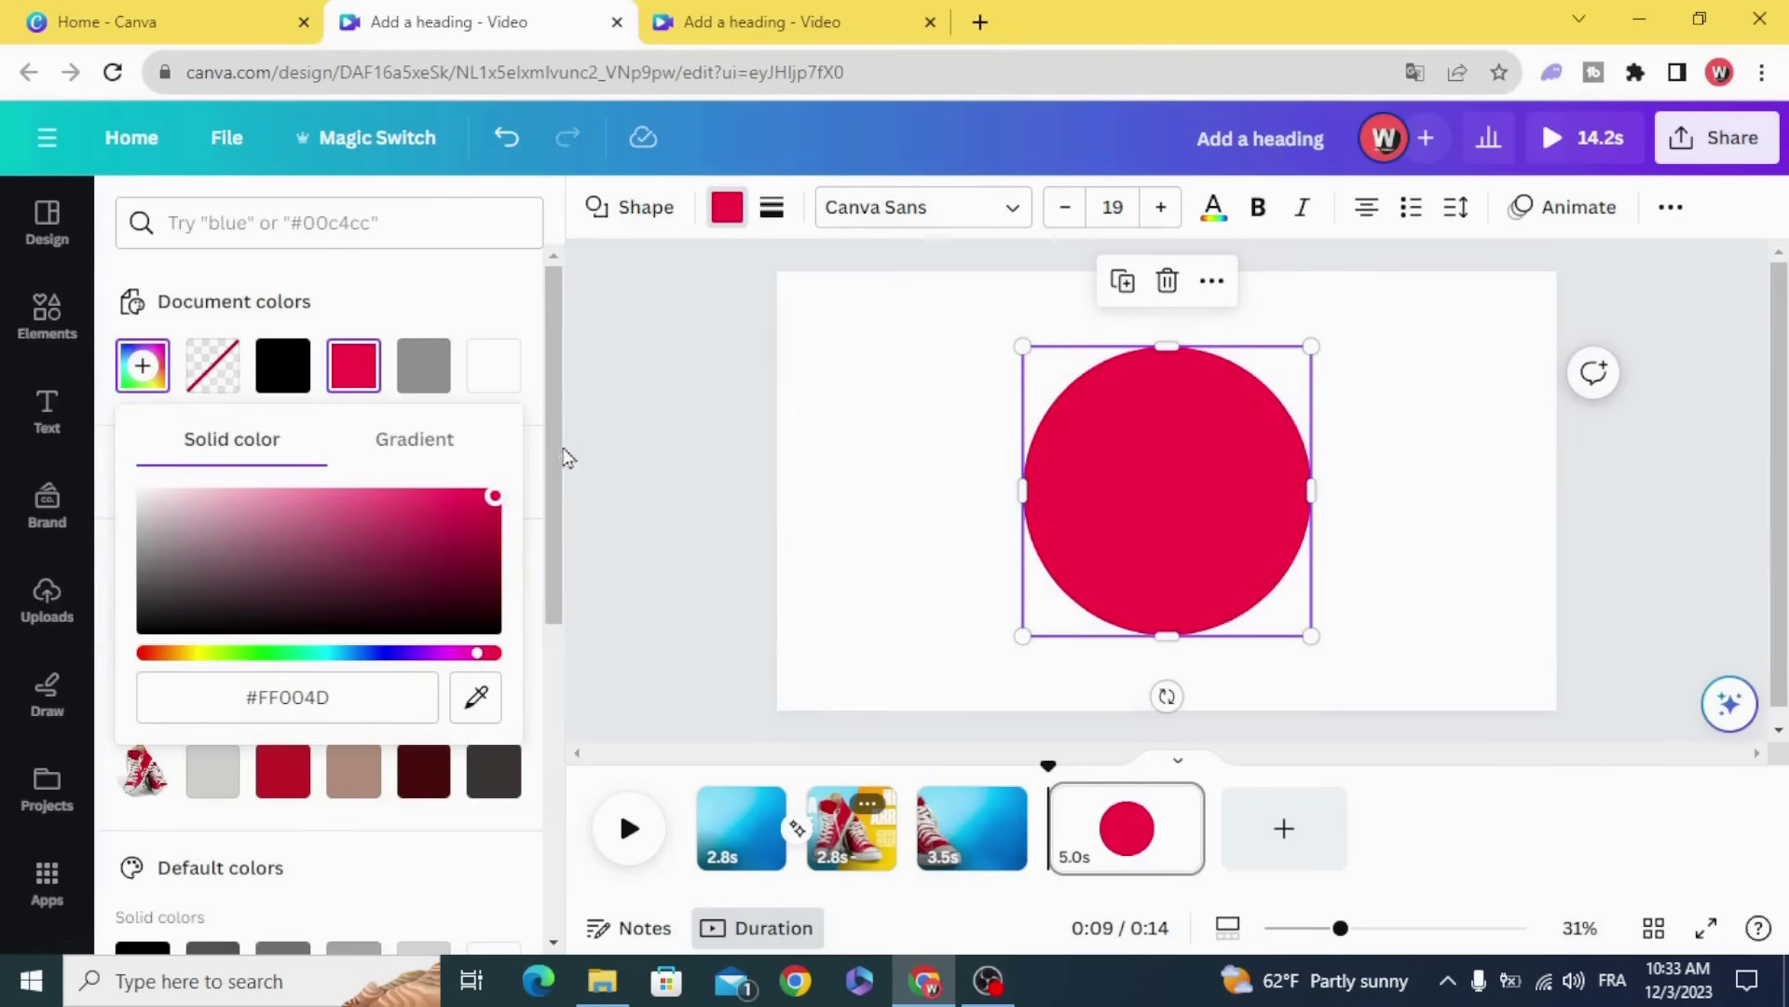
click(680, 413)
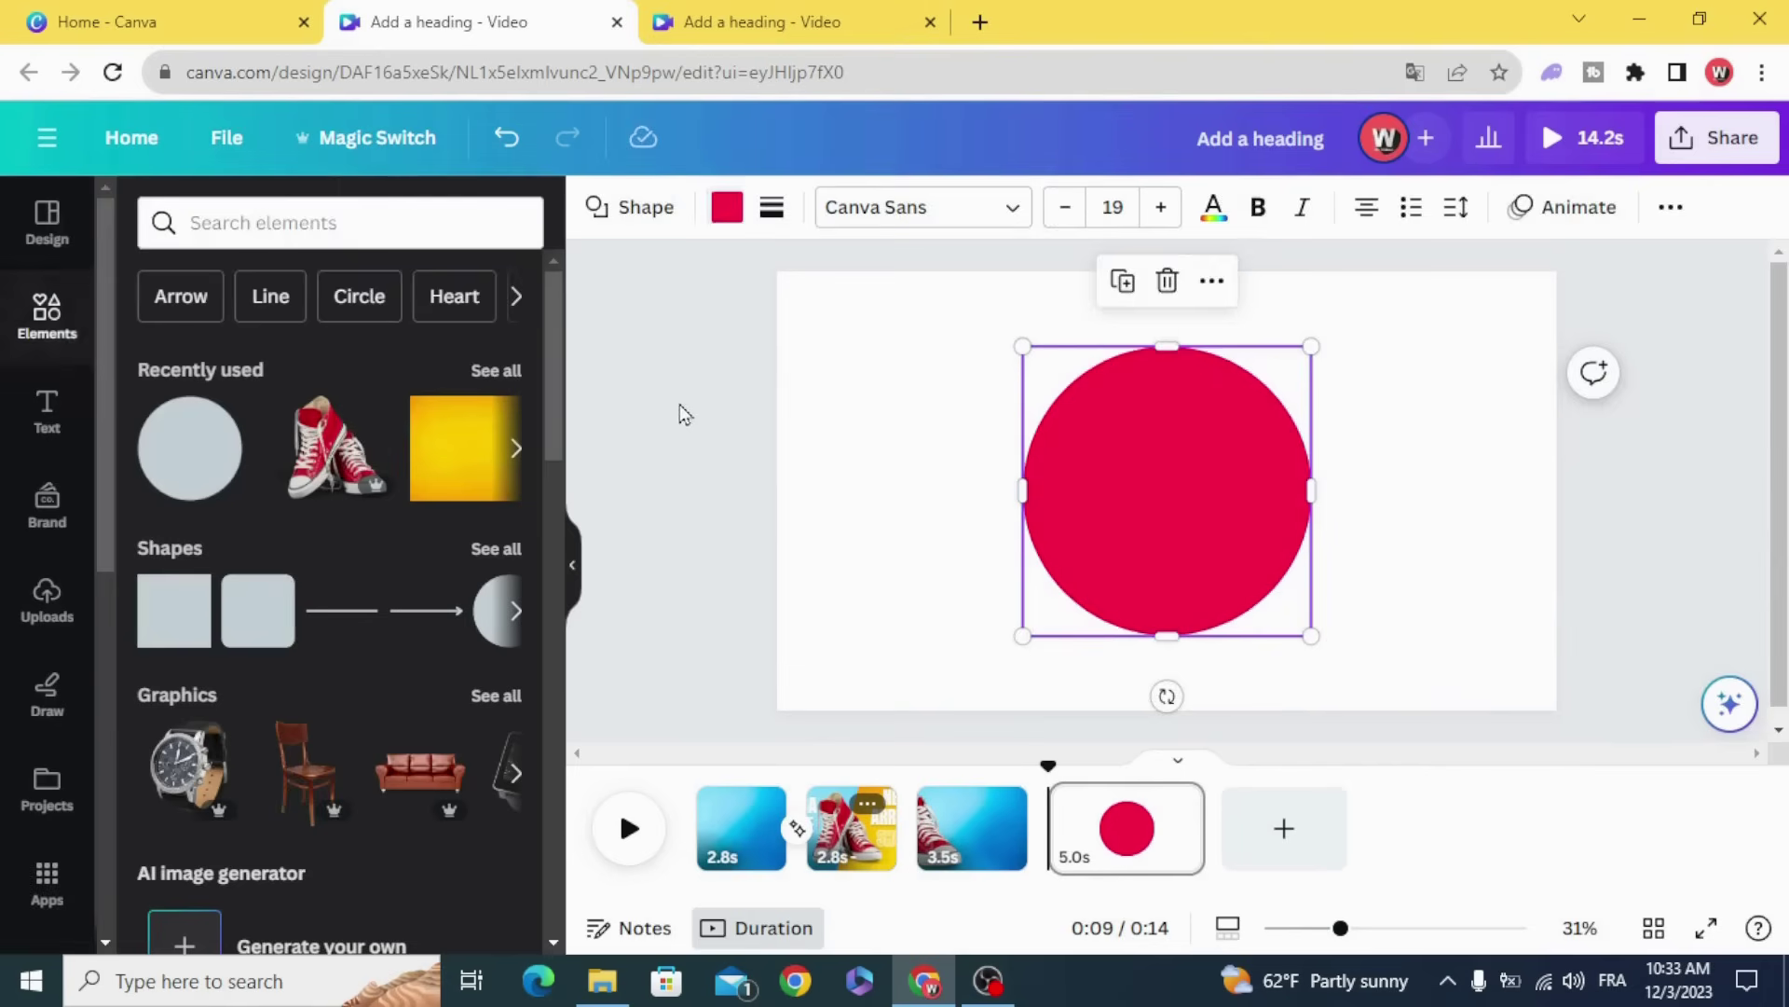
- Add a heading over the red circle reading "50%"
click(47, 410)
click(200, 496)
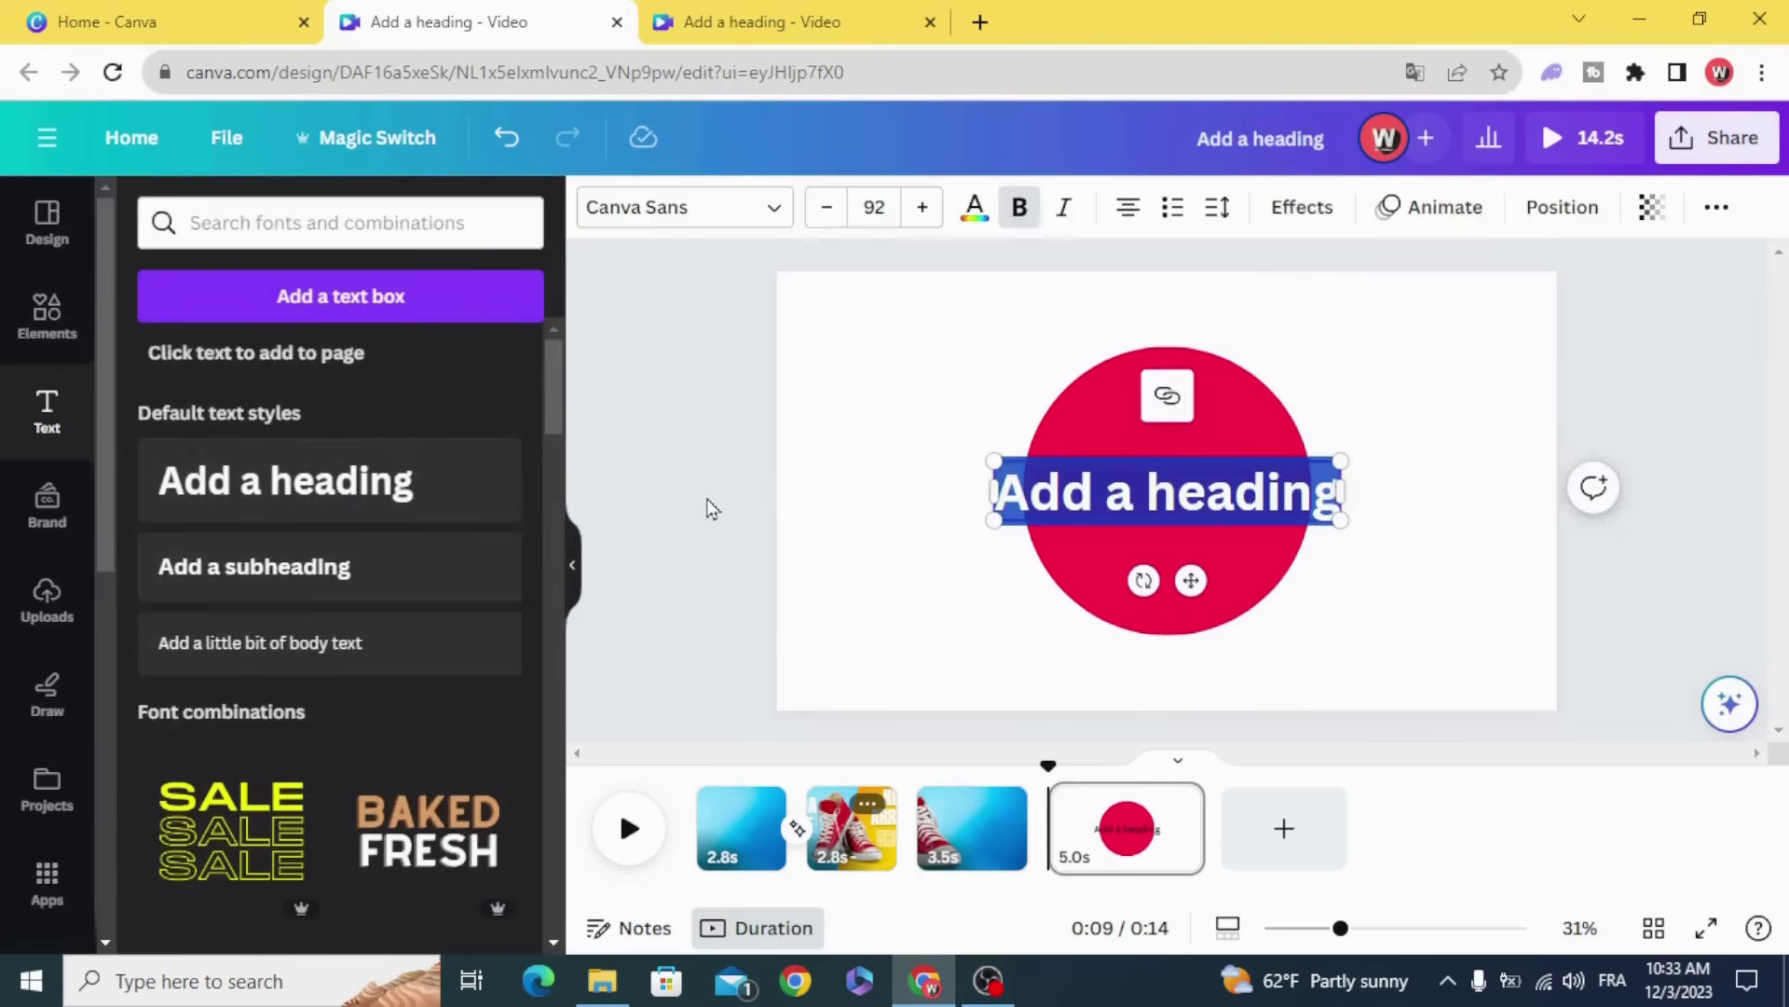
double_click(1096, 505)
text(50)
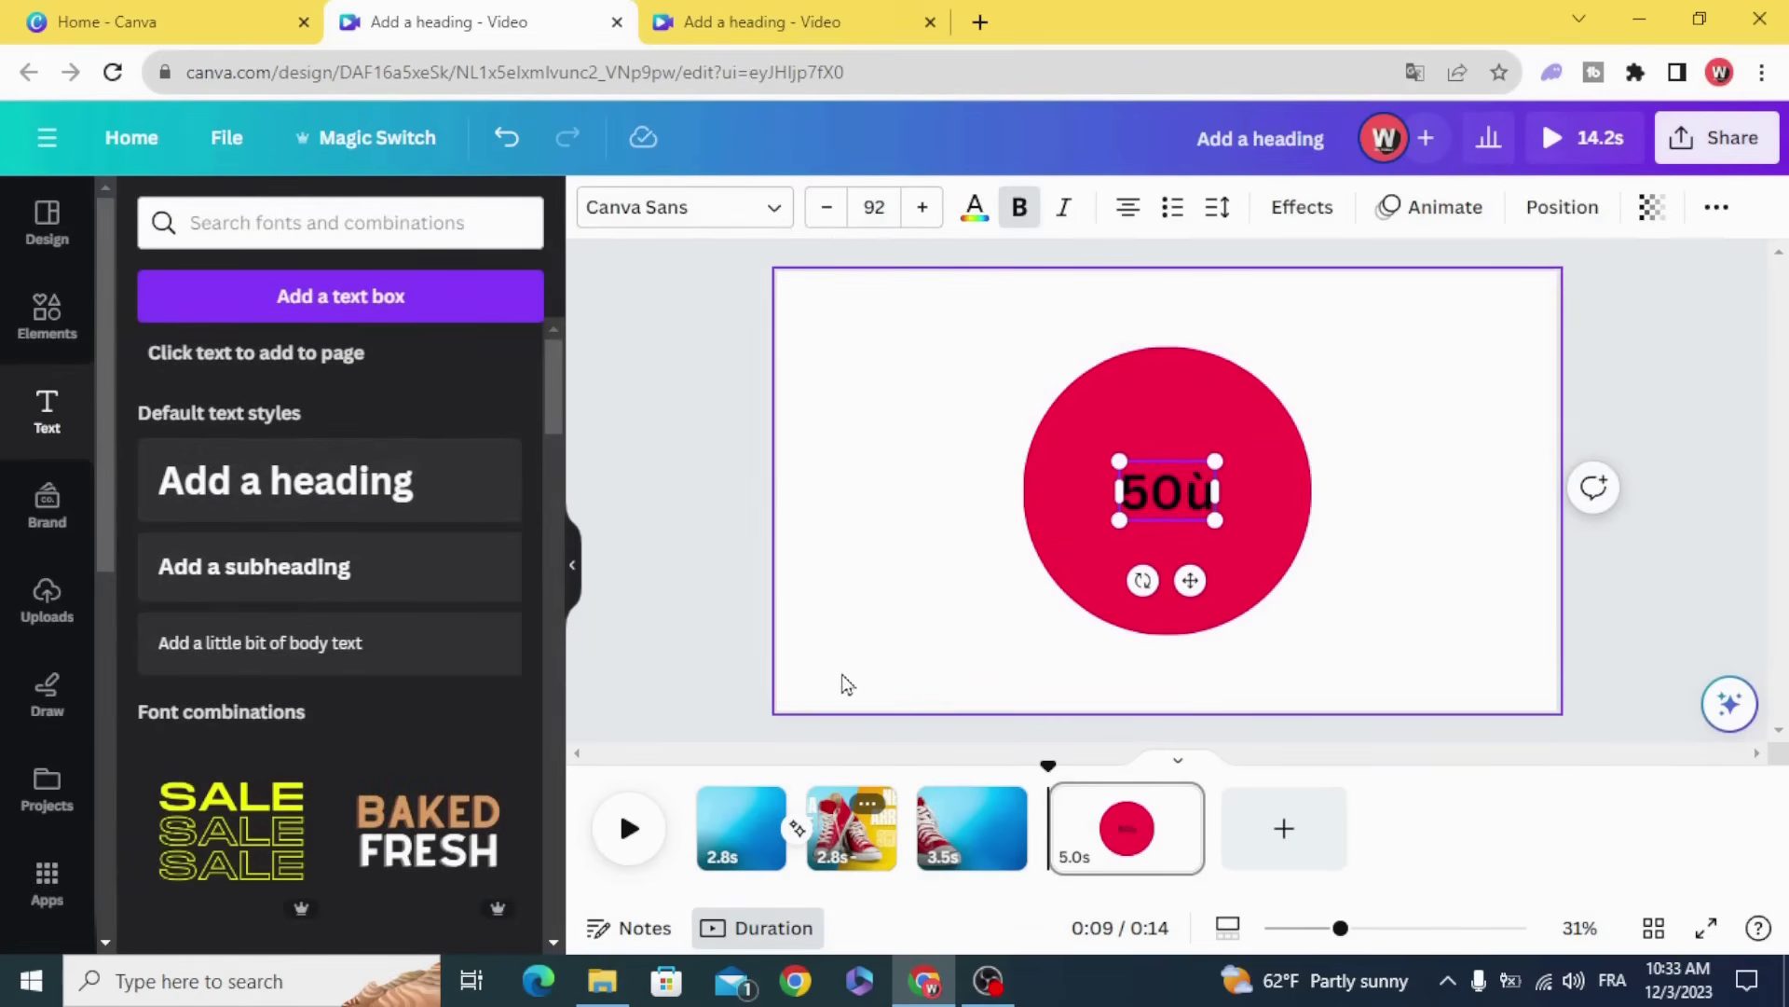
text(%)
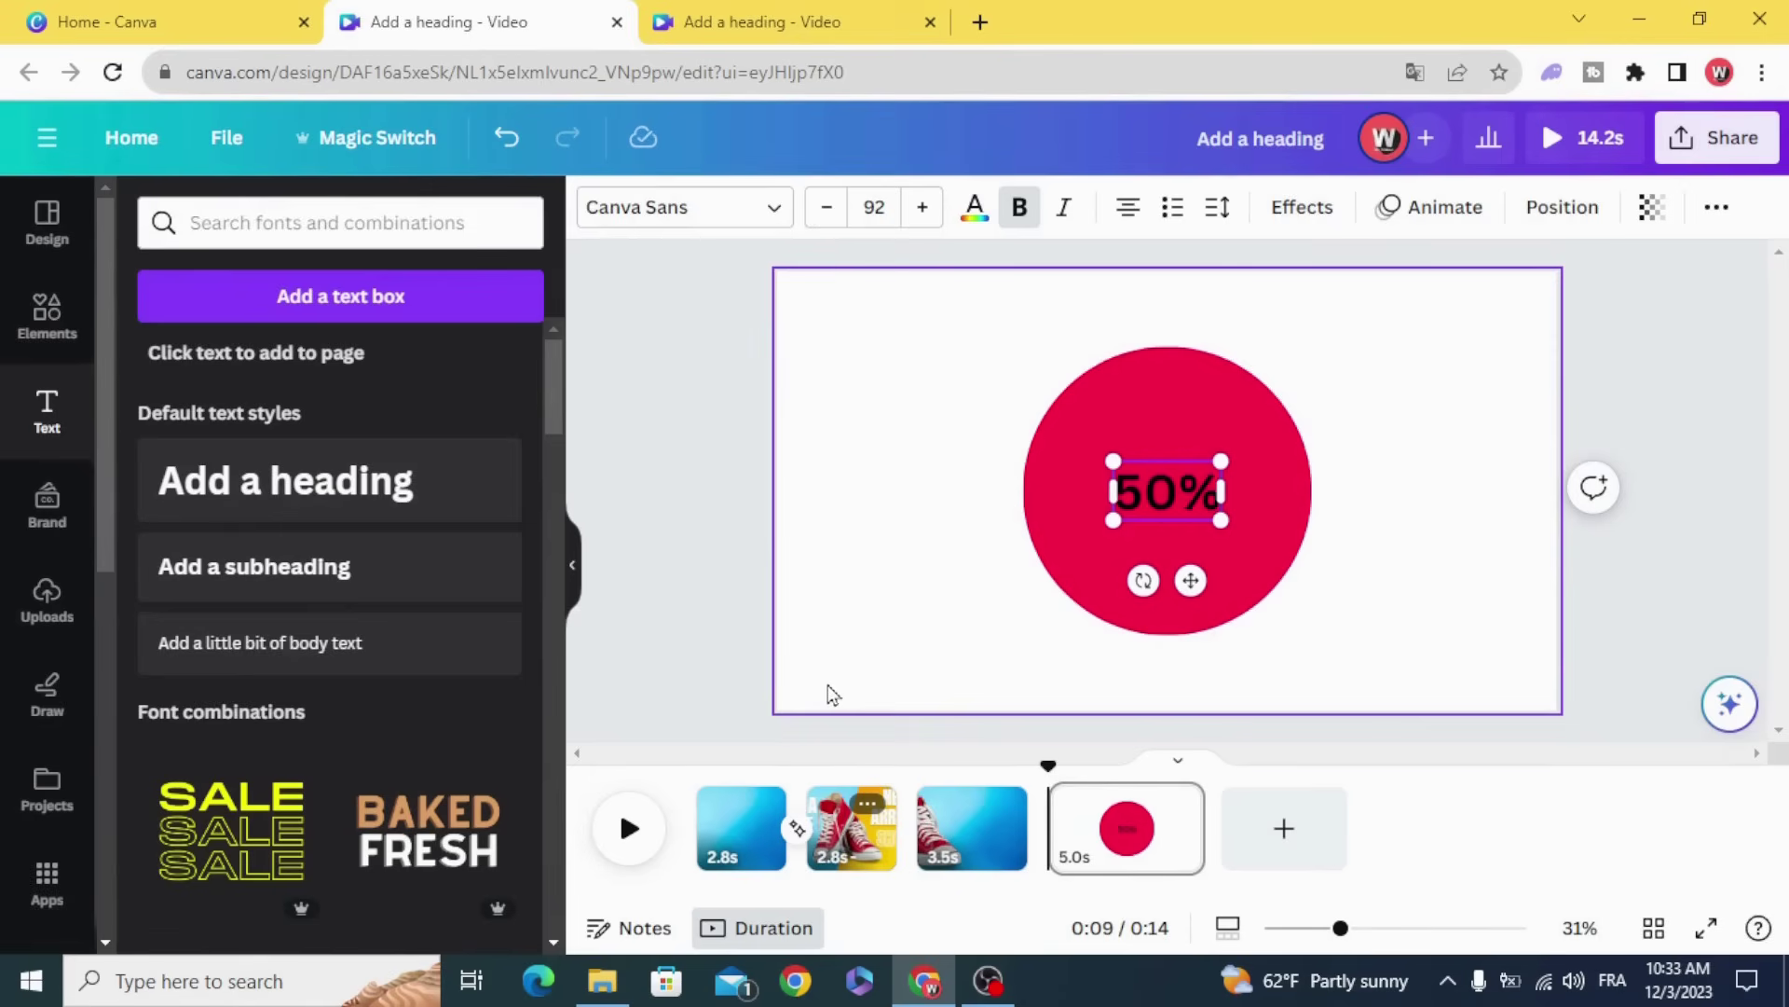
- Search the fonts for "MON" and apply Monument to the 50% heading
click(723, 220)
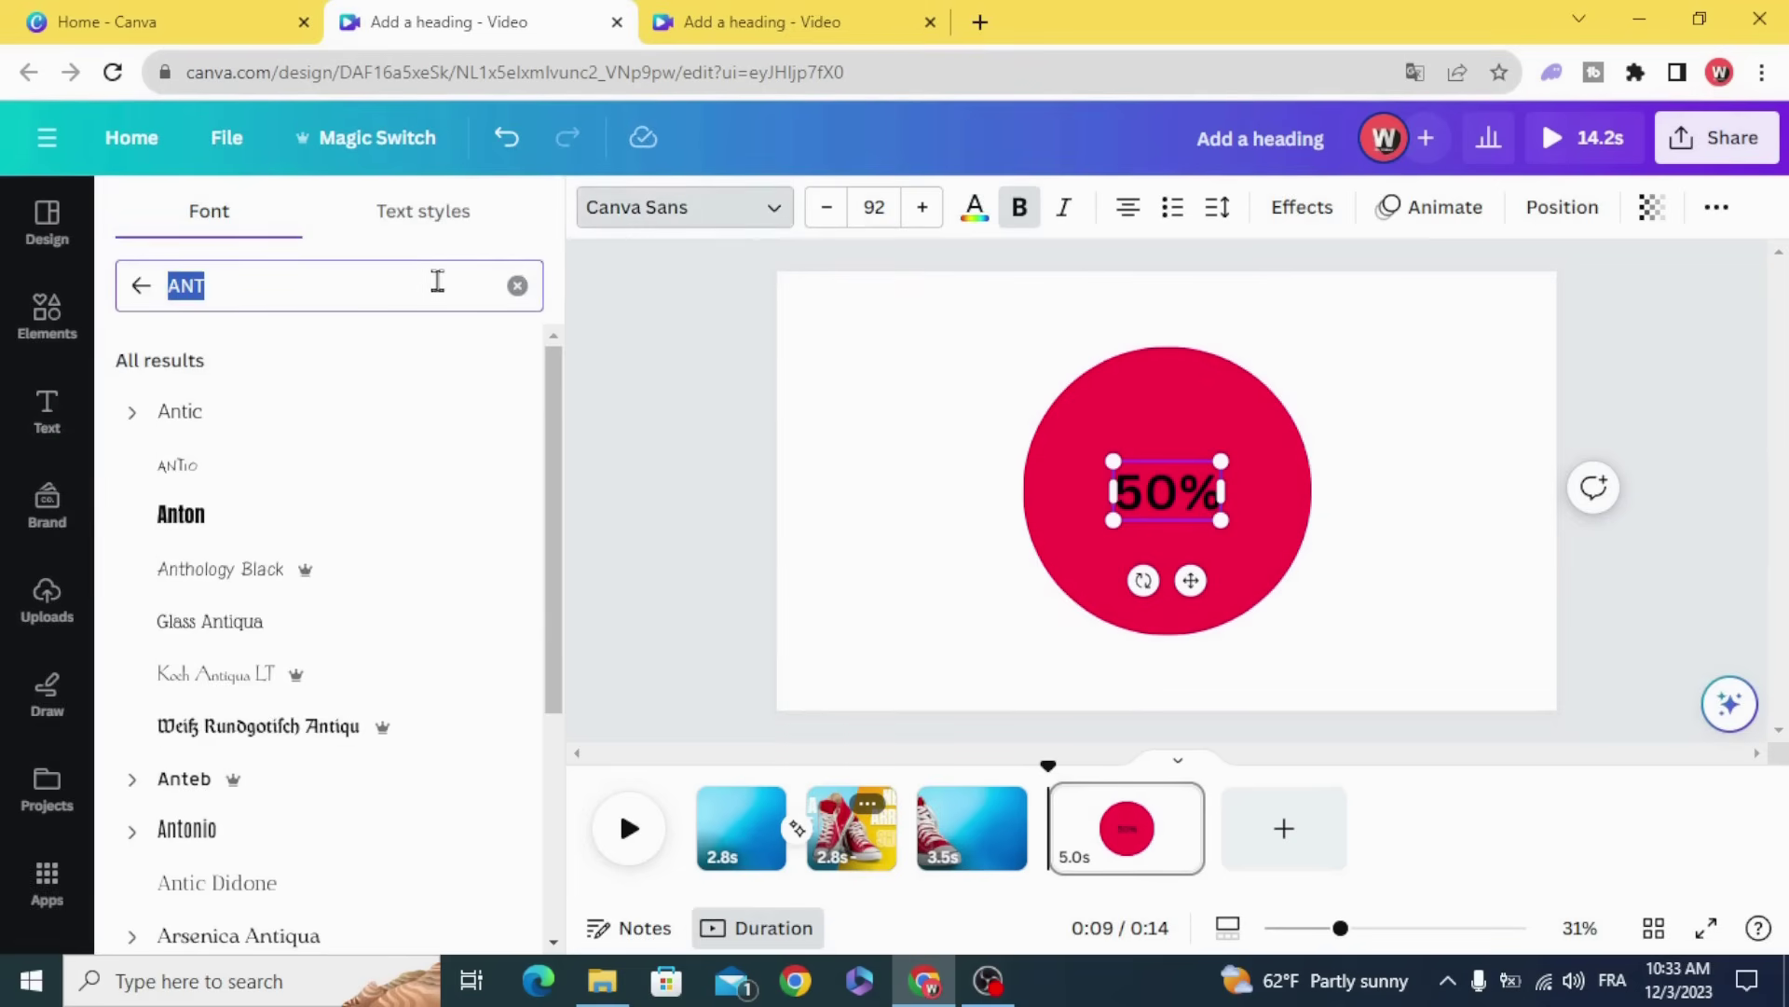
text(MON)
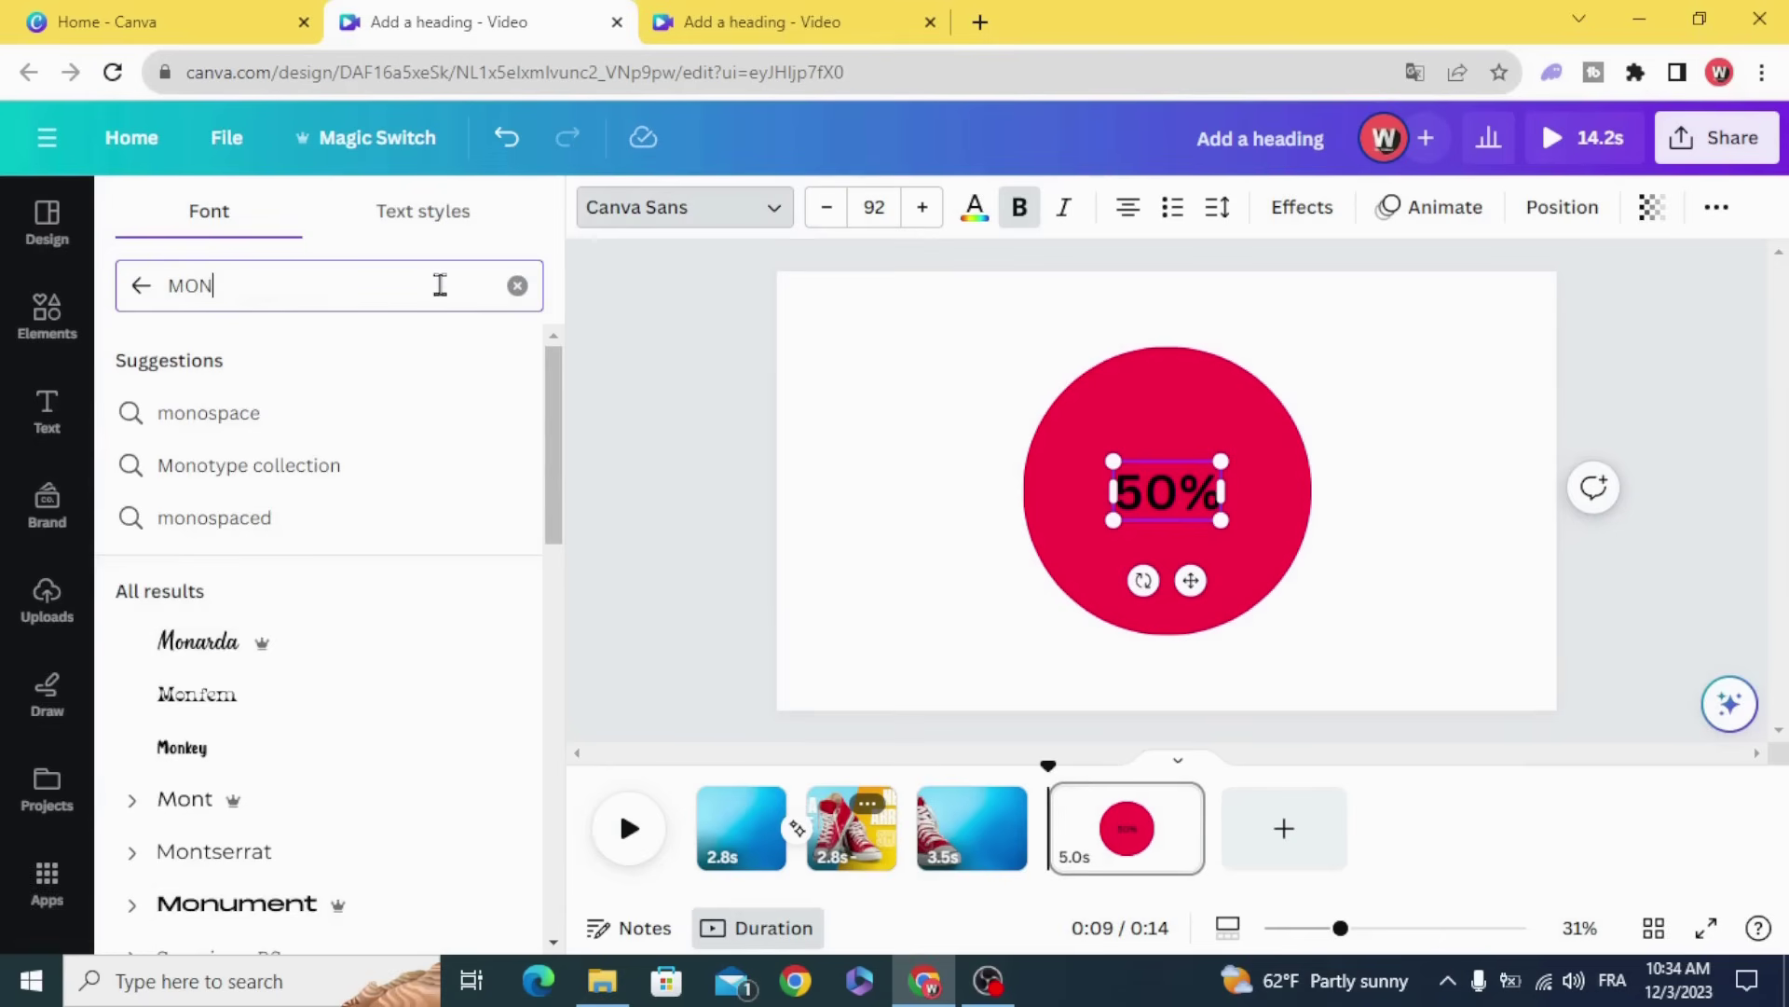
scroll(339, 519, down, 4)
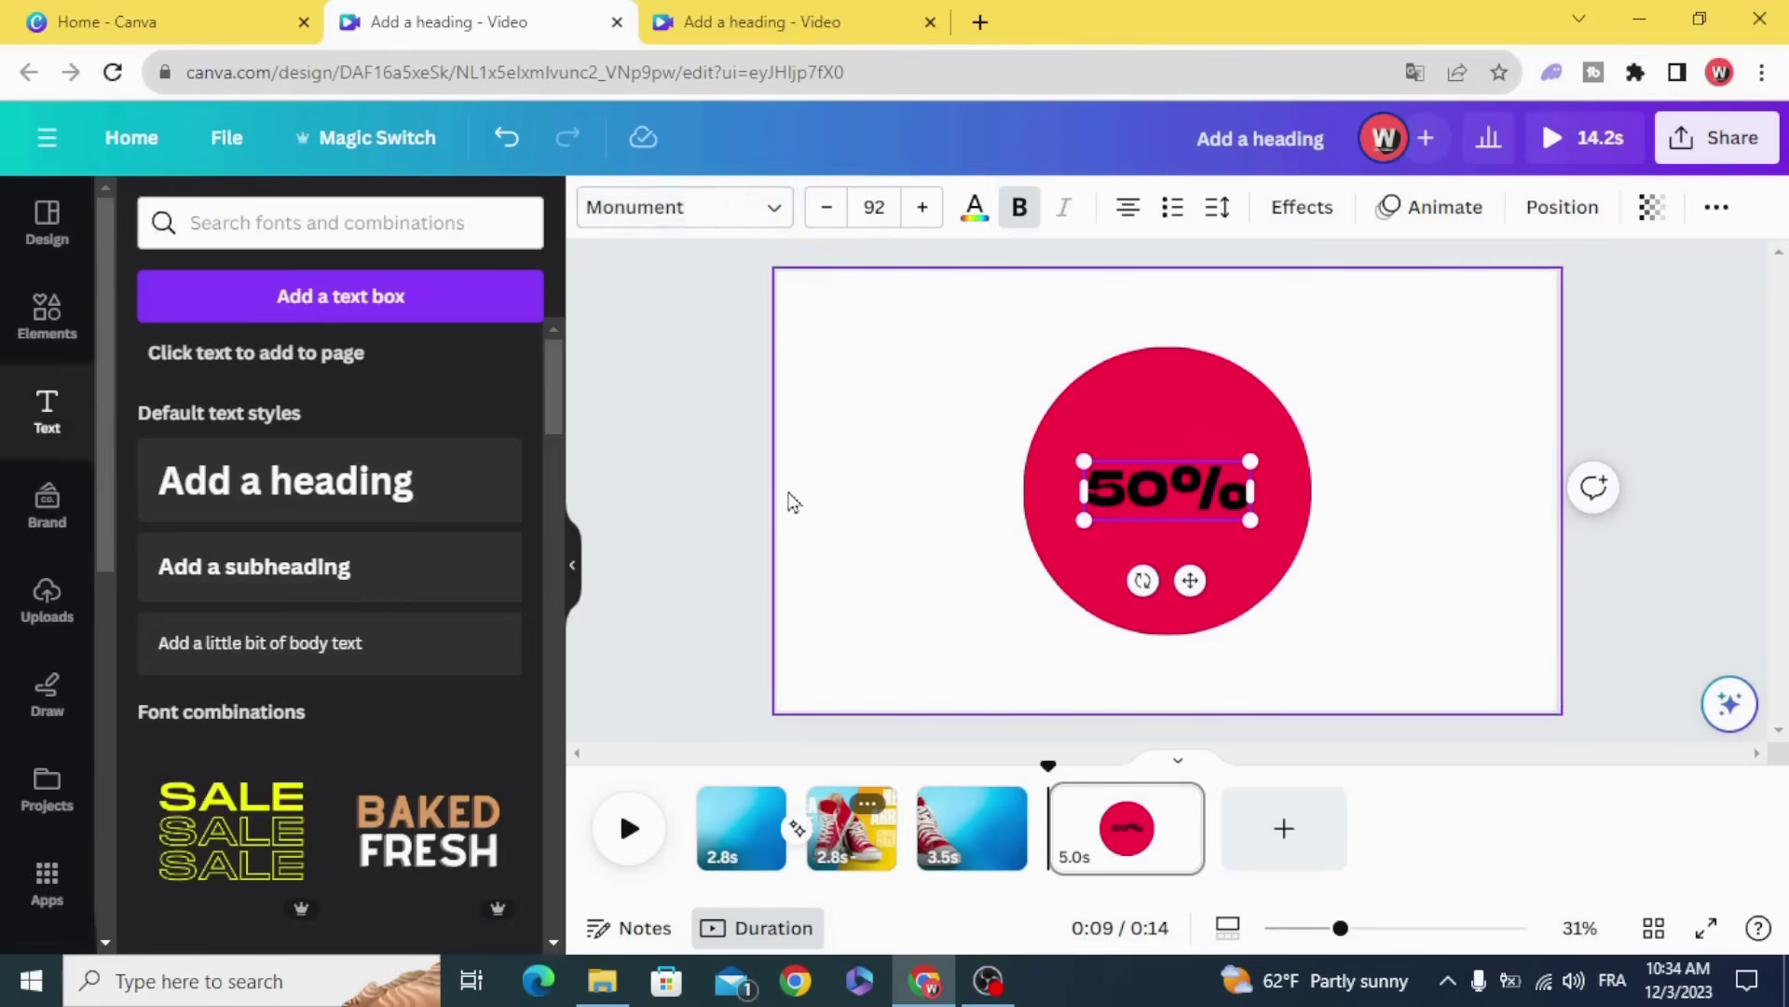
click(791, 502)
- Enlarge the 50% heading to size 131 in the circle's upper half and set its font to Montserrat
drag(1113, 498, 1090, 439)
drag(1228, 463, 1294, 496)
drag(1148, 478, 1109, 447)
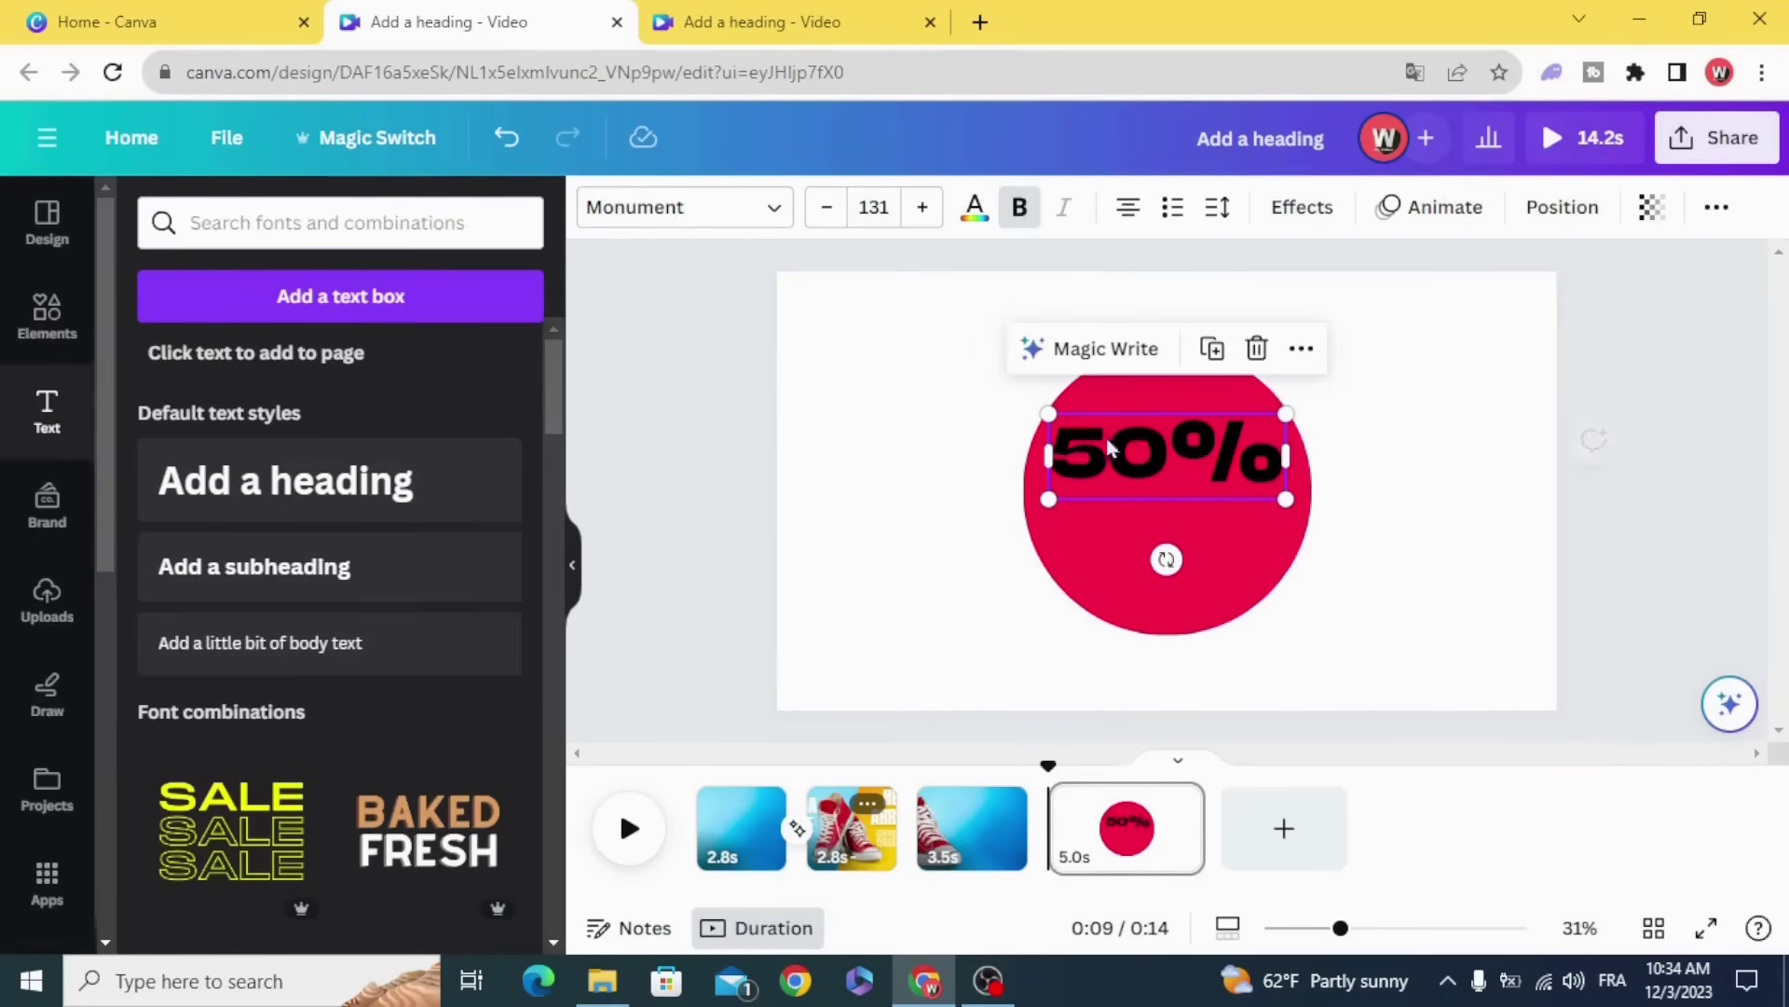
click(683, 214)
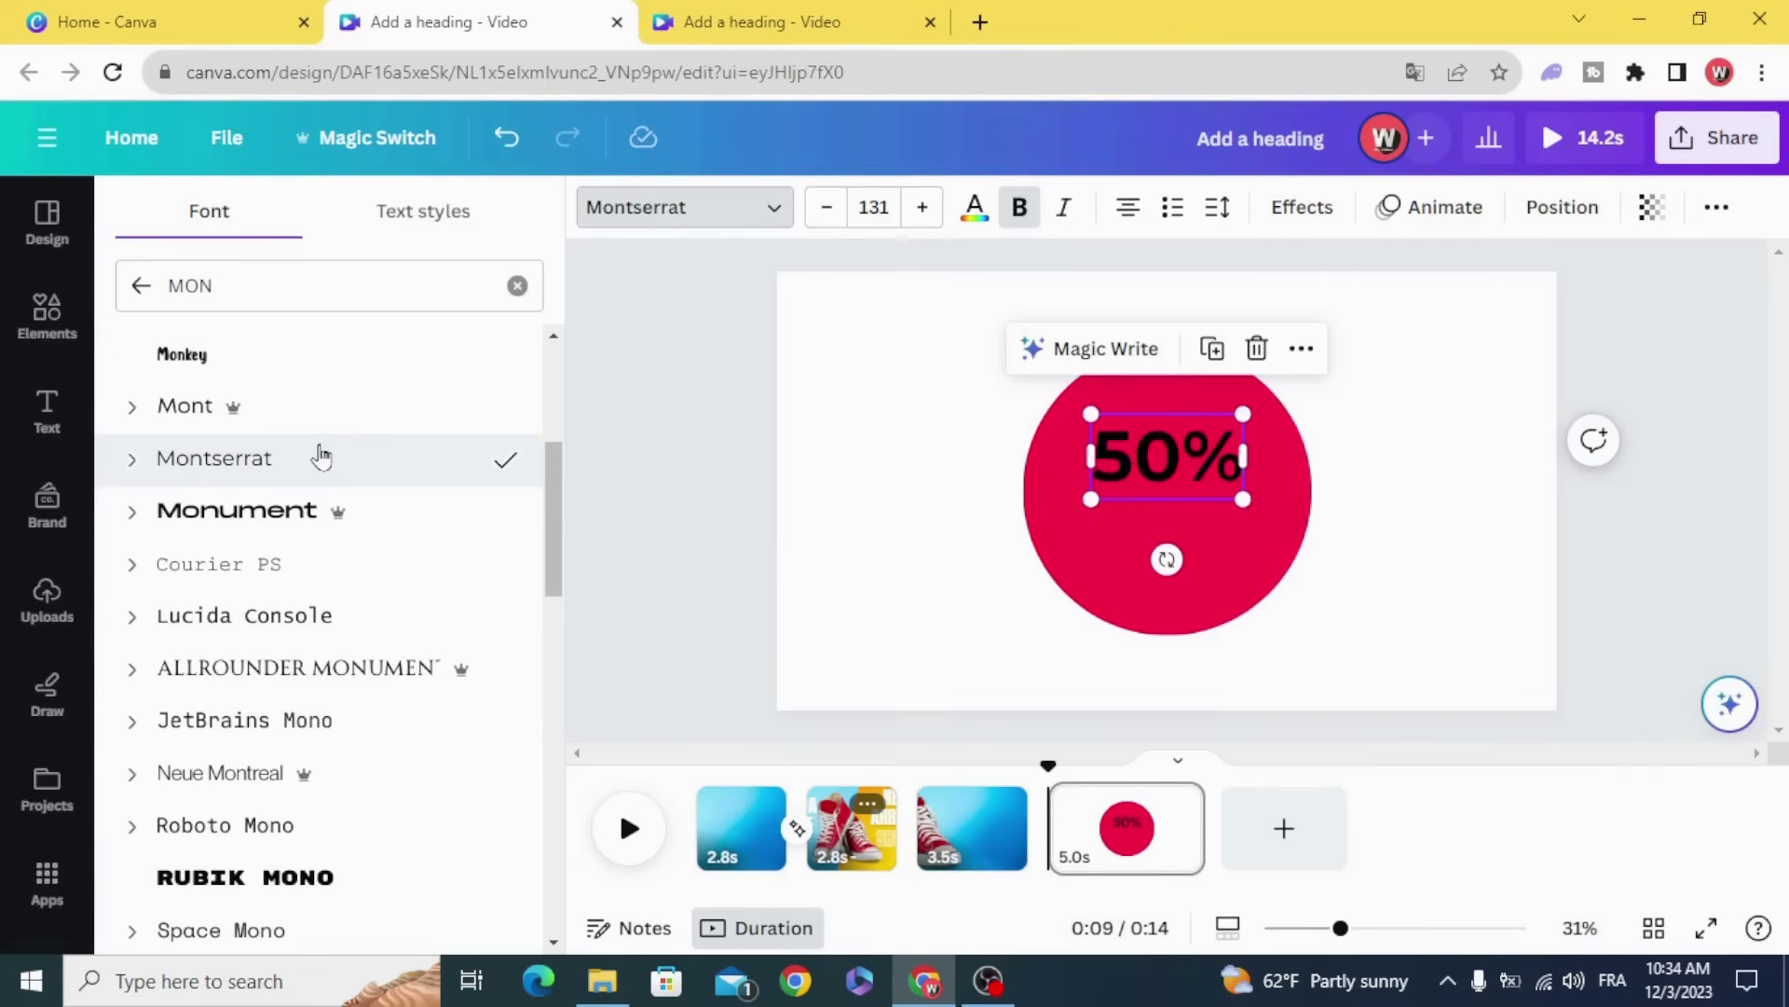
click(903, 432)
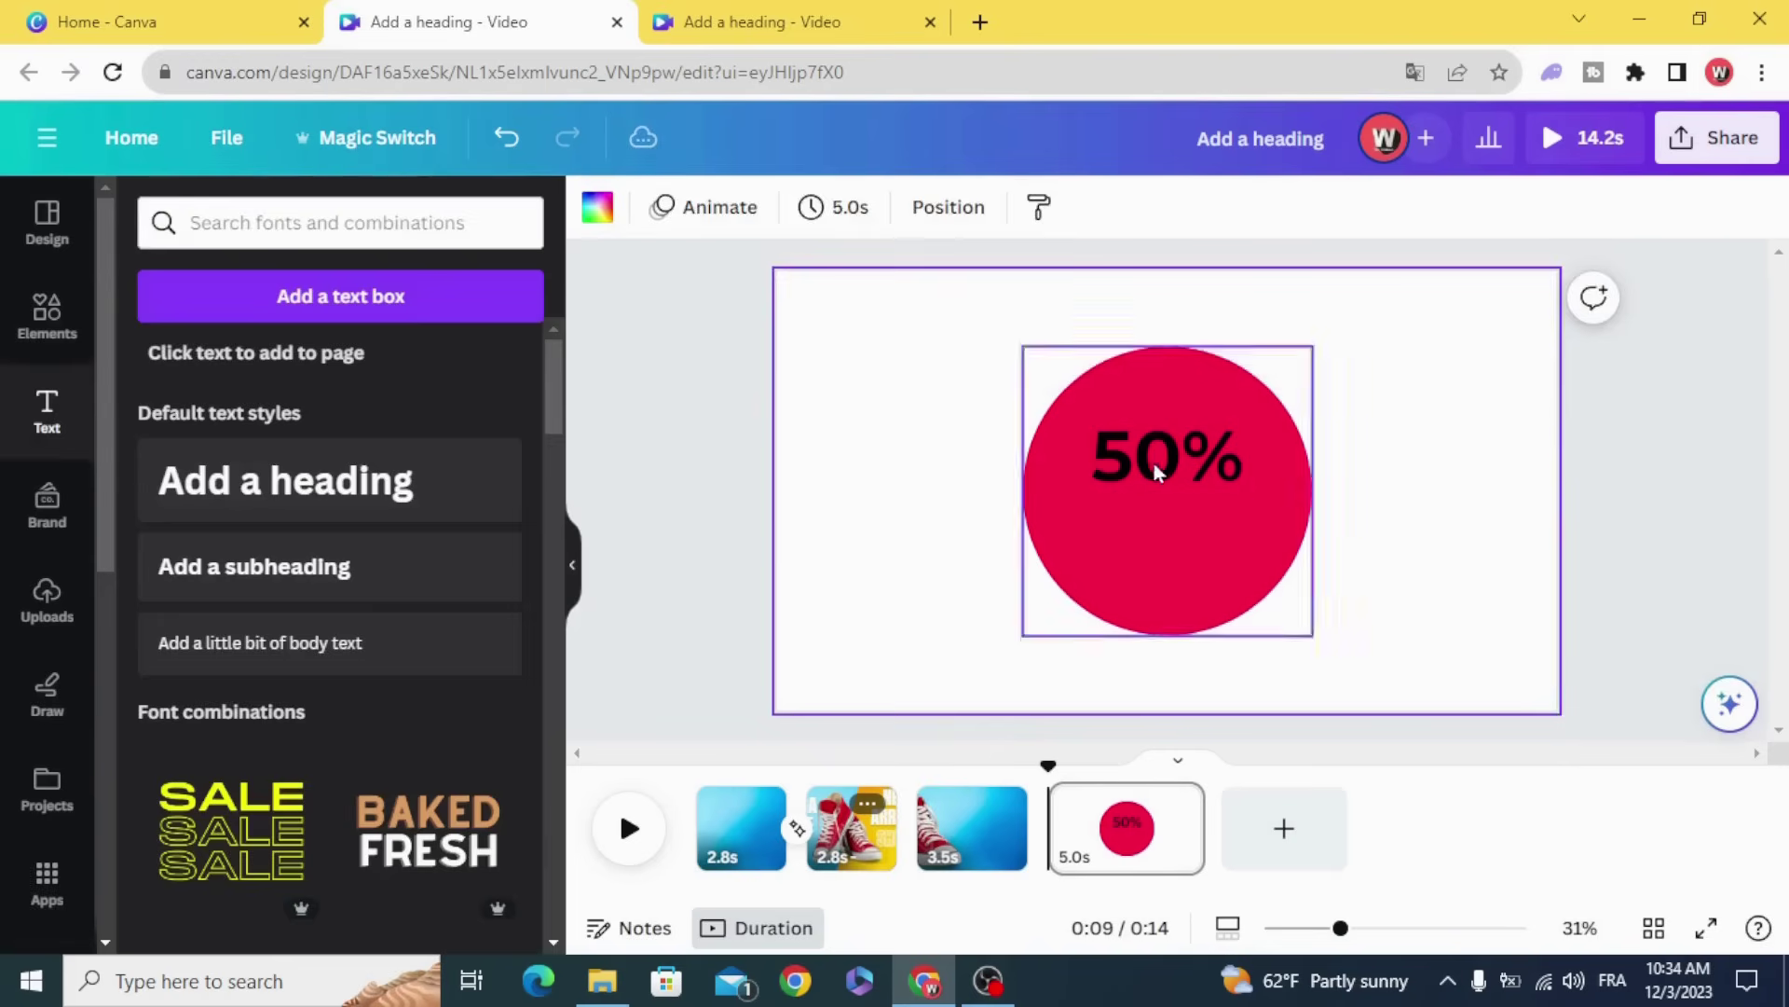
- Move the 50% heading slightly up and enlarge it to size 191 across the circle's upper half
drag(1154, 462, 1137, 434)
drag(1236, 477, 1284, 533)
click(954, 523)
- Duplicate the 50% heading, place the copy directly below it in the circle and change its text to "OFF"
click(1143, 459)
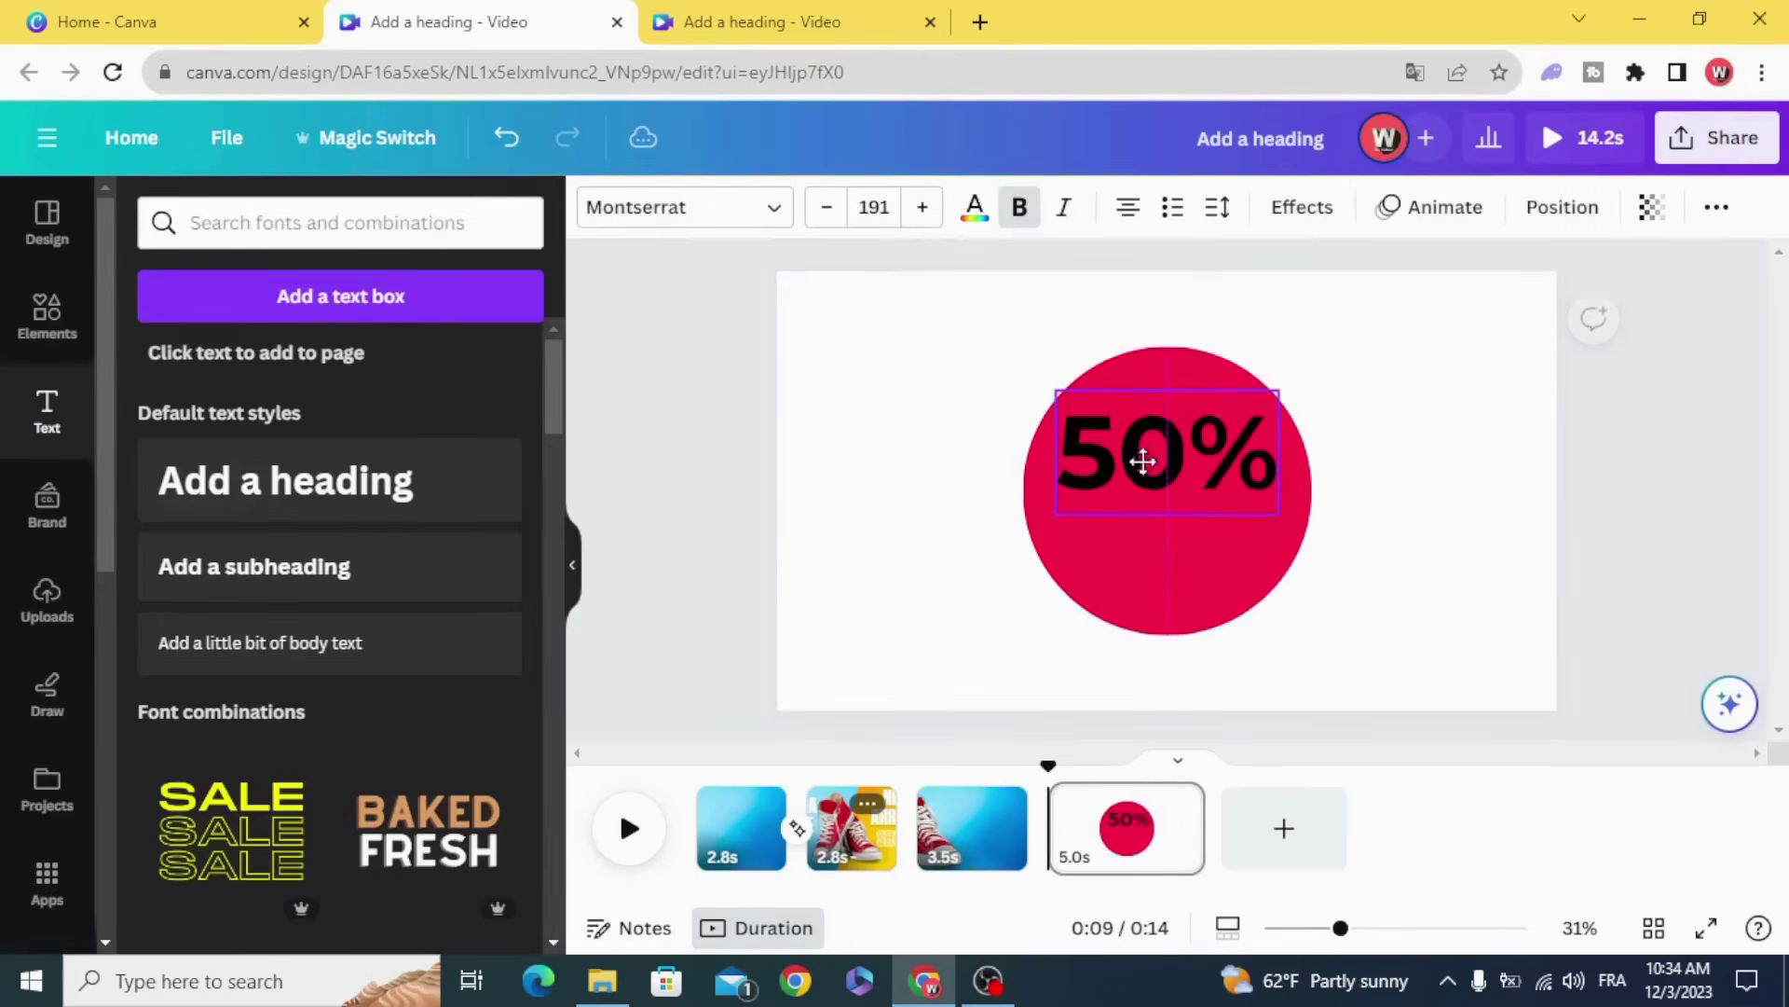
click(1211, 324)
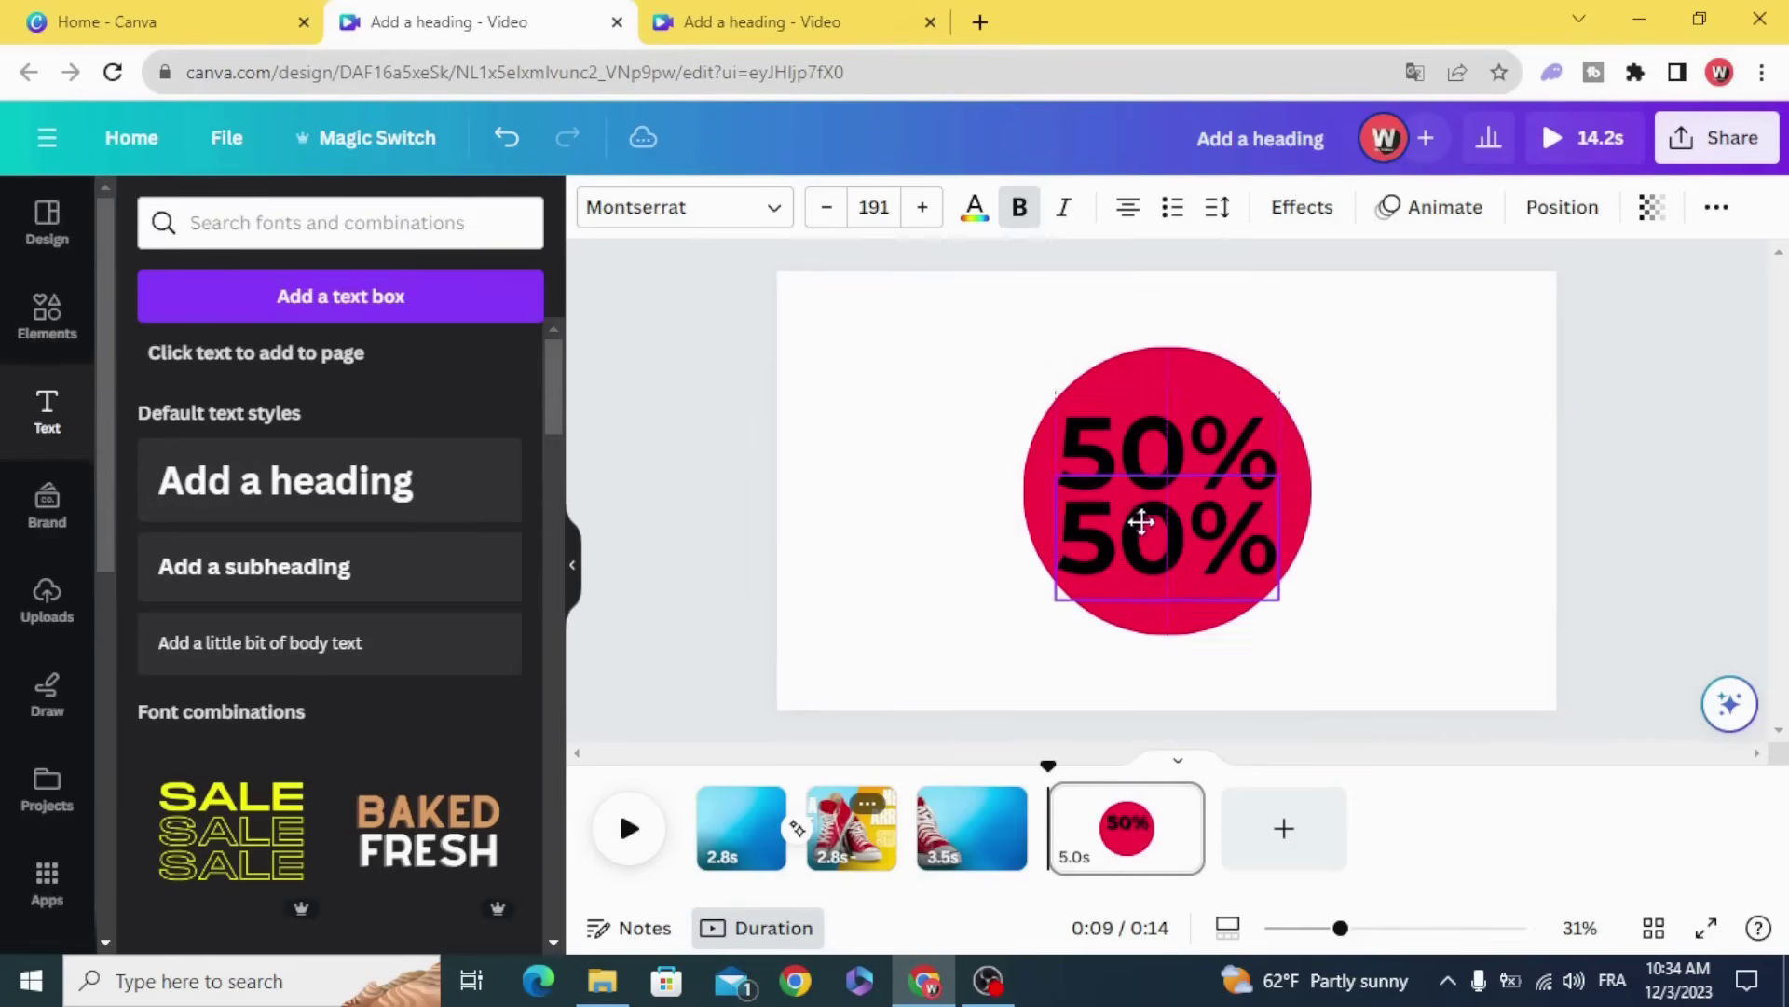
click(1137, 559)
text(OFF)
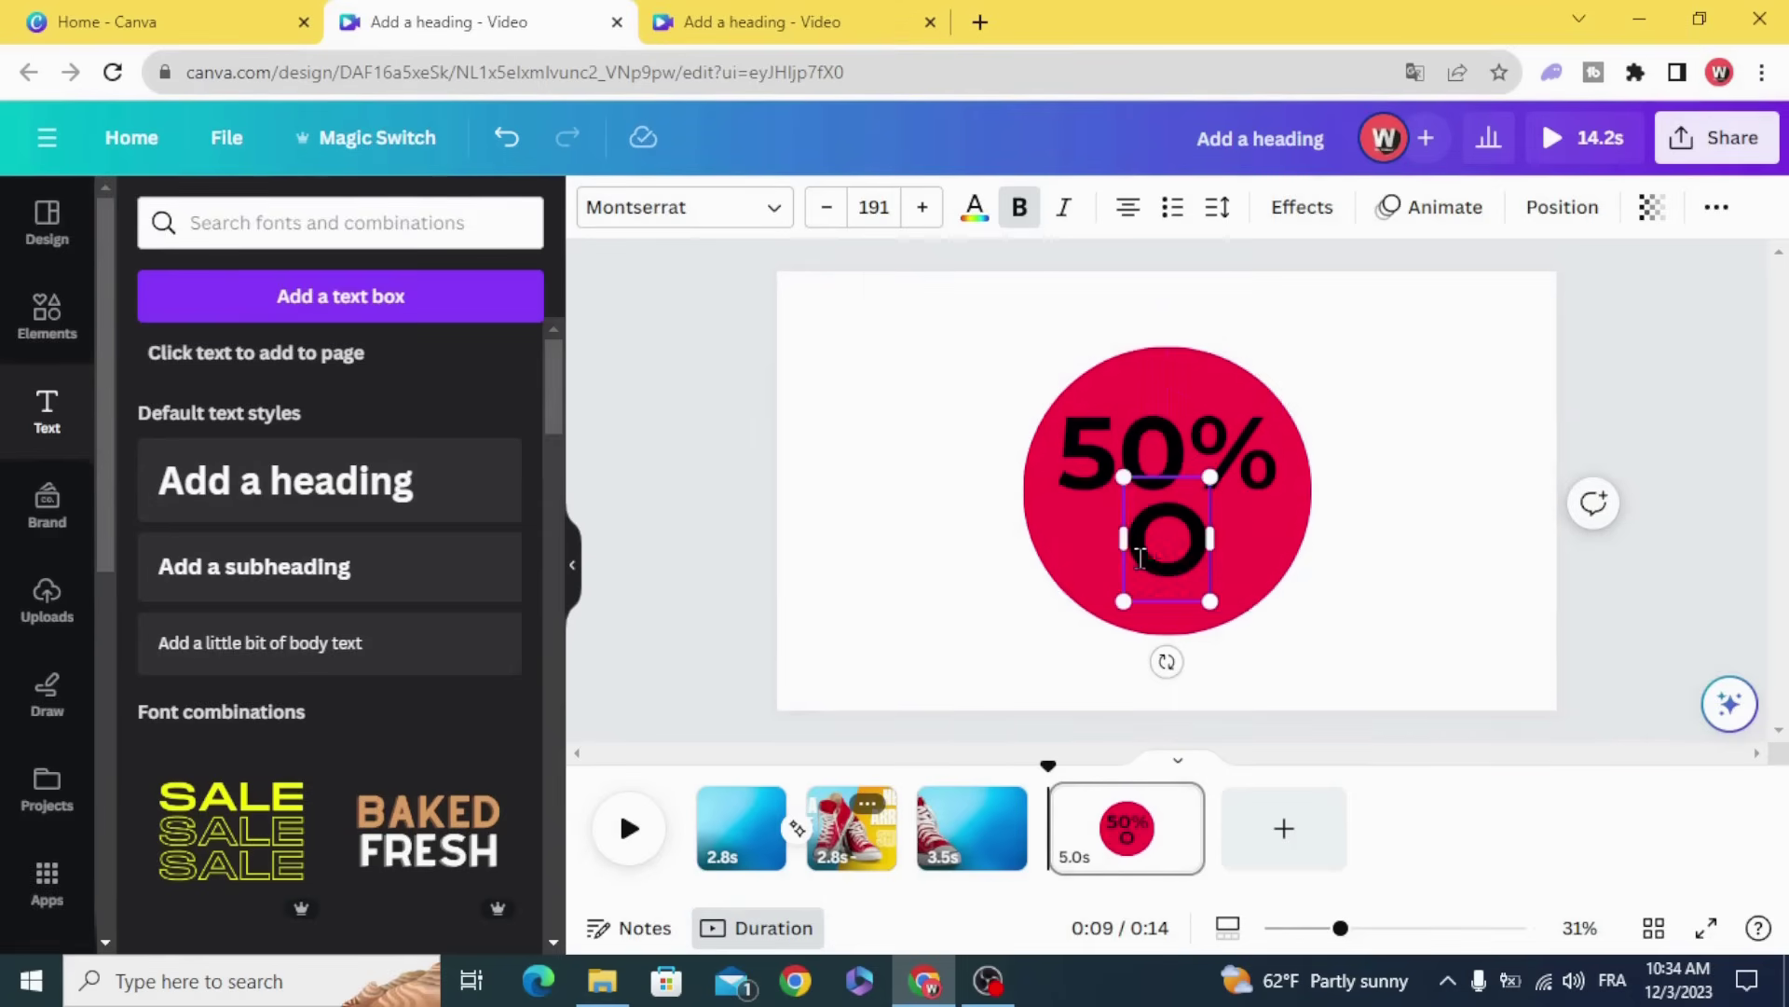
click(723, 531)
- Change the text color of both the 50% and OFF headings to white
click(1081, 440)
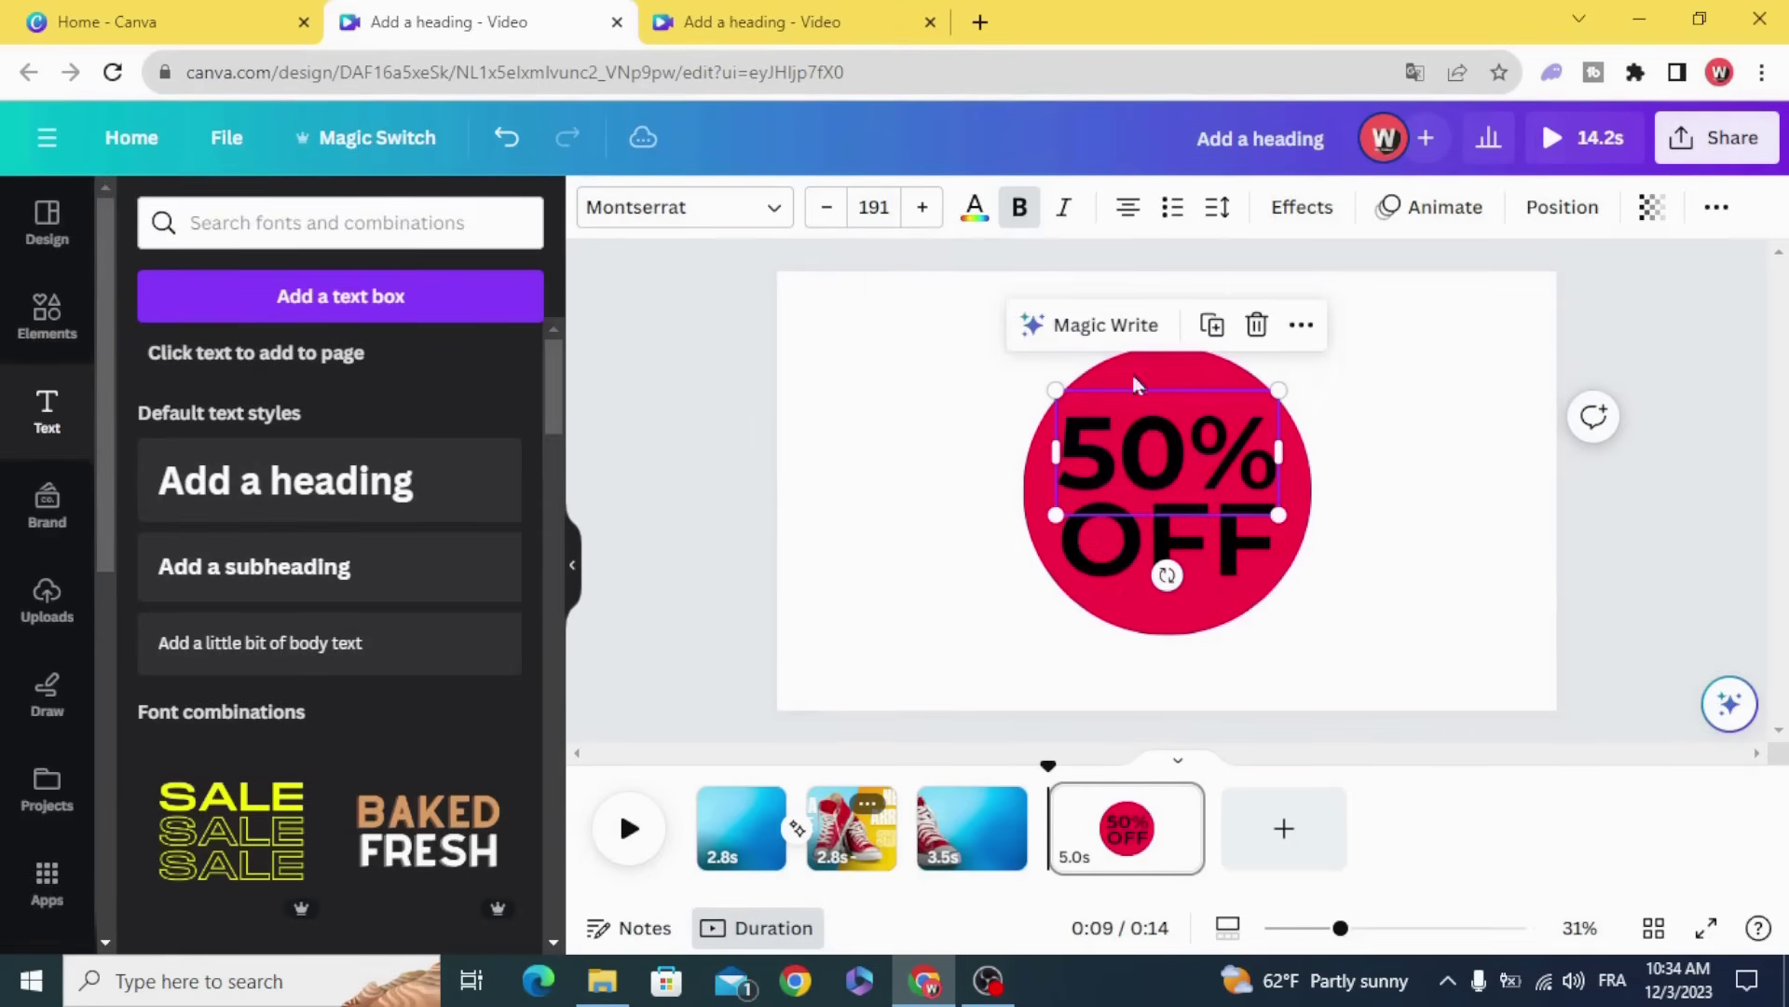
click(975, 213)
click(352, 363)
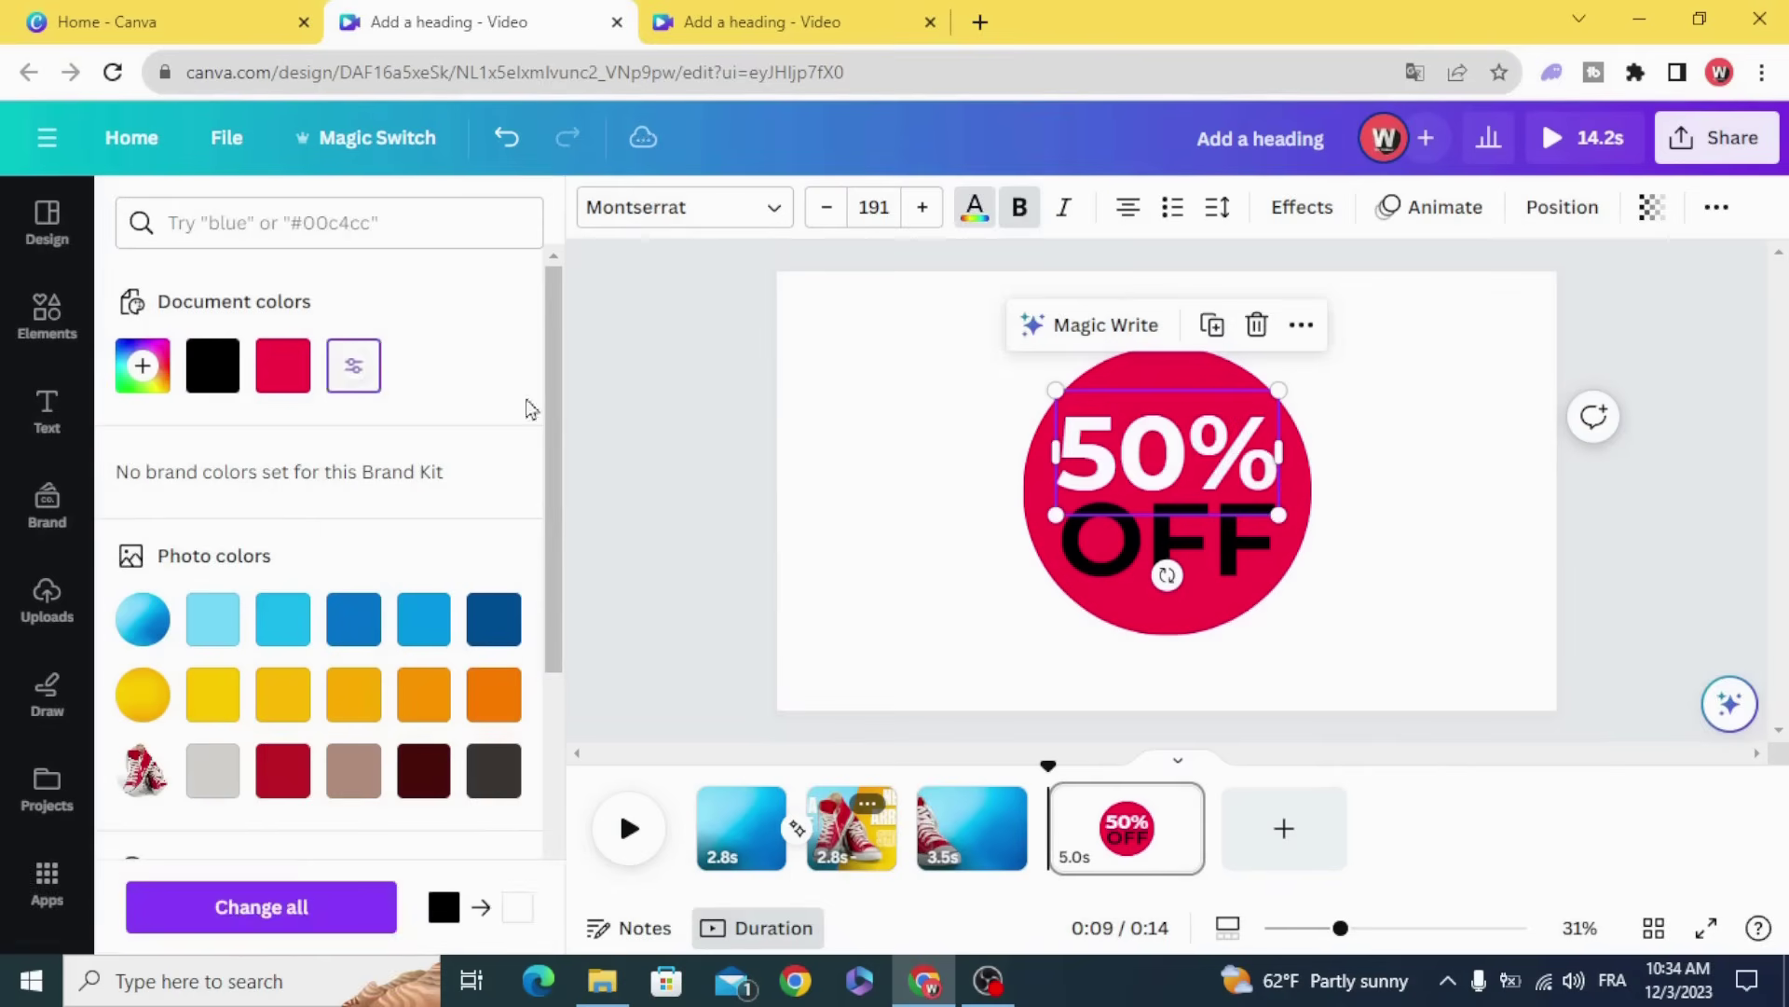
key(Escape)
click(705, 428)
click(1165, 540)
click(975, 207)
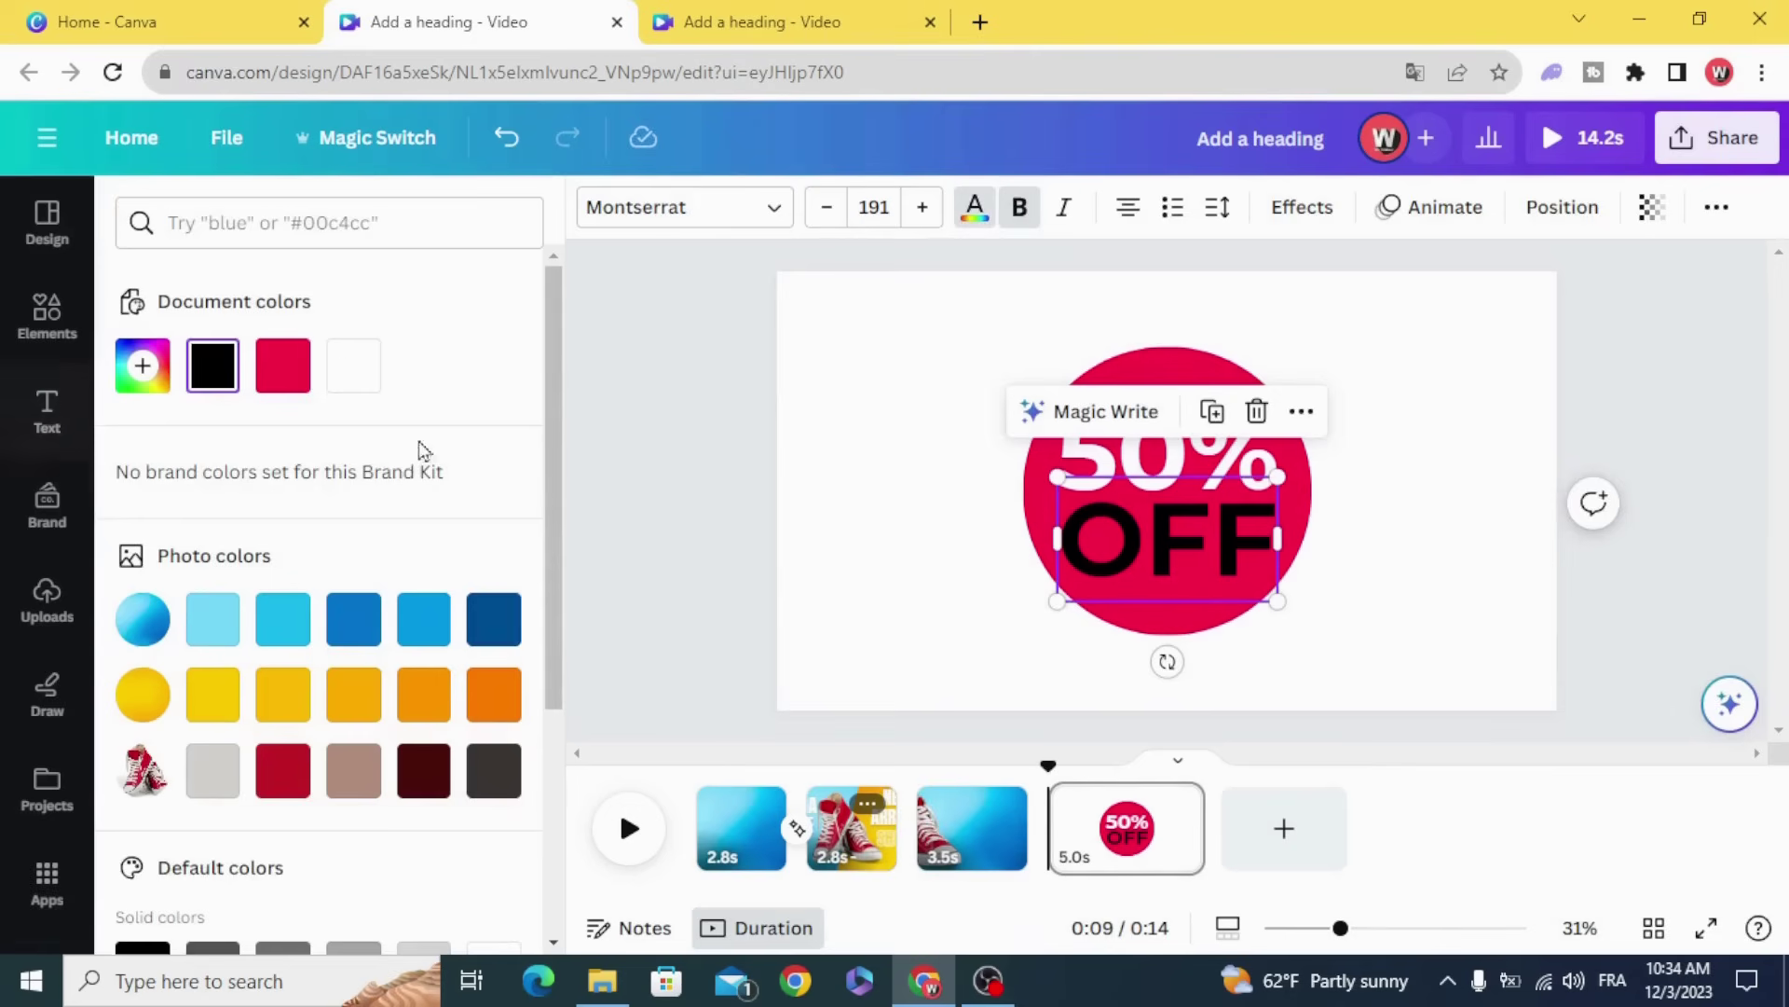
click(351, 365)
click(627, 478)
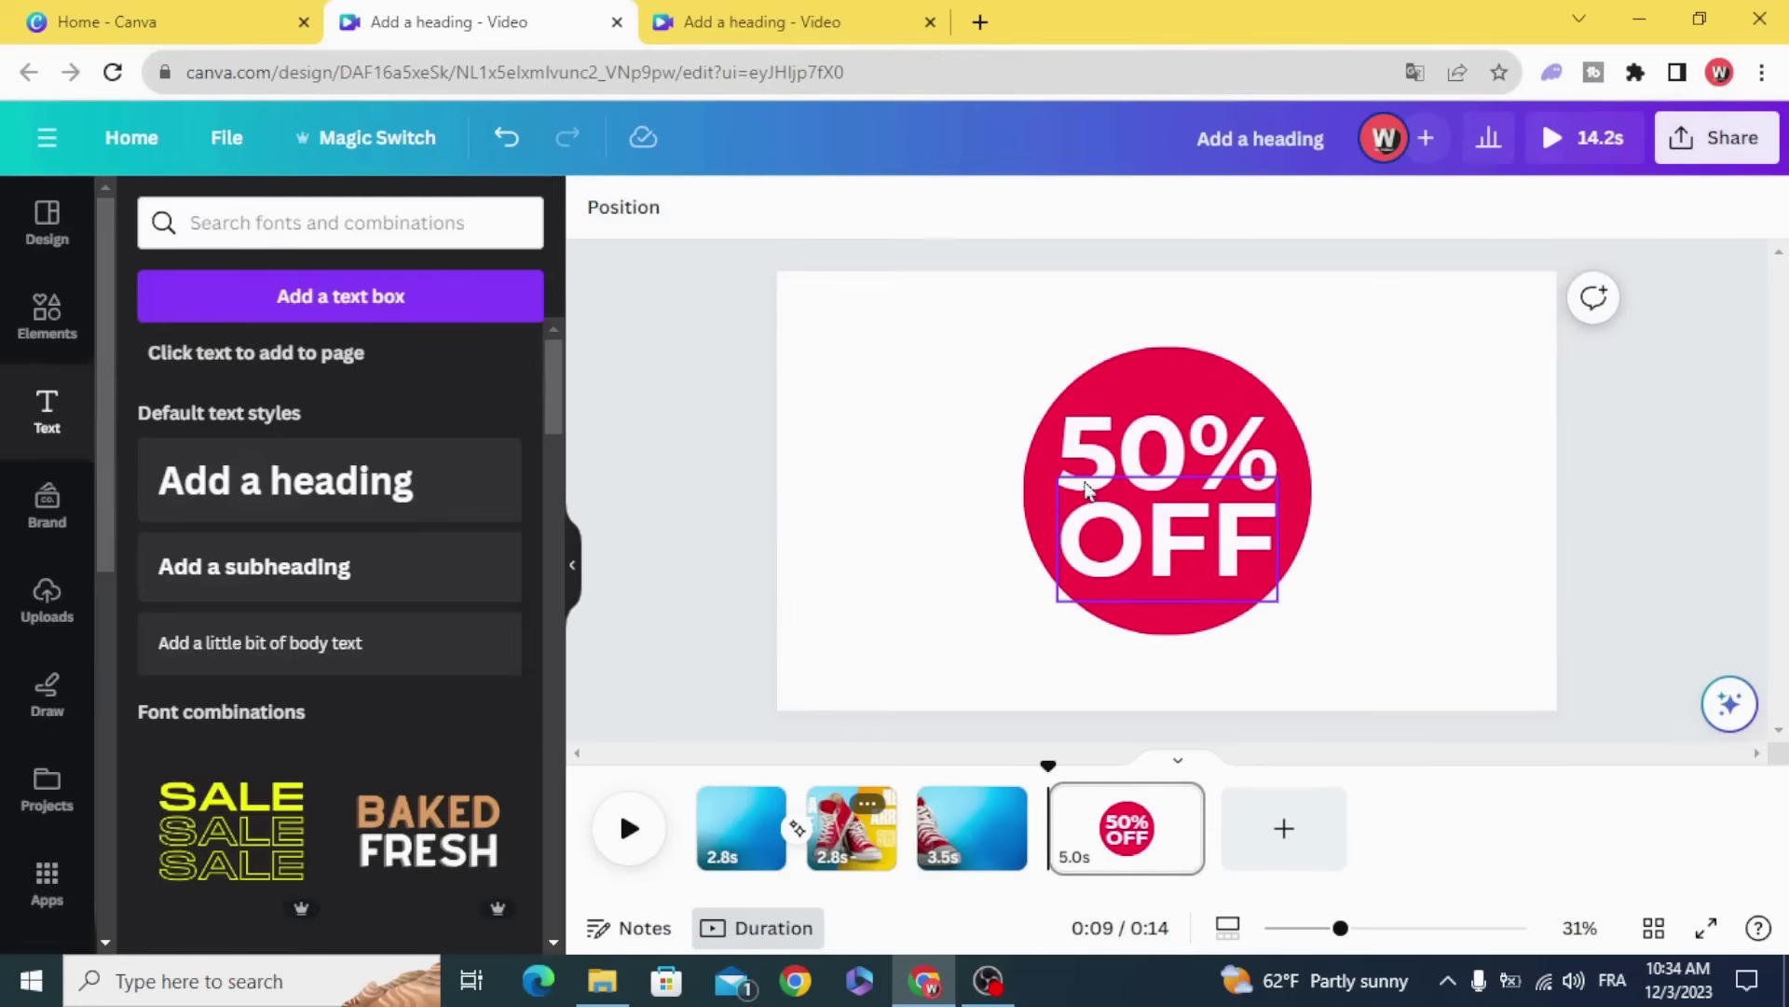
- Nudge the 50% heading up and fine-tune the OFF heading's position to balance both lines inside the circle
drag(1142, 463, 1139, 441)
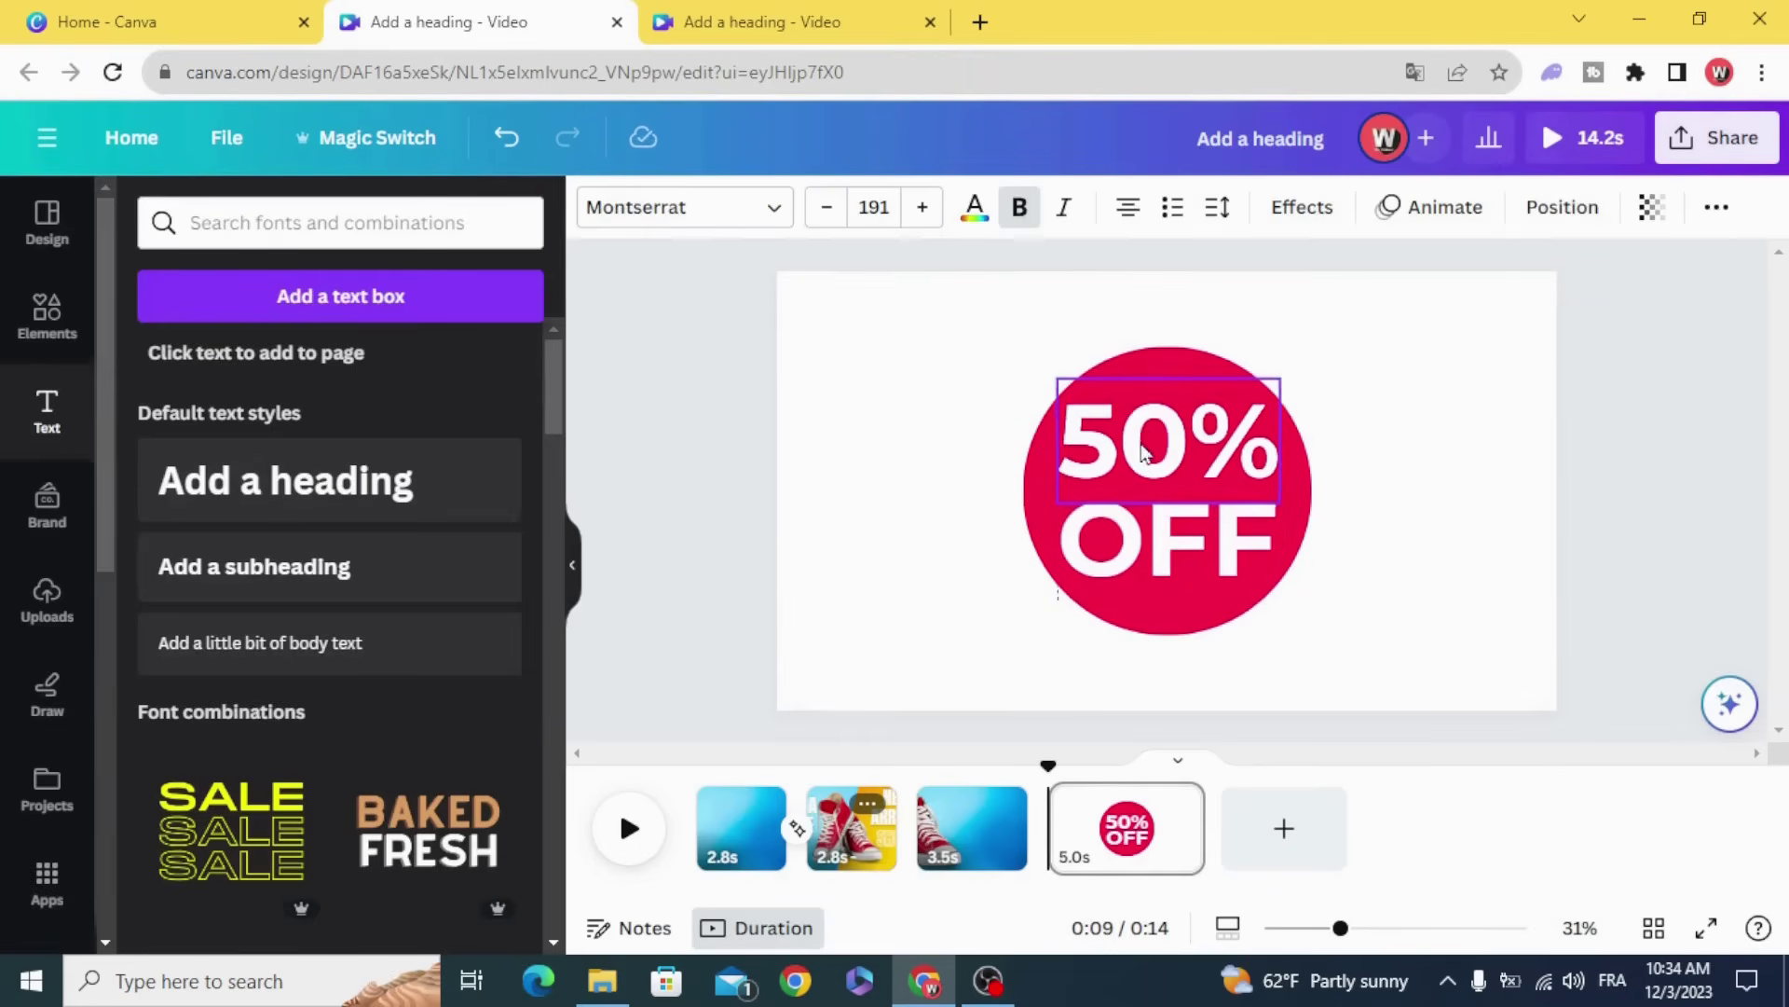
click(876, 500)
click(1155, 539)
drag(1155, 538, 1152, 537)
click(903, 559)
click(1165, 574)
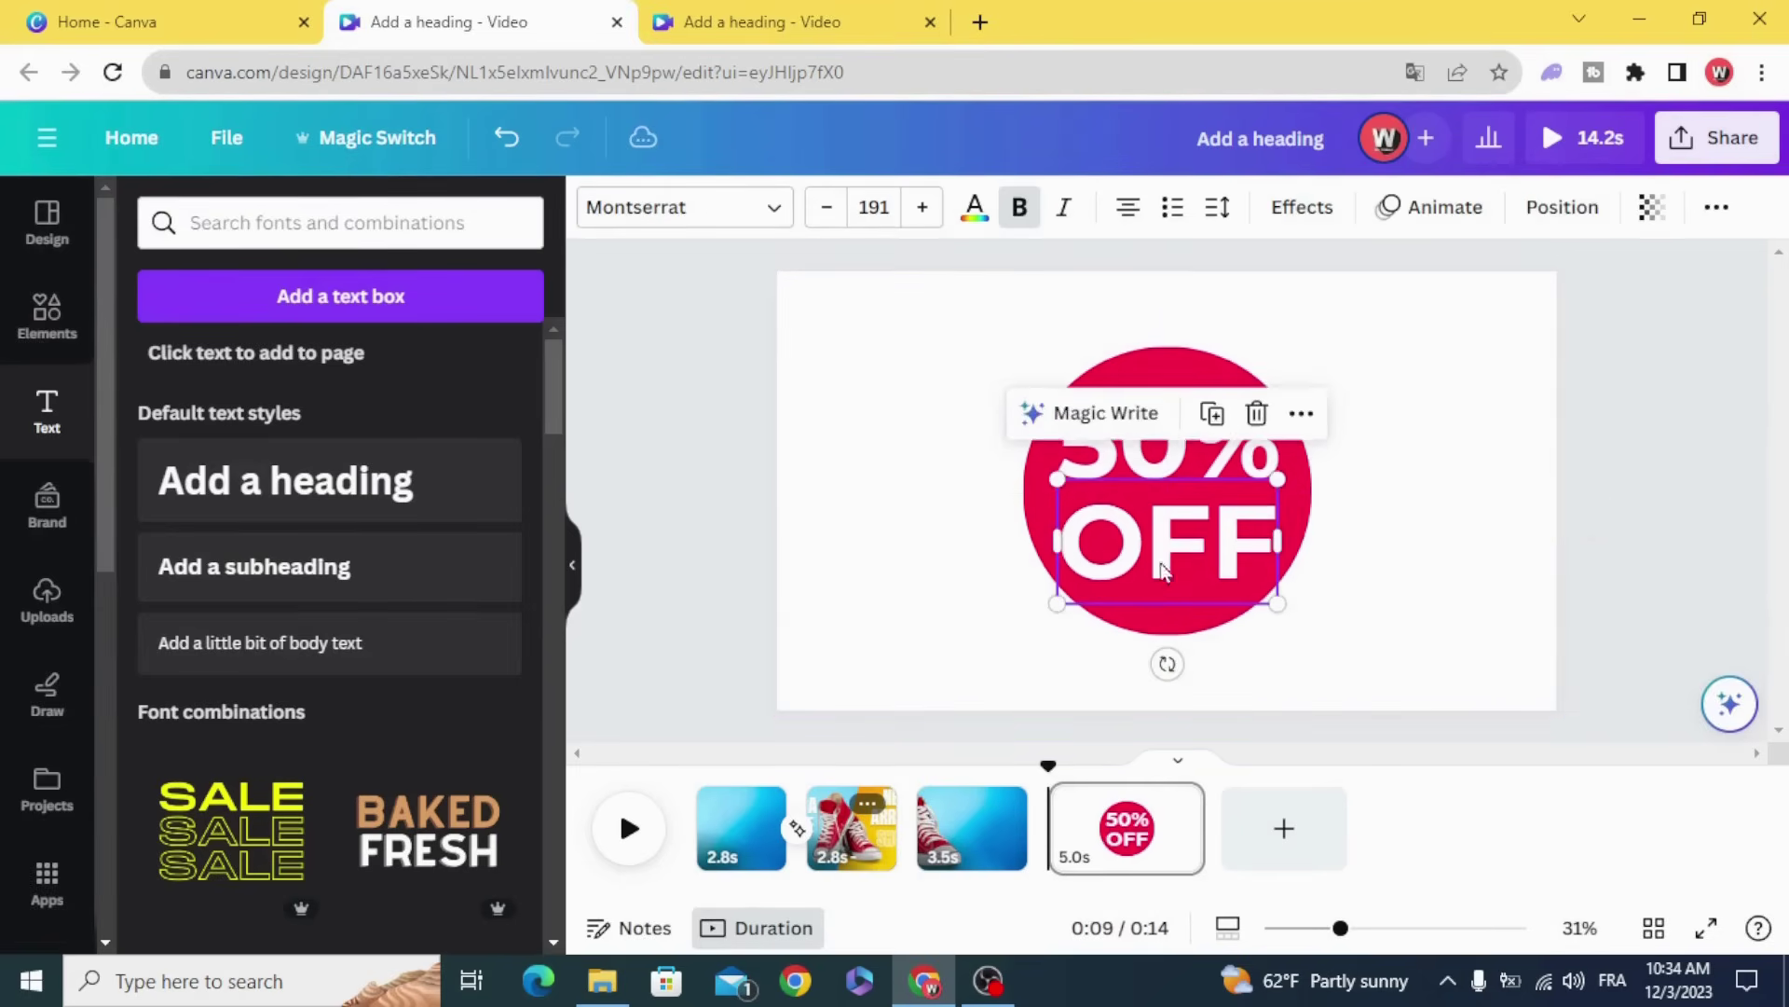
click(946, 573)
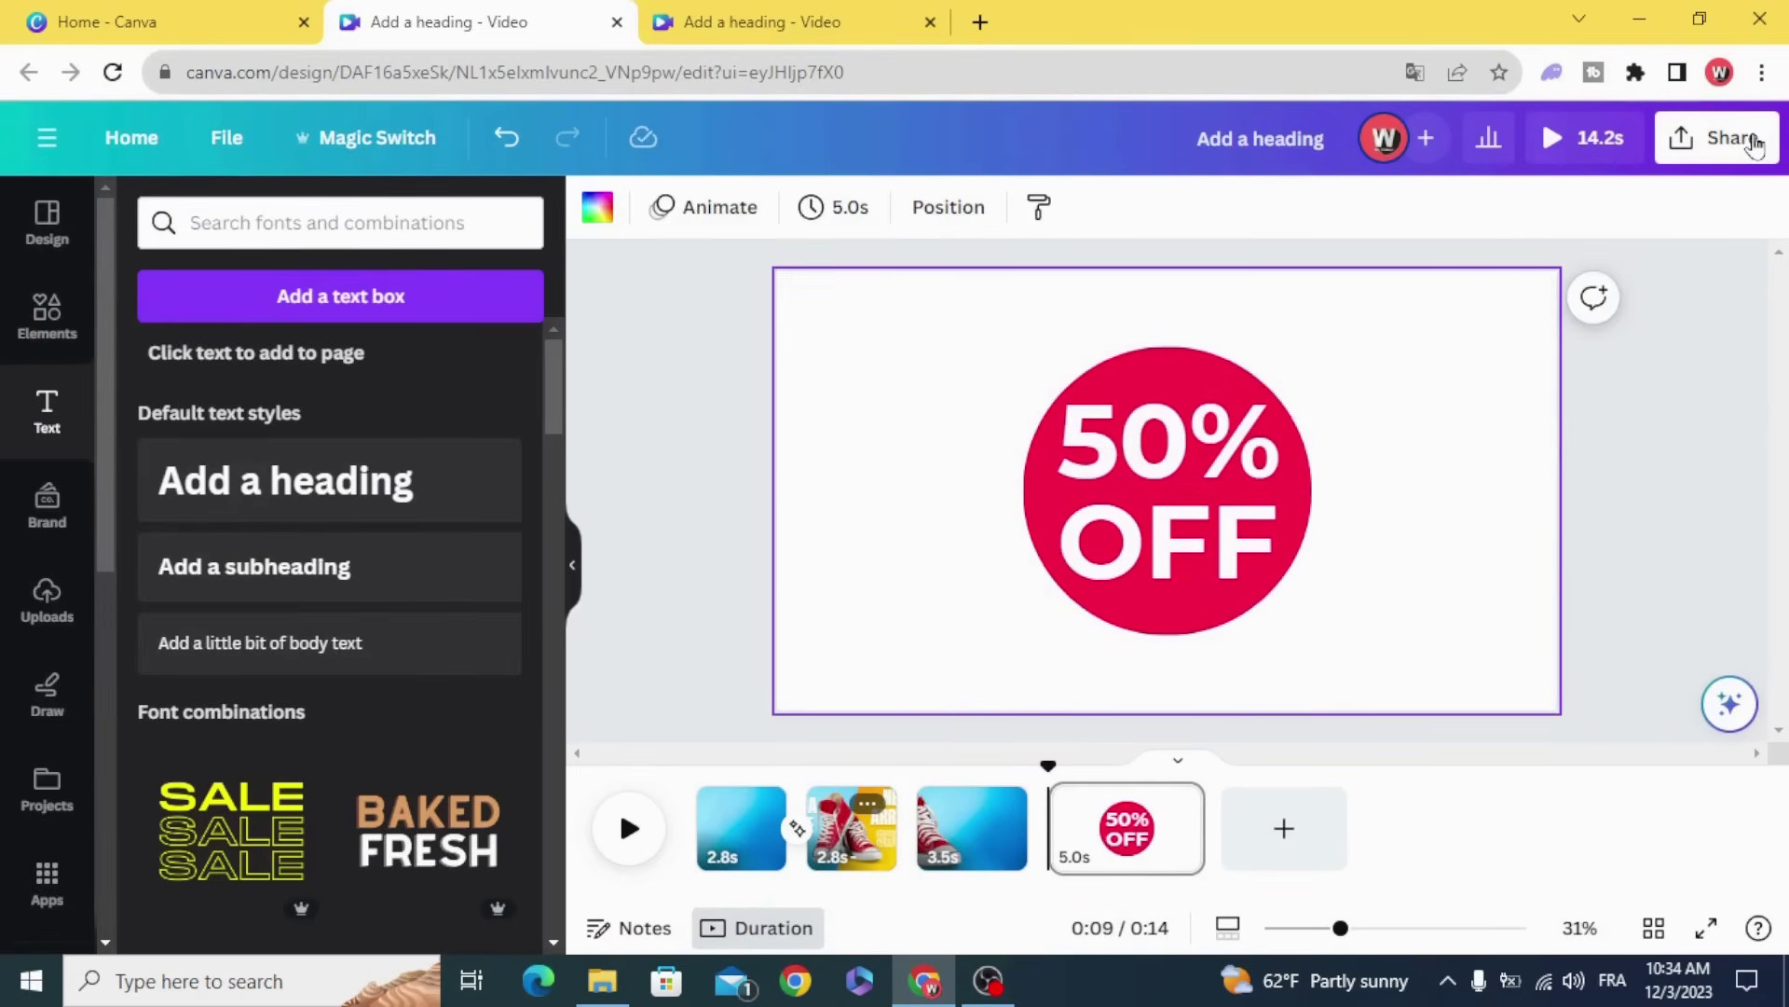
- Select the circle with both headings, scale them together until the text is size 212, and center them on the page
drag(888, 340, 1318, 653)
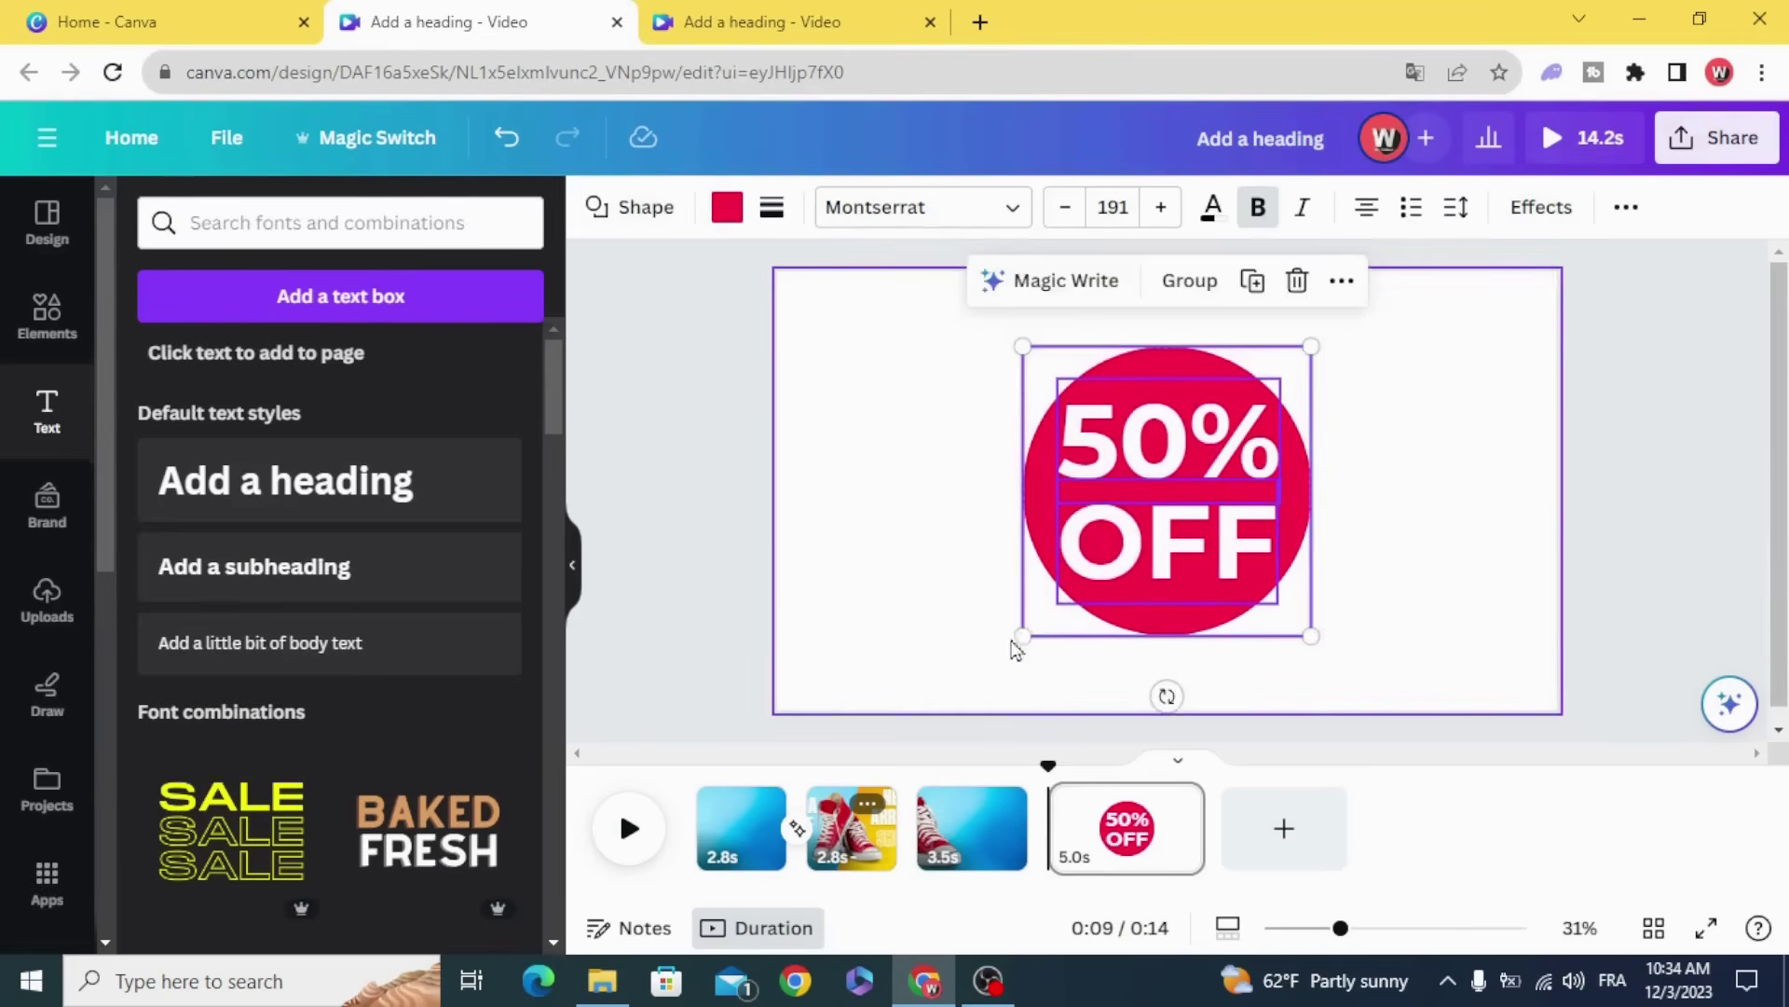
drag(1020, 641, 990, 662)
drag(1102, 615, 1114, 578)
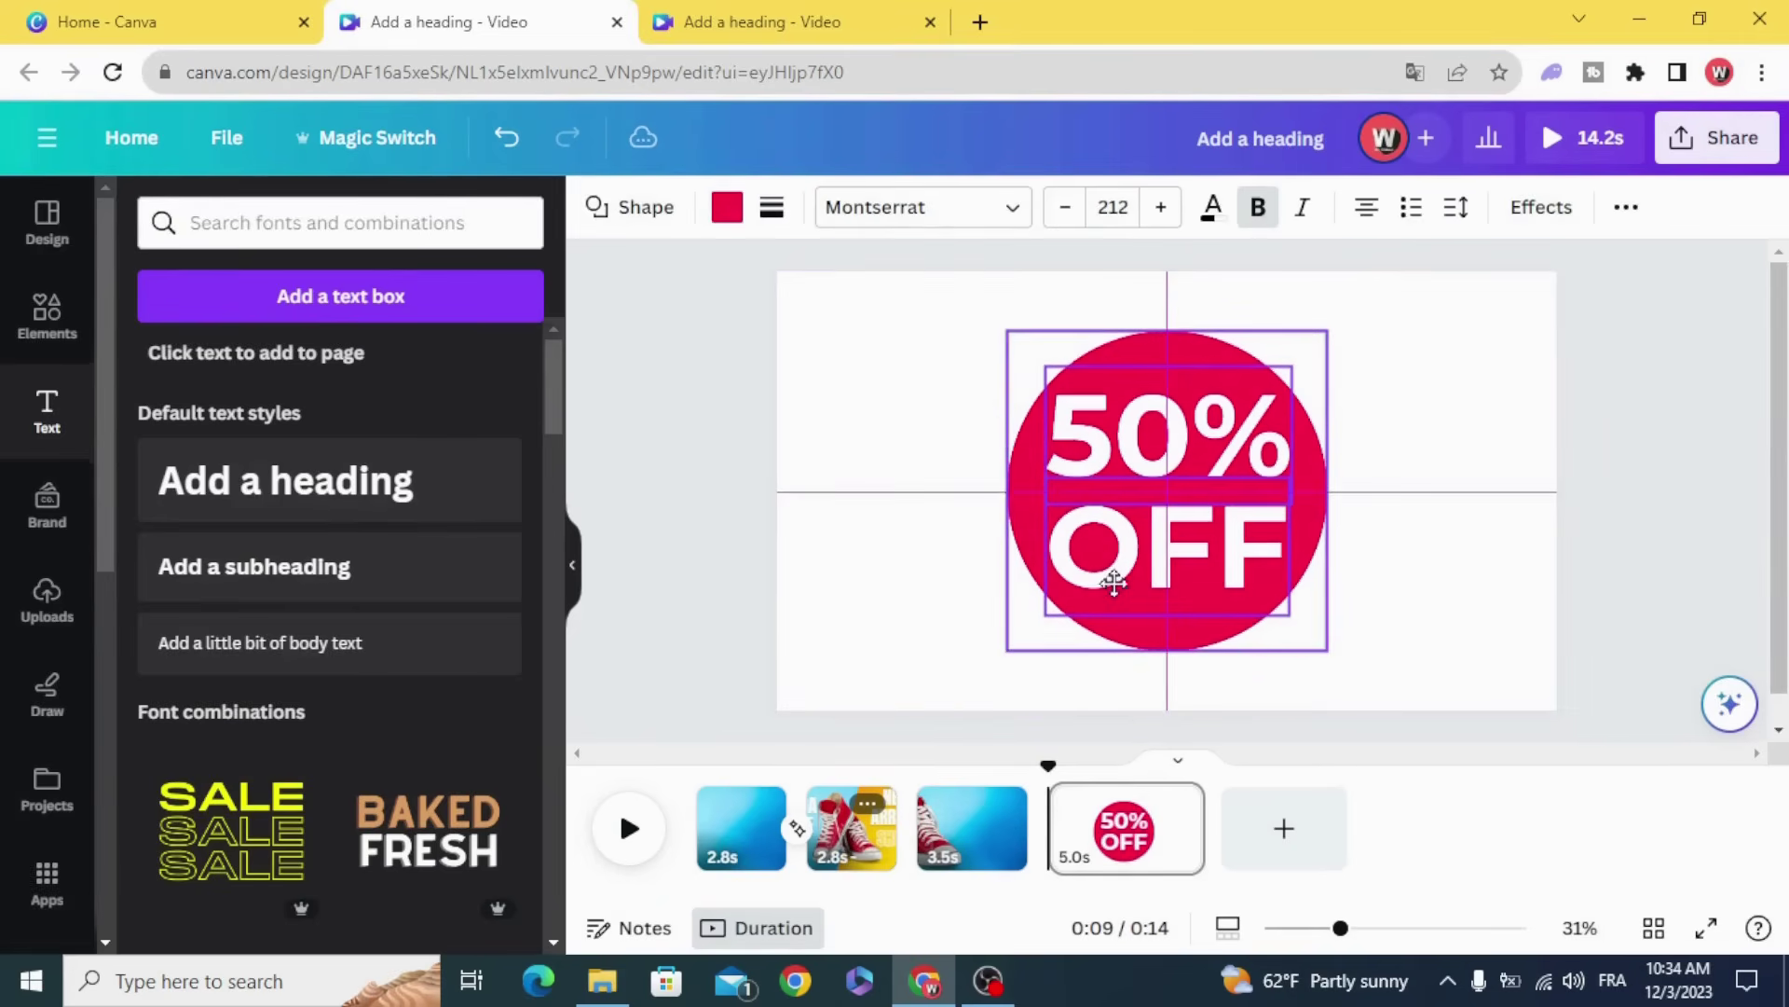
click(1526, 388)
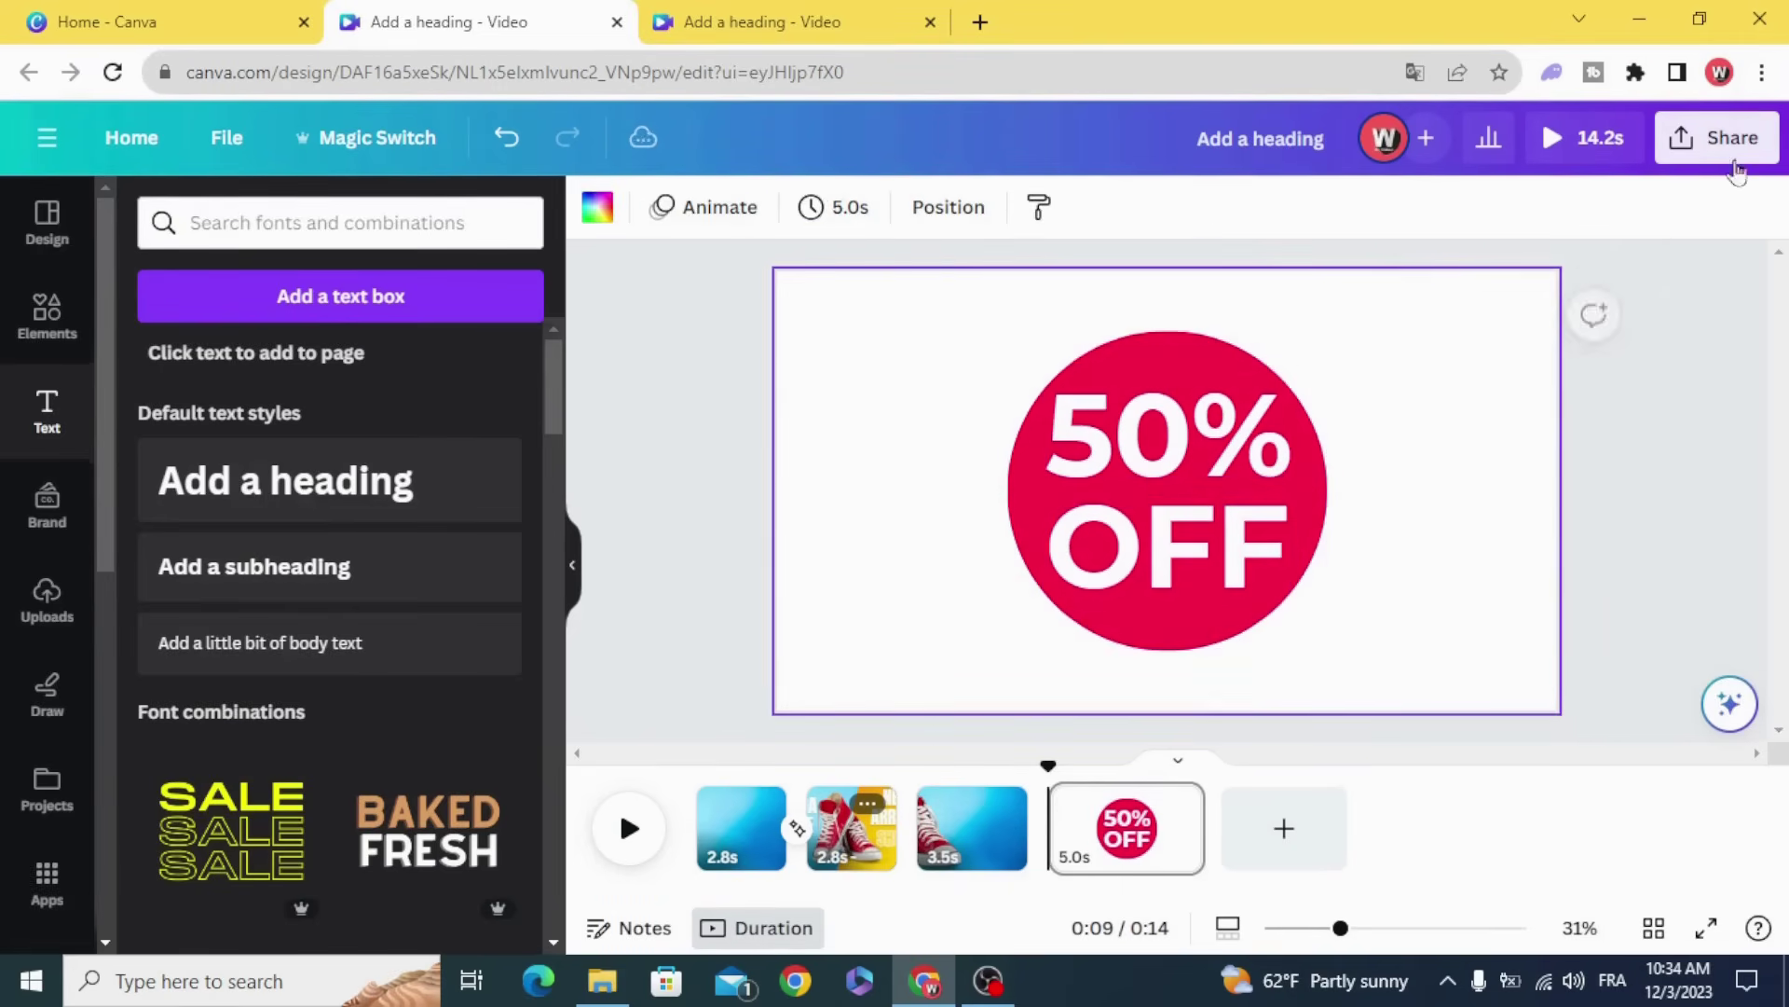
- Set the design's download file type to PNG with a transparent background
click(1716, 137)
click(1519, 686)
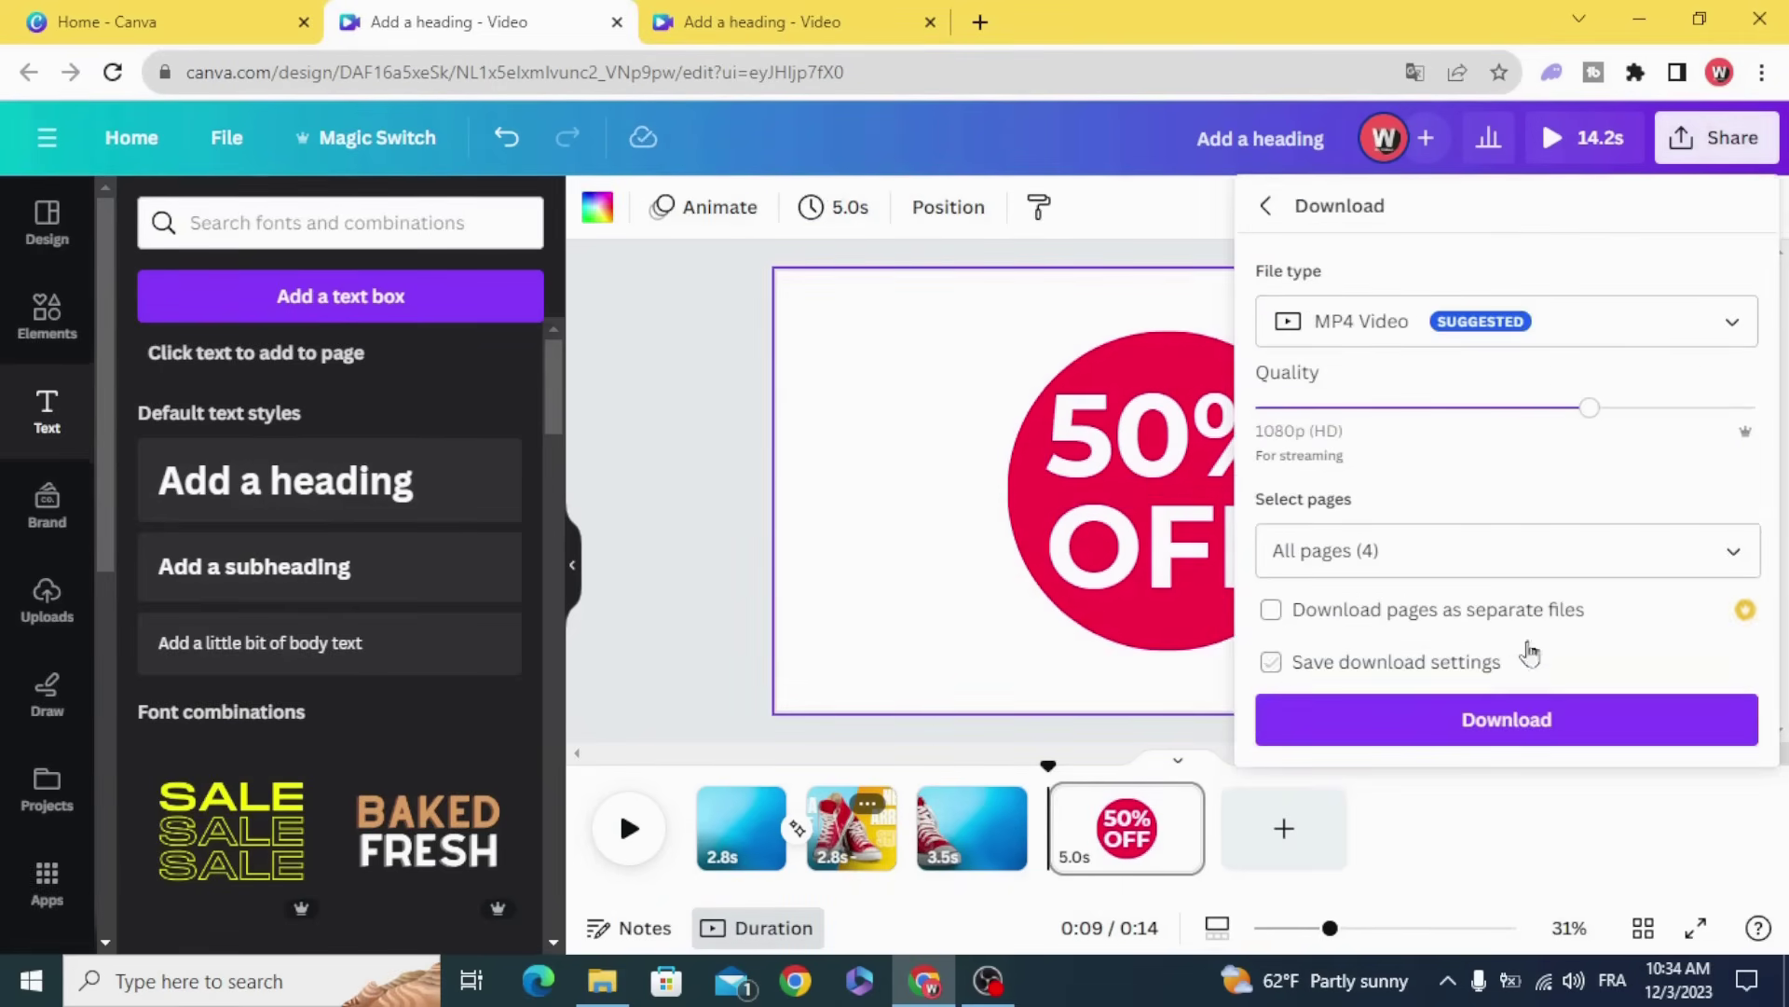
click(1596, 336)
scroll(1488, 510, up, 3)
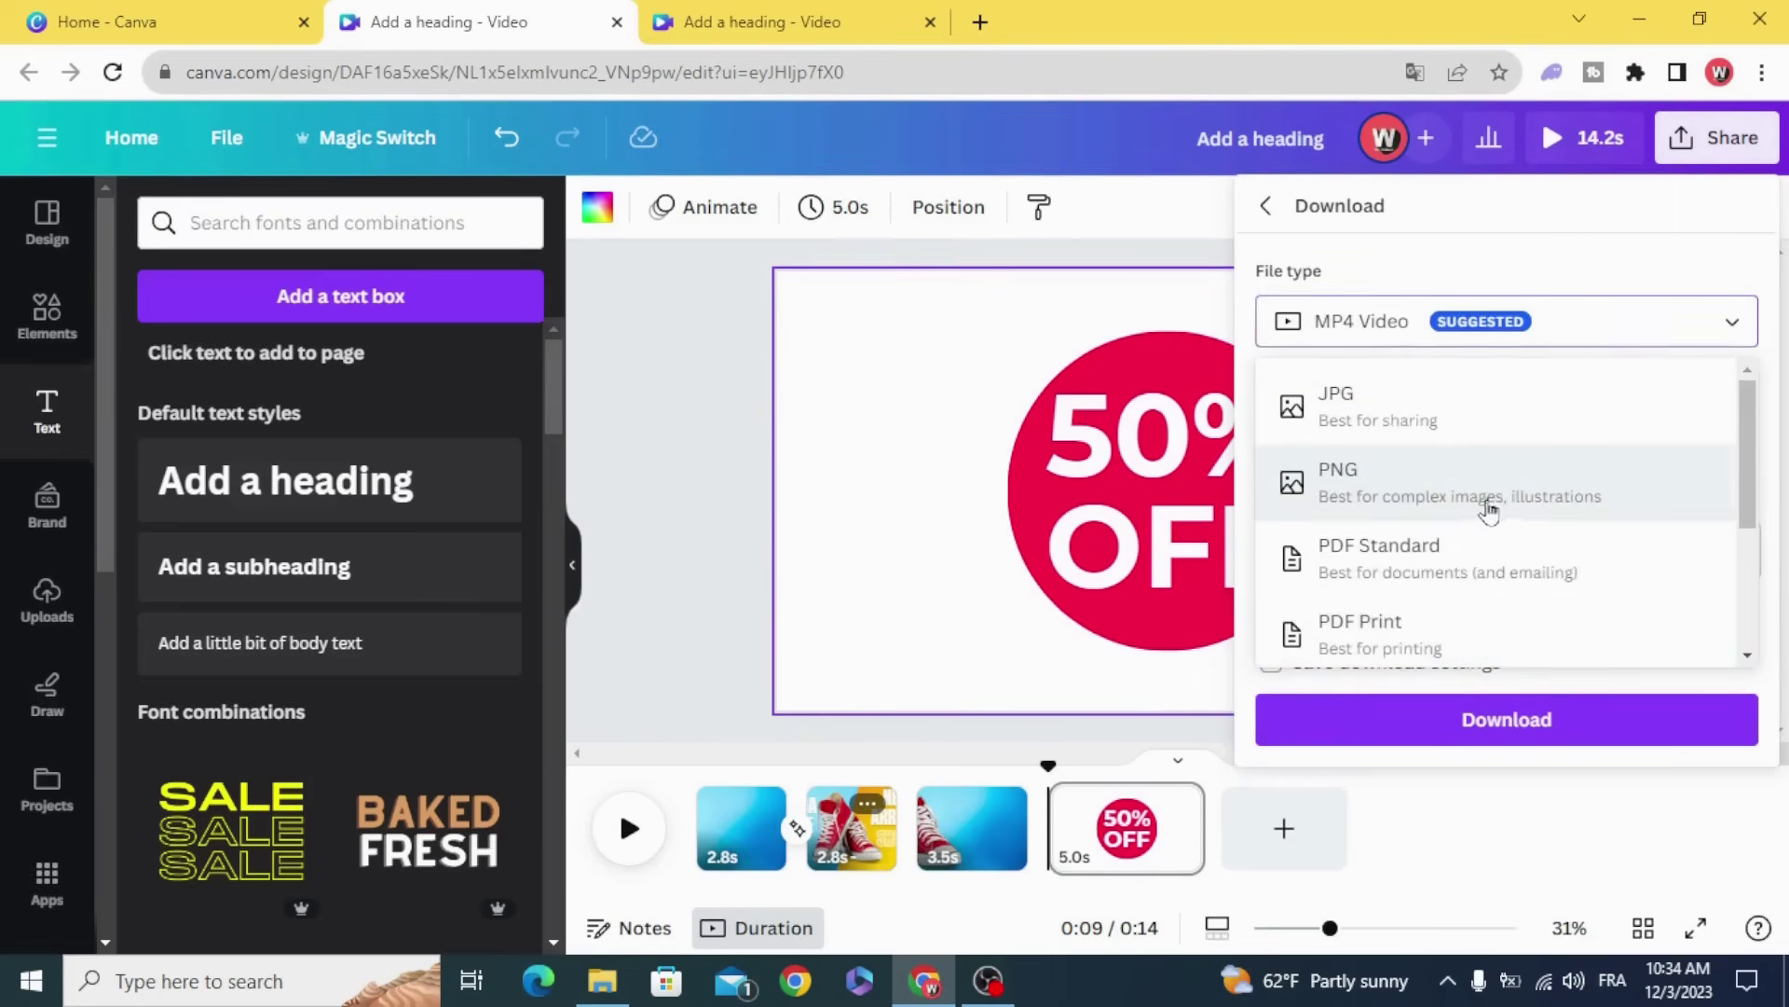
click(1429, 504)
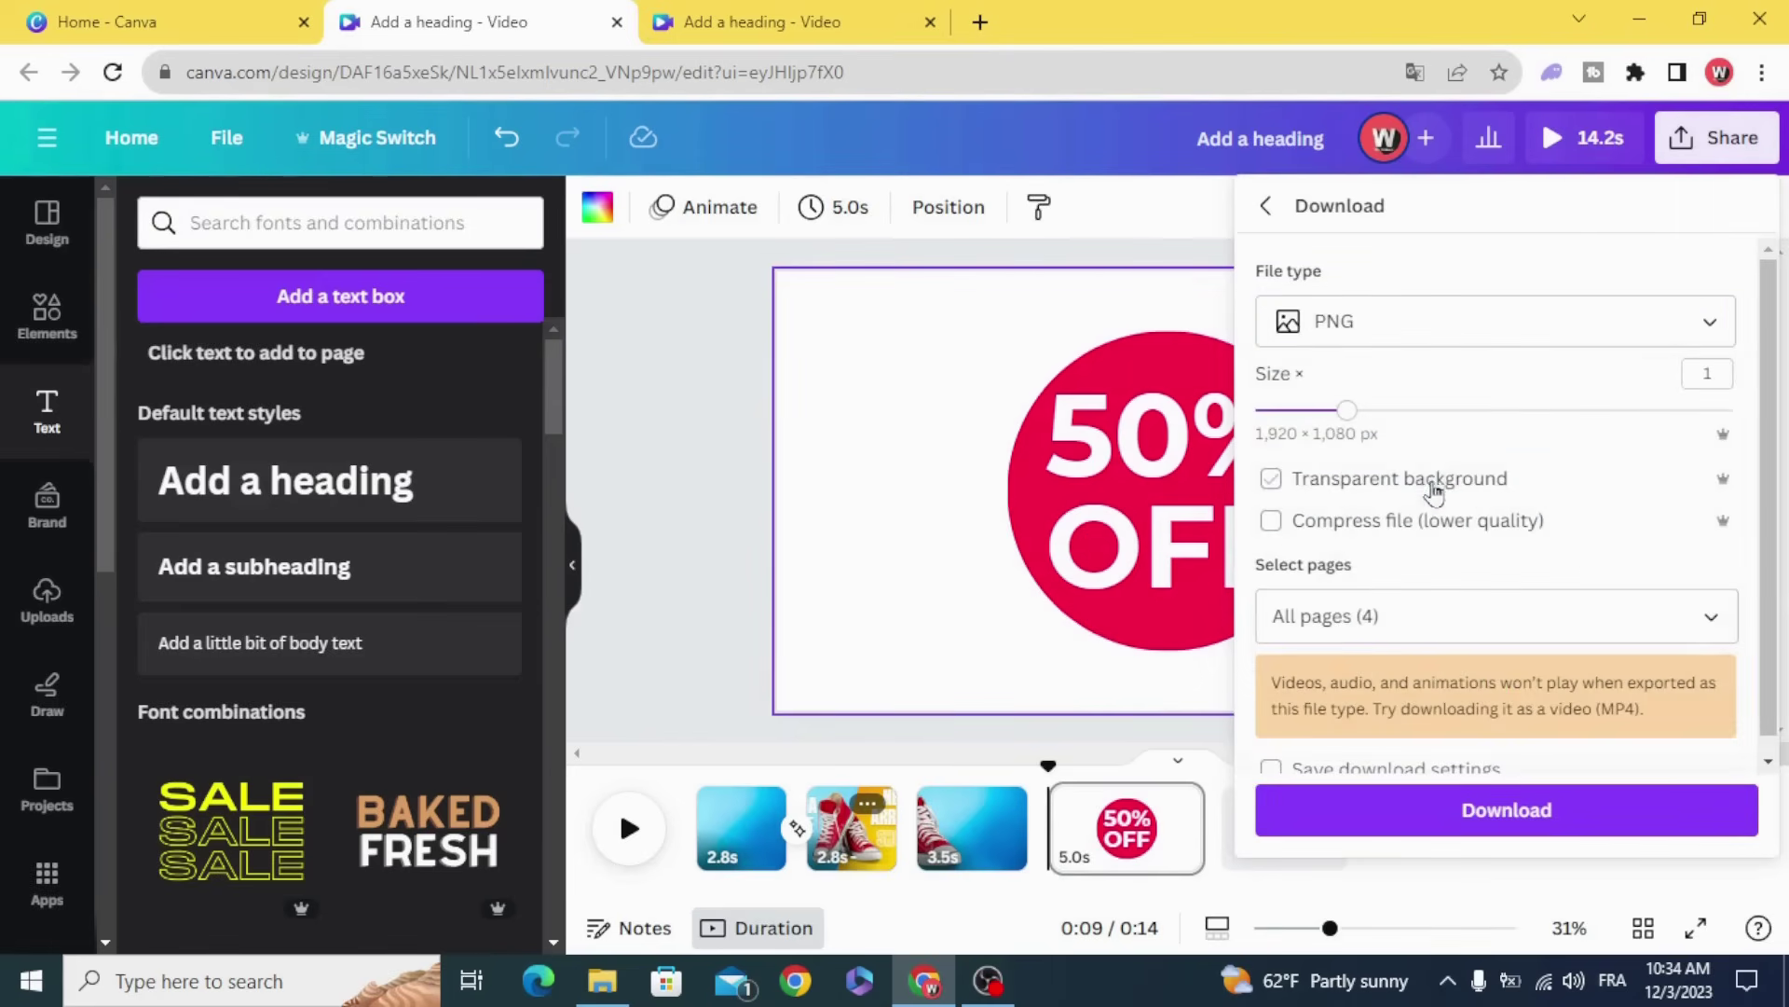
- Limit the download to page 4 and download the badge image
click(1490, 632)
click(1687, 192)
scroll(1519, 373, down, 1)
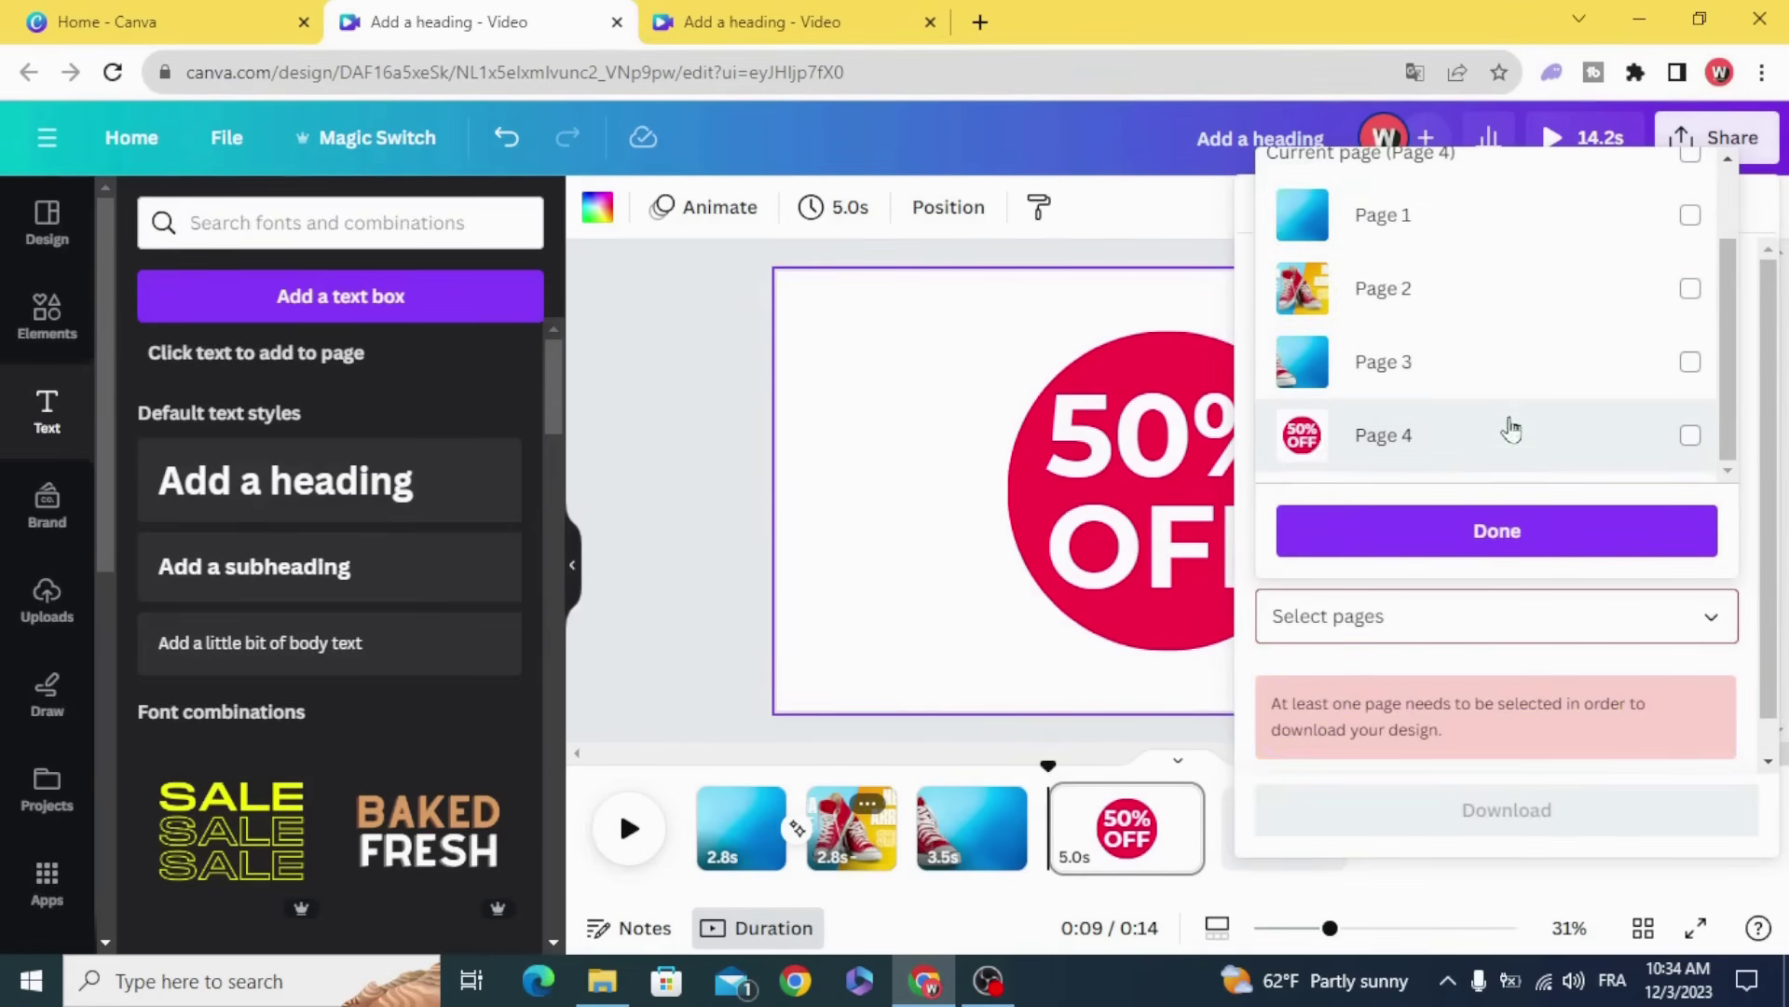
click(1688, 437)
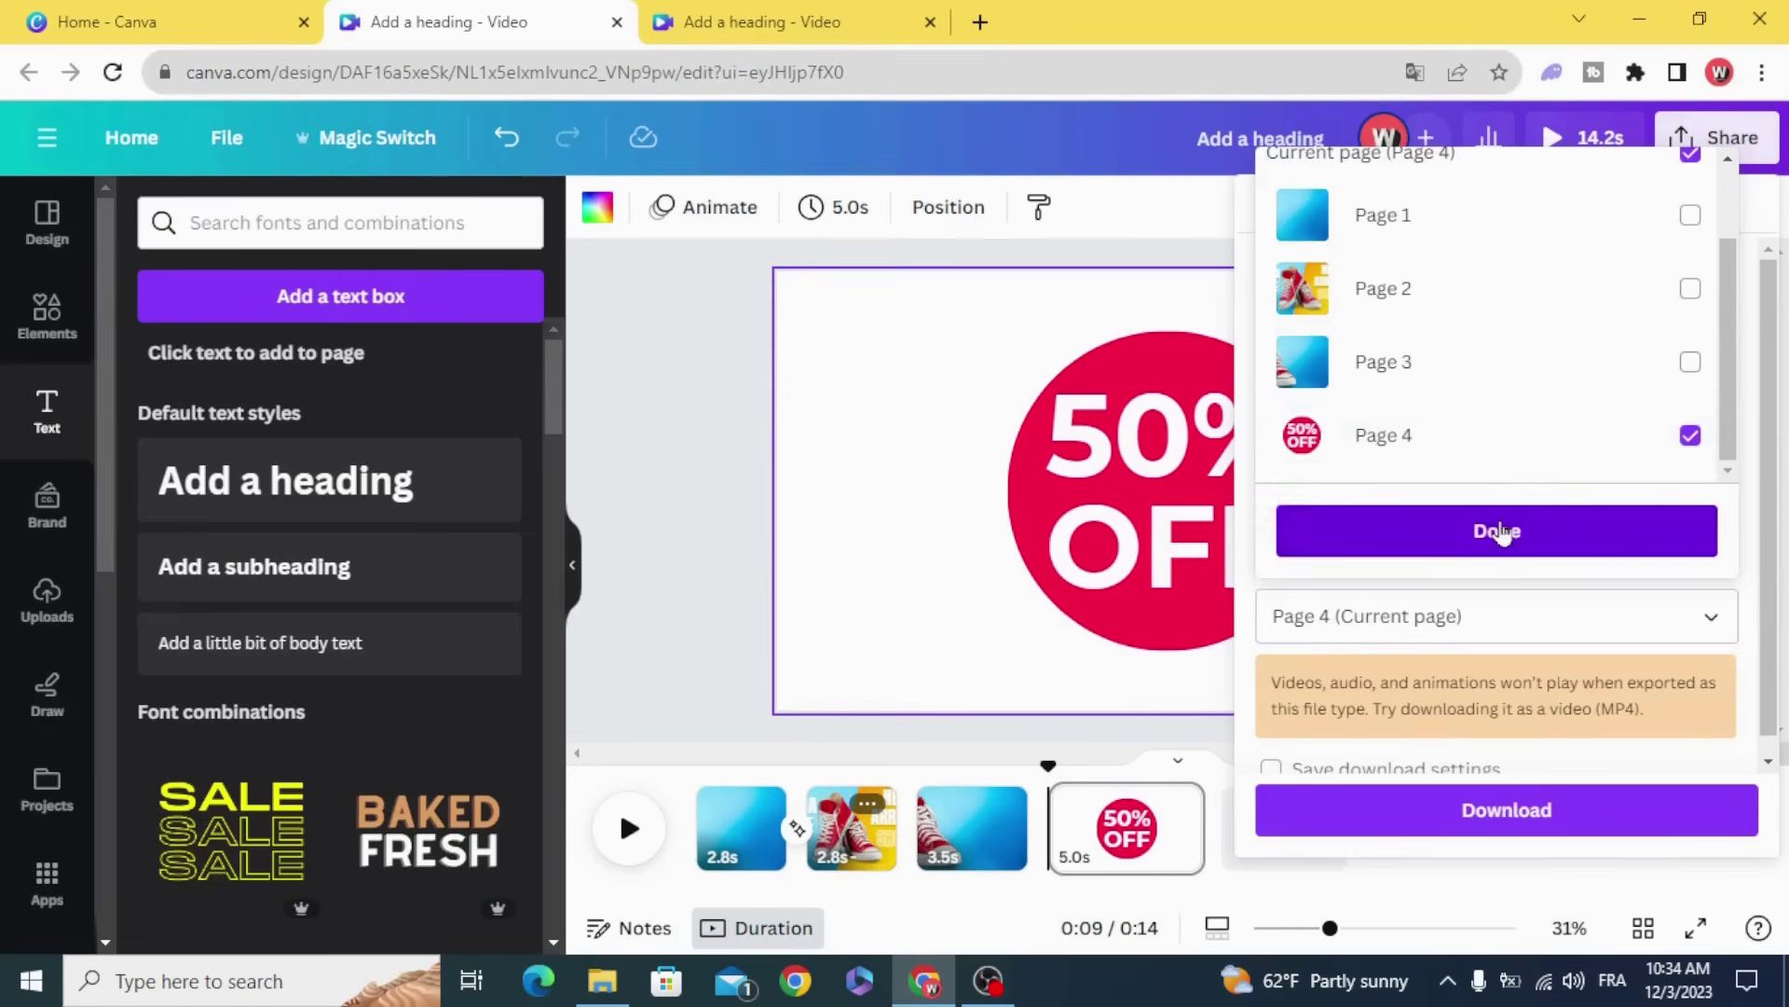
click(1502, 530)
click(1536, 809)
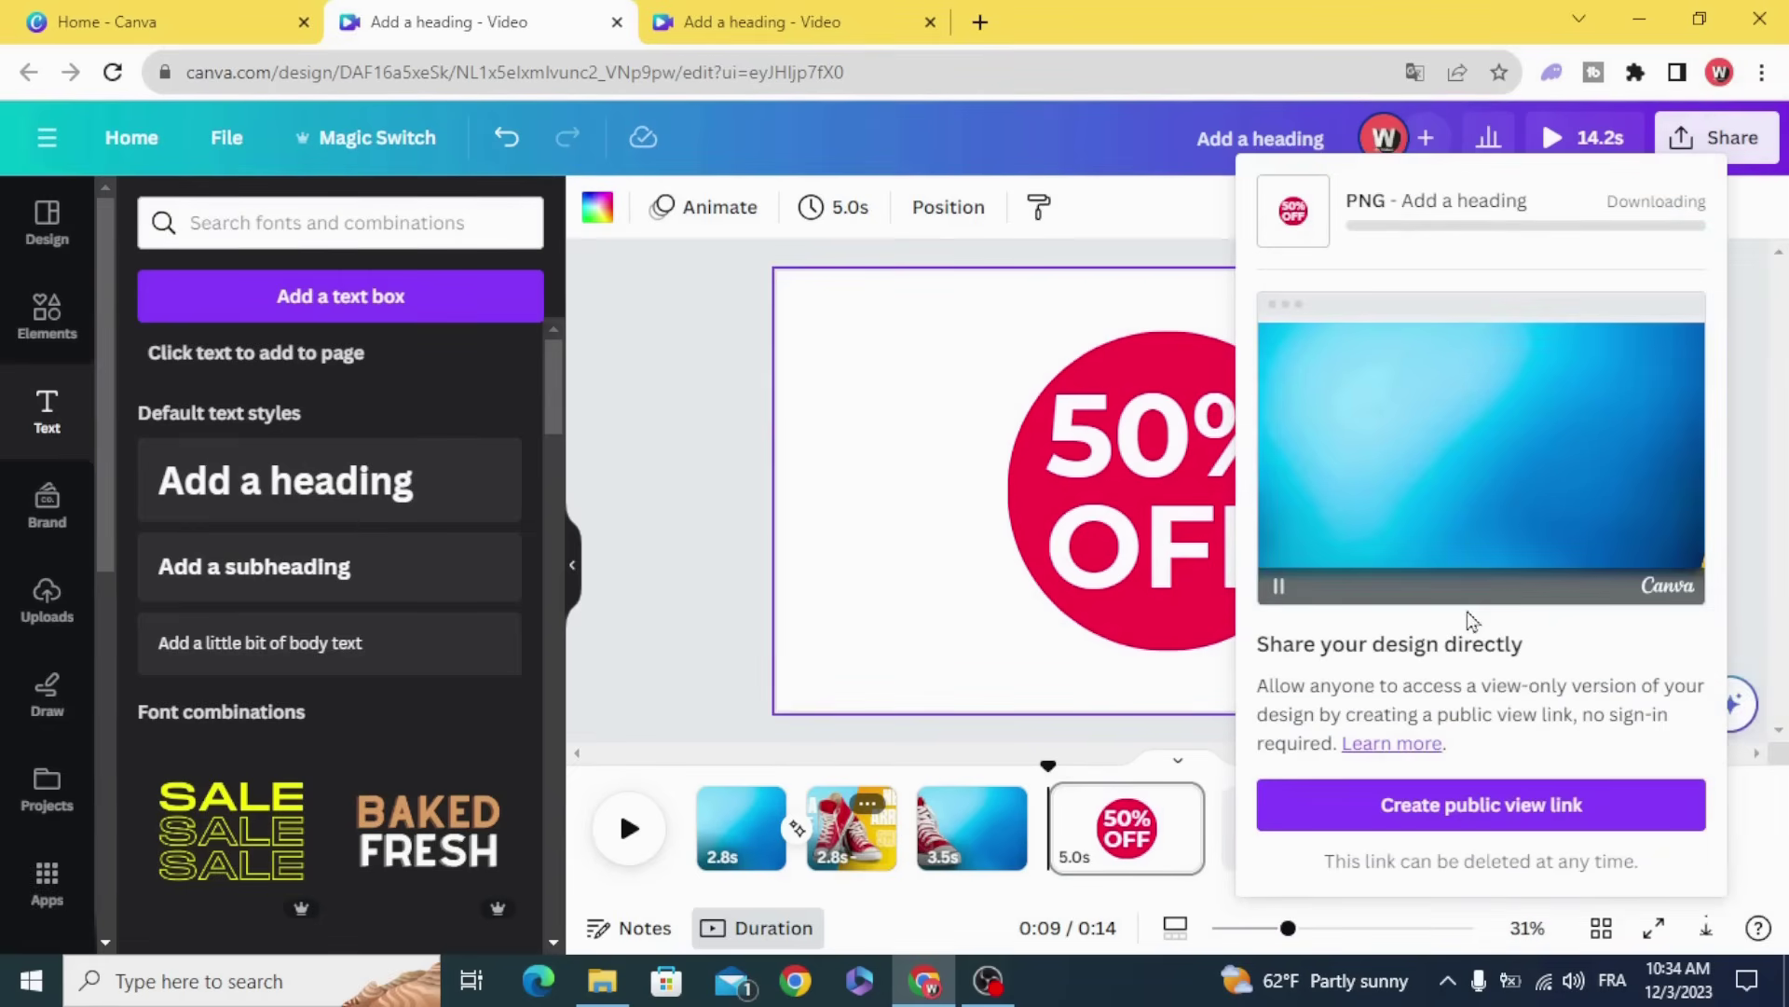
click(703, 487)
- Upload the newly downloaded 50% OFF badge PNG from the browser's recent downloads into the design's uploads
click(1636, 71)
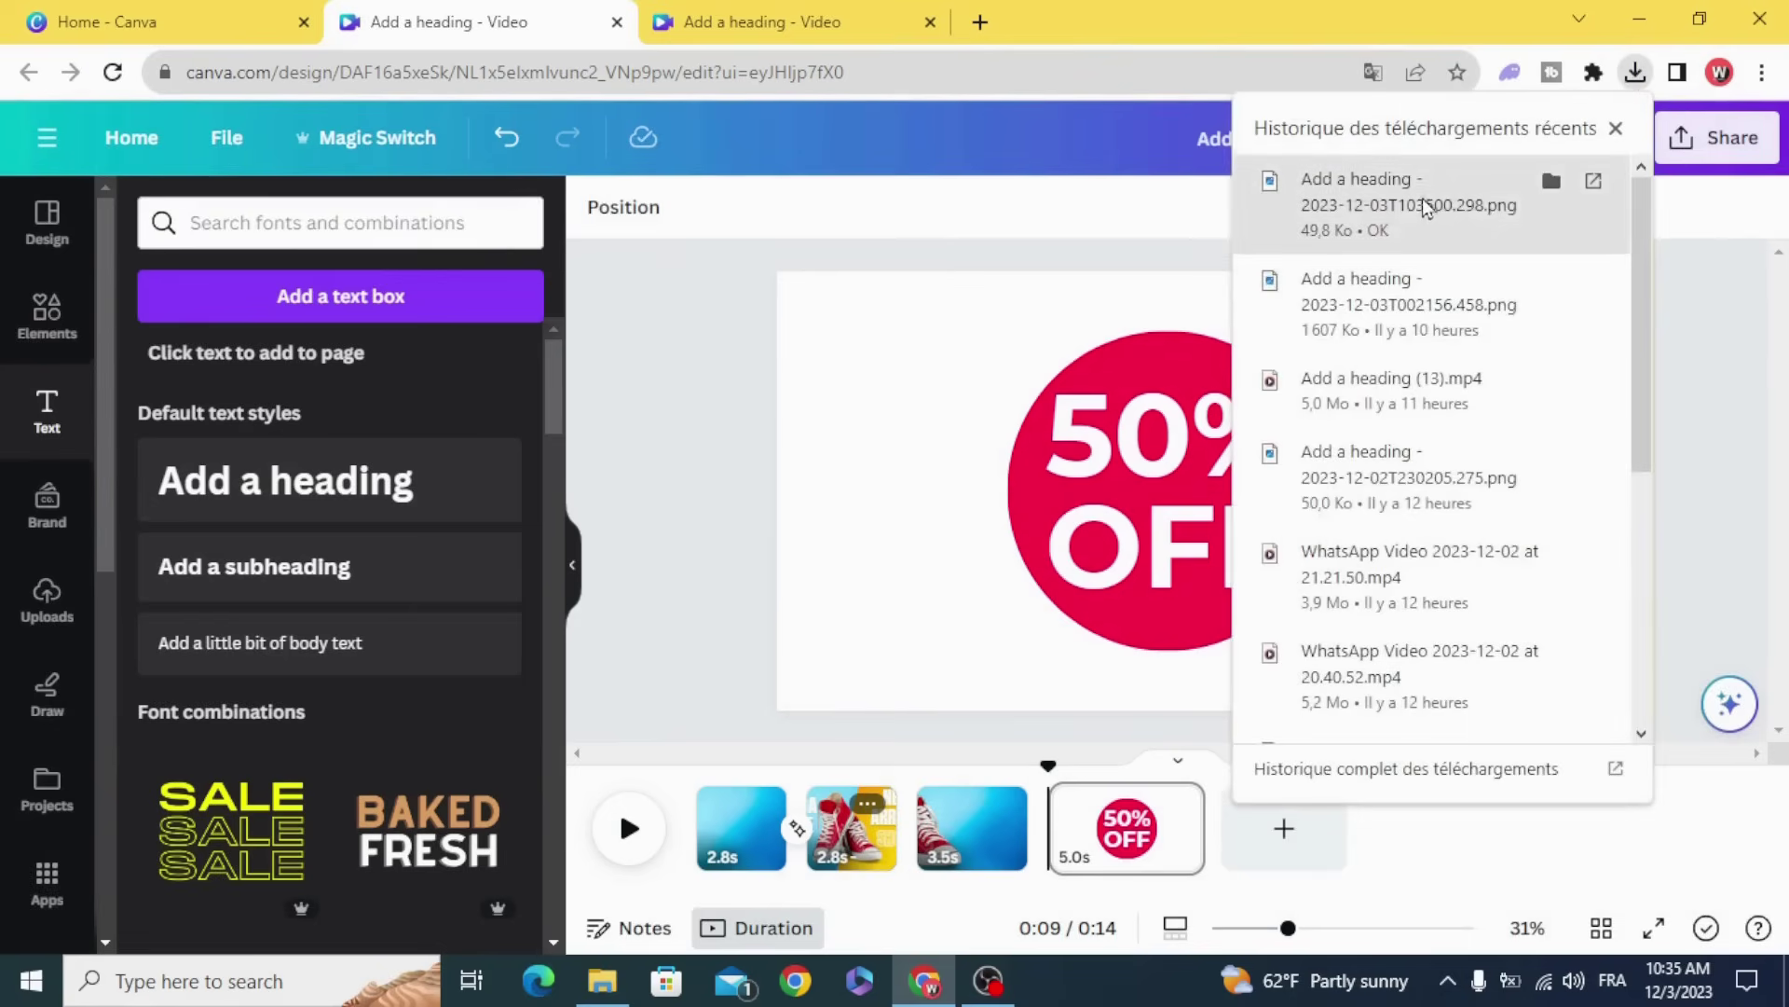
drag(1430, 199, 310, 533)
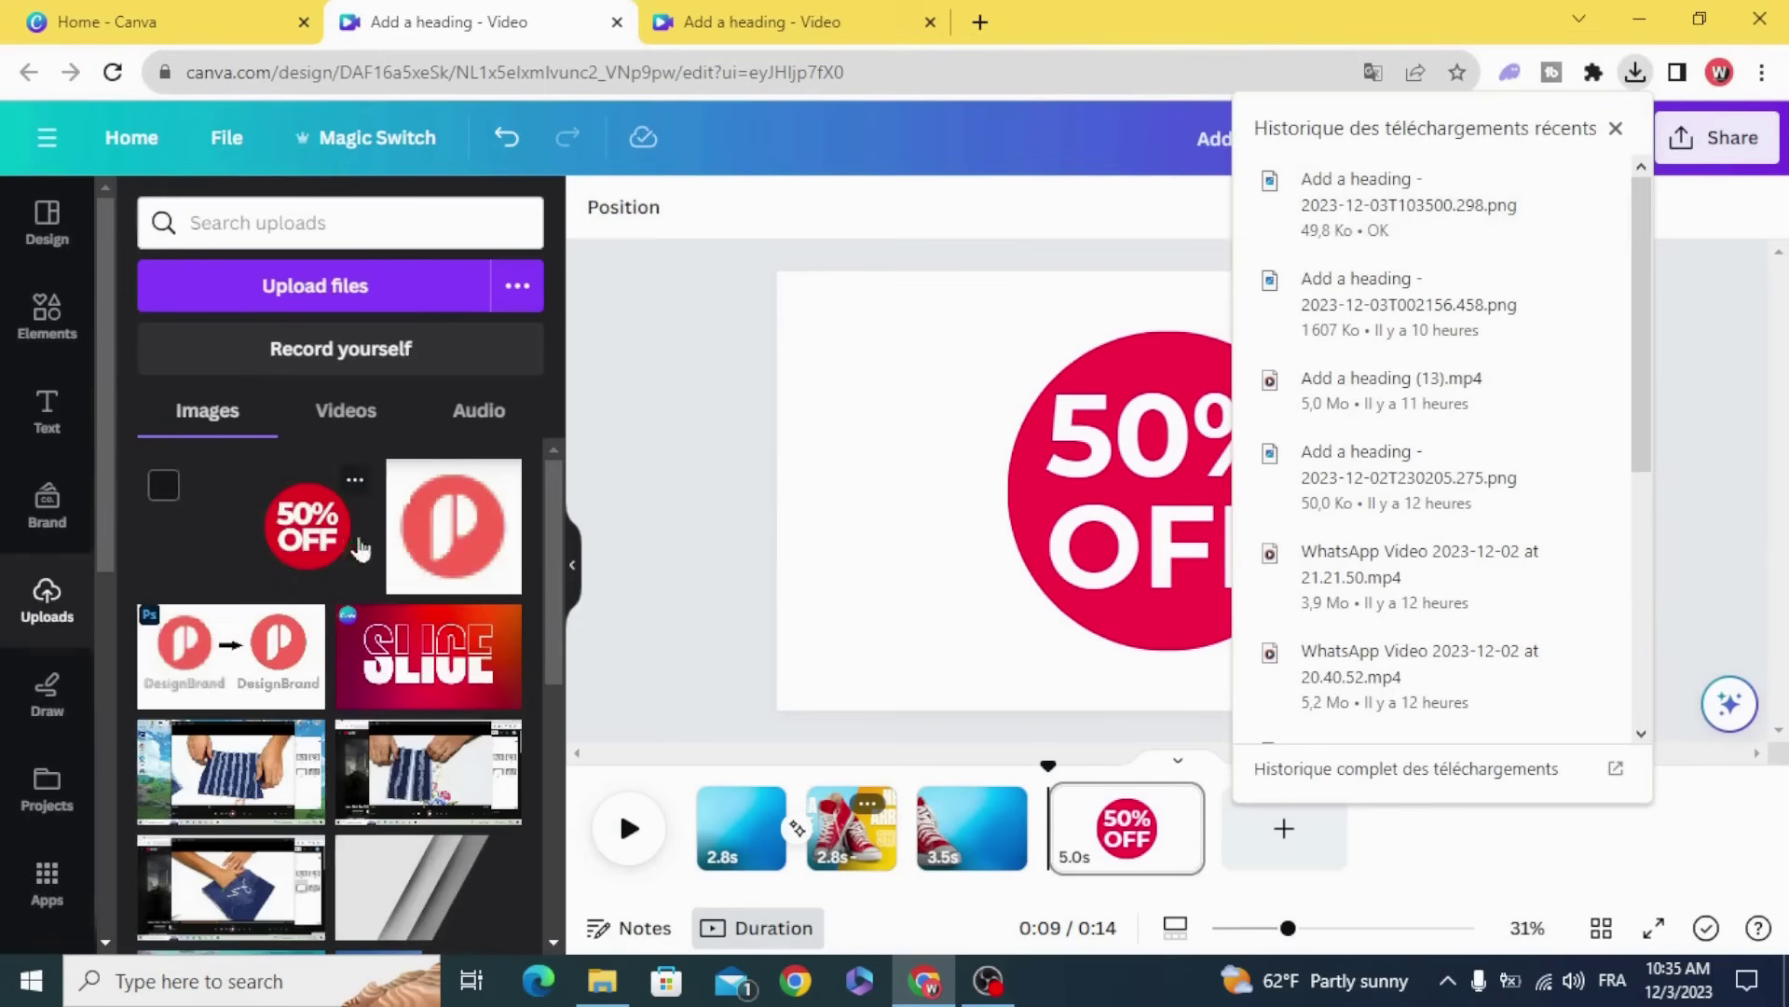
click(659, 471)
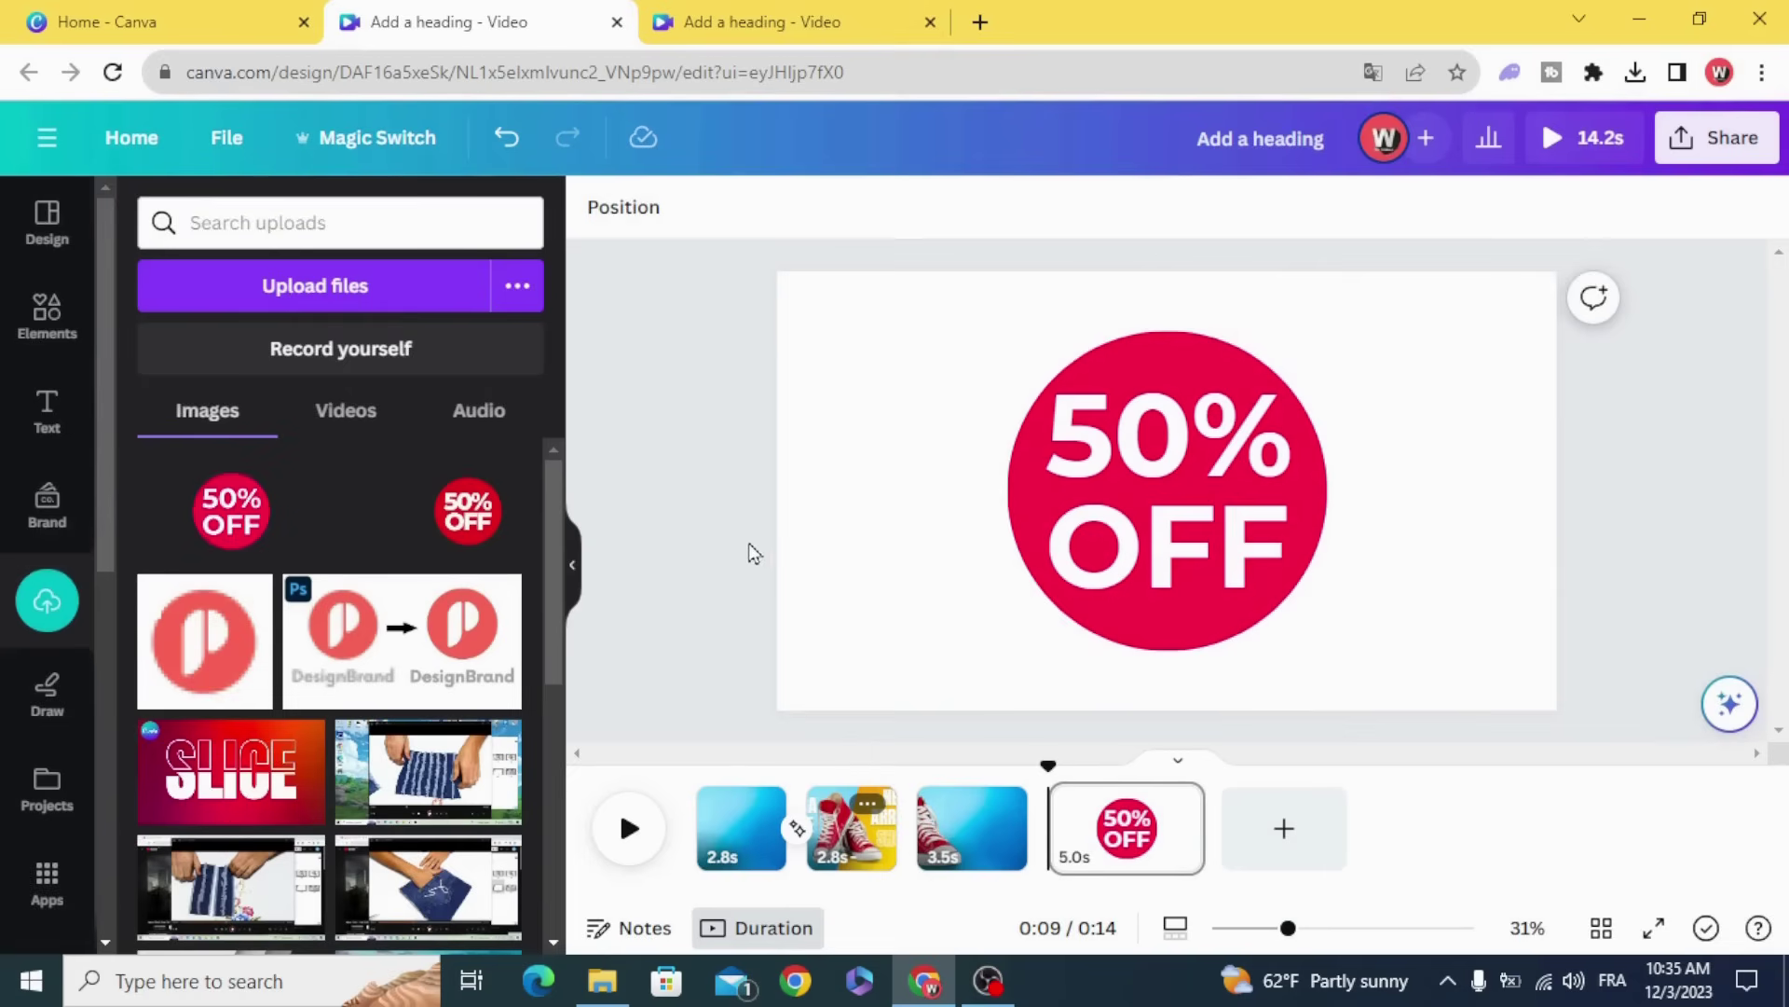
- Add the uploaded 50% OFF badge image to page 3 with the large red sneaker
click(969, 844)
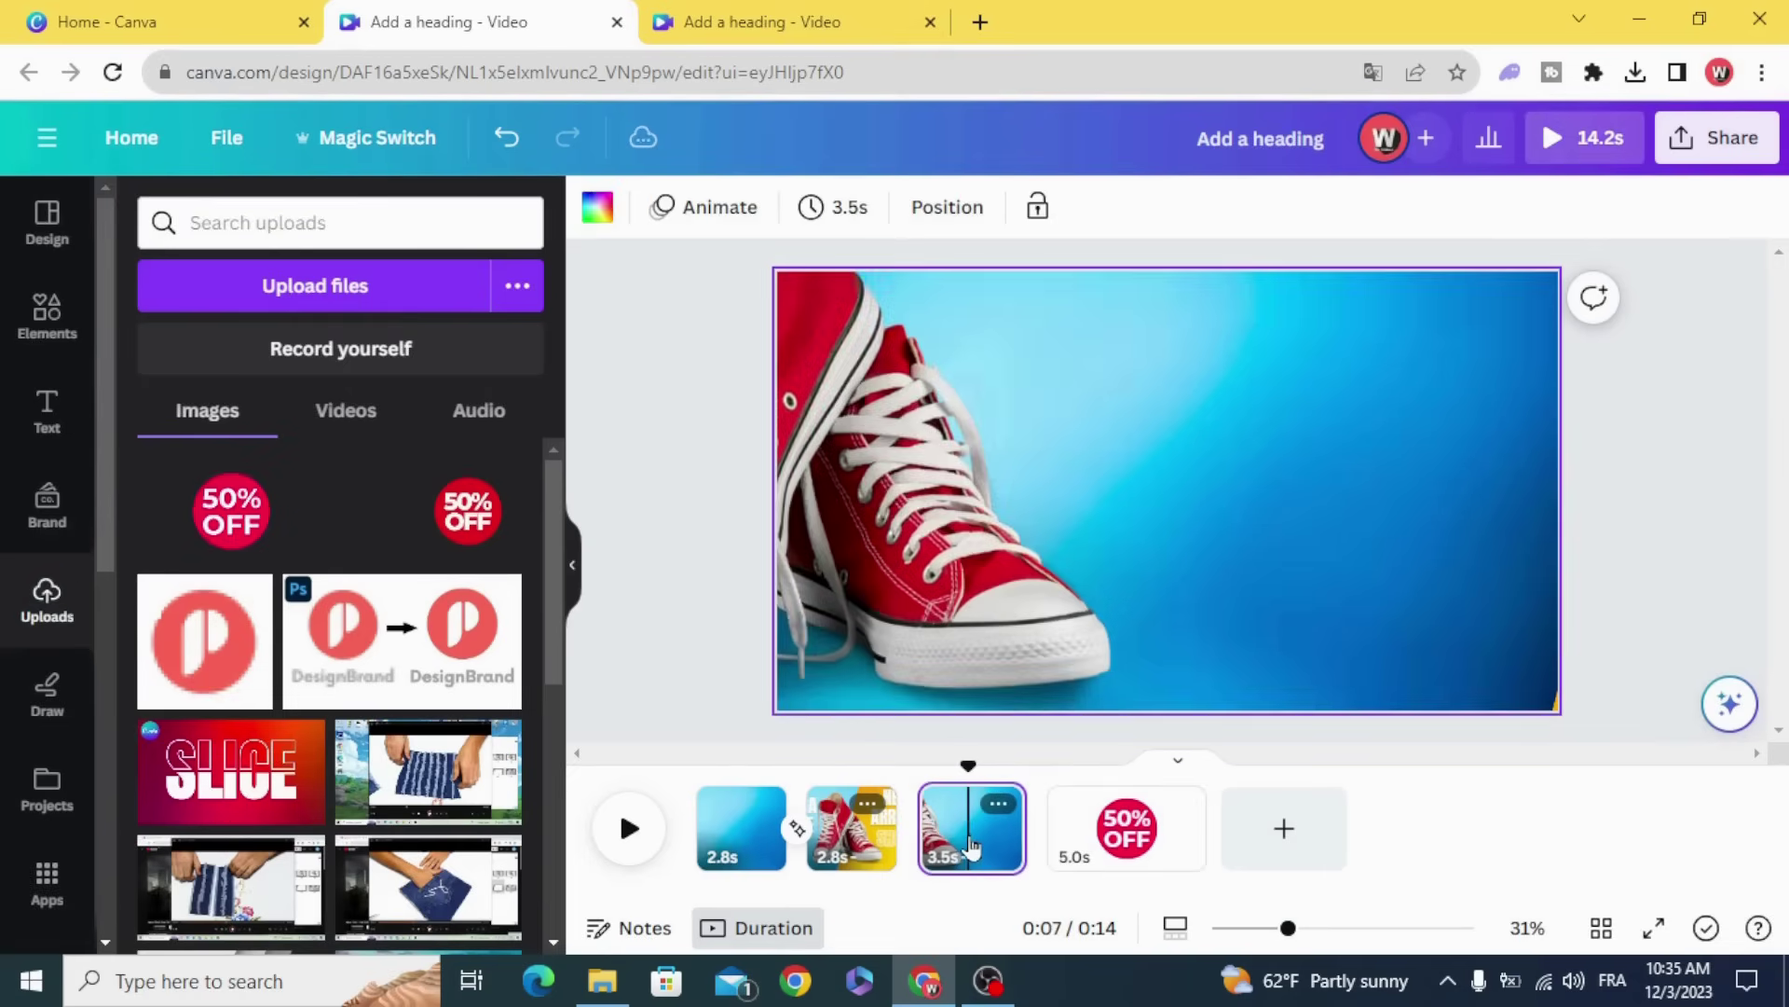
click(231, 529)
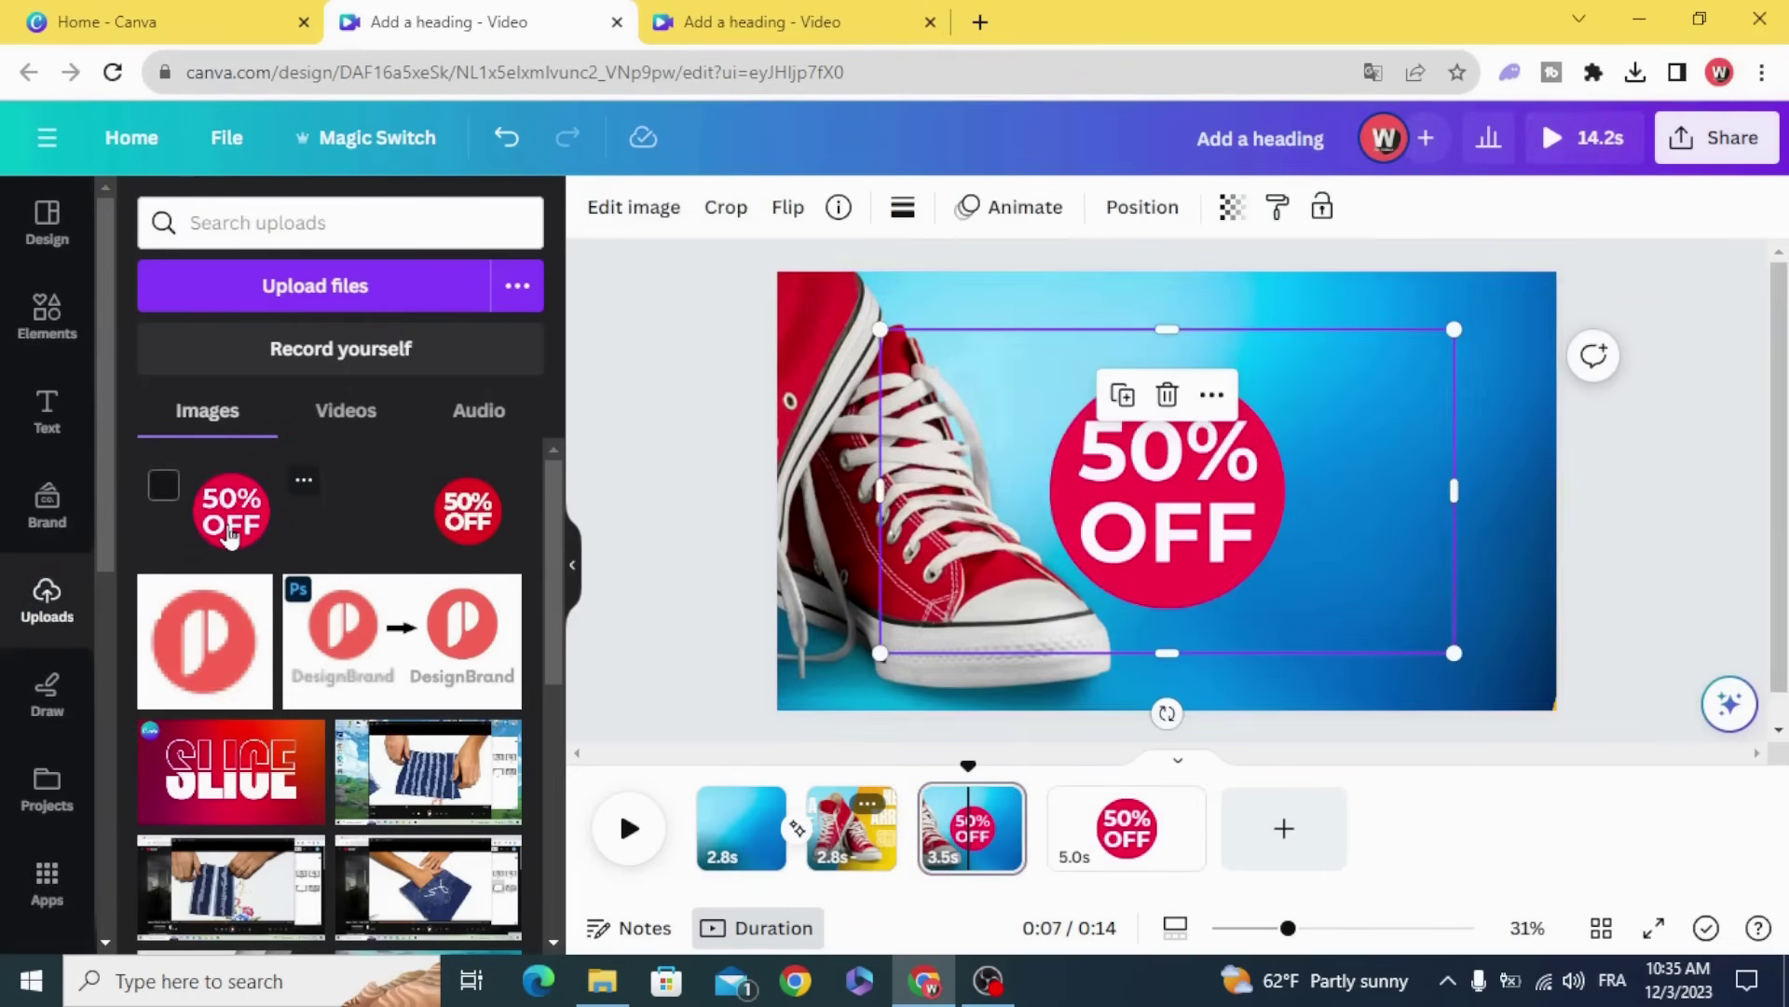
click(49, 316)
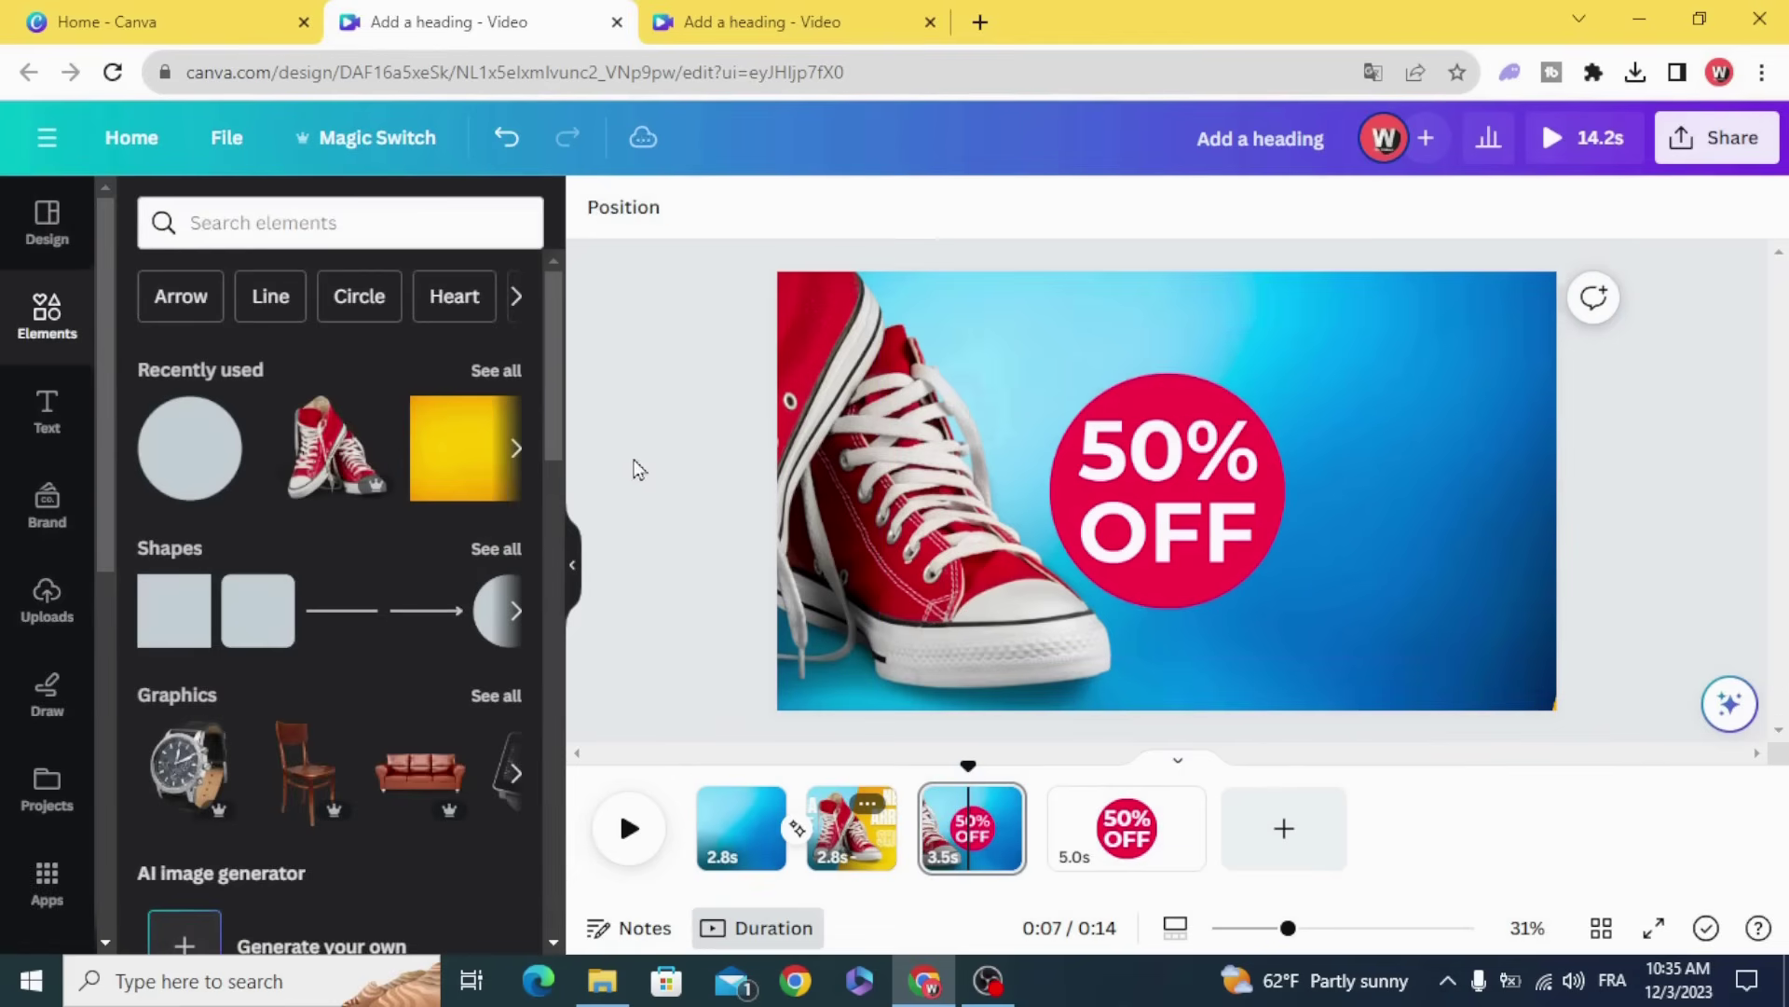
- Crop the badge image's empty side margins, then enlarge it and center it vertically in the blue area beside the sneaker
drag(1081, 534, 1168, 533)
drag(958, 504, 1104, 503)
drag(1536, 490, 1403, 503)
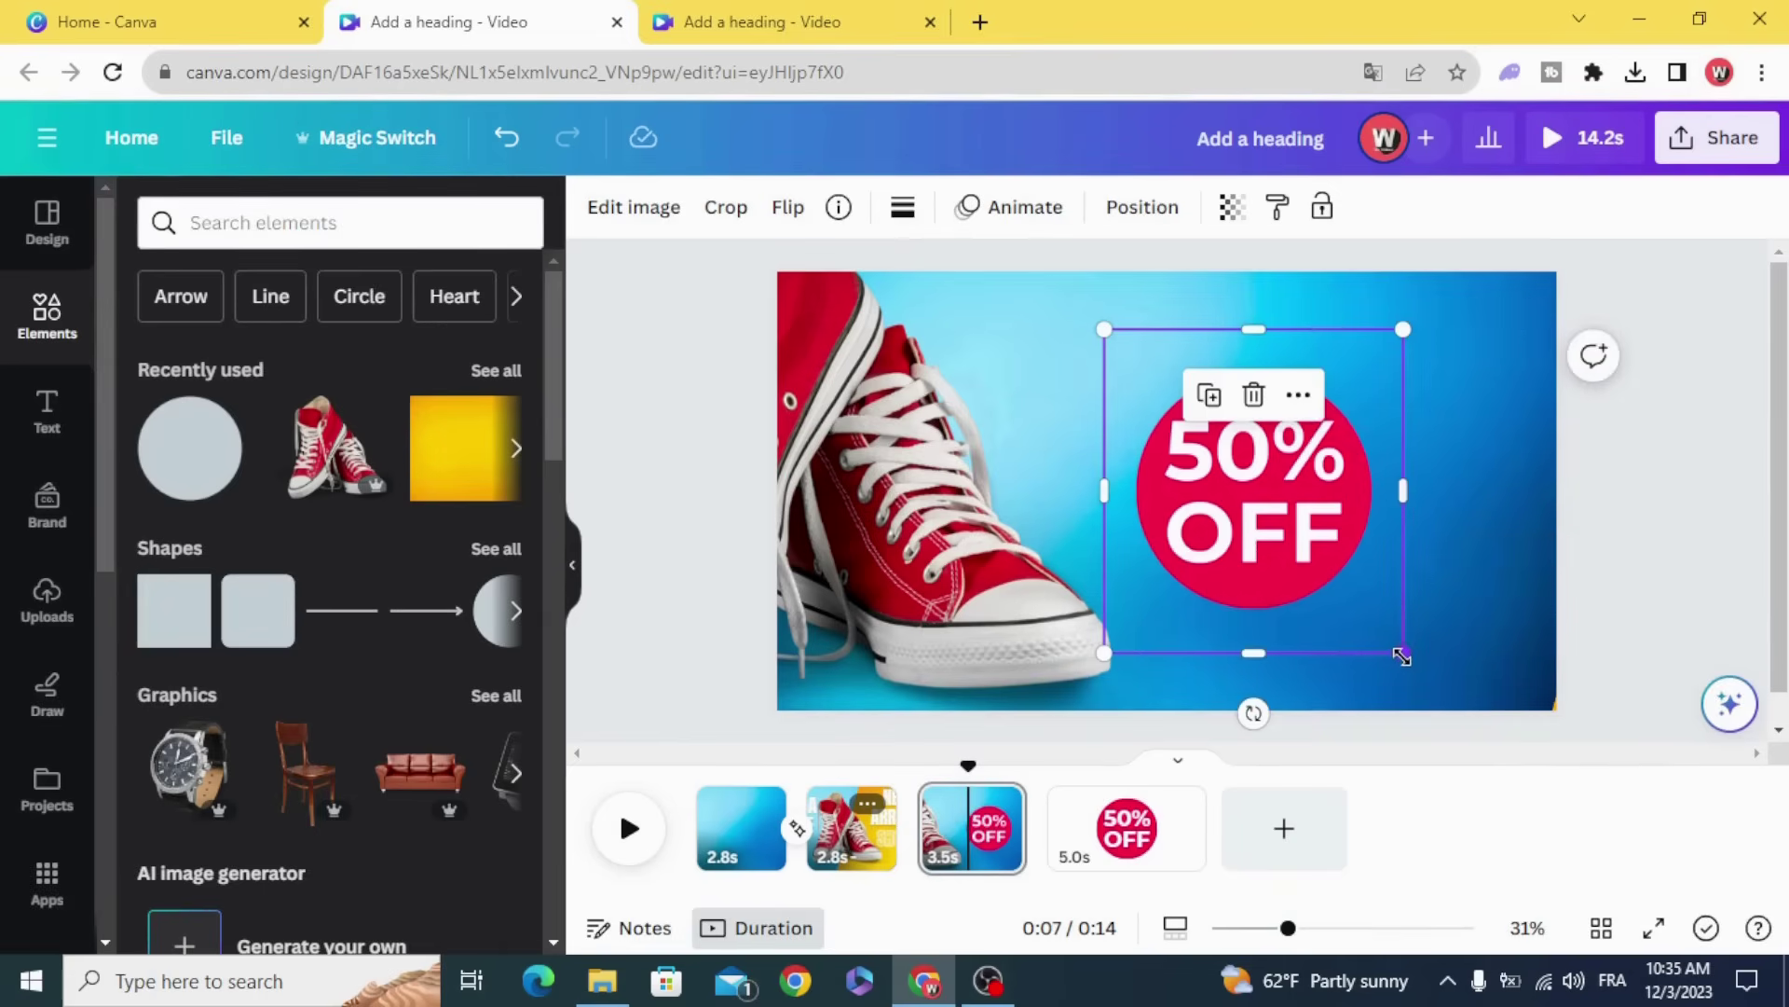
drag(1426, 678, 1524, 788)
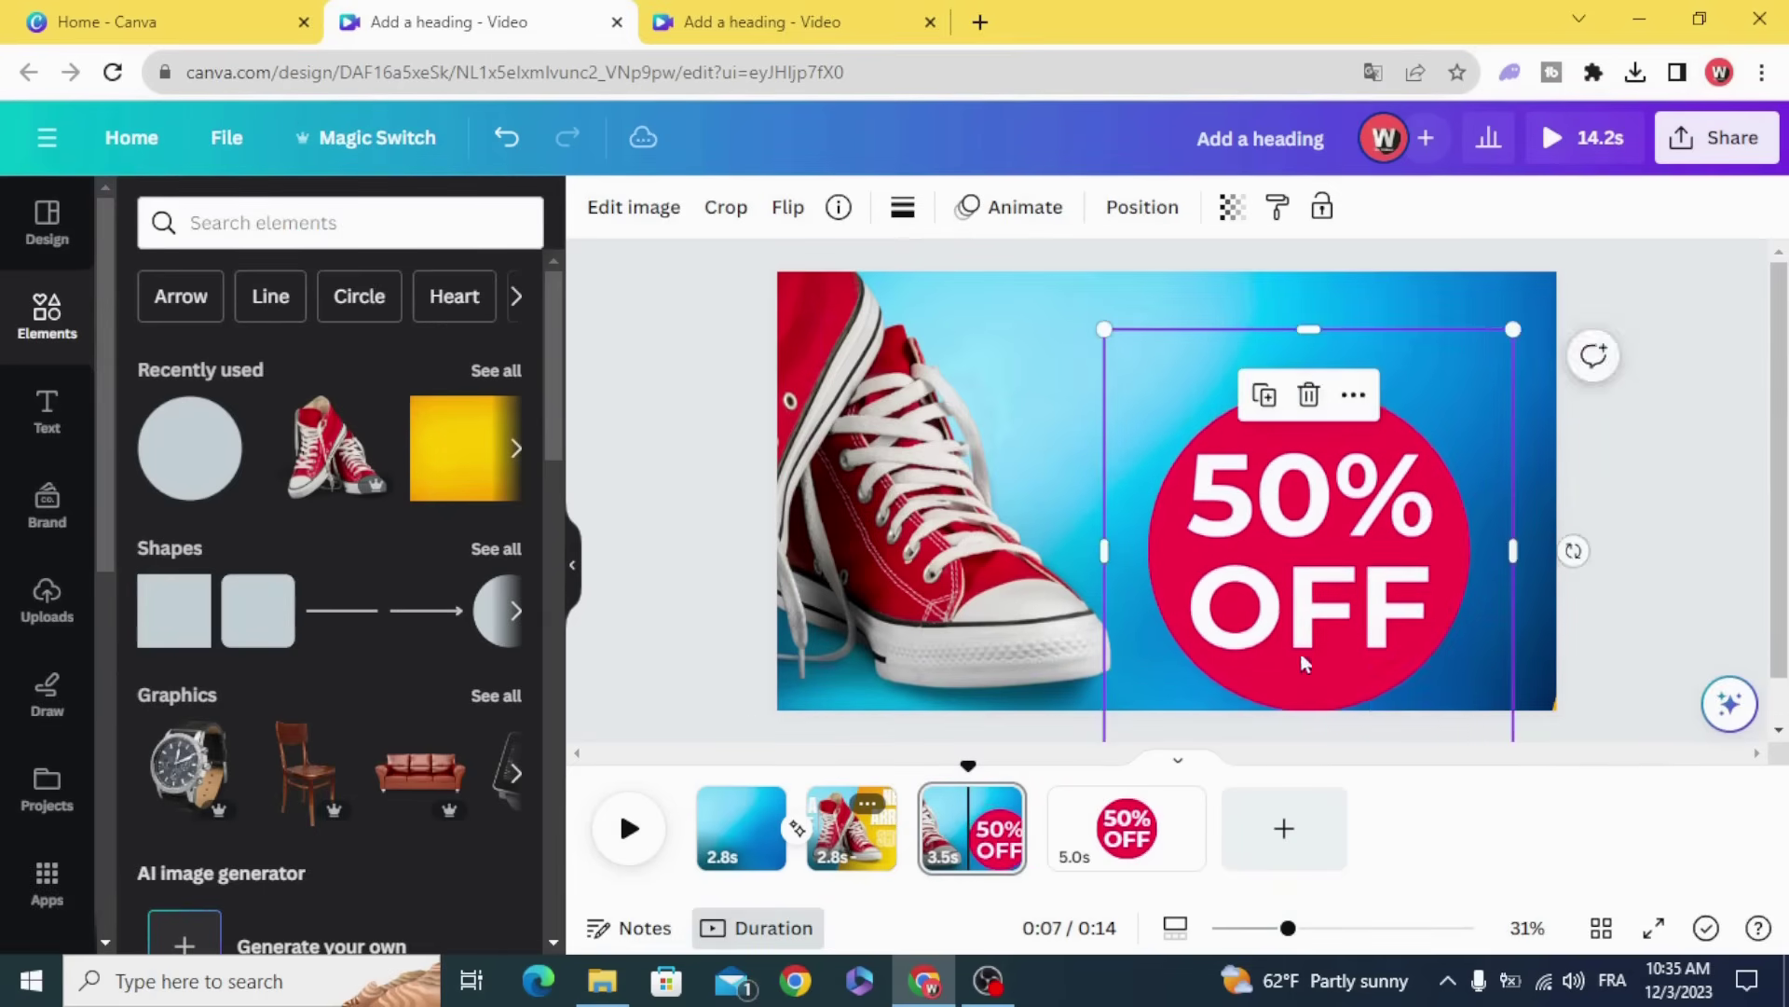
drag(1305, 652, 1286, 571)
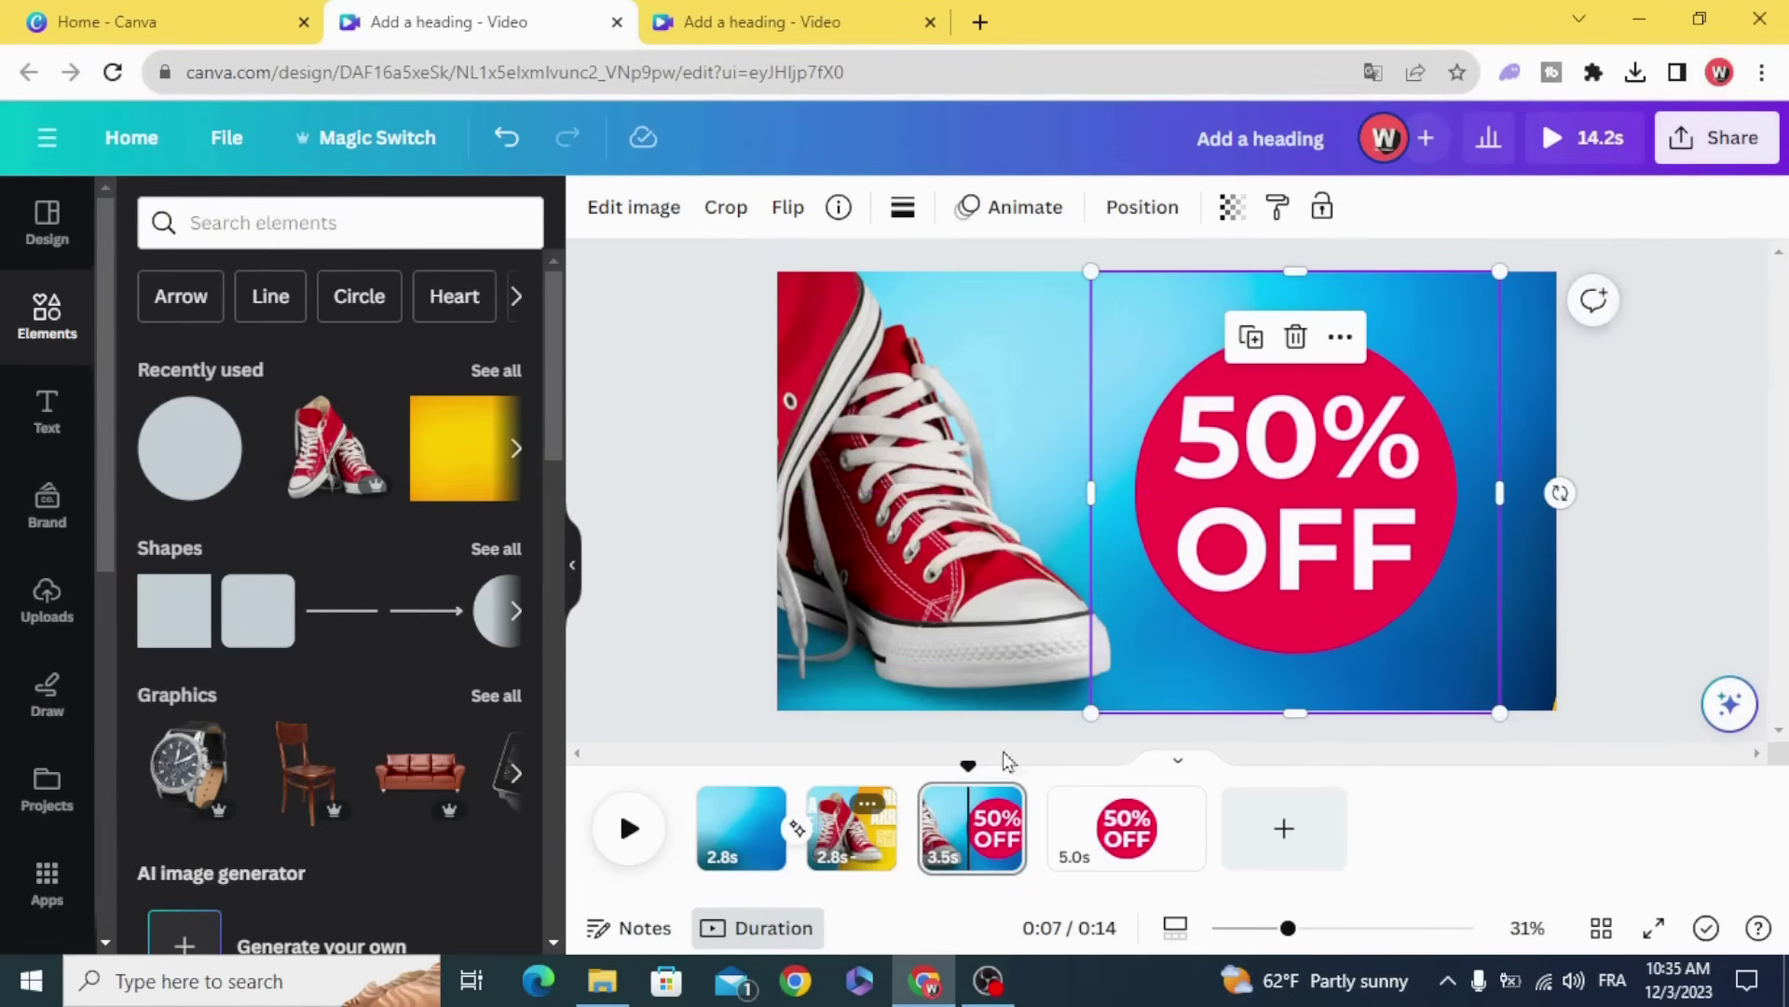
- Apply the Stomp photo animation to the 50% OFF badge, playing only on enter
click(1028, 208)
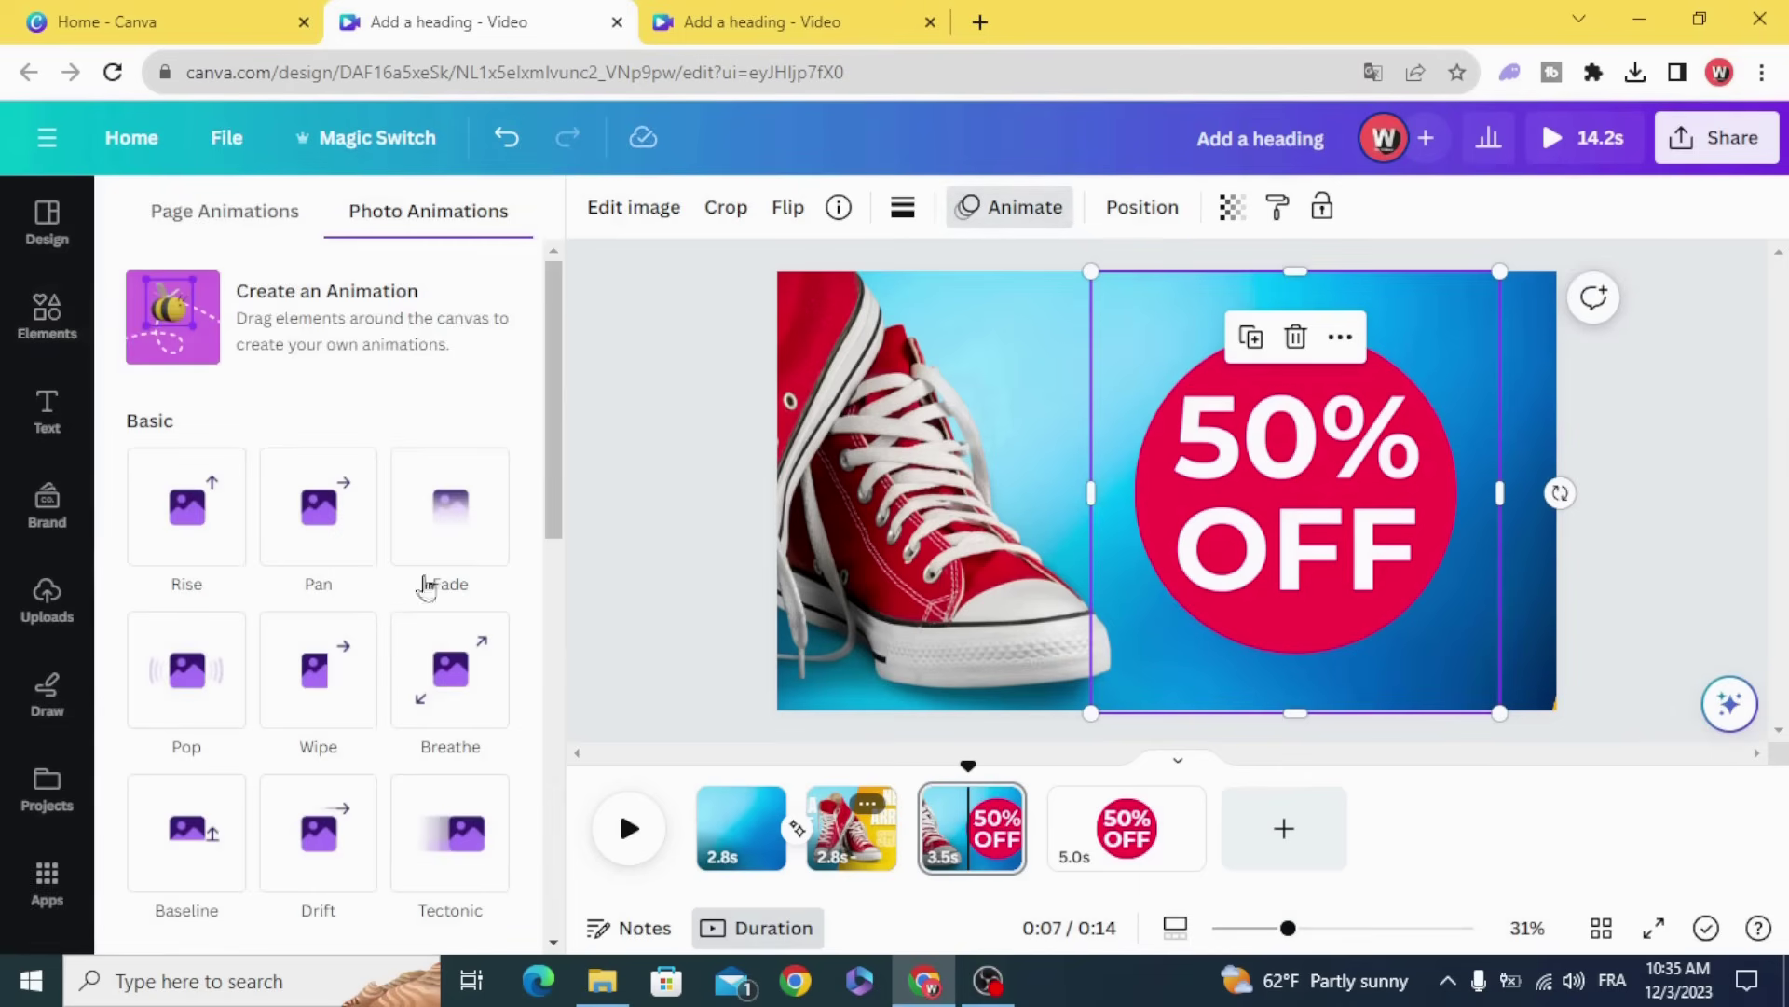
scroll(320, 651, down, 5)
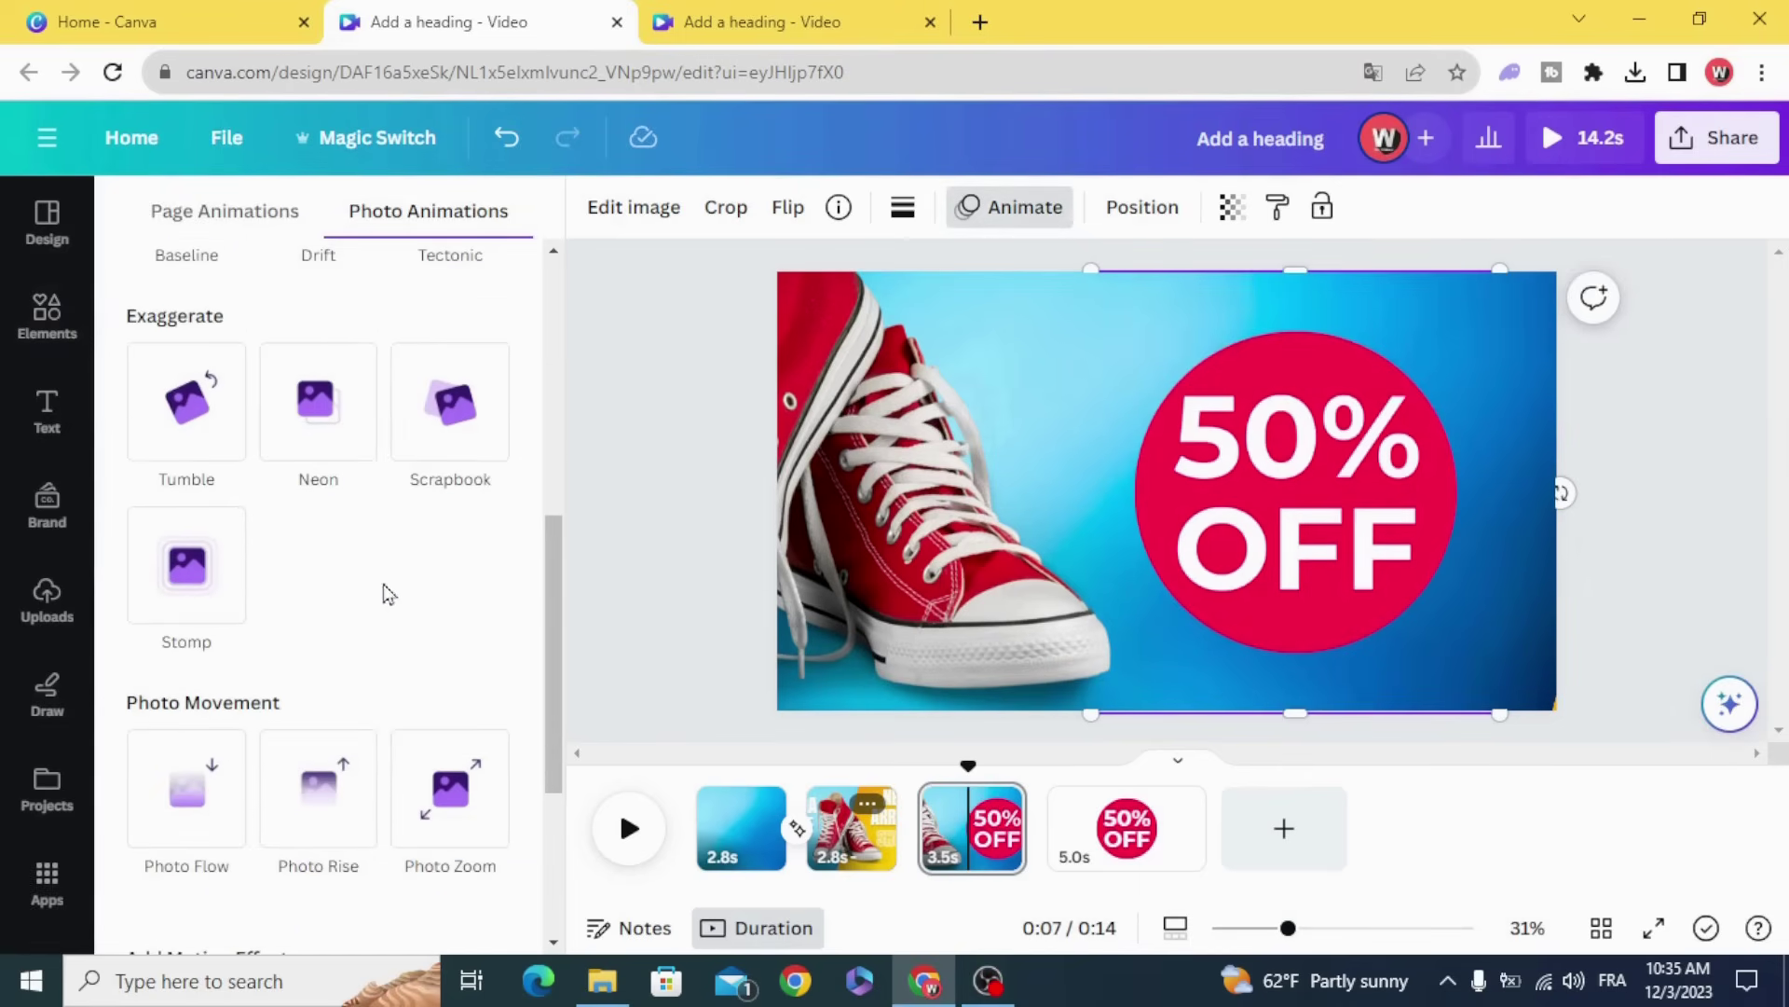
click(205, 587)
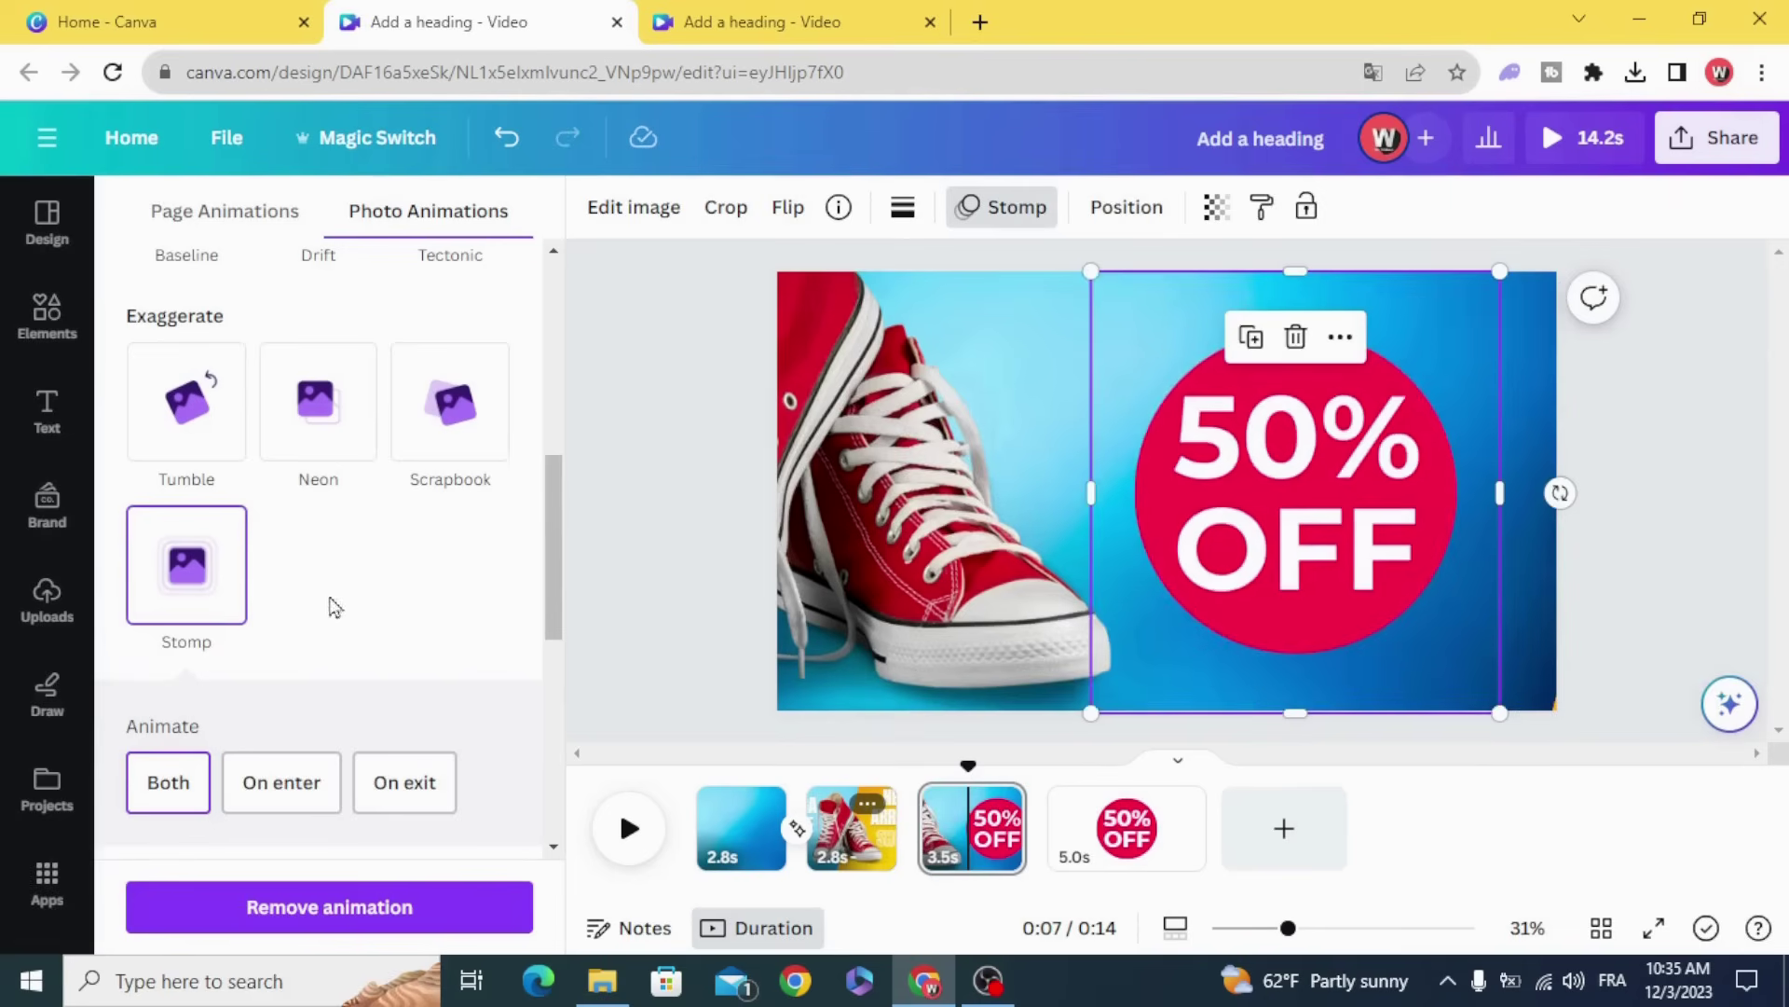
click(304, 778)
scroll(284, 683, down, 3)
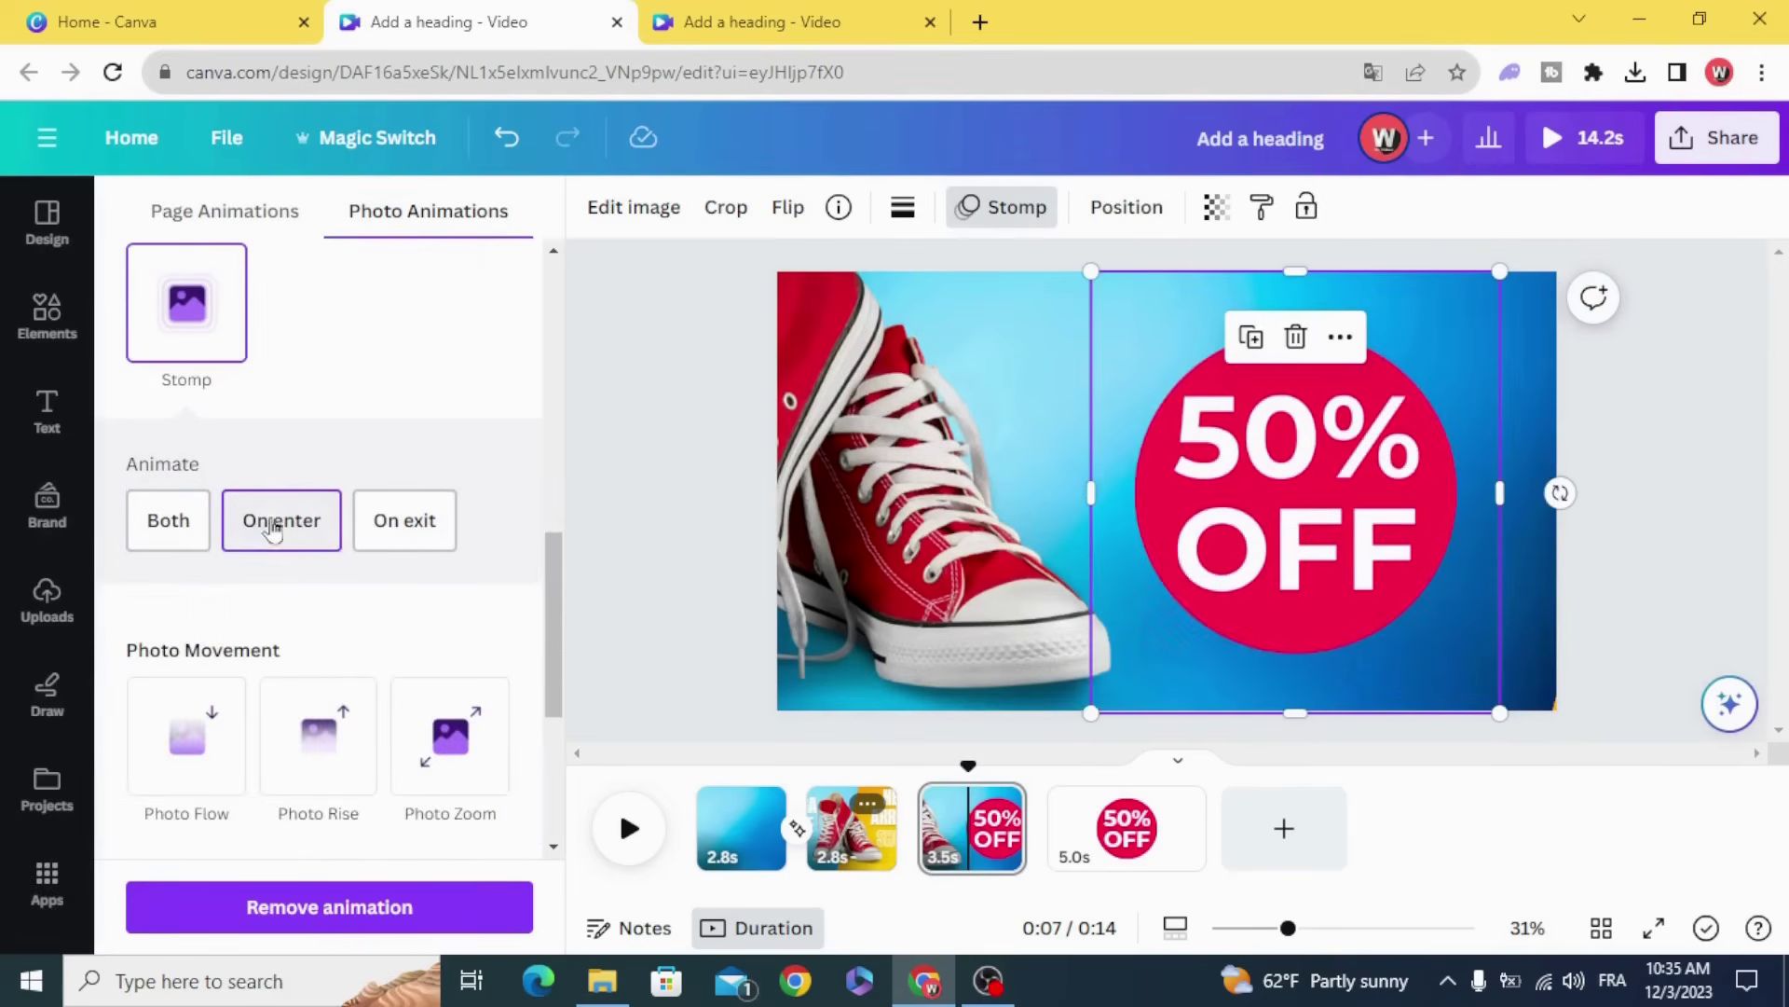
click(737, 431)
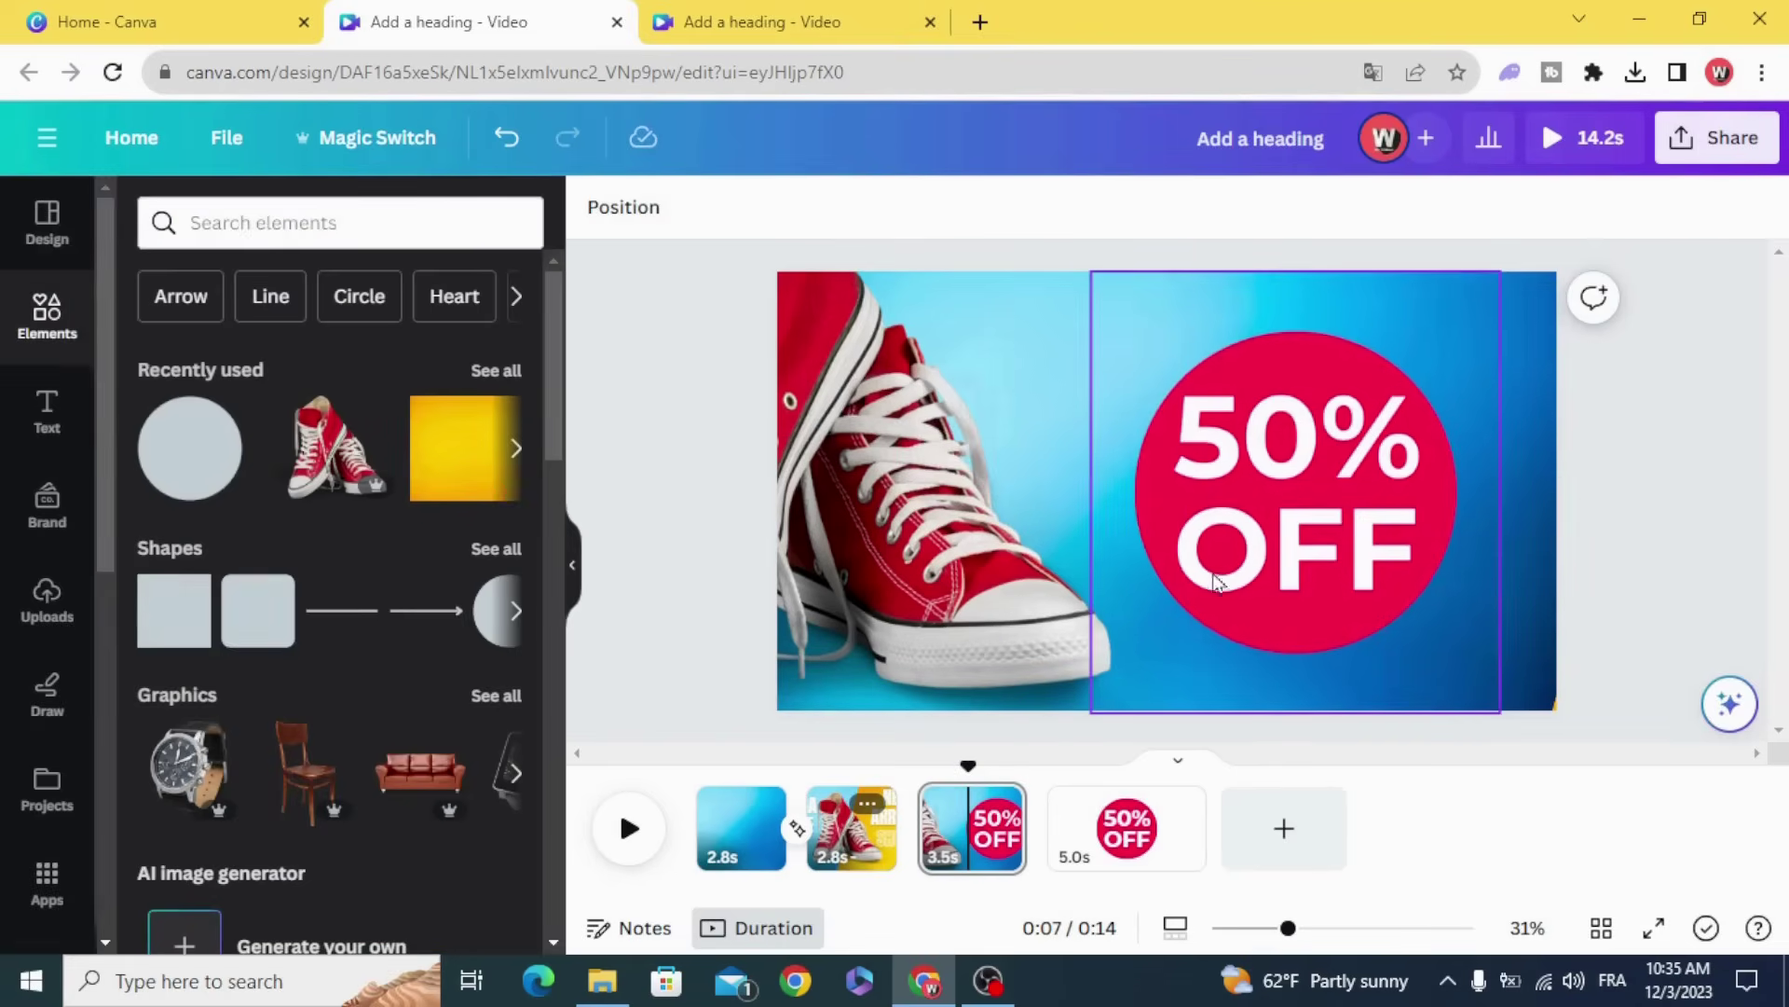
- Show the badge's timing and trim its start so it appears after page 3 begins
click(1230, 529)
right_click(1231, 528)
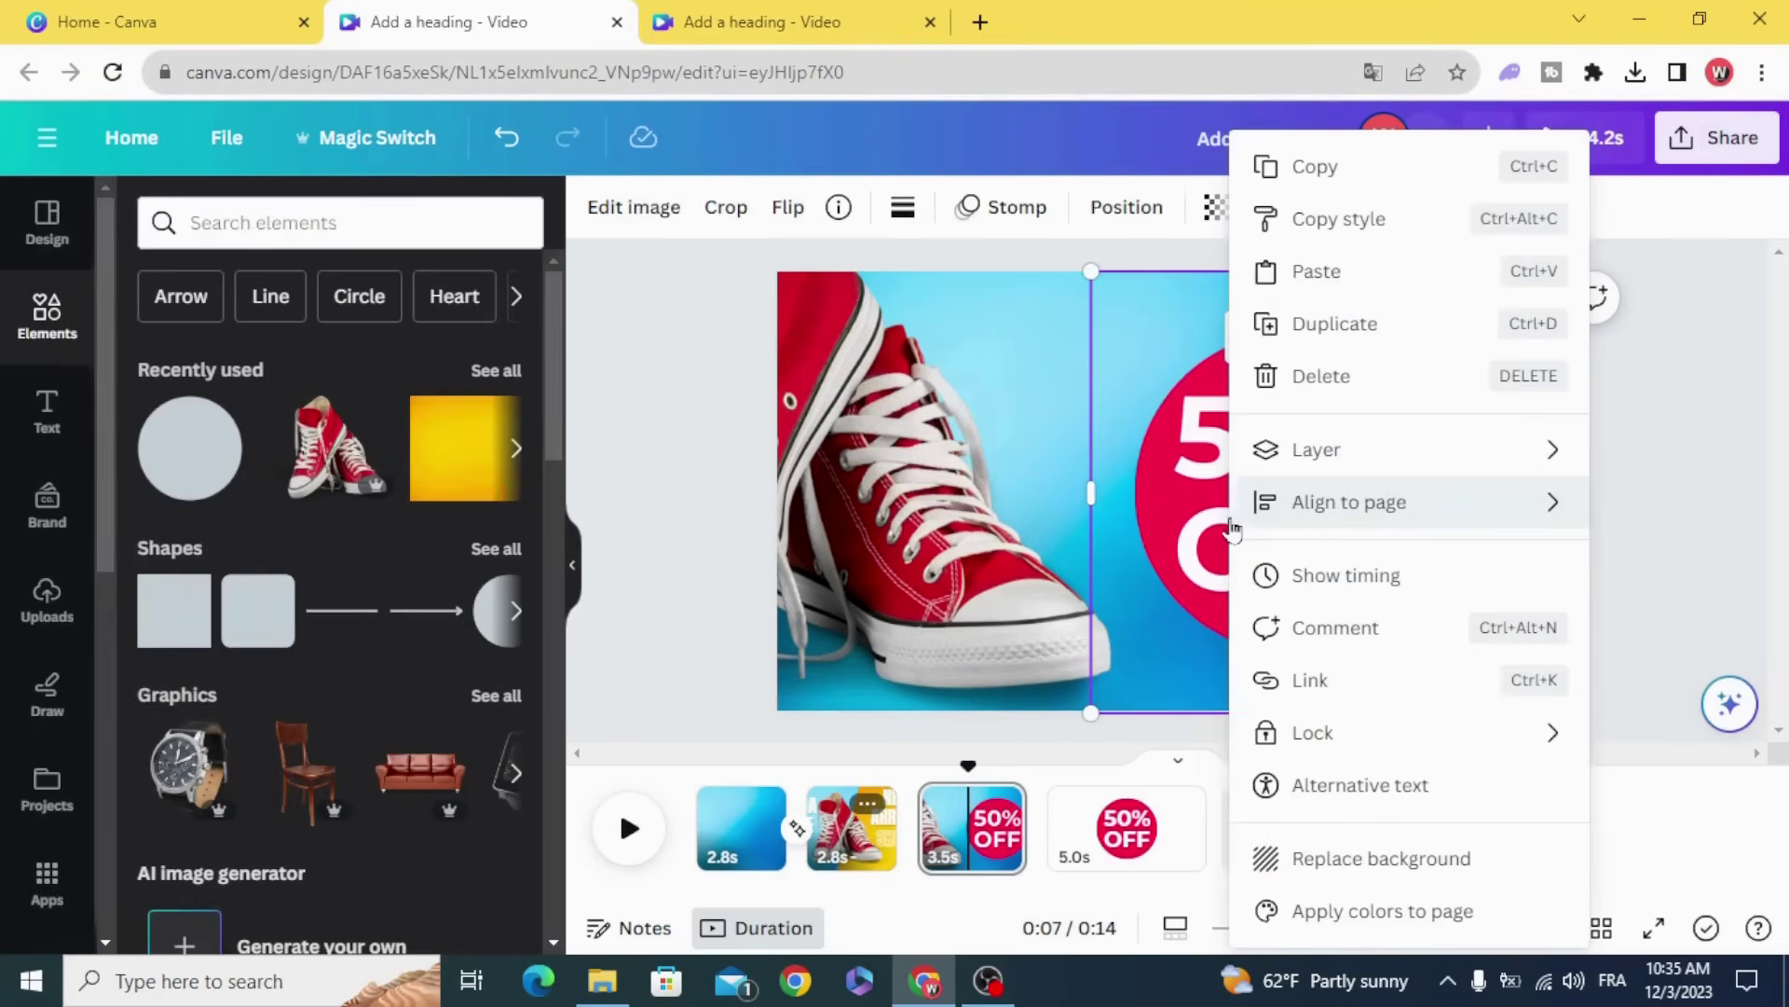
click(1342, 576)
drag(921, 787, 917, 744)
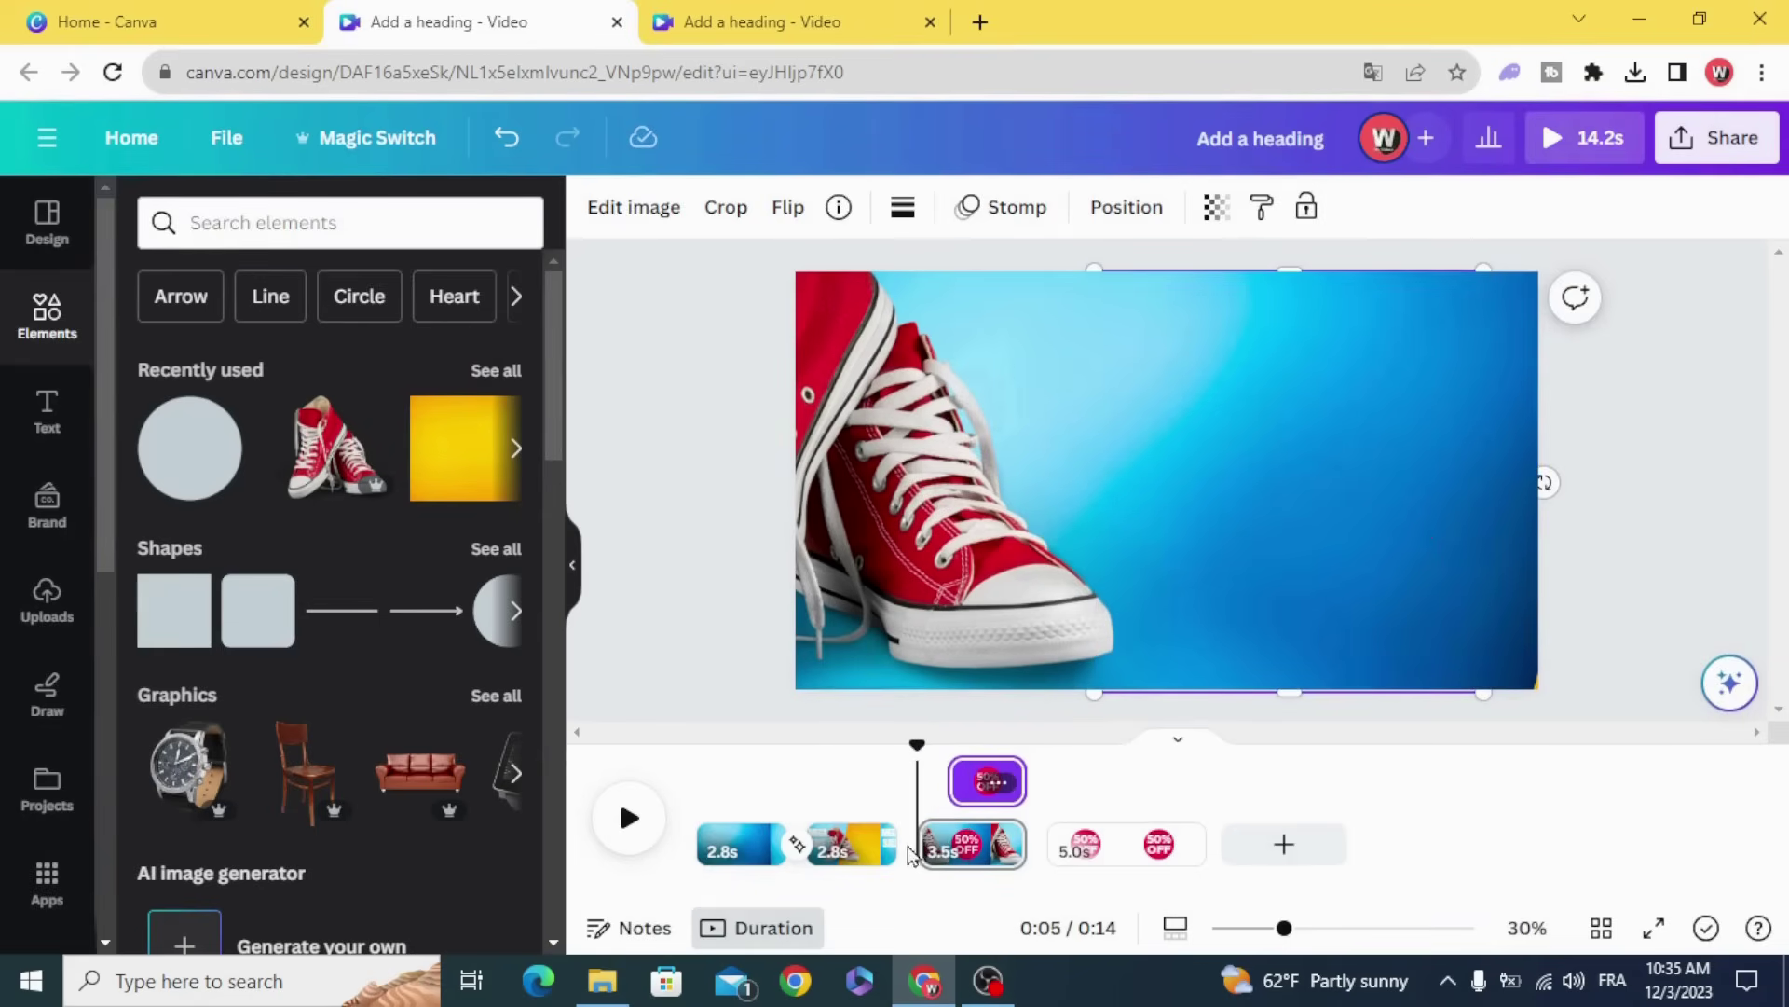
- Add a 1.2-second Match & Move transition between pages 2 and 3, and play it back
click(921, 869)
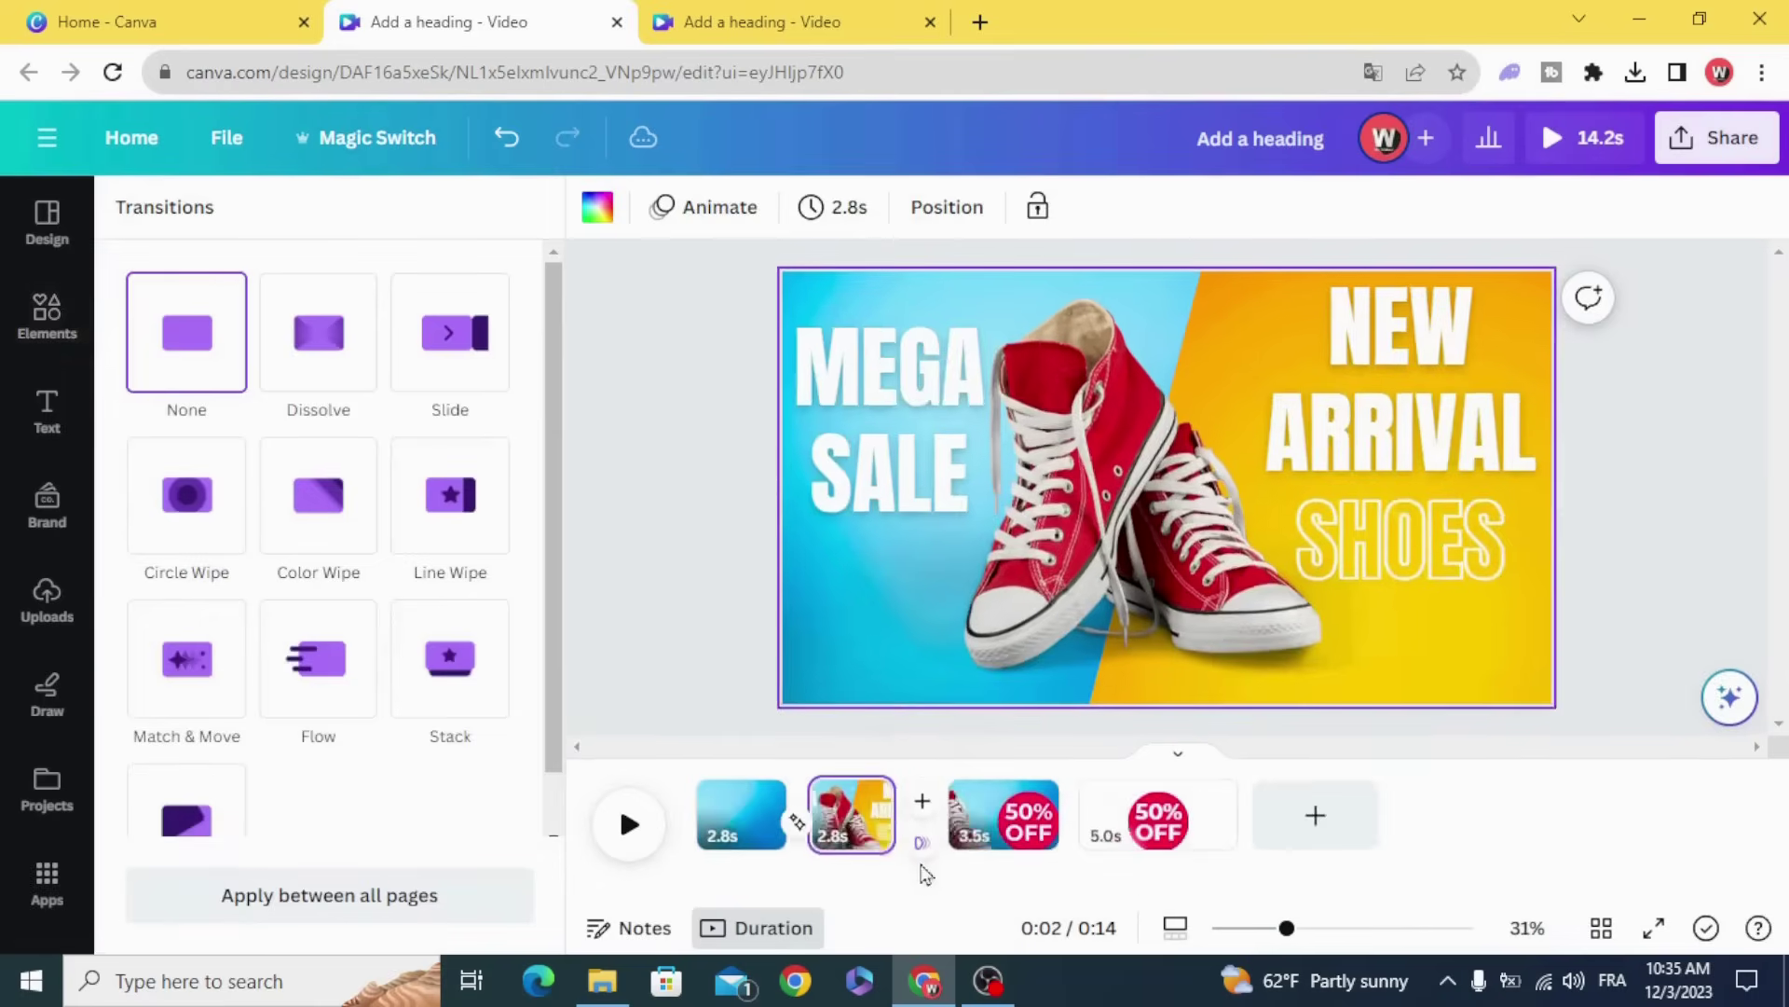
click(196, 660)
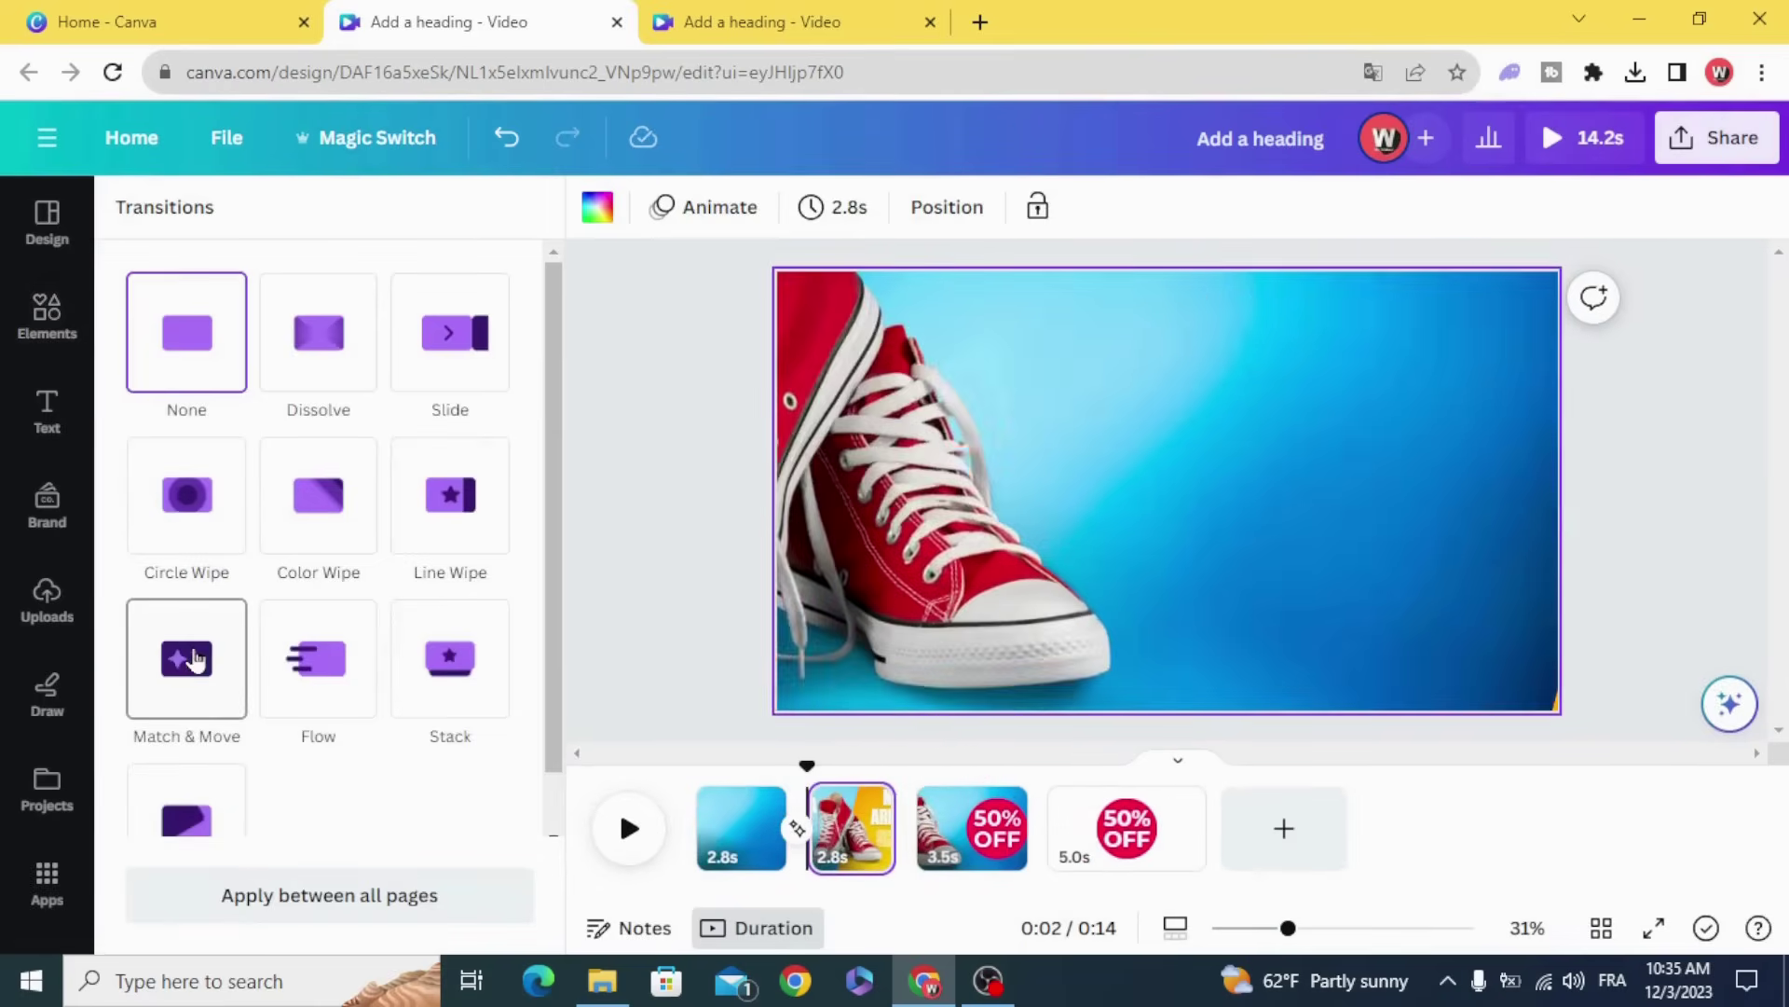
drag(226, 695, 347, 697)
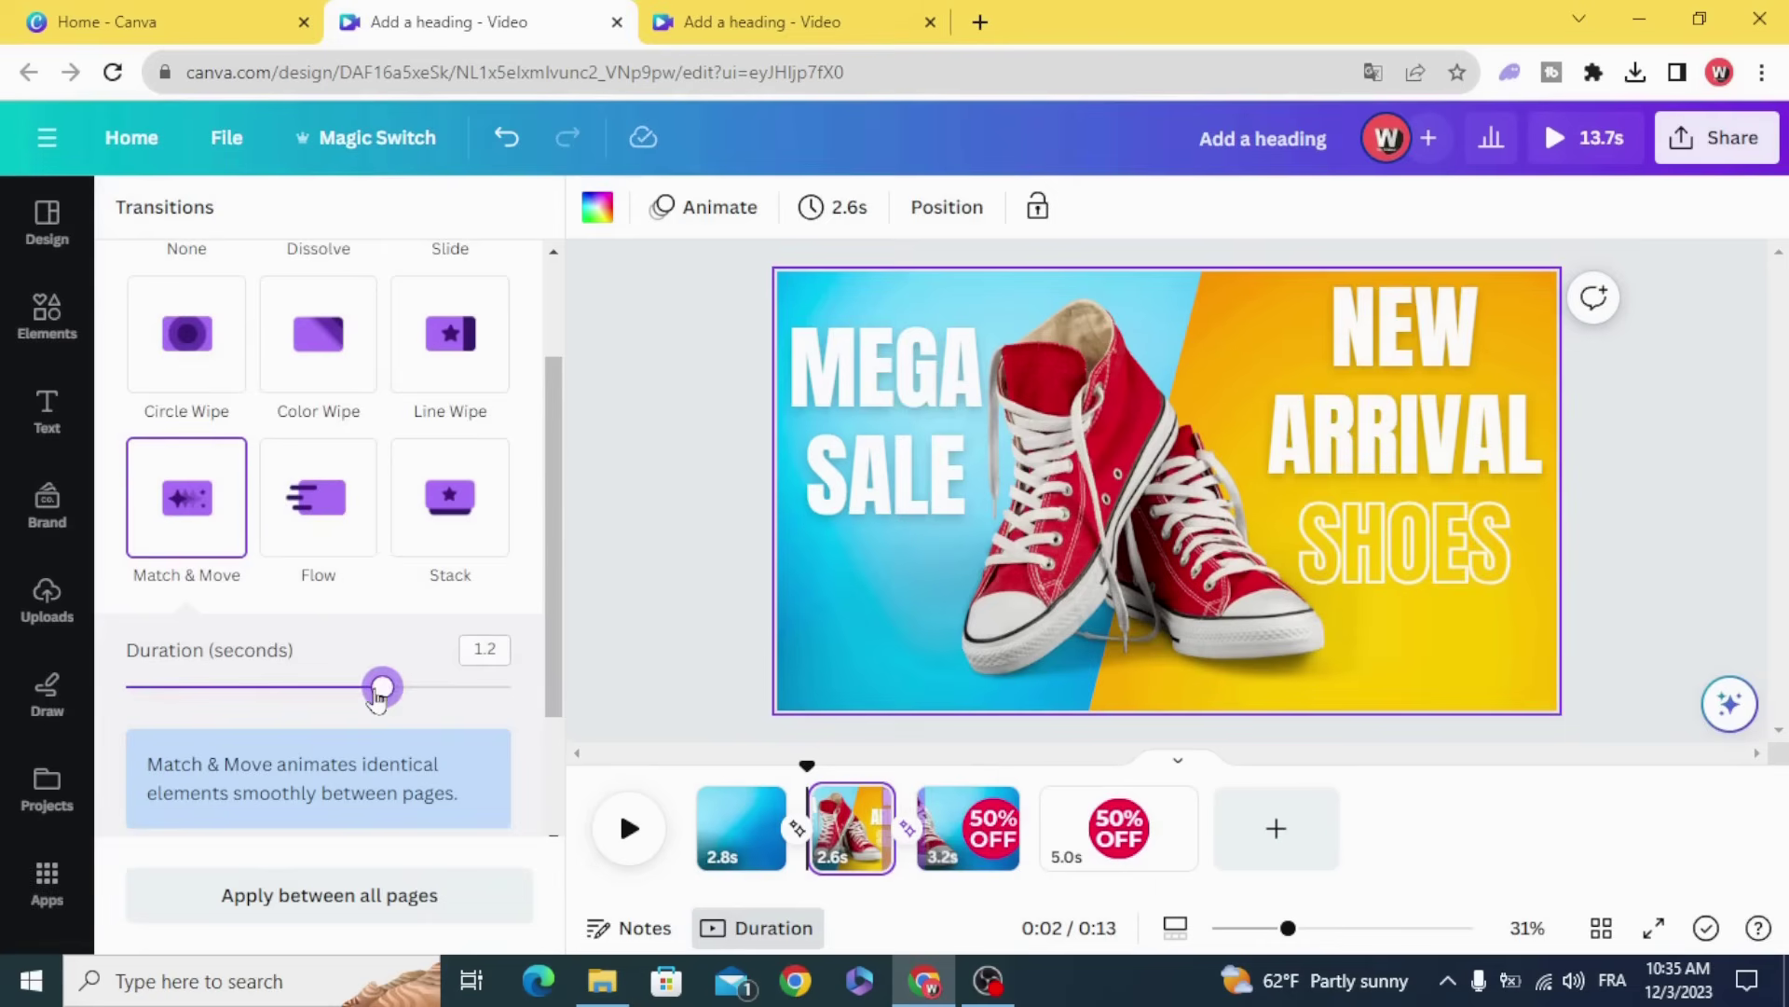
drag(803, 769, 848, 770)
click(618, 831)
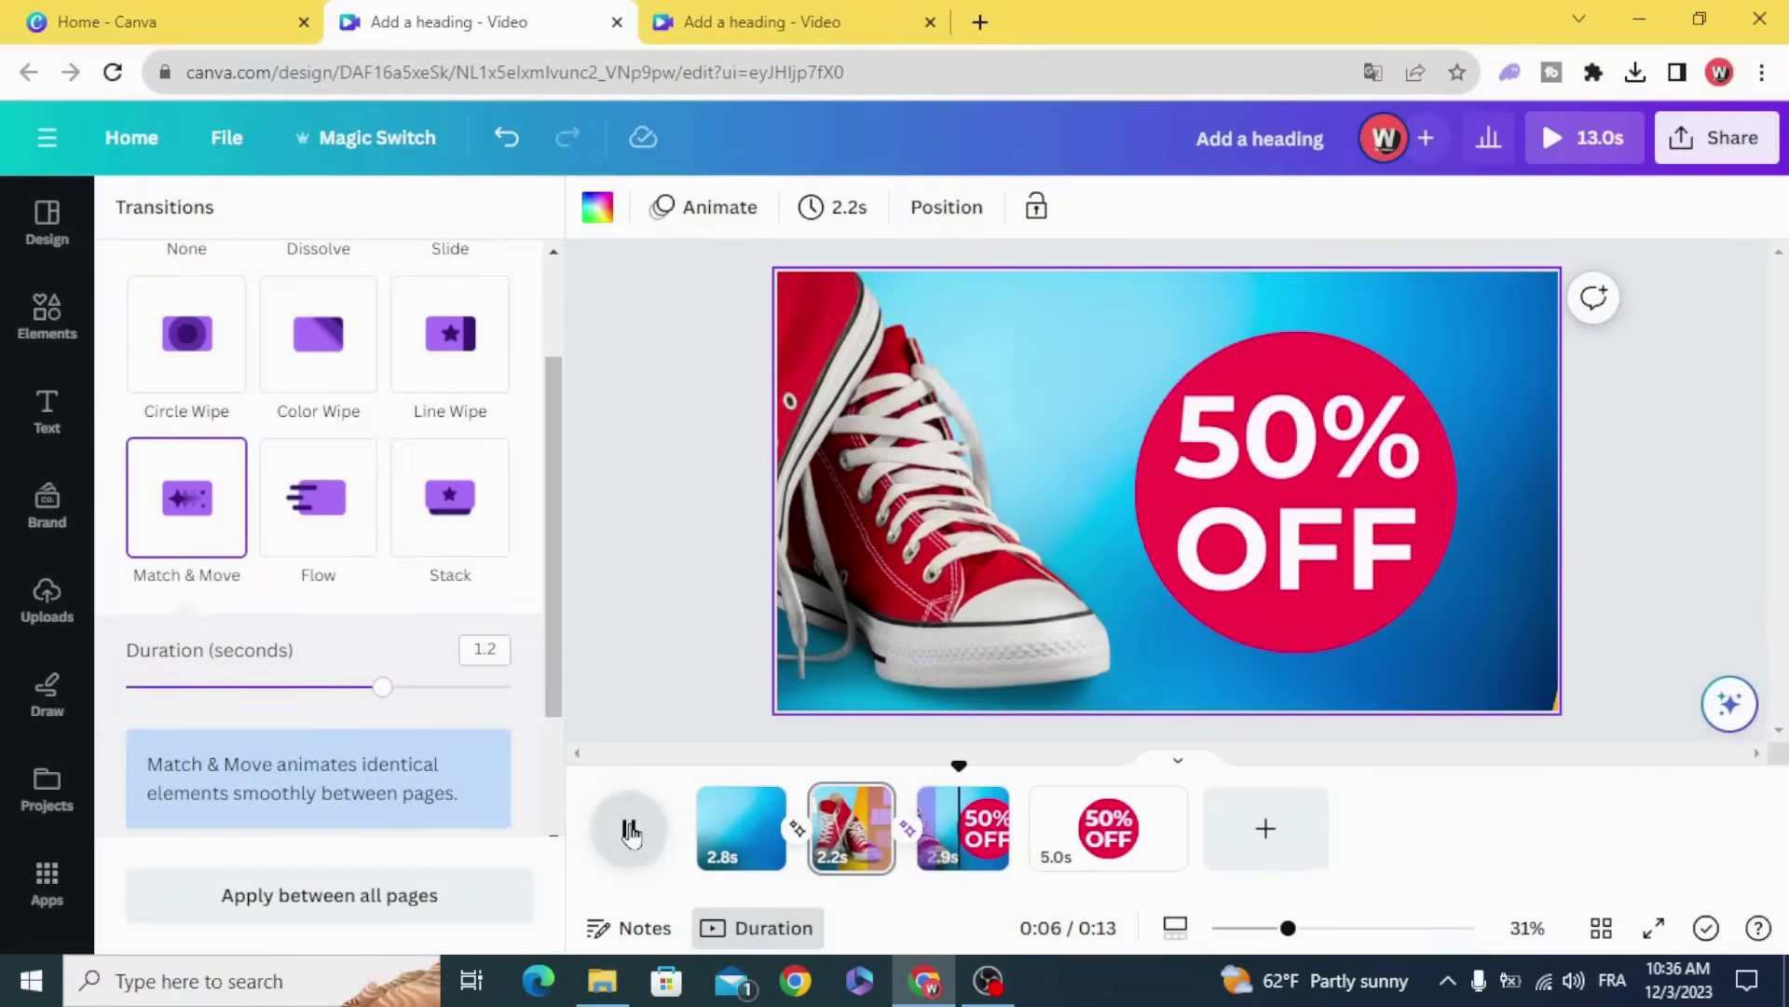
click(630, 831)
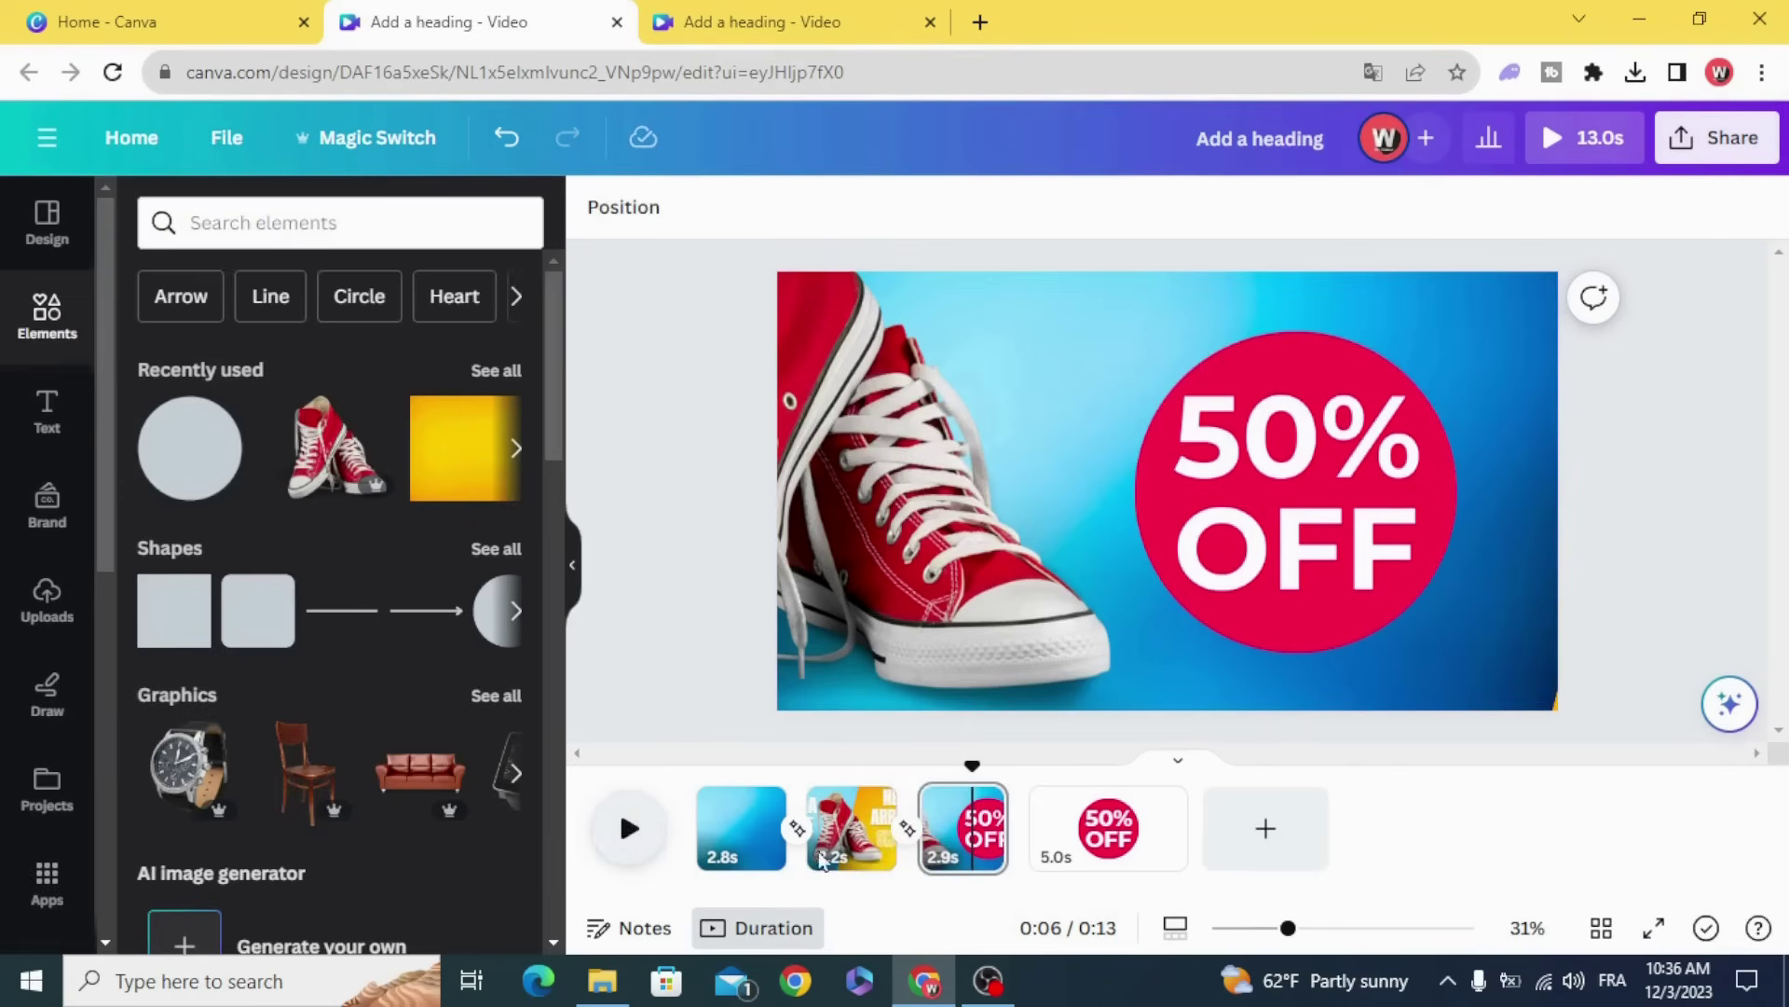
- Delete the final white page holding only the 50% OFF badge, and duplicate page 3 with the large sneaker
click(1159, 803)
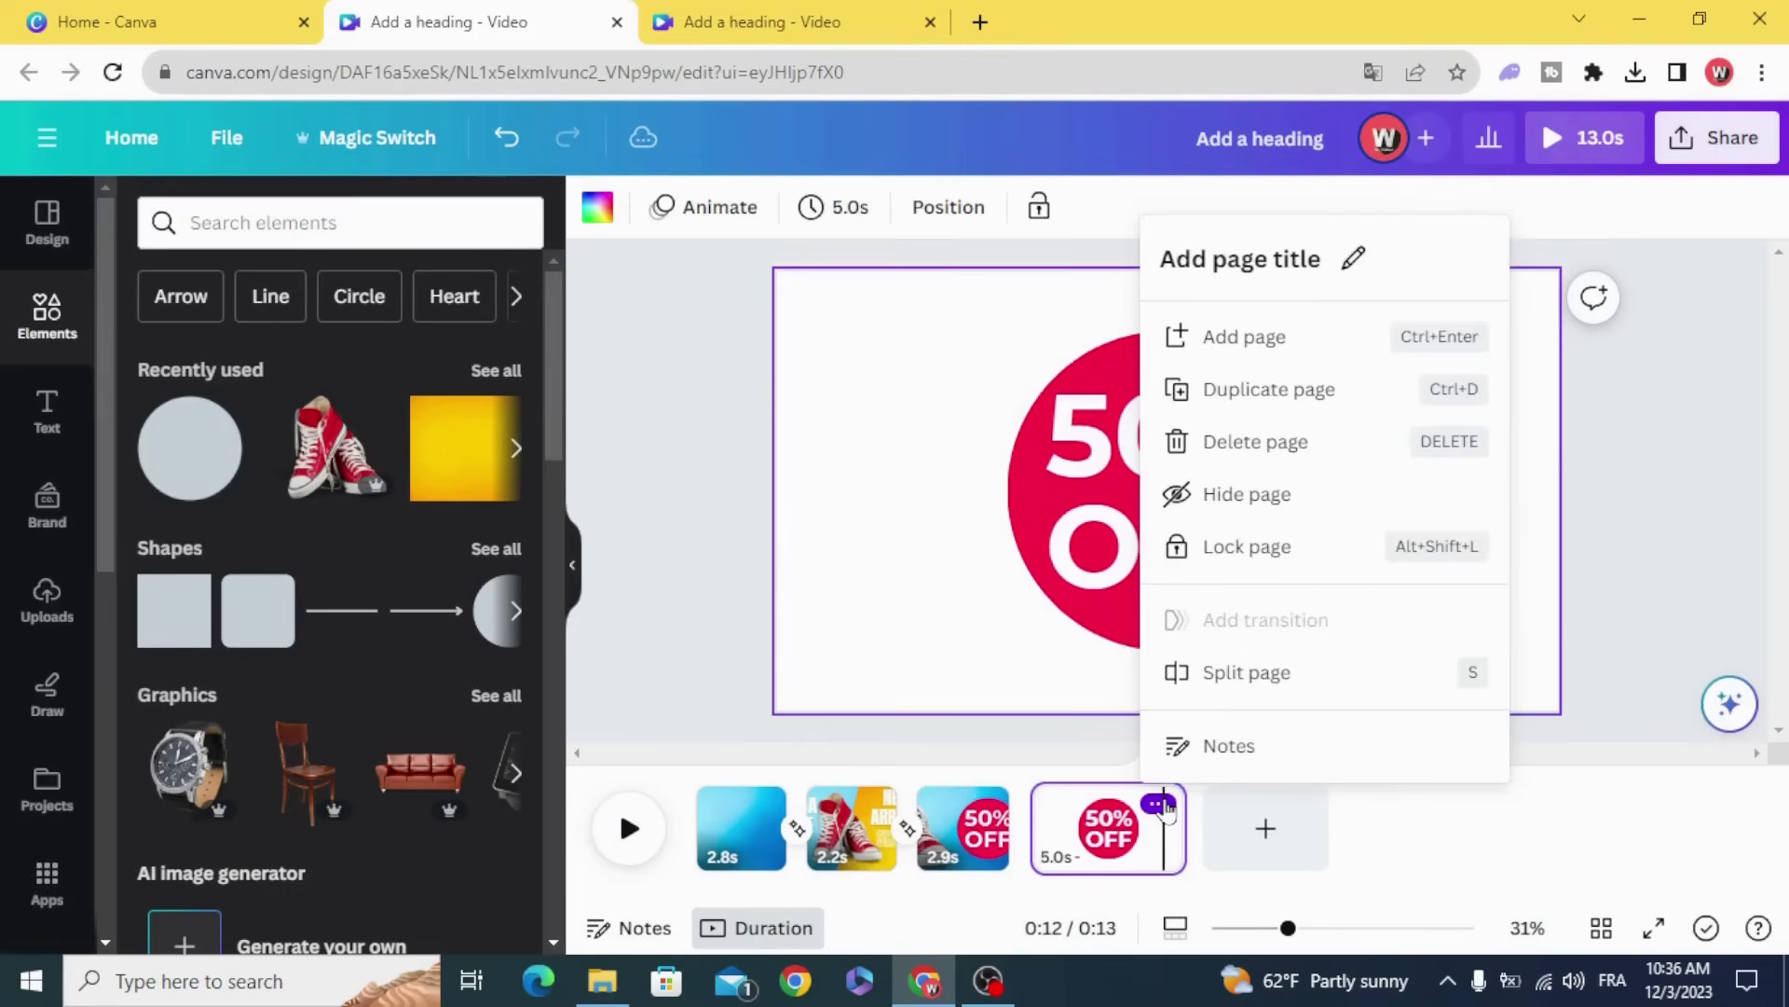
click(1258, 442)
drag(1008, 764, 933, 781)
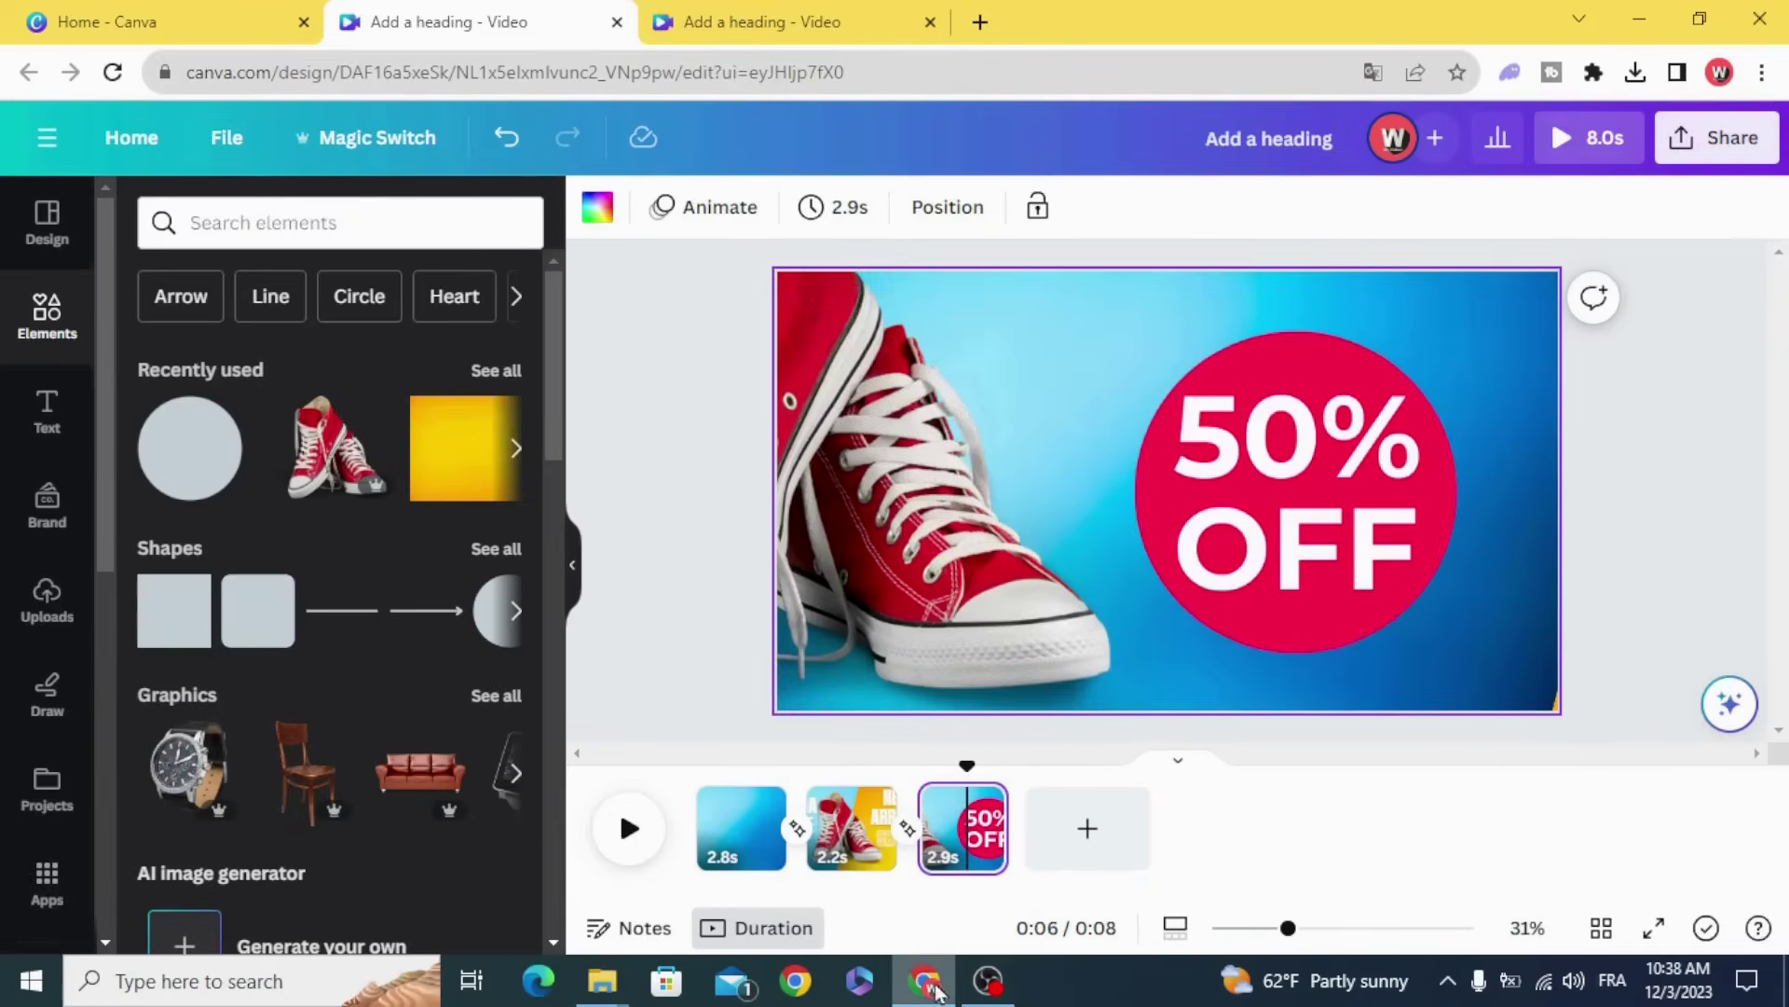
click(980, 806)
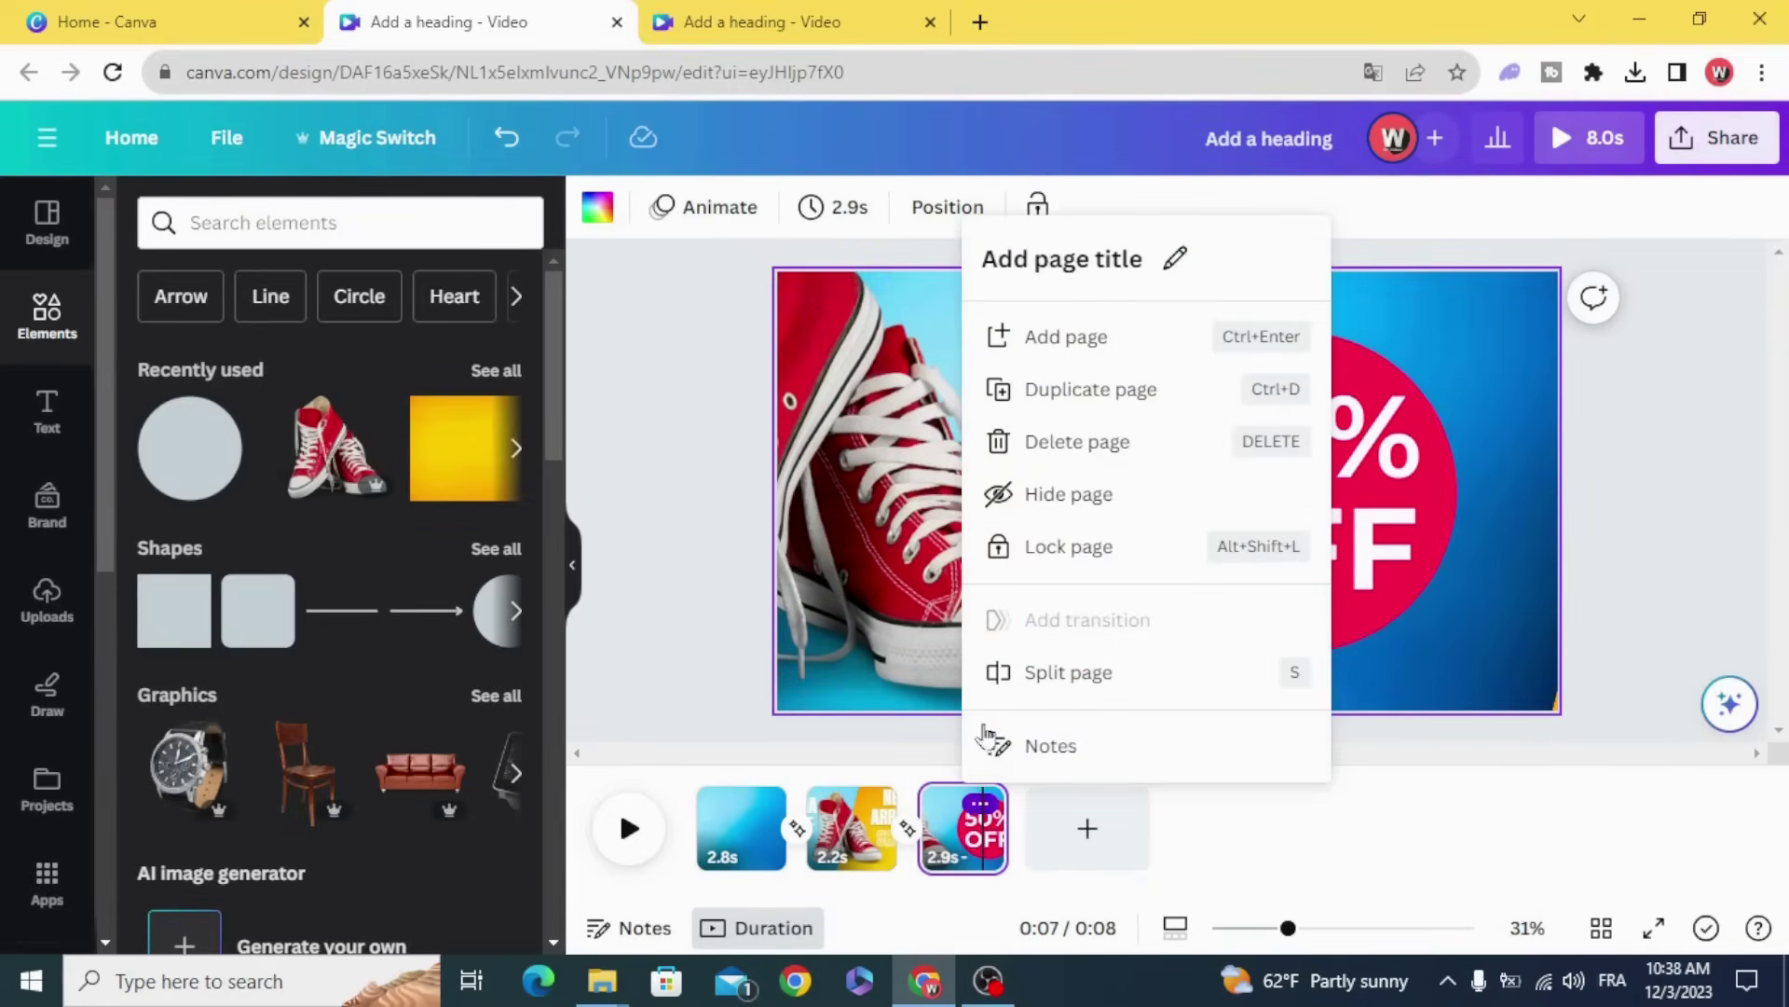
click(1070, 403)
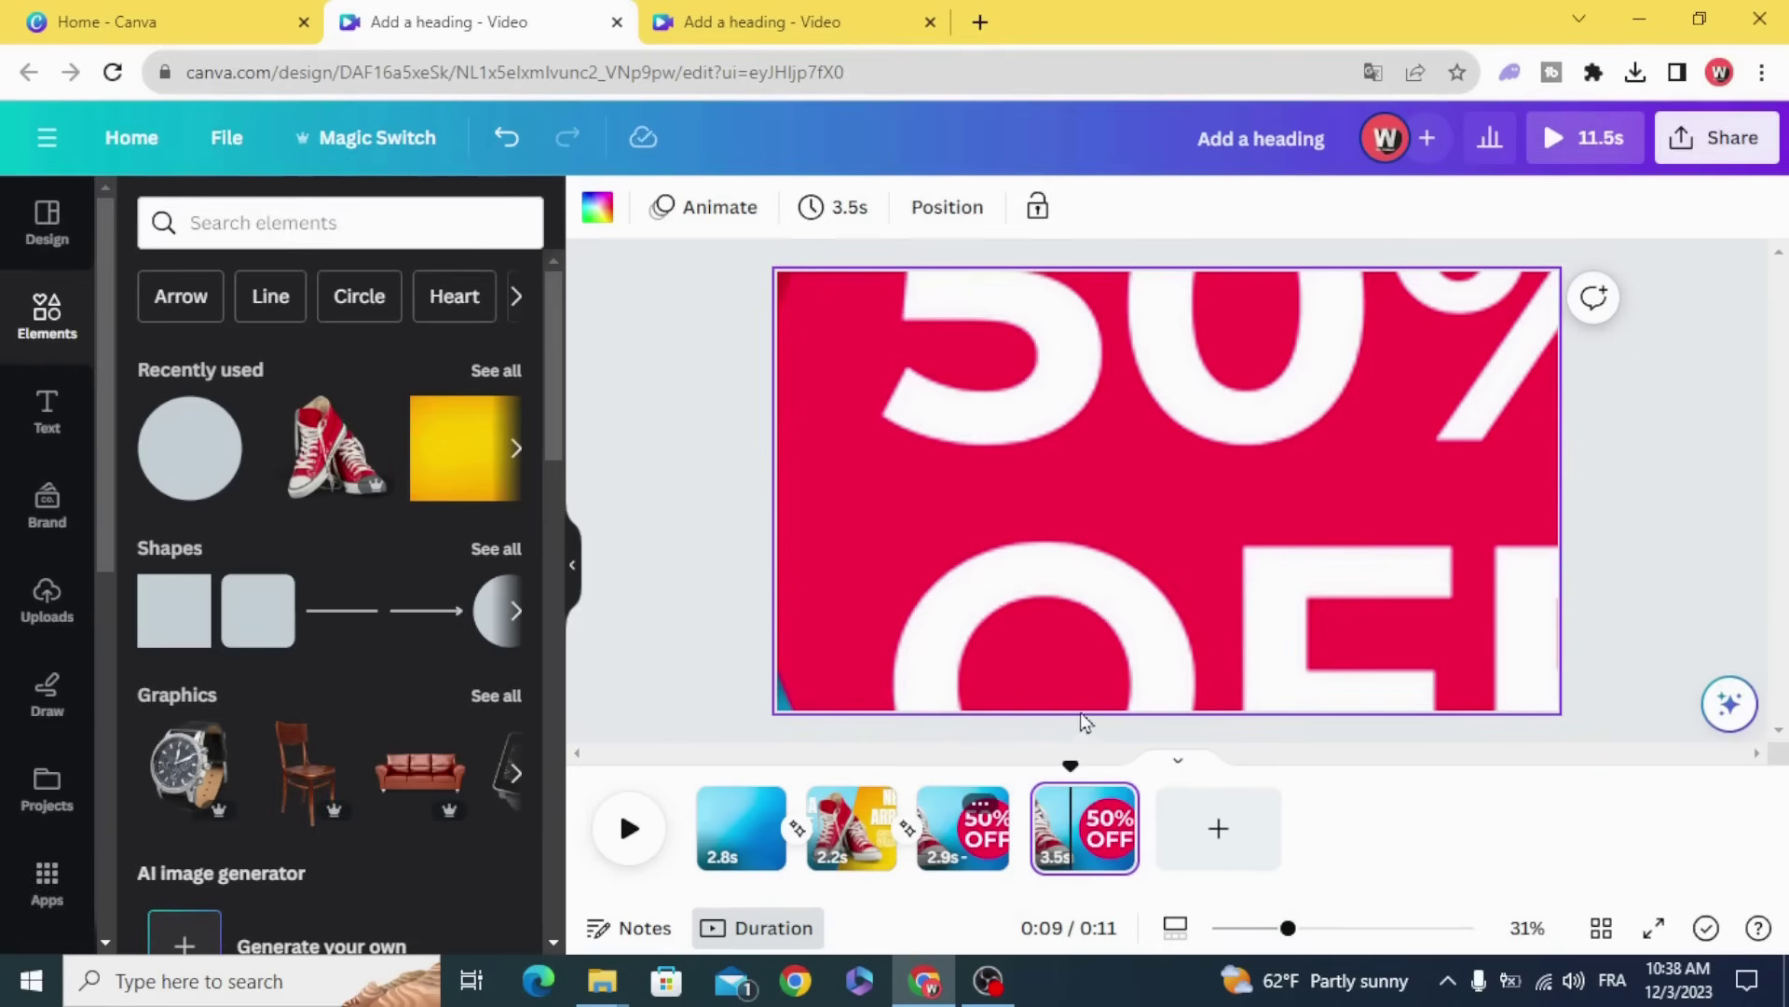
- Remove the Stomp animation from the 50% OFF badge on the duplicated page
drag(1070, 760, 1111, 759)
click(1235, 568)
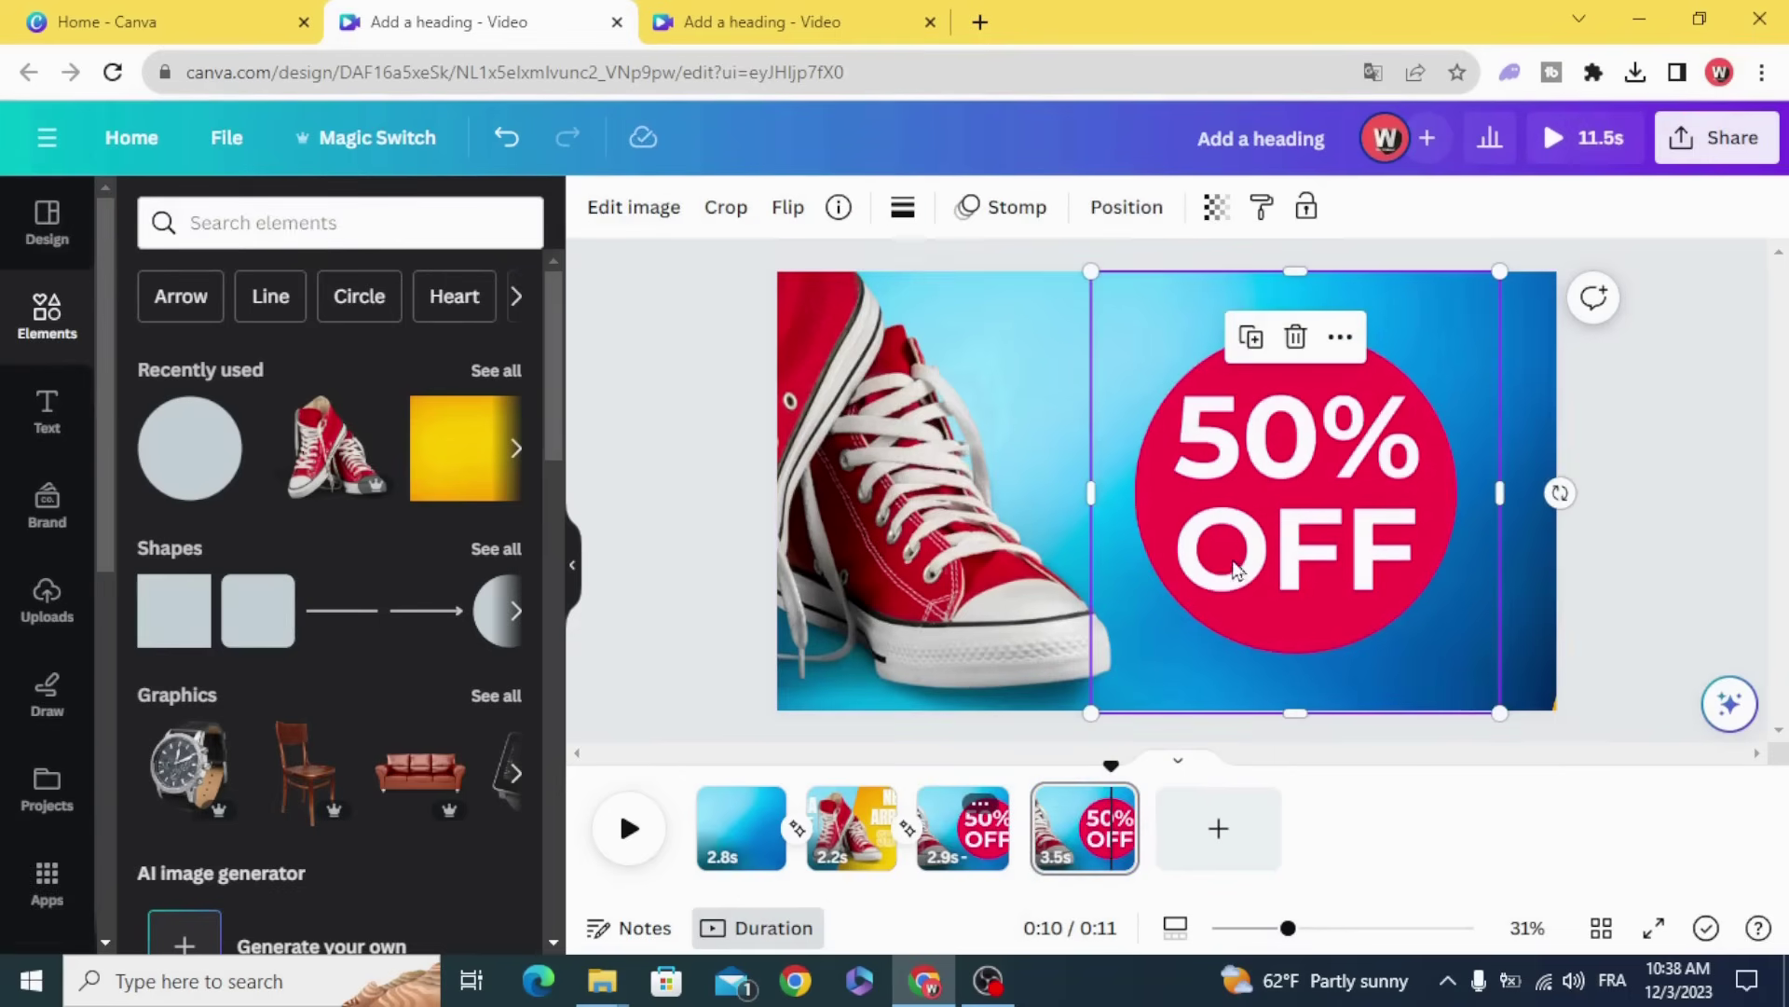
click(1016, 209)
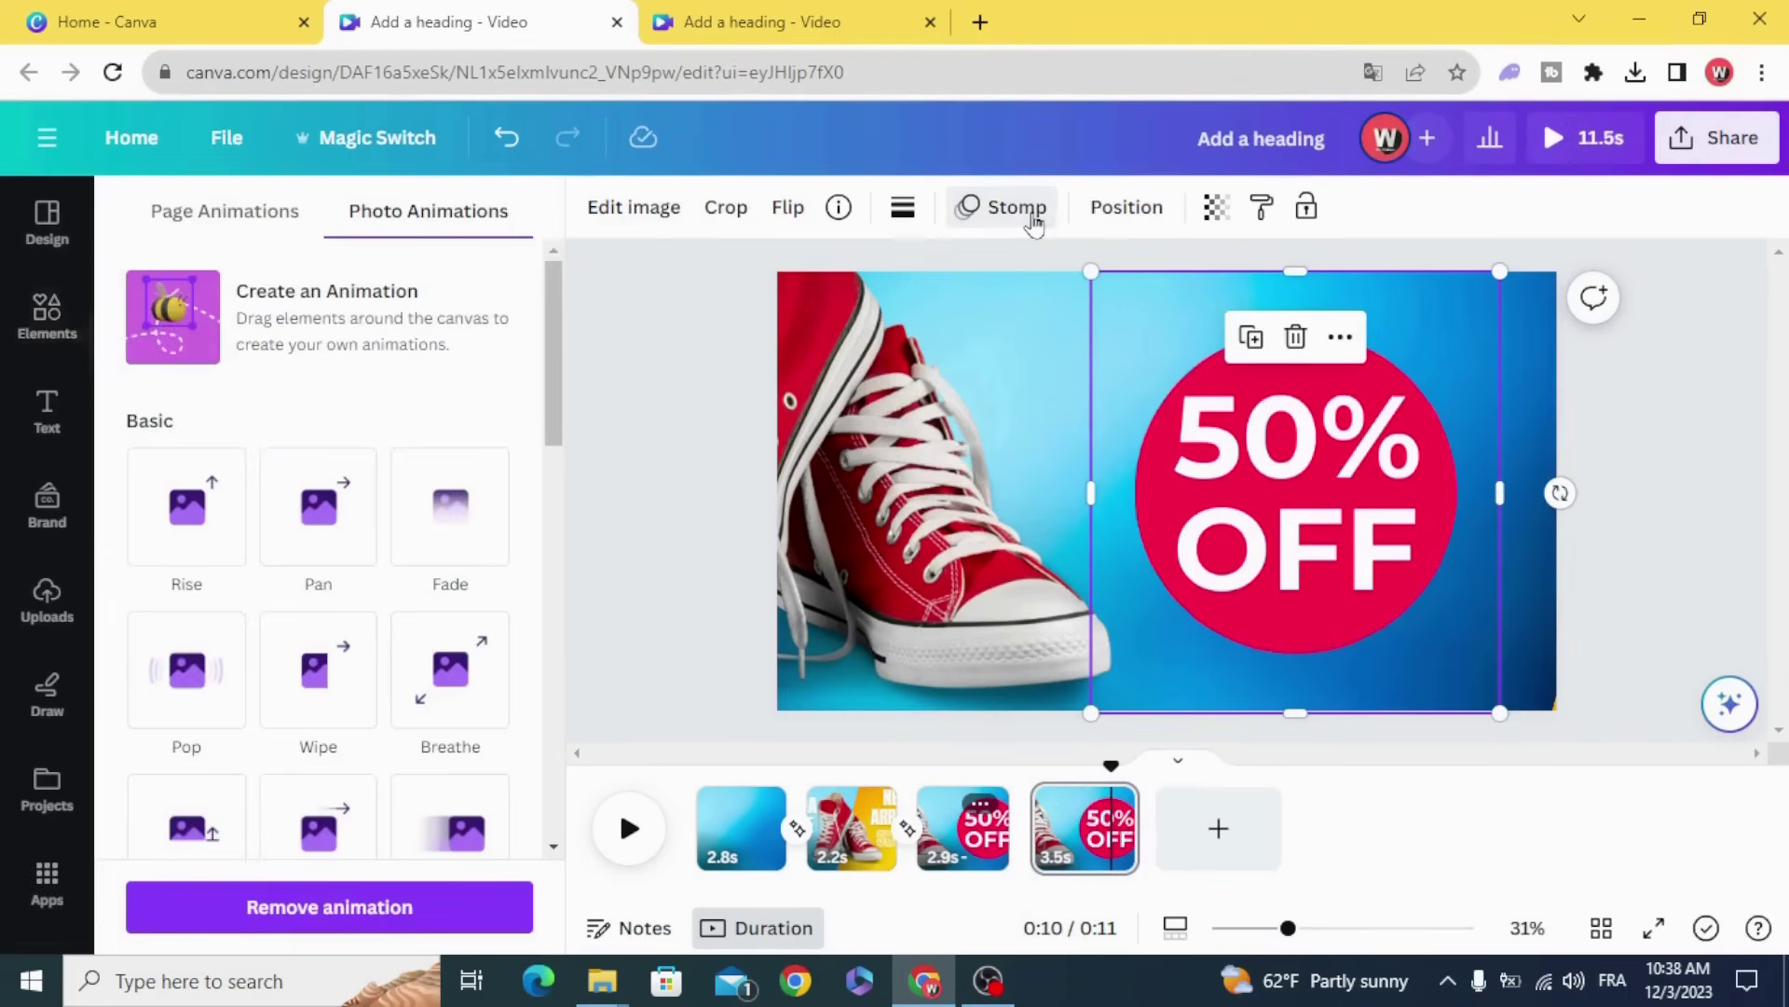
click(415, 923)
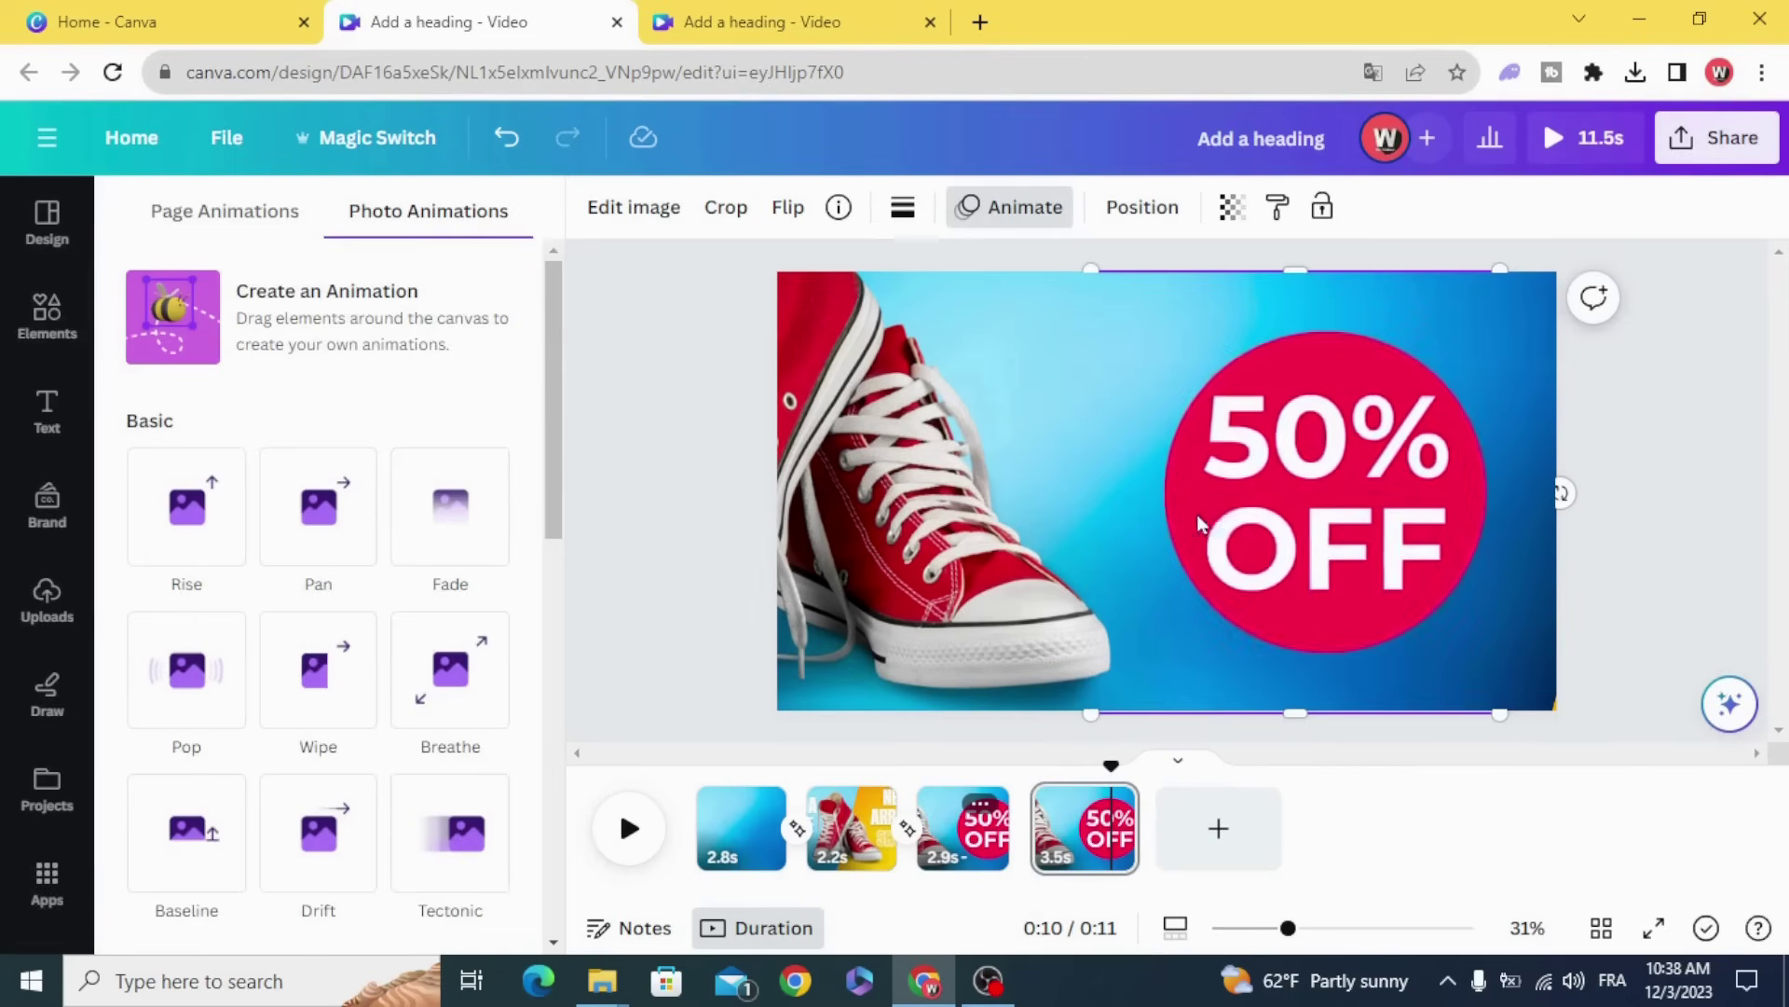
- Shrink the 50% OFF badge and place it in the upper-right corner of page 4
click(1380, 568)
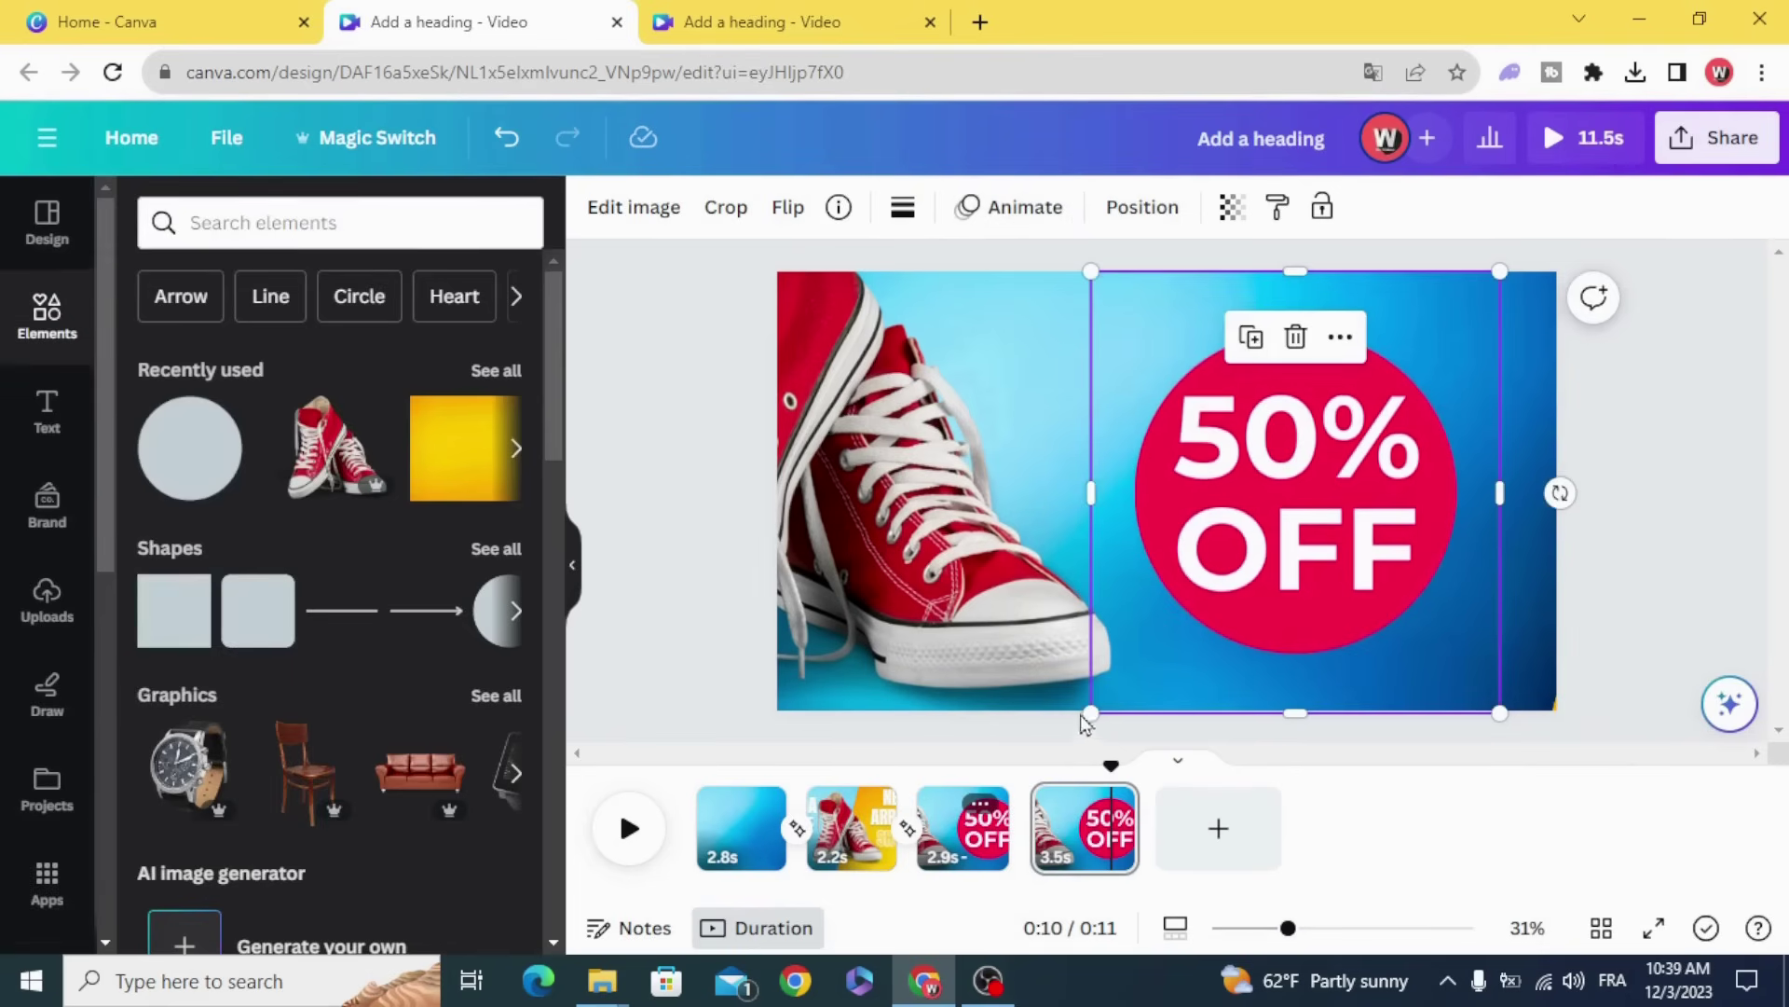
drag(1090, 714, 1388, 440)
drag(1436, 354, 1474, 354)
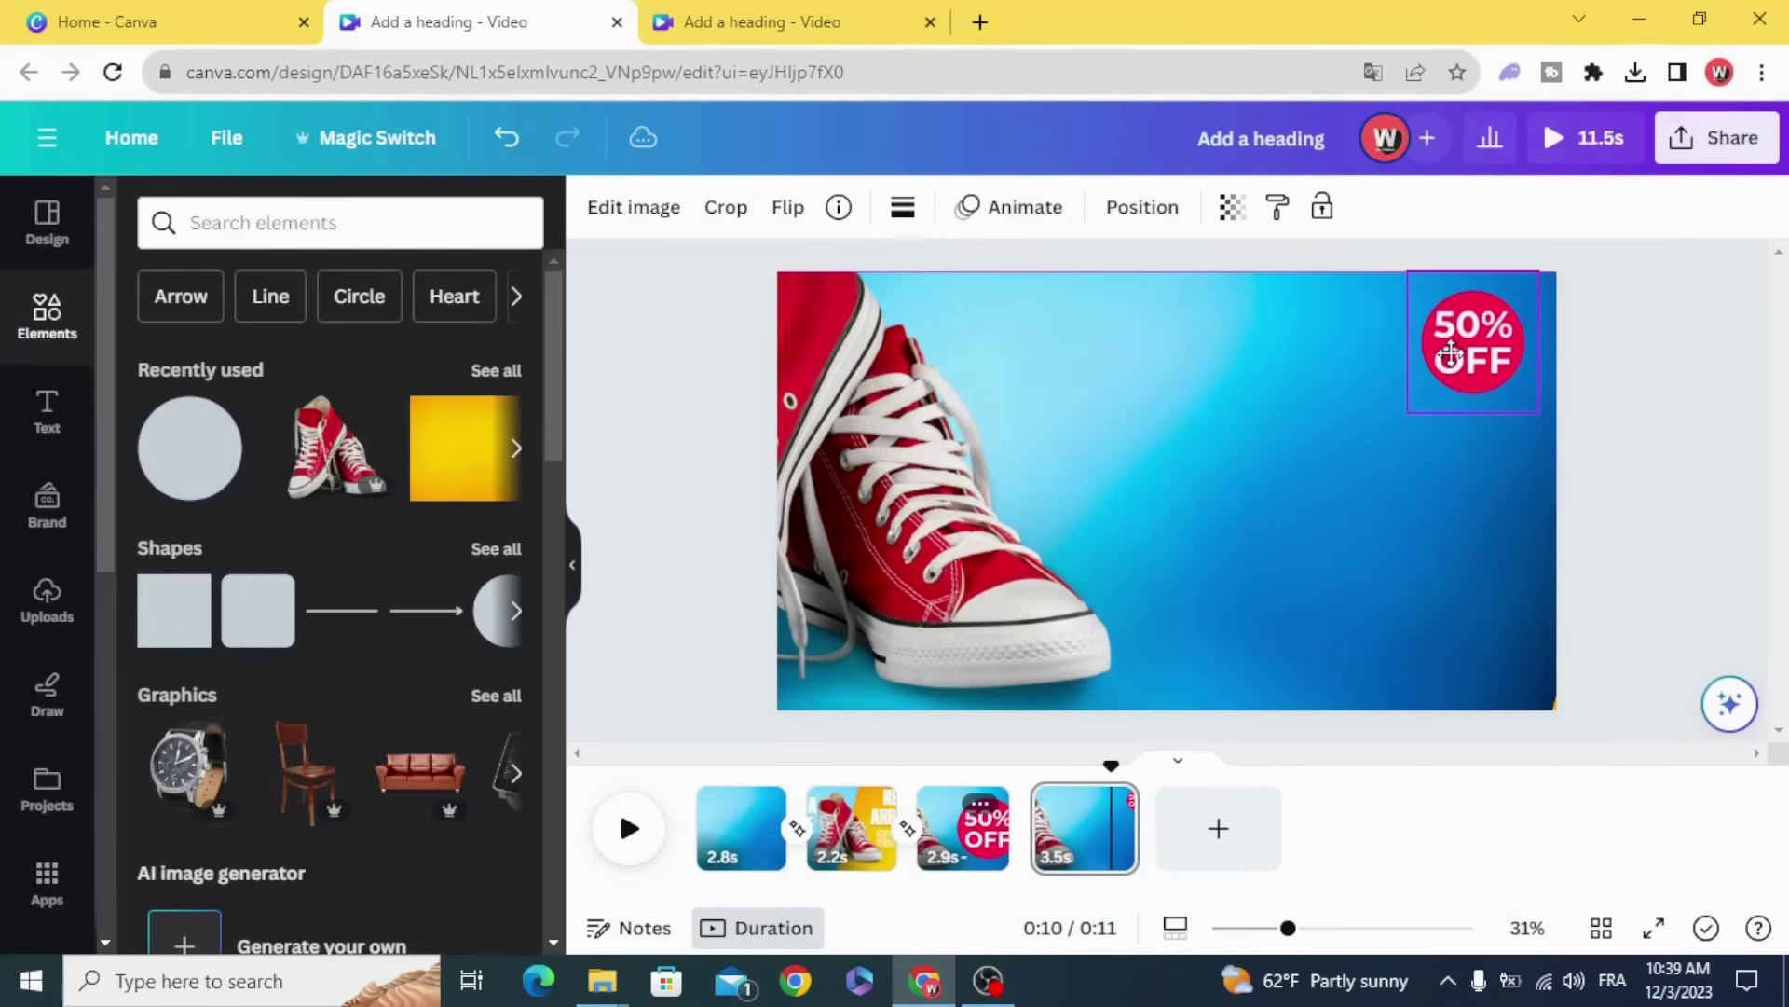
- Scale down the sneakers on page 4 and position the whole pair in the left half of the page
click(969, 556)
drag(1184, 727, 1102, 578)
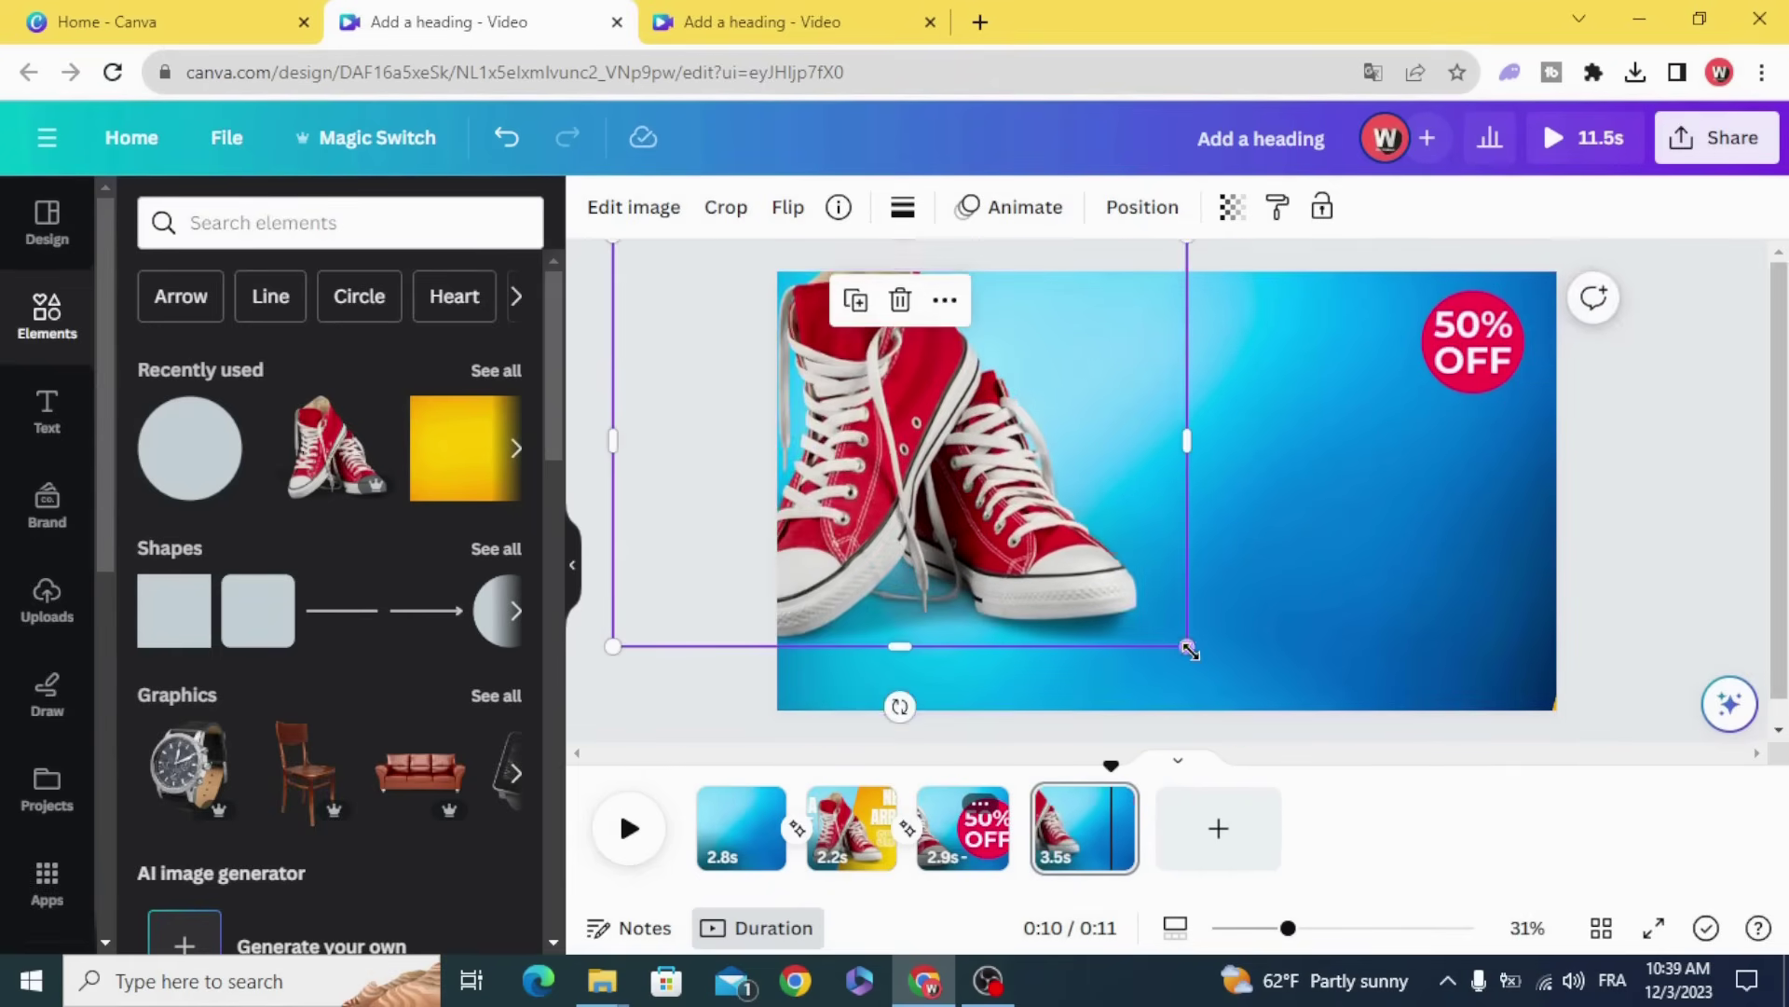
drag(1187, 647, 1103, 587)
drag(950, 508, 1031, 560)
click(640, 525)
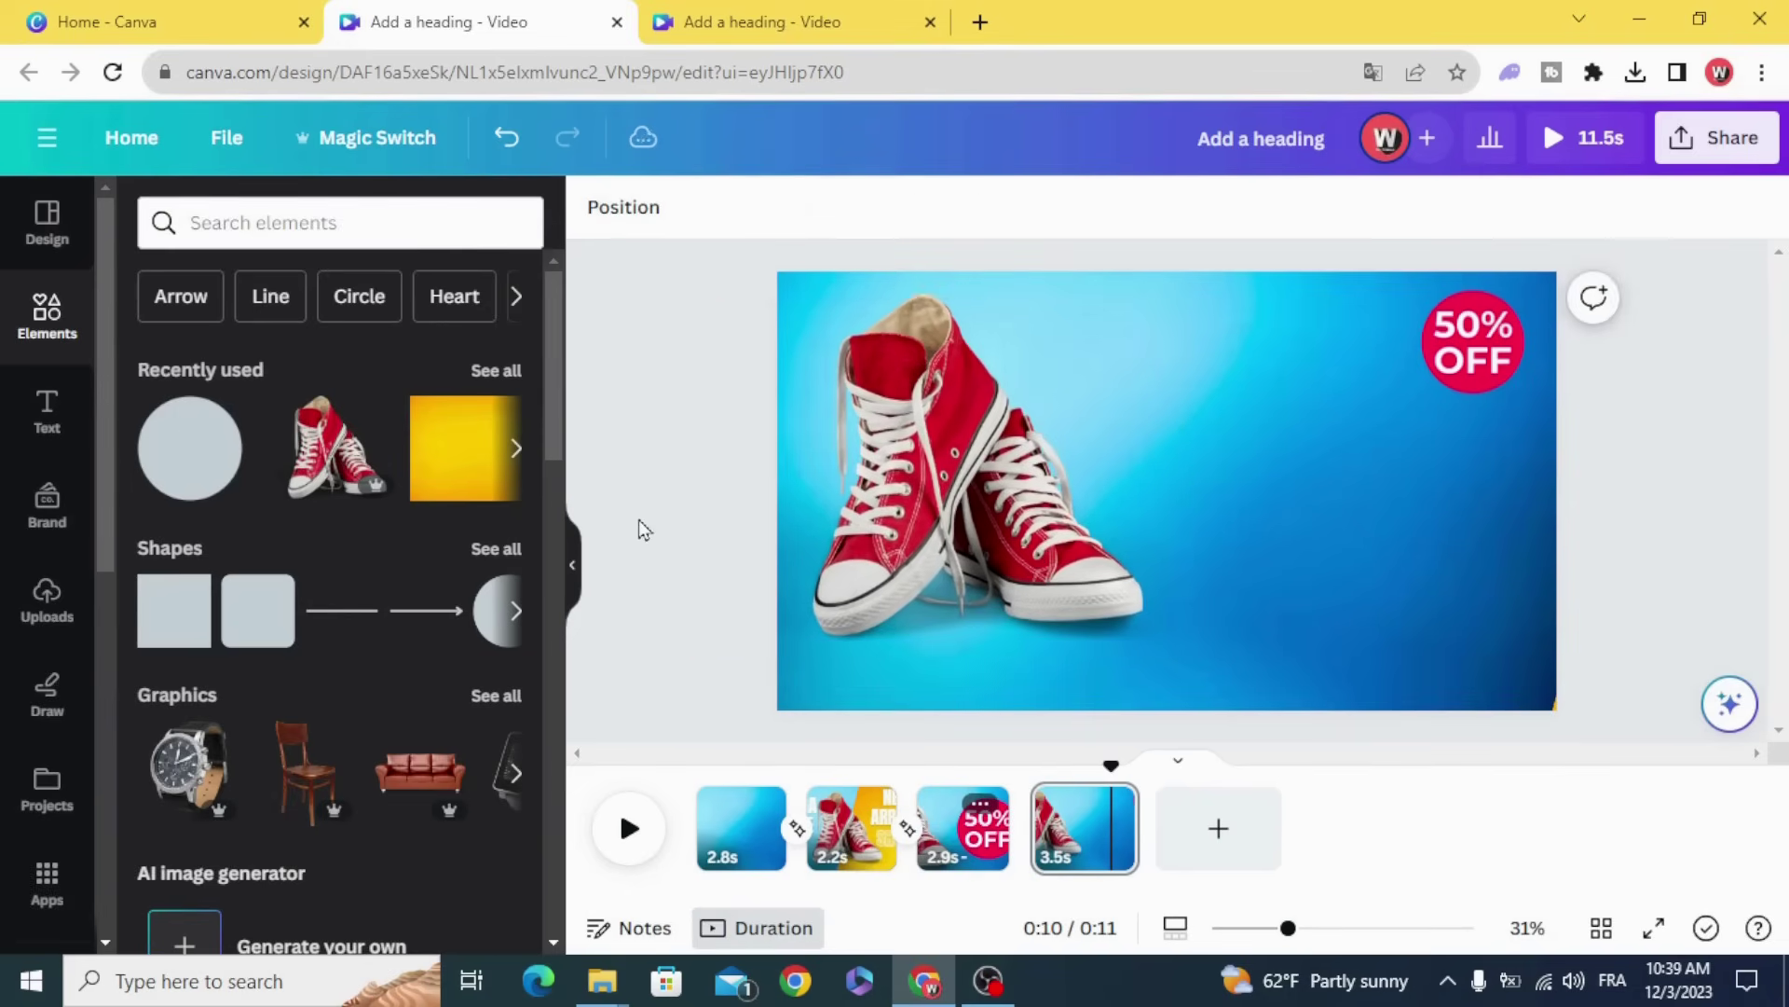
- Search the elements for "CIRCLE GRUNGE STAMP" and show only graphics
click(247, 225)
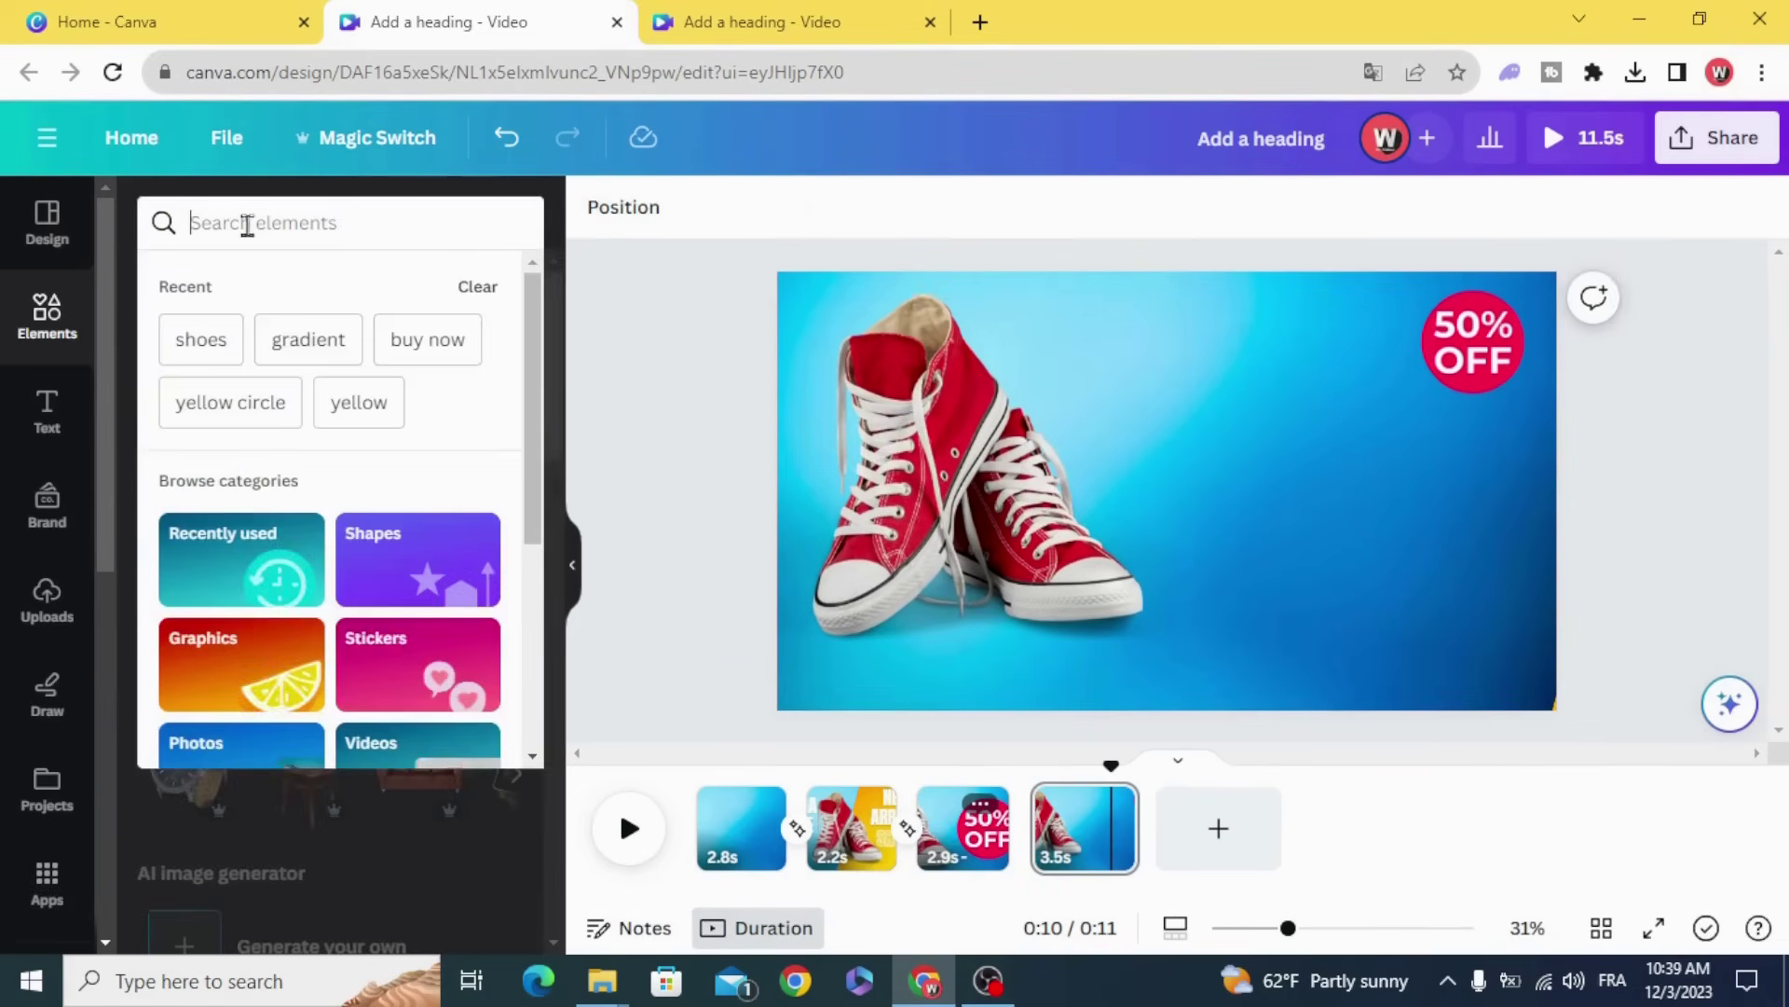
text(ciRCL)
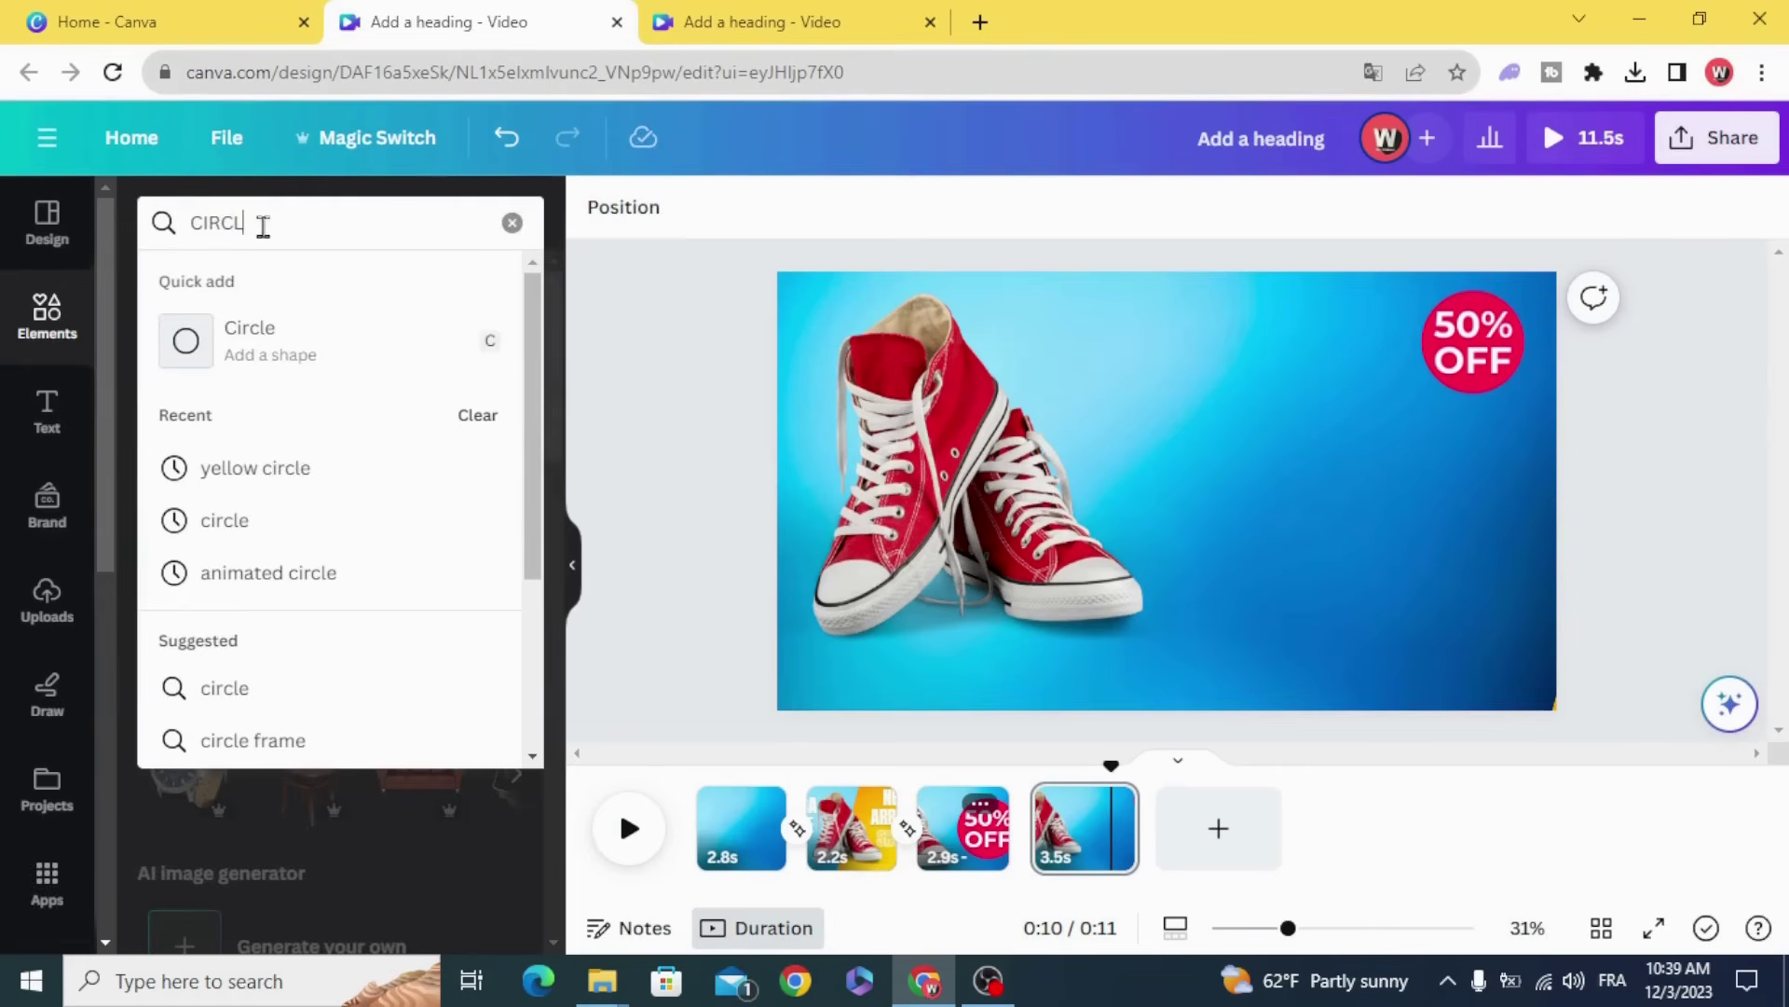
text(E G)
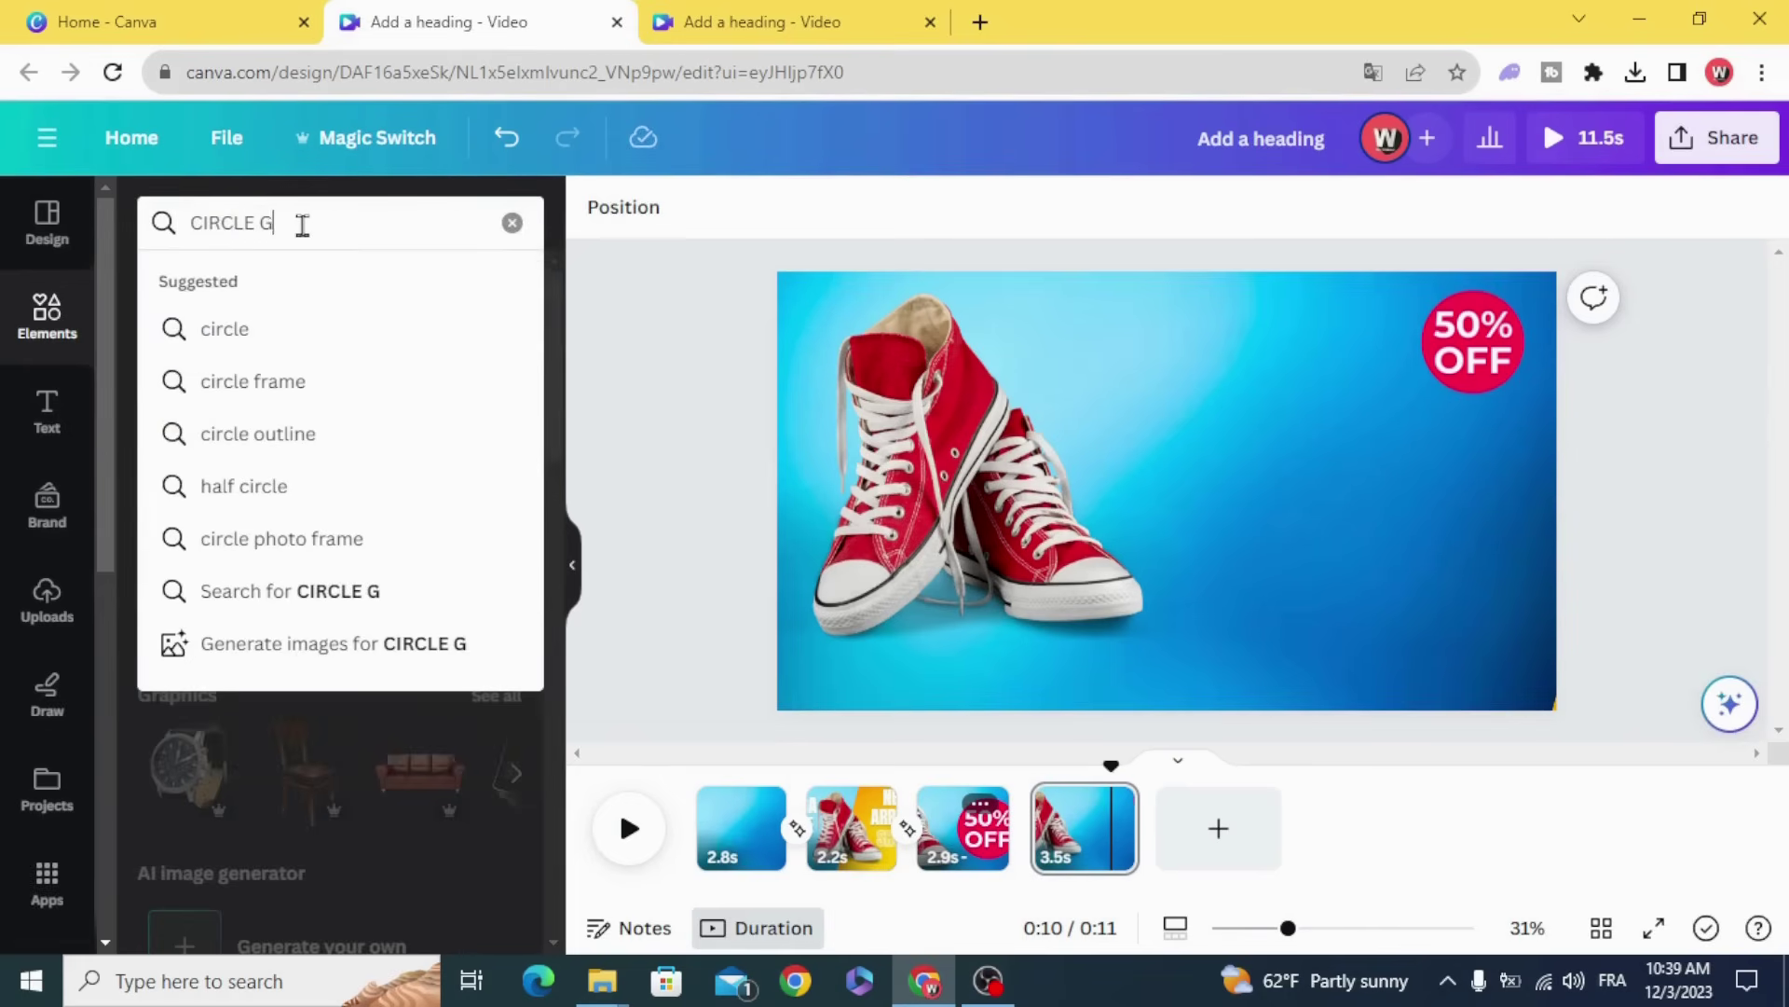
text(RUNGE )
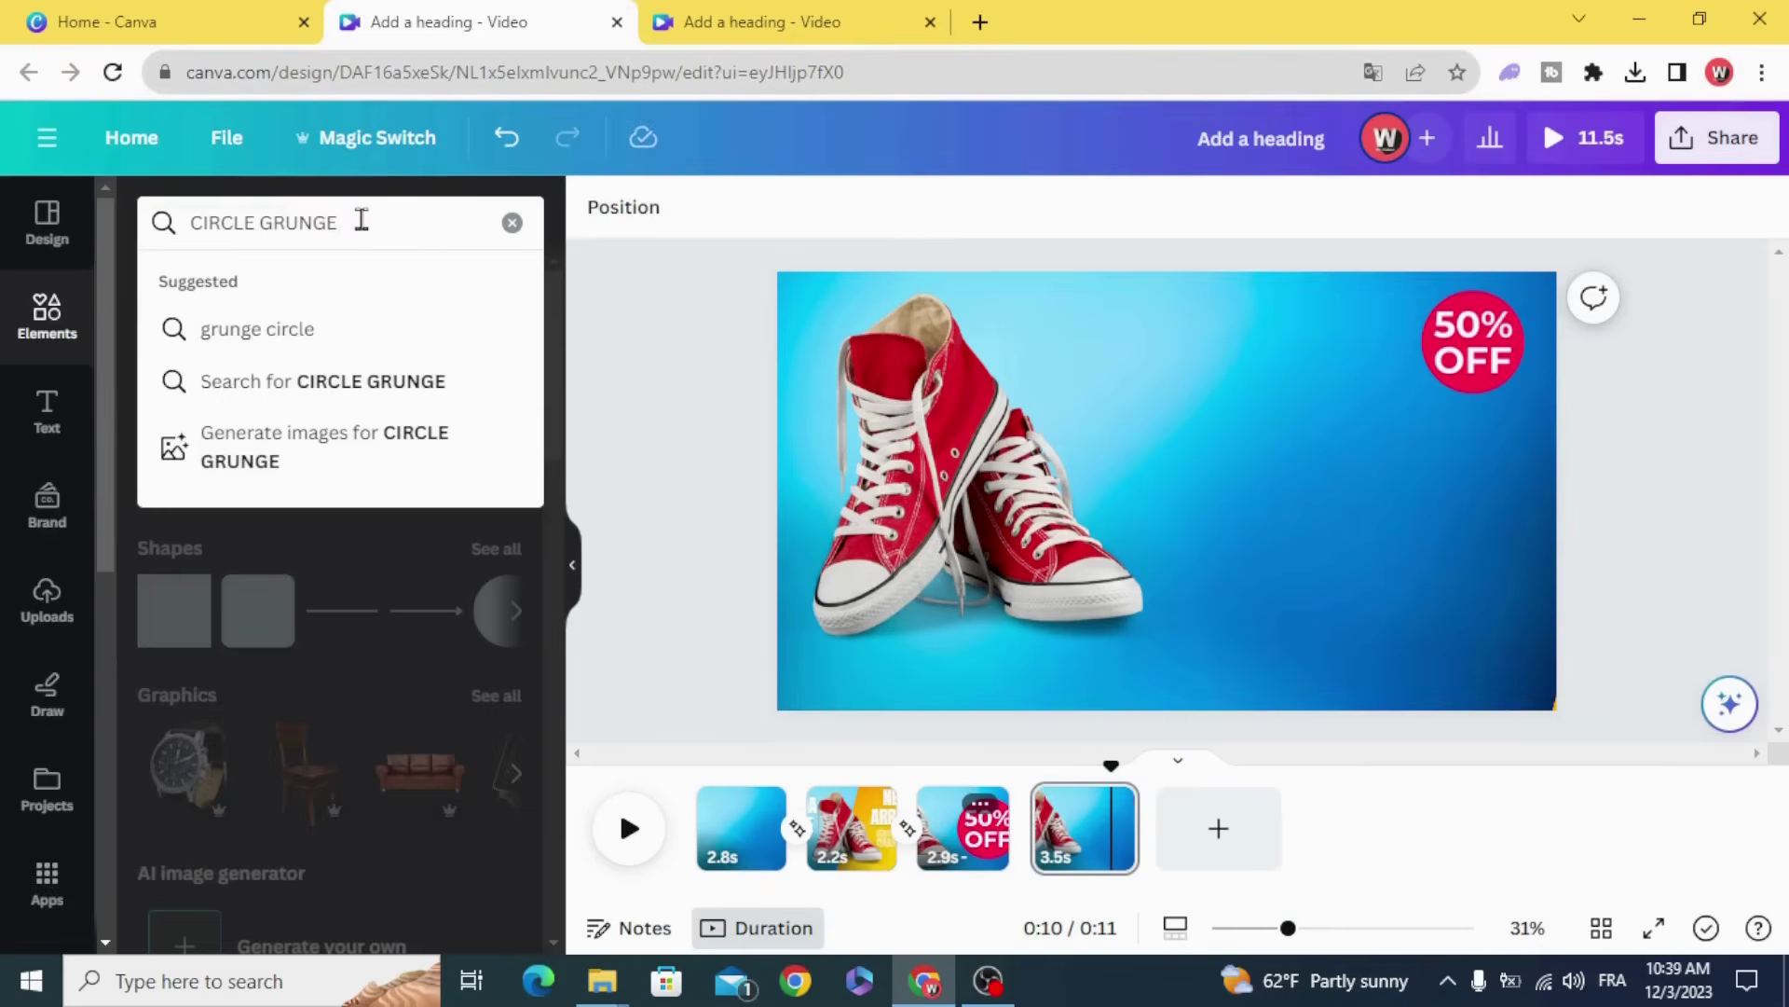
text(STAMP)
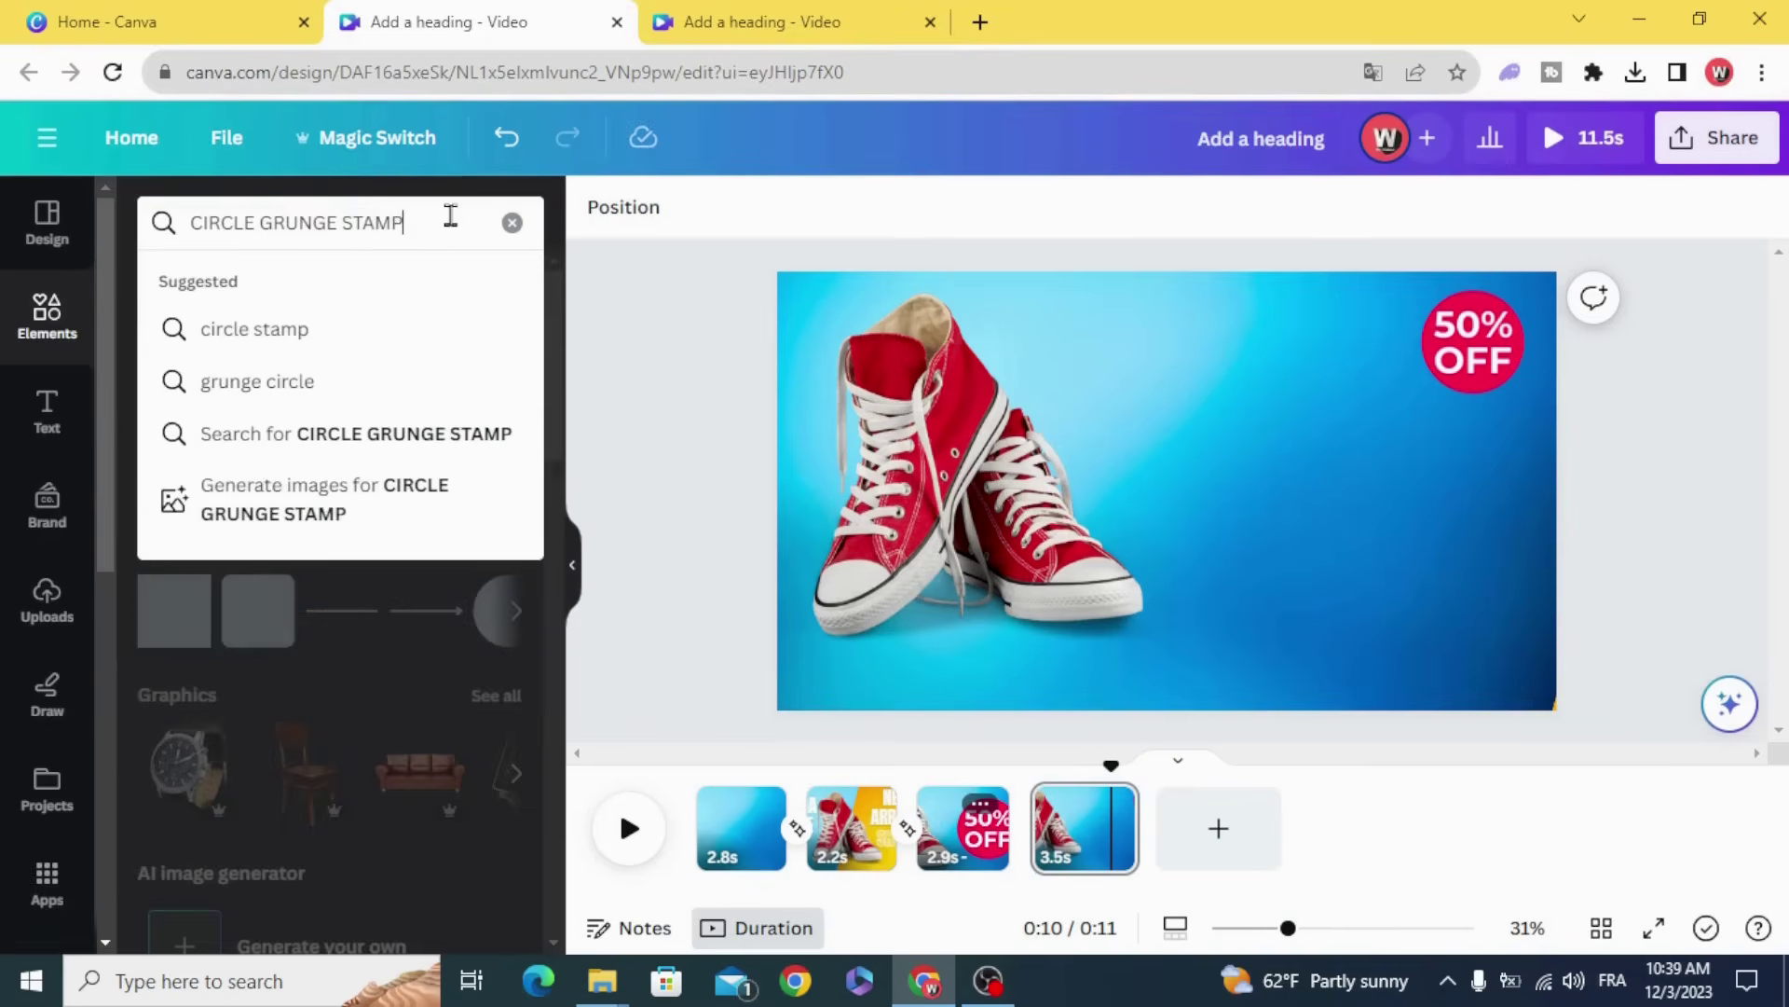
key(Return)
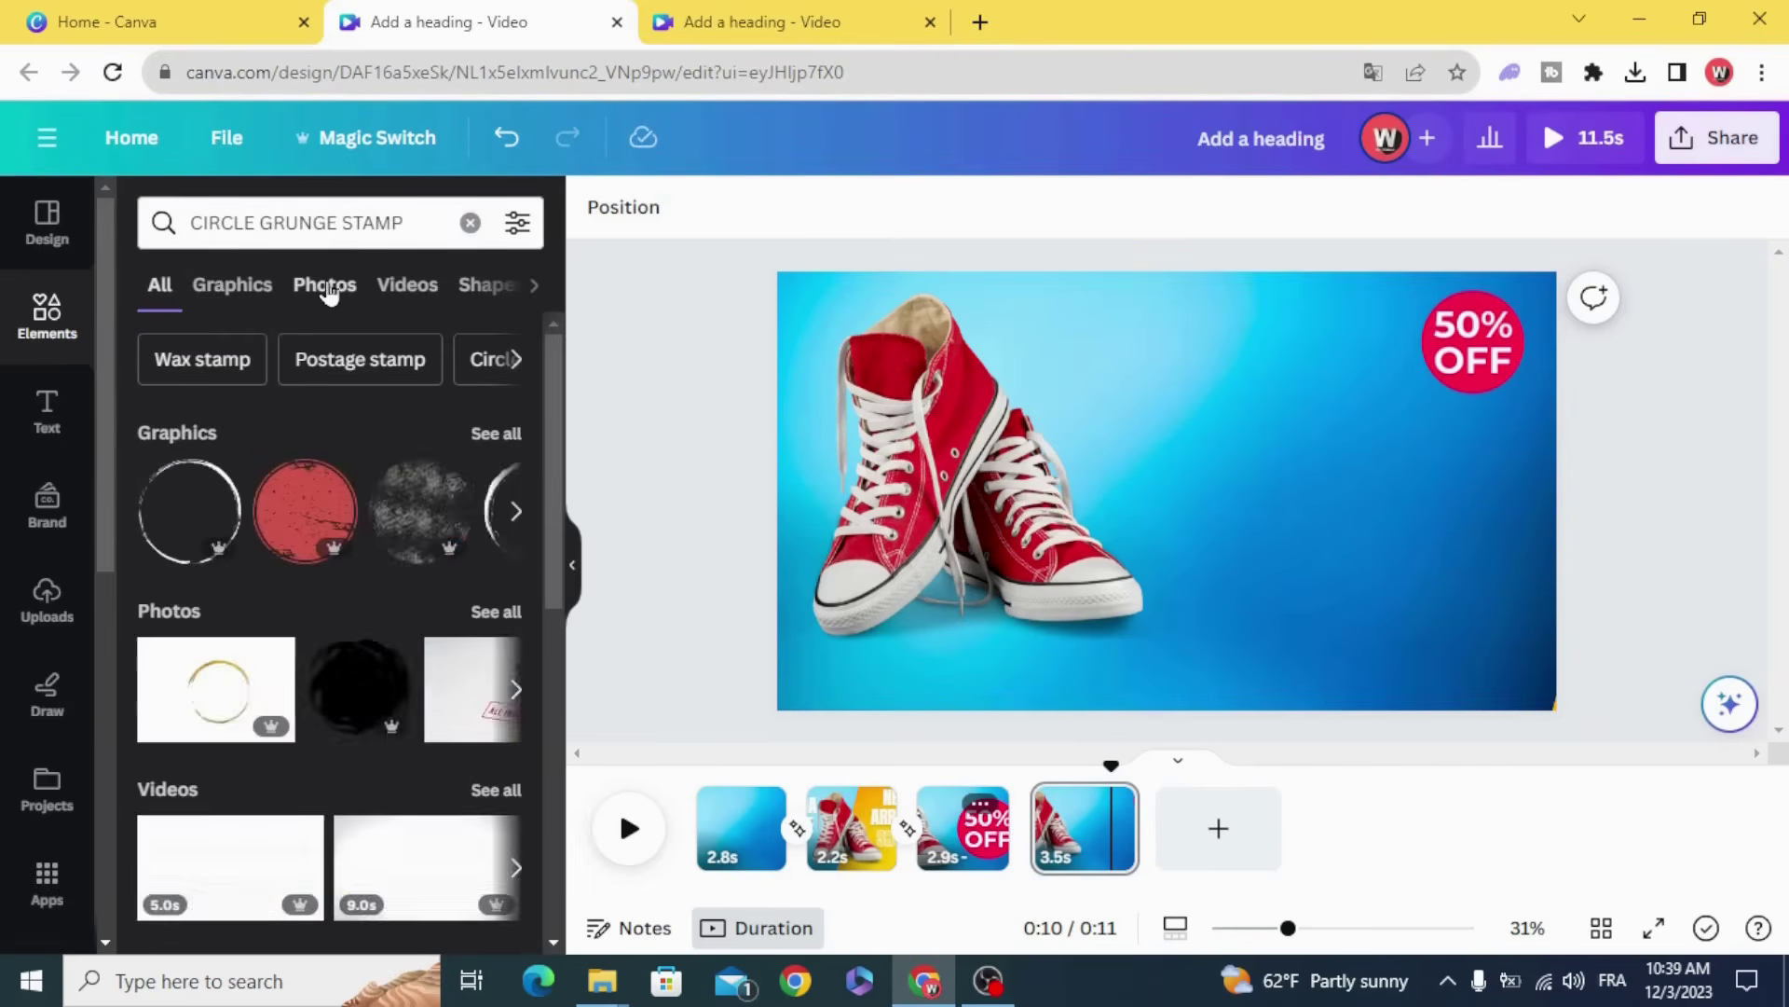
click(340, 290)
click(233, 286)
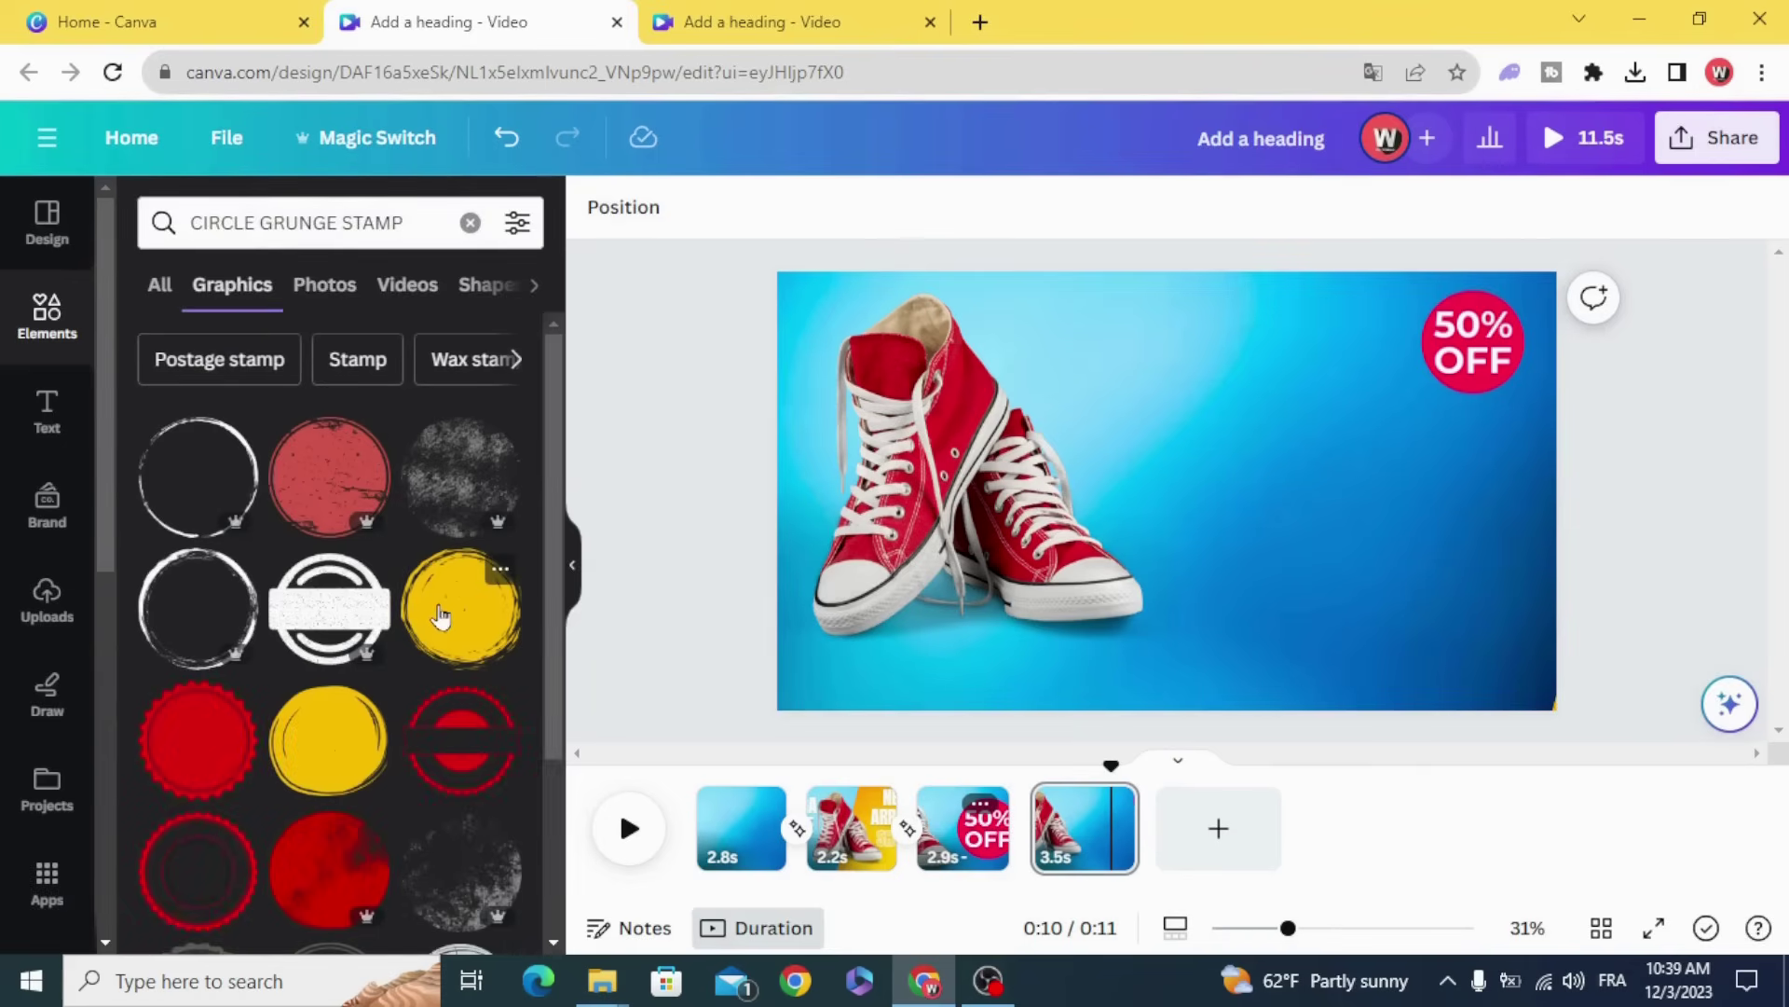
- Try the rough-edged yellow grunge circle, delete it, and add the yellow circle with thin curved outer strokes instead
click(441, 615)
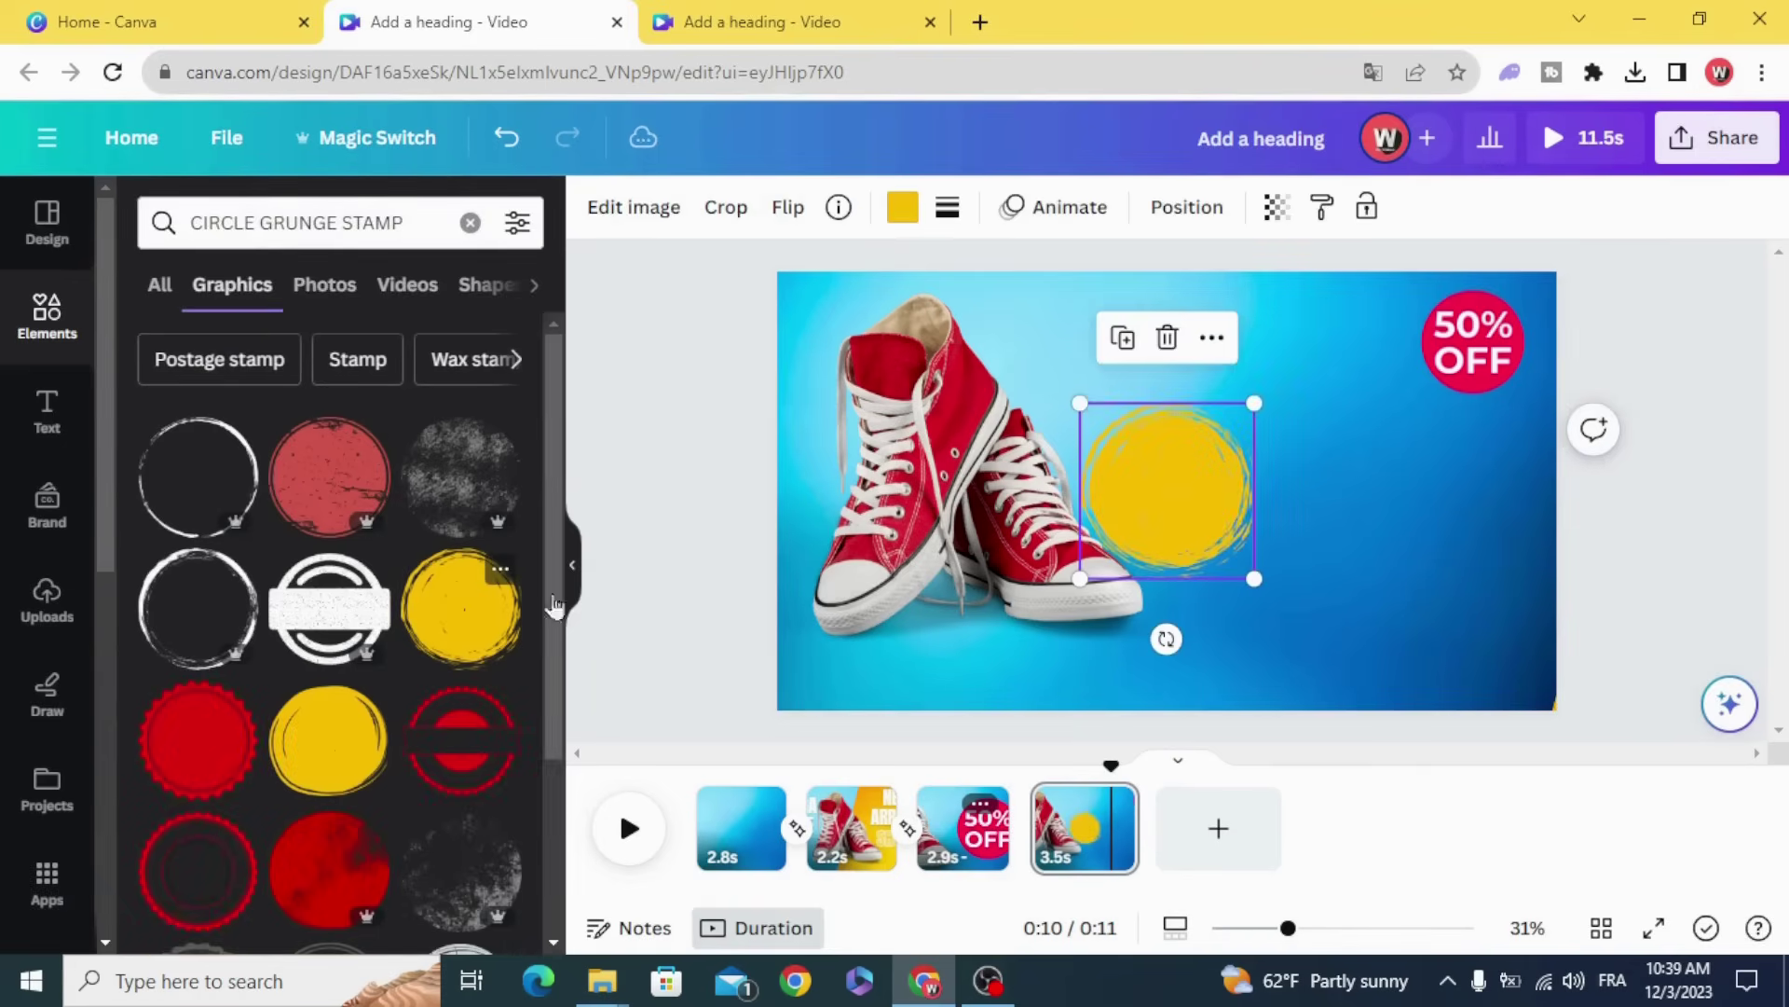
click(1168, 339)
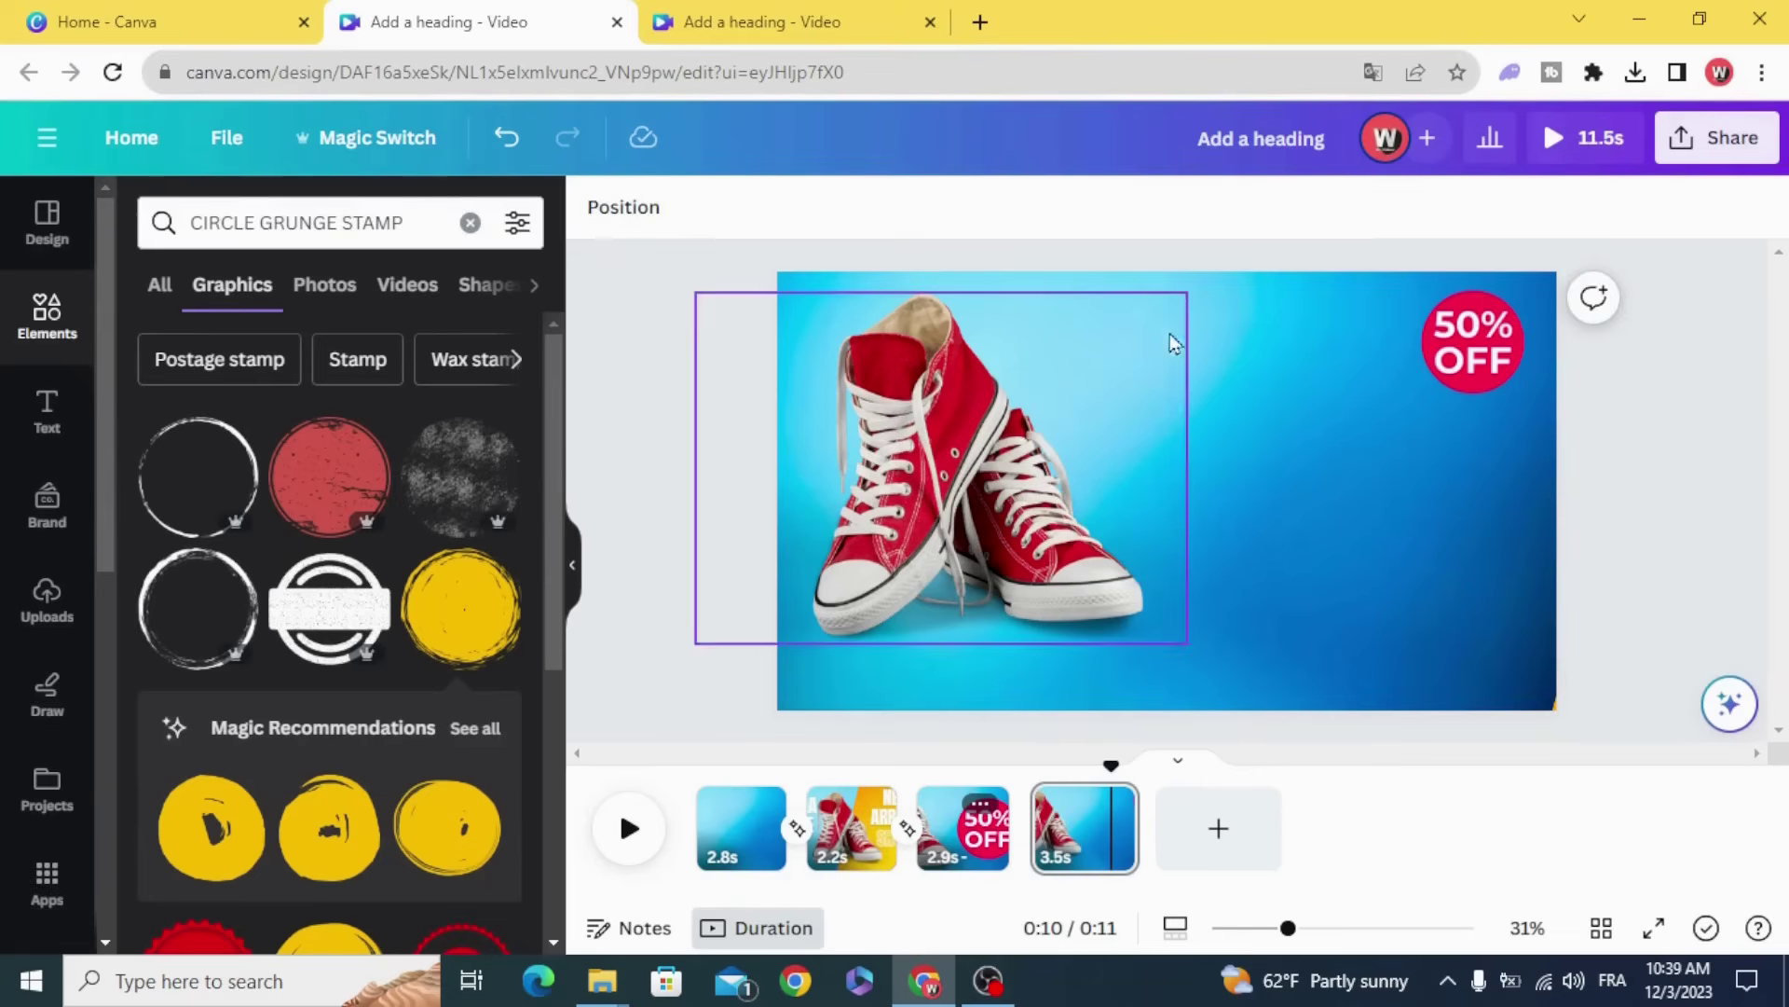
scroll(423, 727, down, 4)
click(321, 594)
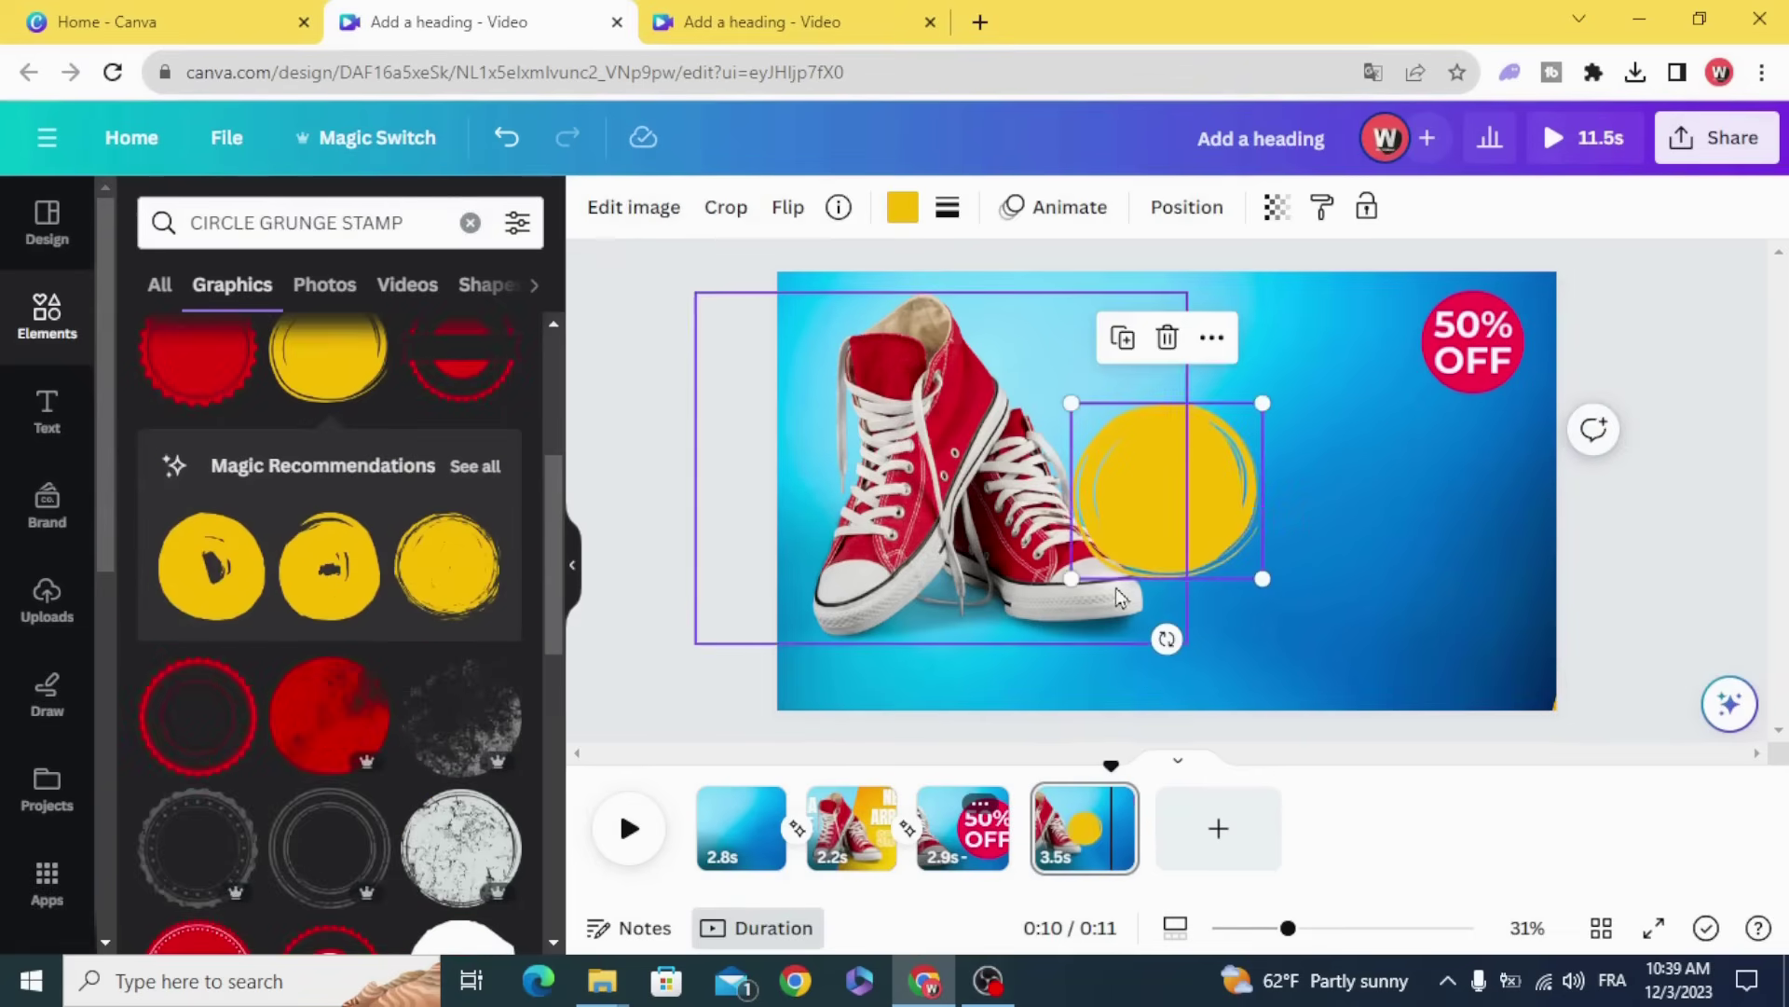
- Enlarge the yellow circle beyond the page height and move it partly off the page's left edge, over the sneakers
drag(1062, 596, 853, 802)
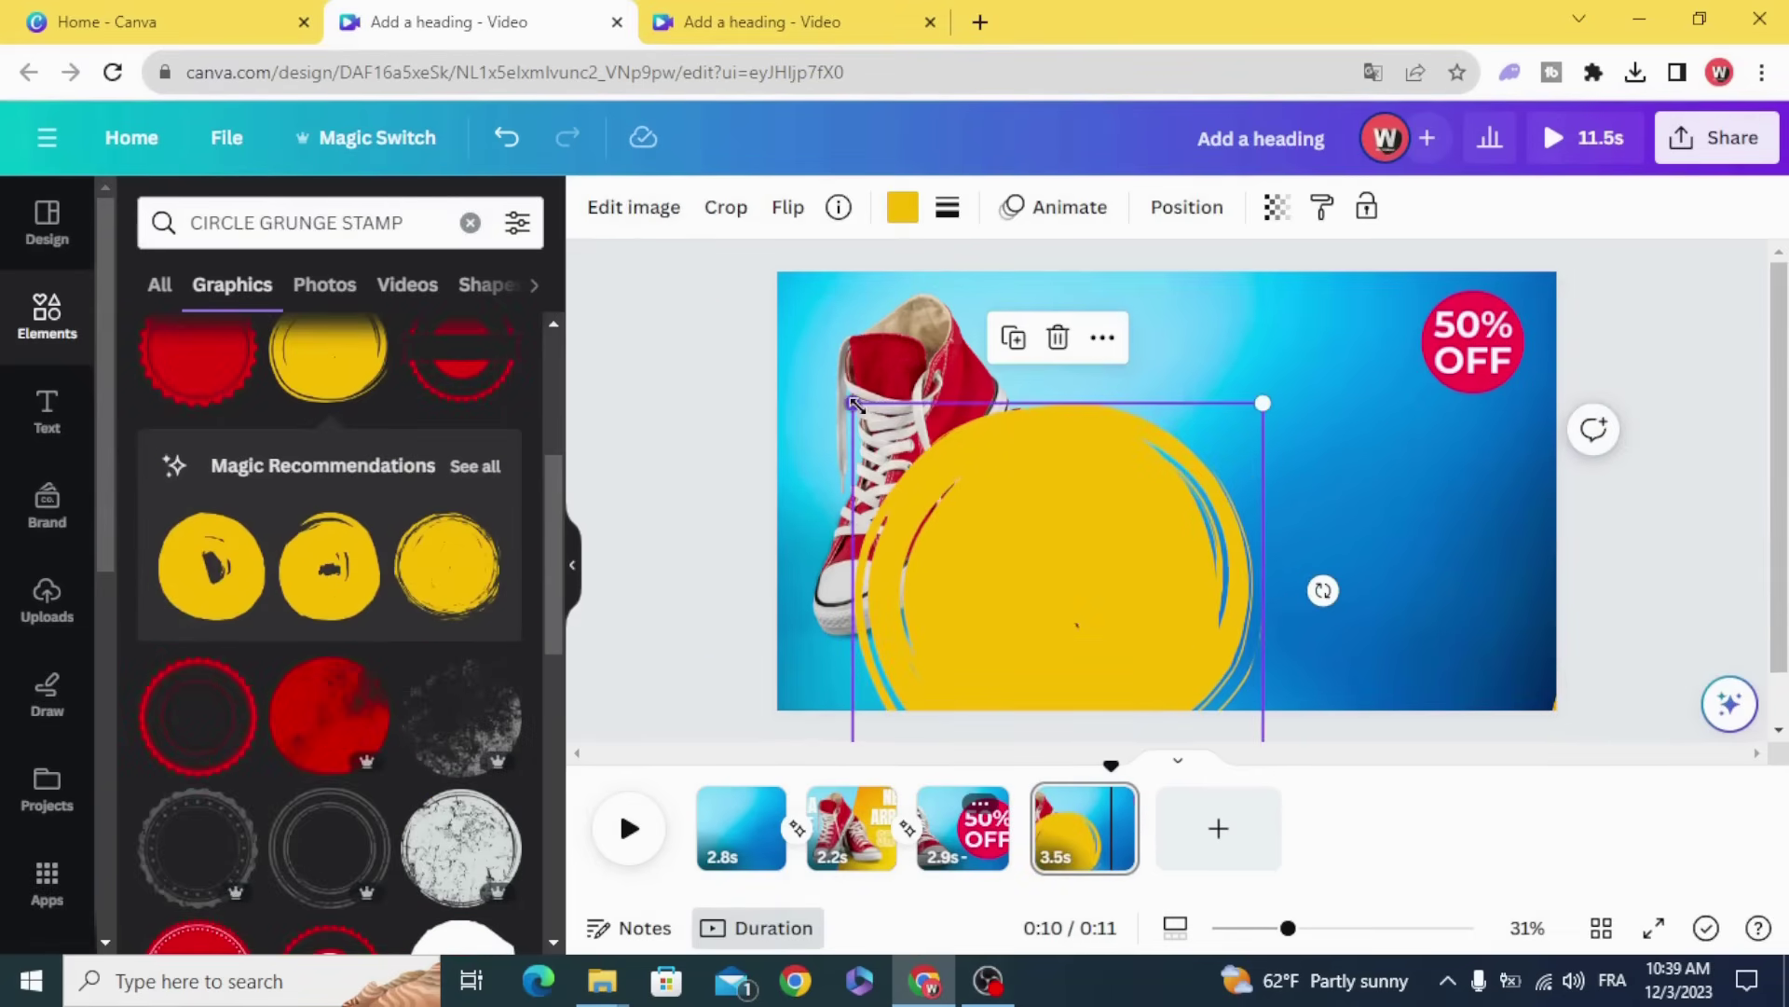
drag(853, 402, 757, 315)
drag(1013, 568, 786, 499)
drag(1046, 720, 1078, 760)
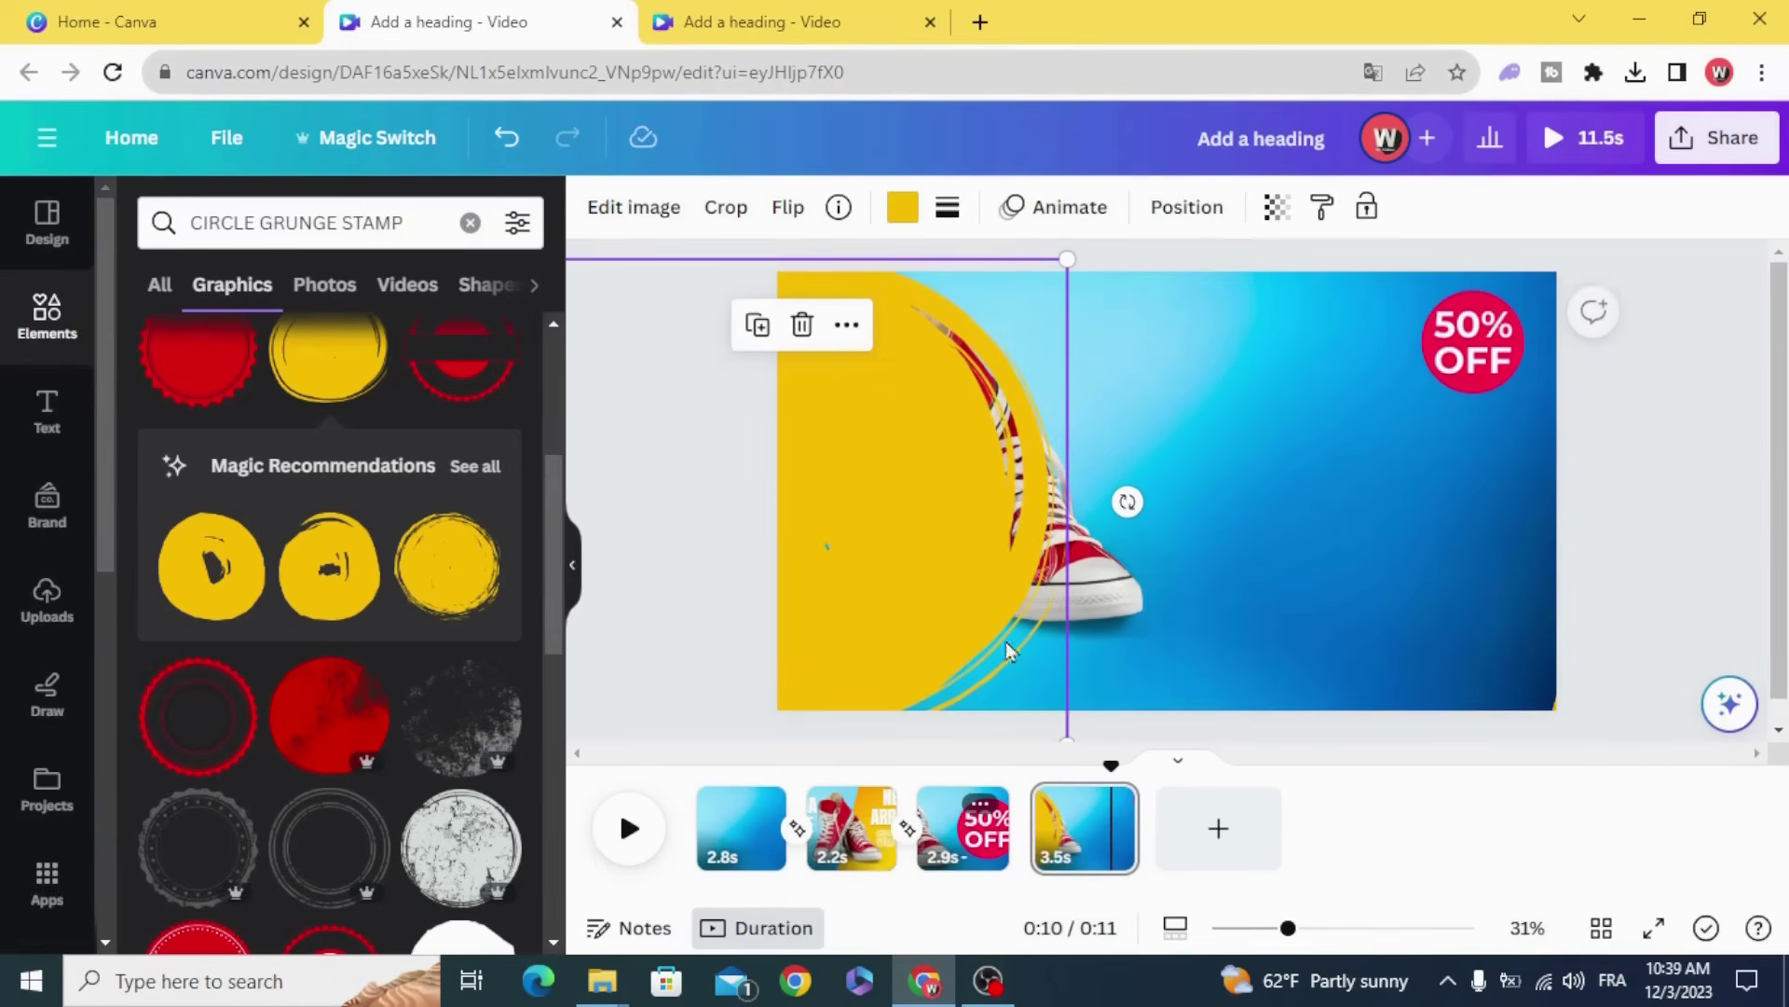
drag(911, 539, 886, 466)
- Send the yellow circle backward so it sits behind the sneakers
right_click(889, 435)
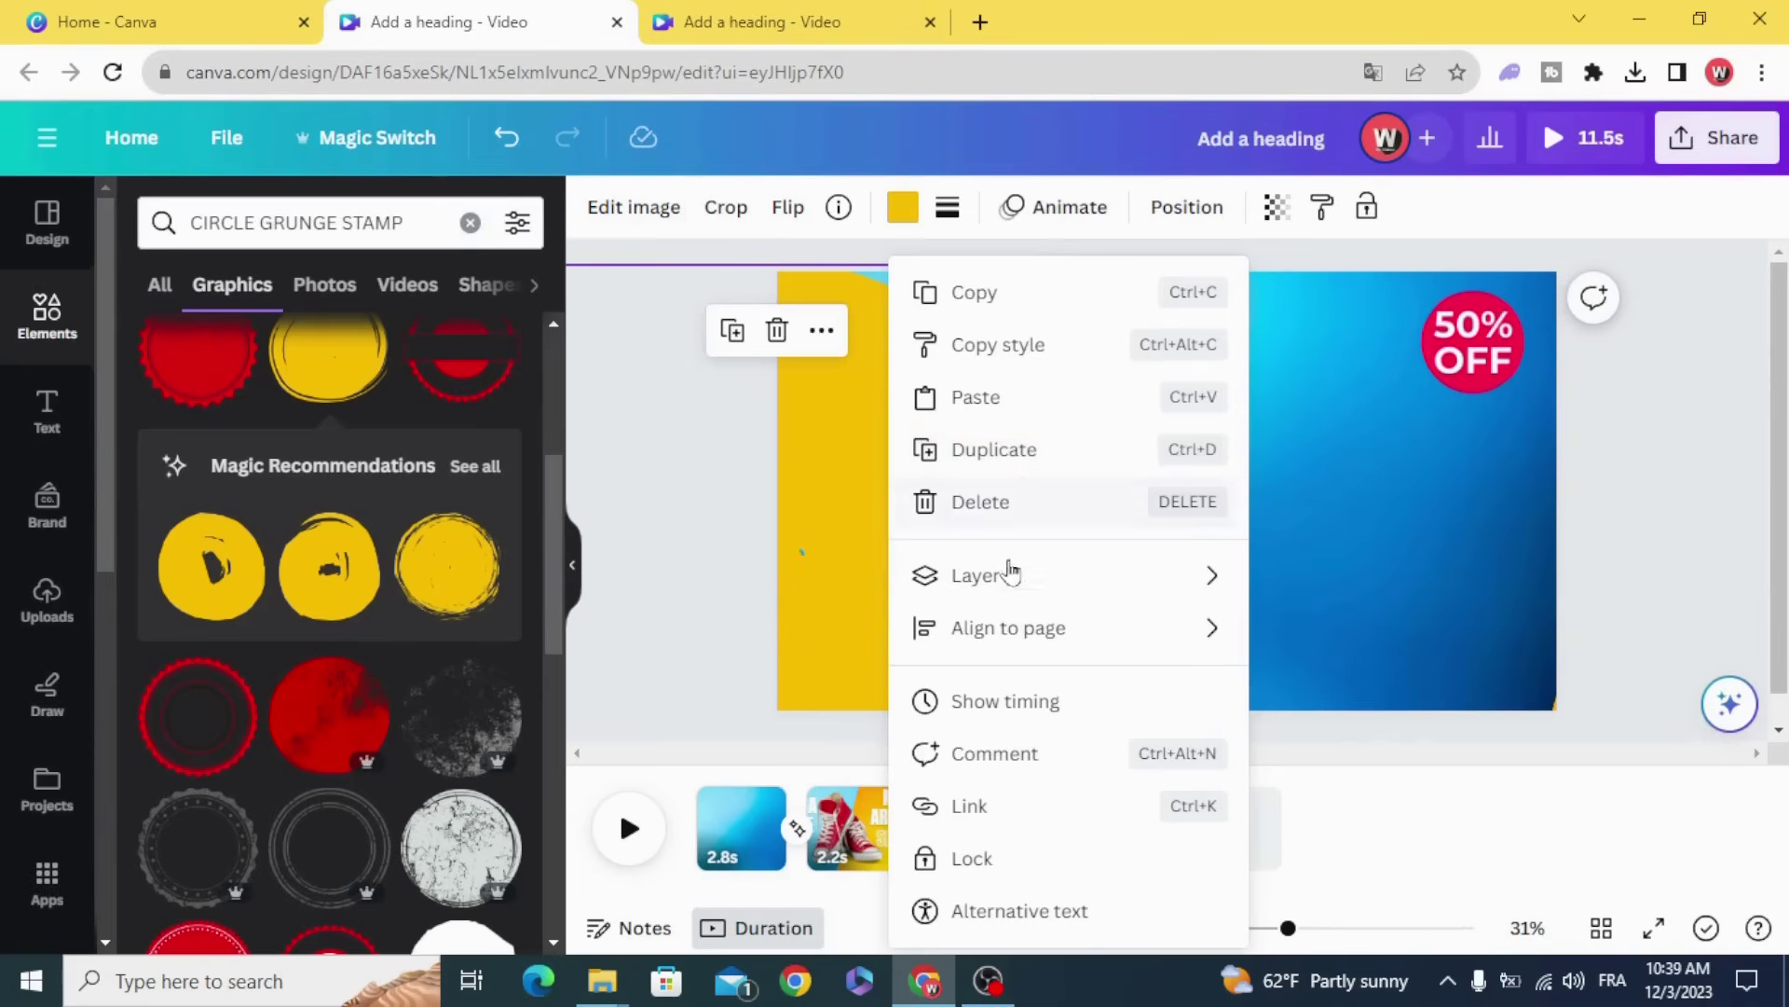
mouse_move(1041, 578)
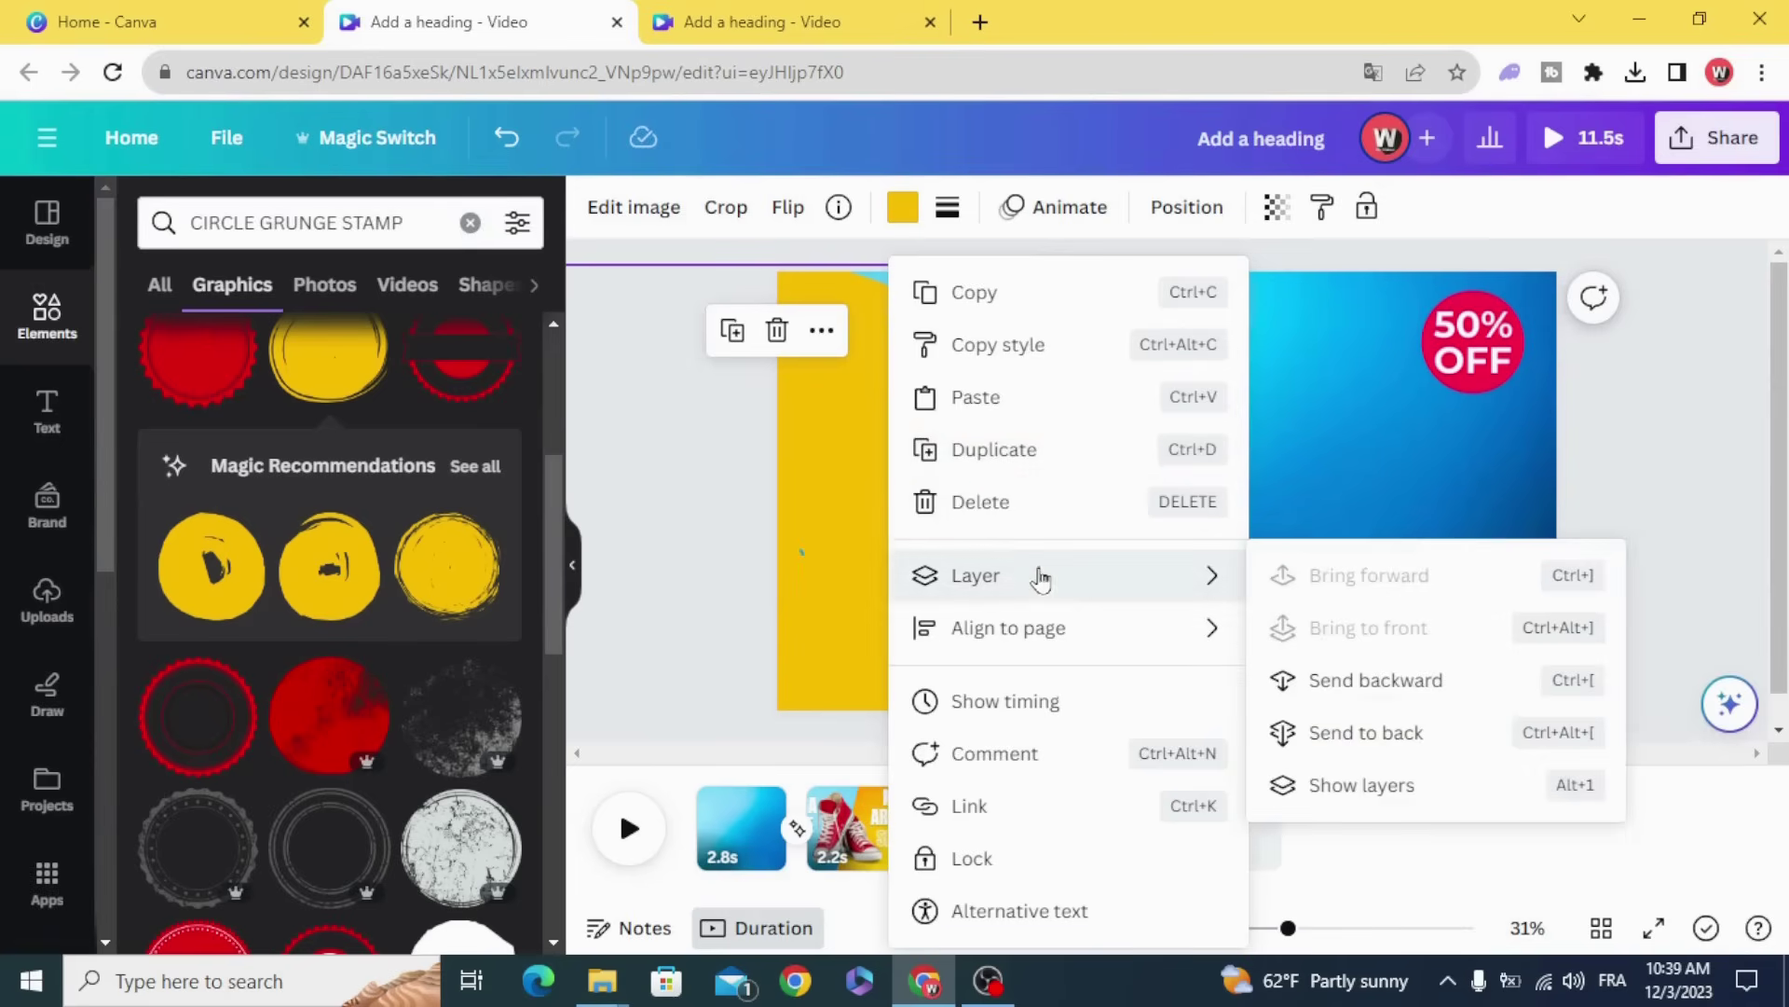
click(1352, 697)
click(1314, 416)
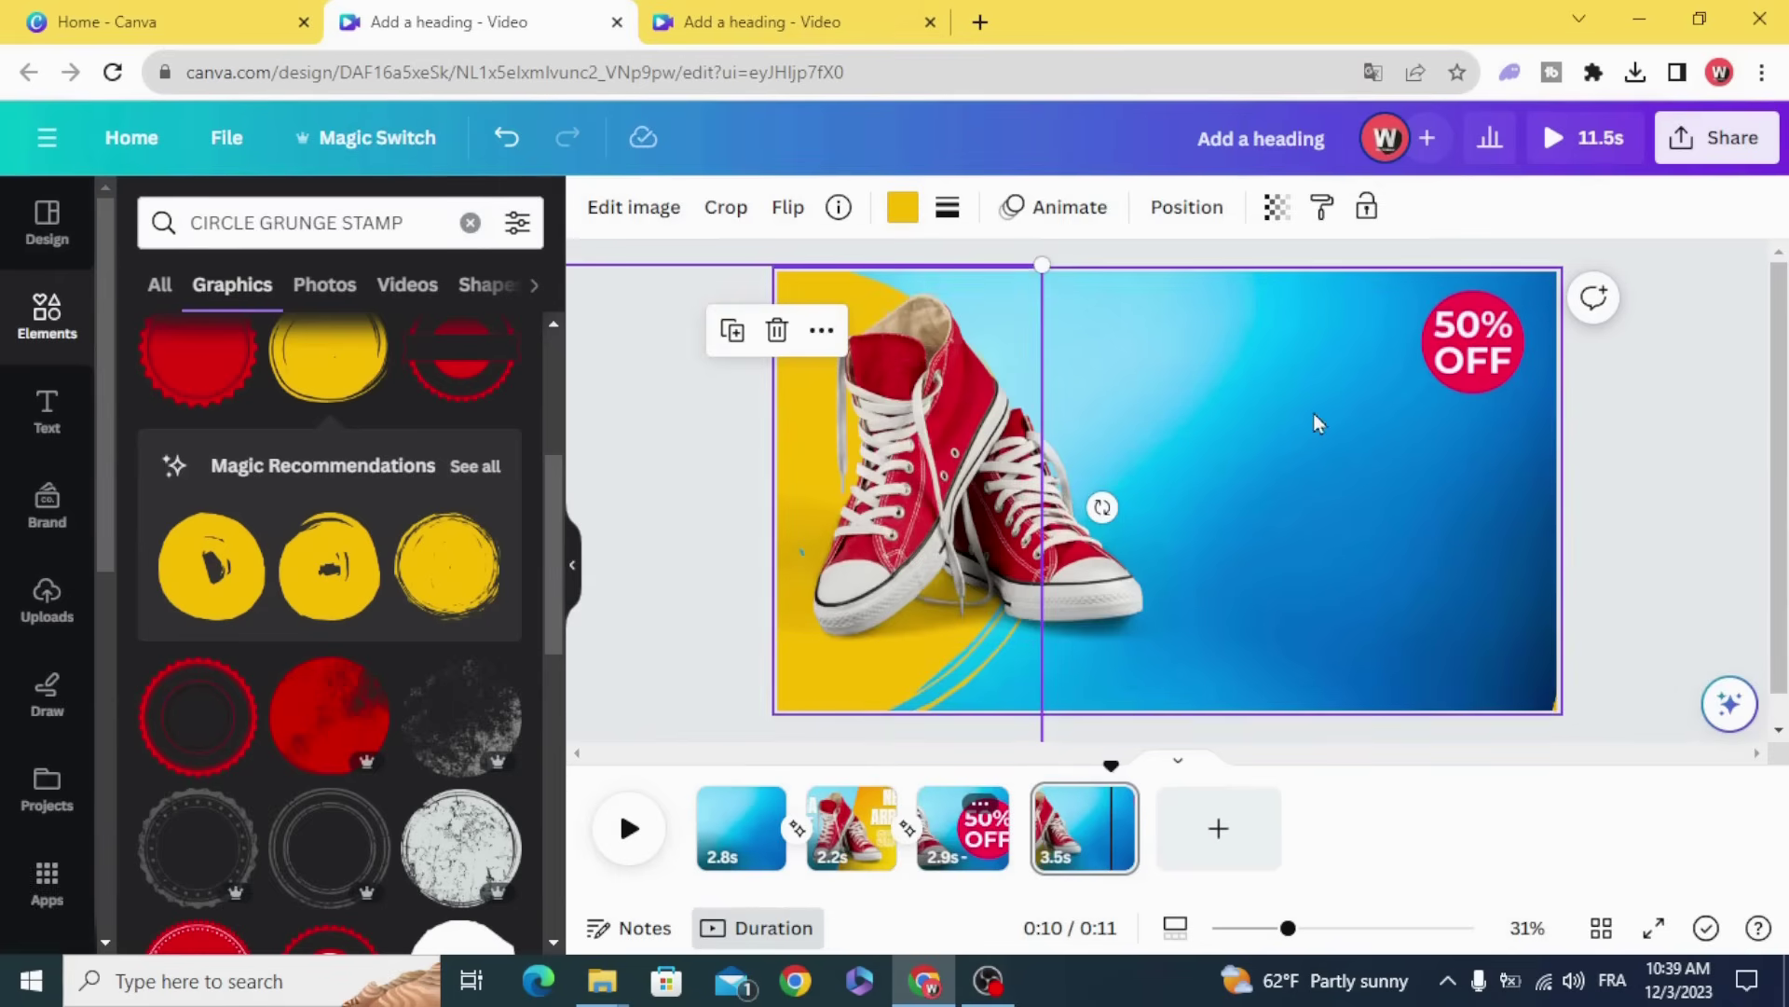
- Apply the Baseline animation to the yellow circle on enter, moving rightward at a slower speed
click(808, 291)
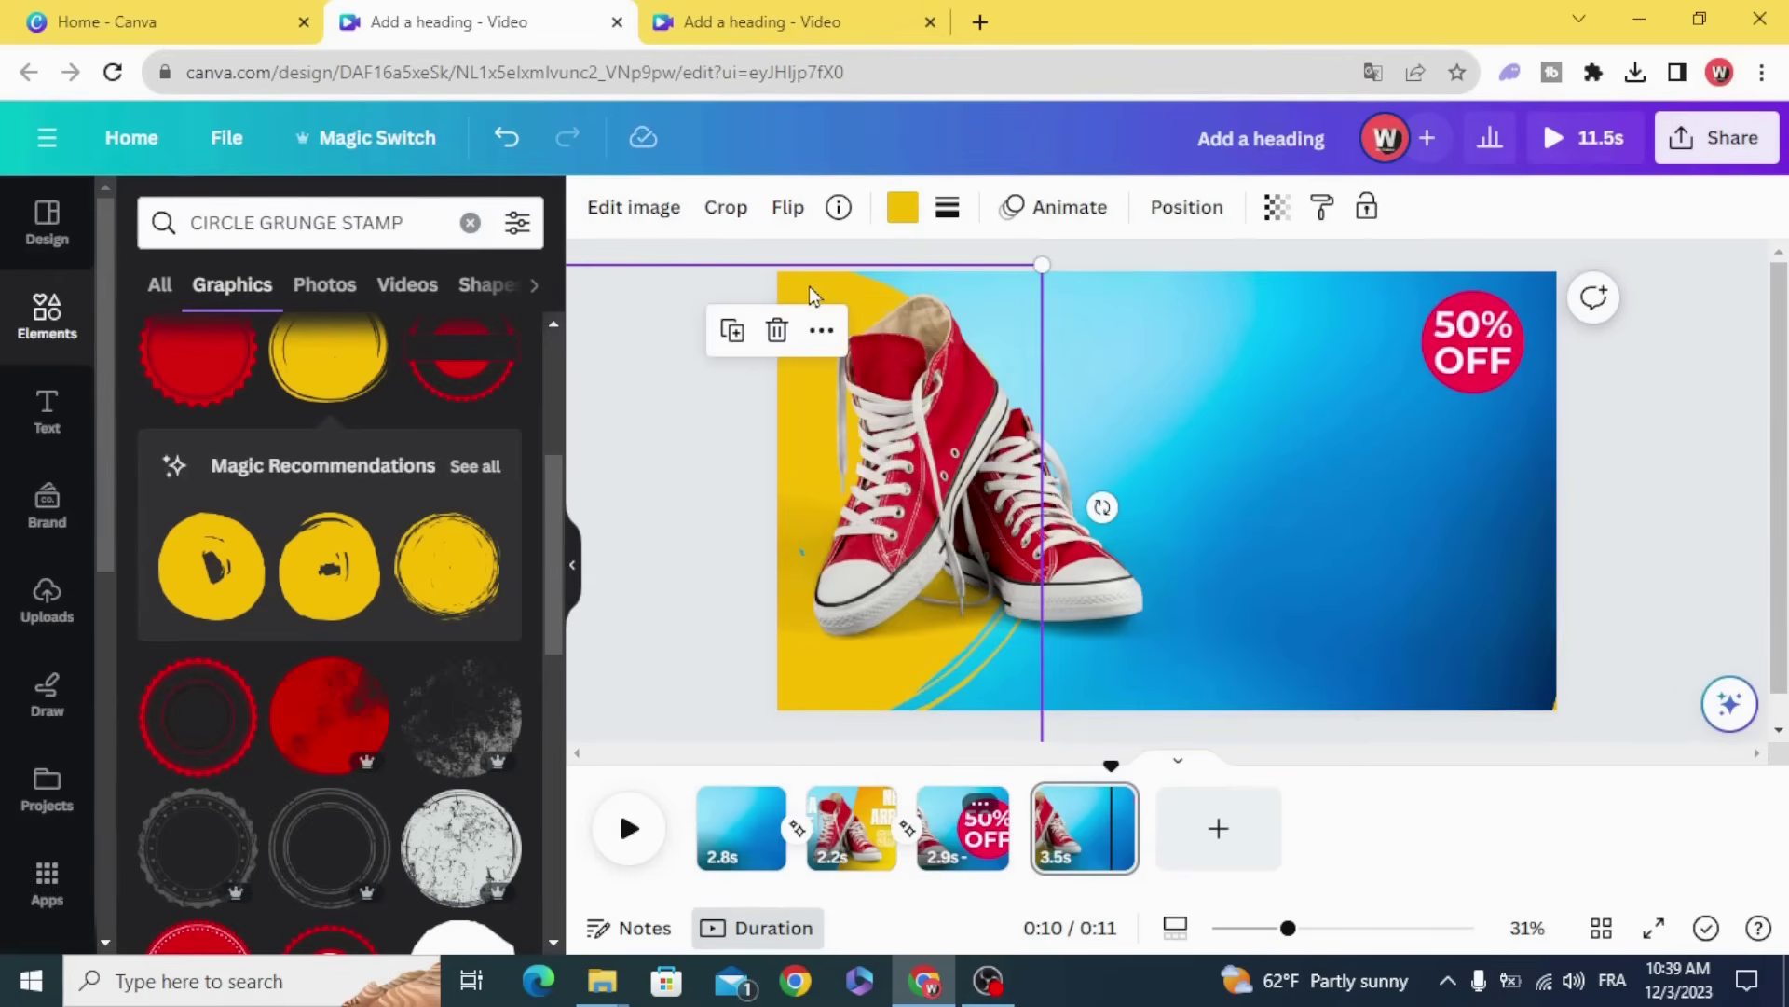
click(1069, 207)
scroll(280, 591, down, 3)
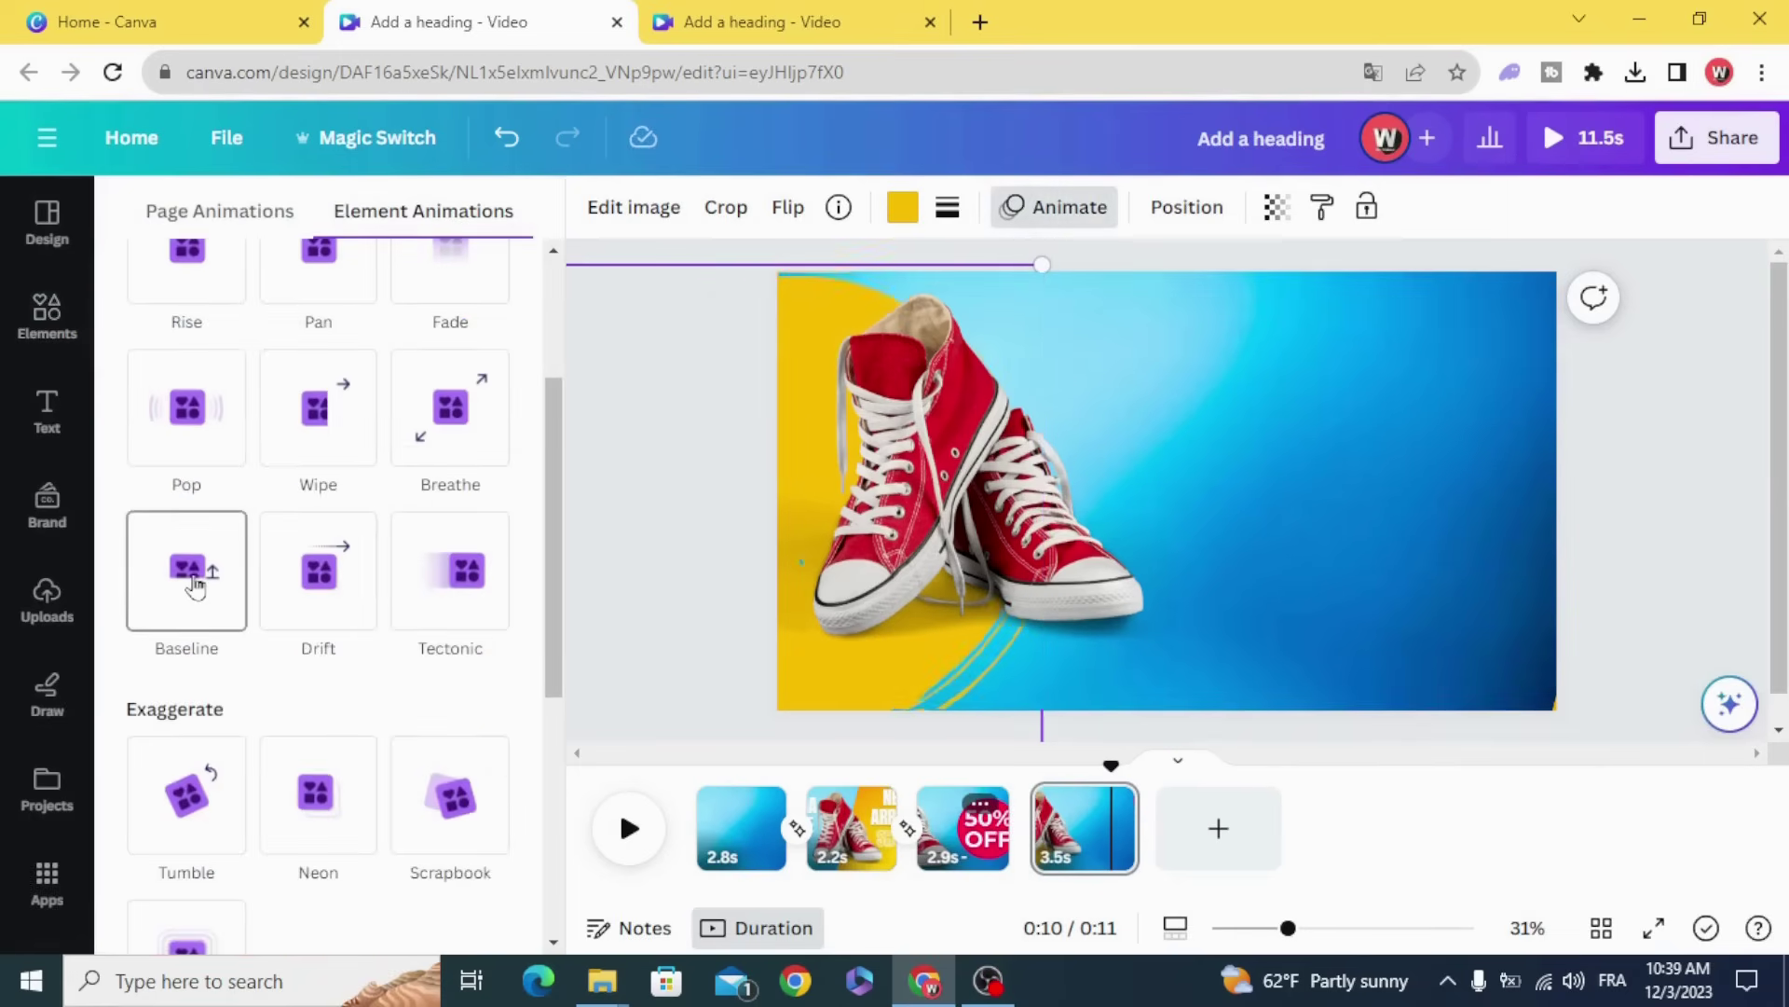
click(194, 585)
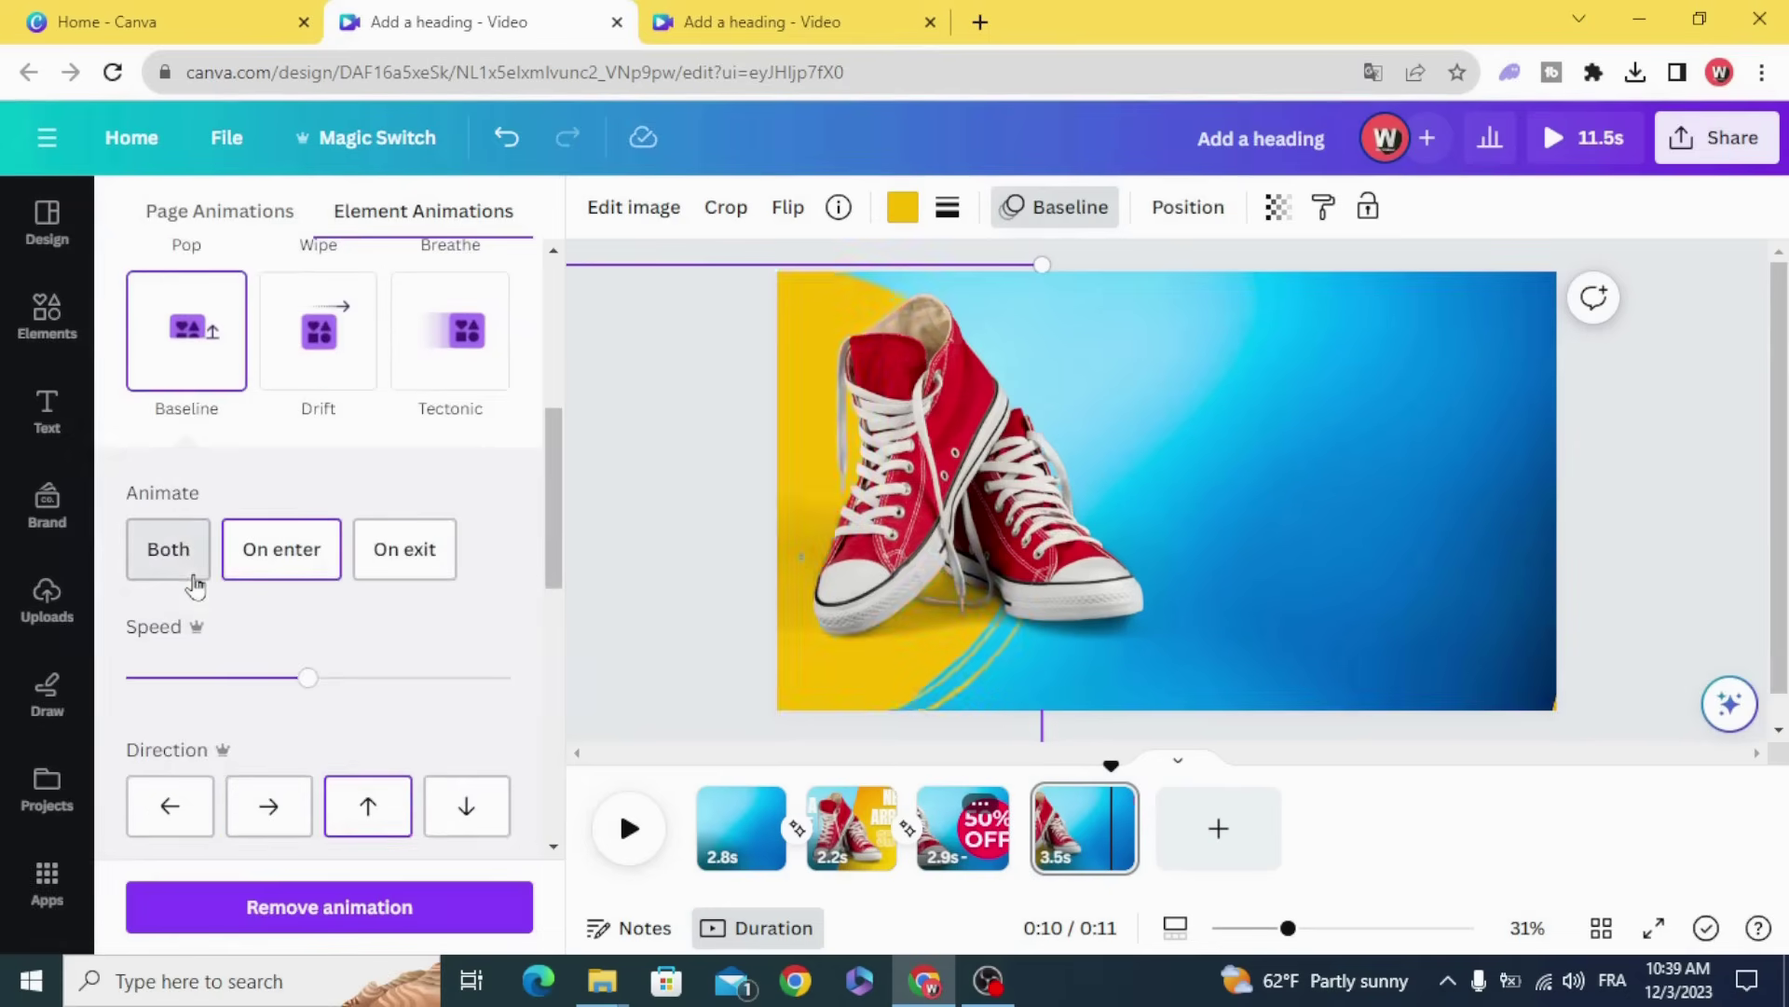
click(271, 809)
drag(303, 679, 223, 681)
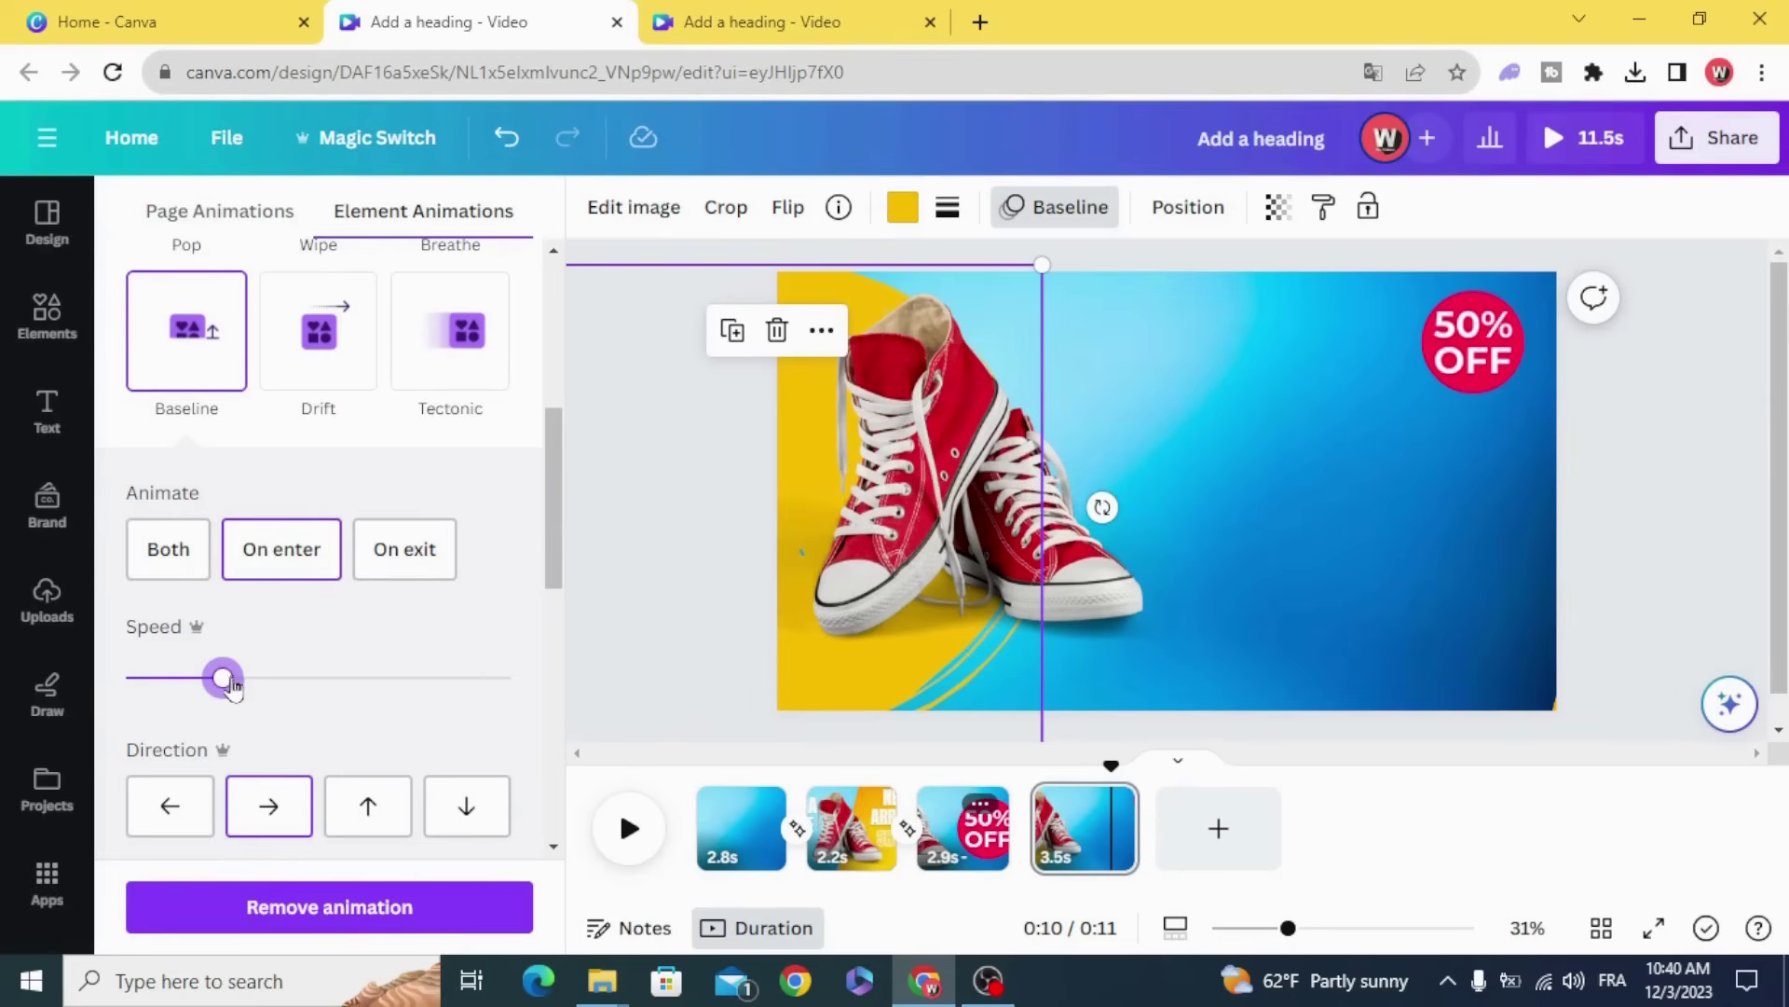
- Add a default heading to the closing page and place it right of the sneakers, below the 50% OFF badge
click(1216, 631)
click(47, 410)
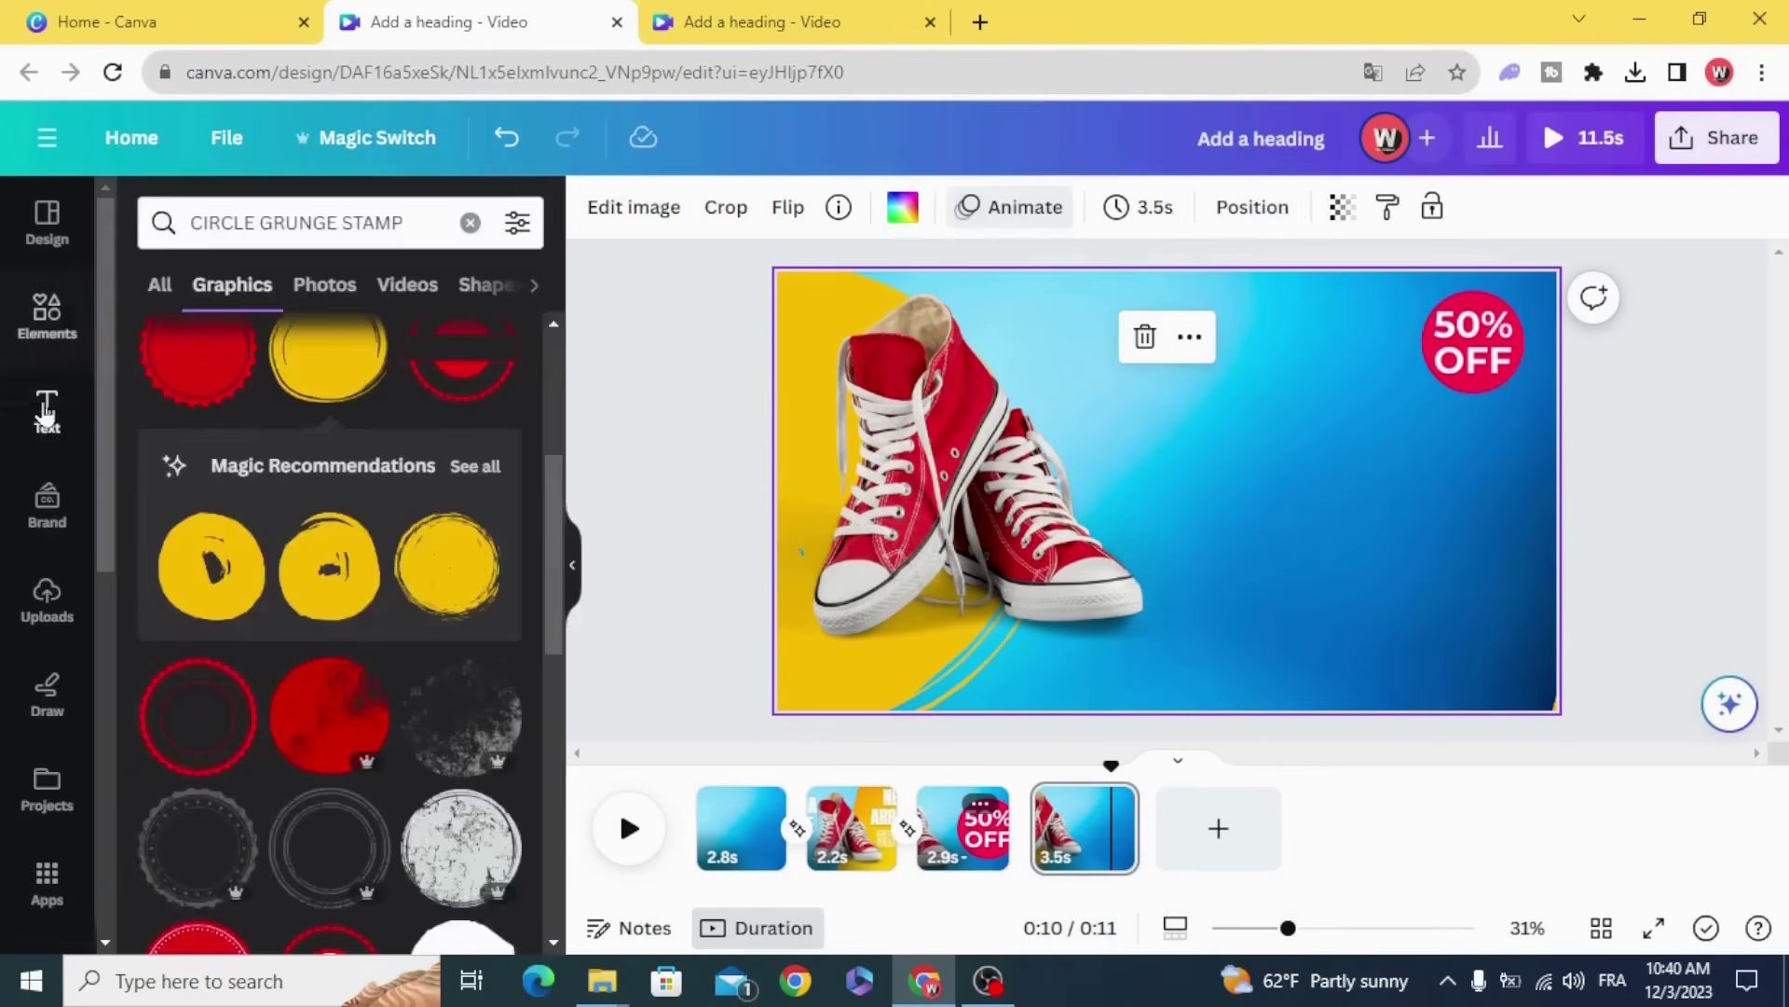
click(305, 482)
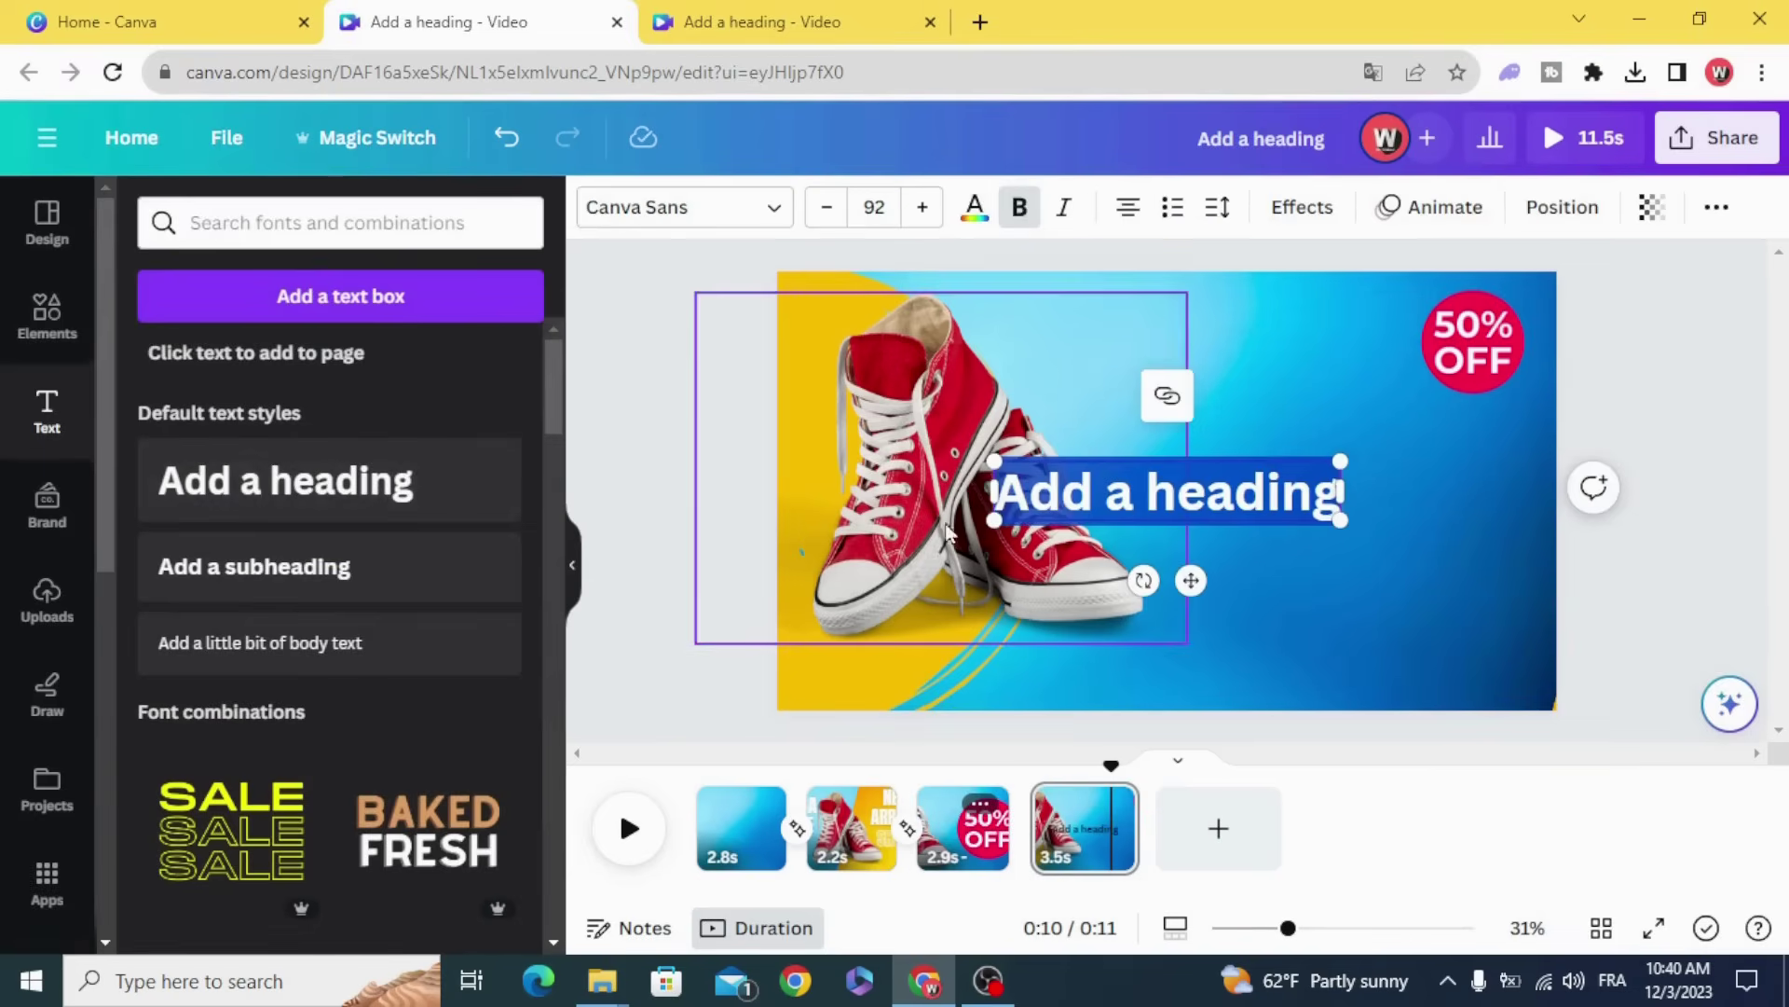
drag(1094, 498, 1273, 466)
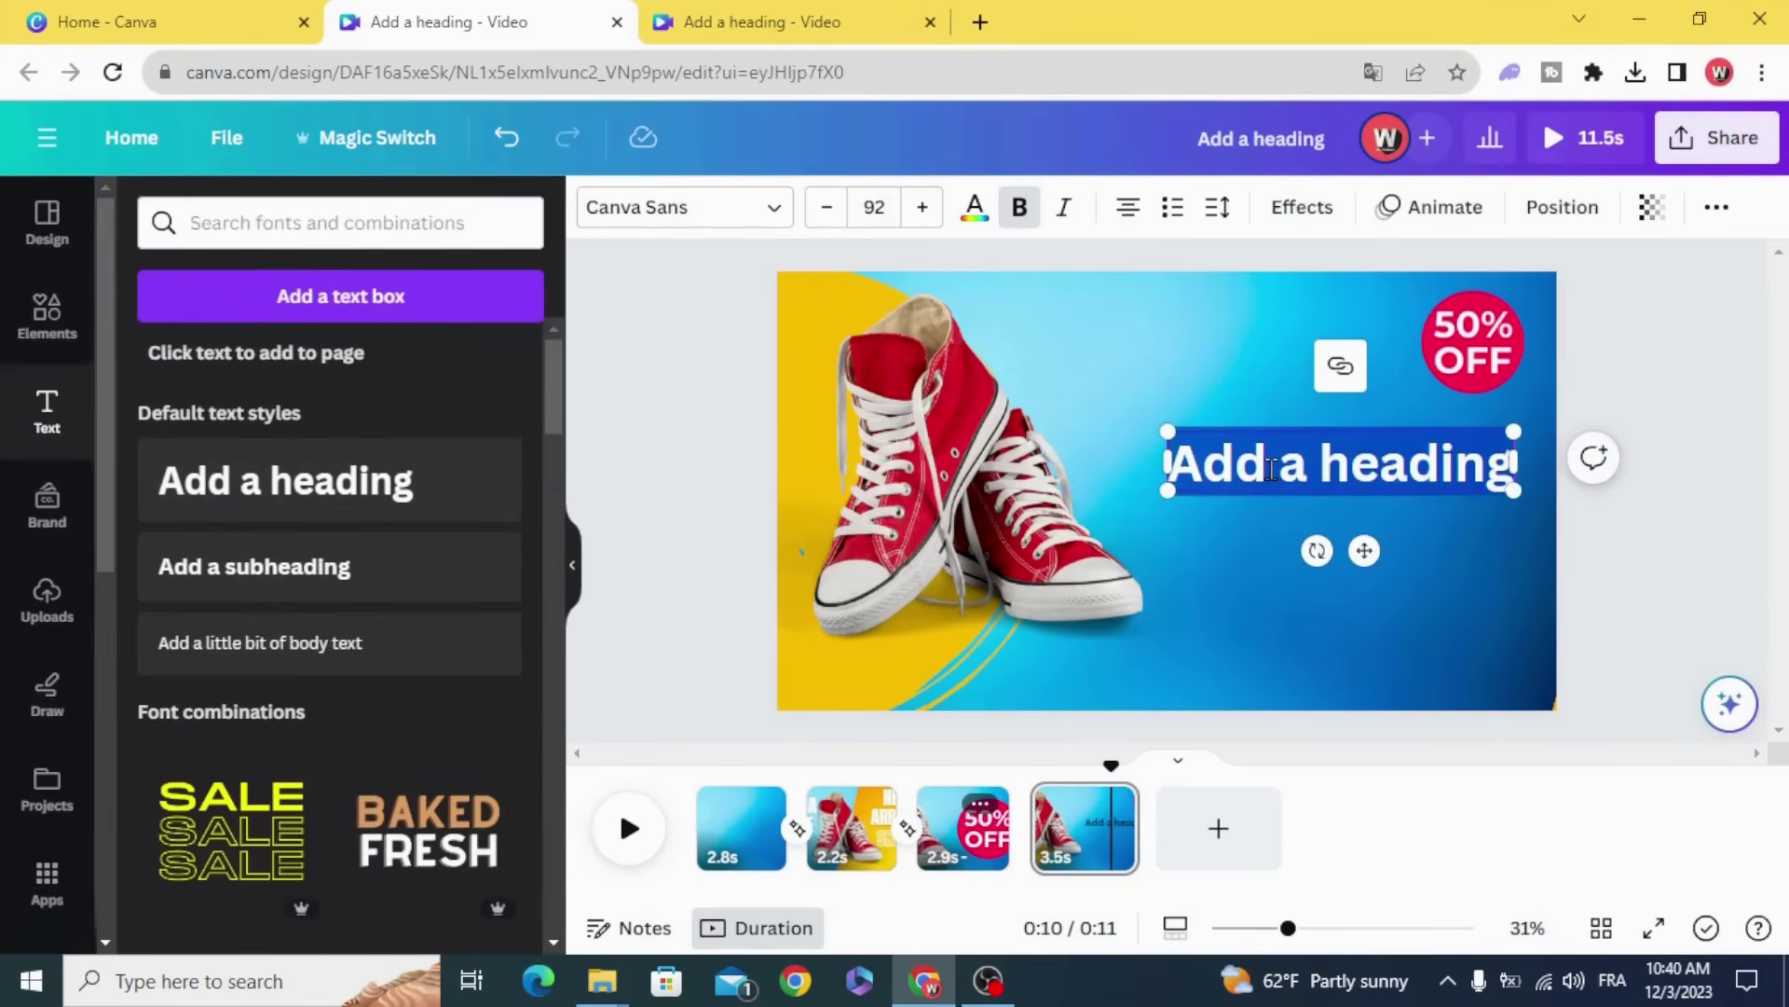
- Replace the heading's placeholder with two lines: "Get Special Offer" and "Only This Week!!!"
text(Get)
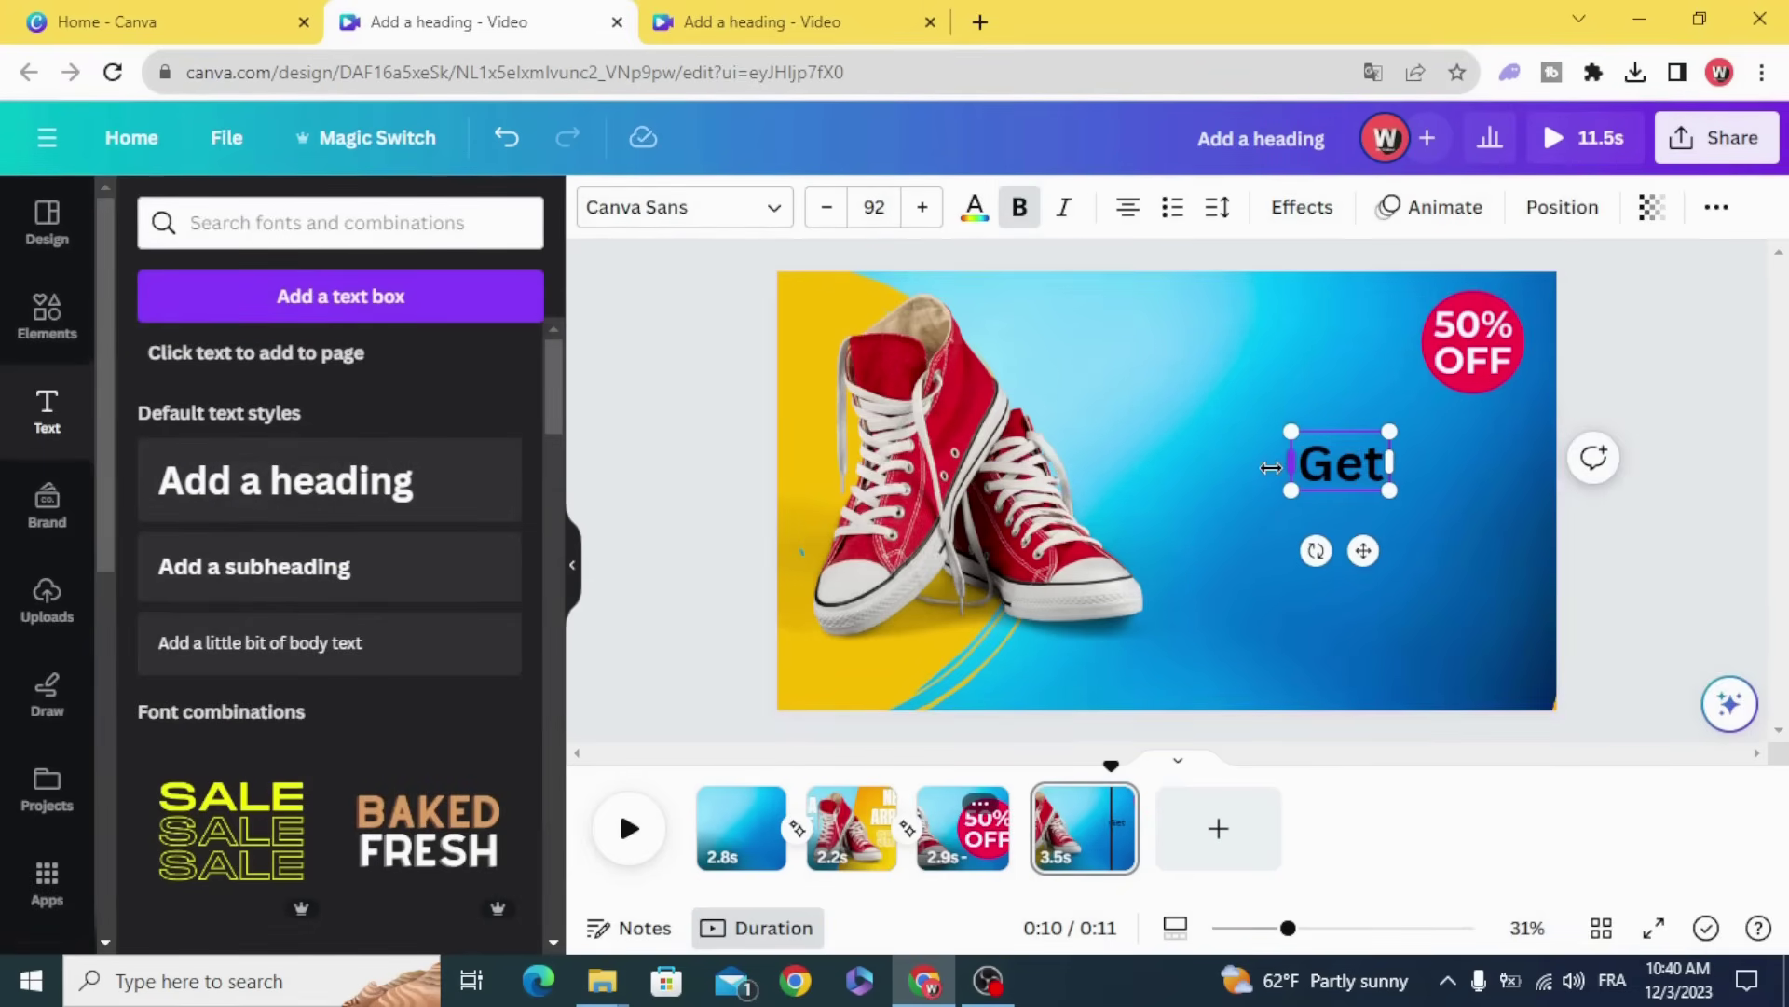
text( Sp)
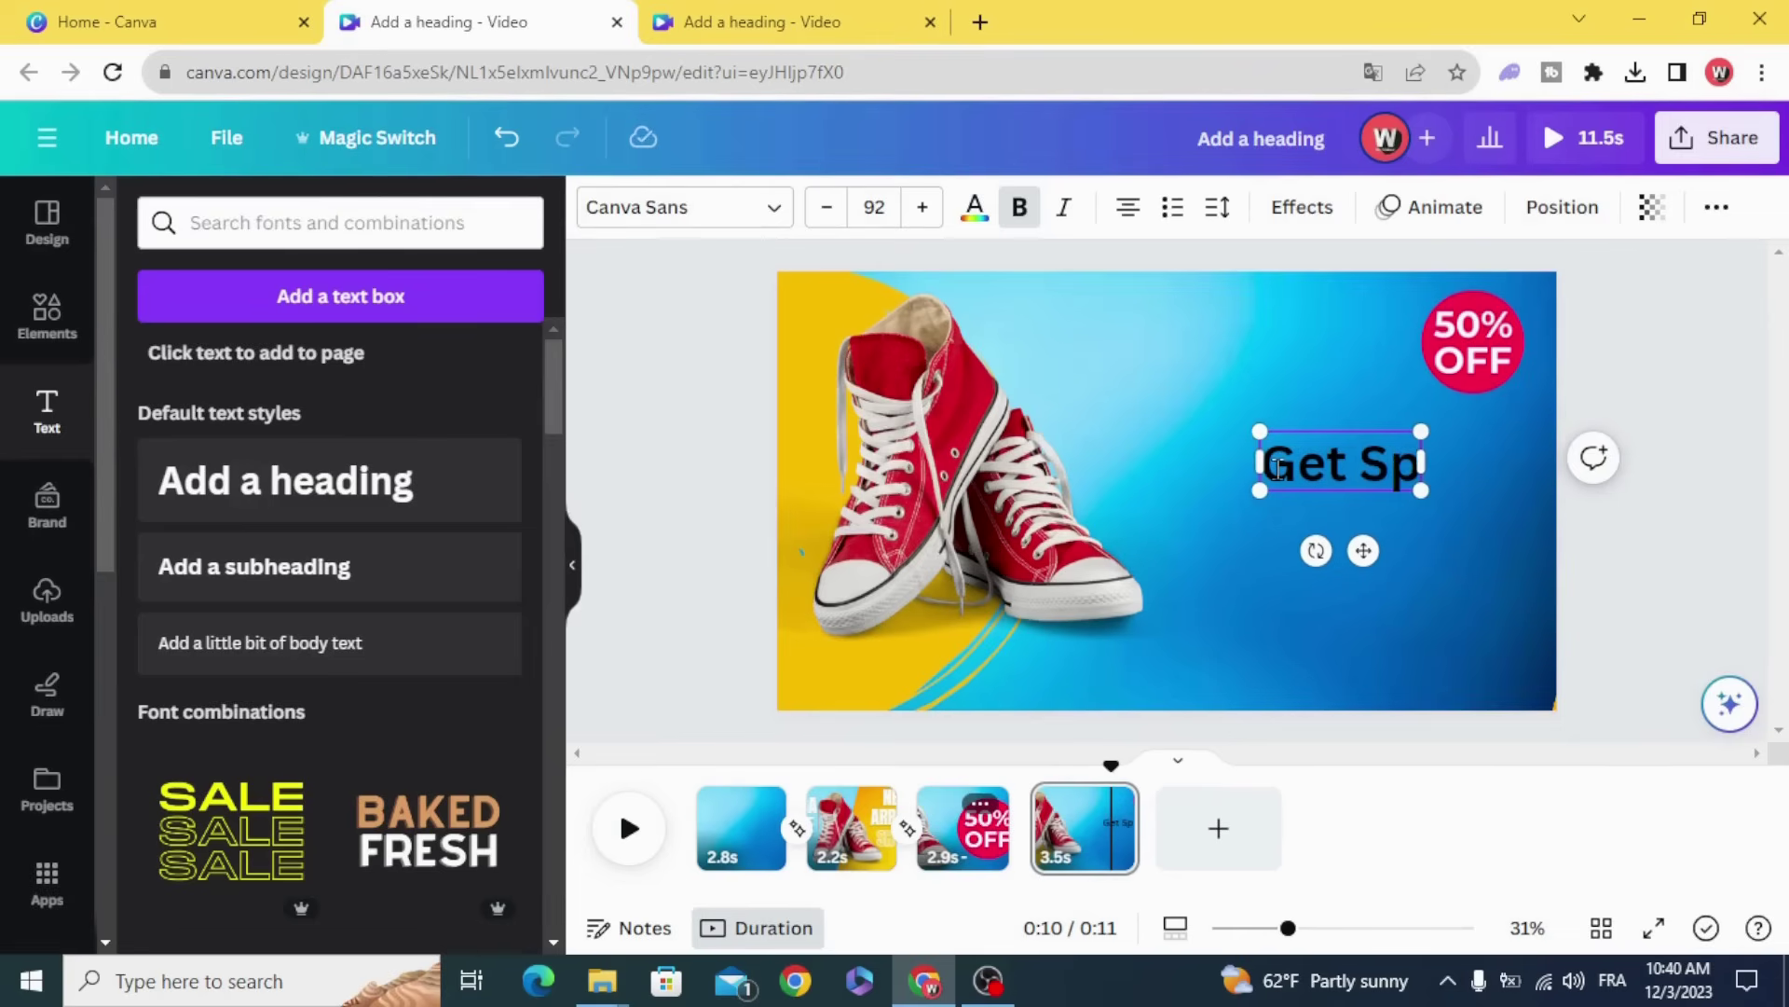
text(ecial)
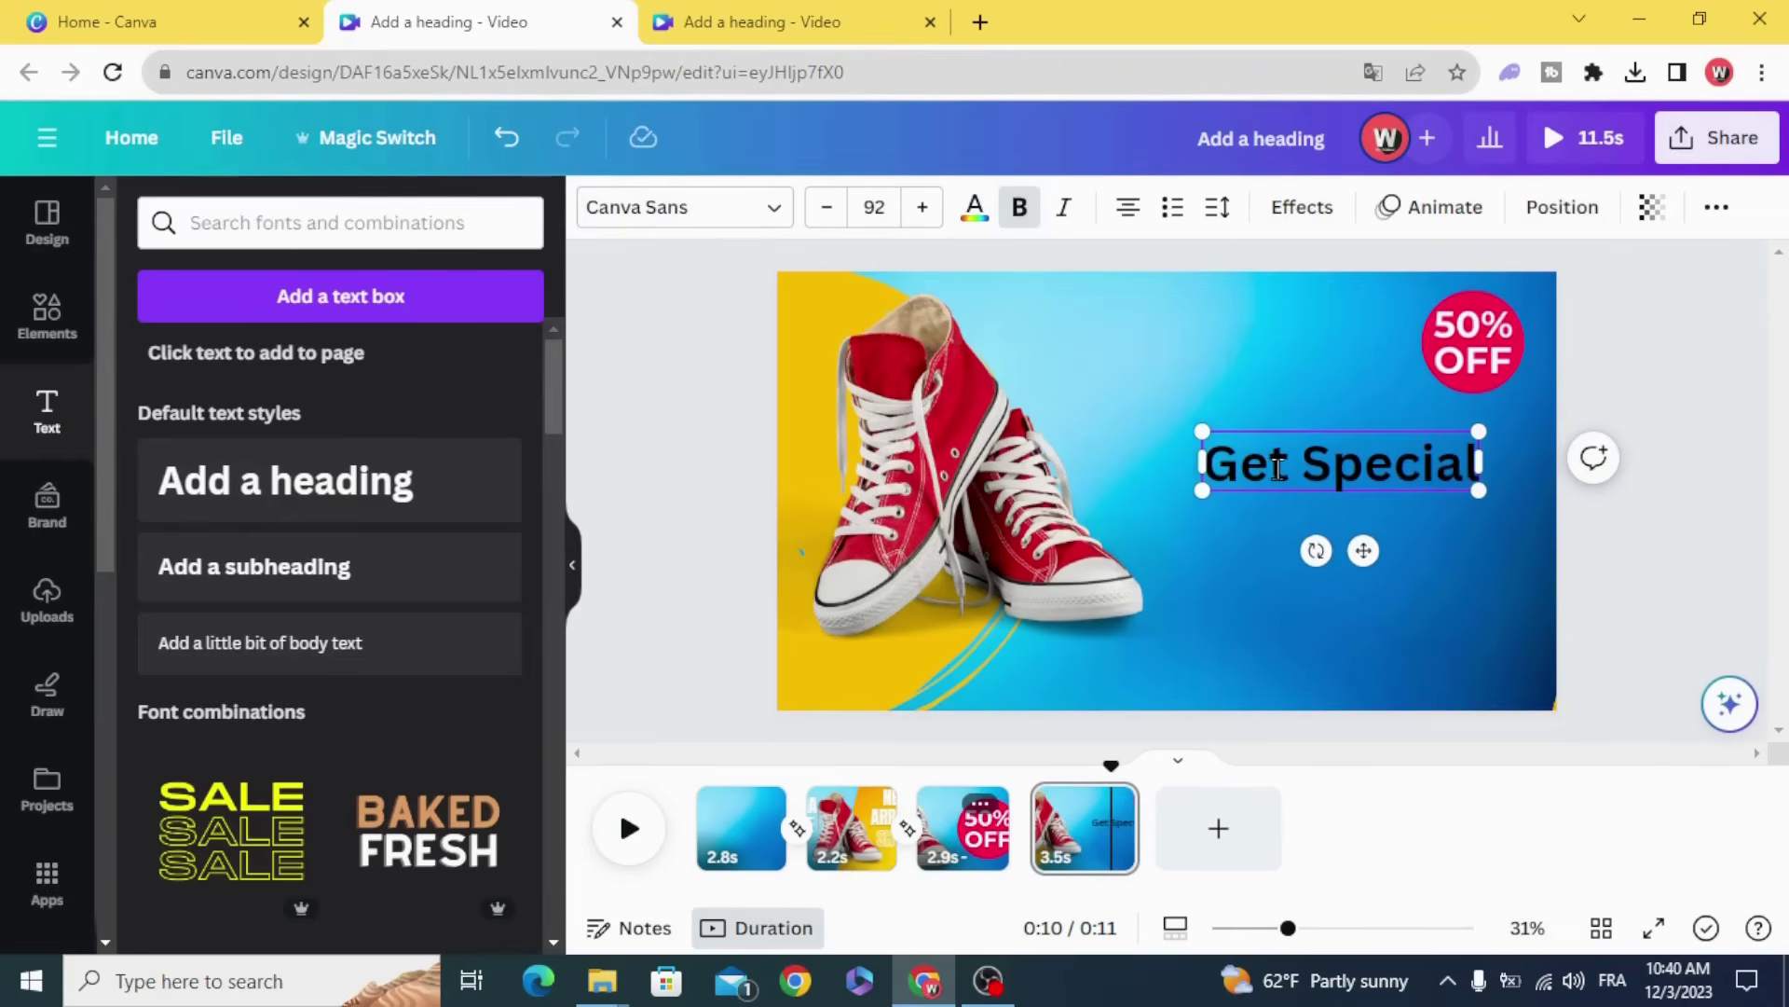
text( O)
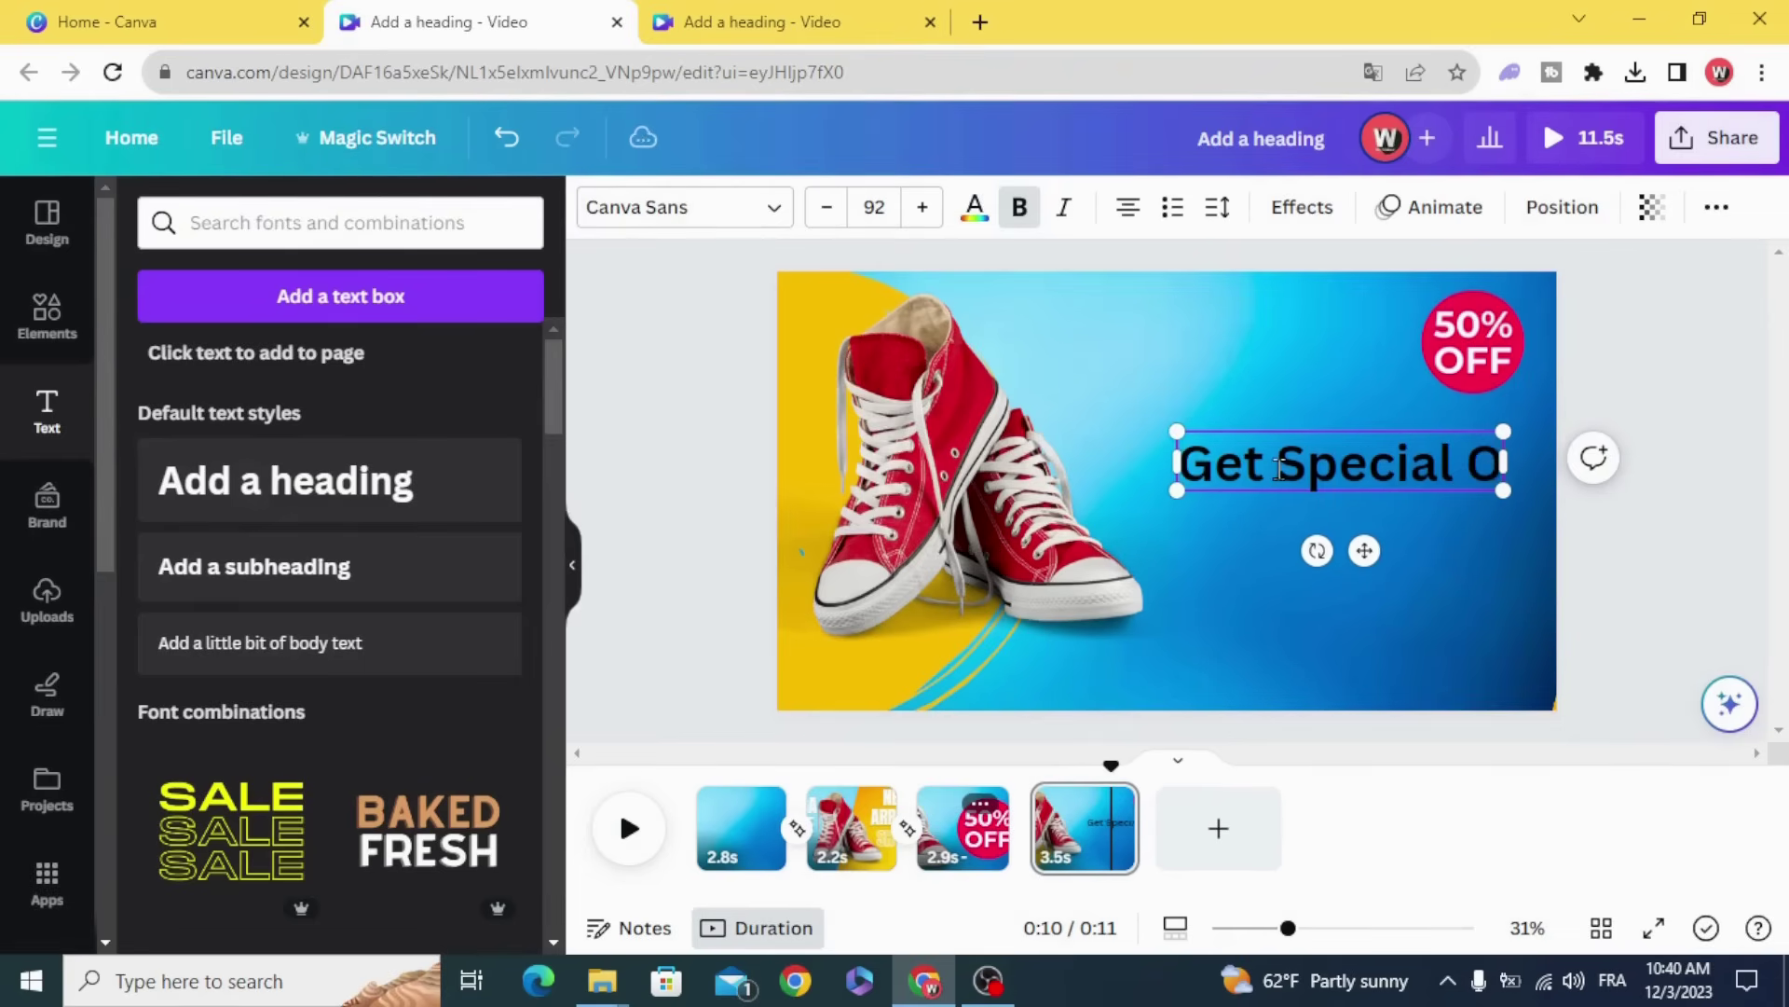
text(ffer)
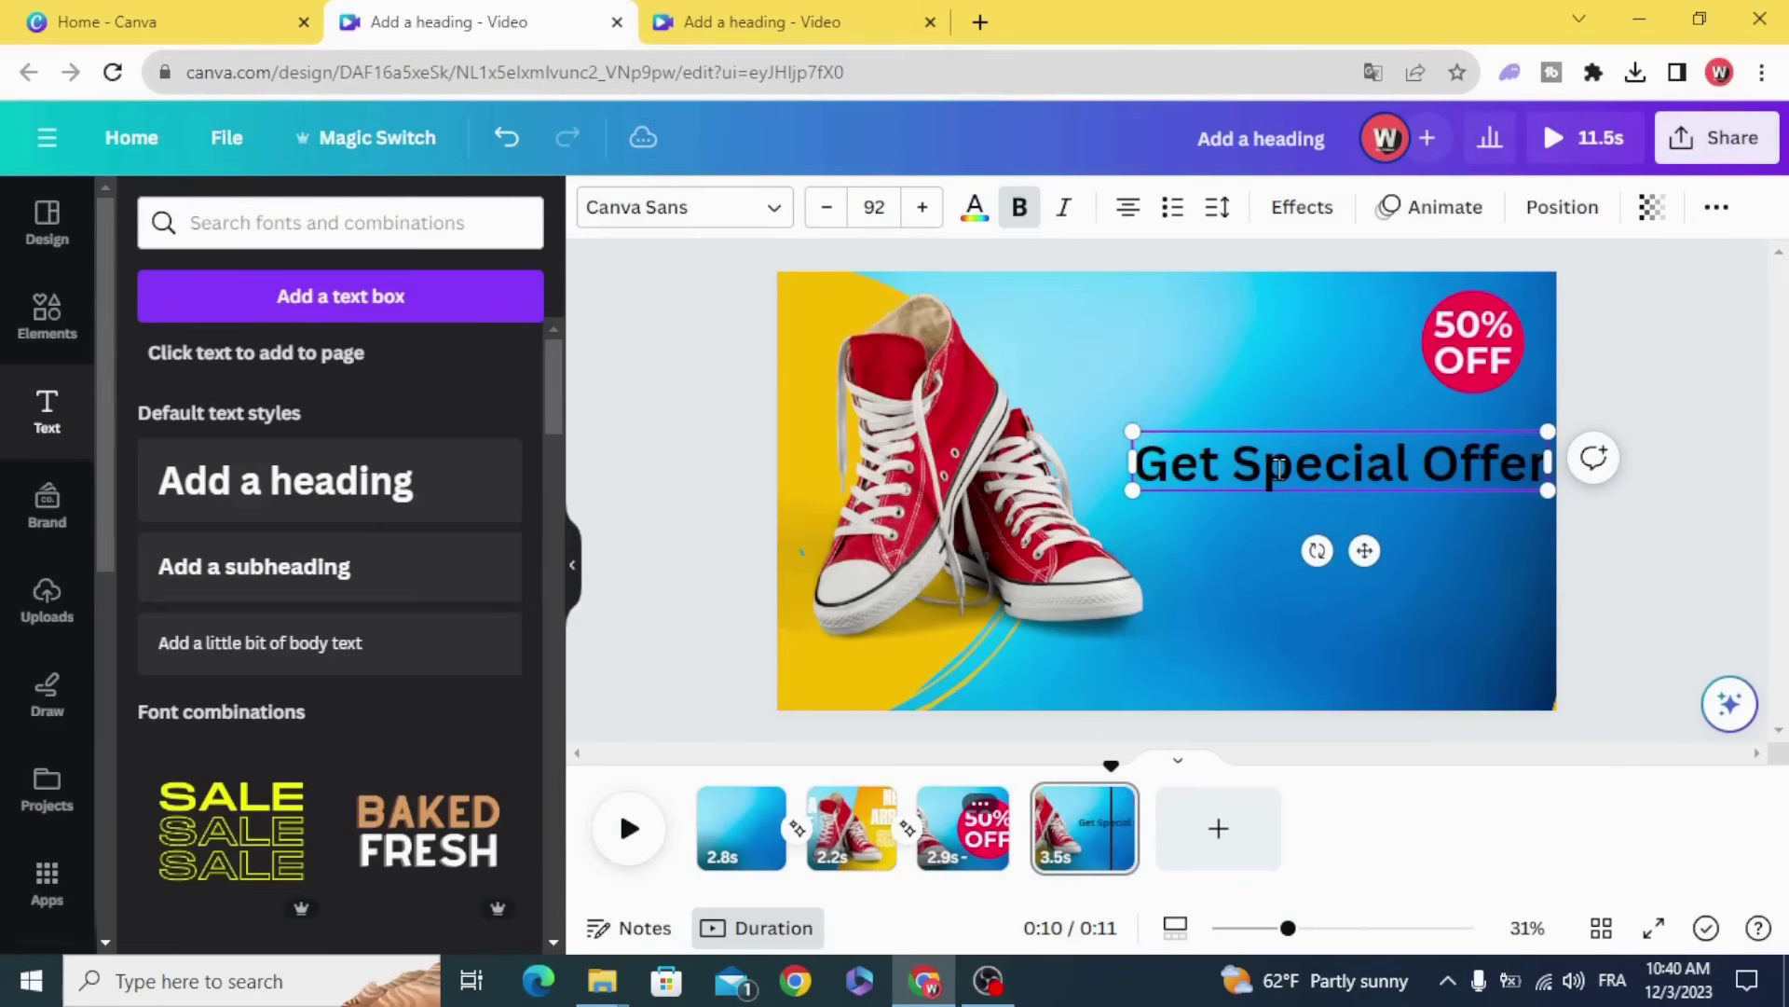
key(Return)
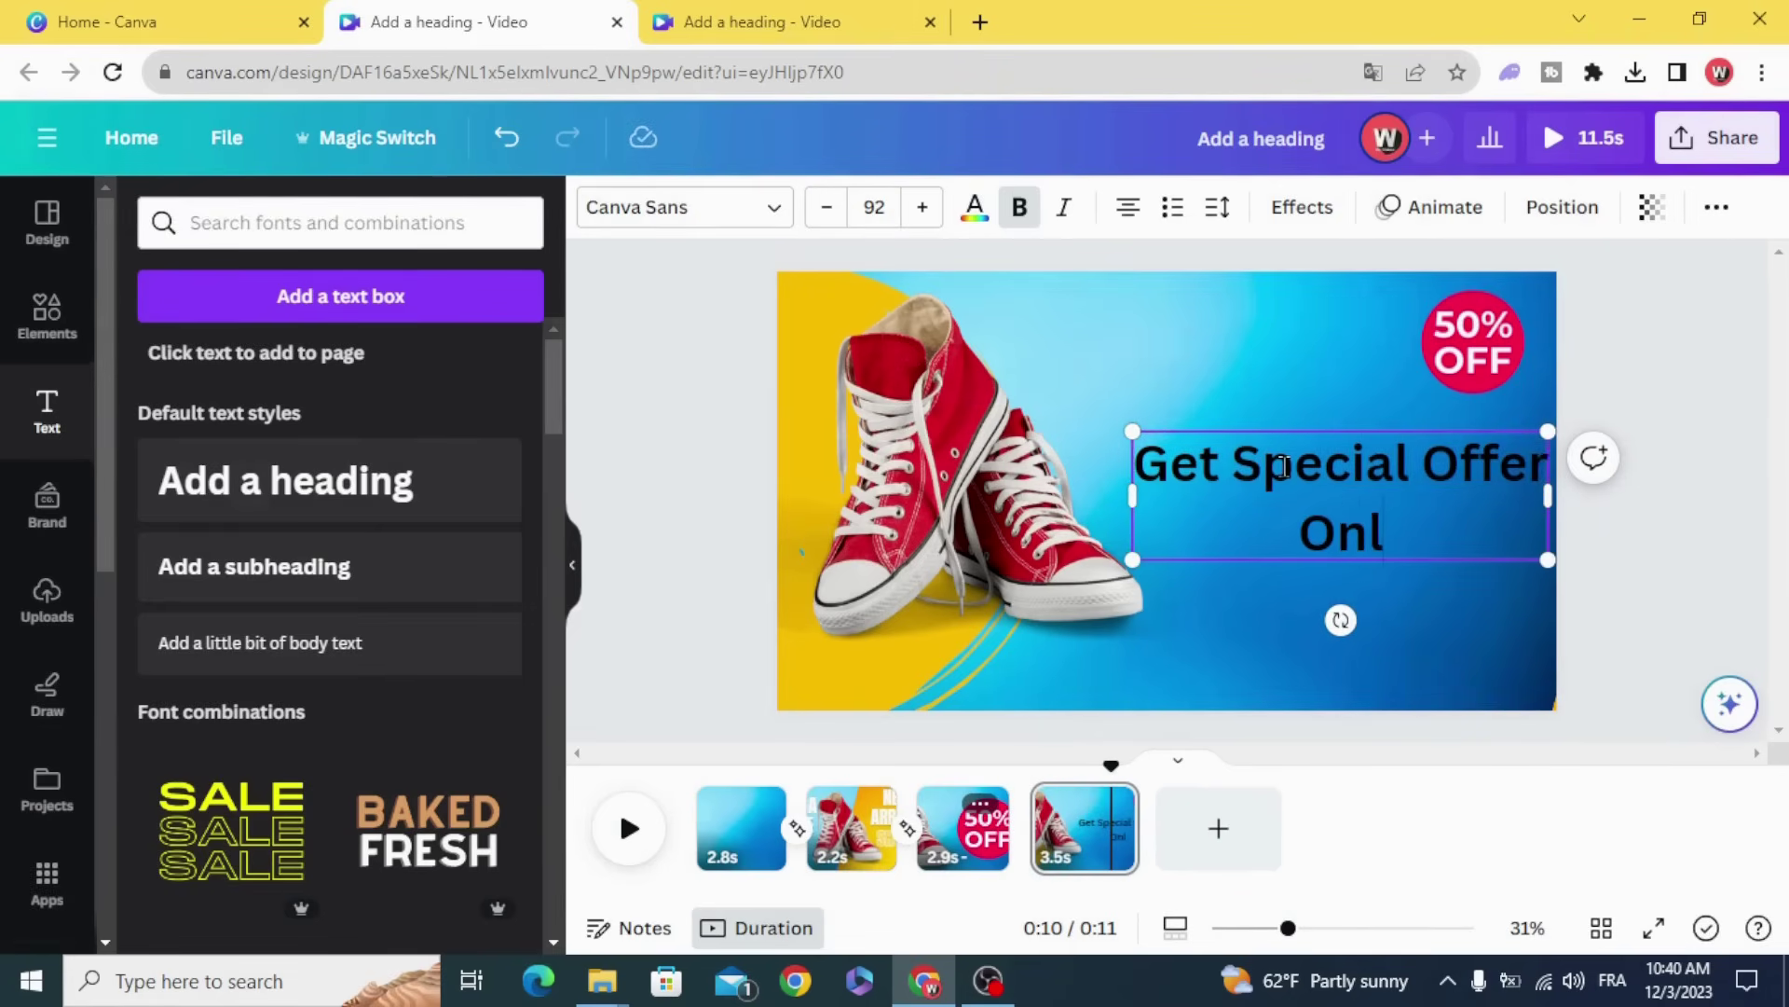
text(Only This)
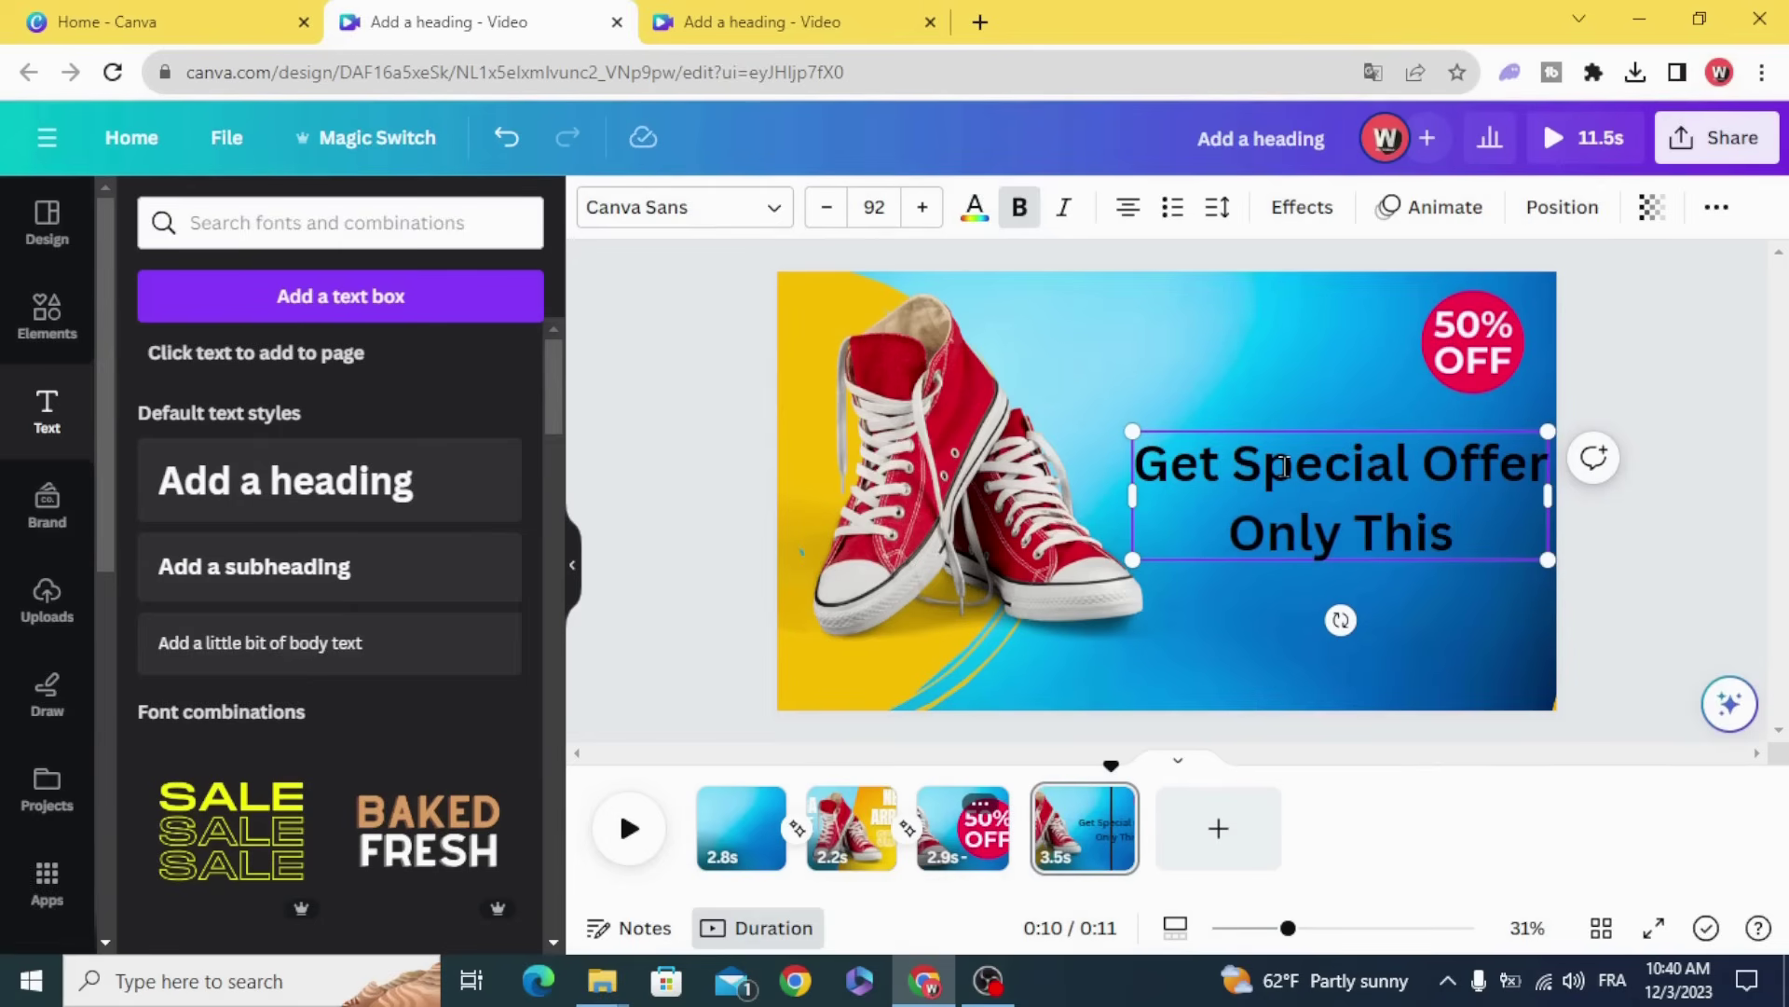
text( Wee)
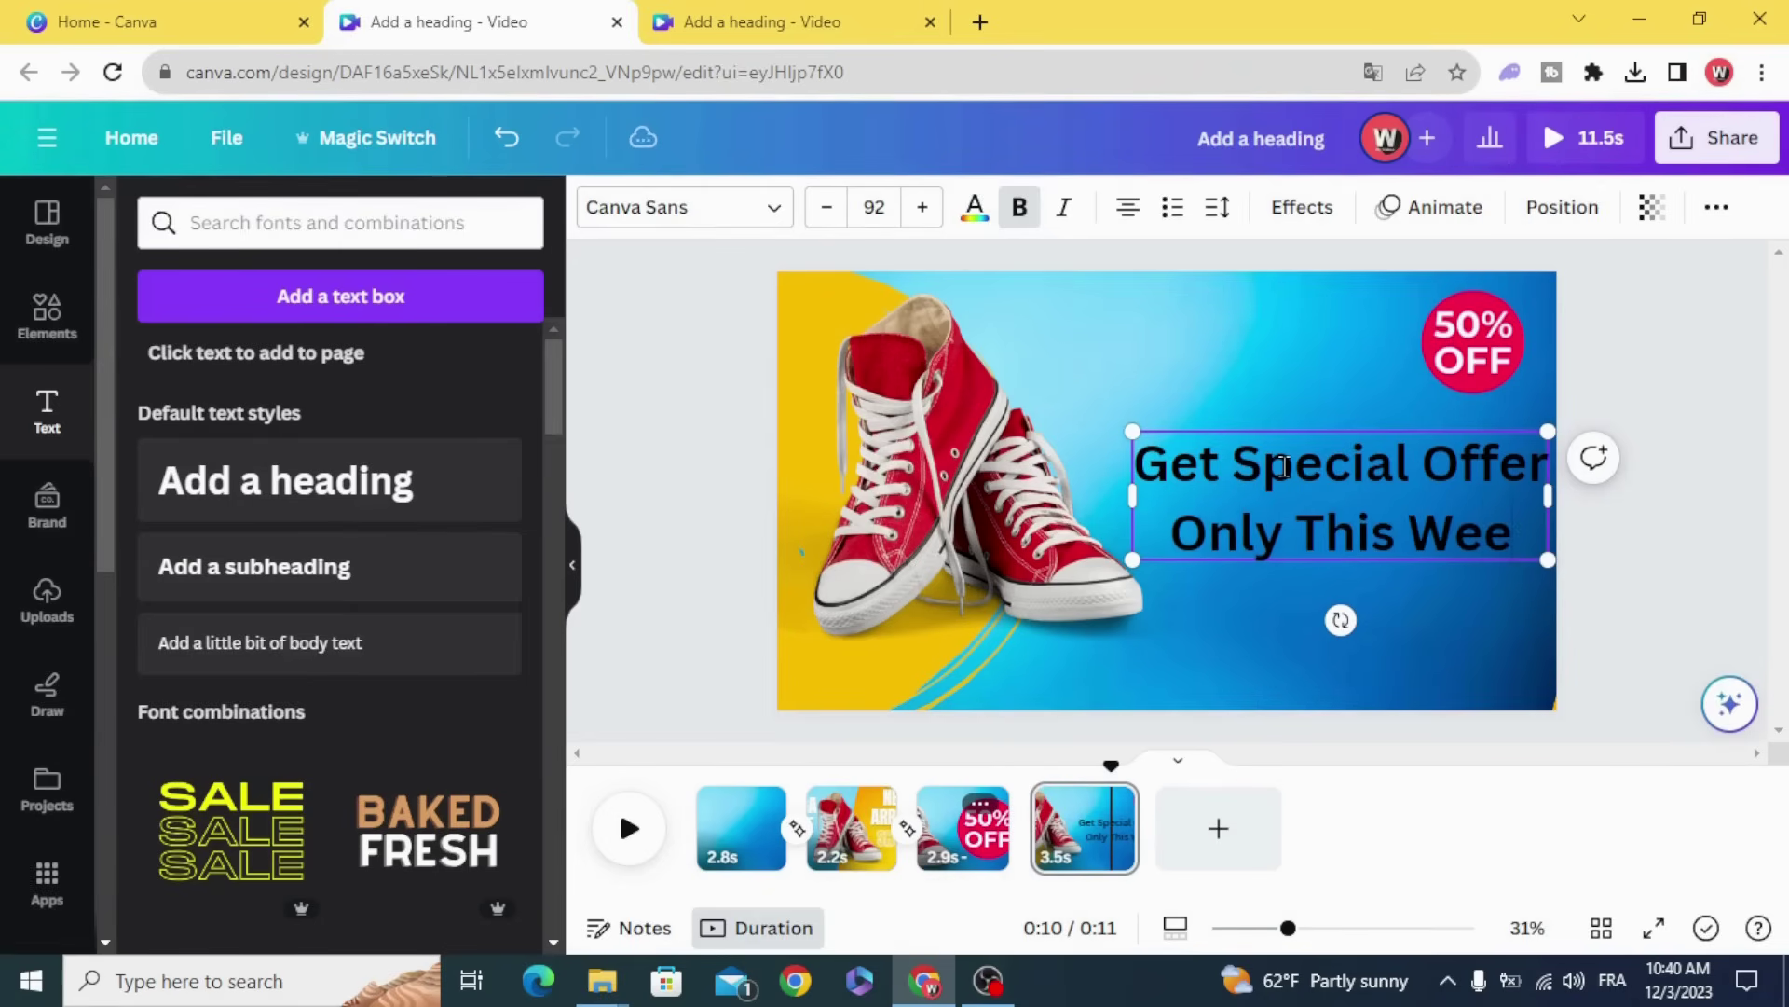
text(k)
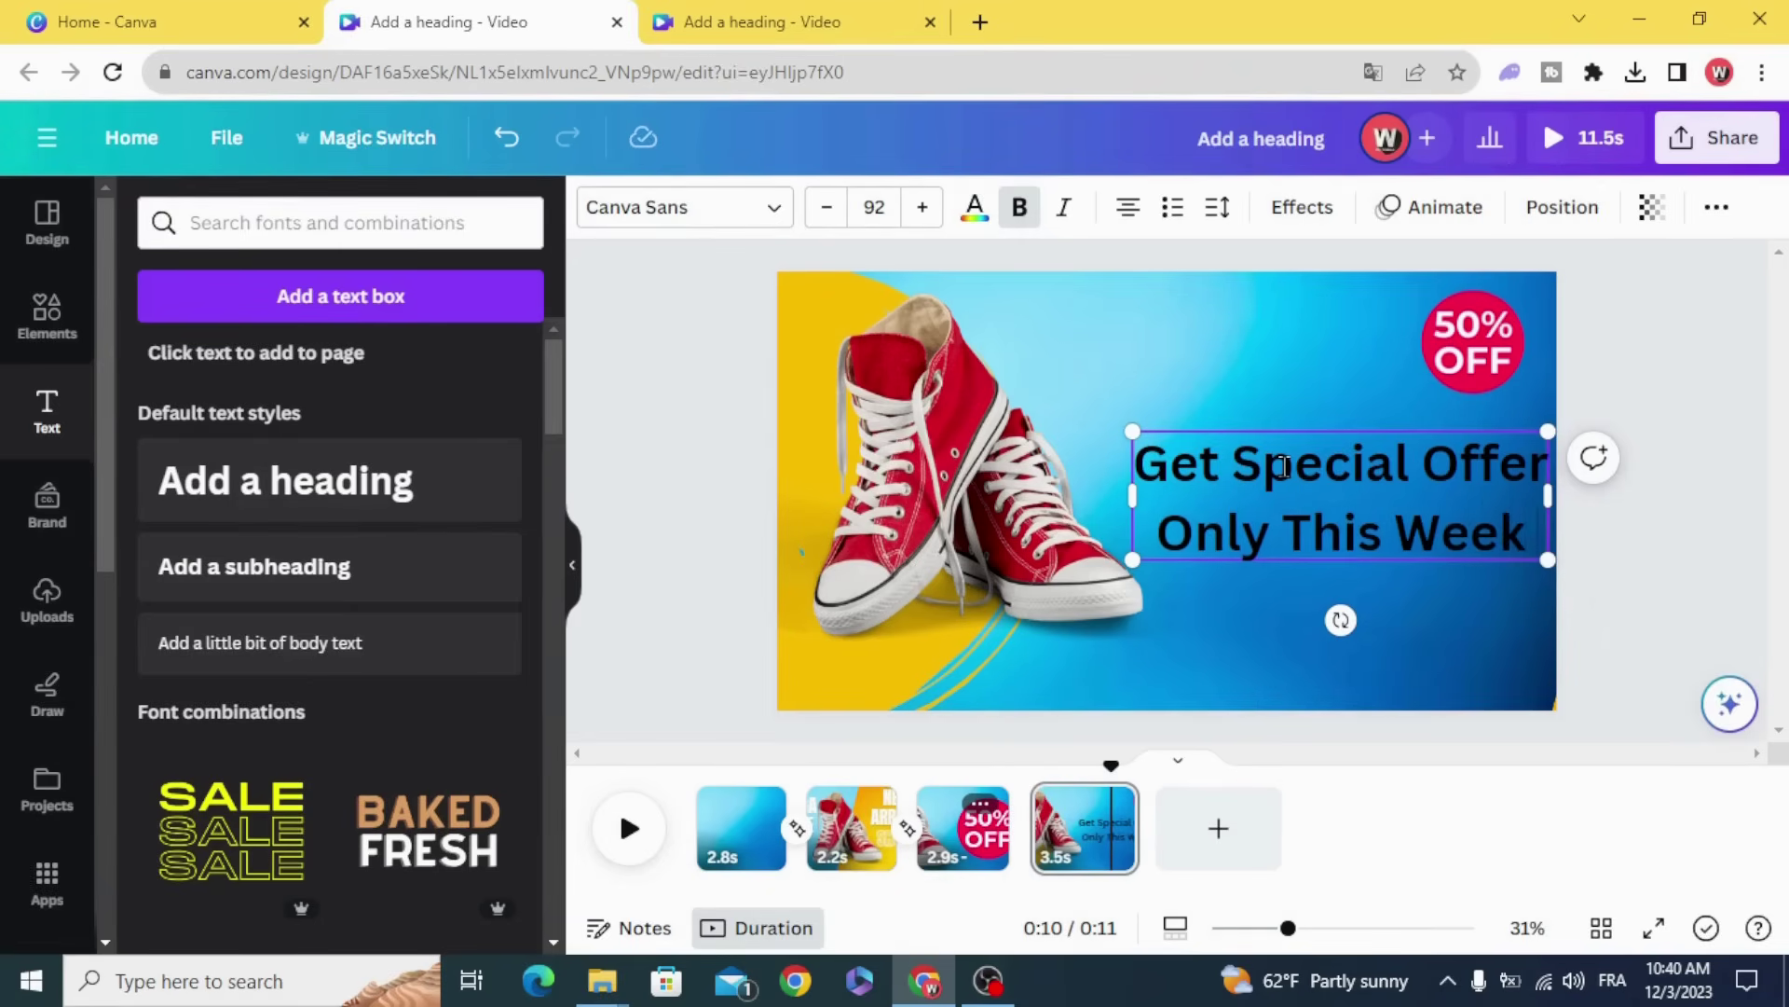
text(!!!)
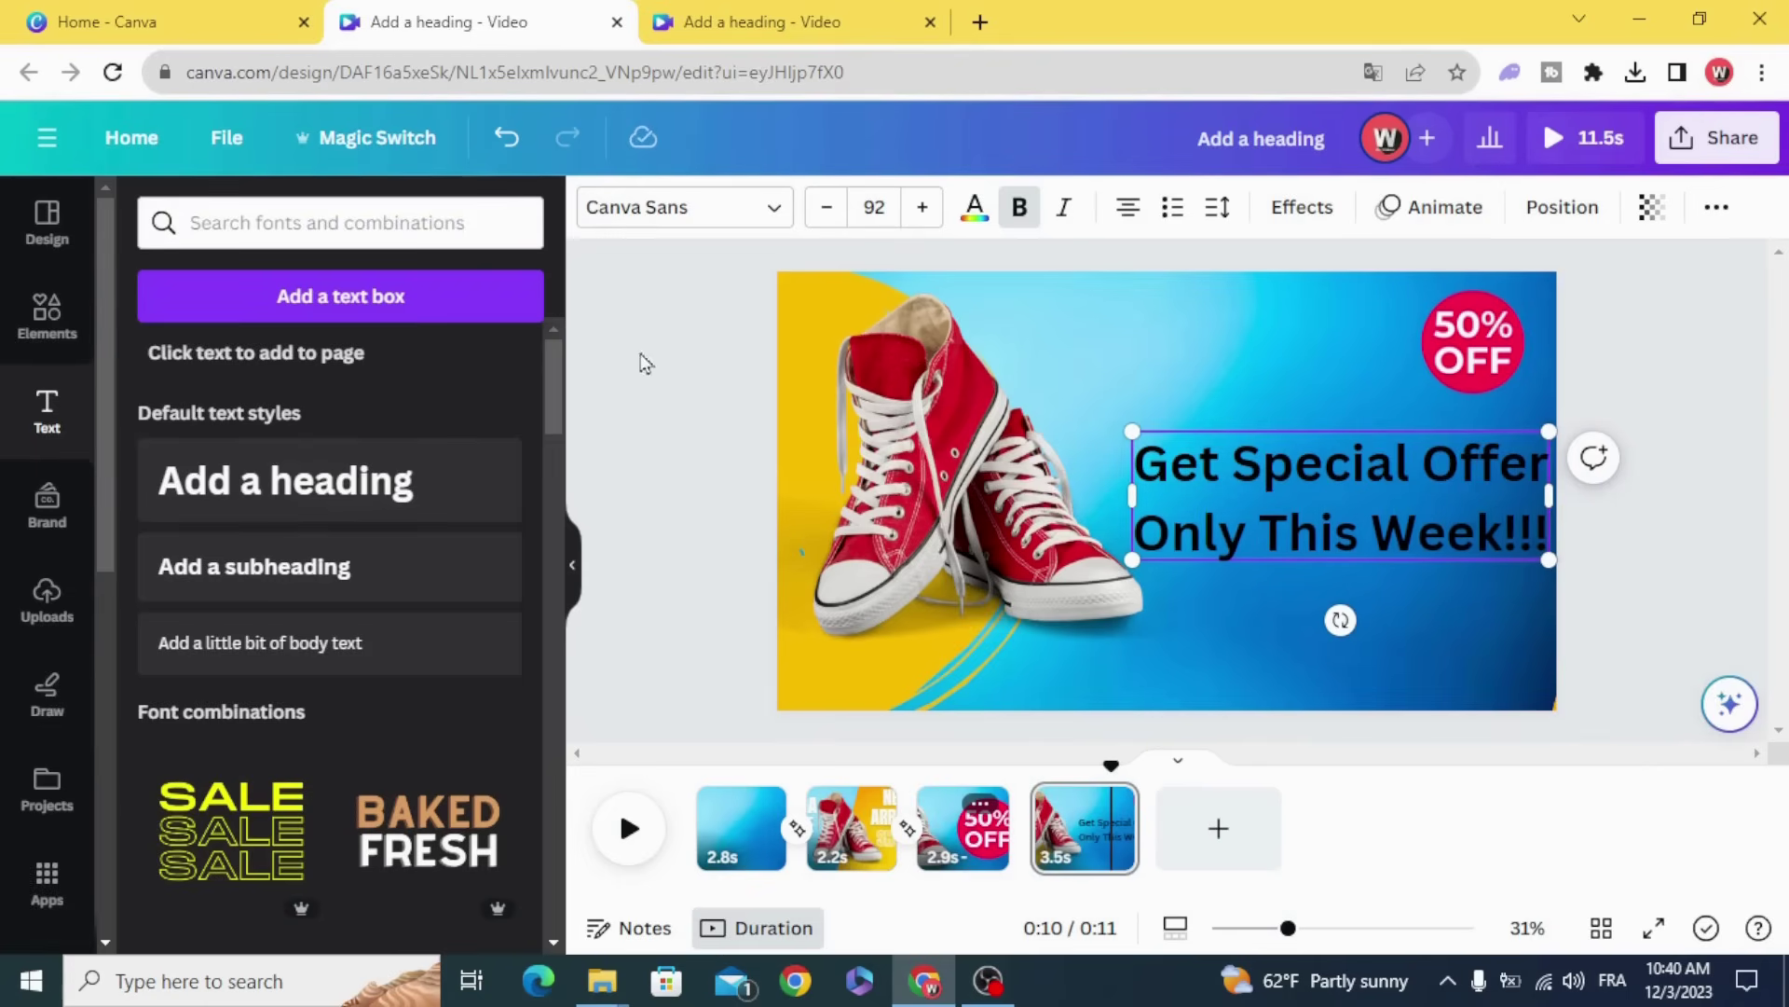
- Set both lines of the heading in the Glacial Indifference font
click(690, 207)
double_click(382, 287)
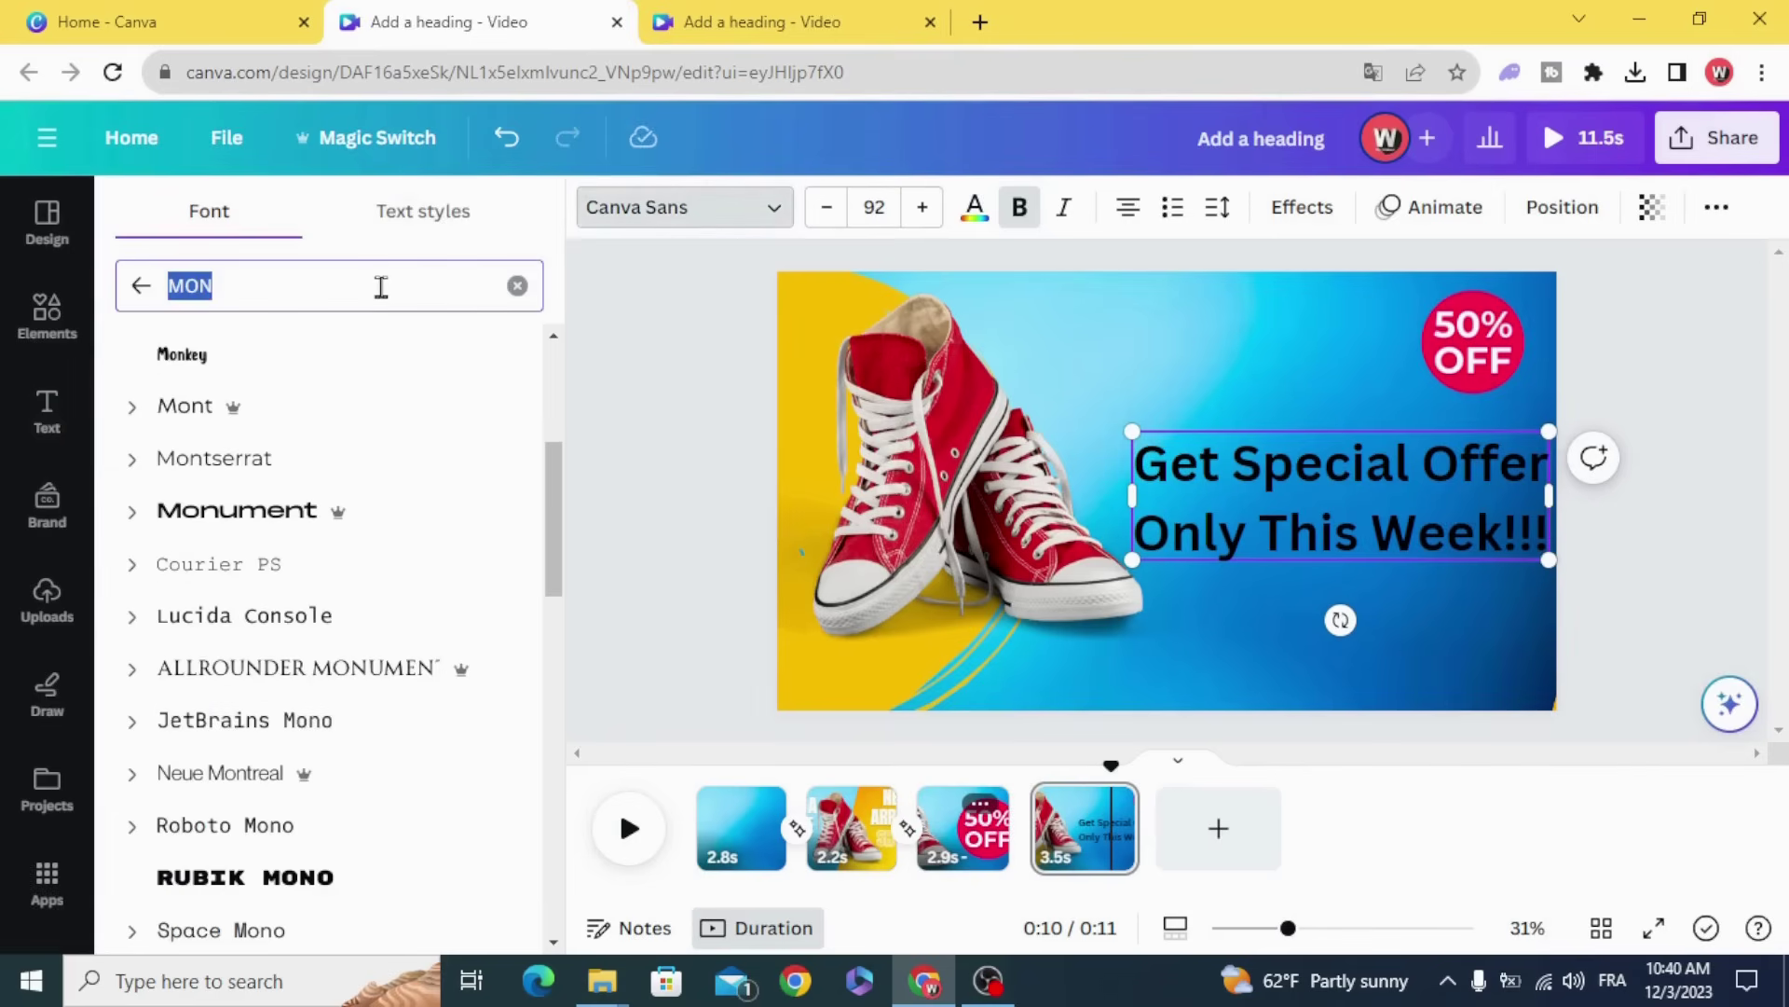
text(gl)
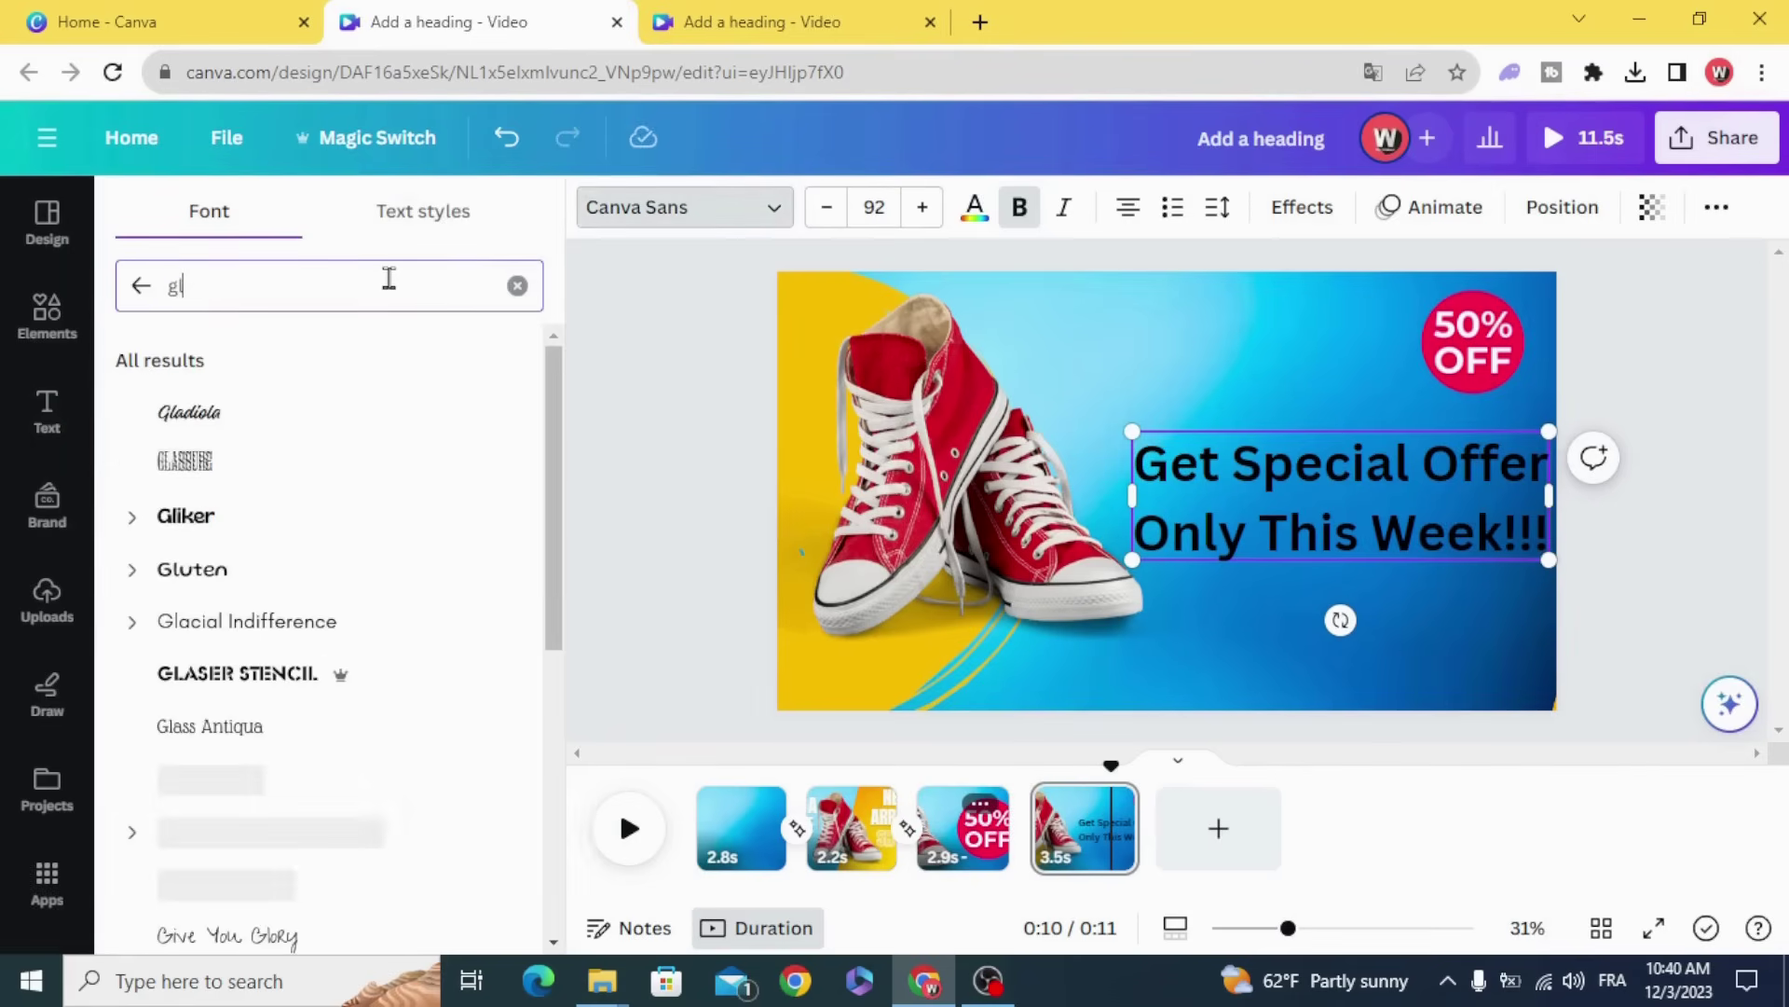
click(377, 619)
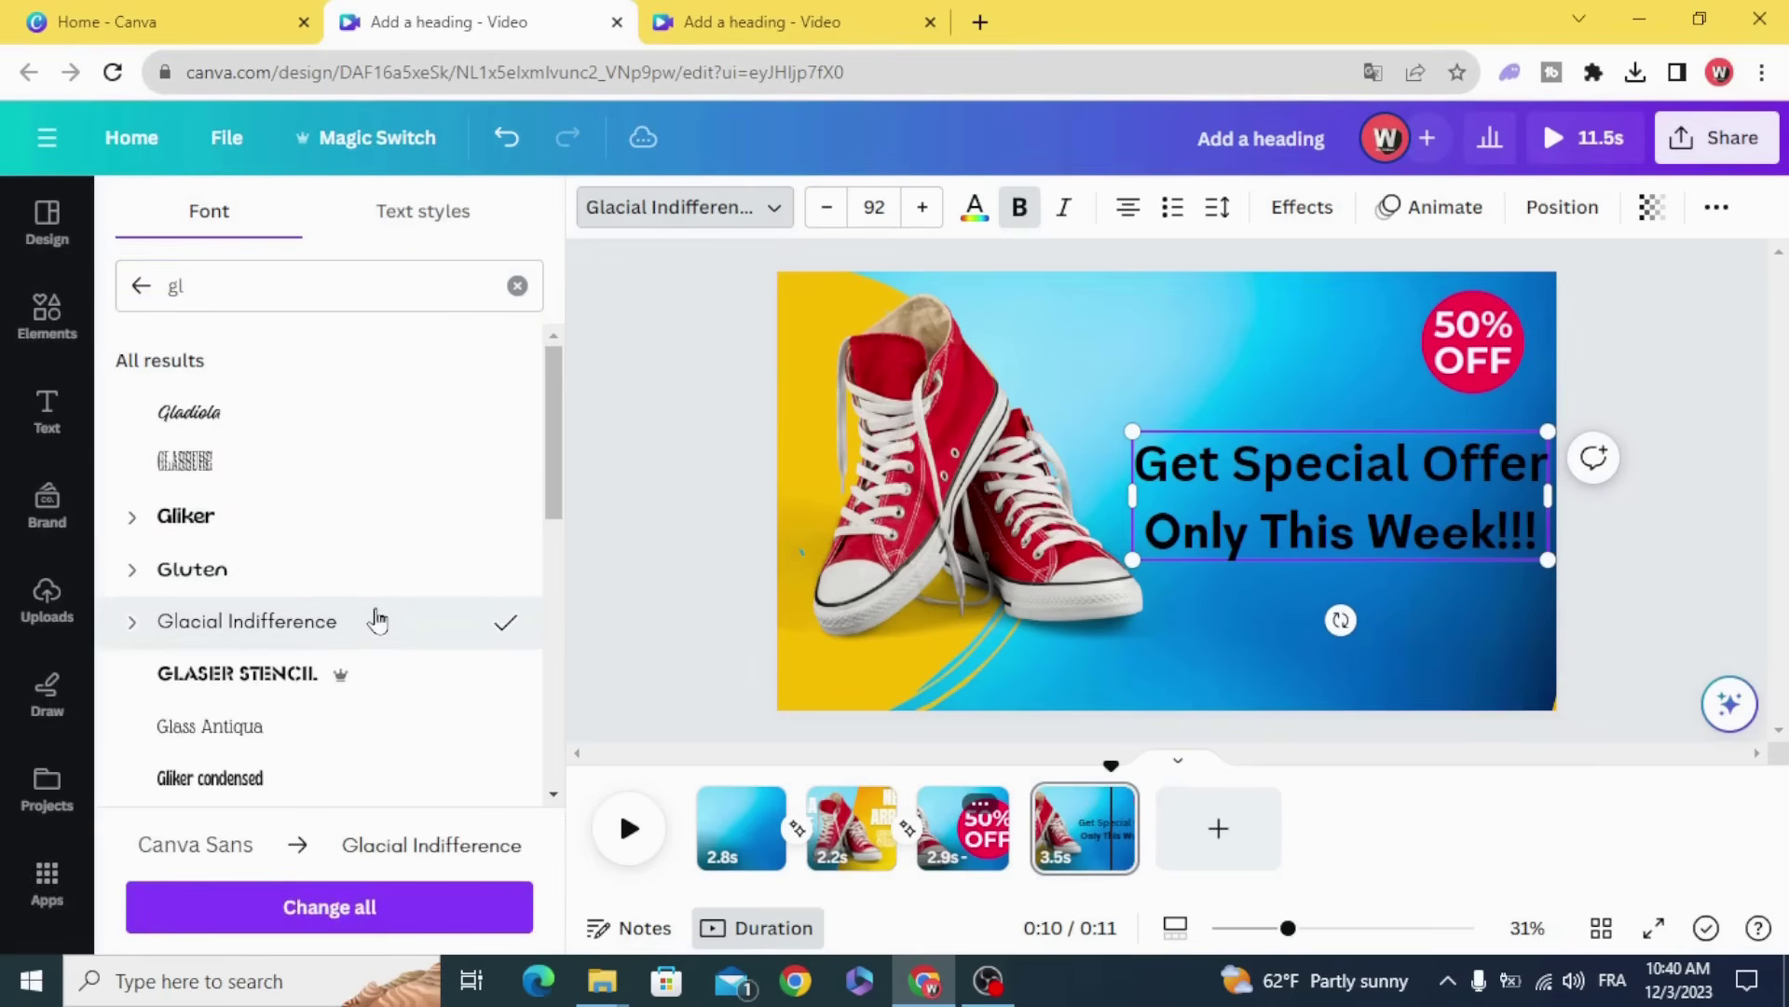
click(643, 479)
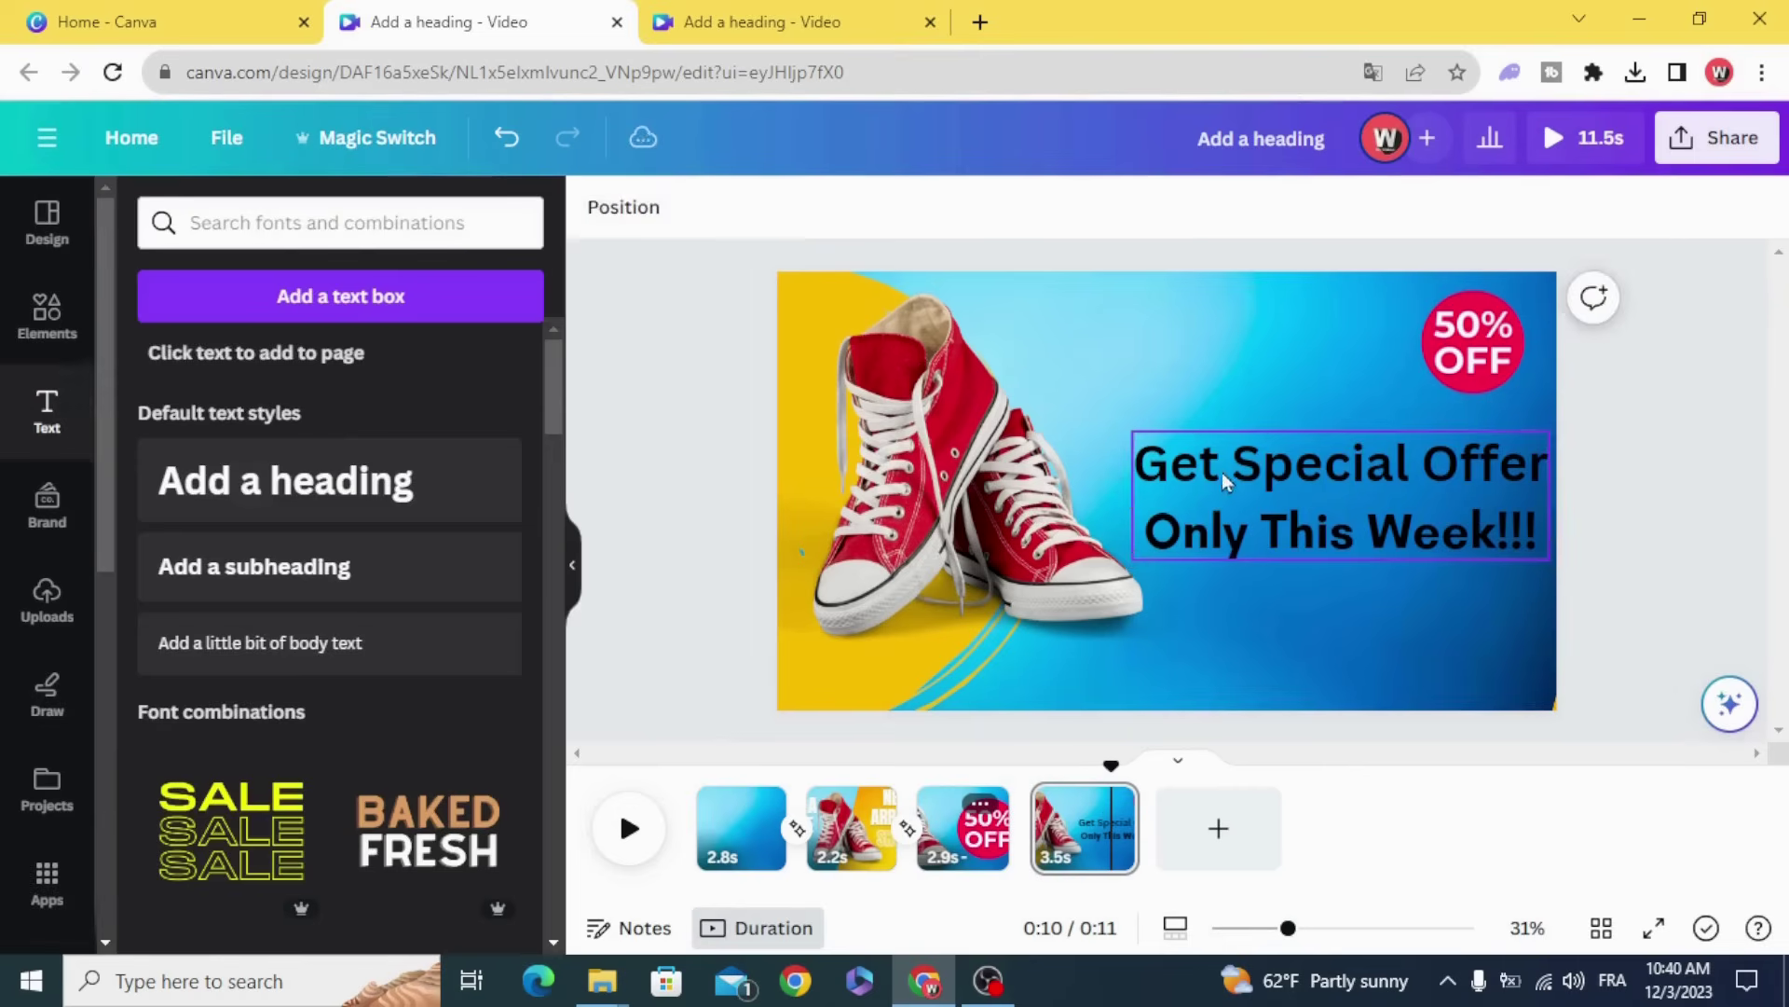
click(1222, 472)
click(738, 224)
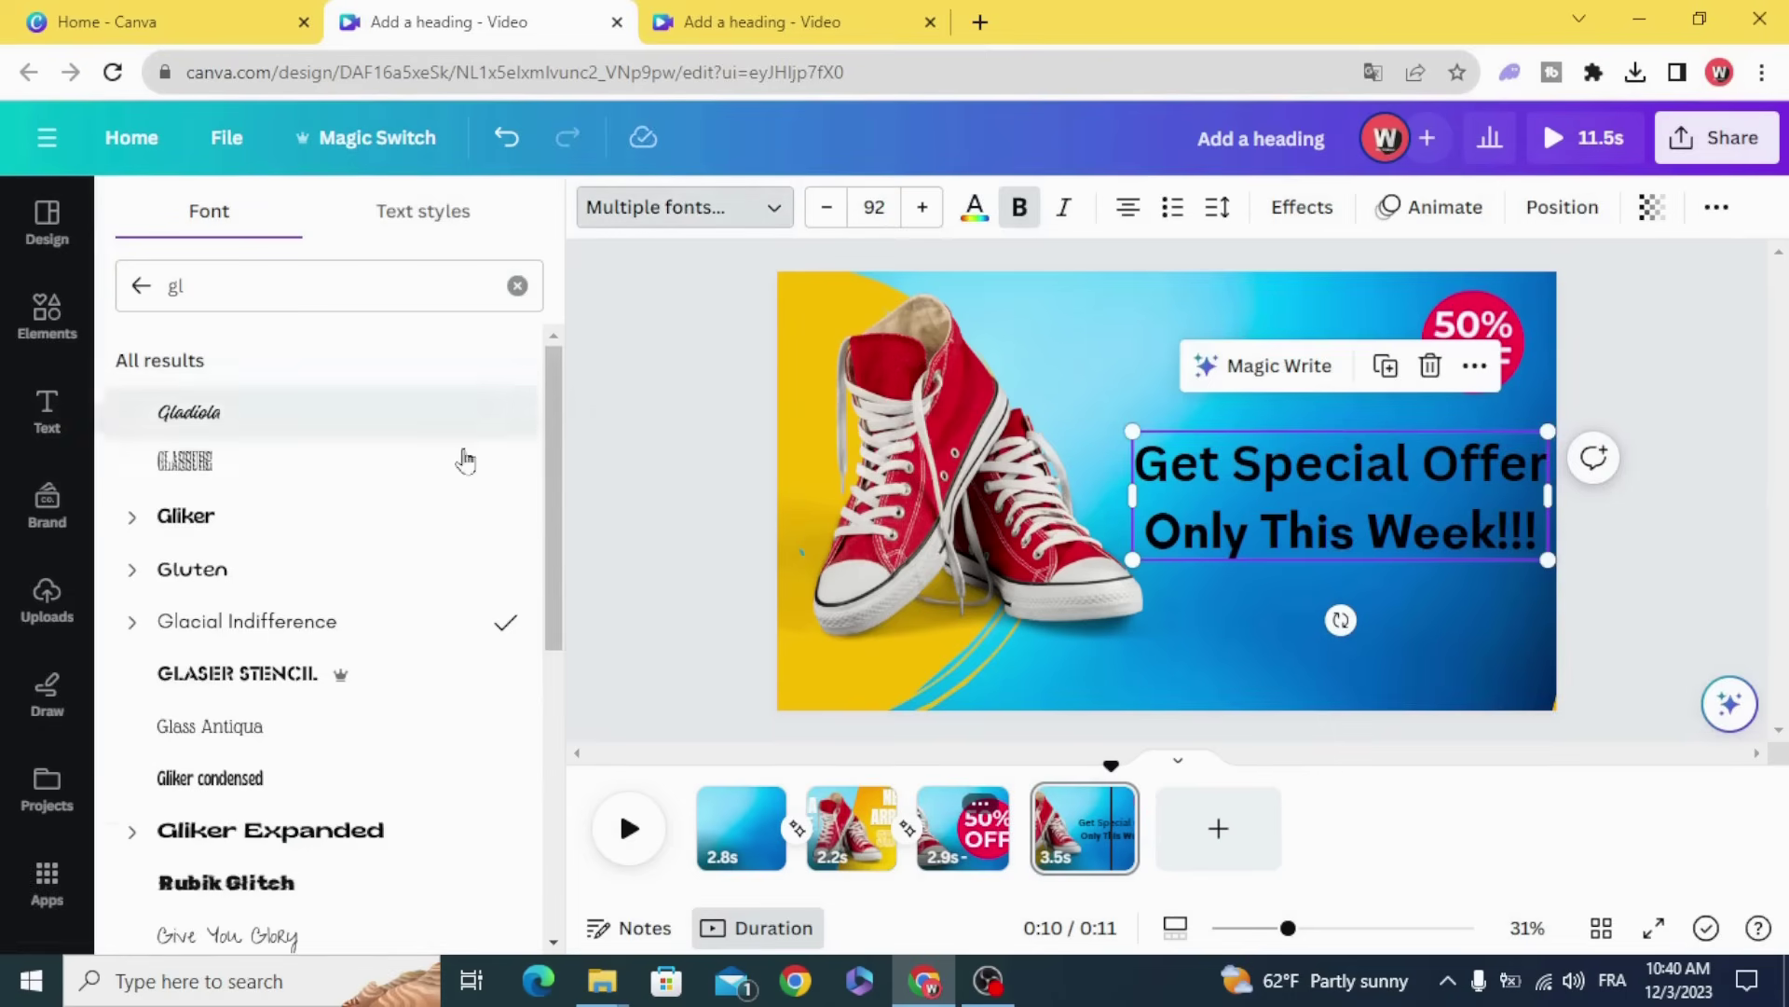
click(354, 620)
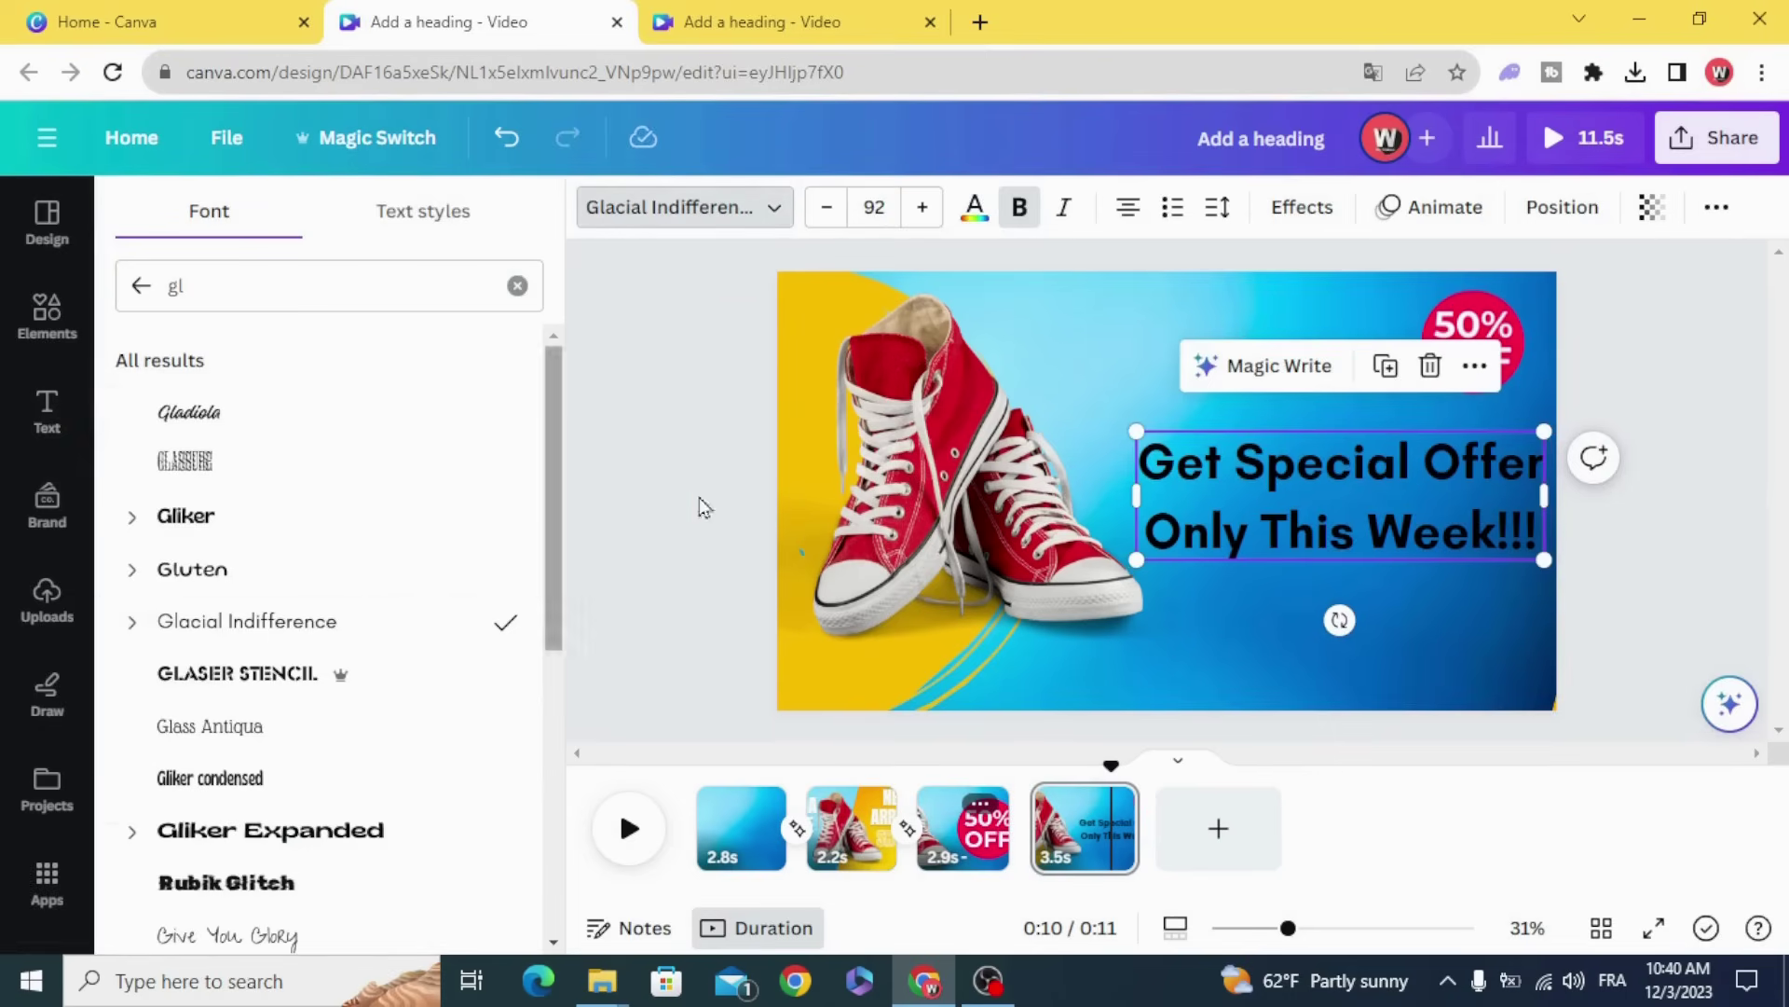
- Change the colour of the whole "Get Special Offer Only This Week!!!" heading to white
click(969, 221)
click(355, 366)
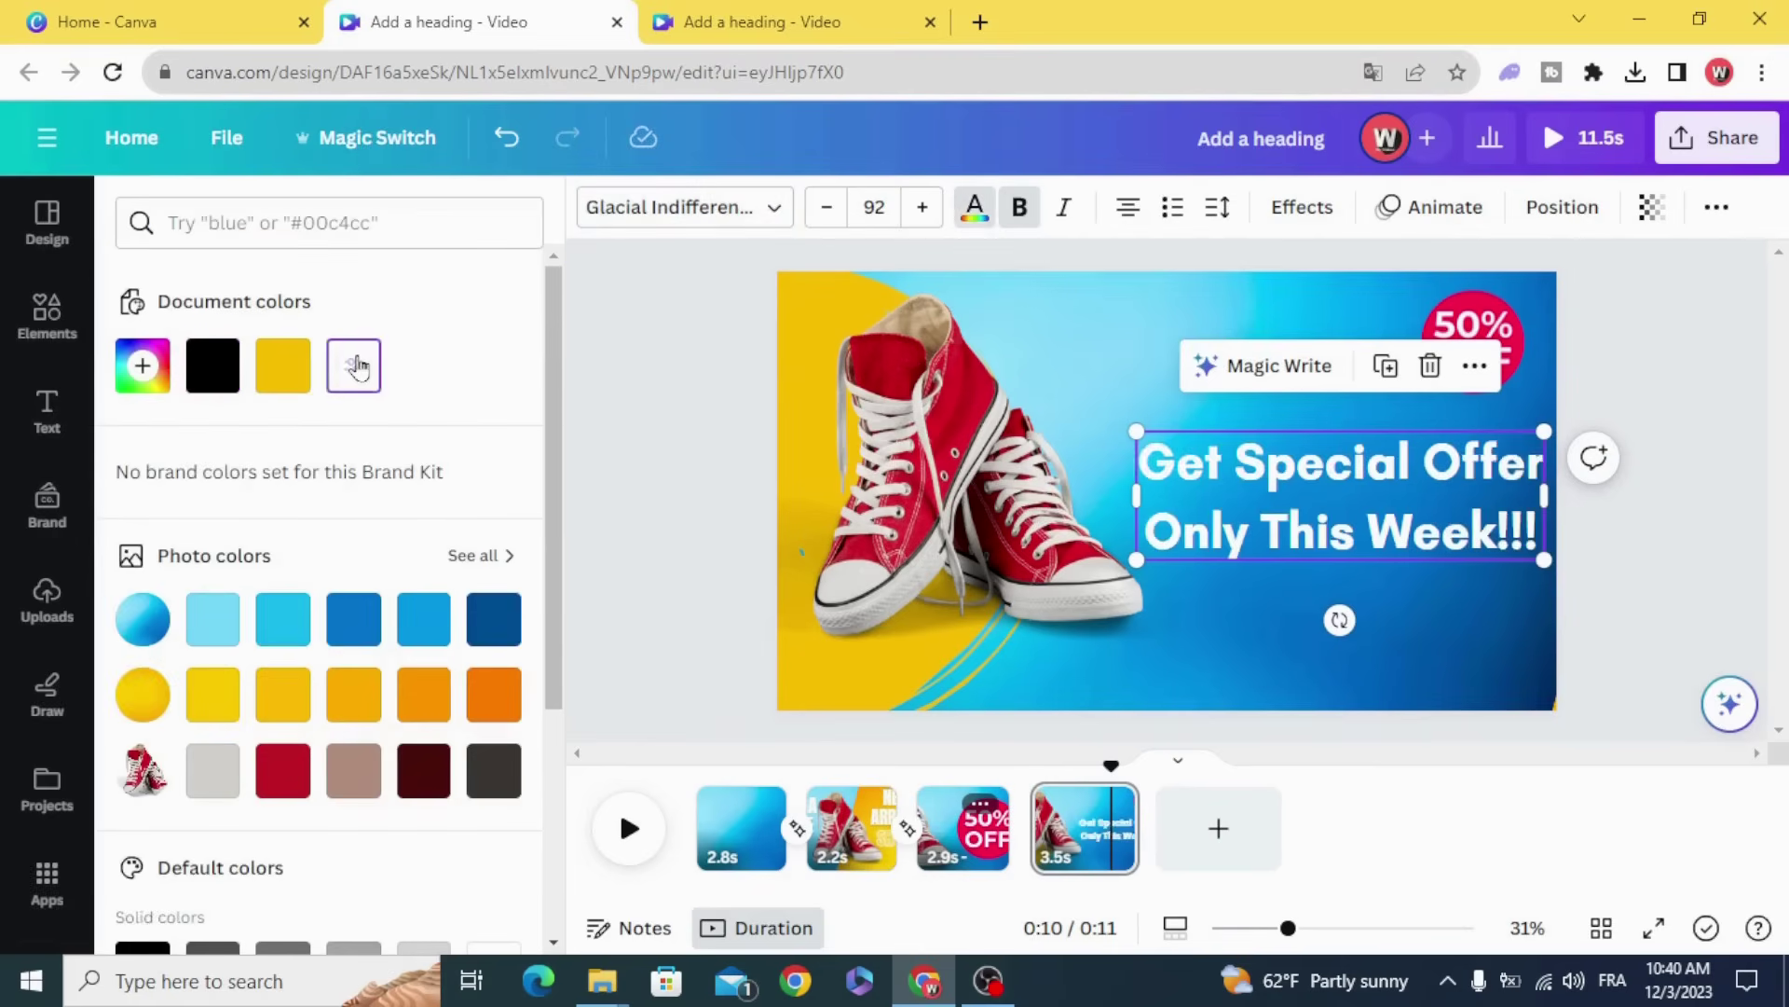
click(619, 434)
- Scale the heading down to font size 86 and centre it vertically in the blue area beside the sneakers
click(1346, 526)
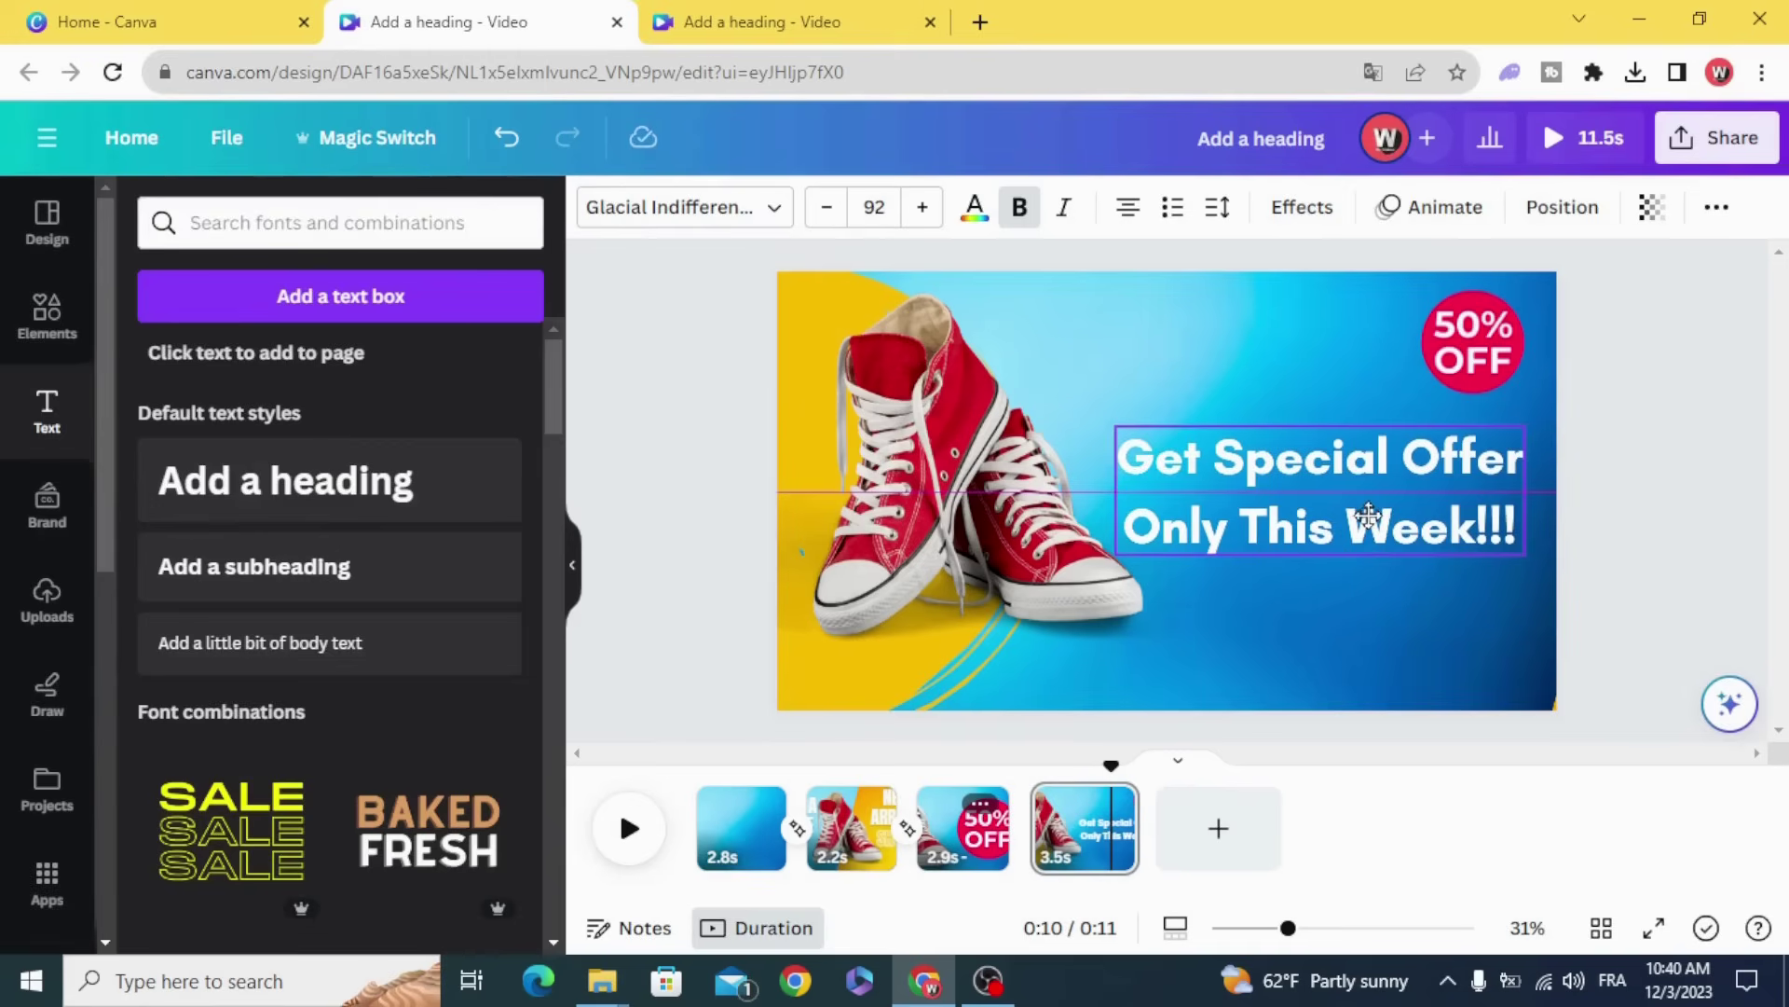
mouse_move(1136, 431)
mouse_down()
mouse_move(1106, 423)
mouse_move(1138, 432)
mouse_up()
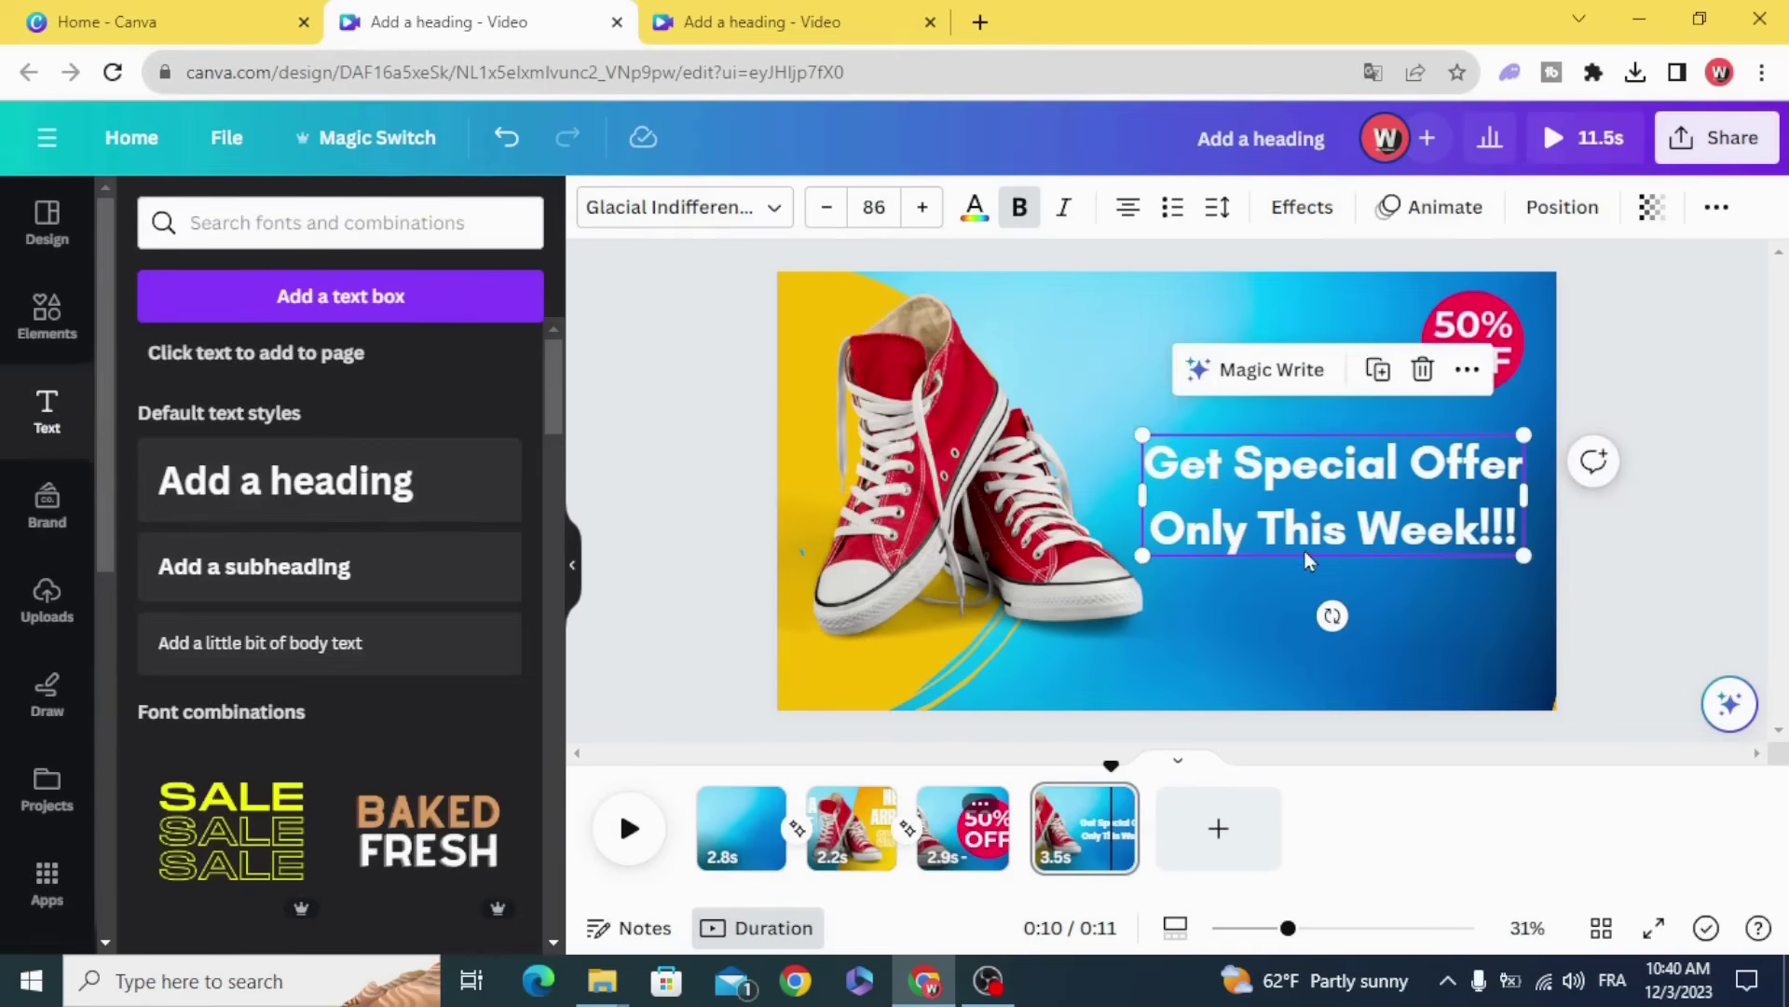
drag(1305, 551, 1298, 535)
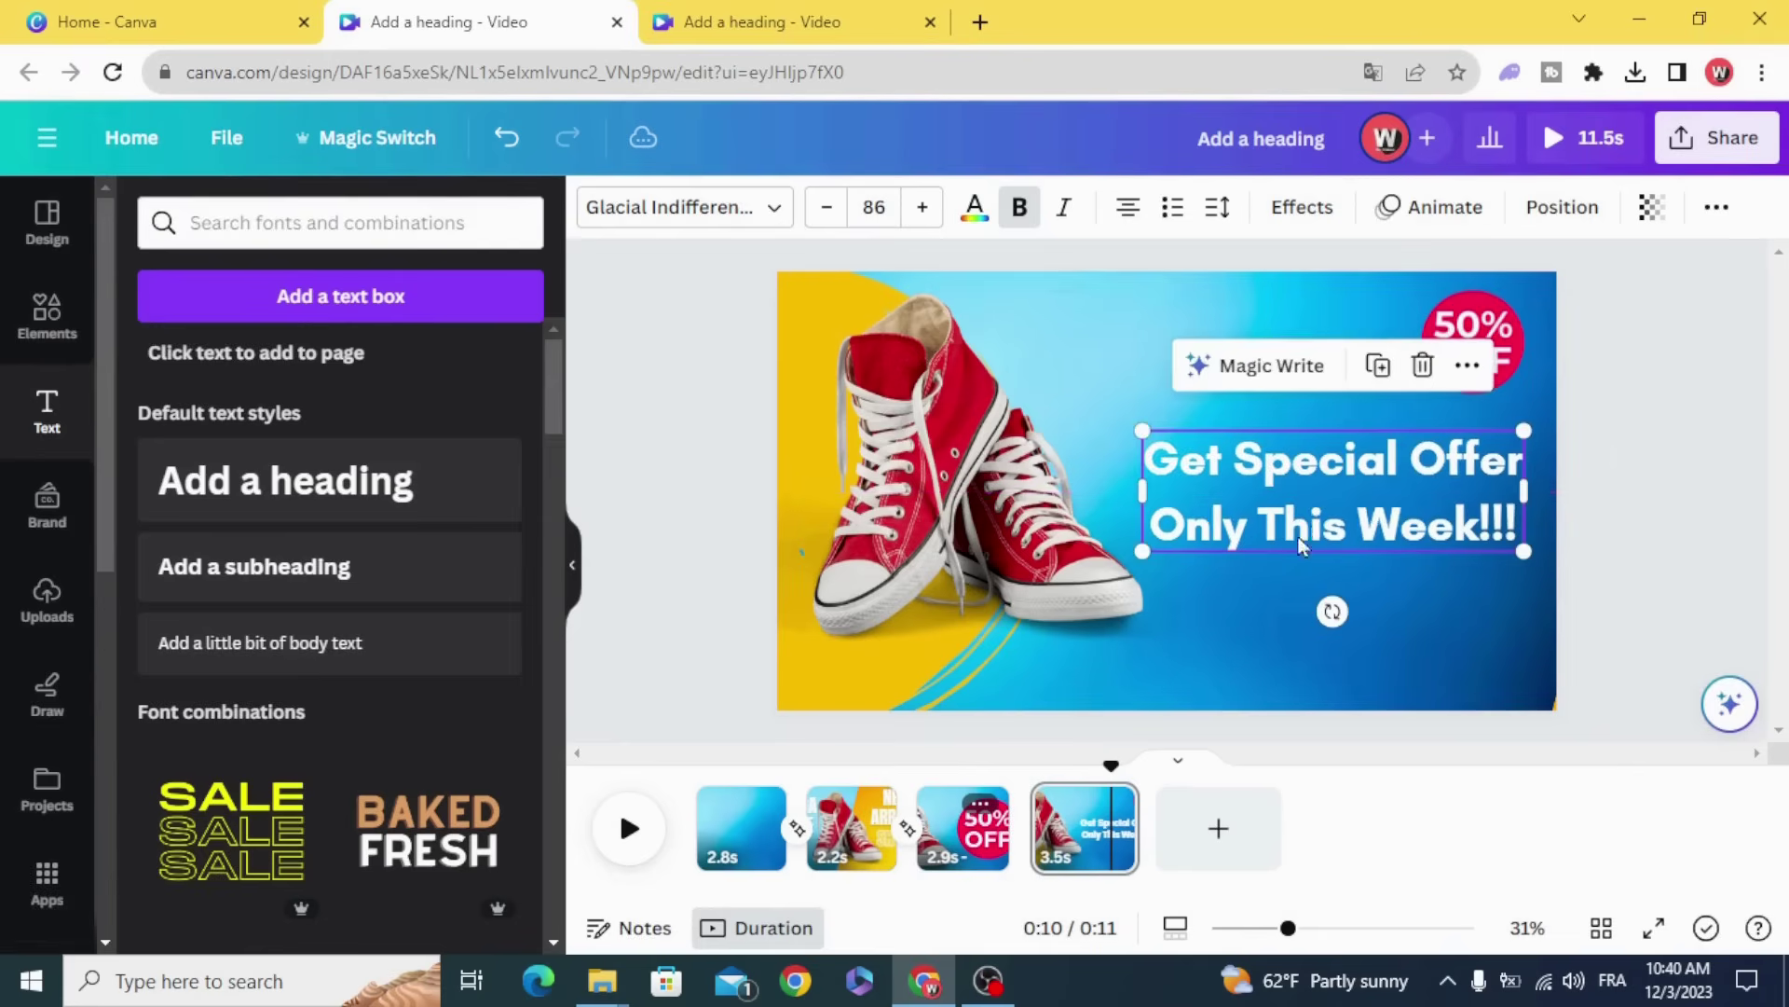
- Colour only the word "Offer" in the heading with the document's yellow
double_click(1428, 457)
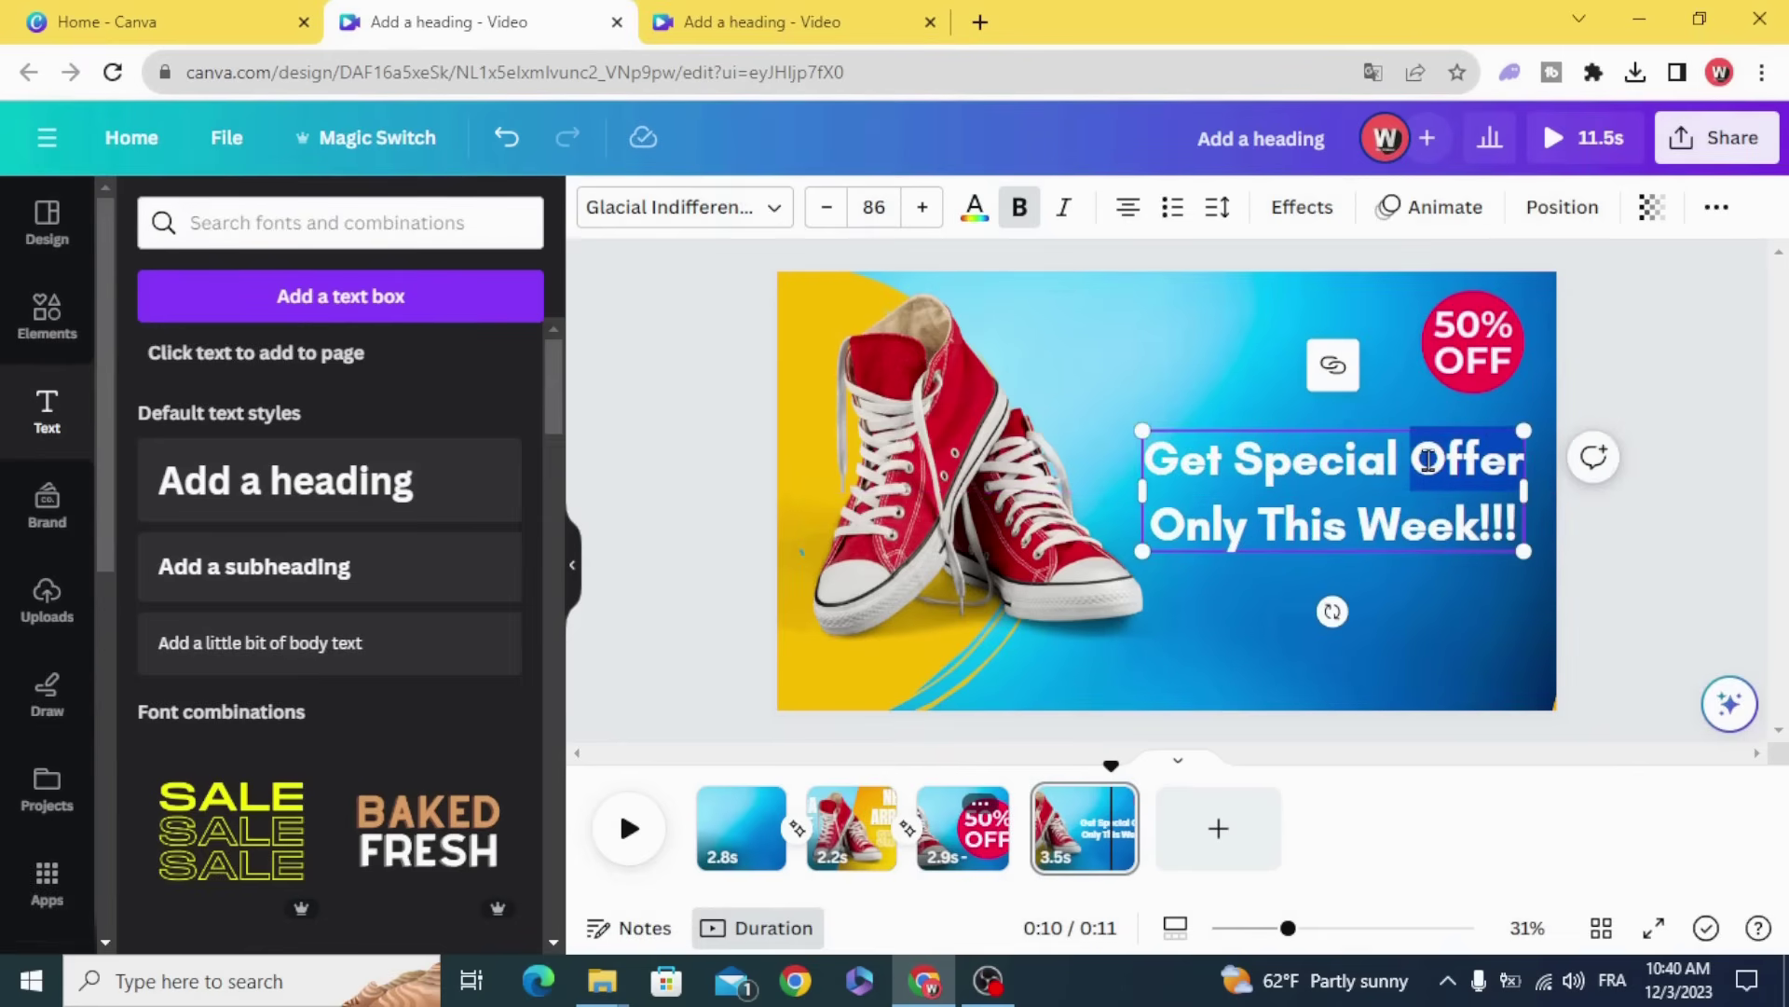
click(974, 213)
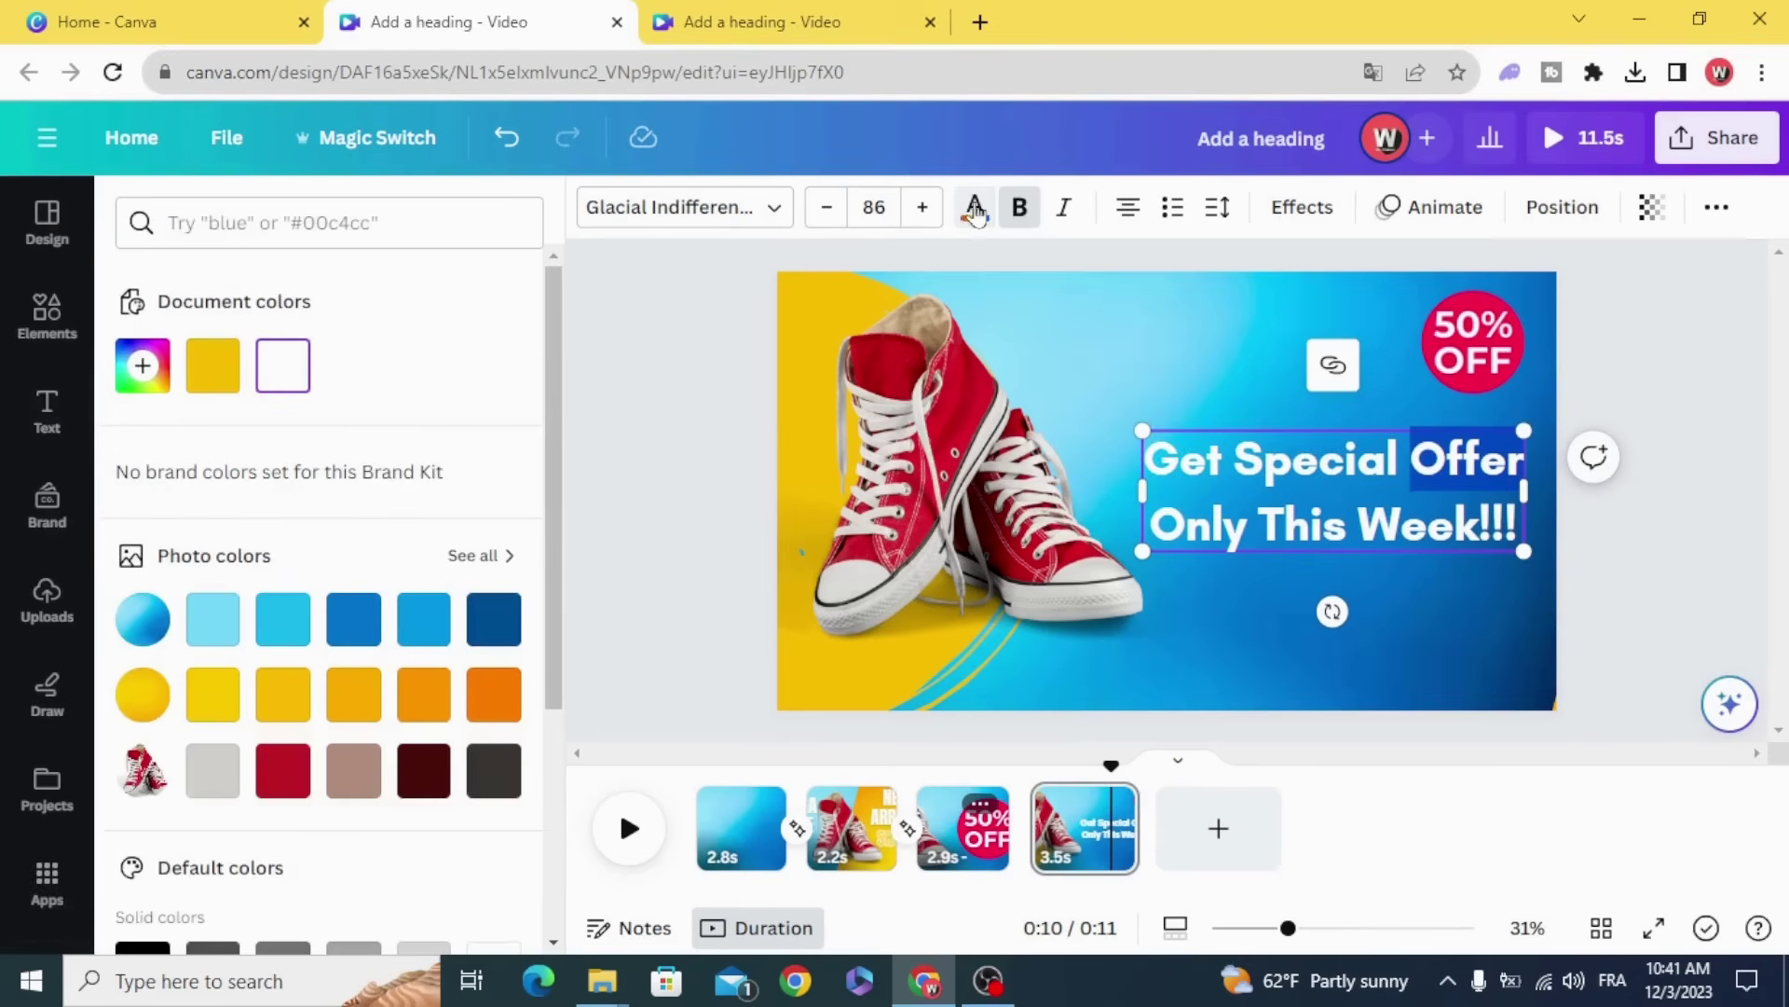
click(212, 373)
click(660, 412)
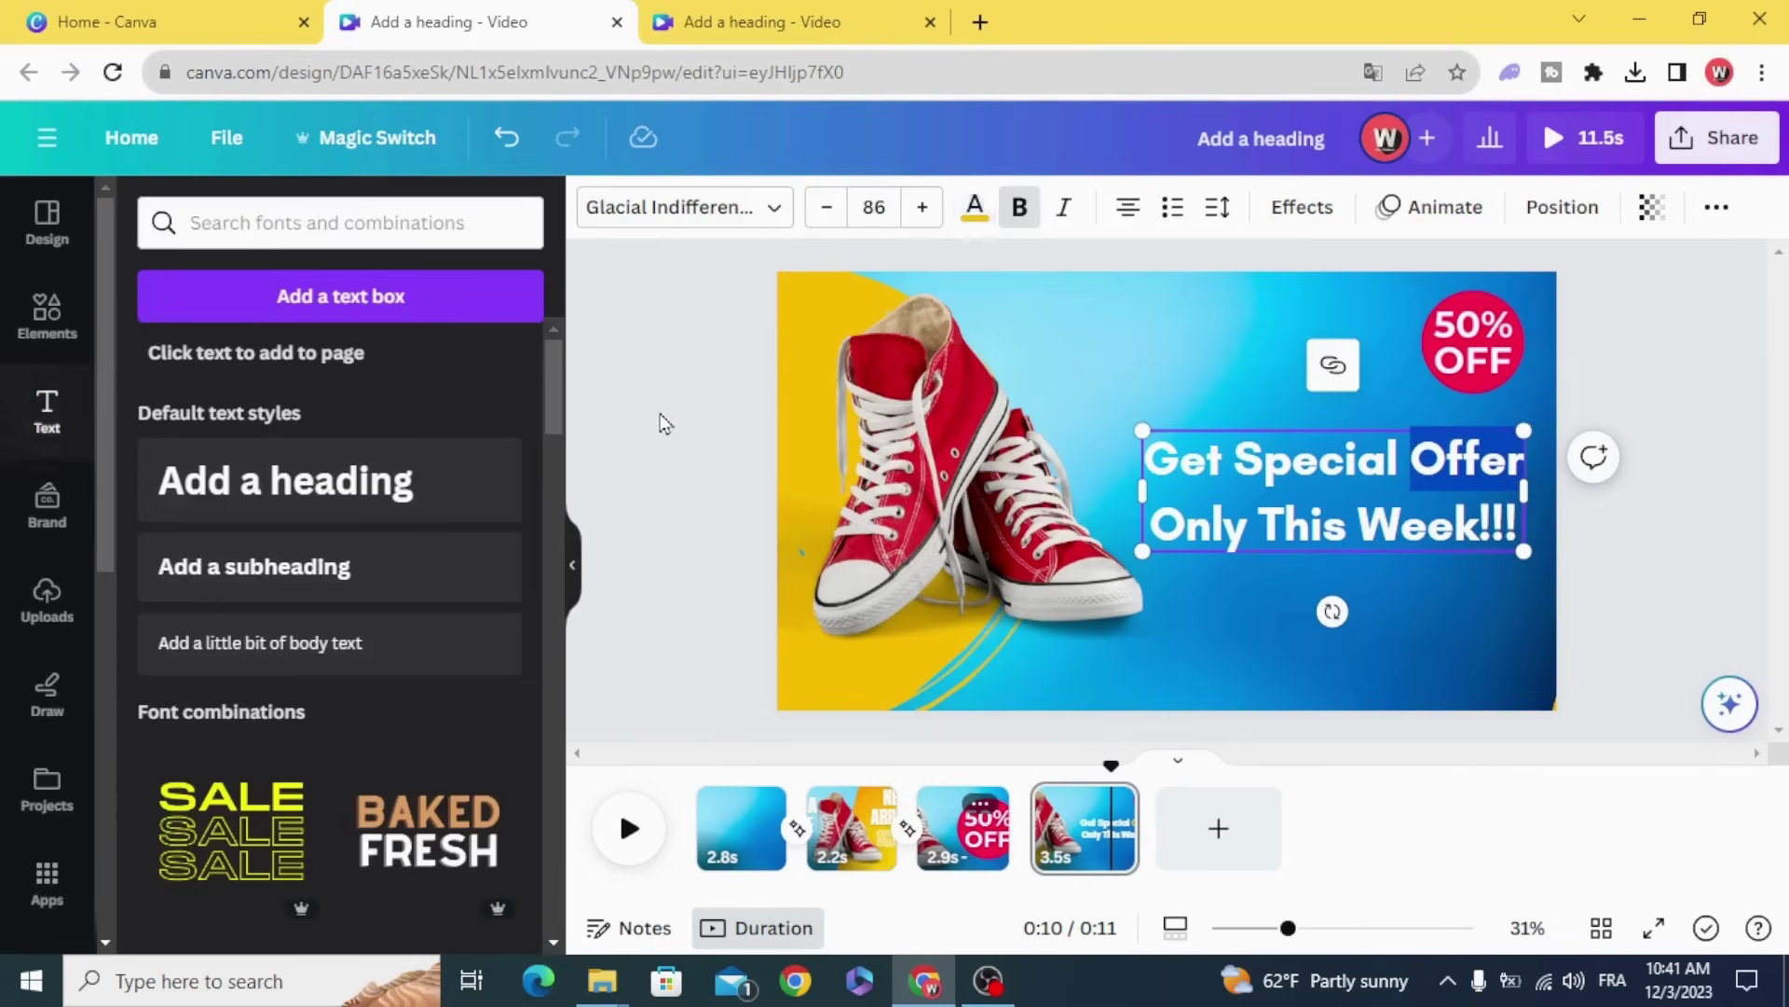
- Apply the Lift text effect to the special offer heading at intensity 50
click(1205, 488)
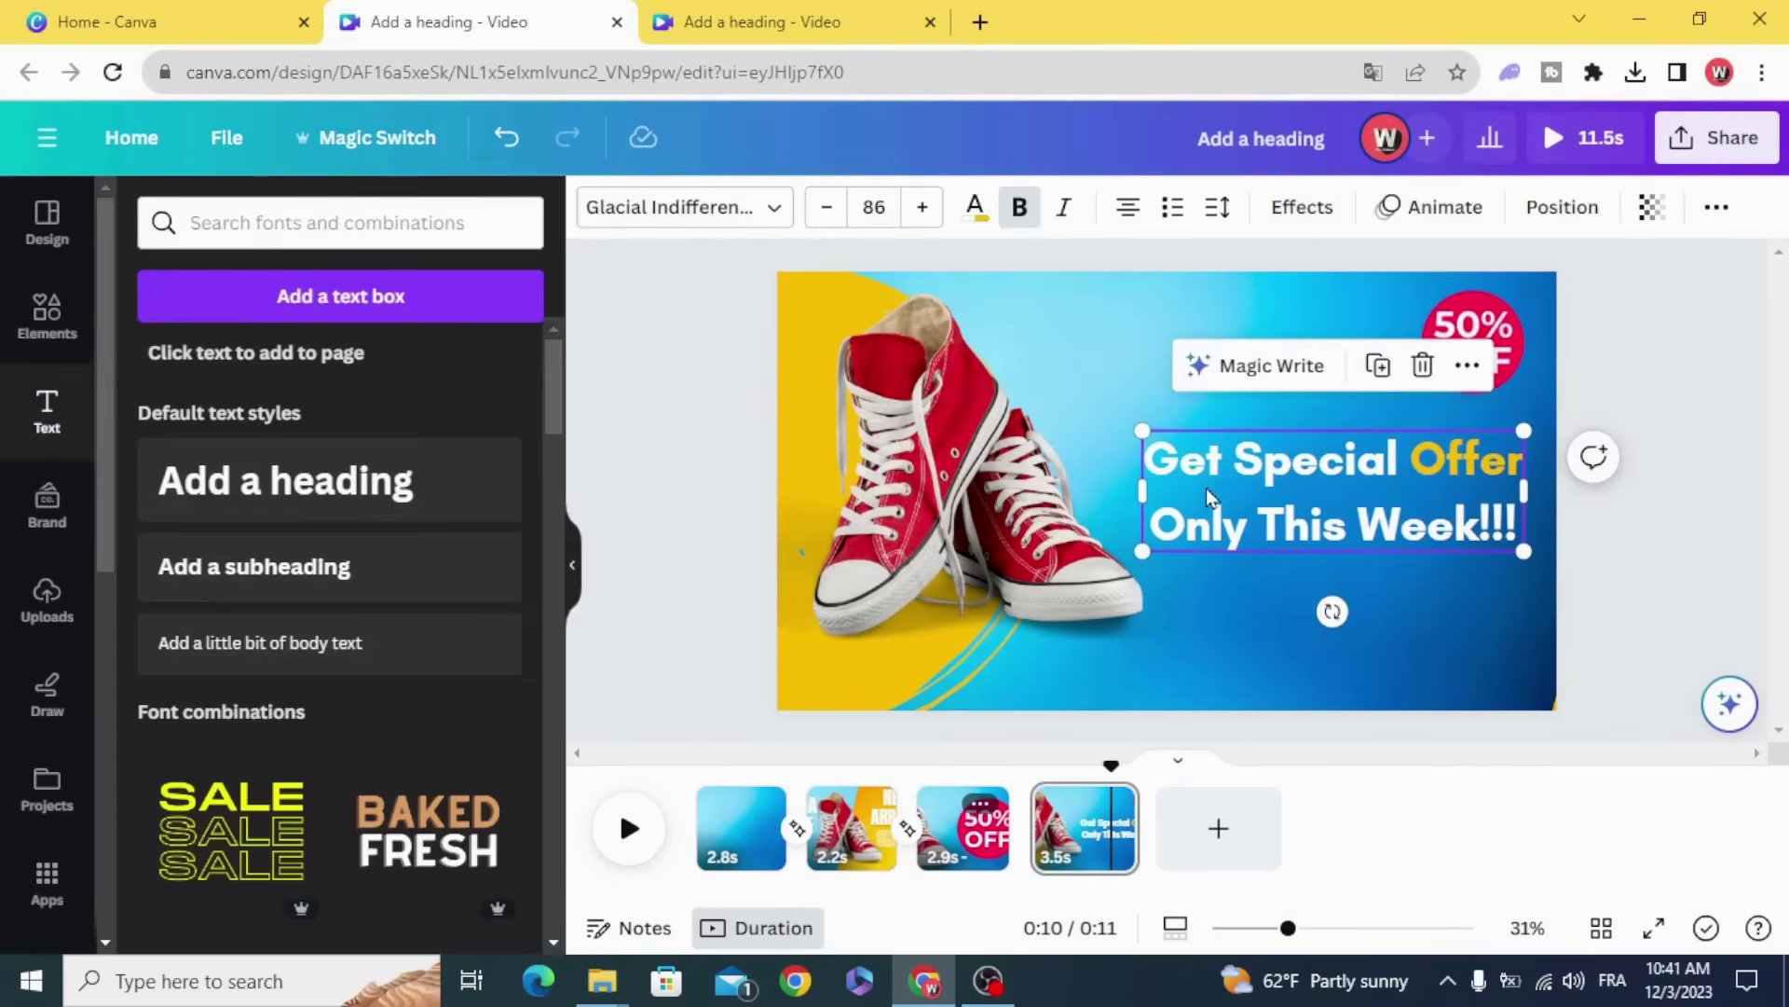
click(1294, 207)
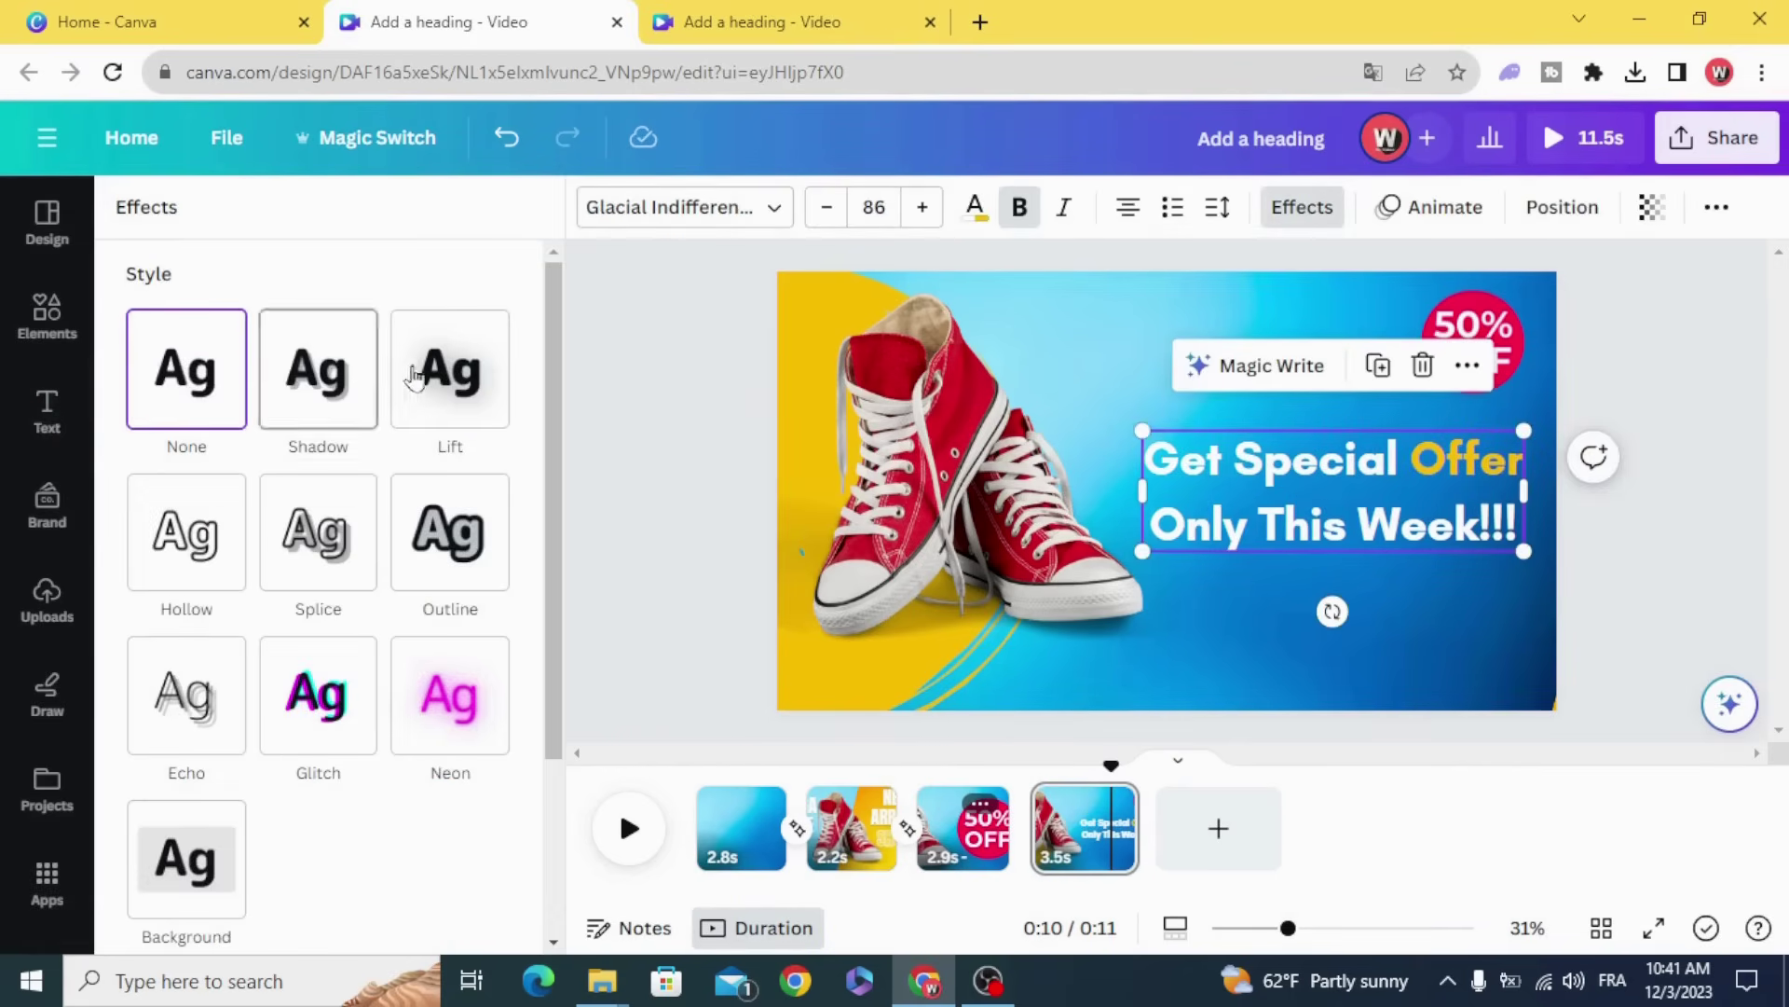
click(449, 377)
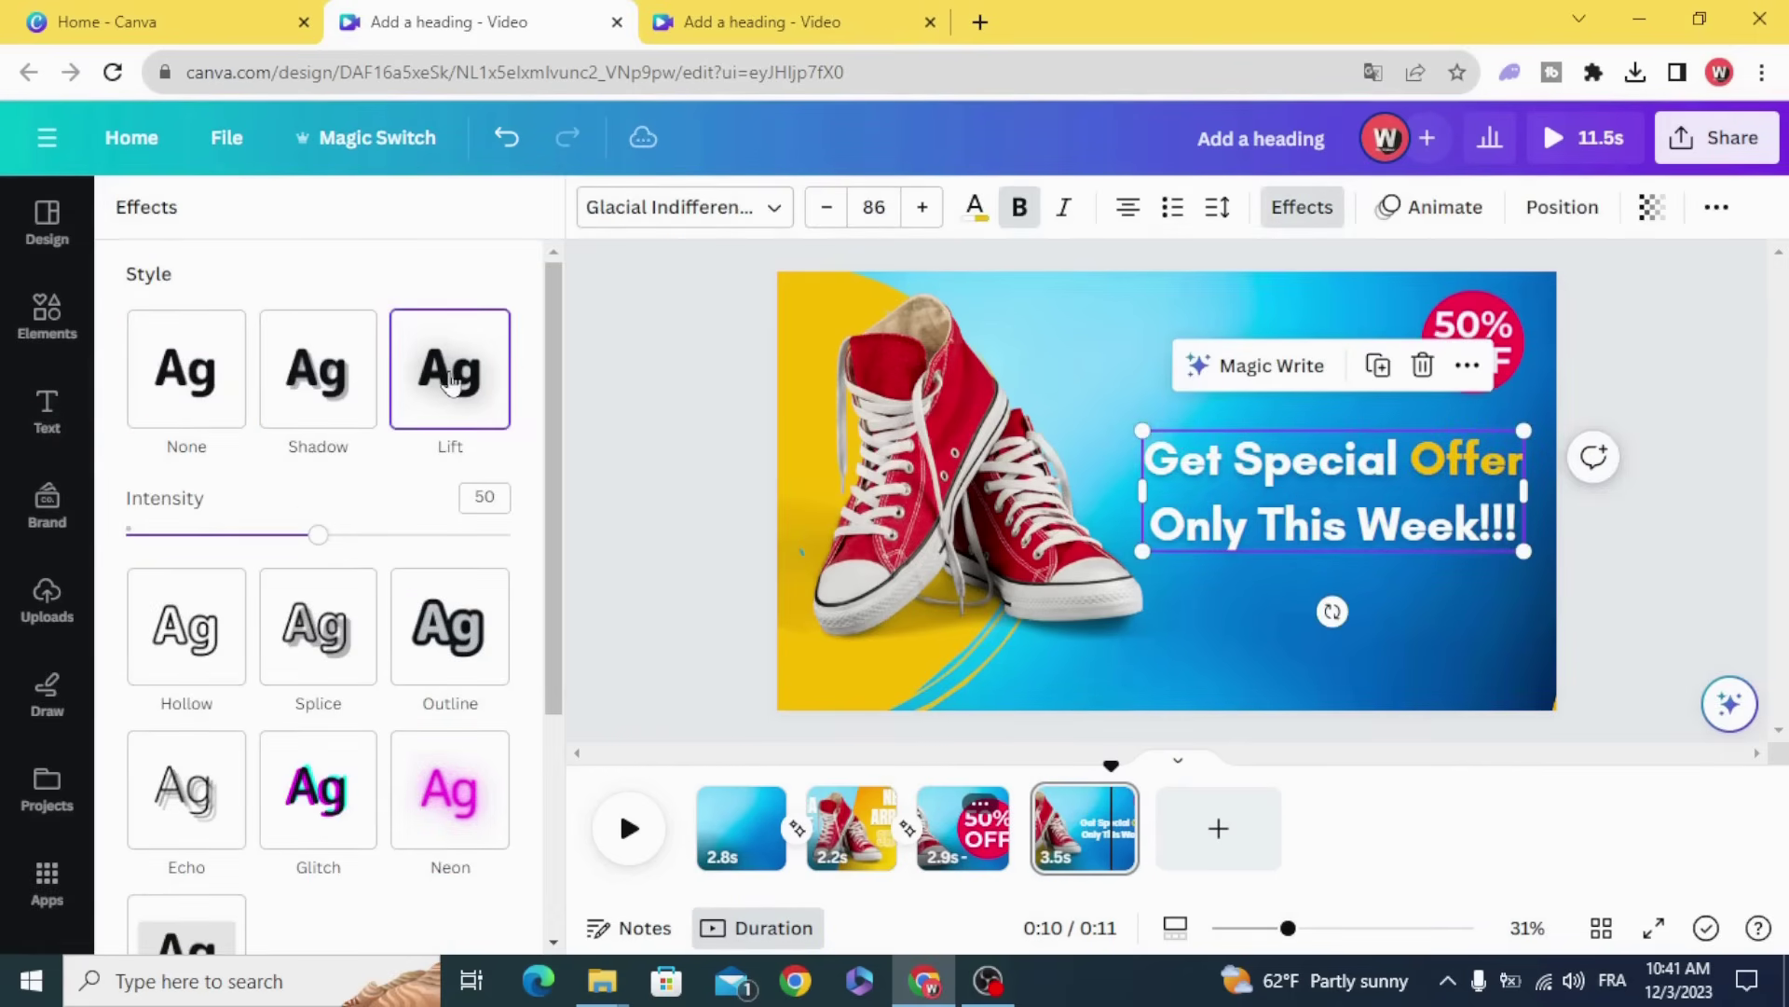
click(667, 462)
- Apply the Baseline animation to the heading on enter, moving leftward at a slower speed
click(1316, 490)
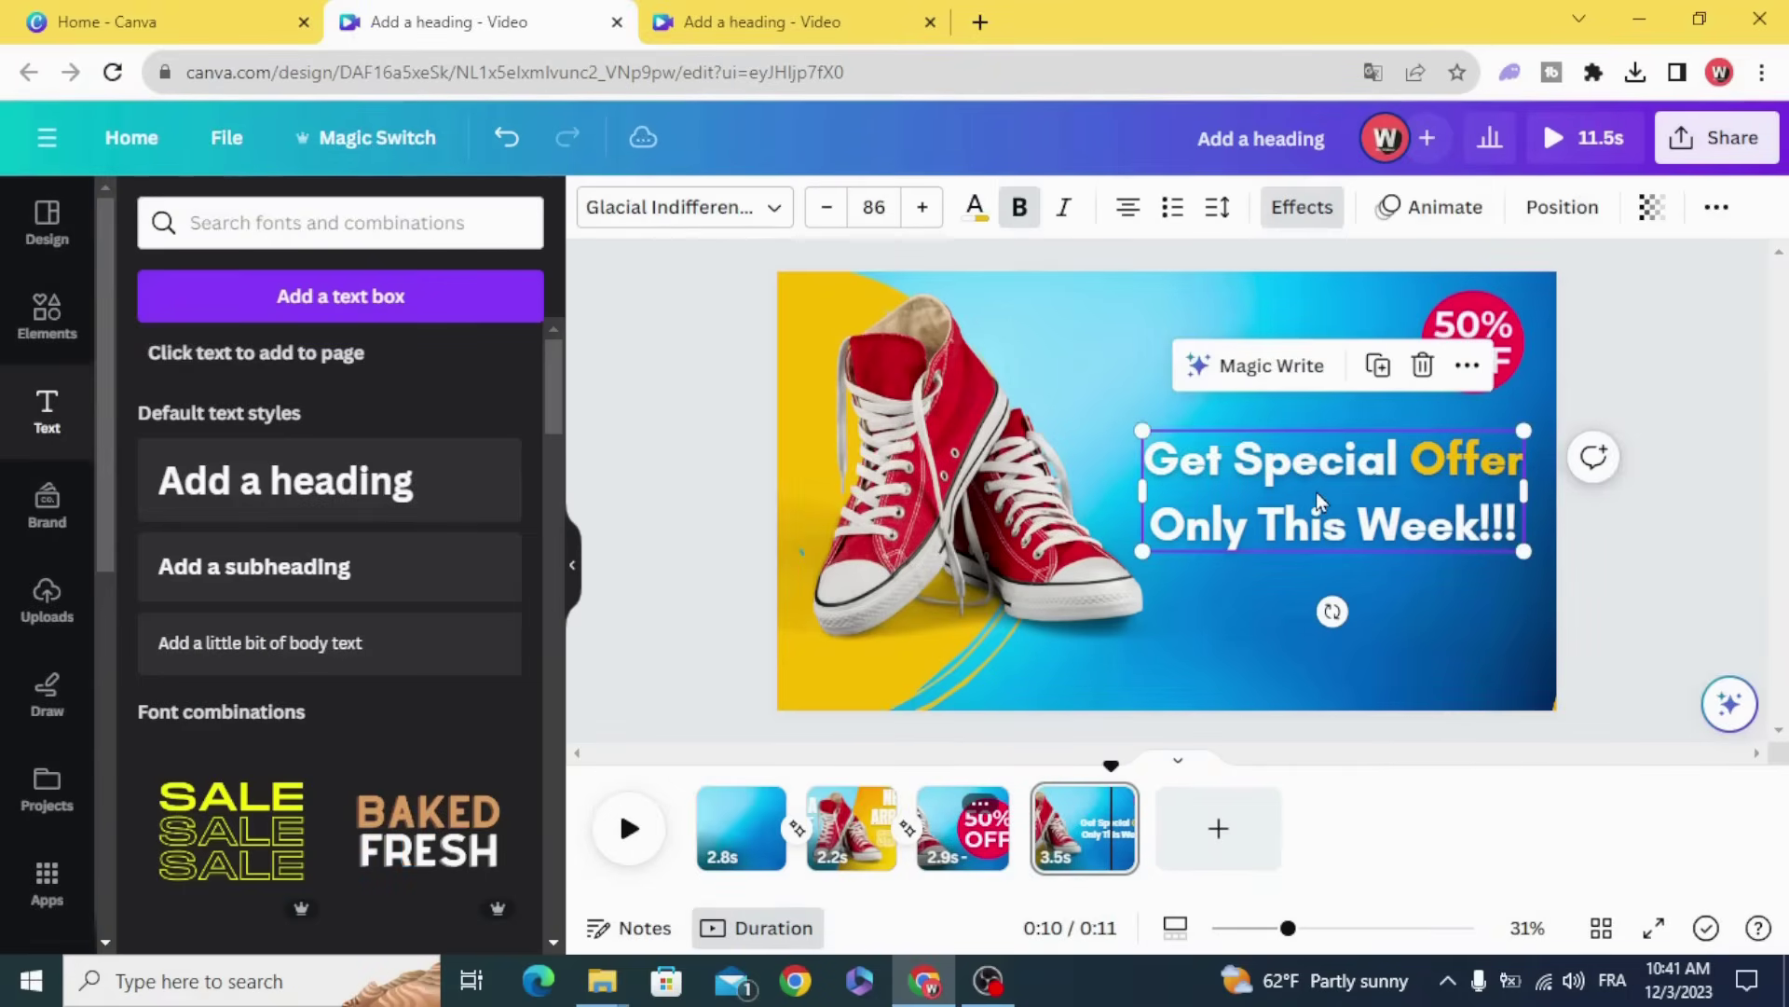
click(1435, 206)
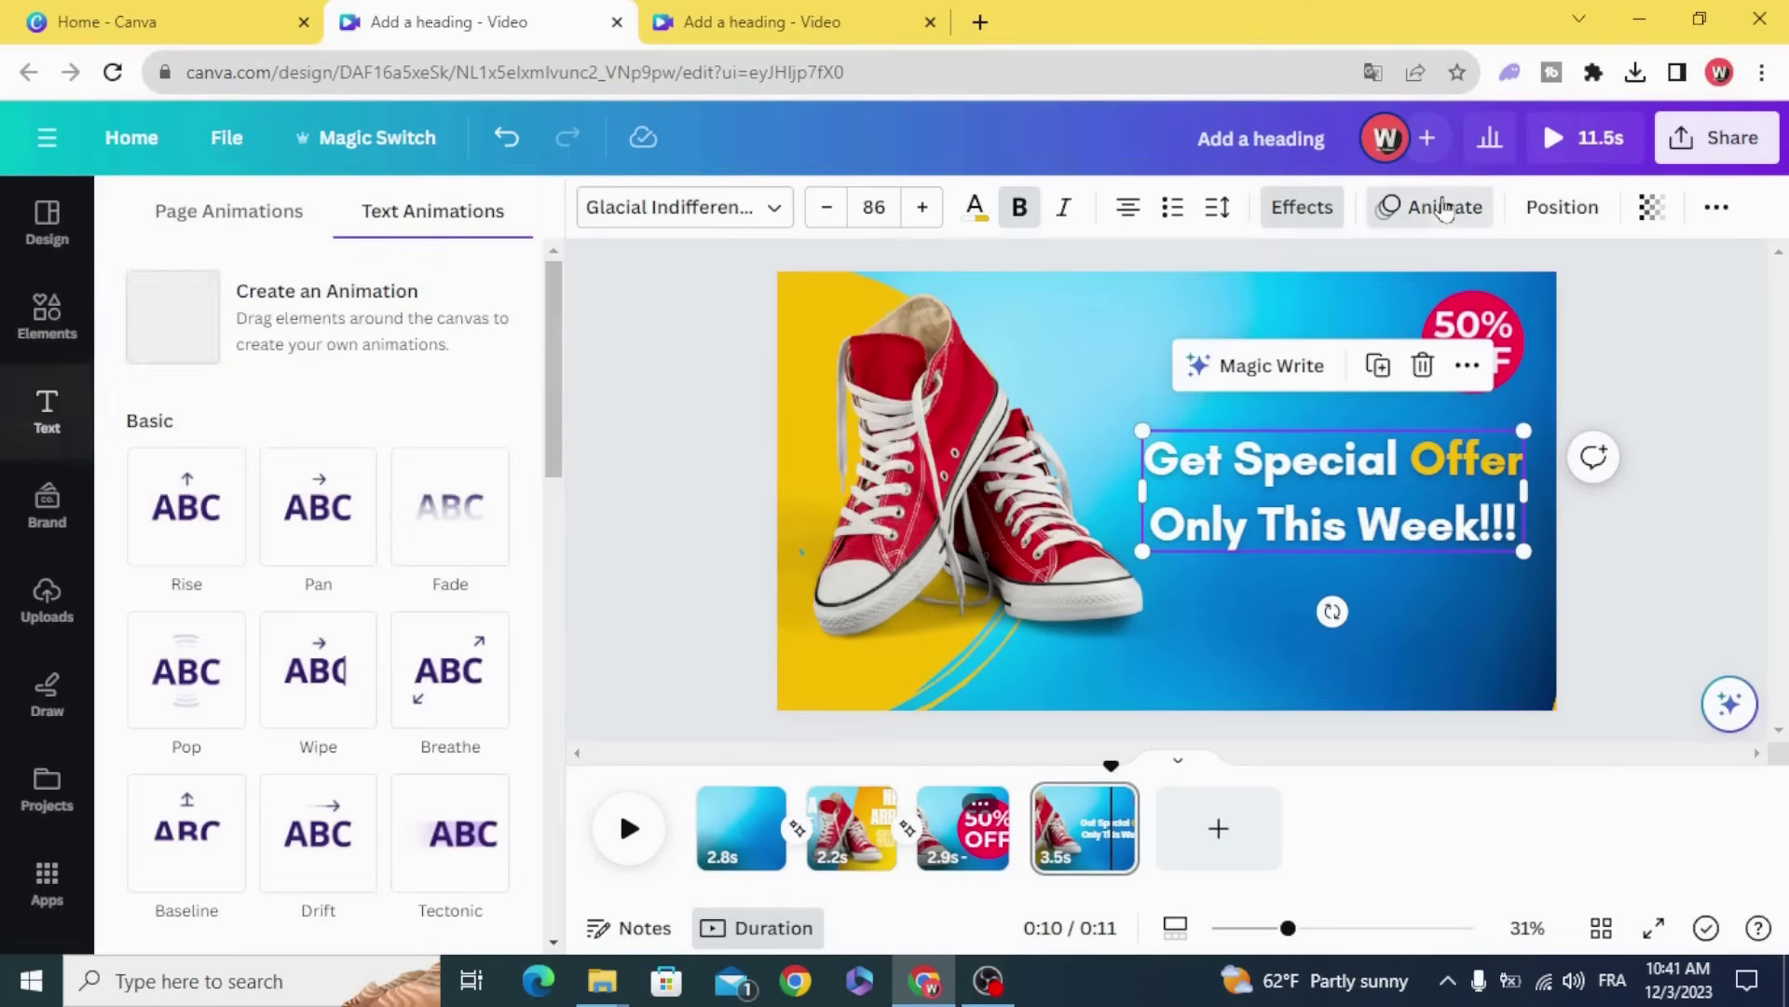
scroll(362, 652, down, 2)
scroll(280, 624, down, 1)
click(191, 596)
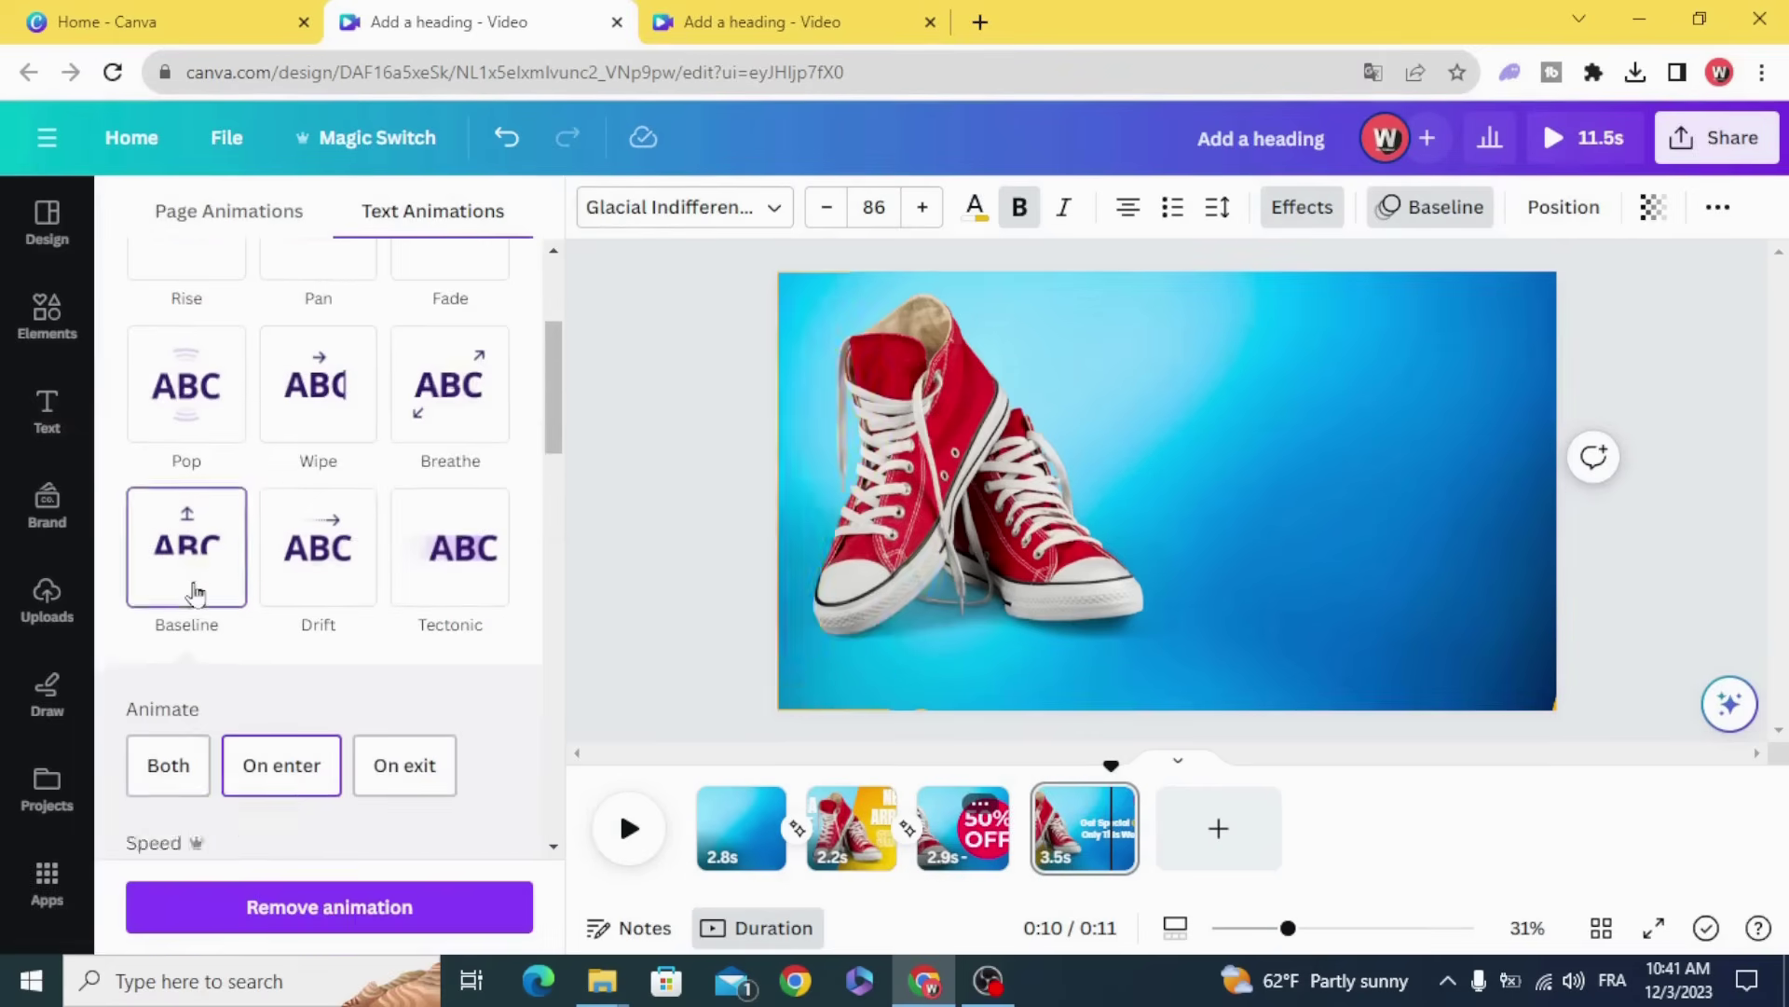
scroll(192, 595, down, 2)
click(171, 806)
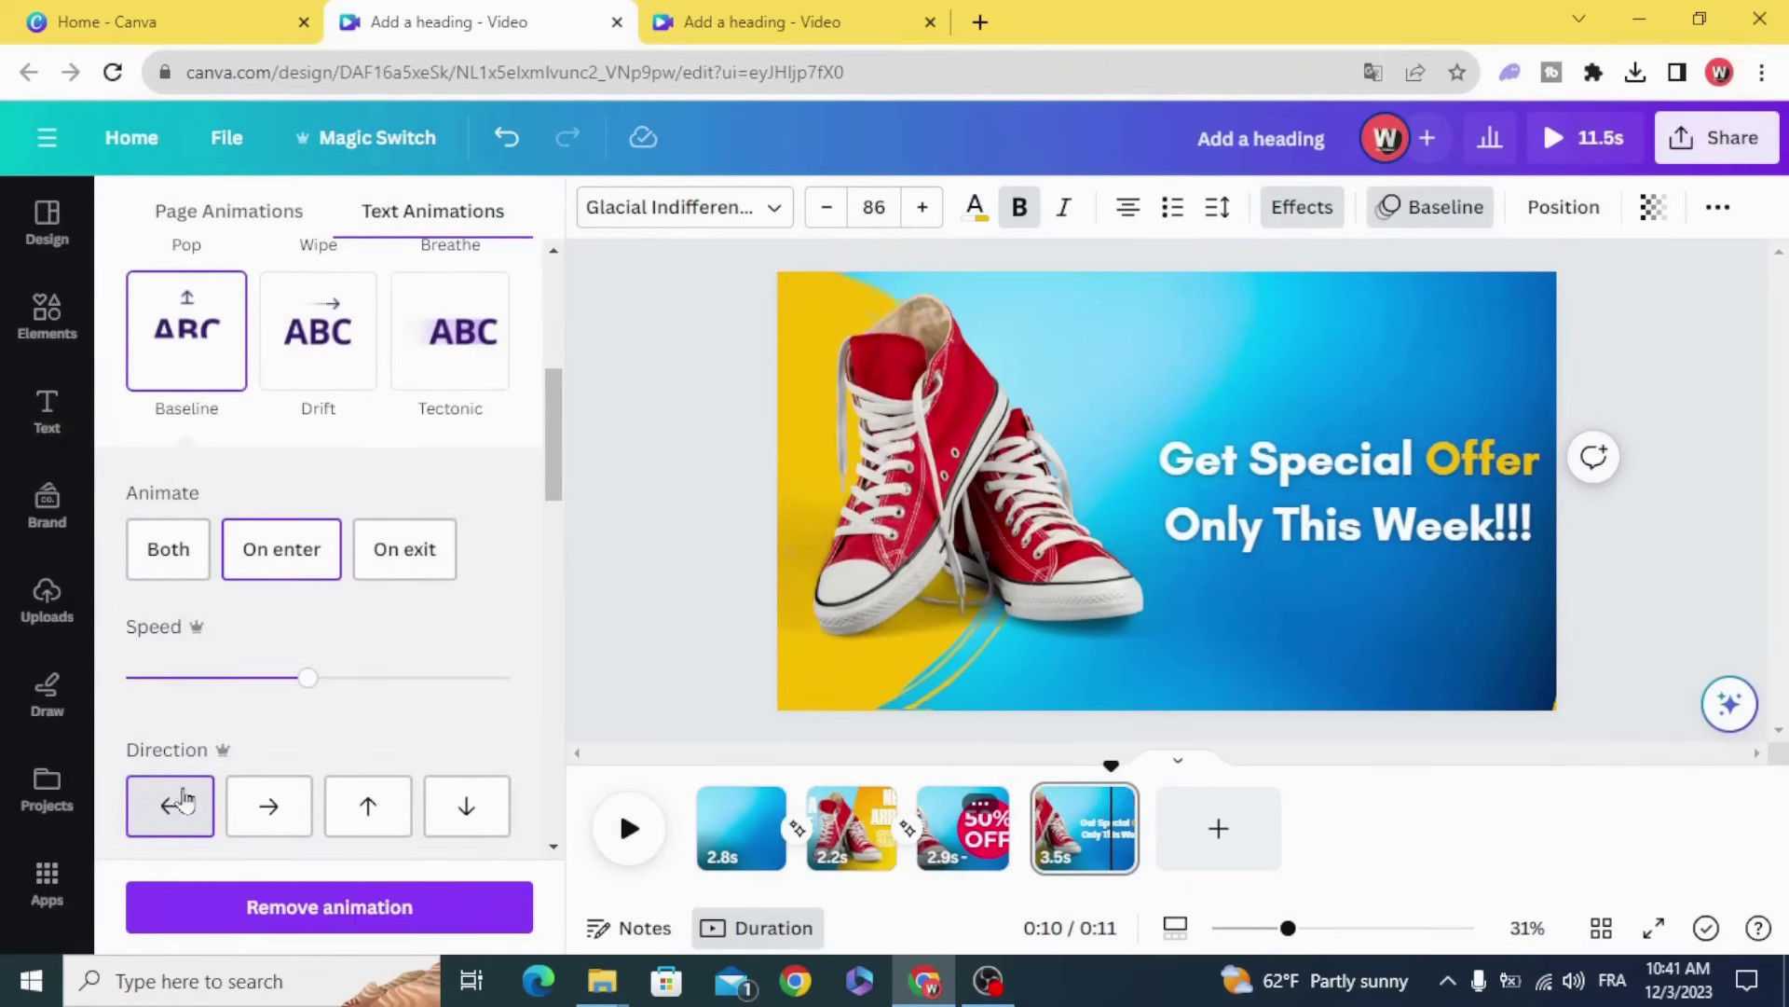
drag(261, 681, 239, 678)
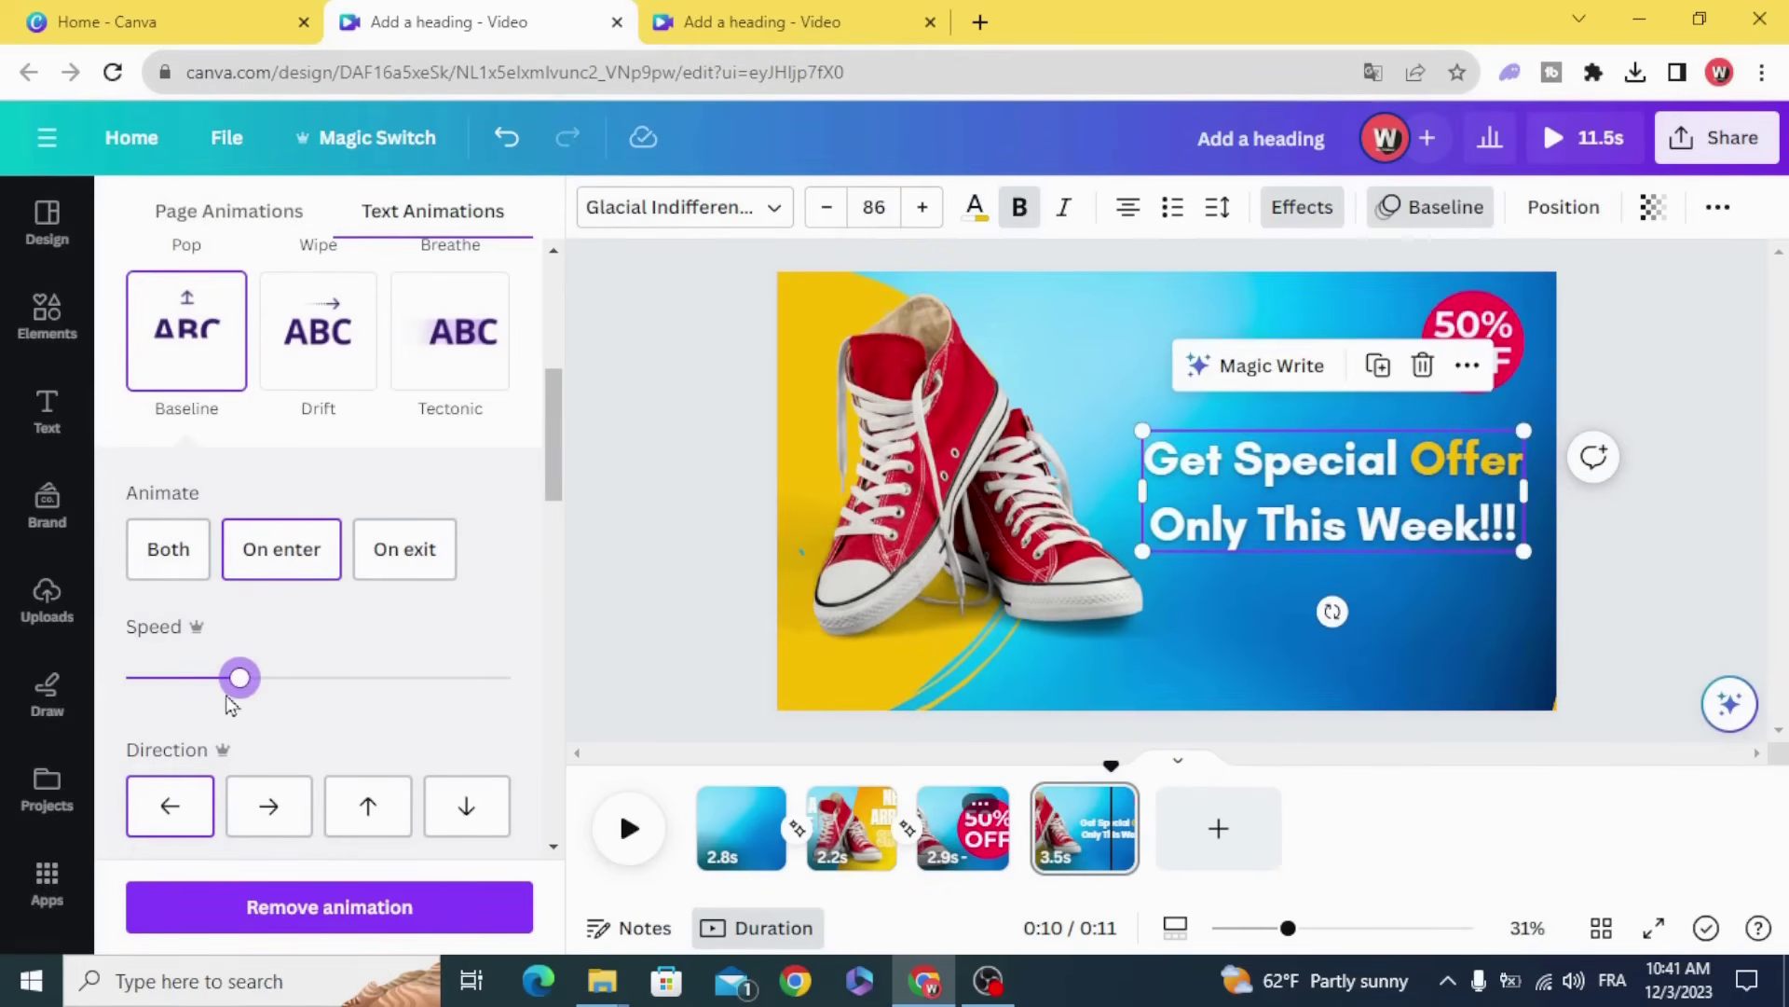
drag(240, 678, 225, 679)
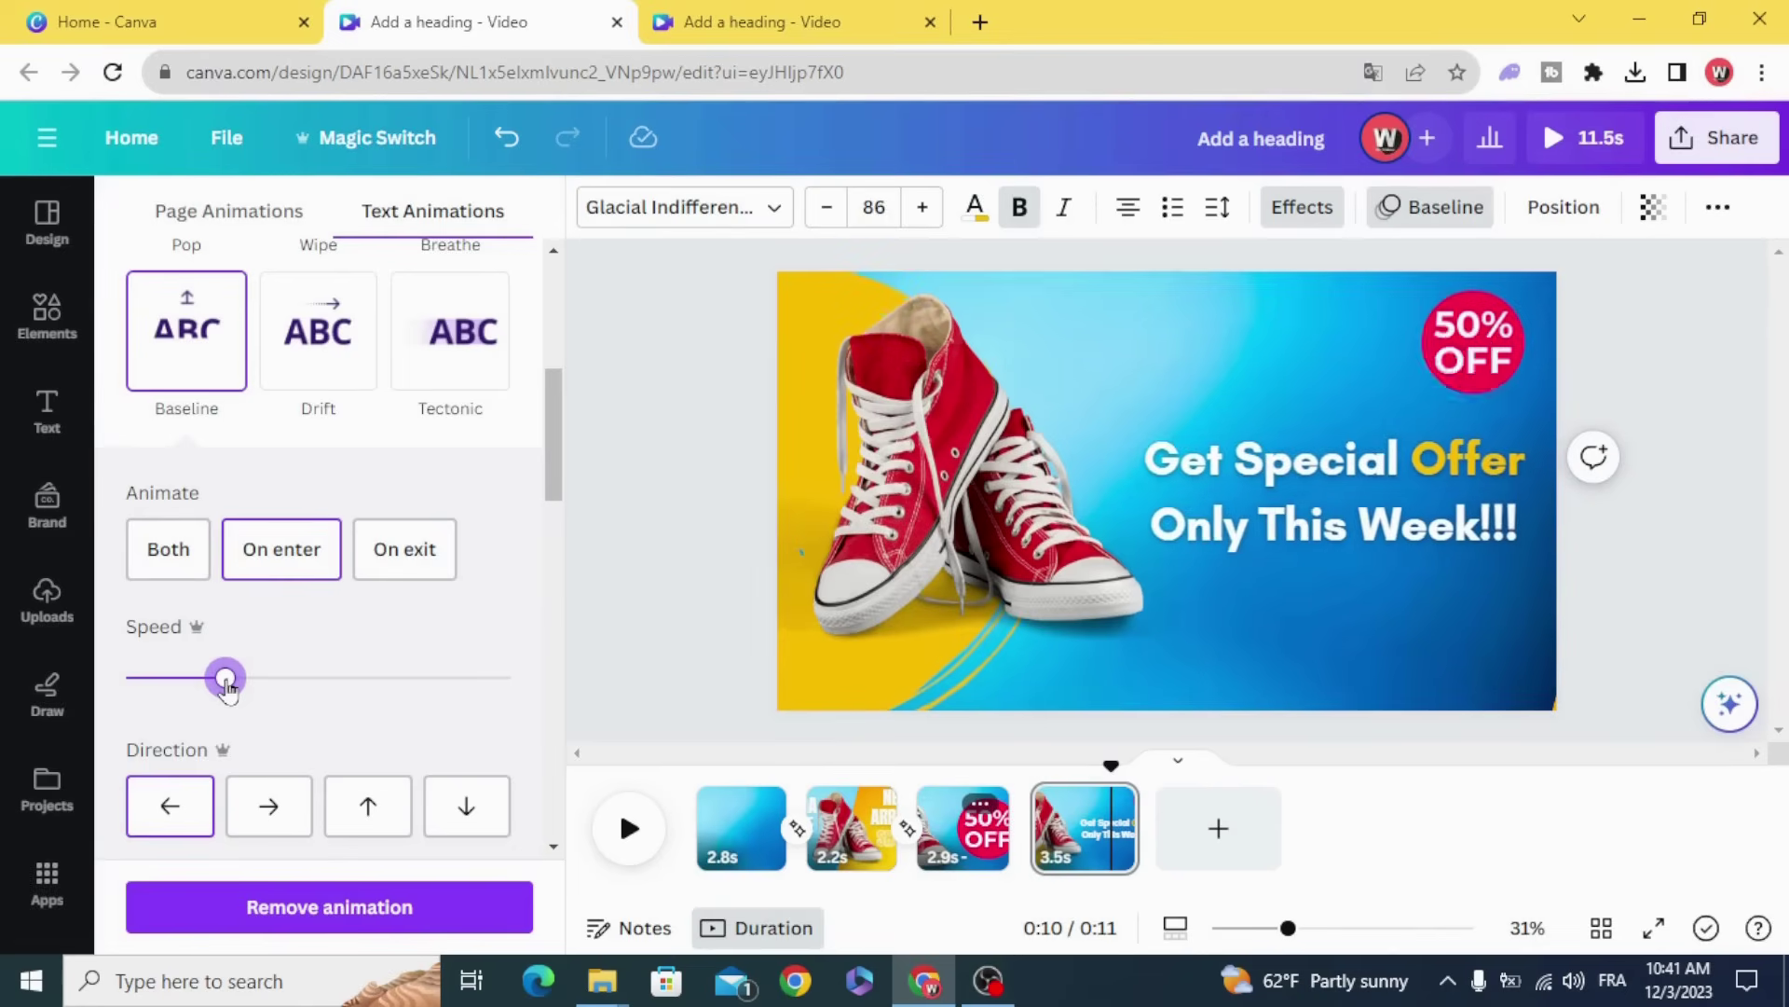
- Show the timing of the 50% OFF badge on the last page and start it at the page's beginning
click(712, 584)
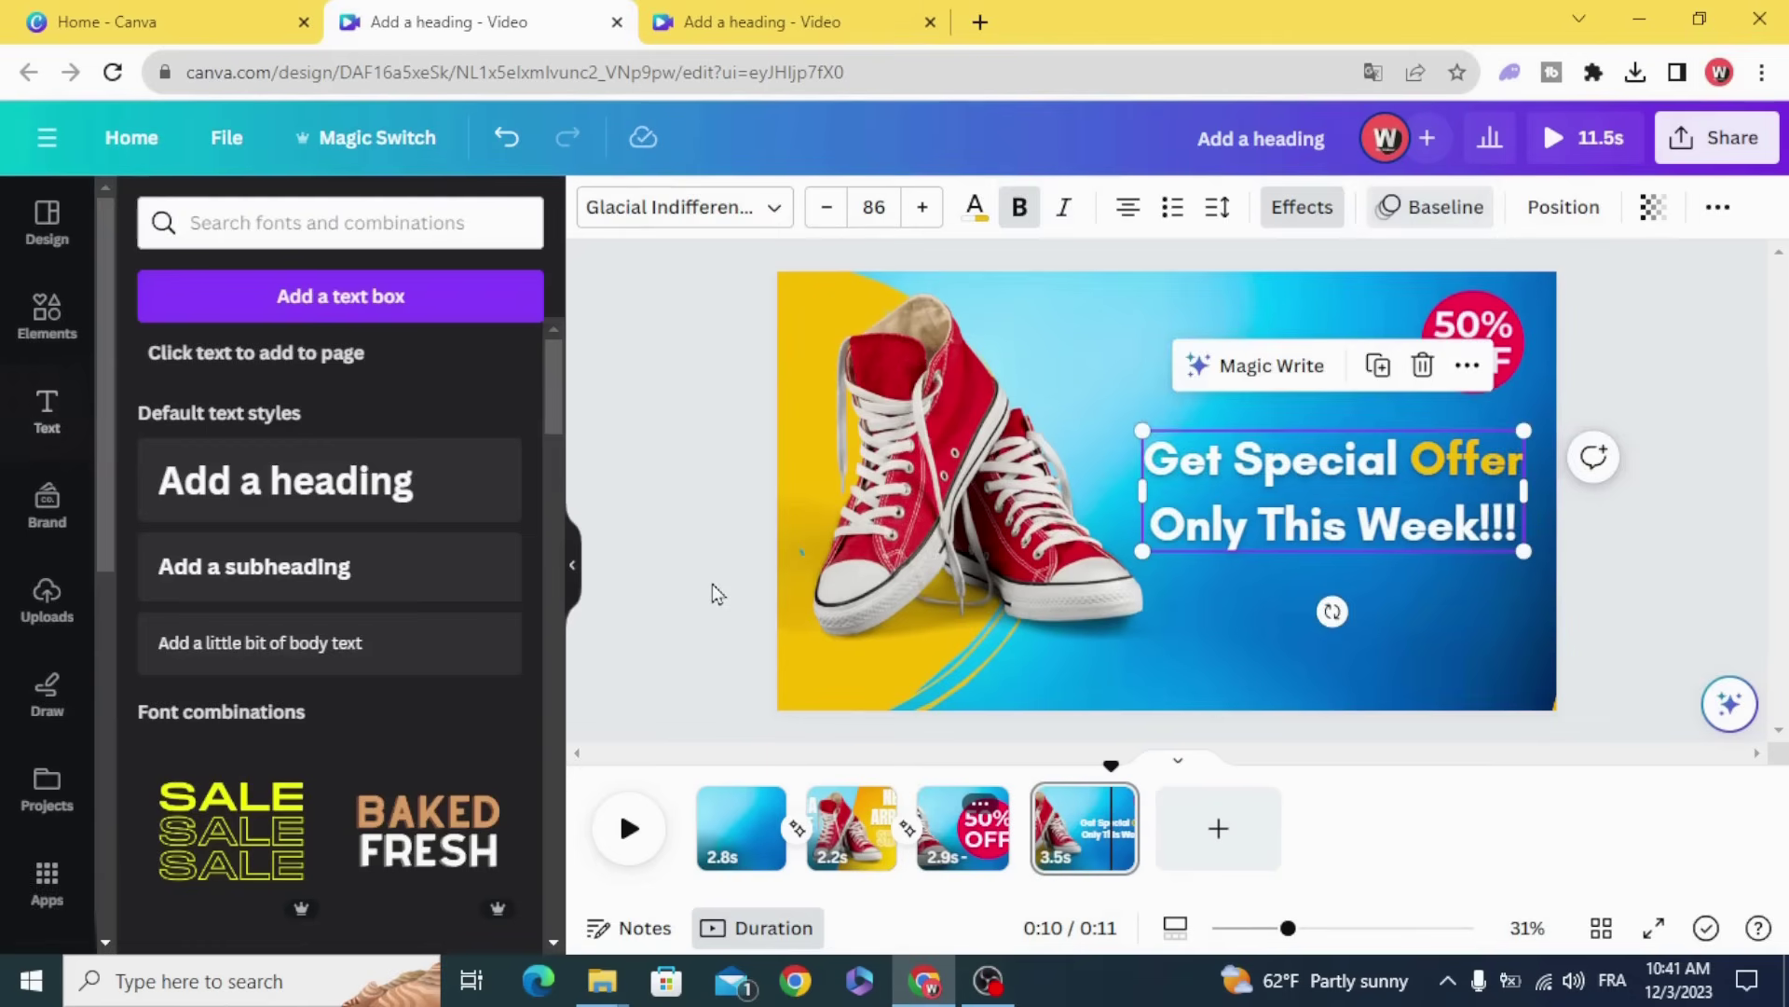
drag(1109, 764, 1071, 783)
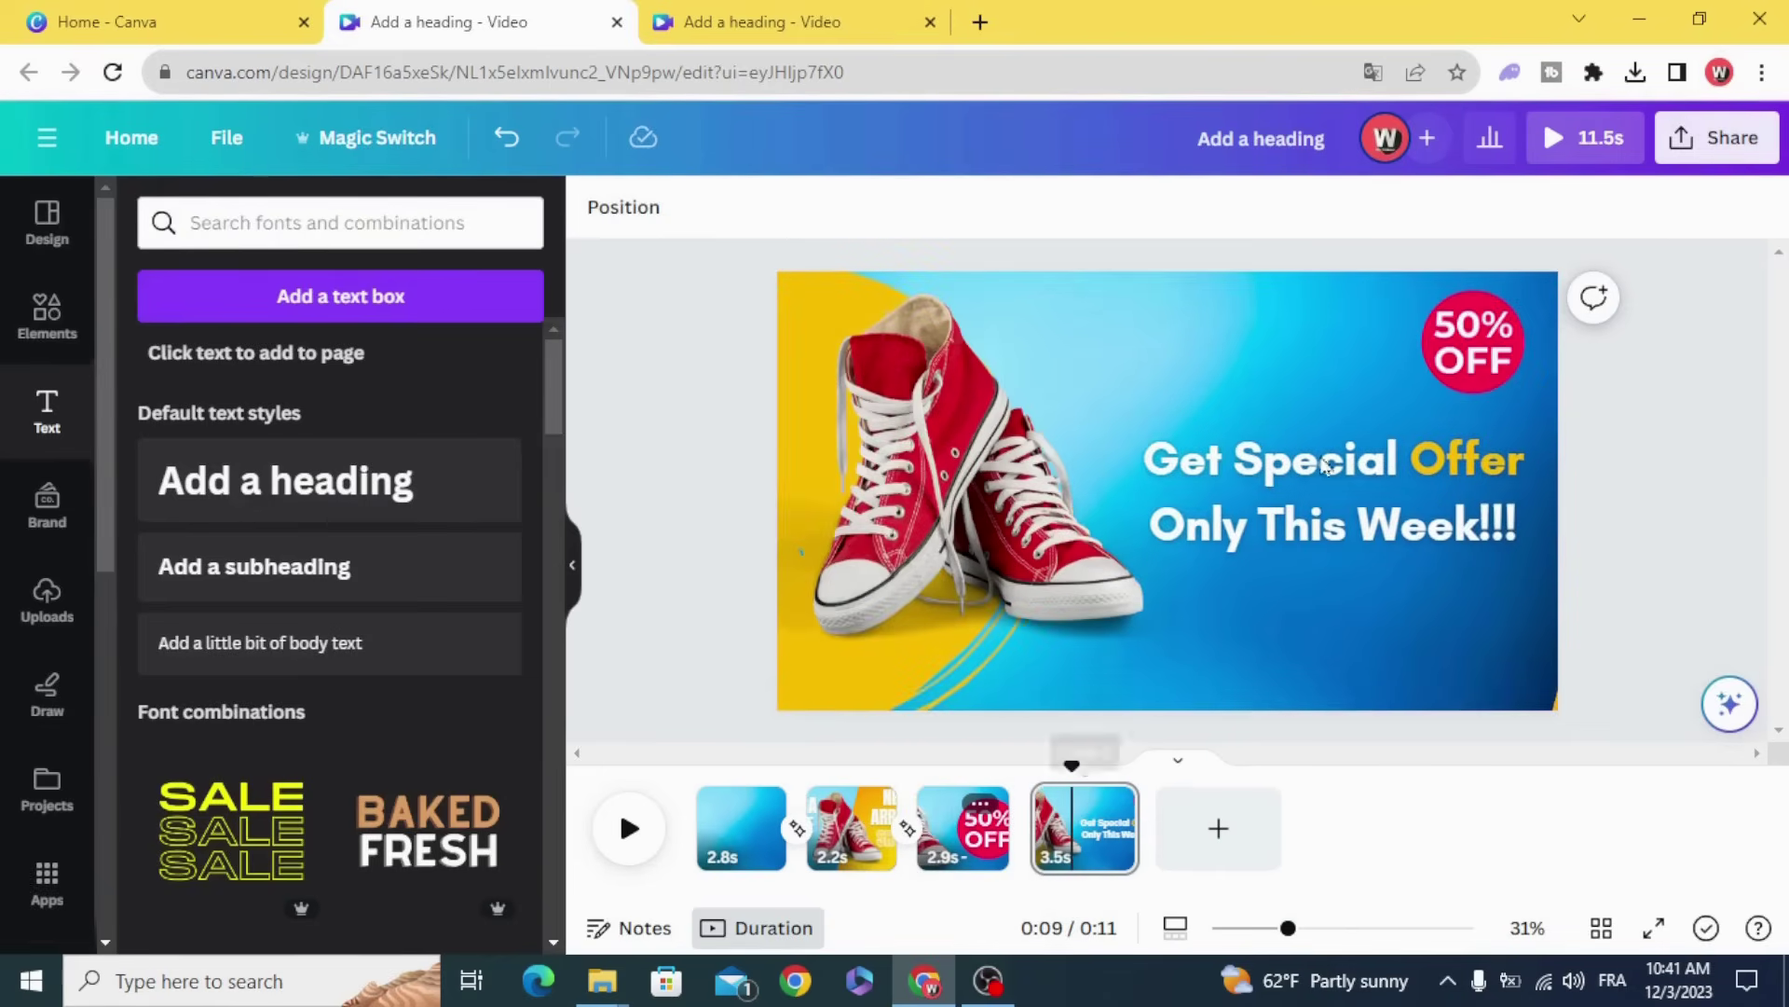
click(1459, 341)
right_click(1458, 338)
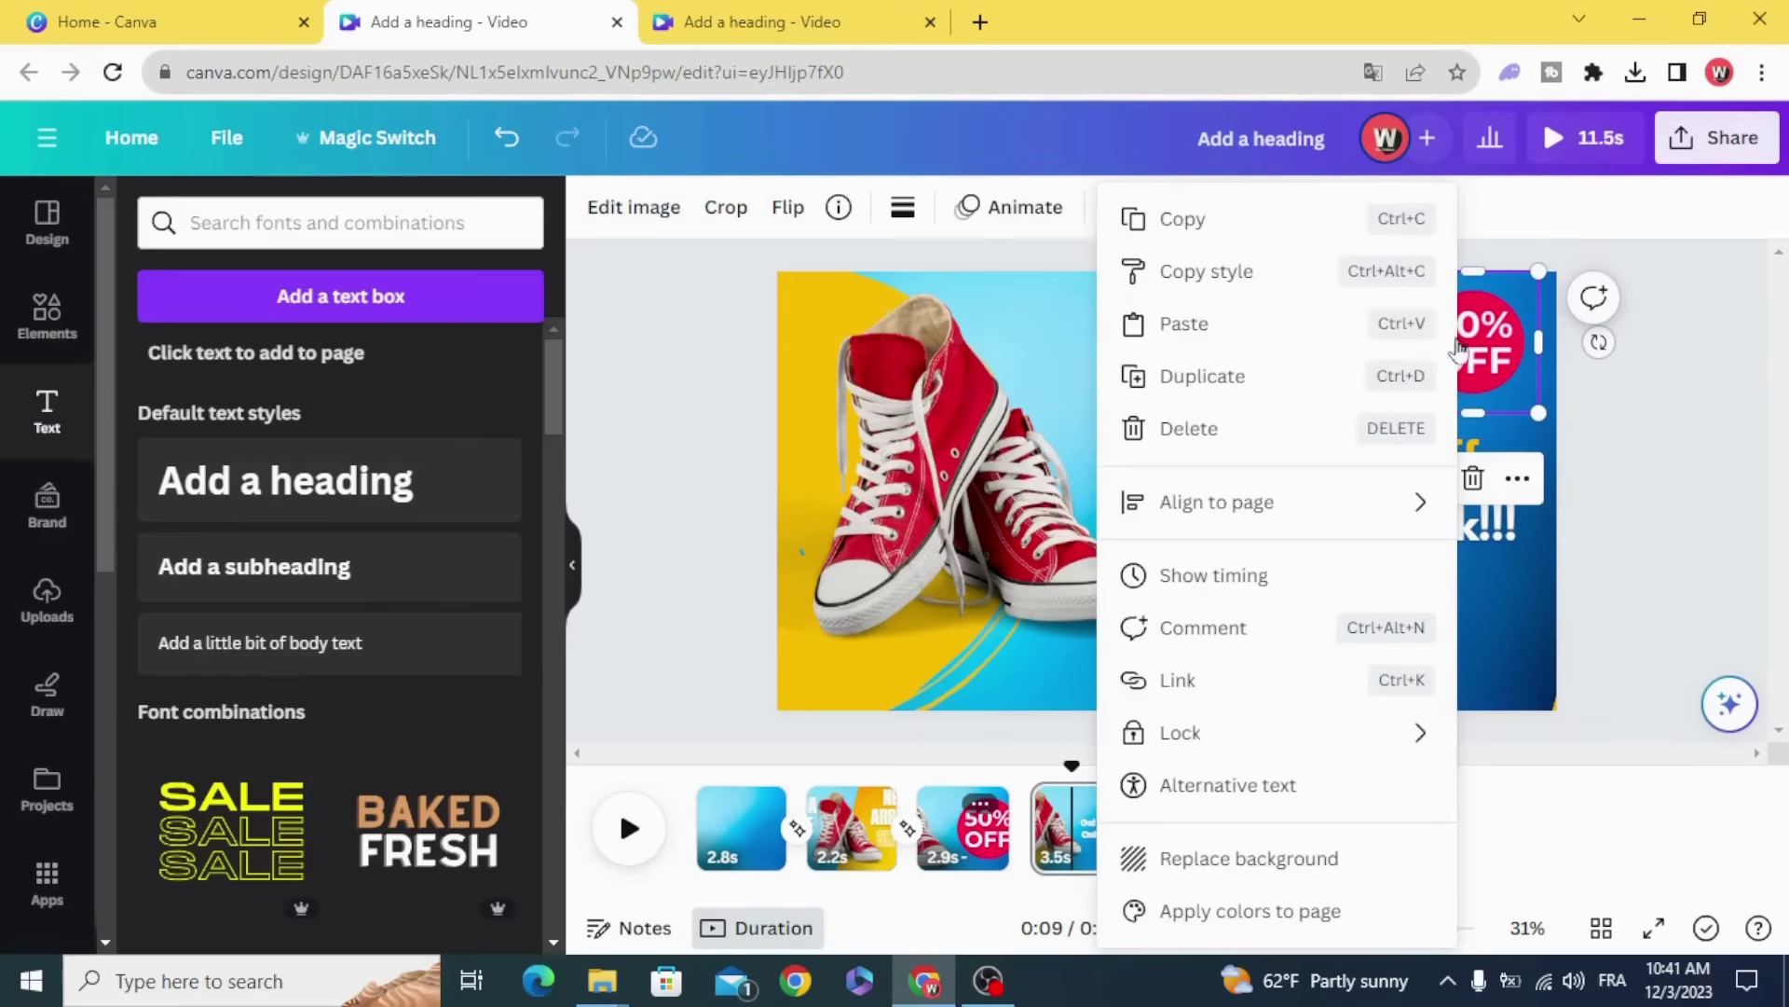
click(1279, 584)
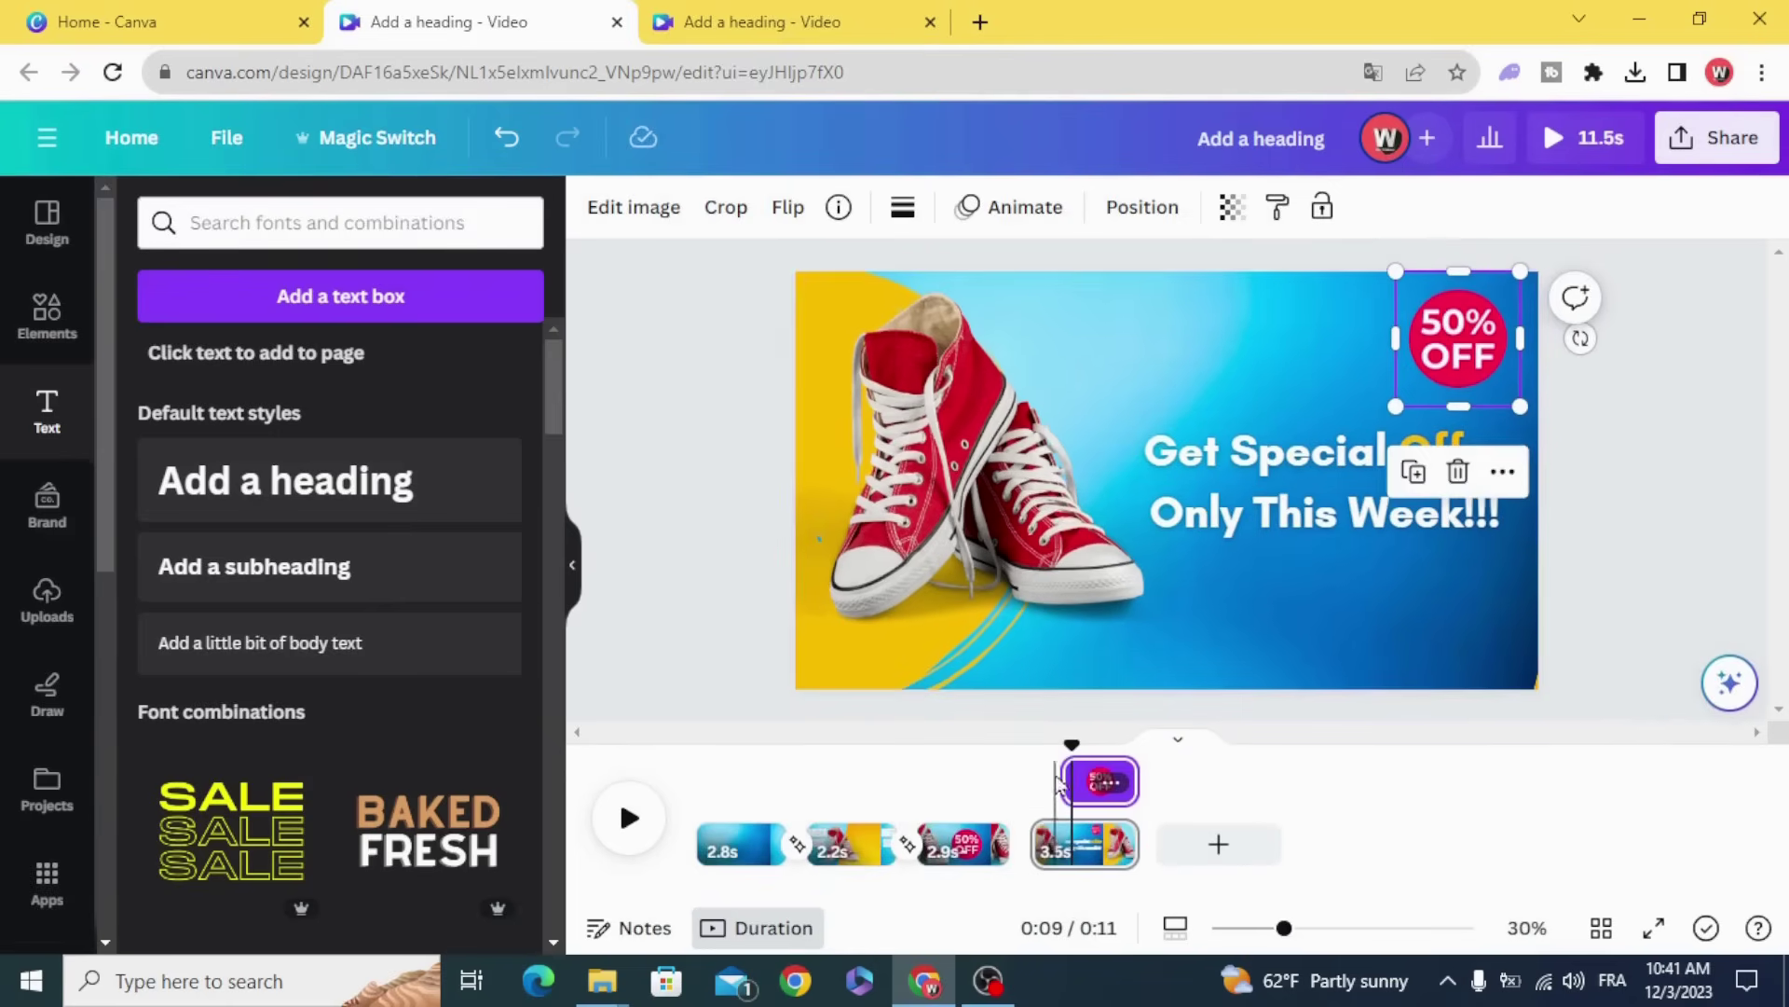
drag(1068, 783, 1020, 751)
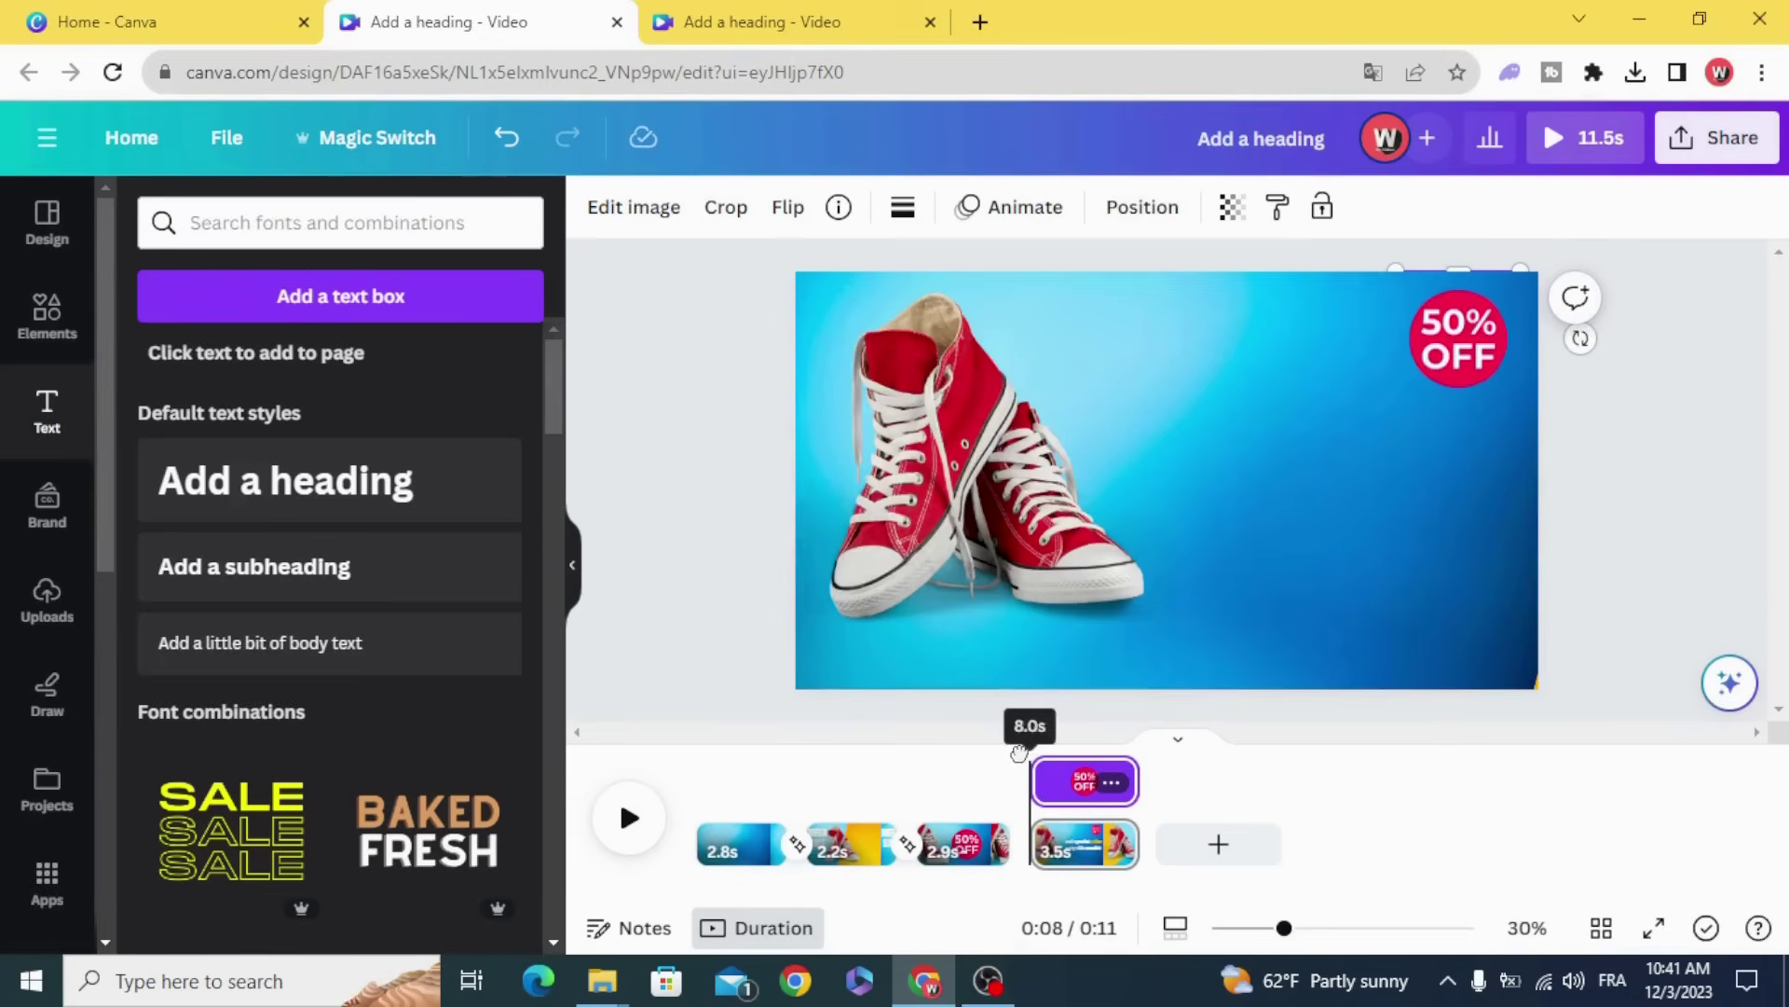
- Add a 1.3-second Match & Move transition between the 50% OFF page and the last page, and preview it
click(1034, 869)
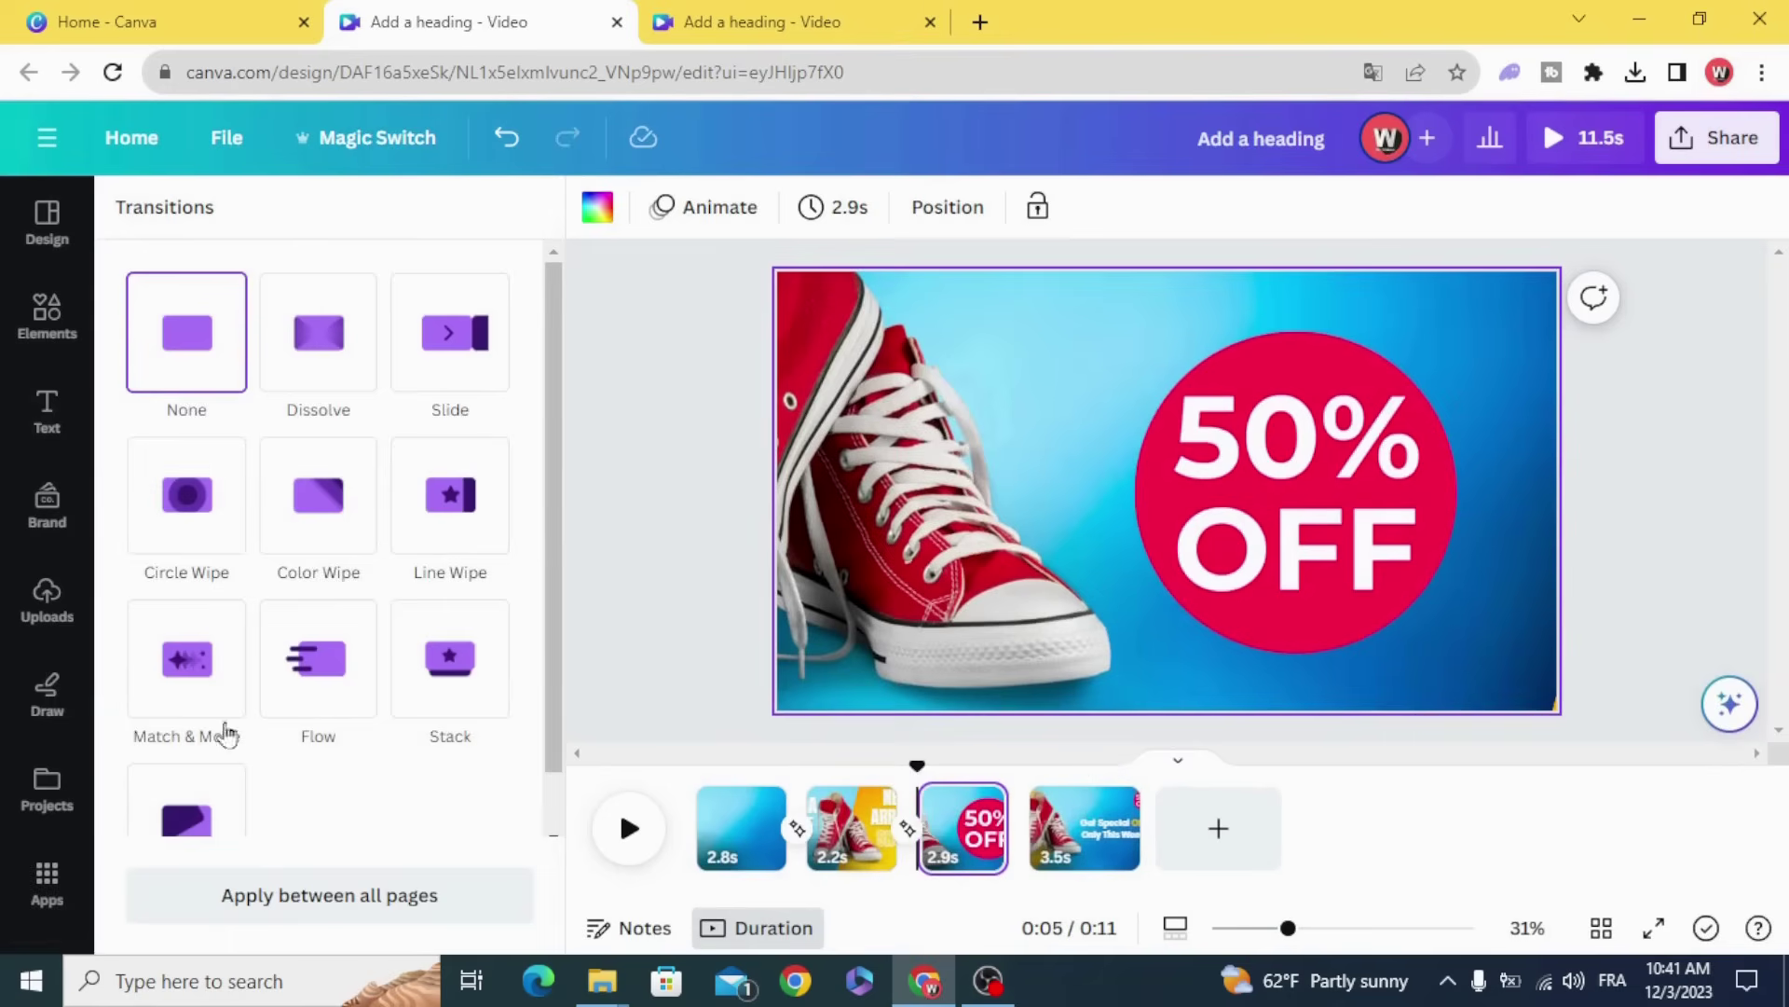
click(186, 676)
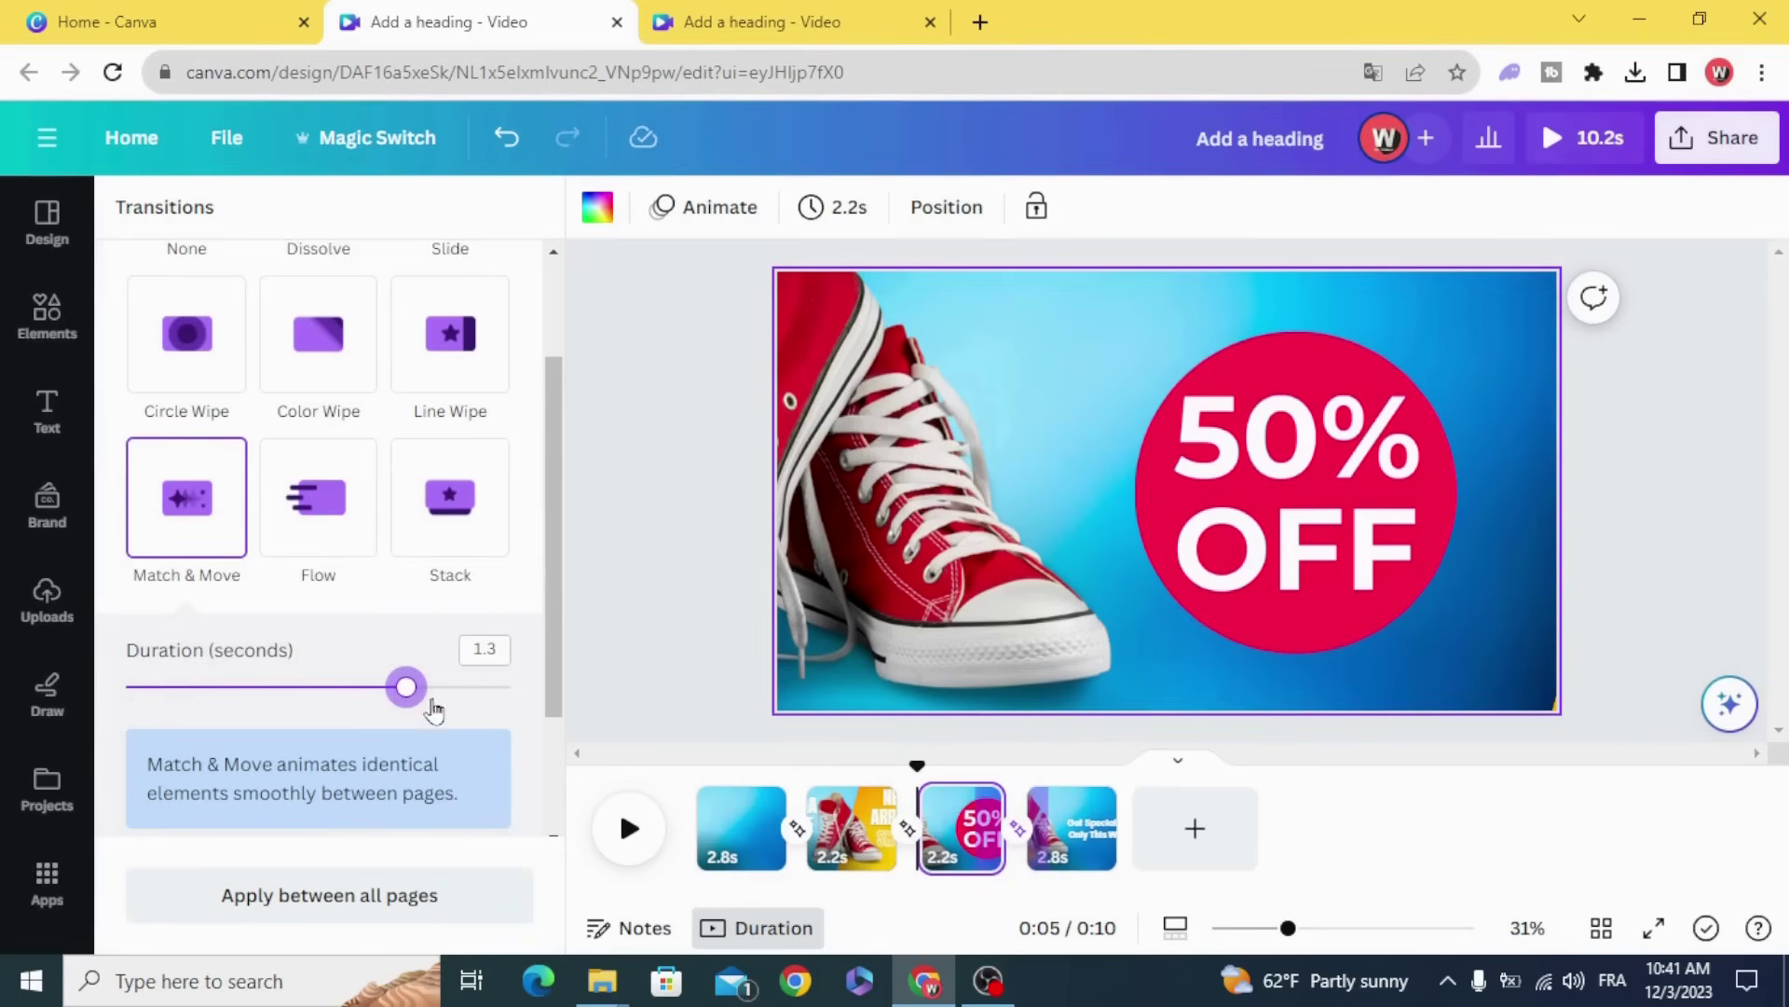
click(894, 767)
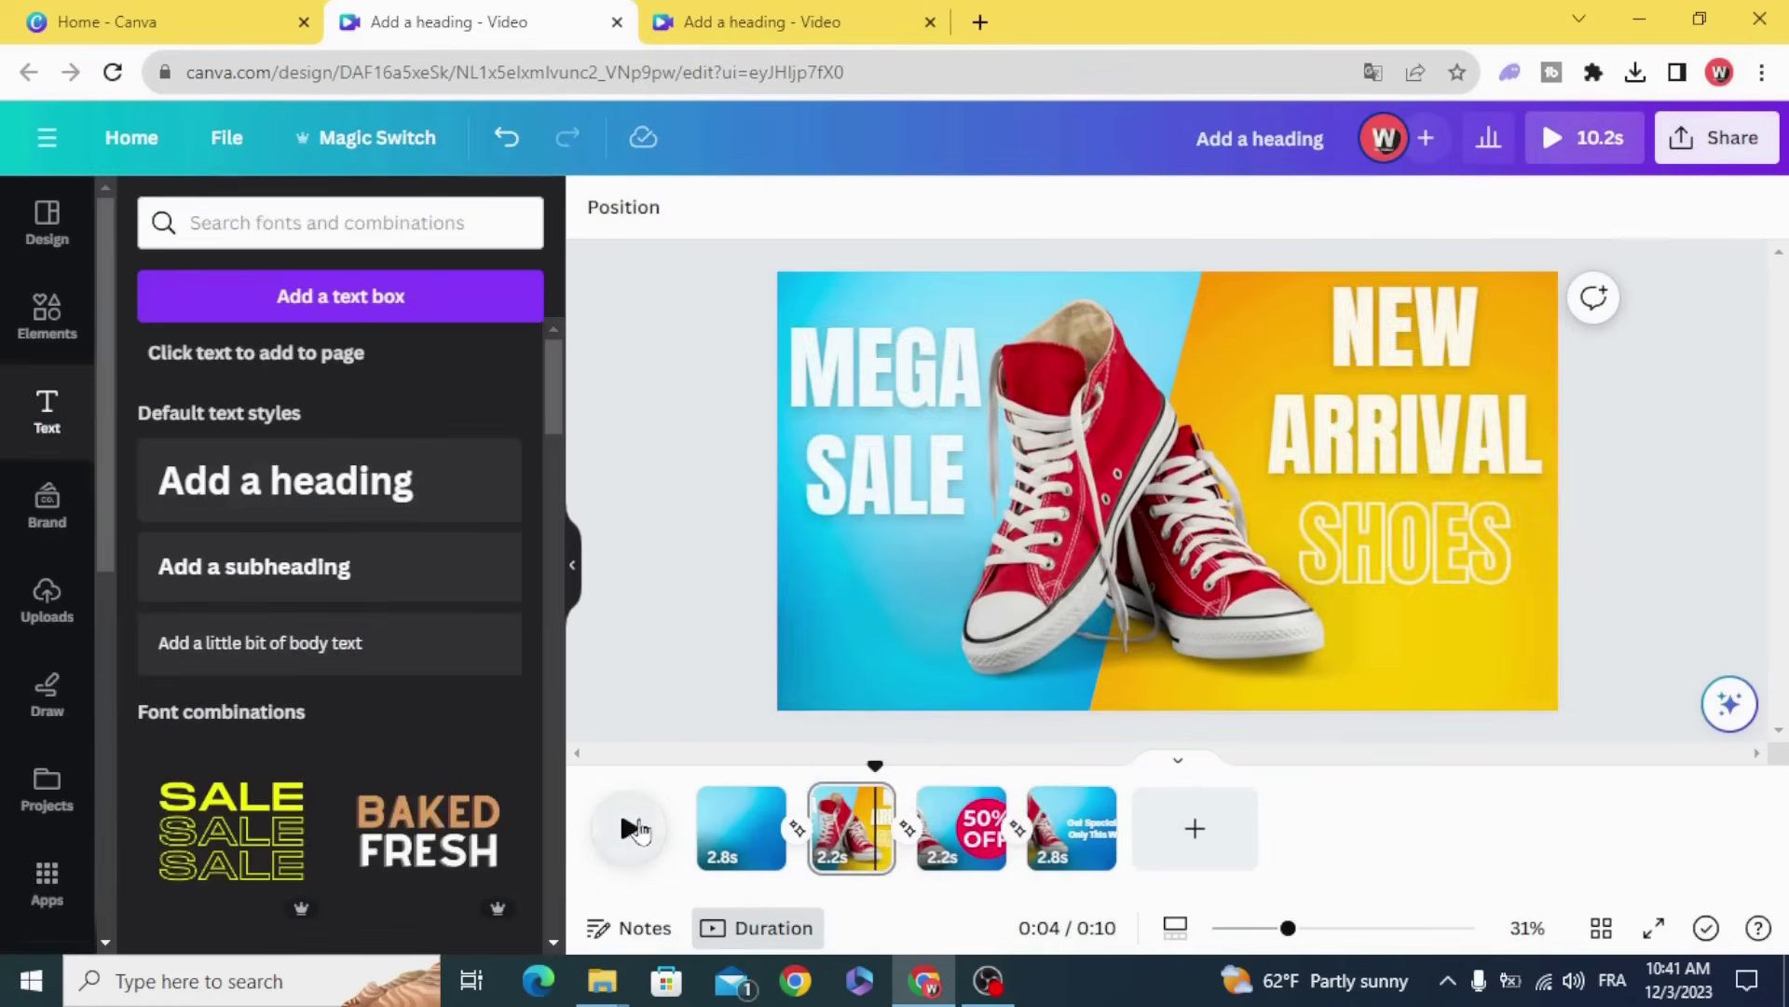
click(630, 828)
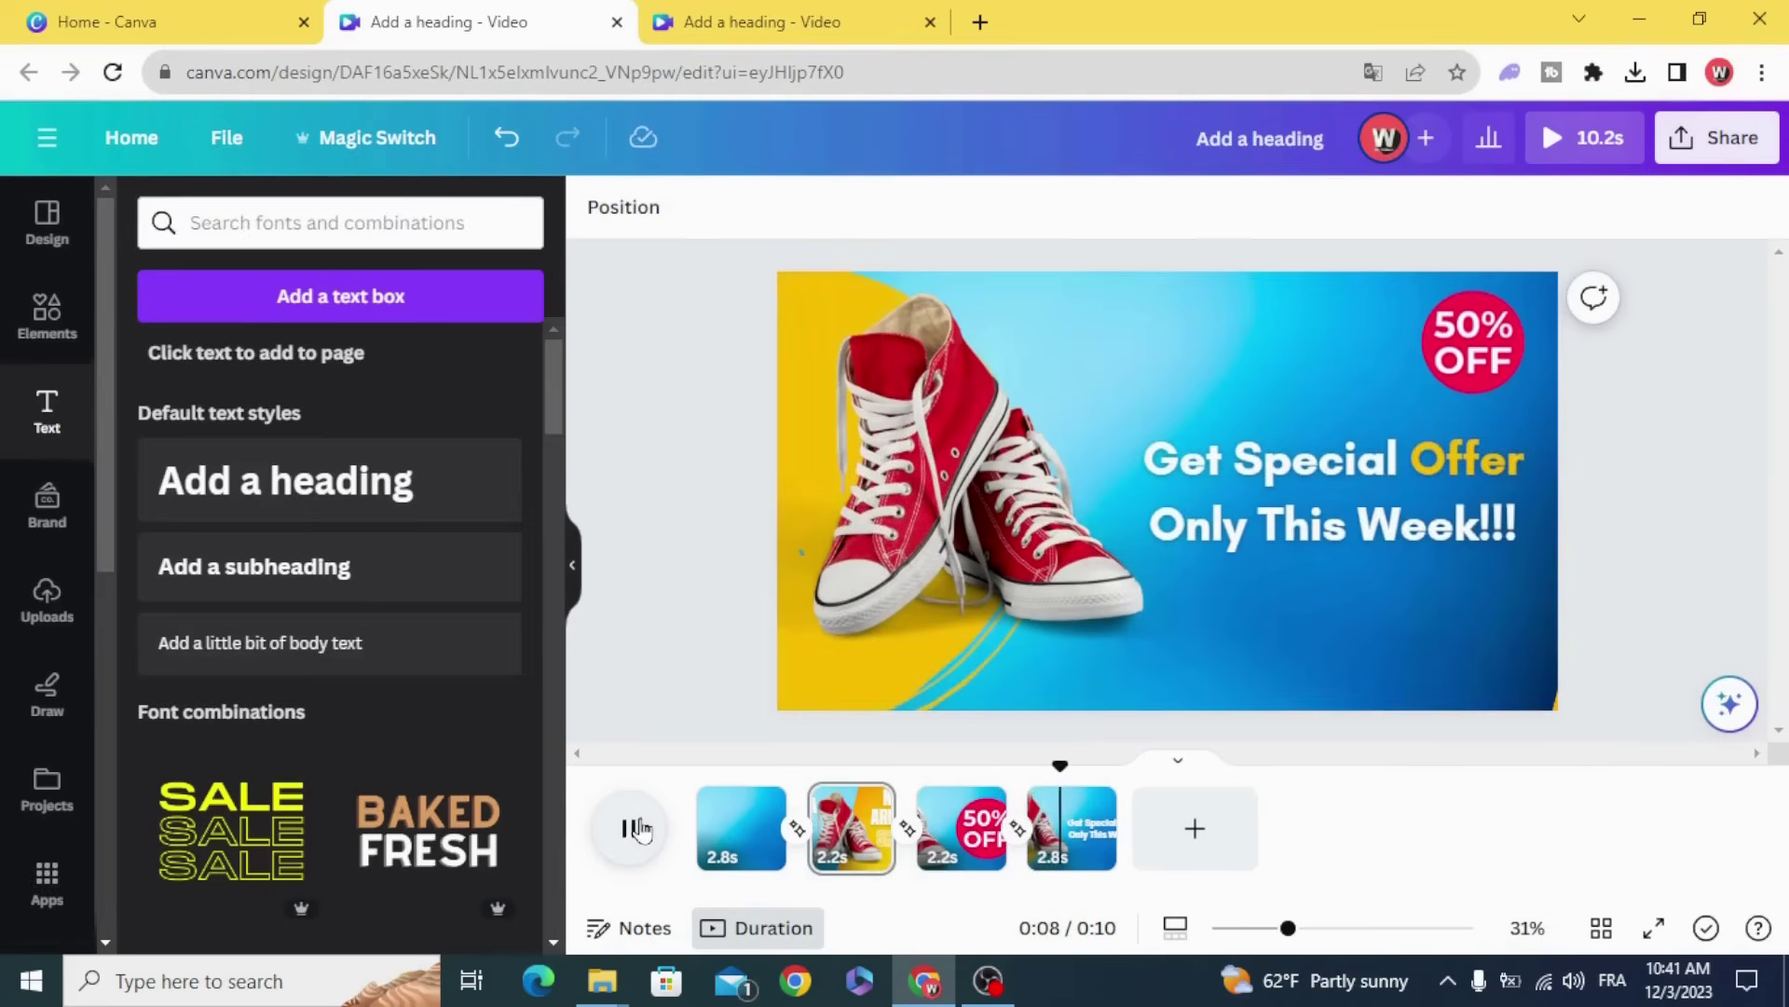
click(638, 829)
- Show the offer heading's timing and trim its start so it appears partway into the last page
click(1384, 535)
right_click(1383, 534)
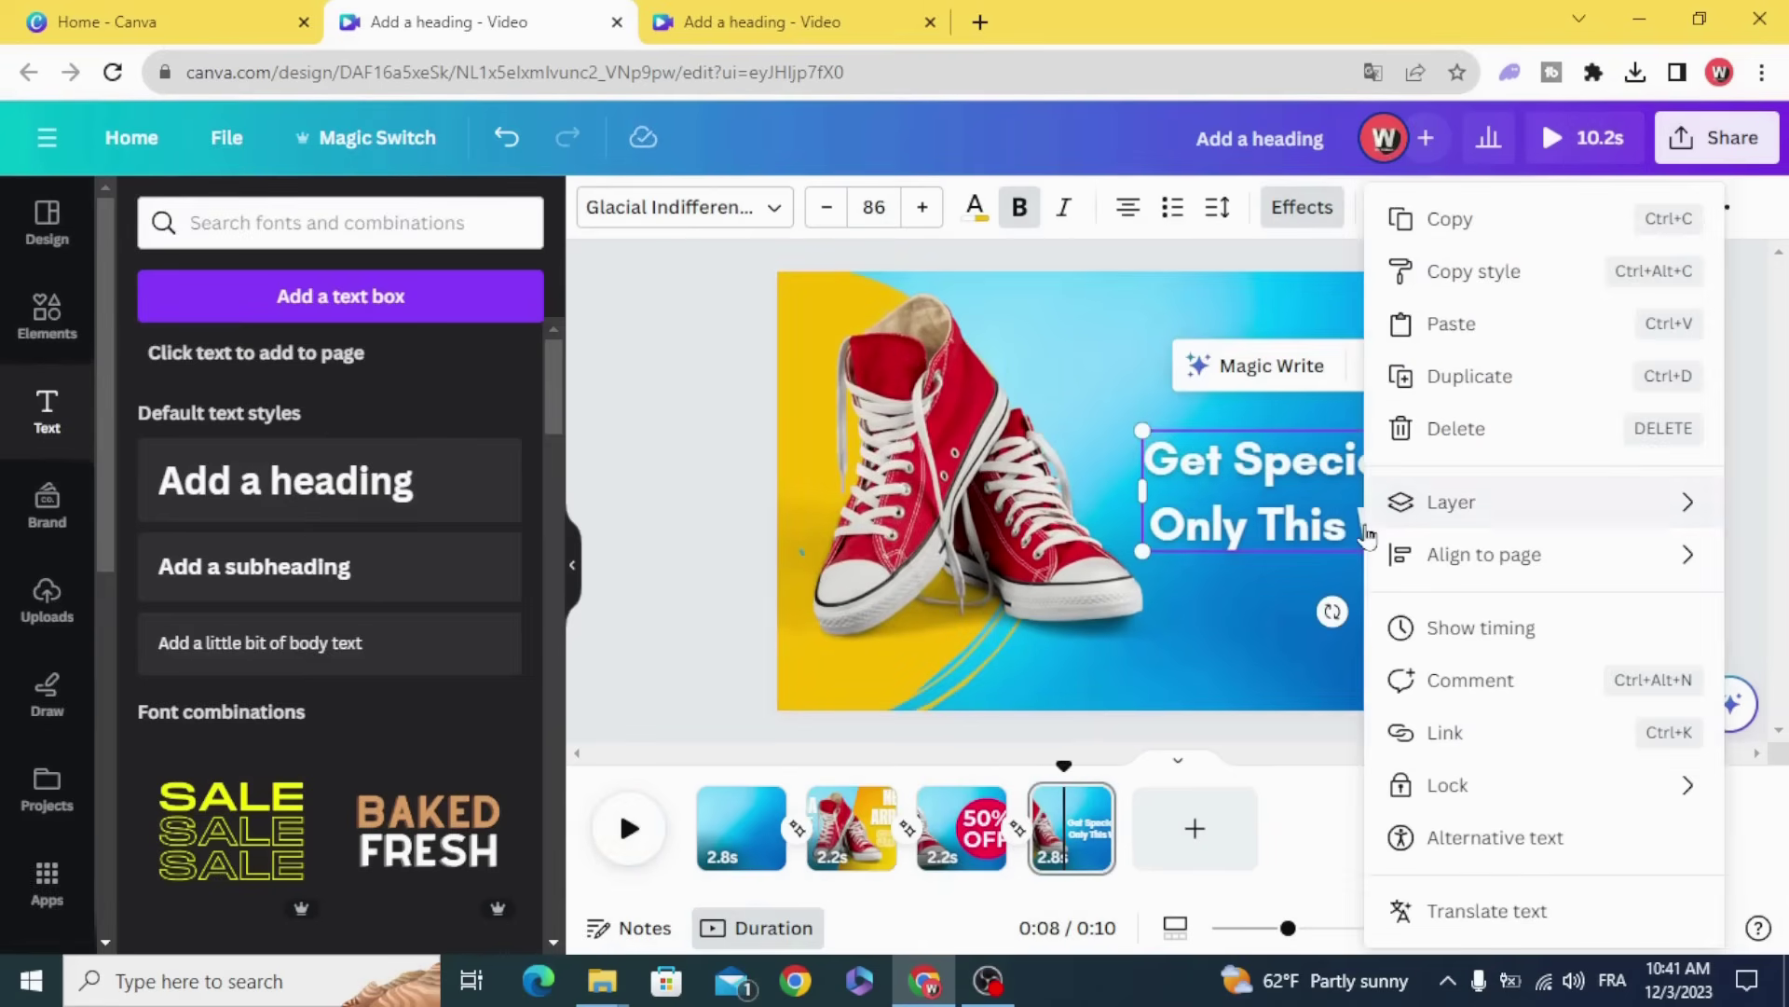
click(1442, 631)
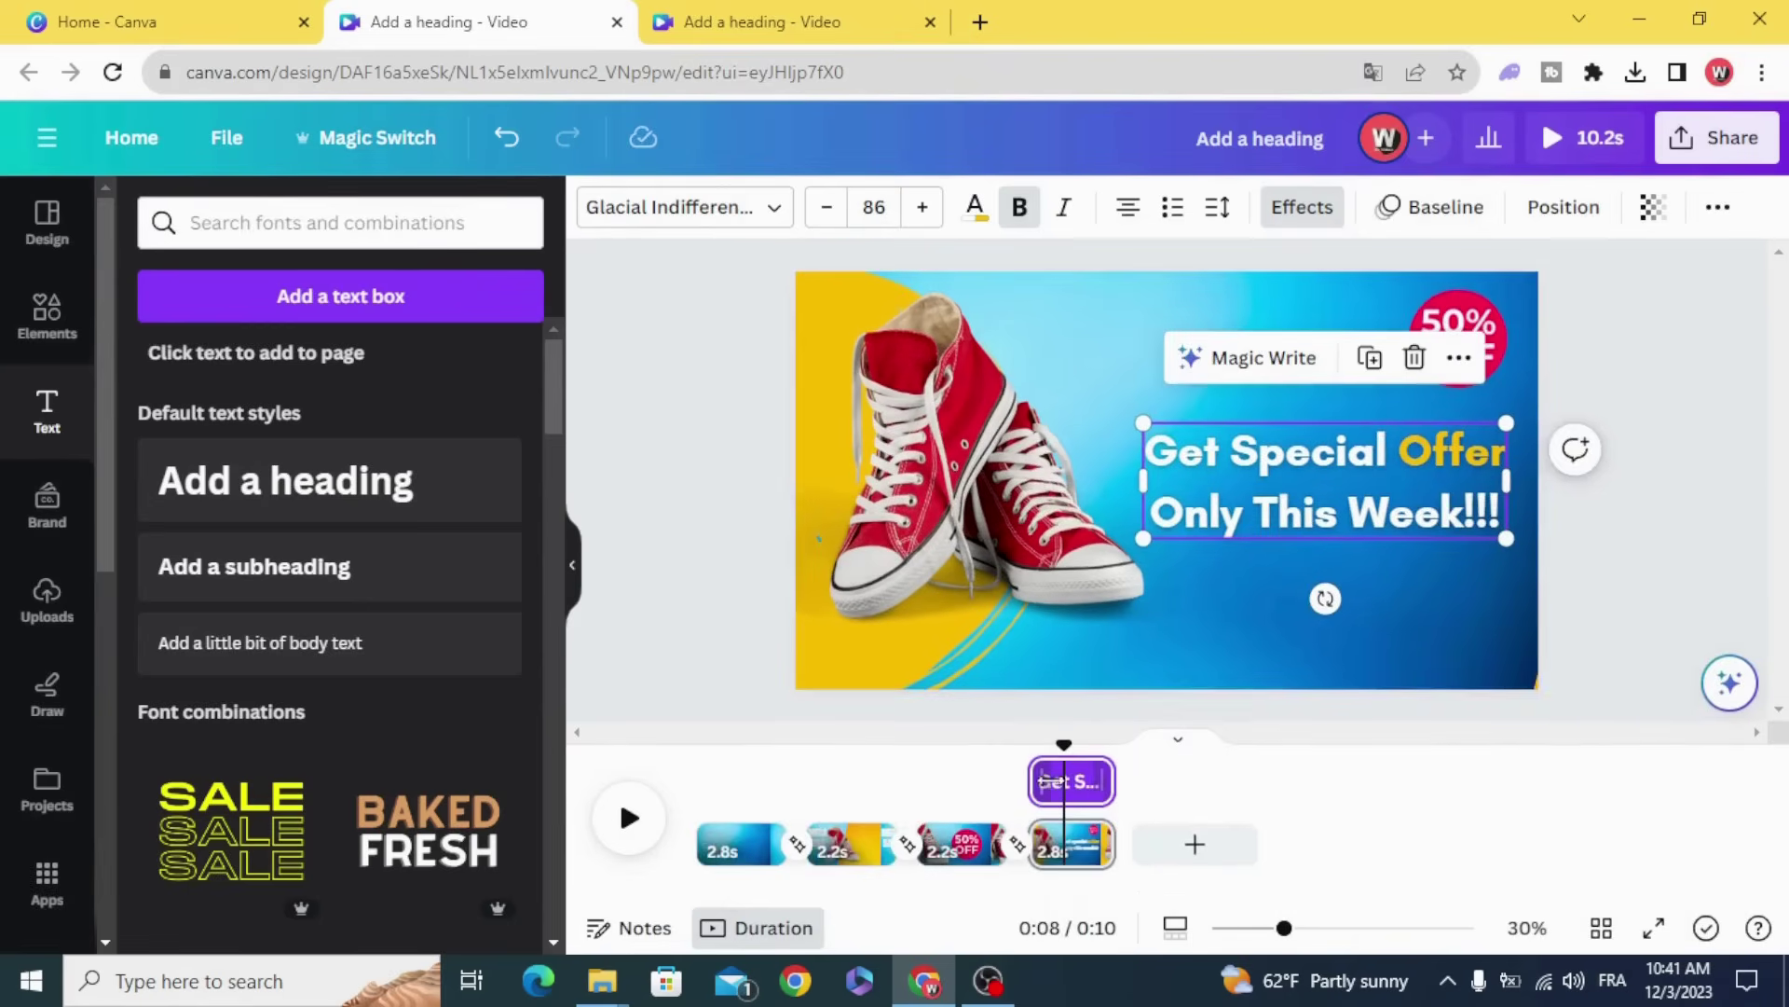
drag(1042, 781, 1069, 753)
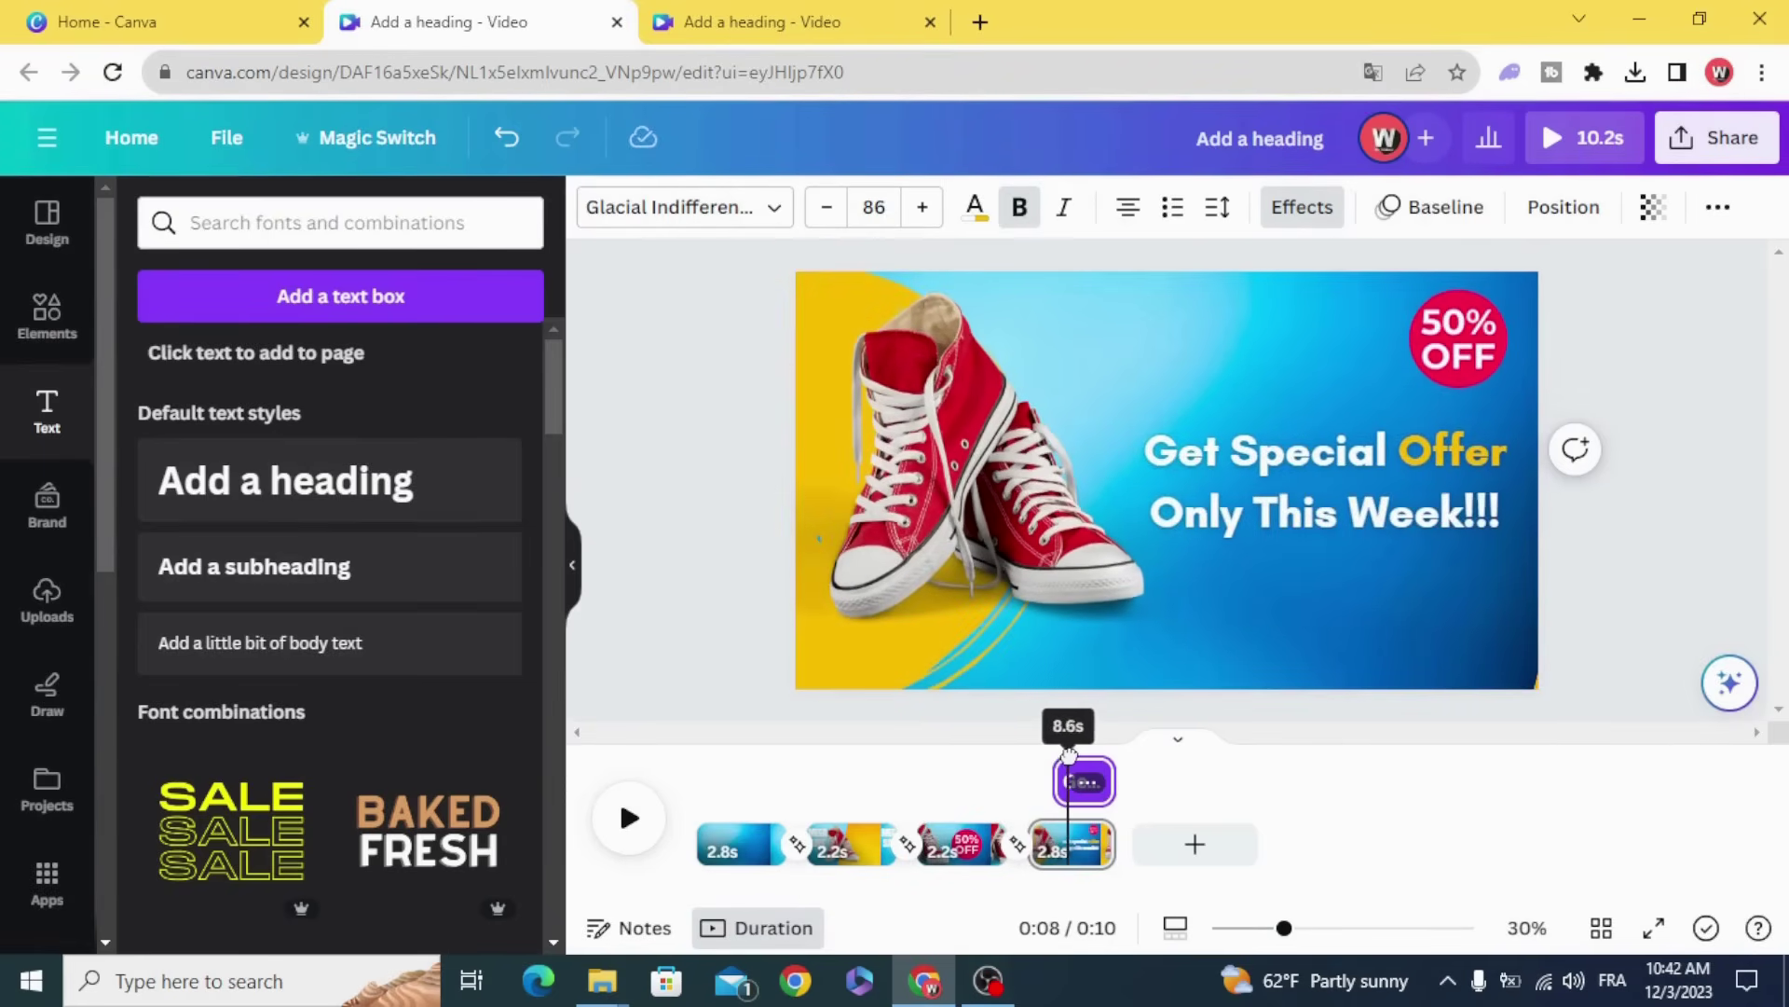
- Show the yellow circle's timing on the last page and trim its start, shortening it to about 2.6 seconds
click(837, 300)
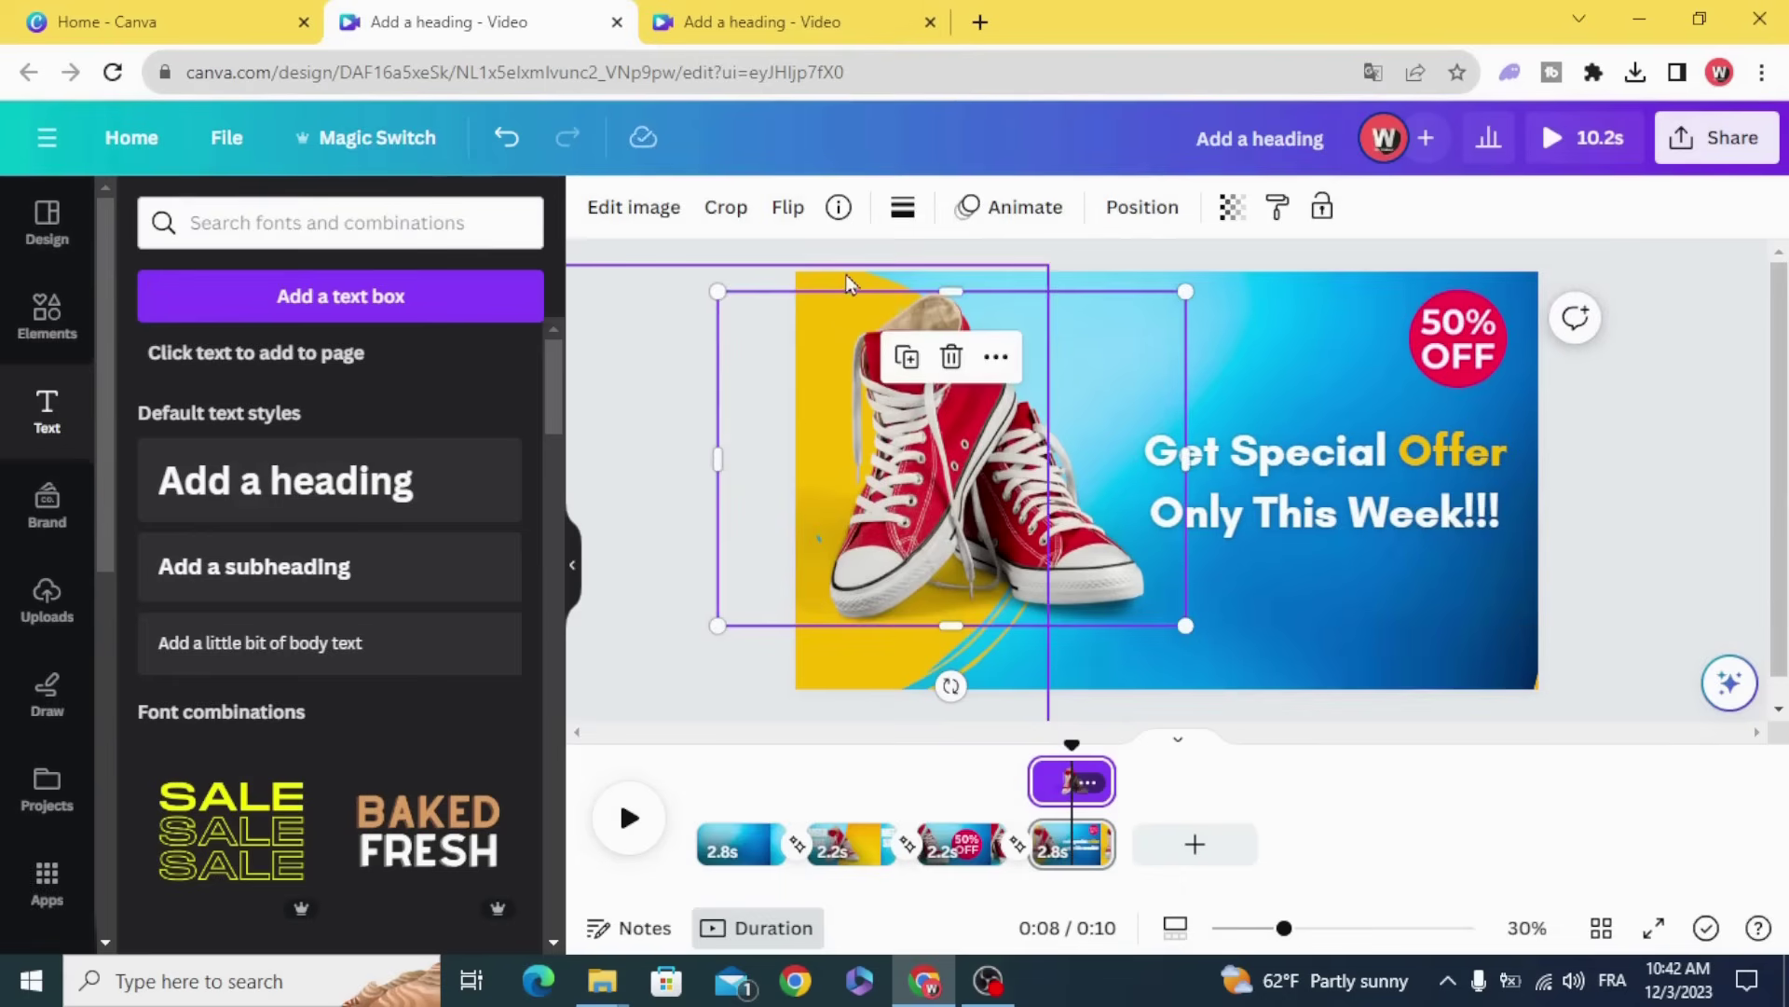
click(846, 274)
right_click(847, 274)
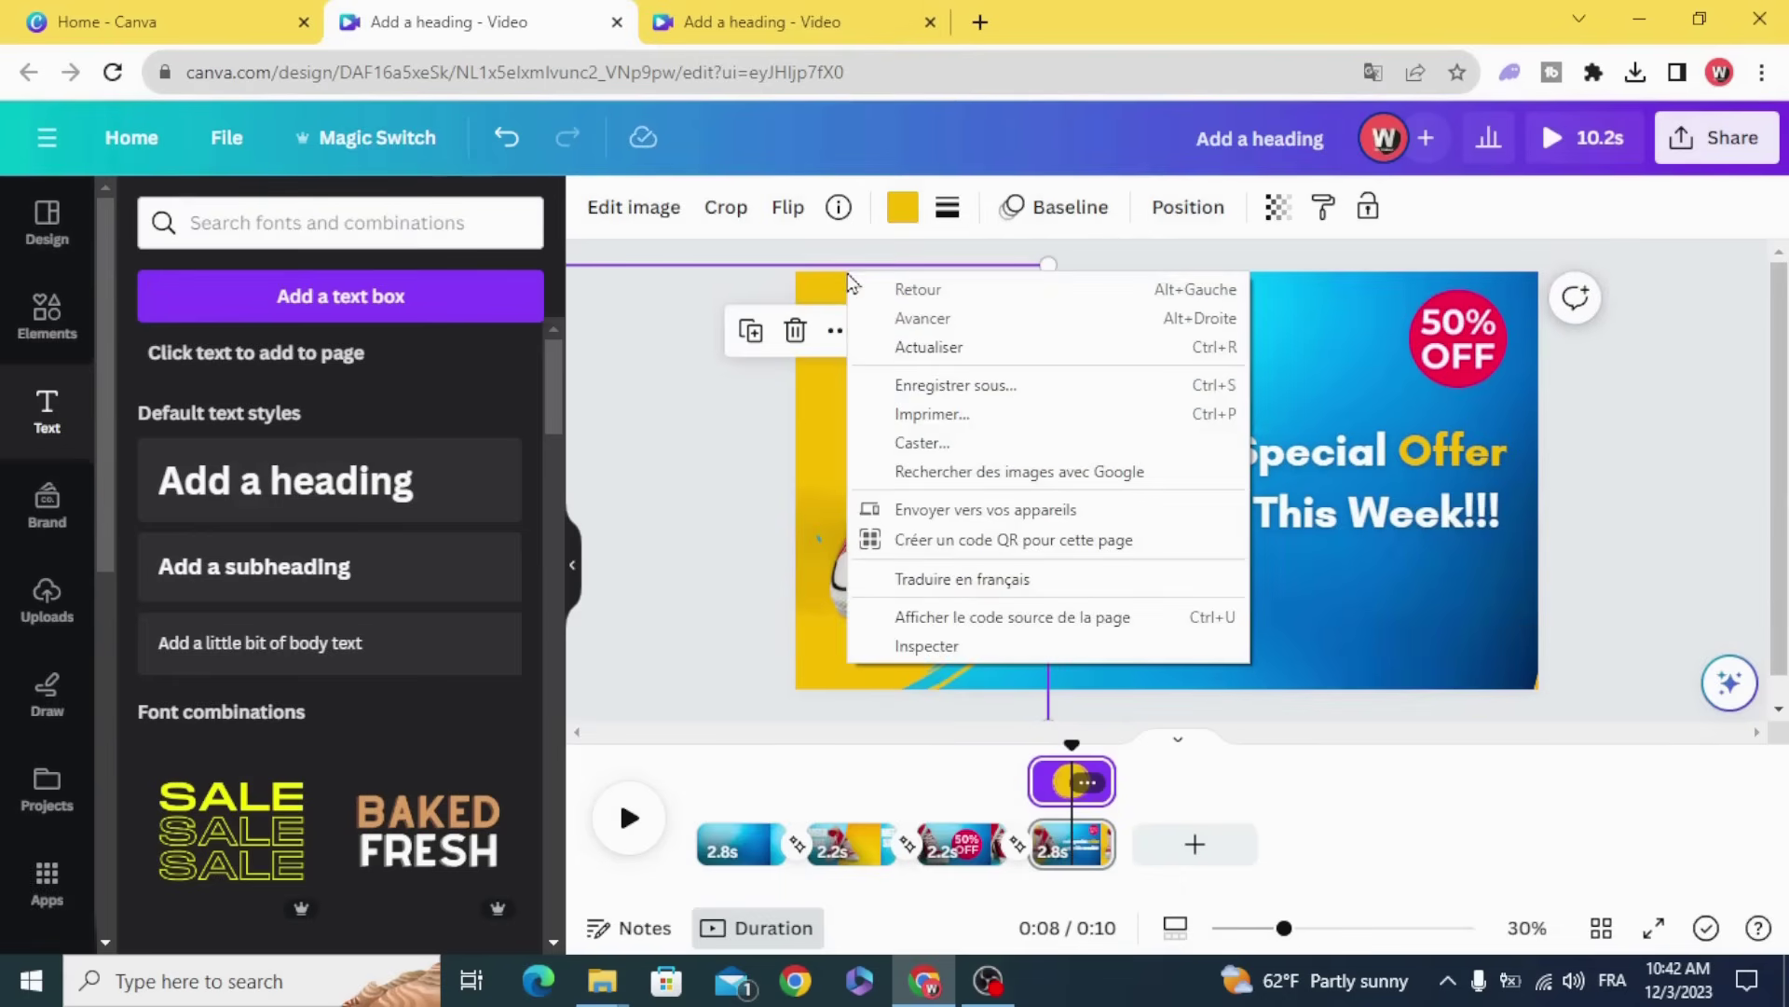
click(1253, 657)
click(1016, 674)
right_click(1016, 674)
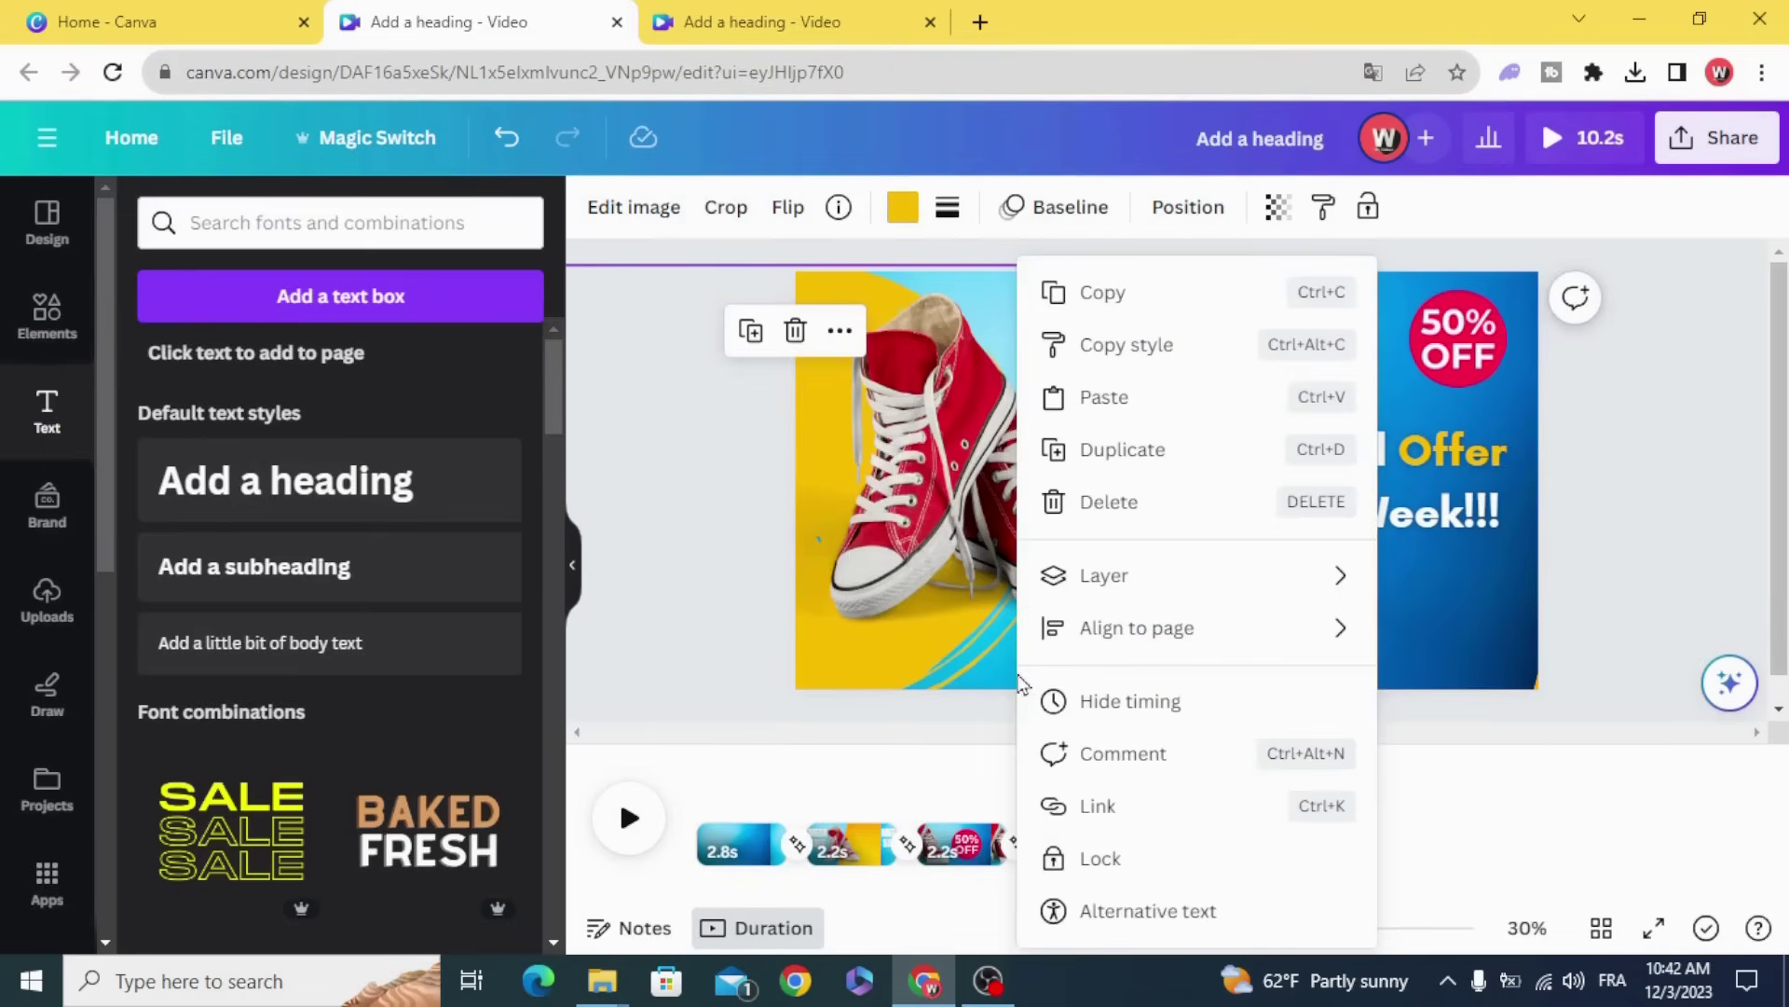
click(1131, 703)
click(980, 671)
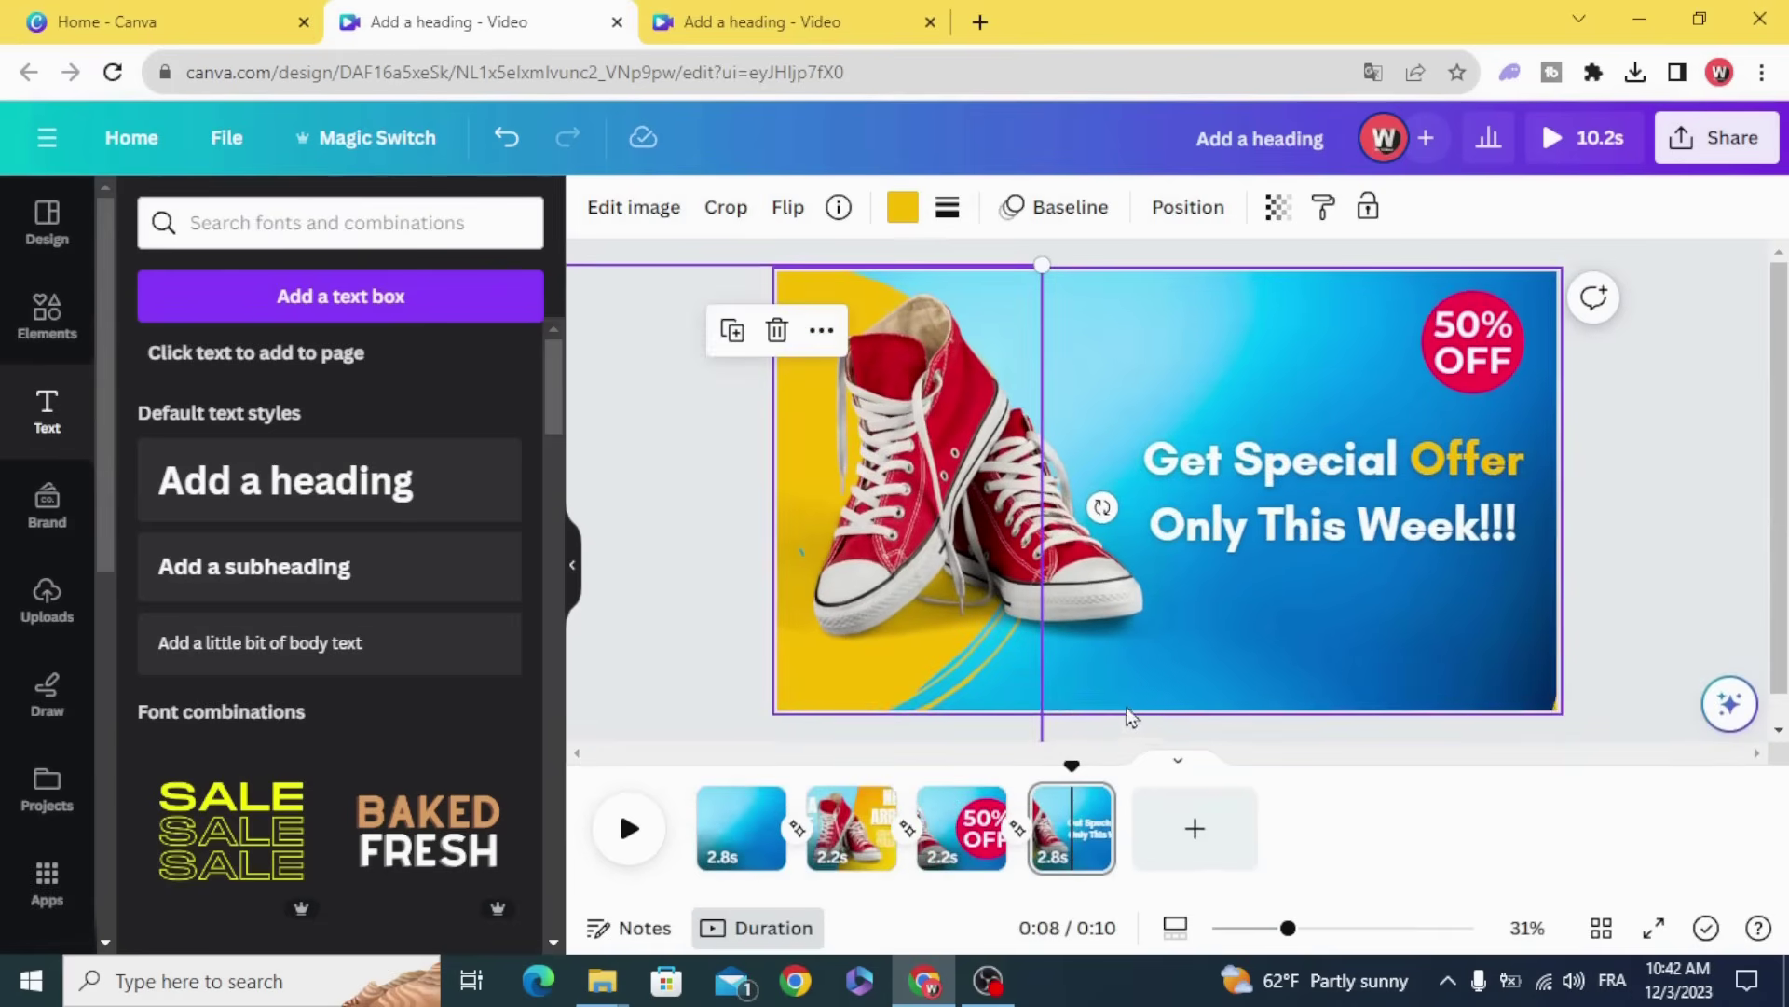
right_click(980, 671)
click(1026, 706)
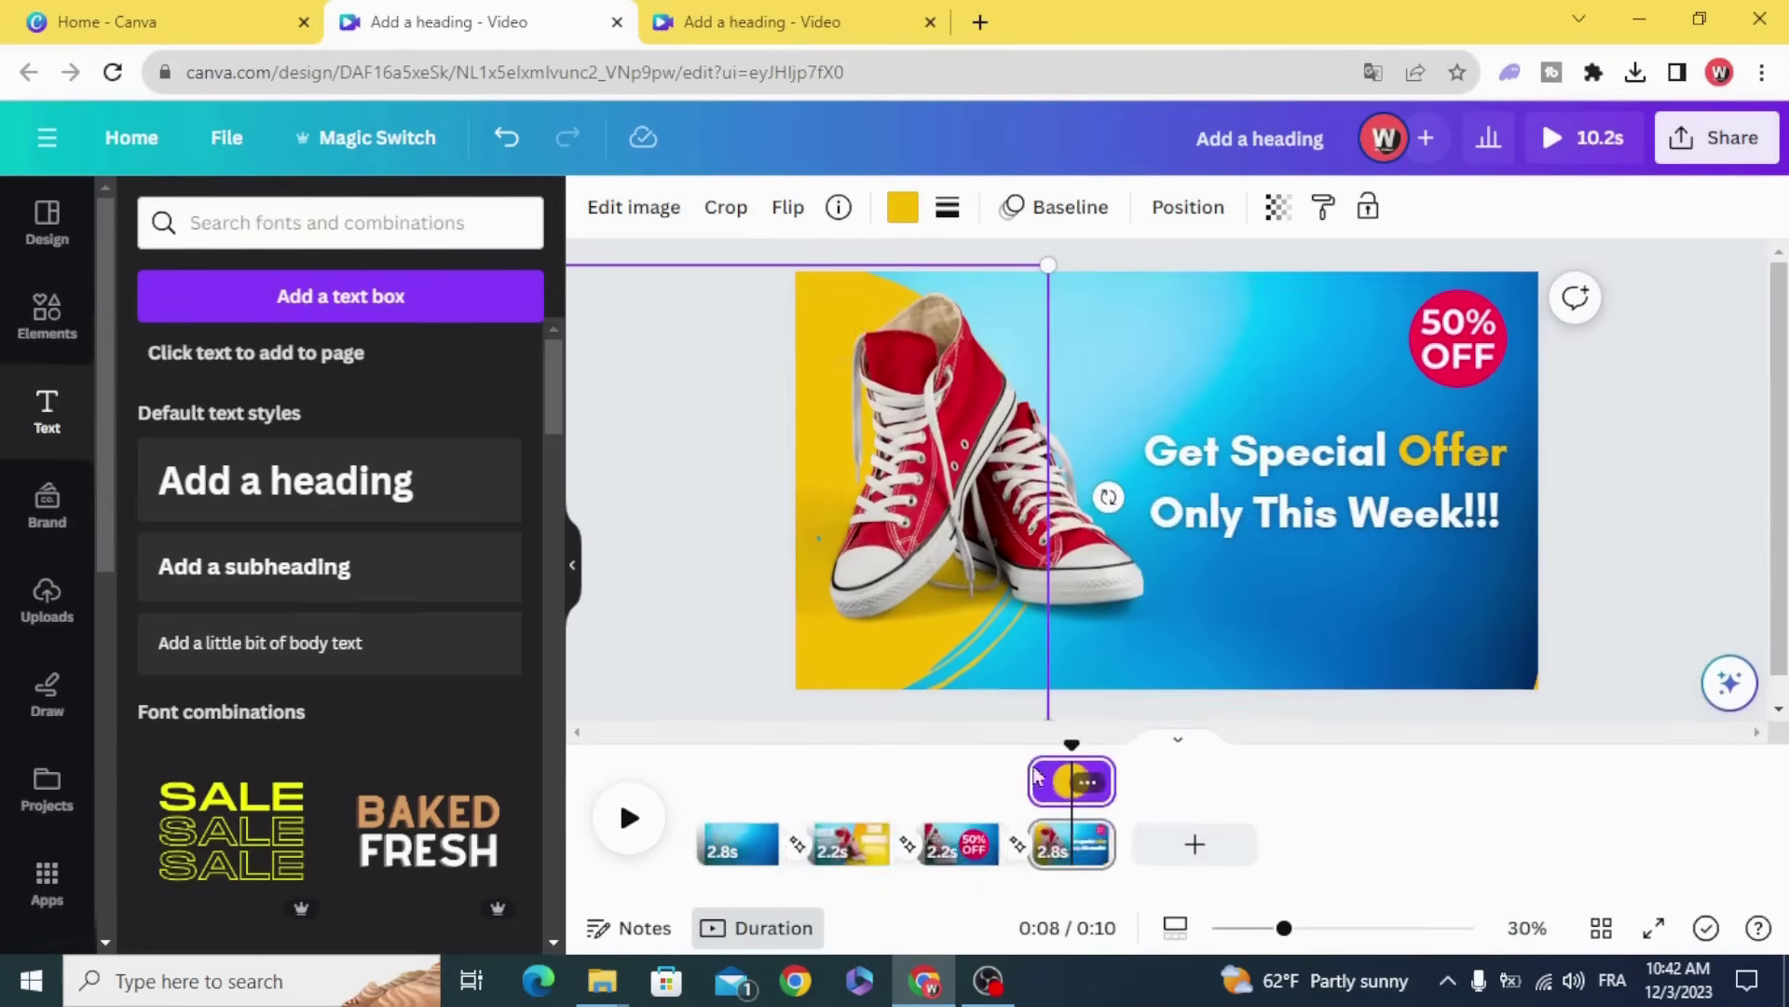
drag(1035, 779, 1065, 779)
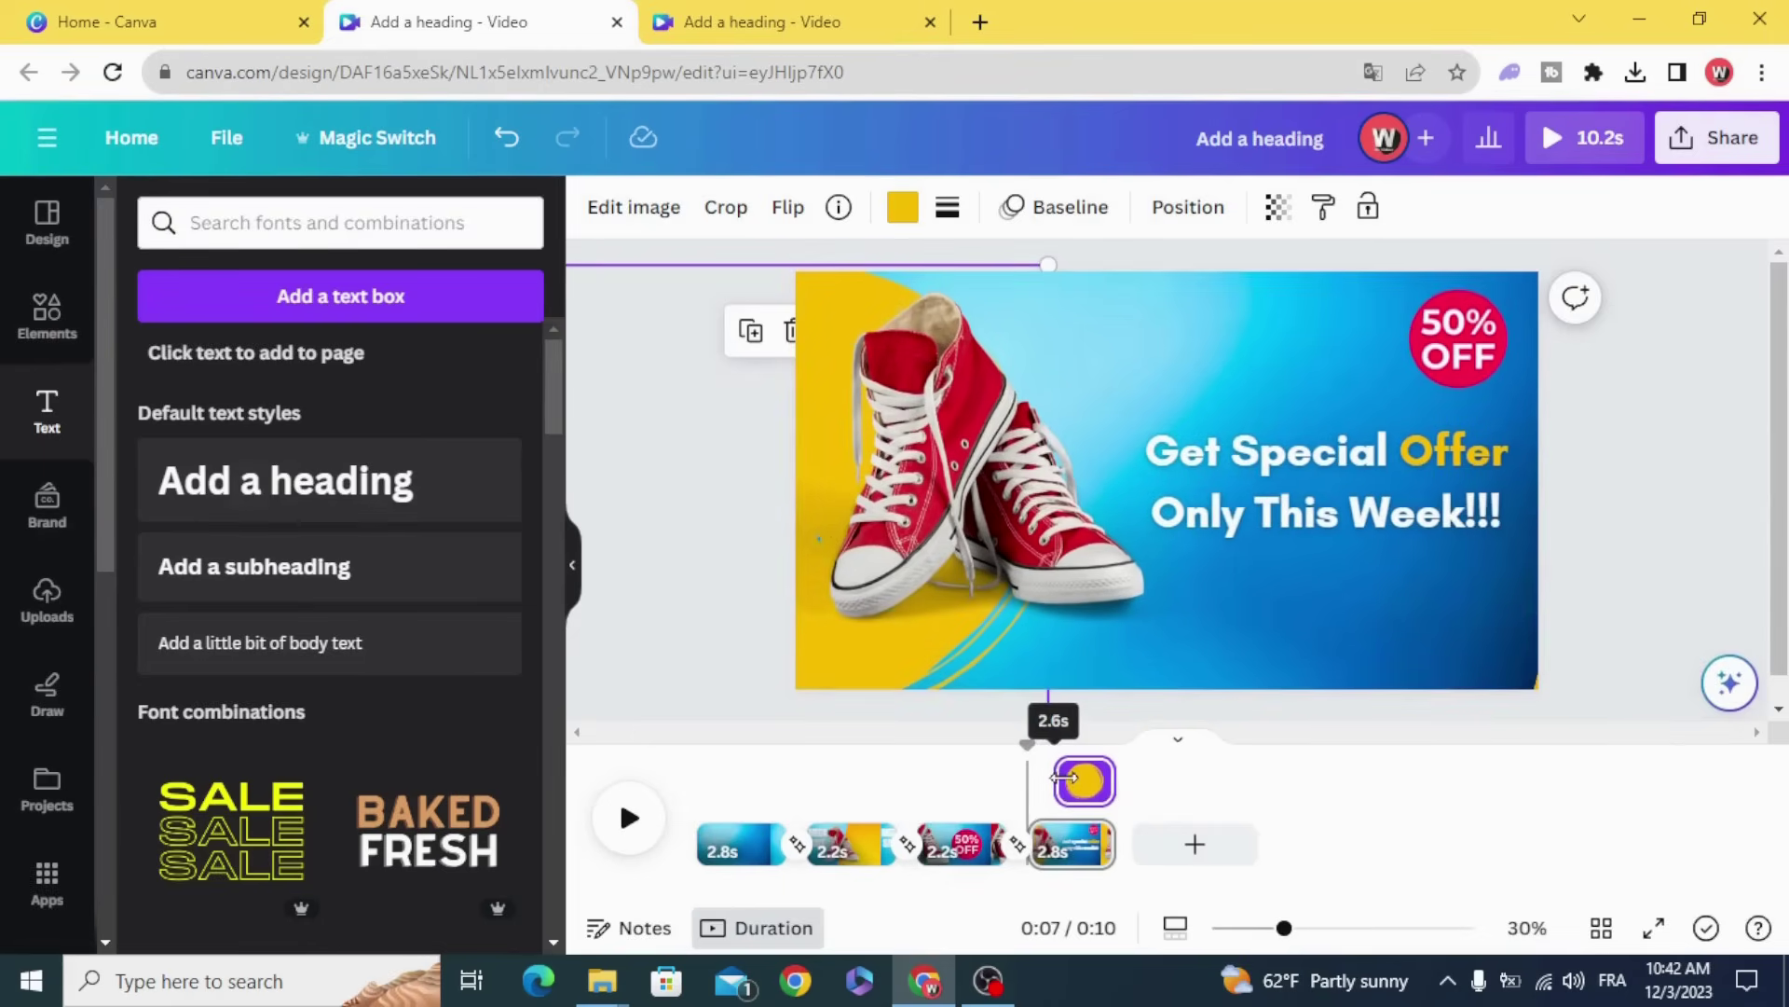
- Play the video from the 50% OFF page to check the transition and element timing on the last page
drag(1068, 776, 984, 772)
click(631, 821)
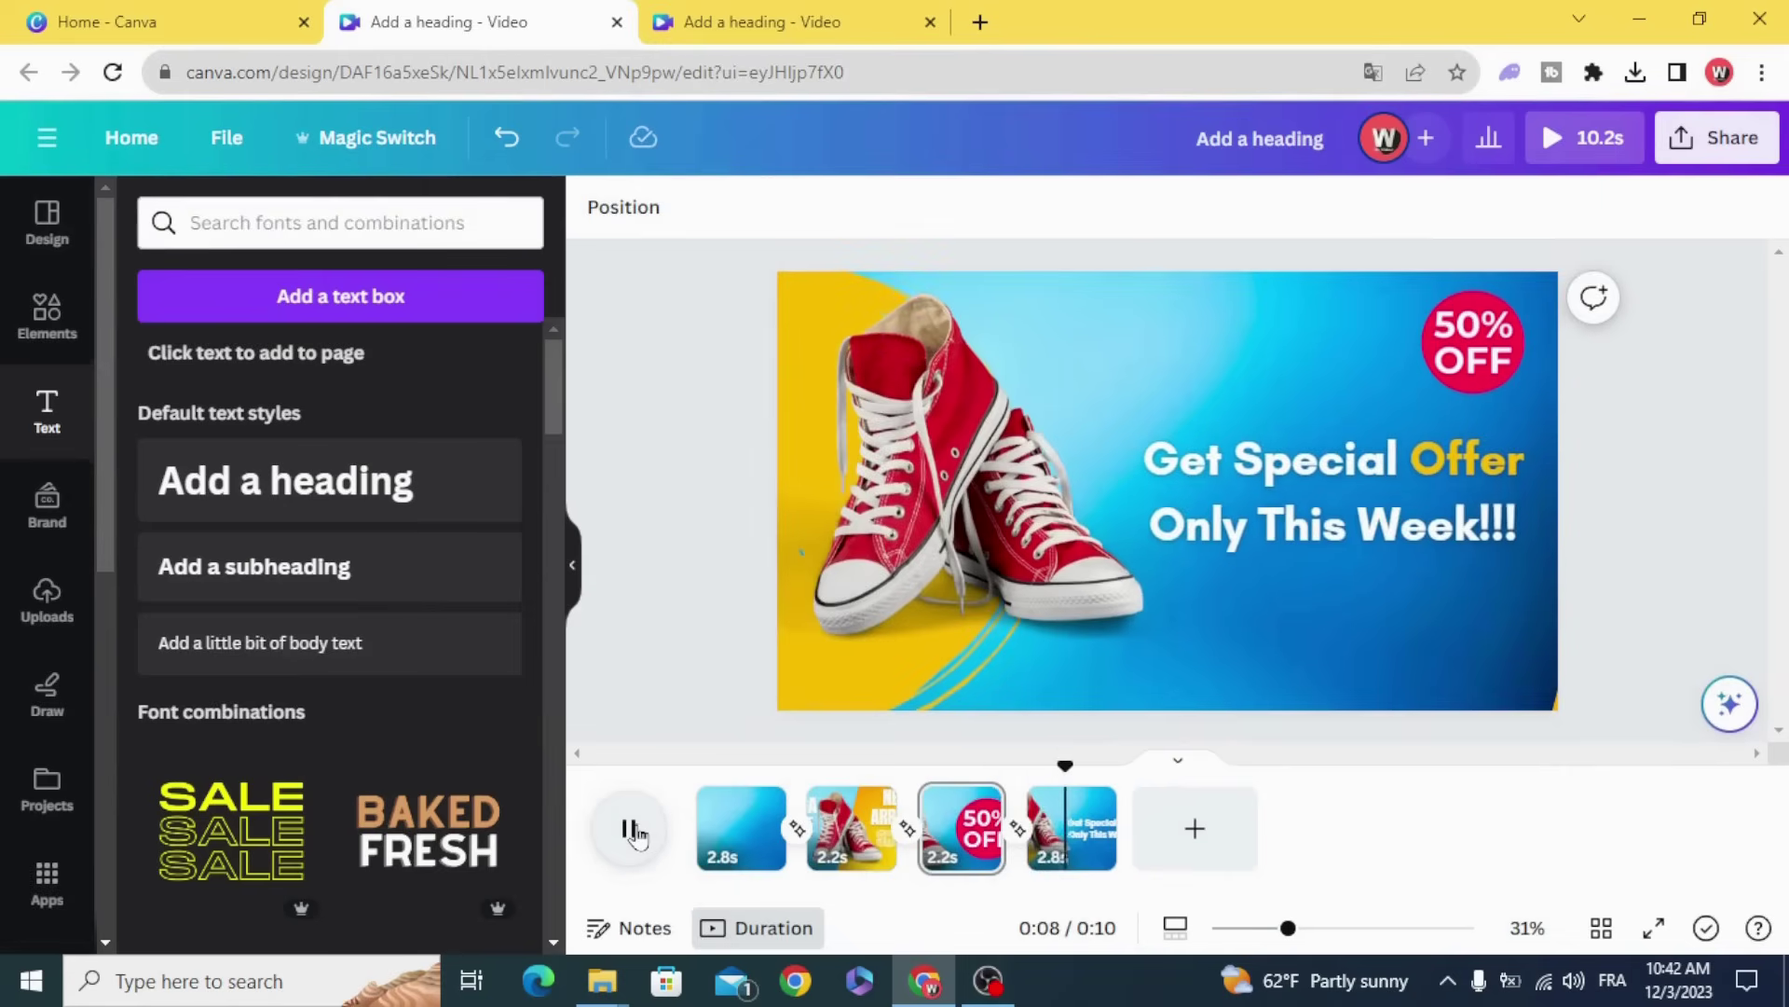
click(630, 827)
click(632, 827)
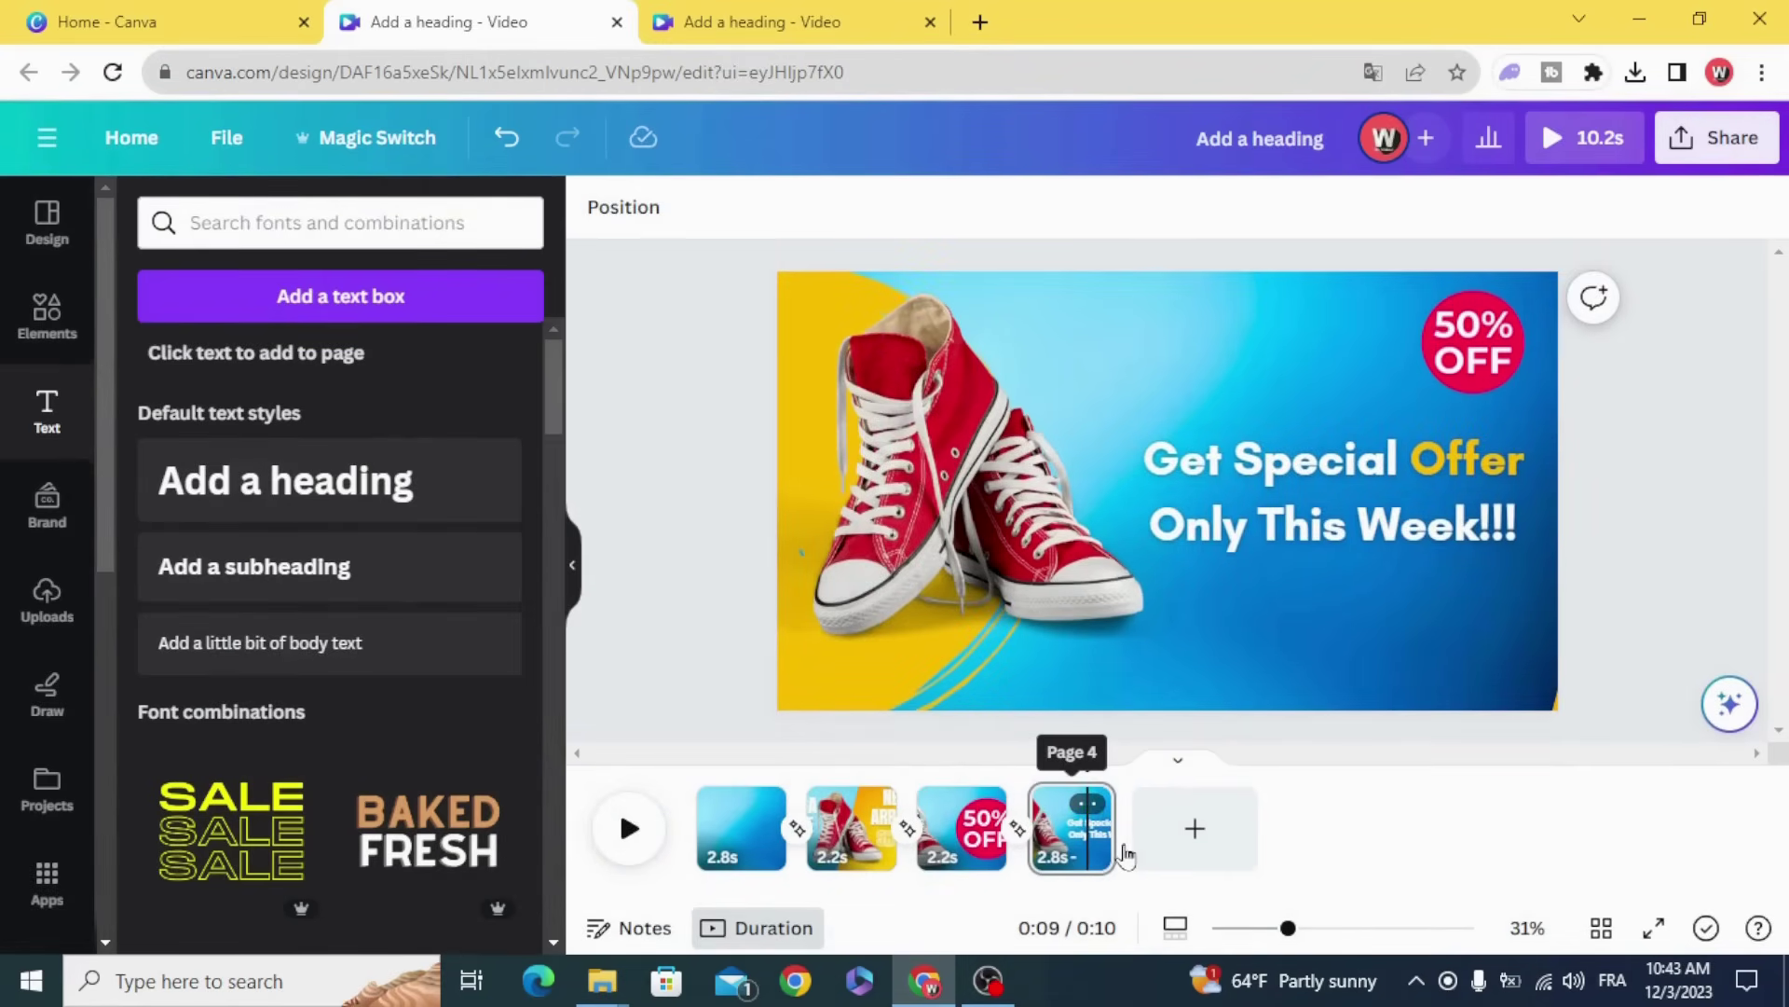
- Lengthen the last page to 3.5 seconds and duplicate it
drag(1115, 827, 1139, 824)
click(1109, 806)
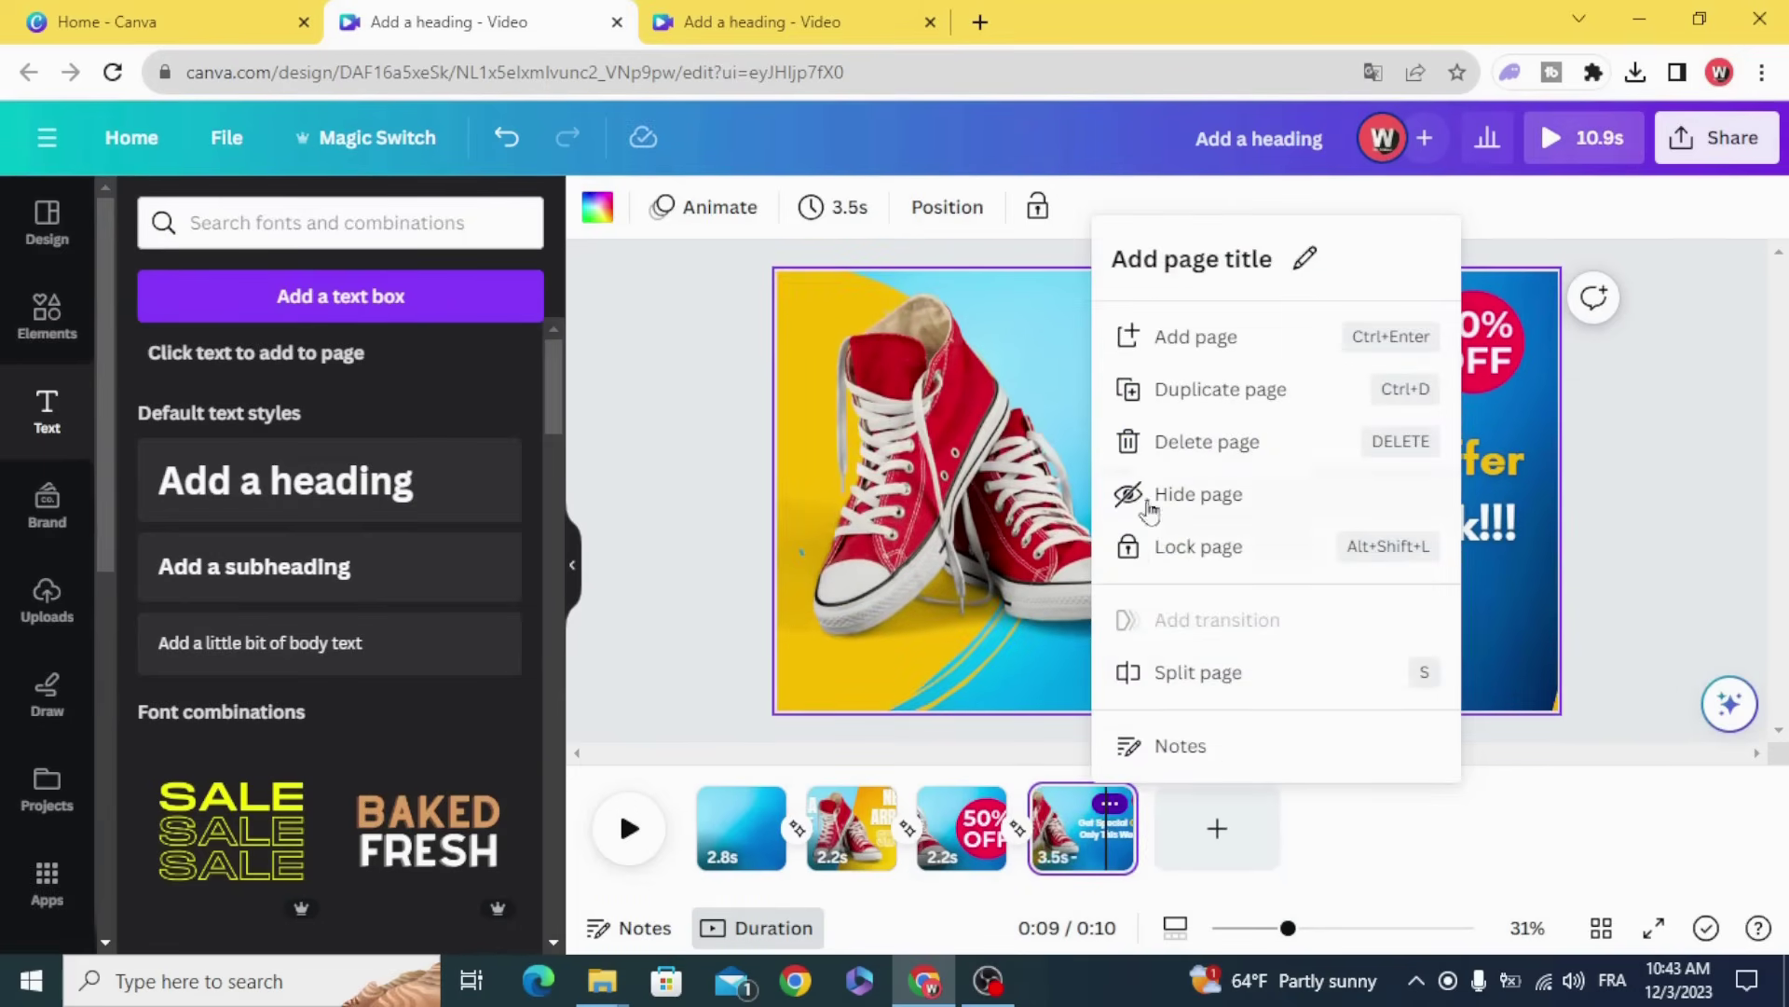
click(1189, 398)
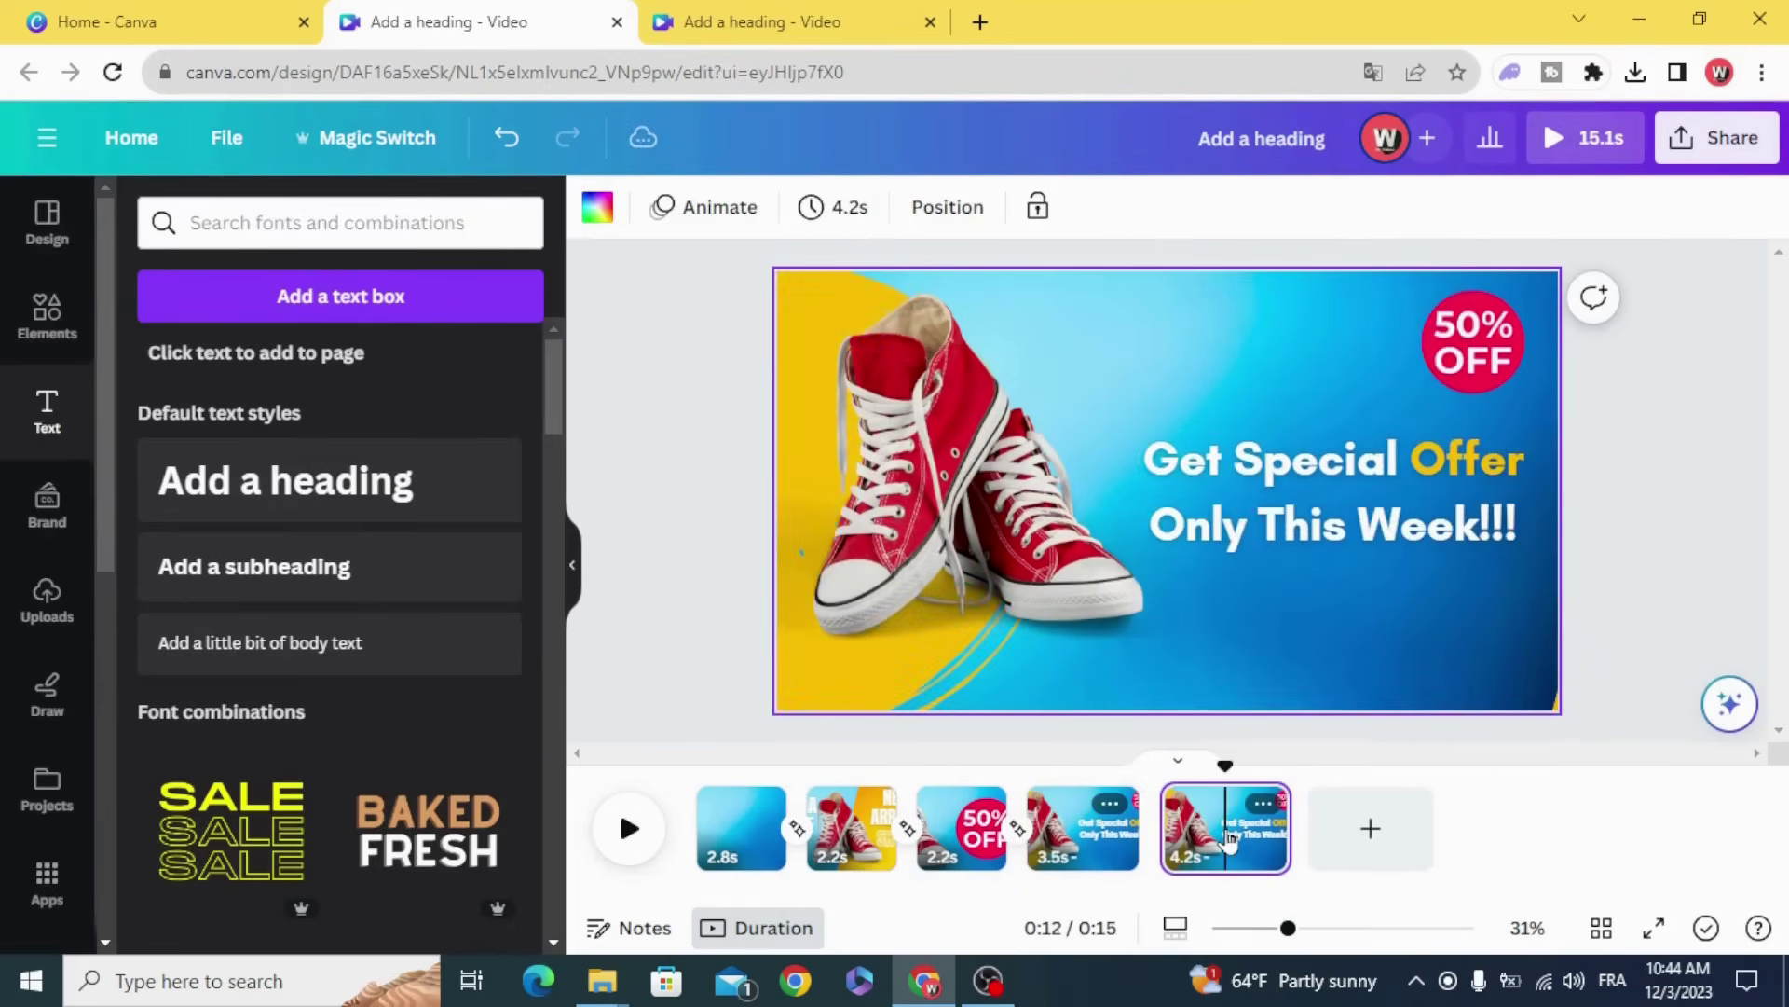
- On the duplicated page, scale the offer heading to size 42.9 at the right edge and move the 50% OFF badge just above it
click(1292, 528)
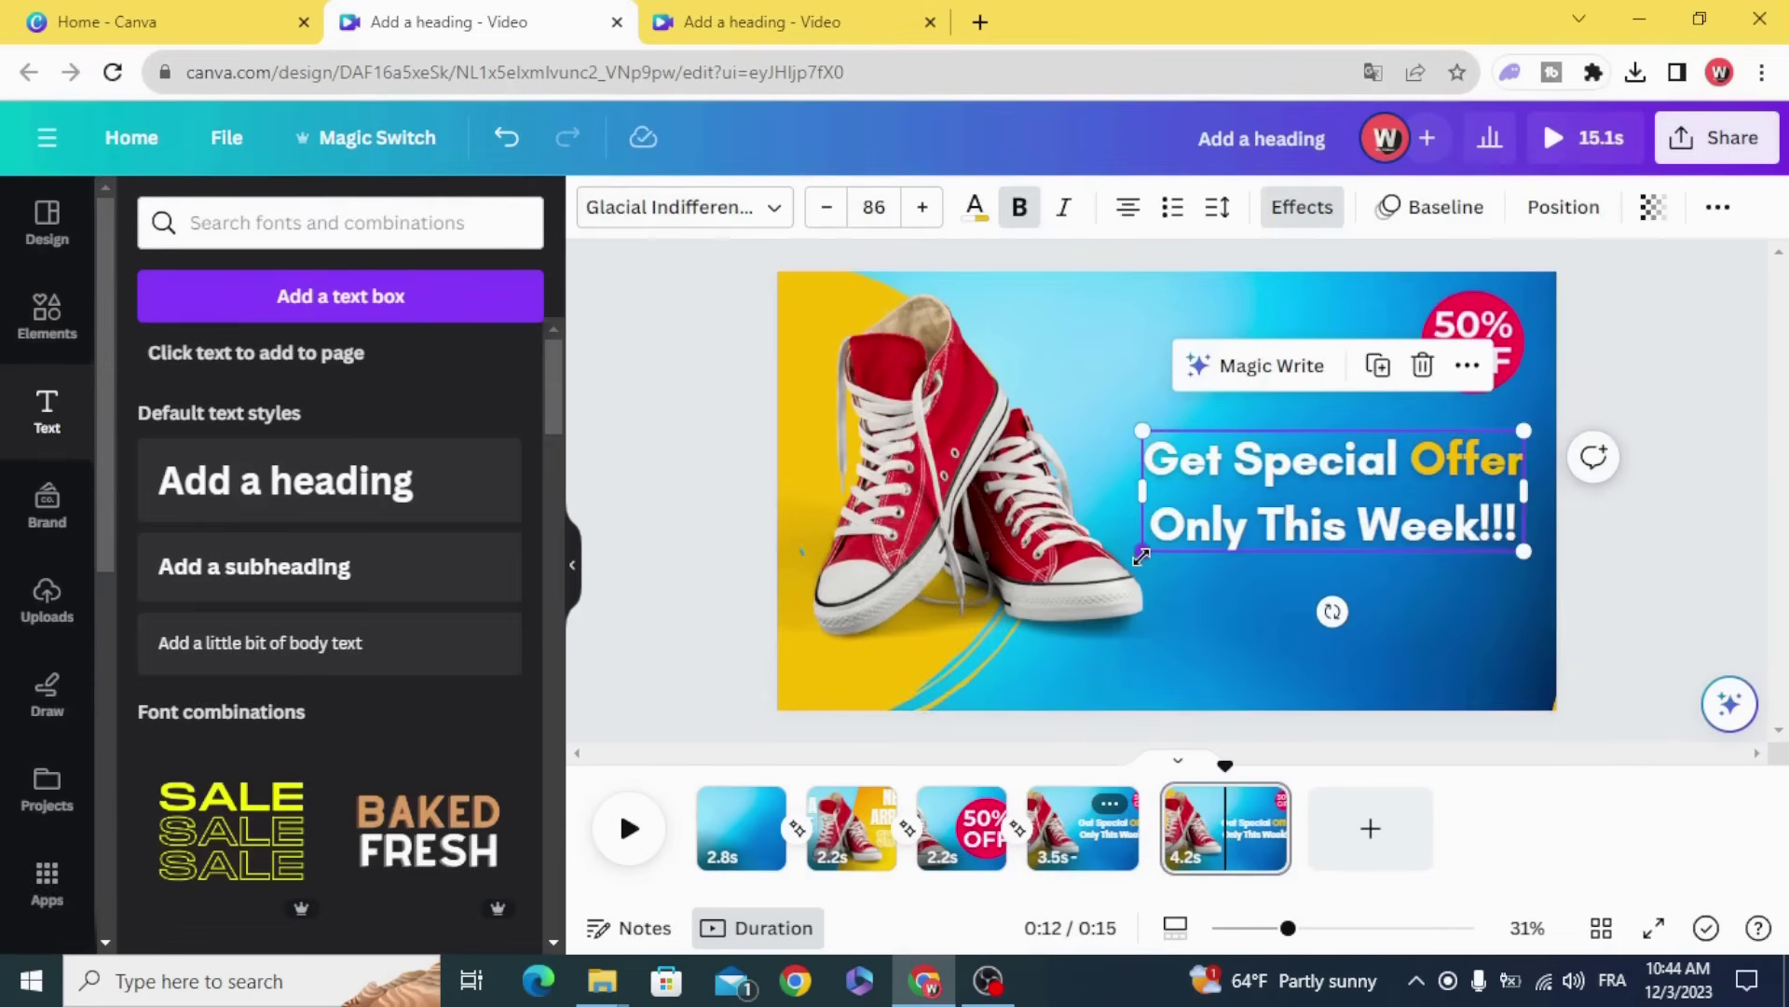
drag(1142, 555, 1431, 538)
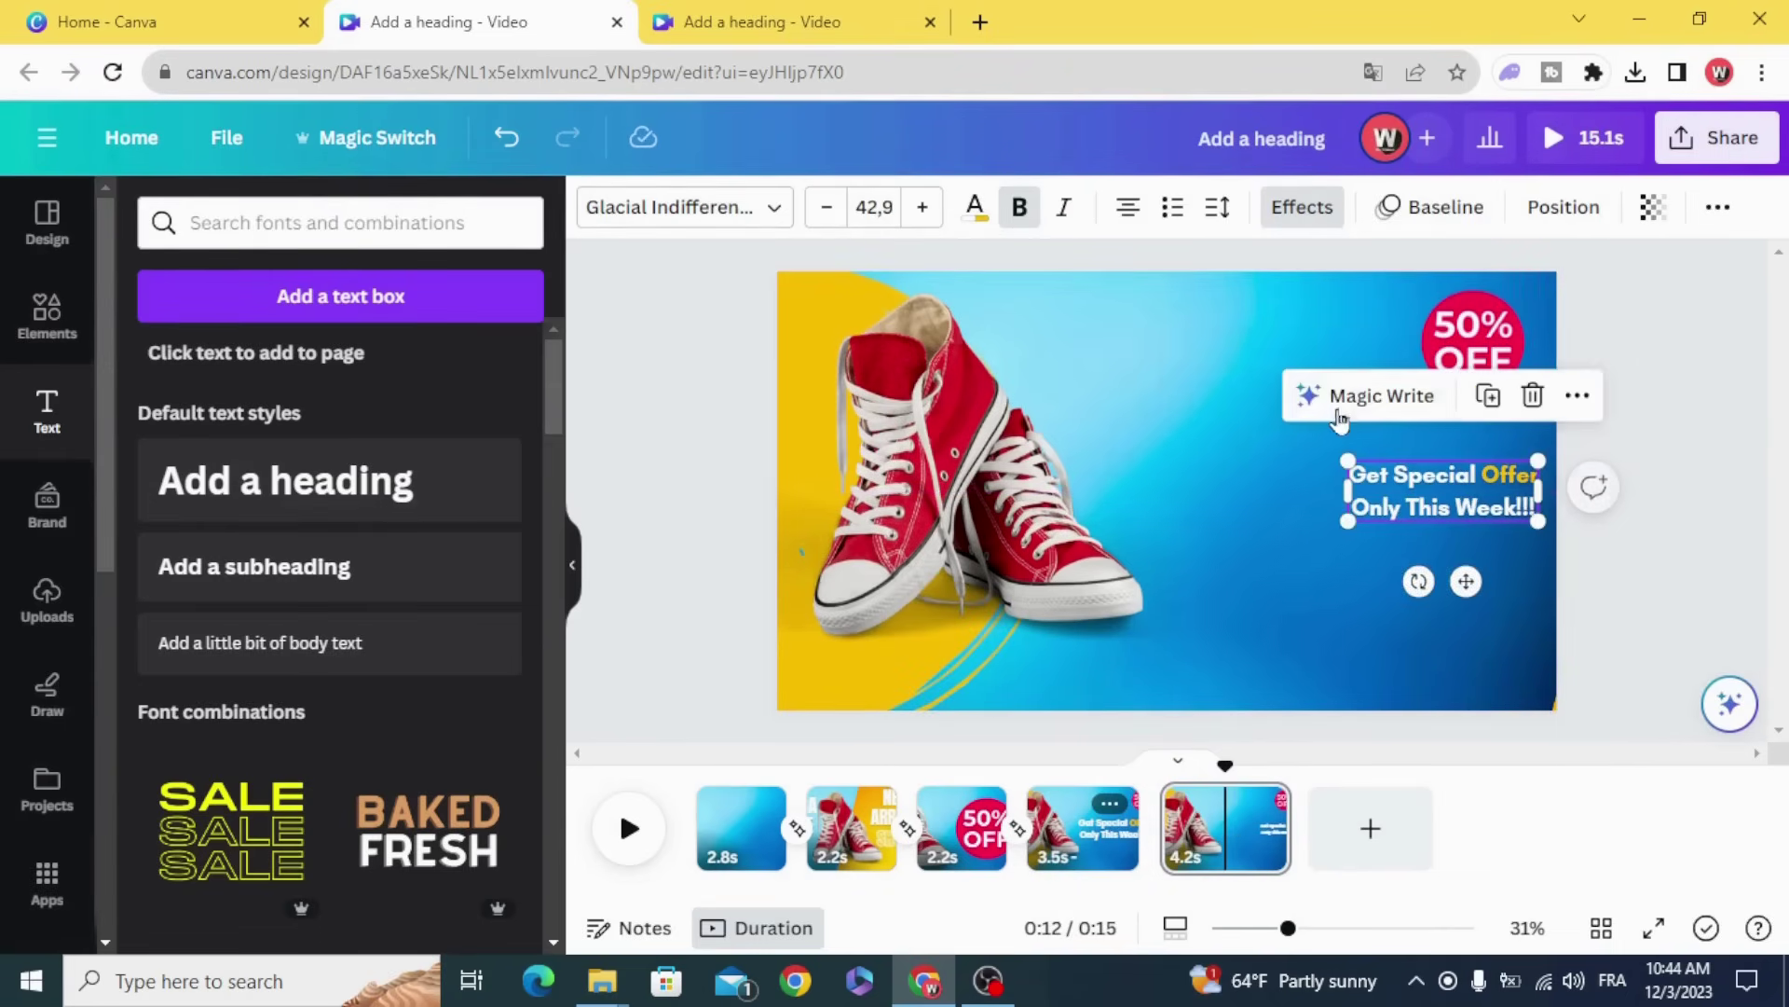
click(1239, 336)
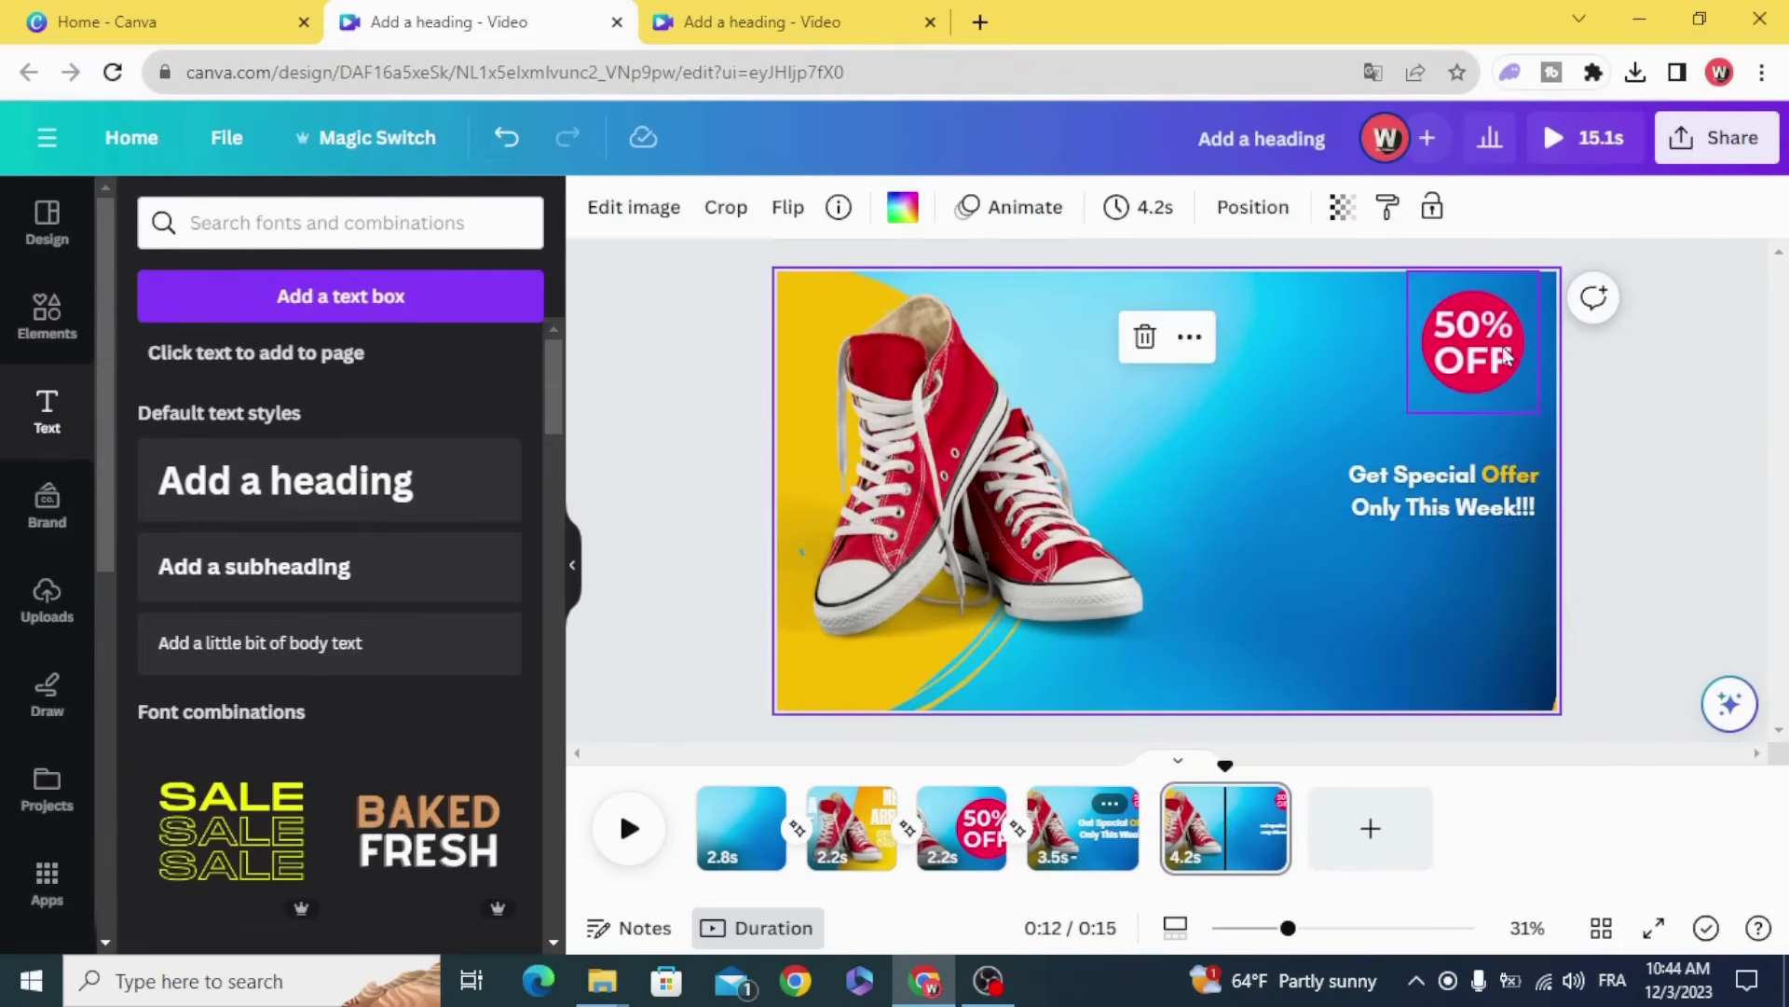
click(1467, 385)
- Shrink the red sneakers and place them below the offer heading, then nudge the 50% OFF badge into line above it
click(929, 502)
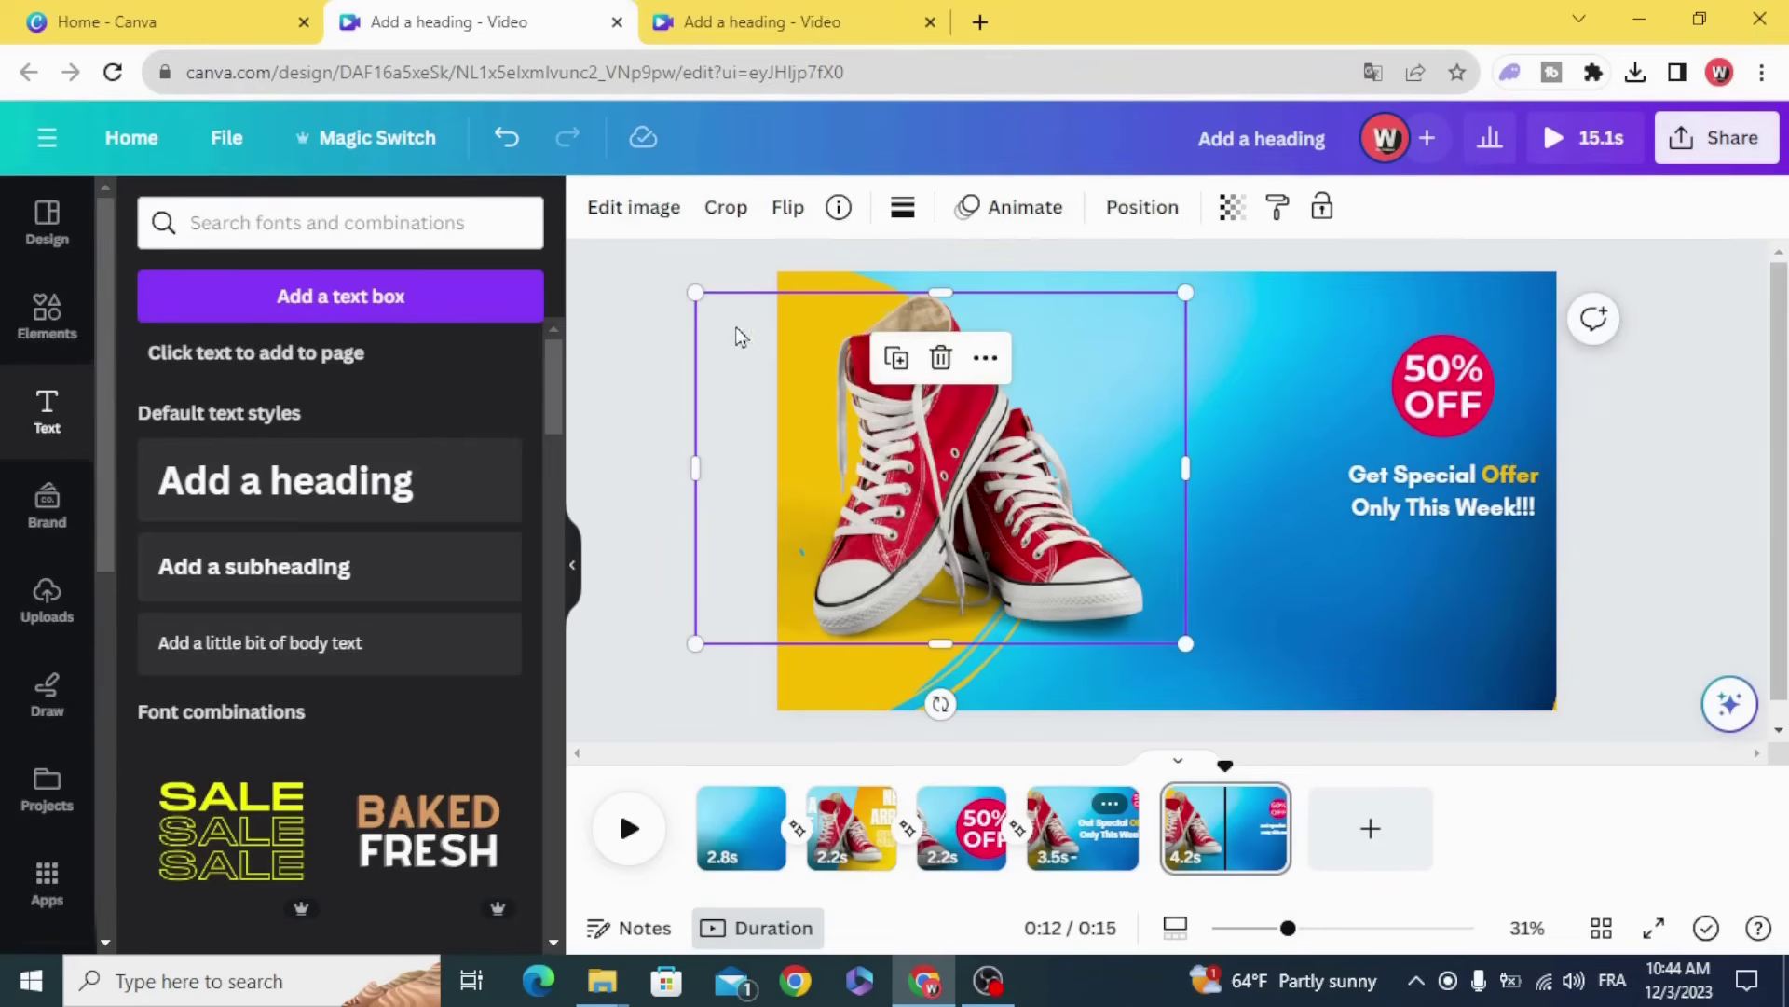
drag(695, 293, 968, 447)
drag(1071, 576, 1444, 621)
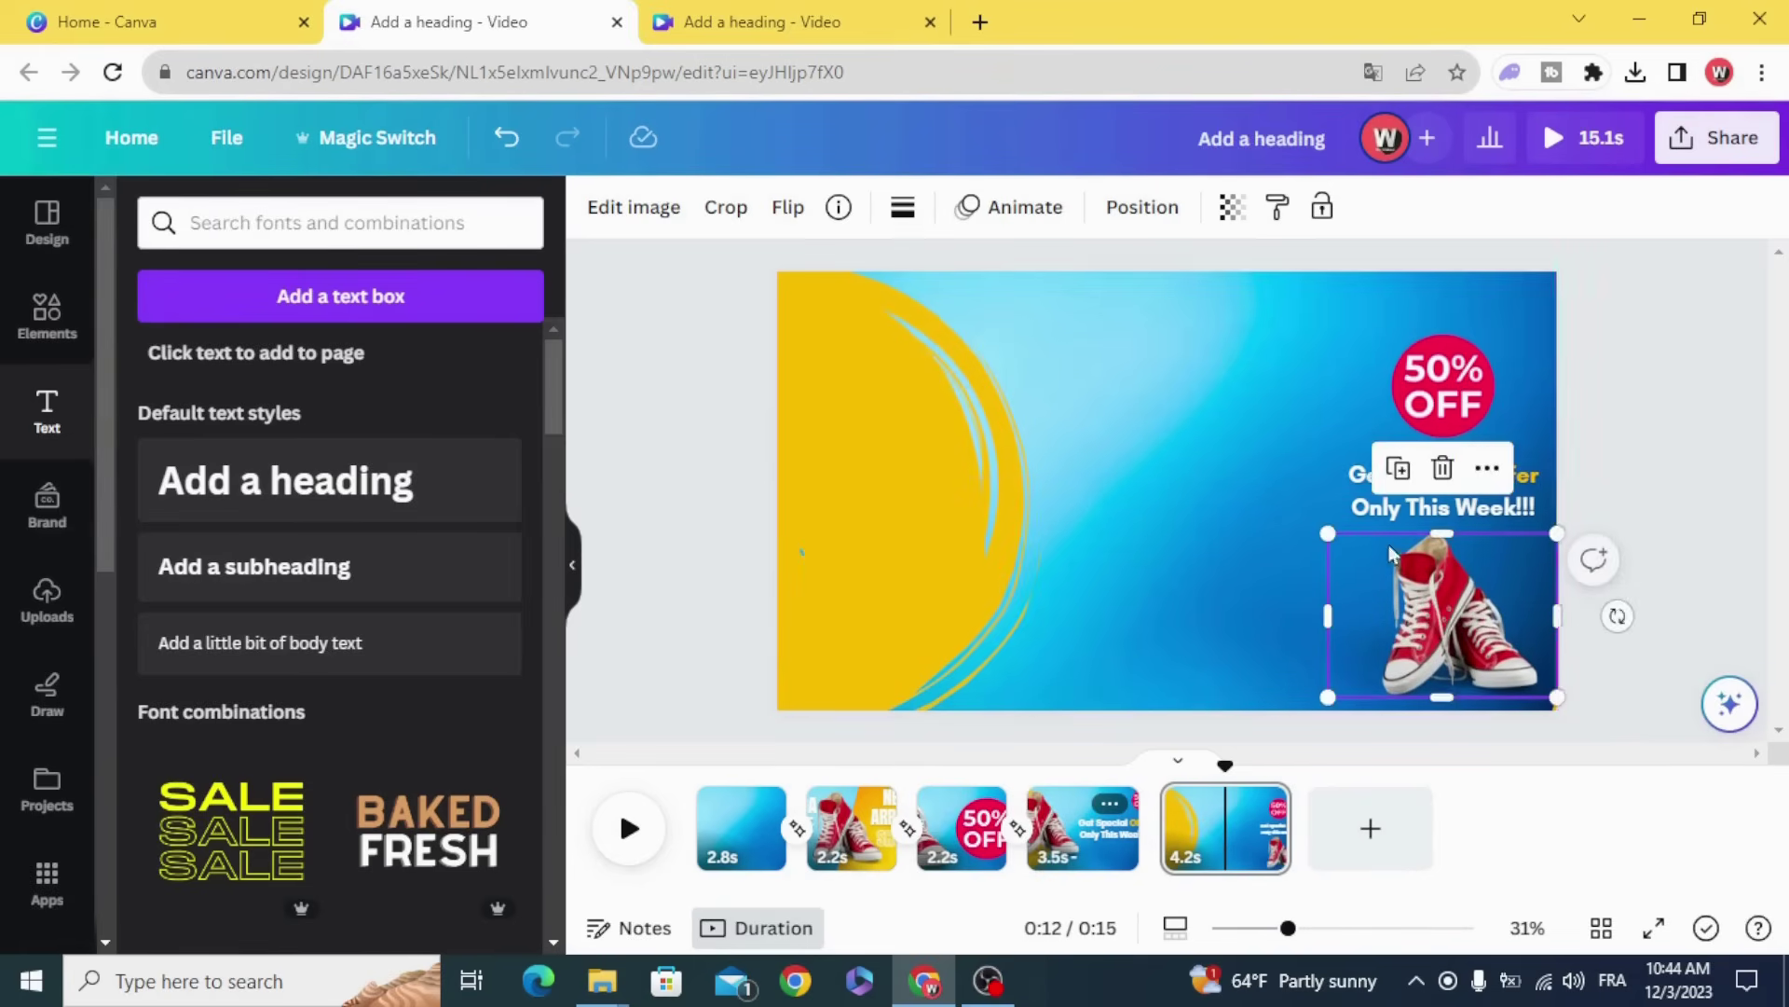
click(1417, 447)
click(1457, 385)
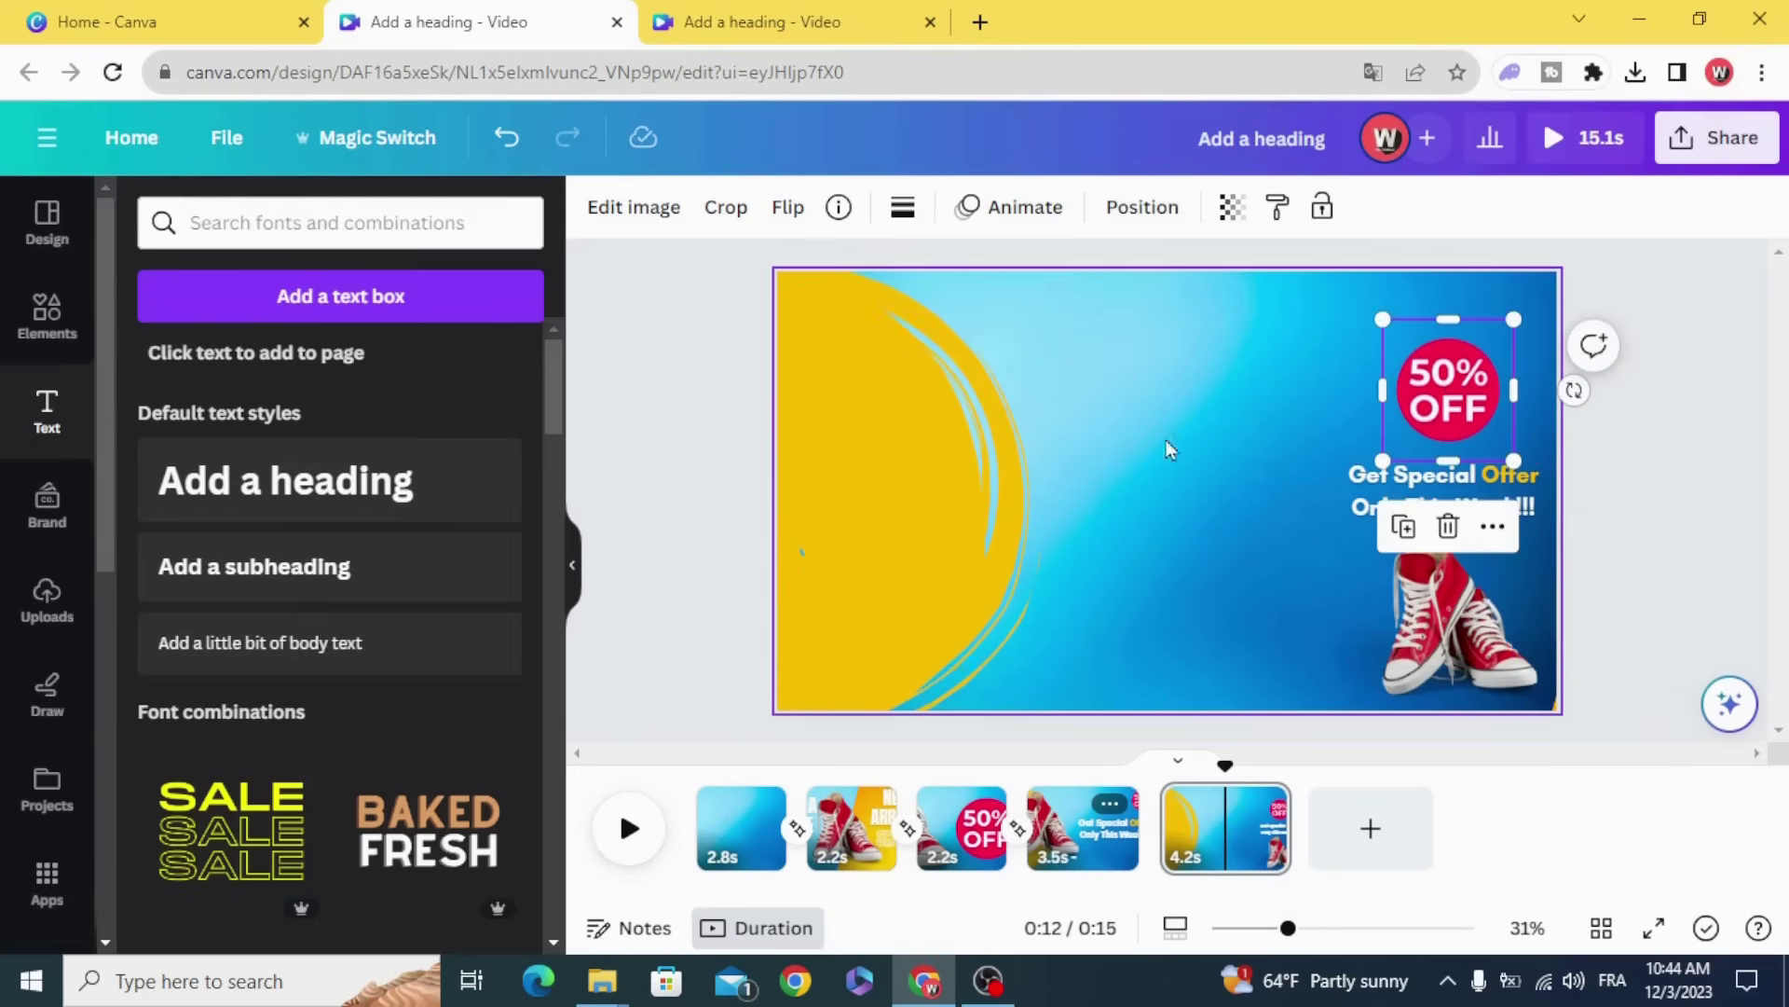
- Shrink the yellow circle and move it fully onto the page, near the middle and clear of the stacked offer items
click(896, 474)
drag(1037, 271, 1026, 352)
drag(921, 505, 1145, 482)
click(707, 497)
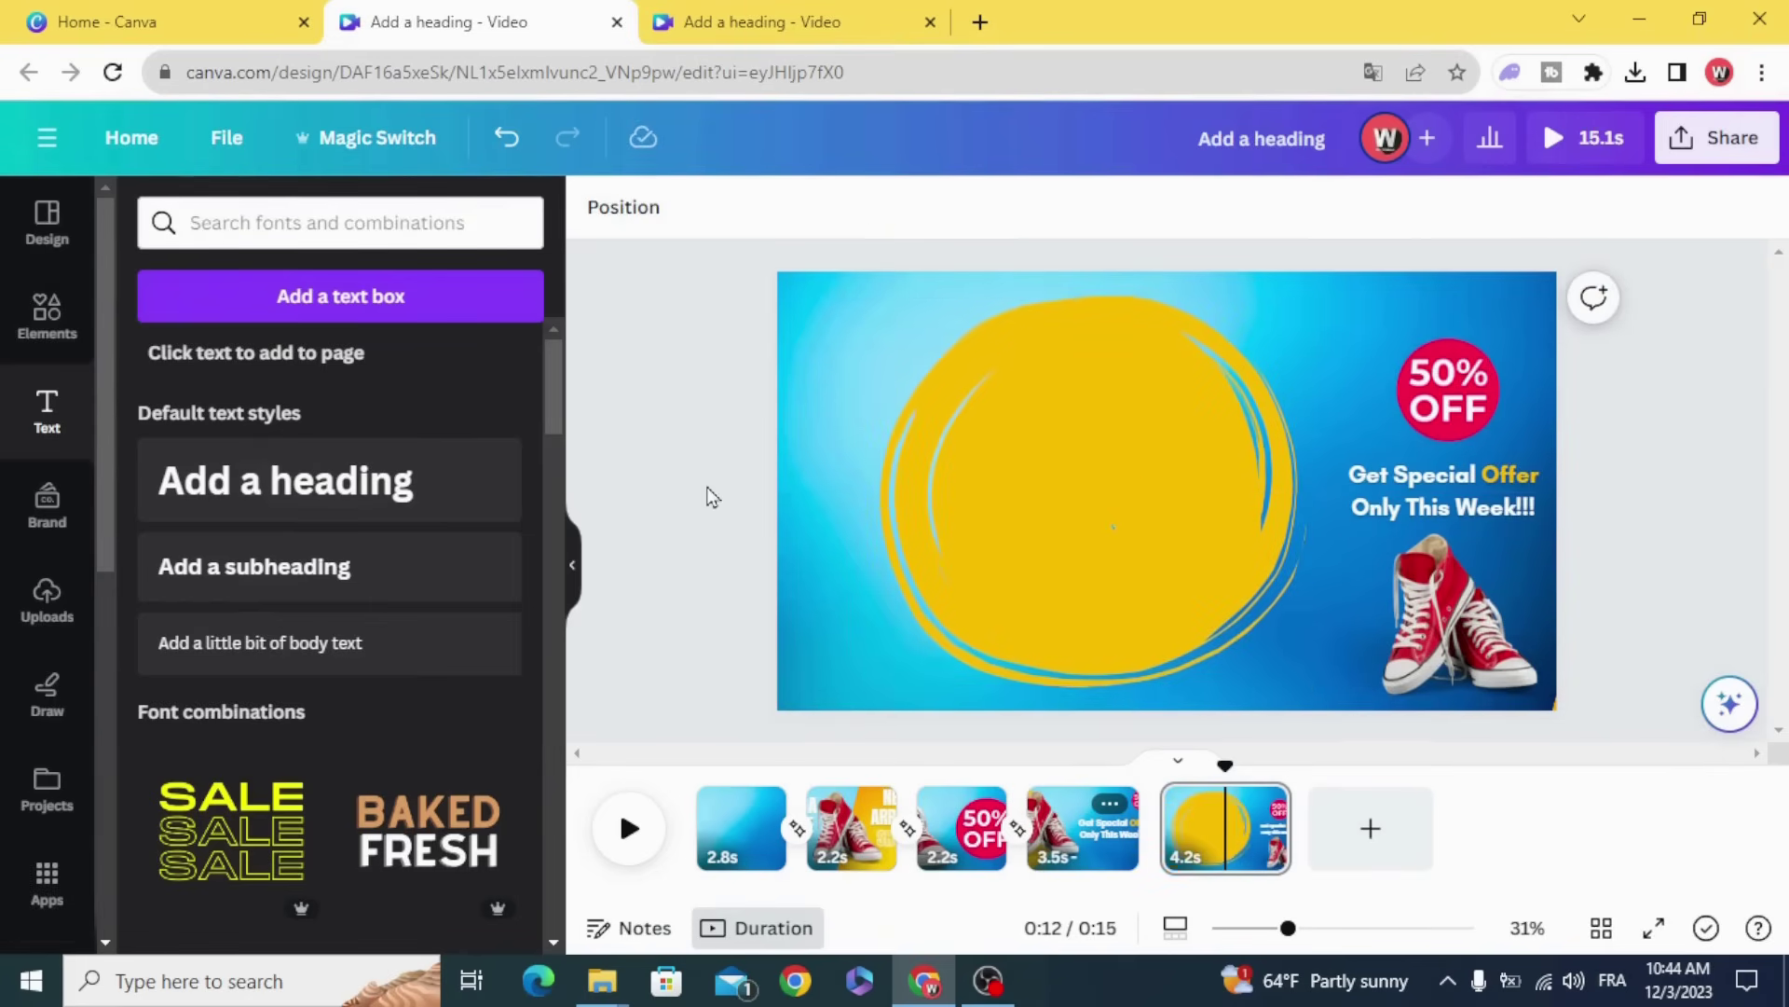
- Replace the elements search with "shoes" and browse the photo results for sneakers
click(37, 319)
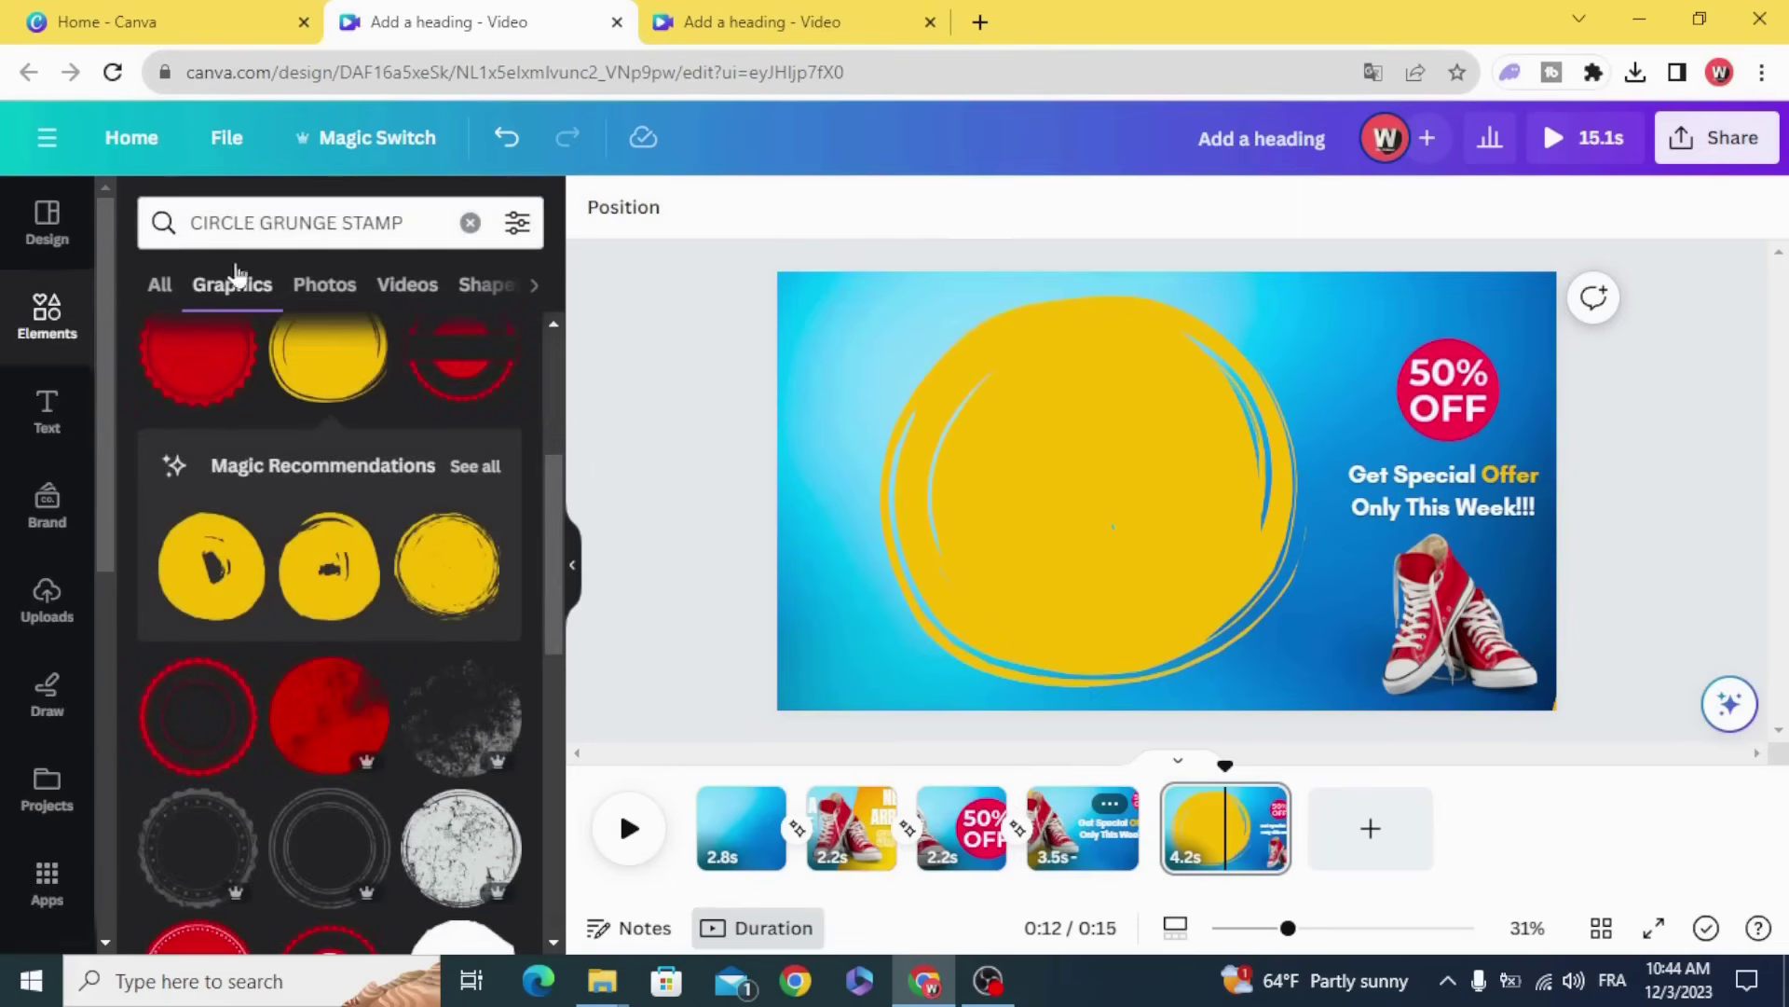
click(469, 225)
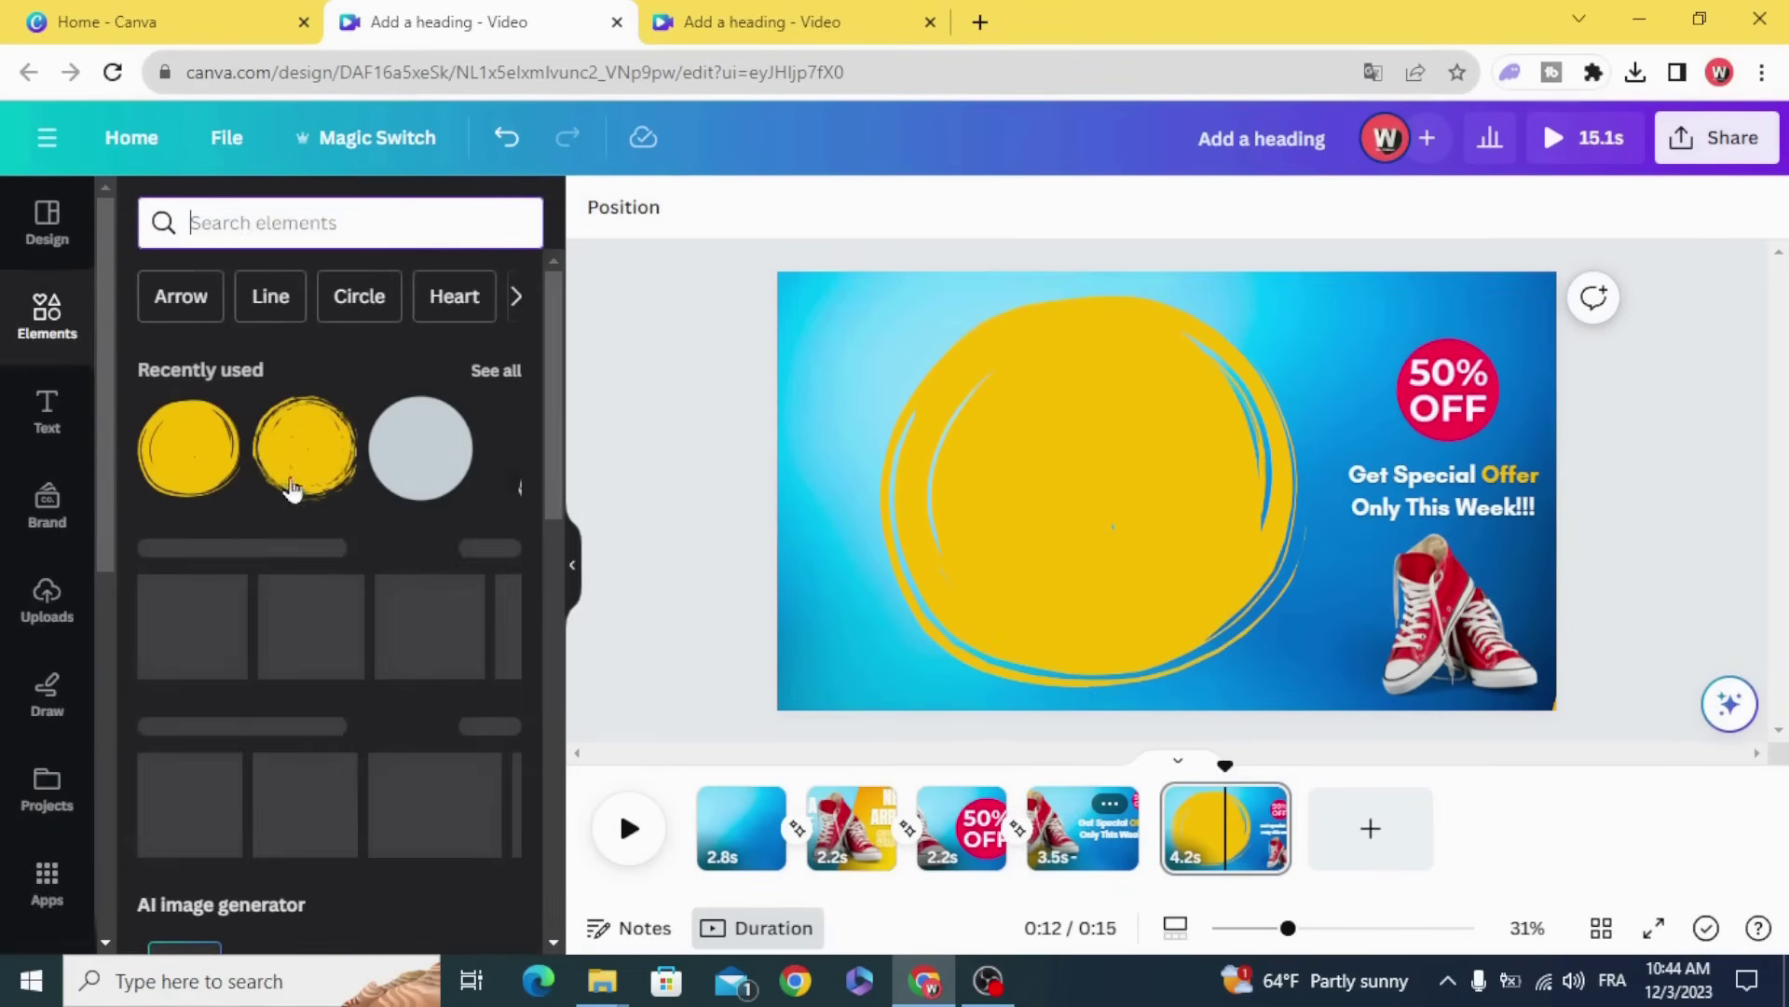
click(339, 222)
text(shoes)
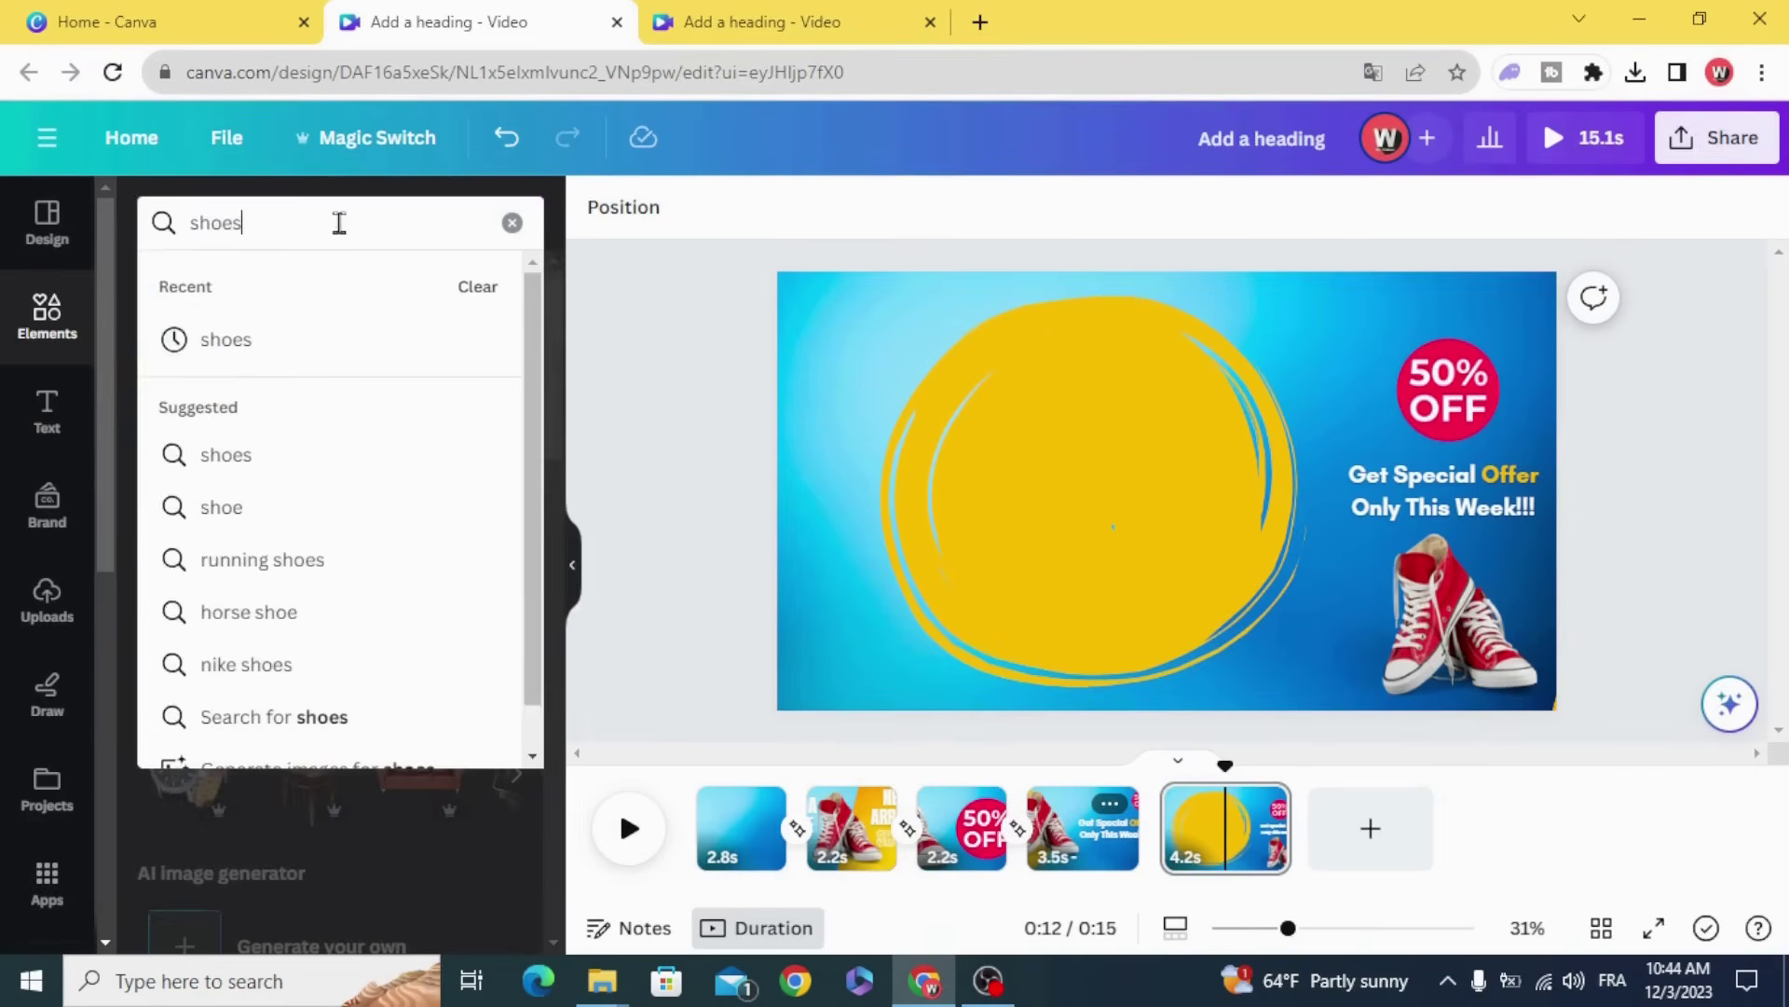
click(320, 339)
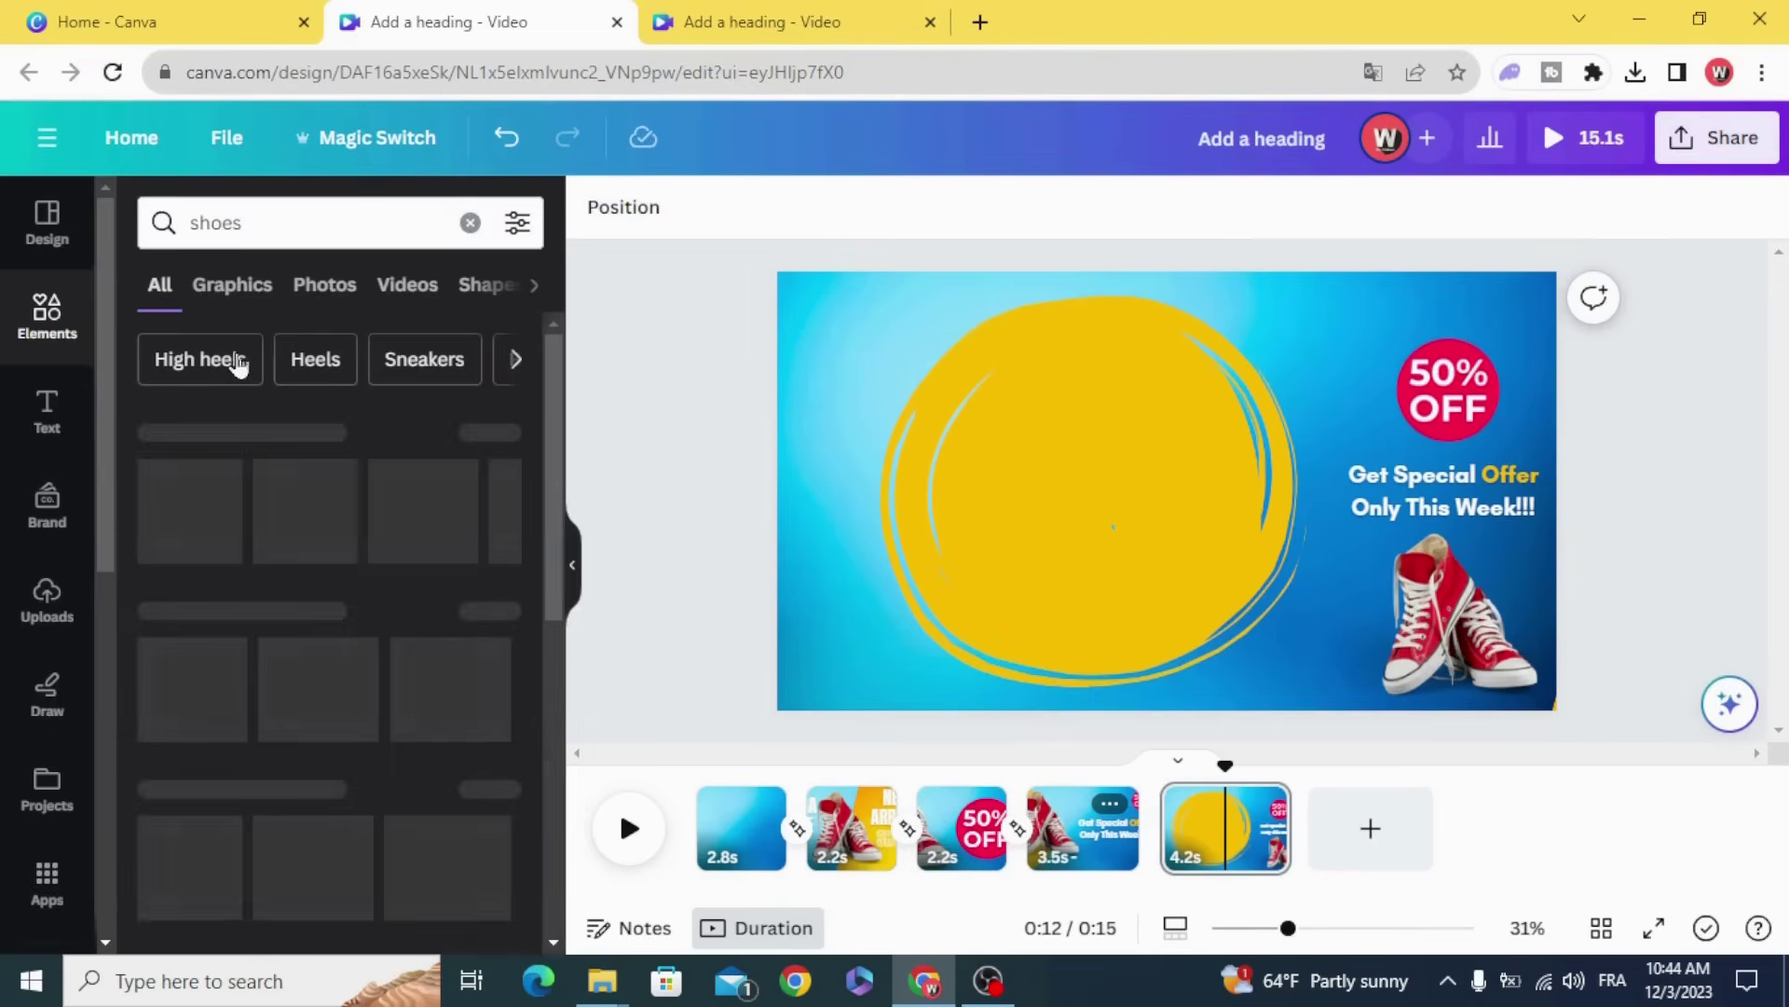
click(318, 287)
scroll(247, 603, down, 3)
scroll(247, 603, down, 3)
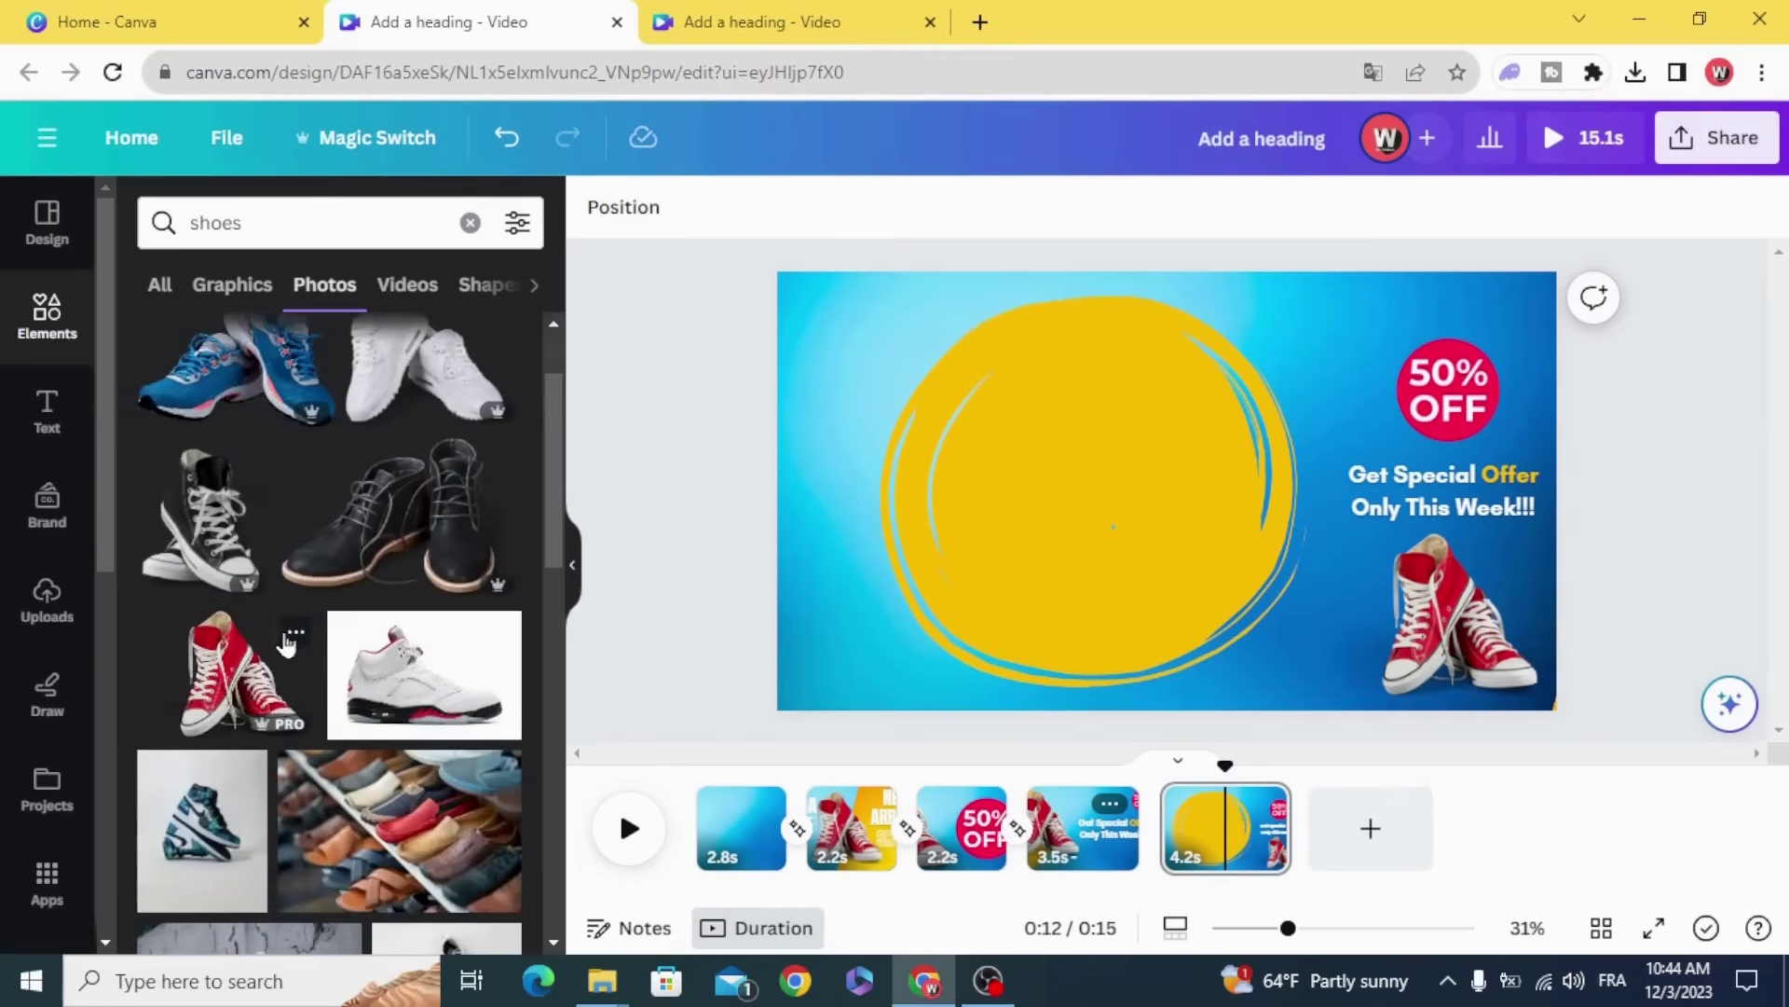
- From images similar to the red sneakers, add the front-facing red pair, trim its side slightly, and centre it over the yellow circle
click(298, 508)
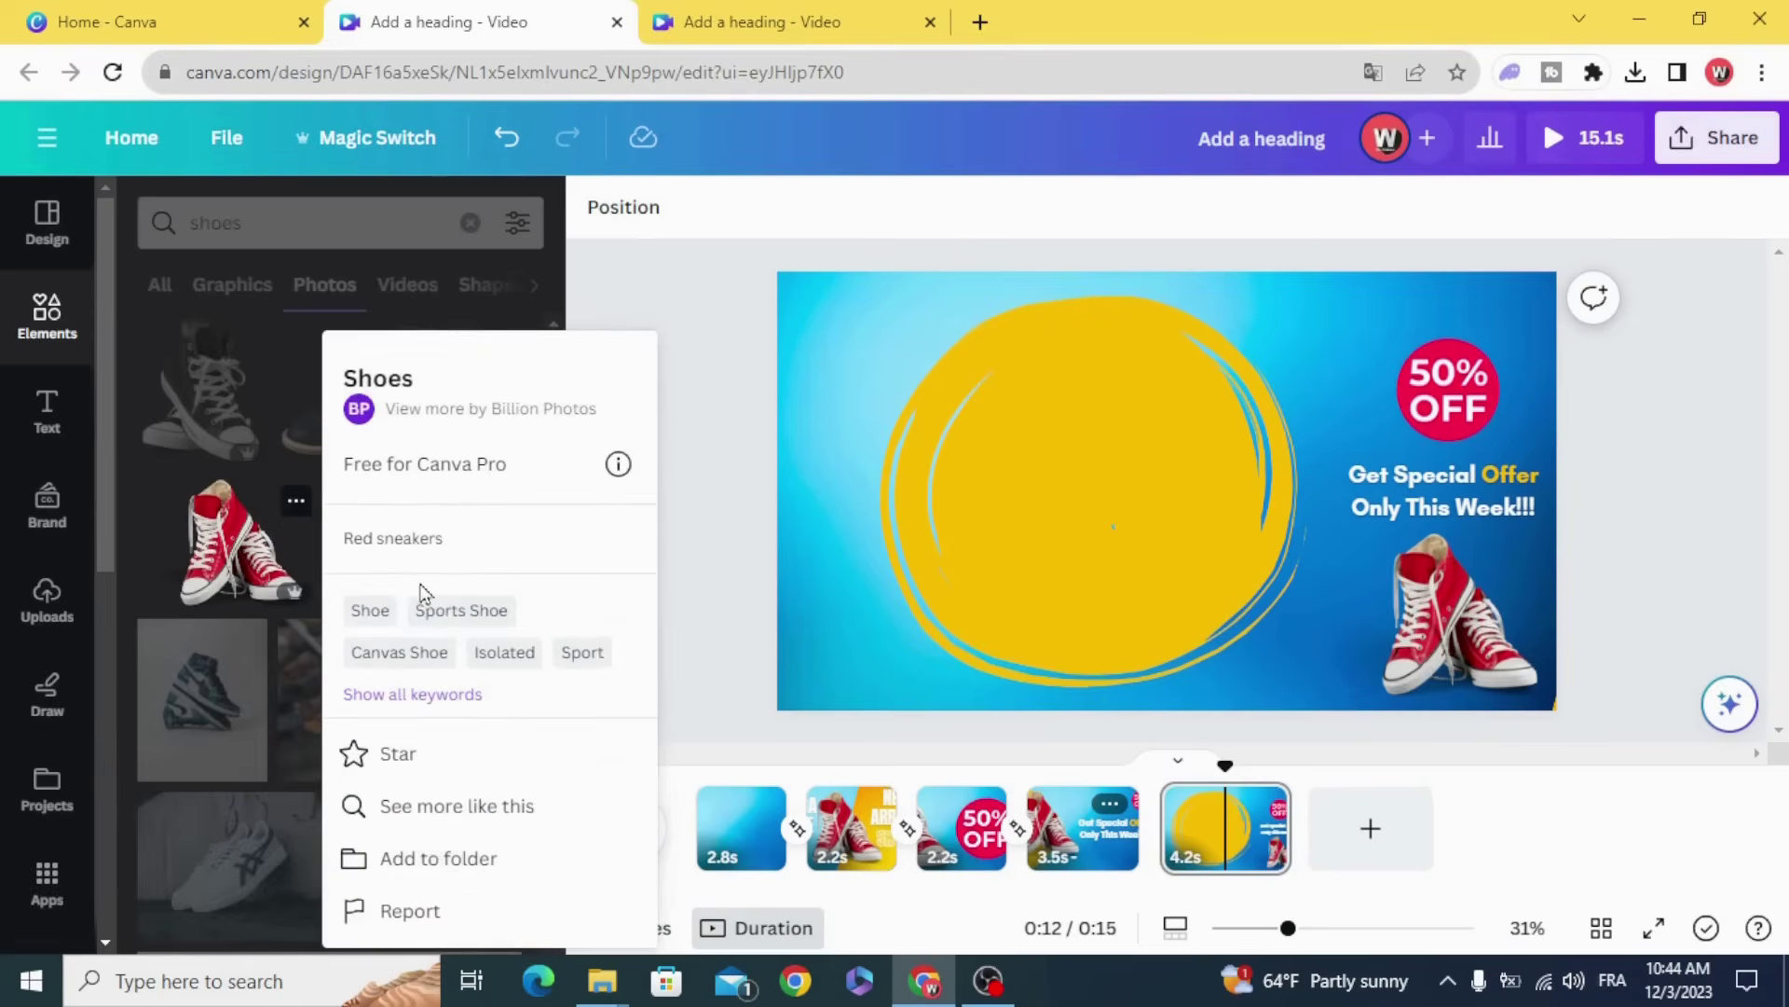
click(457, 806)
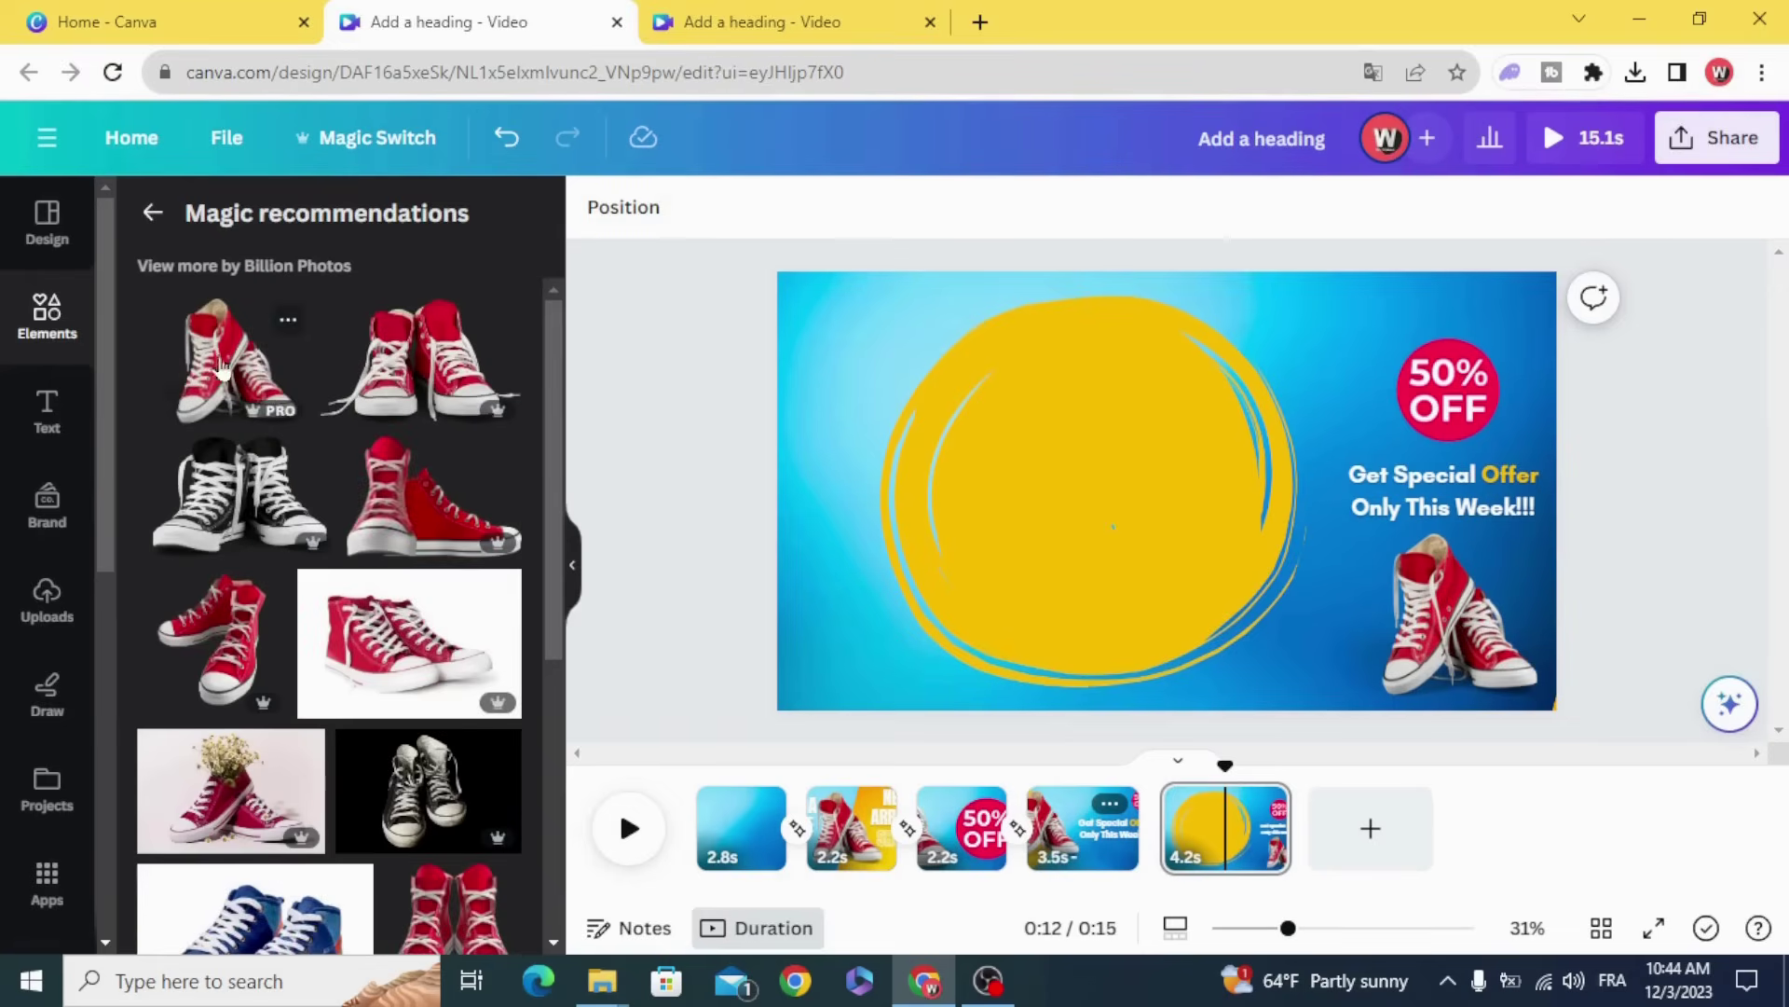
click(374, 357)
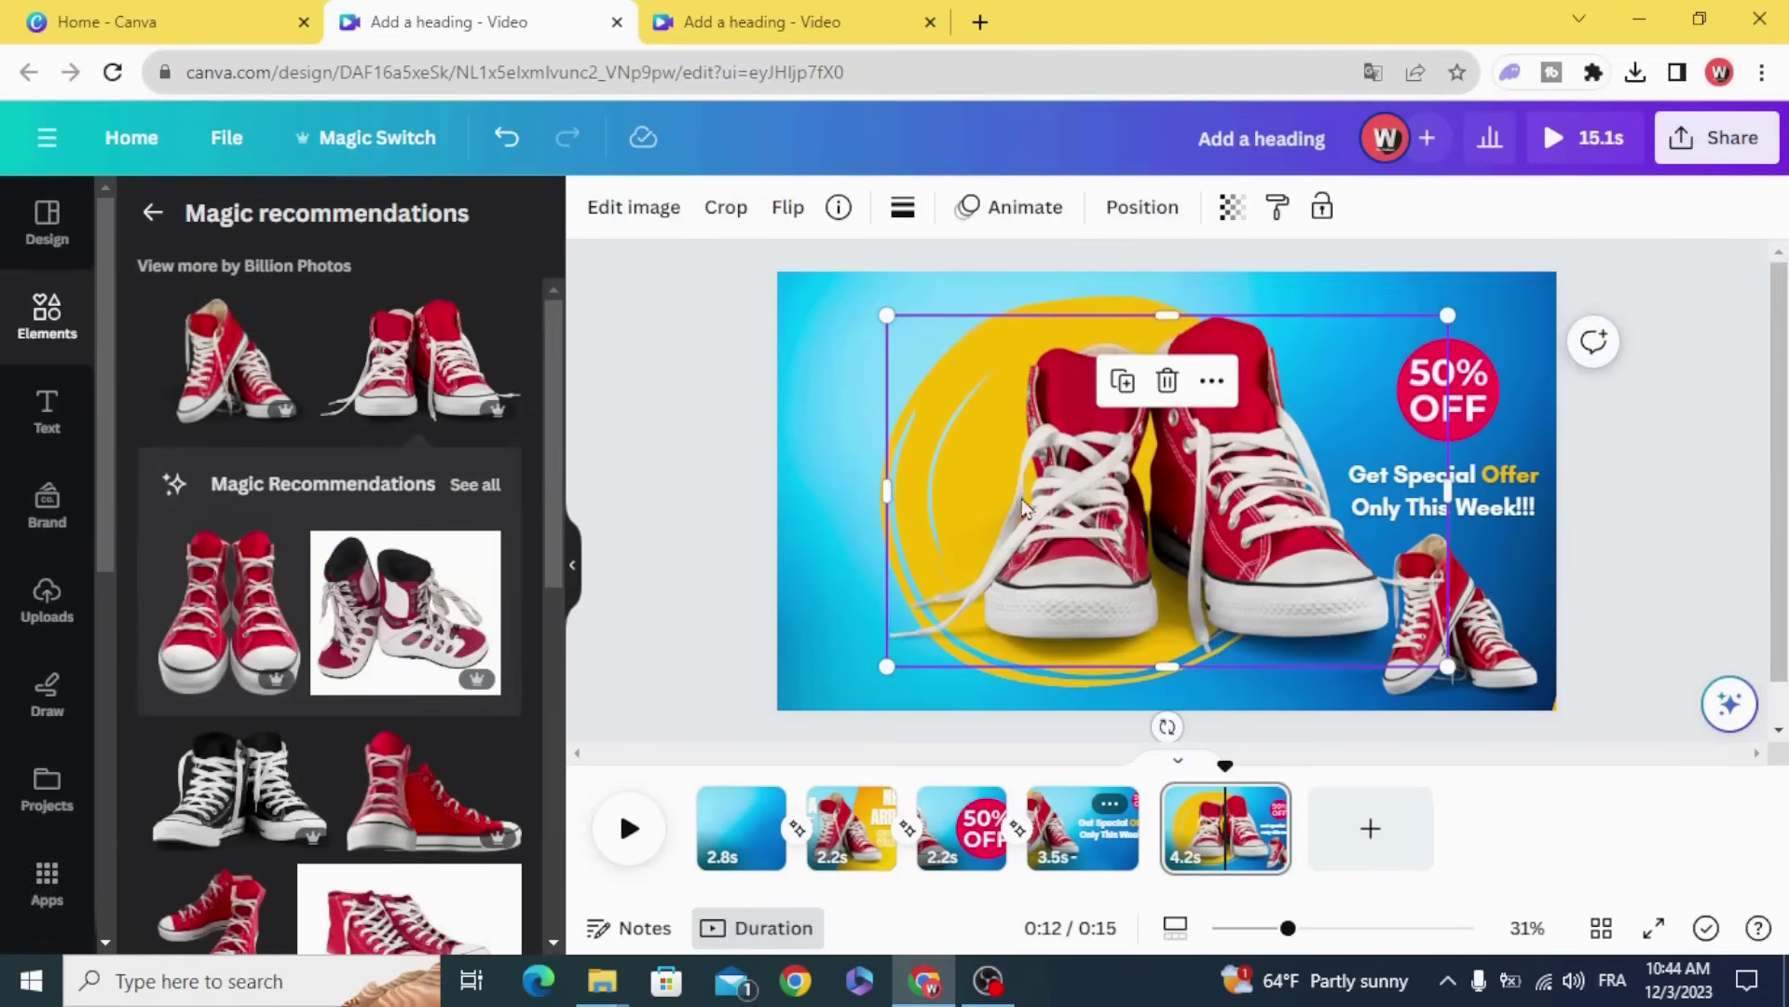
mouse_move(887, 497)
mouse_down()
mouse_move(943, 494)
mouse_move(912, 496)
mouse_up()
drag(1258, 505, 1202, 501)
mouse_move(1363, 486)
mouse_down()
mouse_move(1318, 488)
mouse_move(1361, 492)
mouse_up()
drag(1164, 528, 1124, 529)
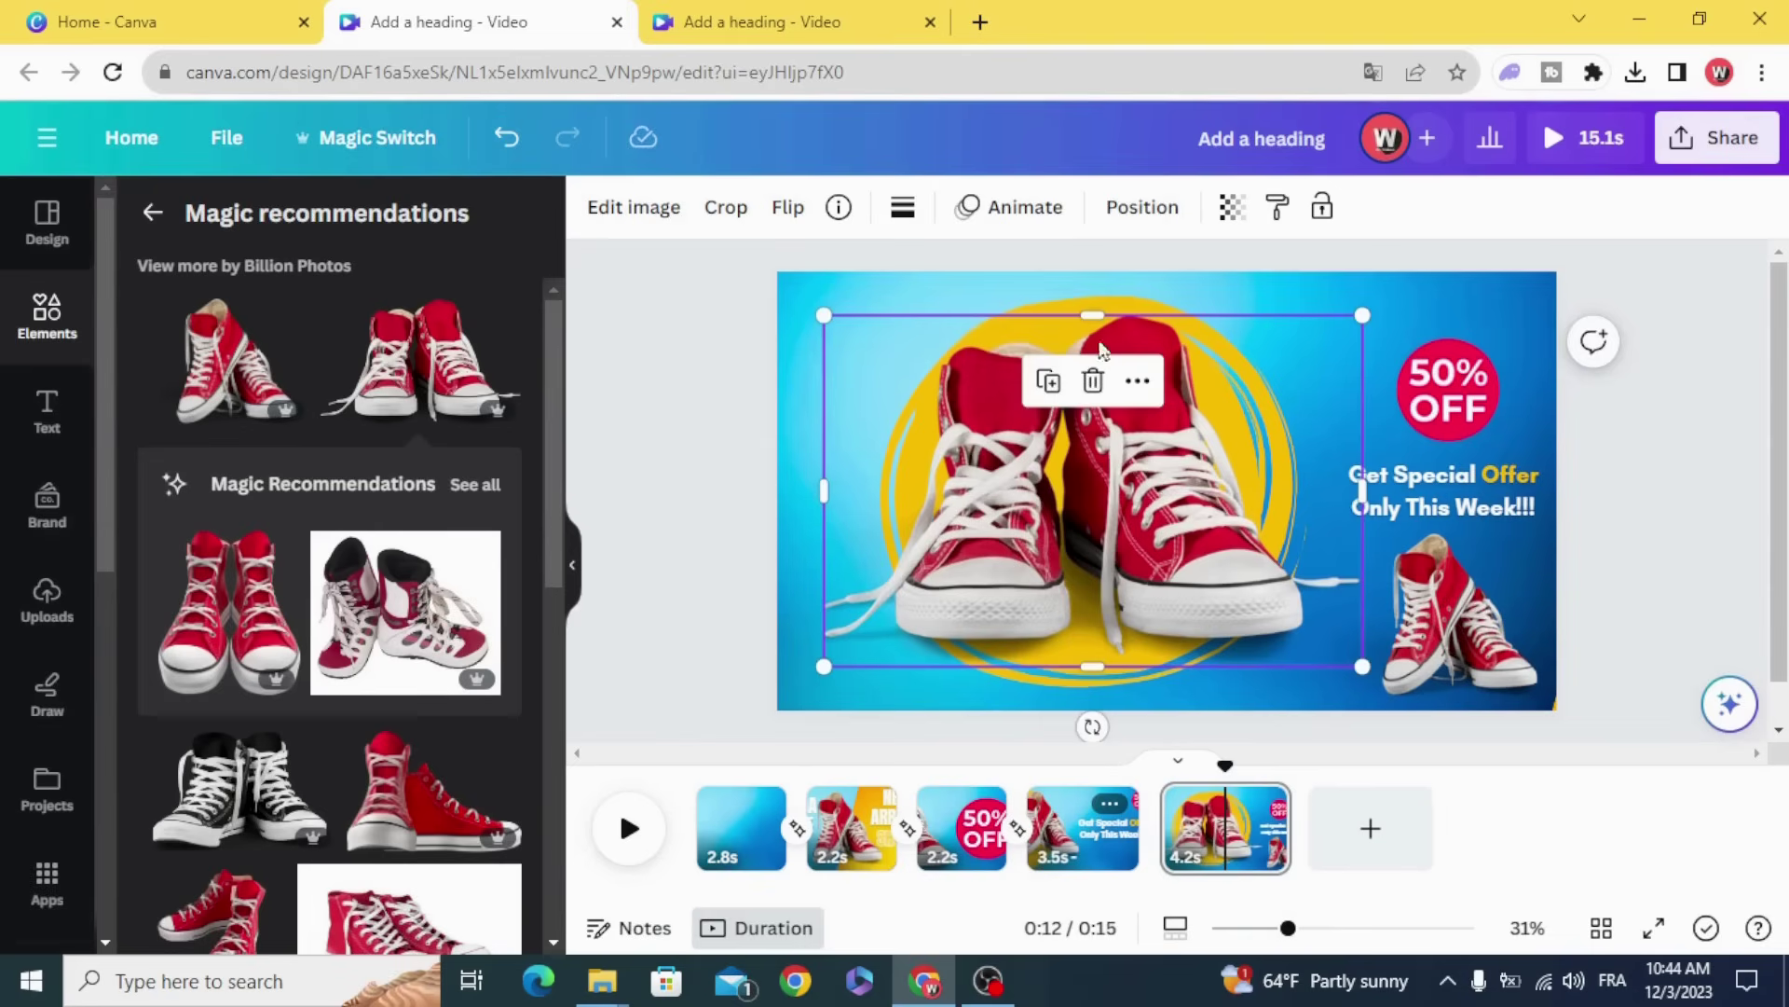
- Animate the large red sneakers with Baseline on enter, with a downward direction and a slower speed
click(1014, 209)
scroll(372, 591, down, 3)
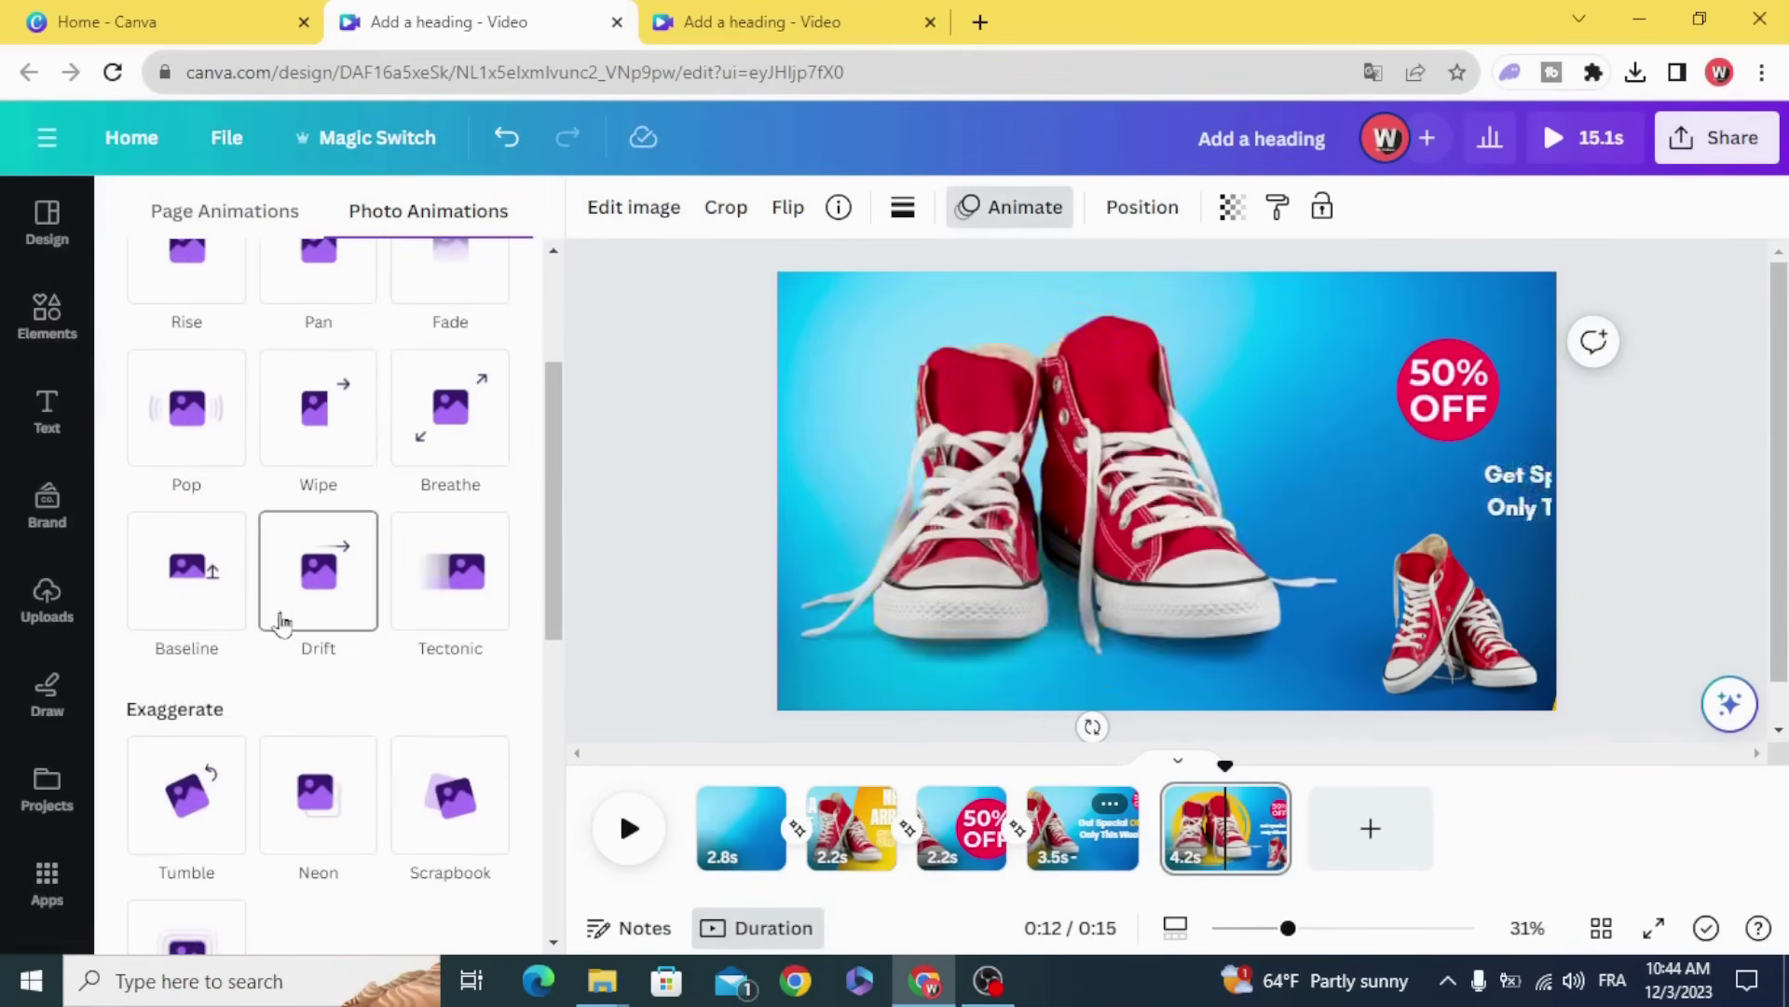
click(192, 575)
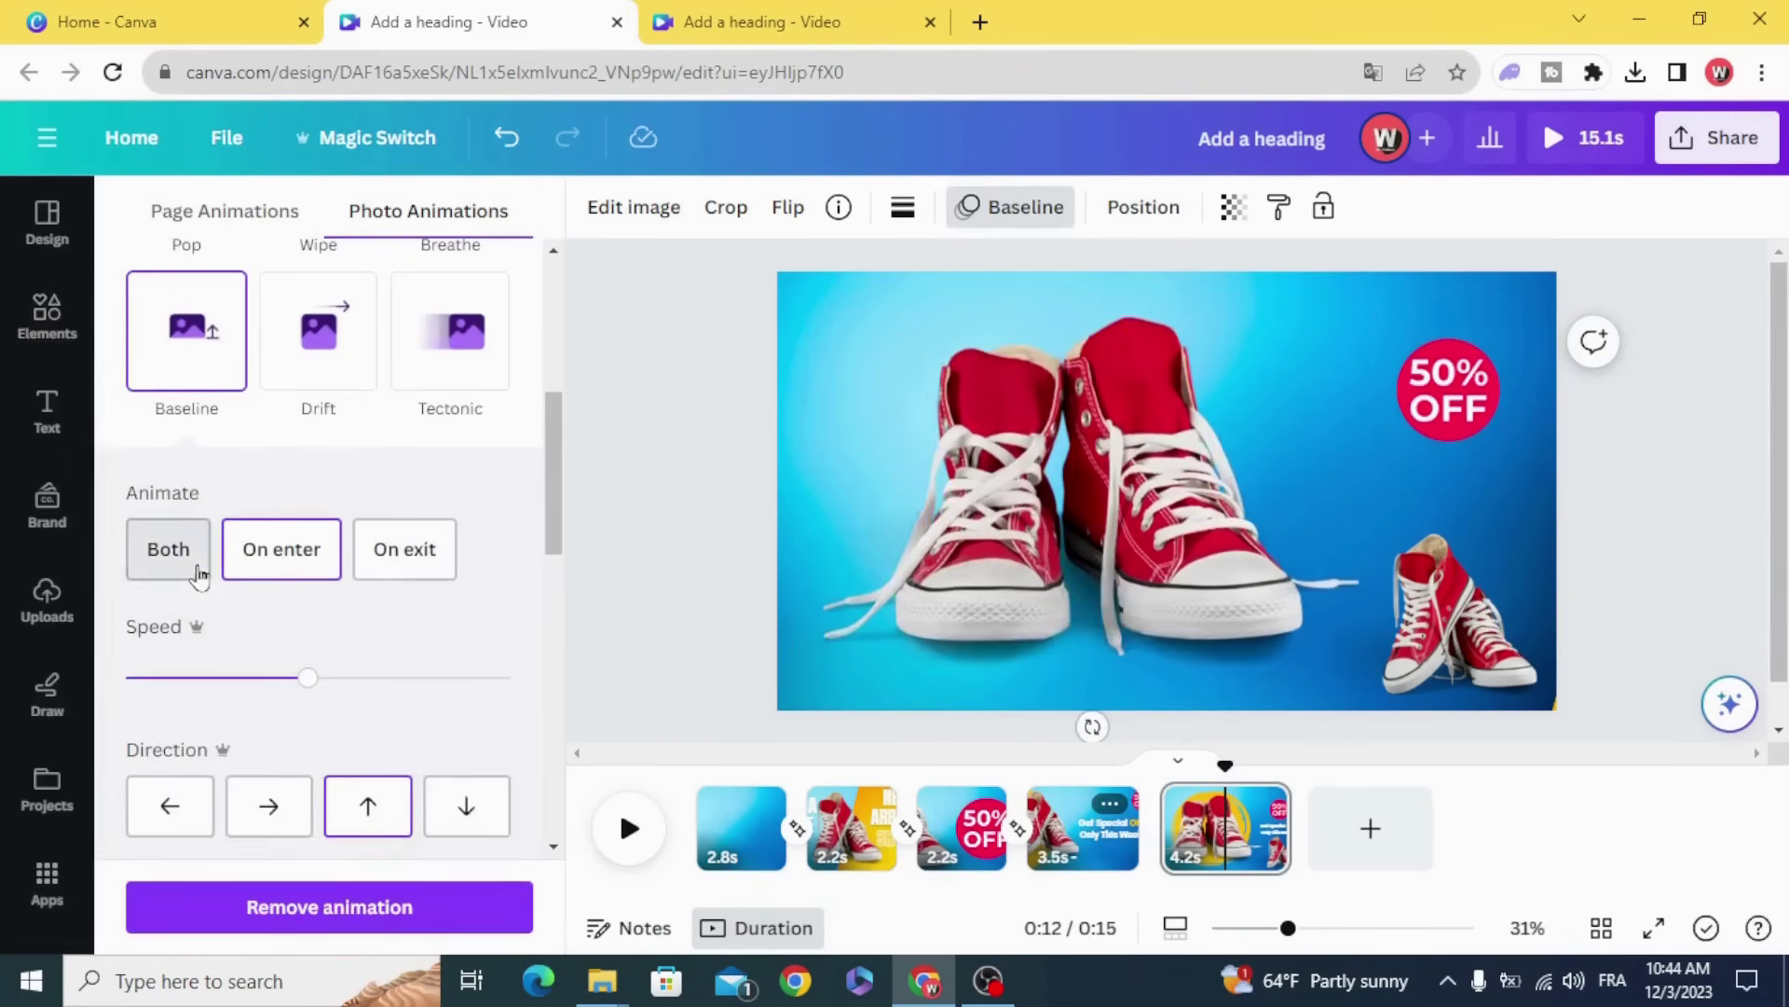
click(463, 805)
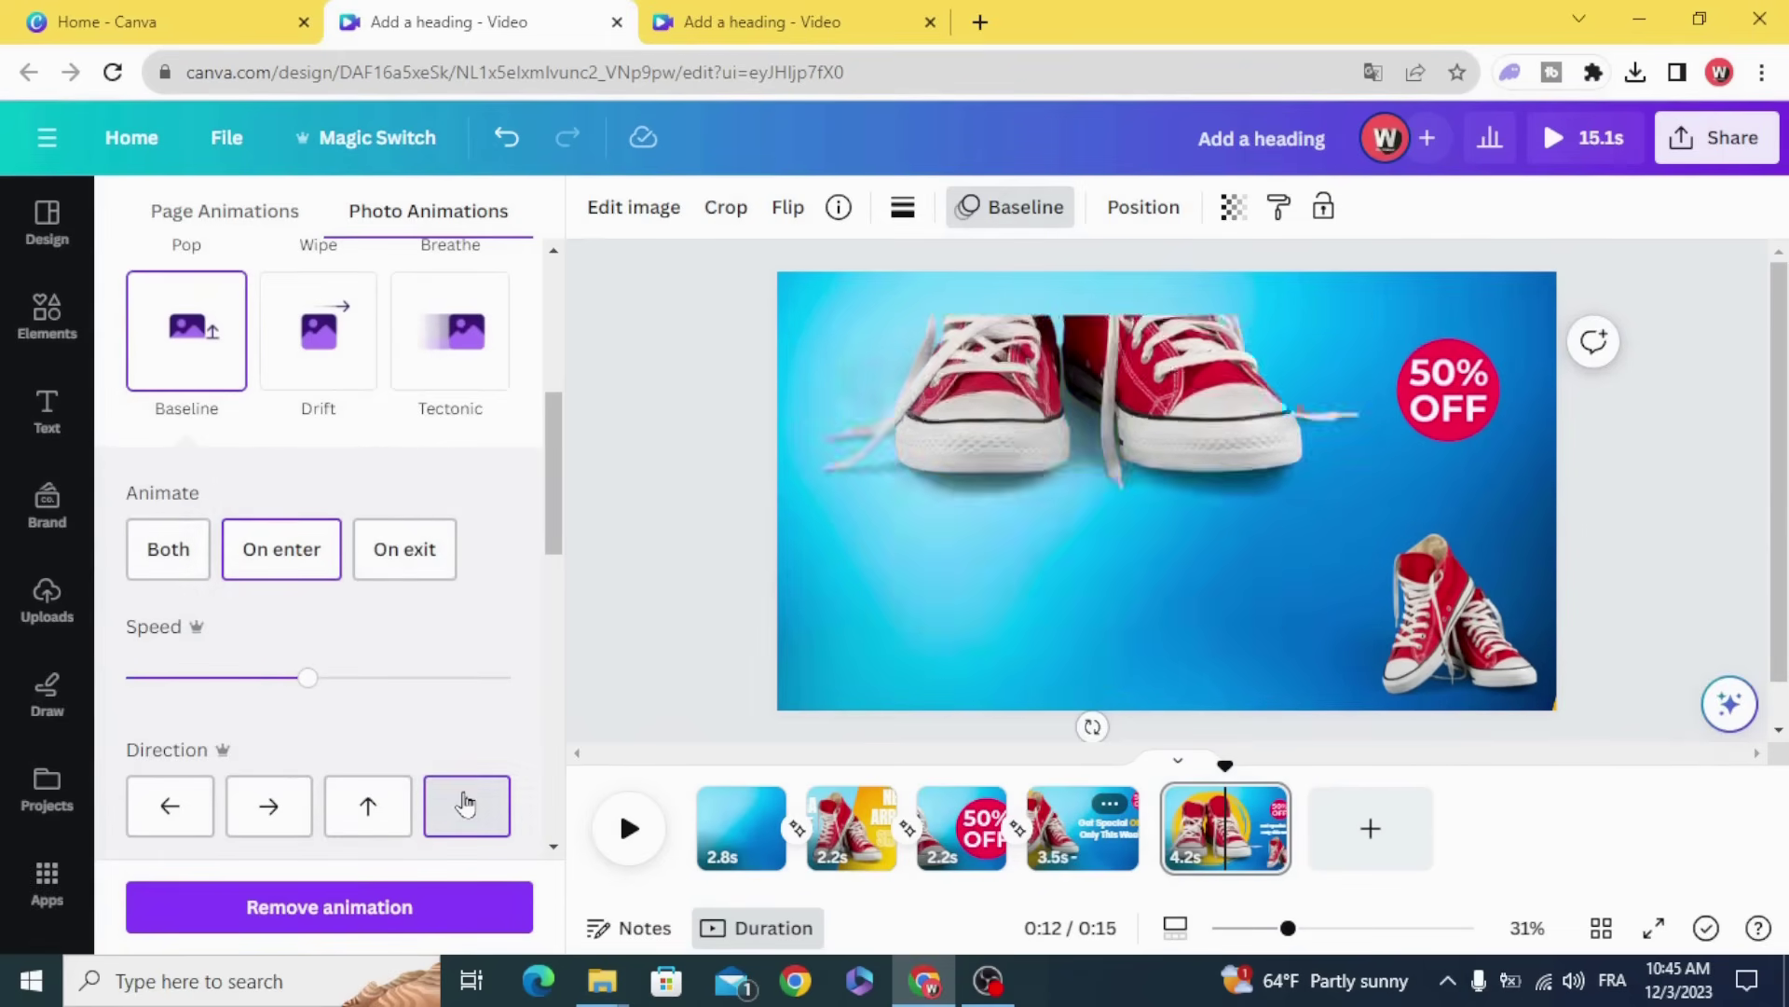
drag(240, 687, 213, 687)
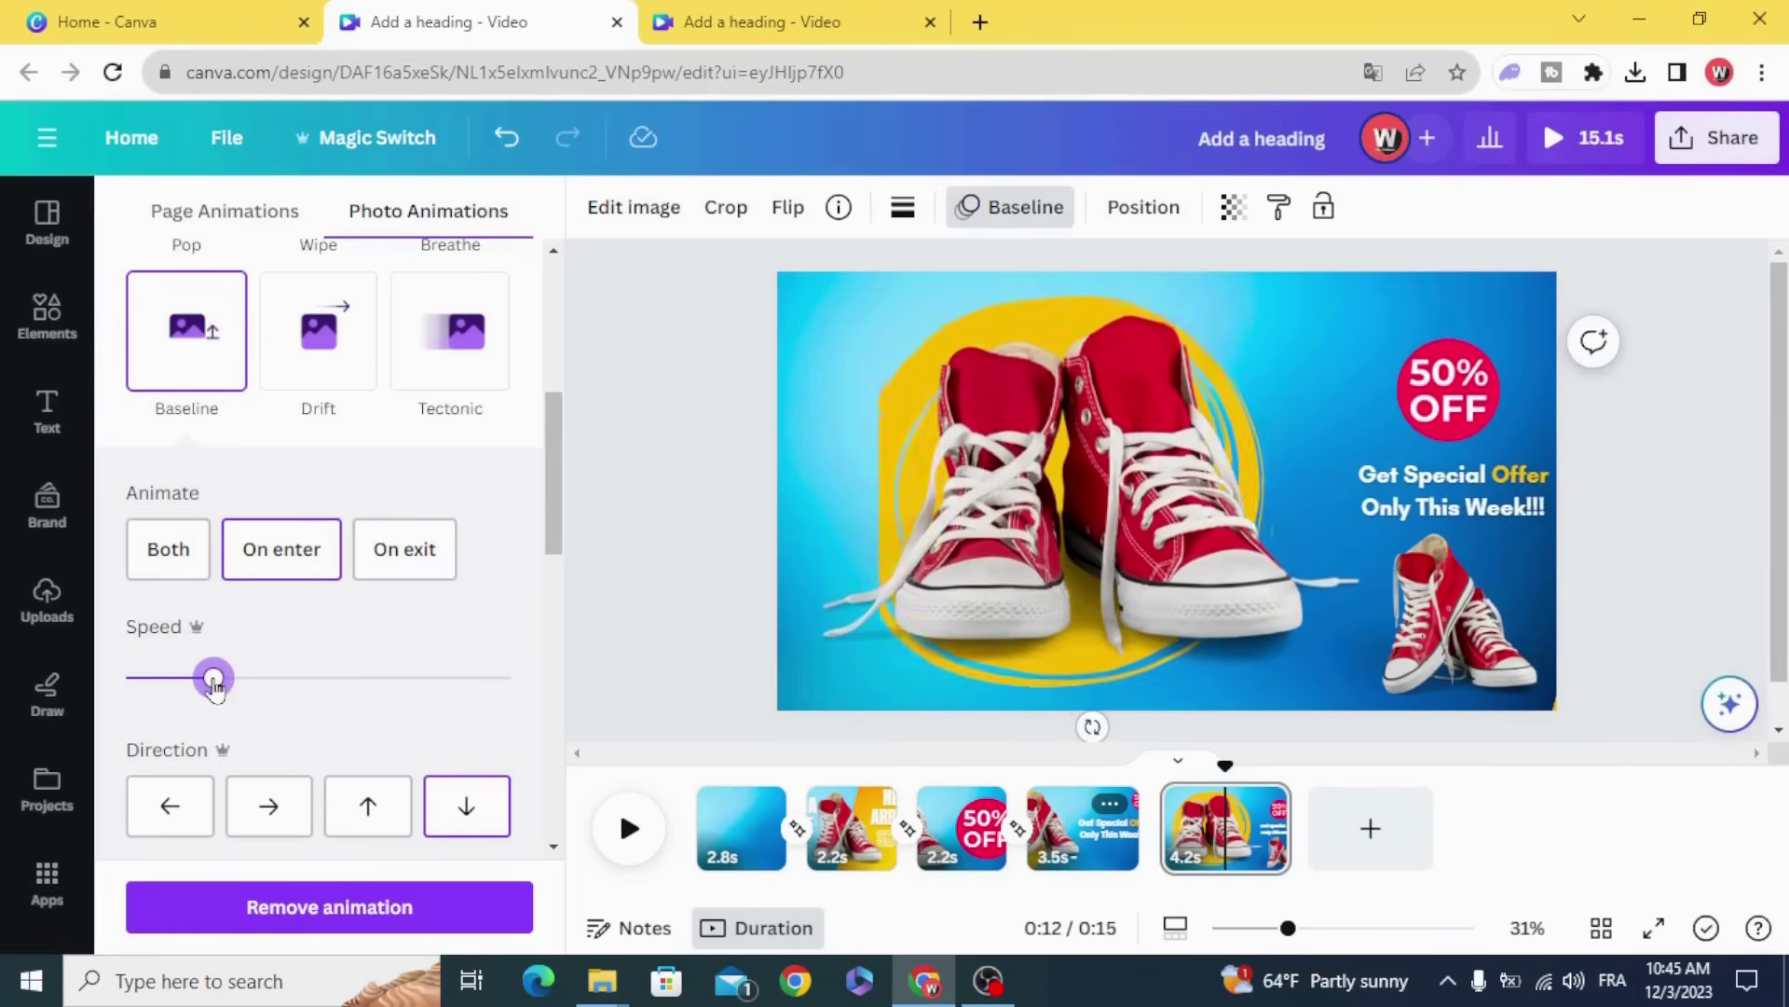
click(667, 613)
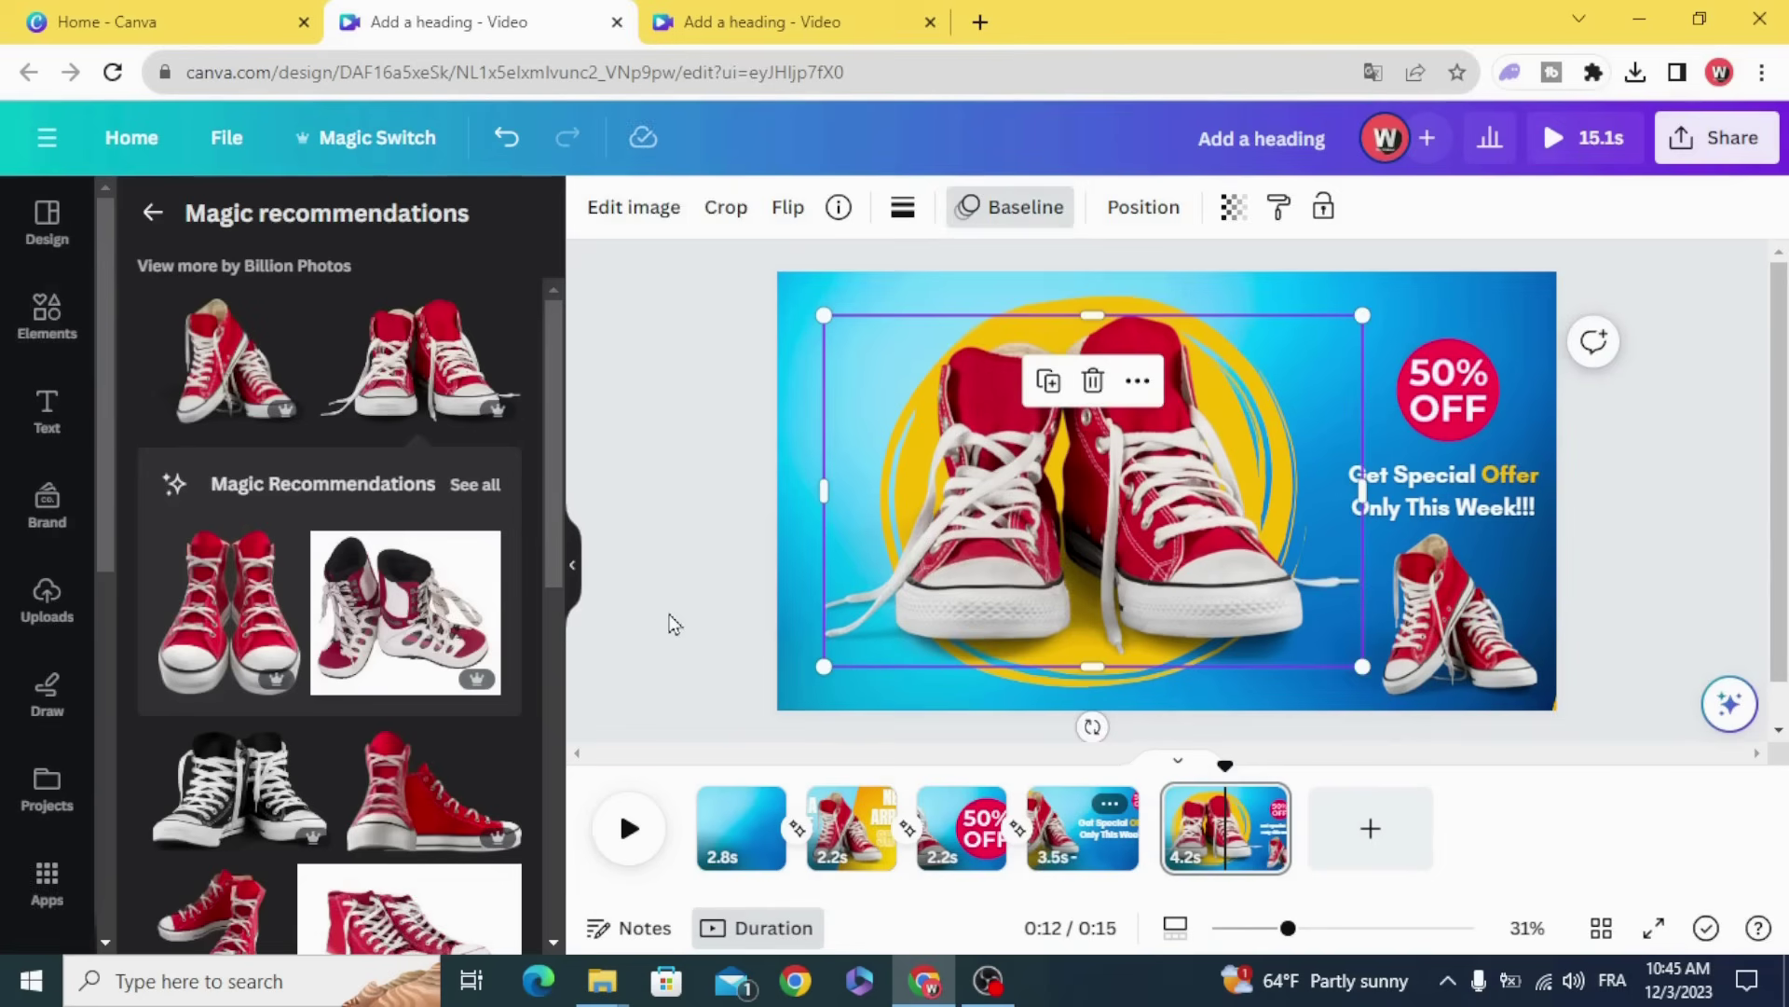
- Remove the Baseline animation from the yellow circle behind the large sneakers
click(1187, 305)
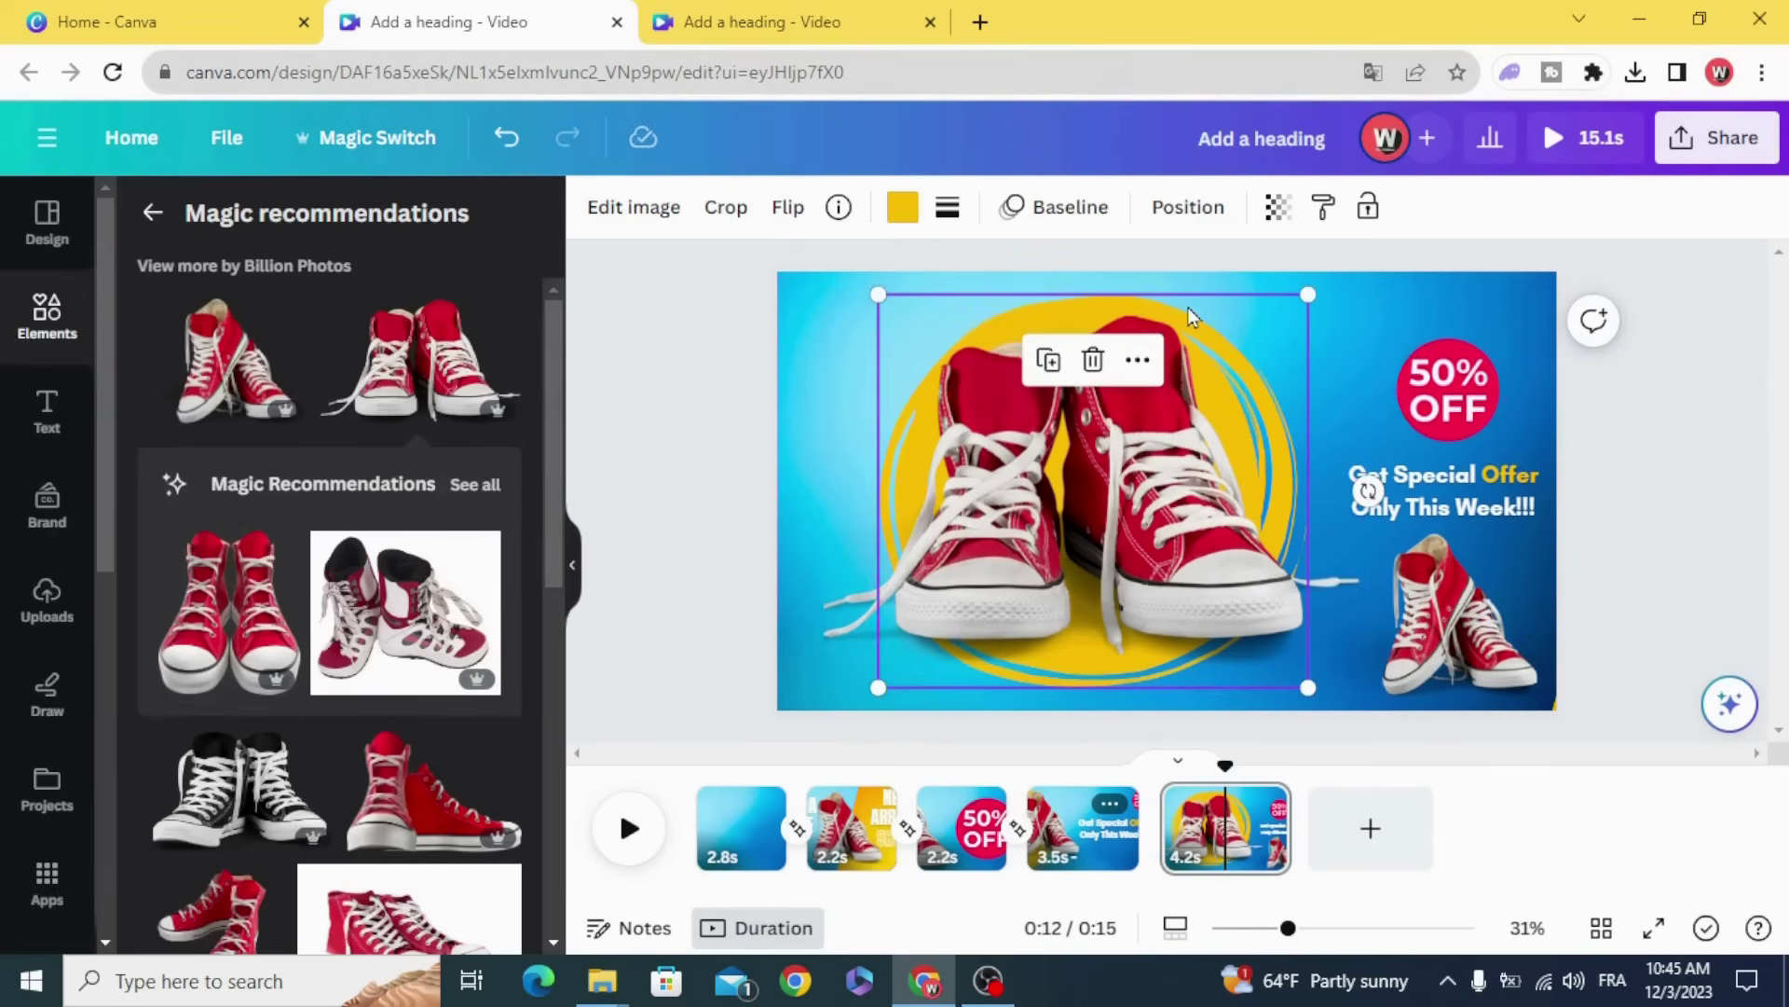
click(1065, 210)
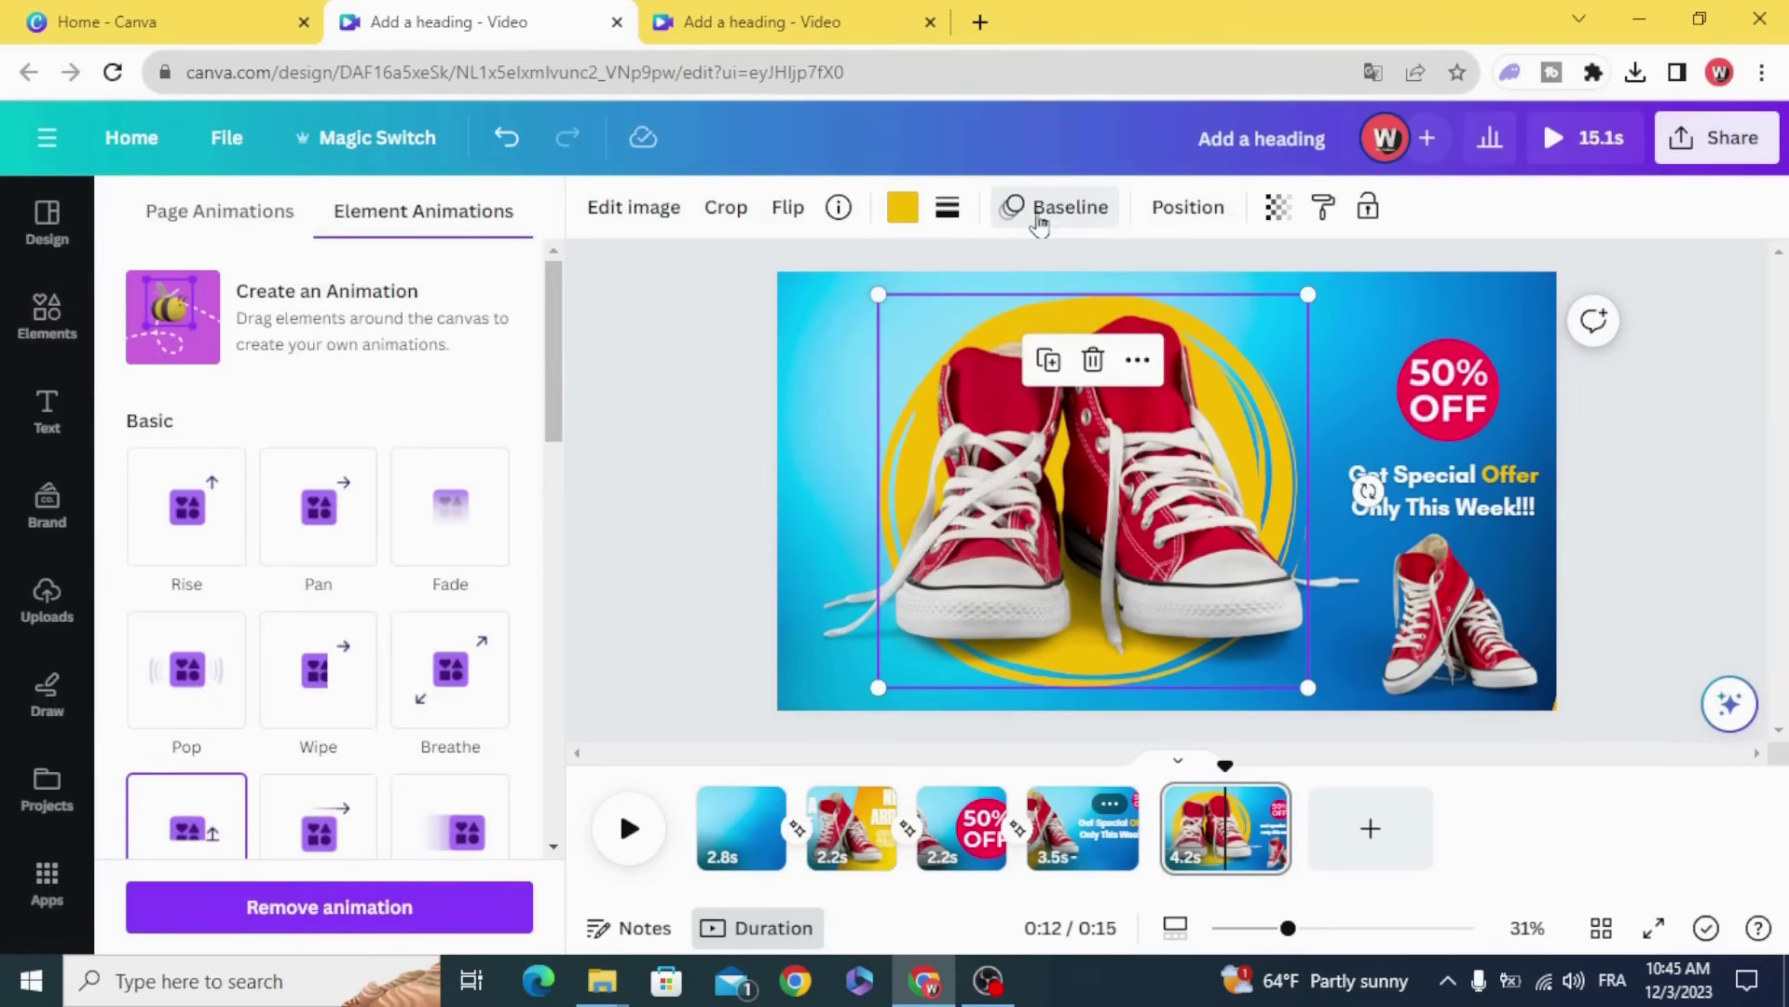
click(399, 905)
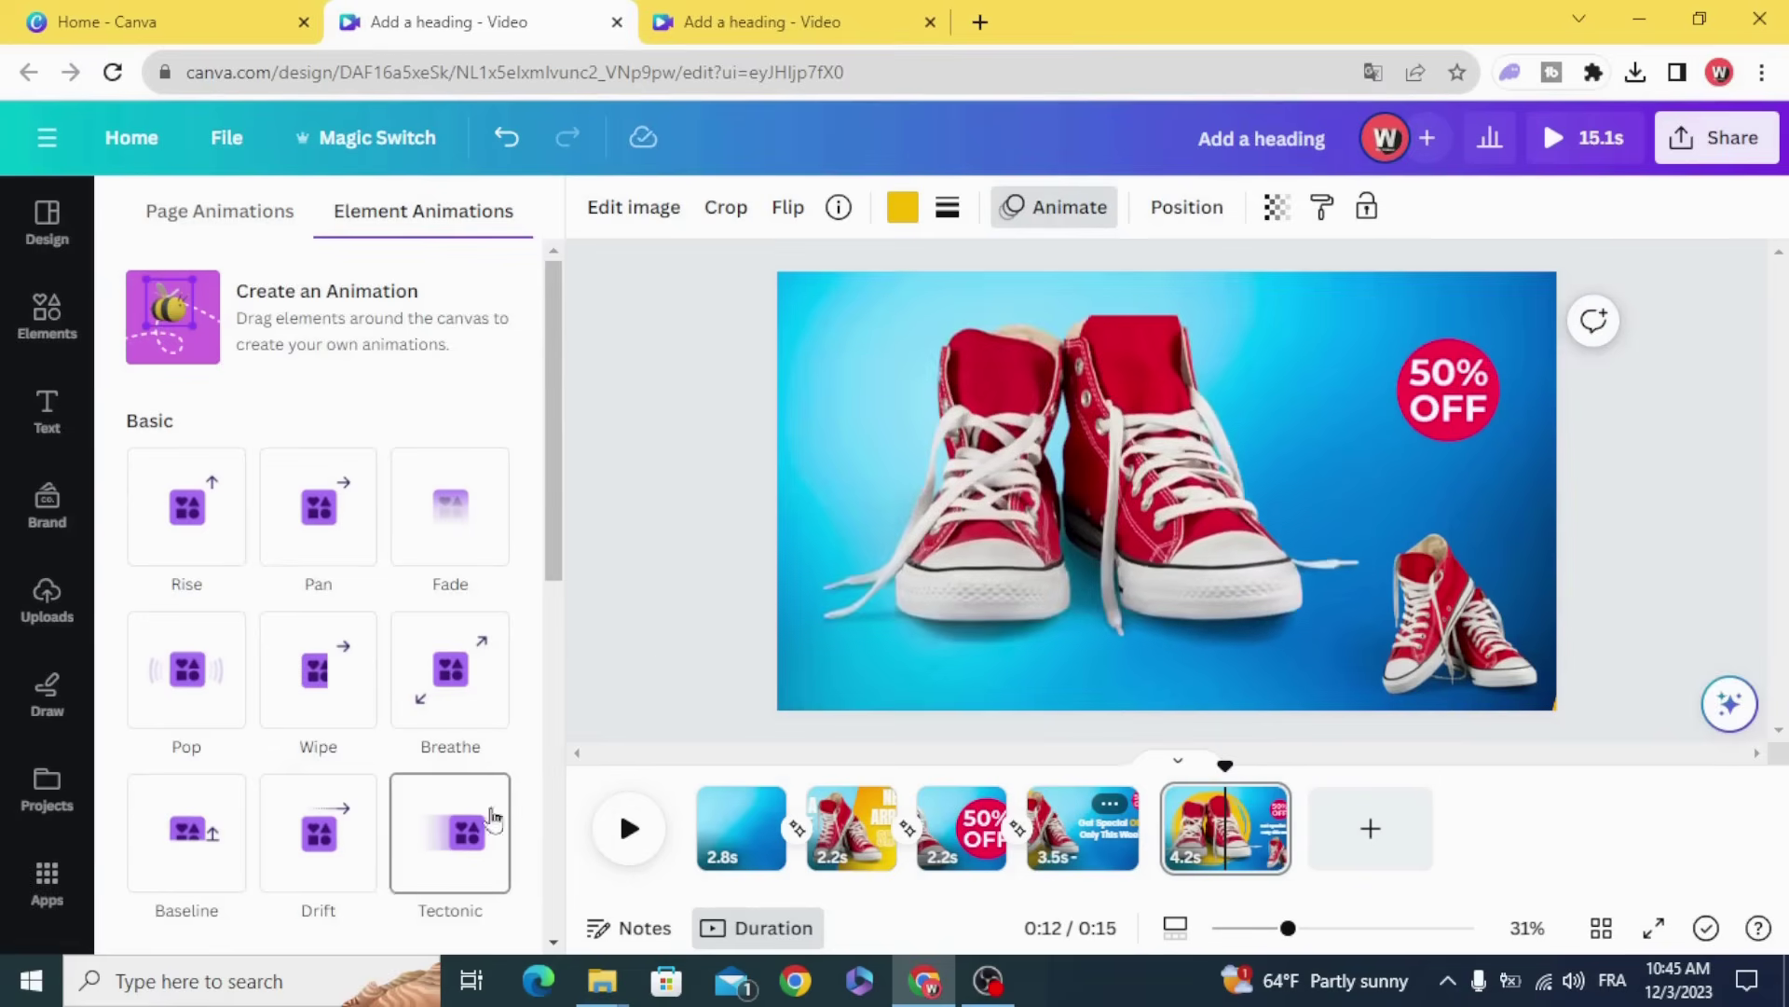
click(842, 457)
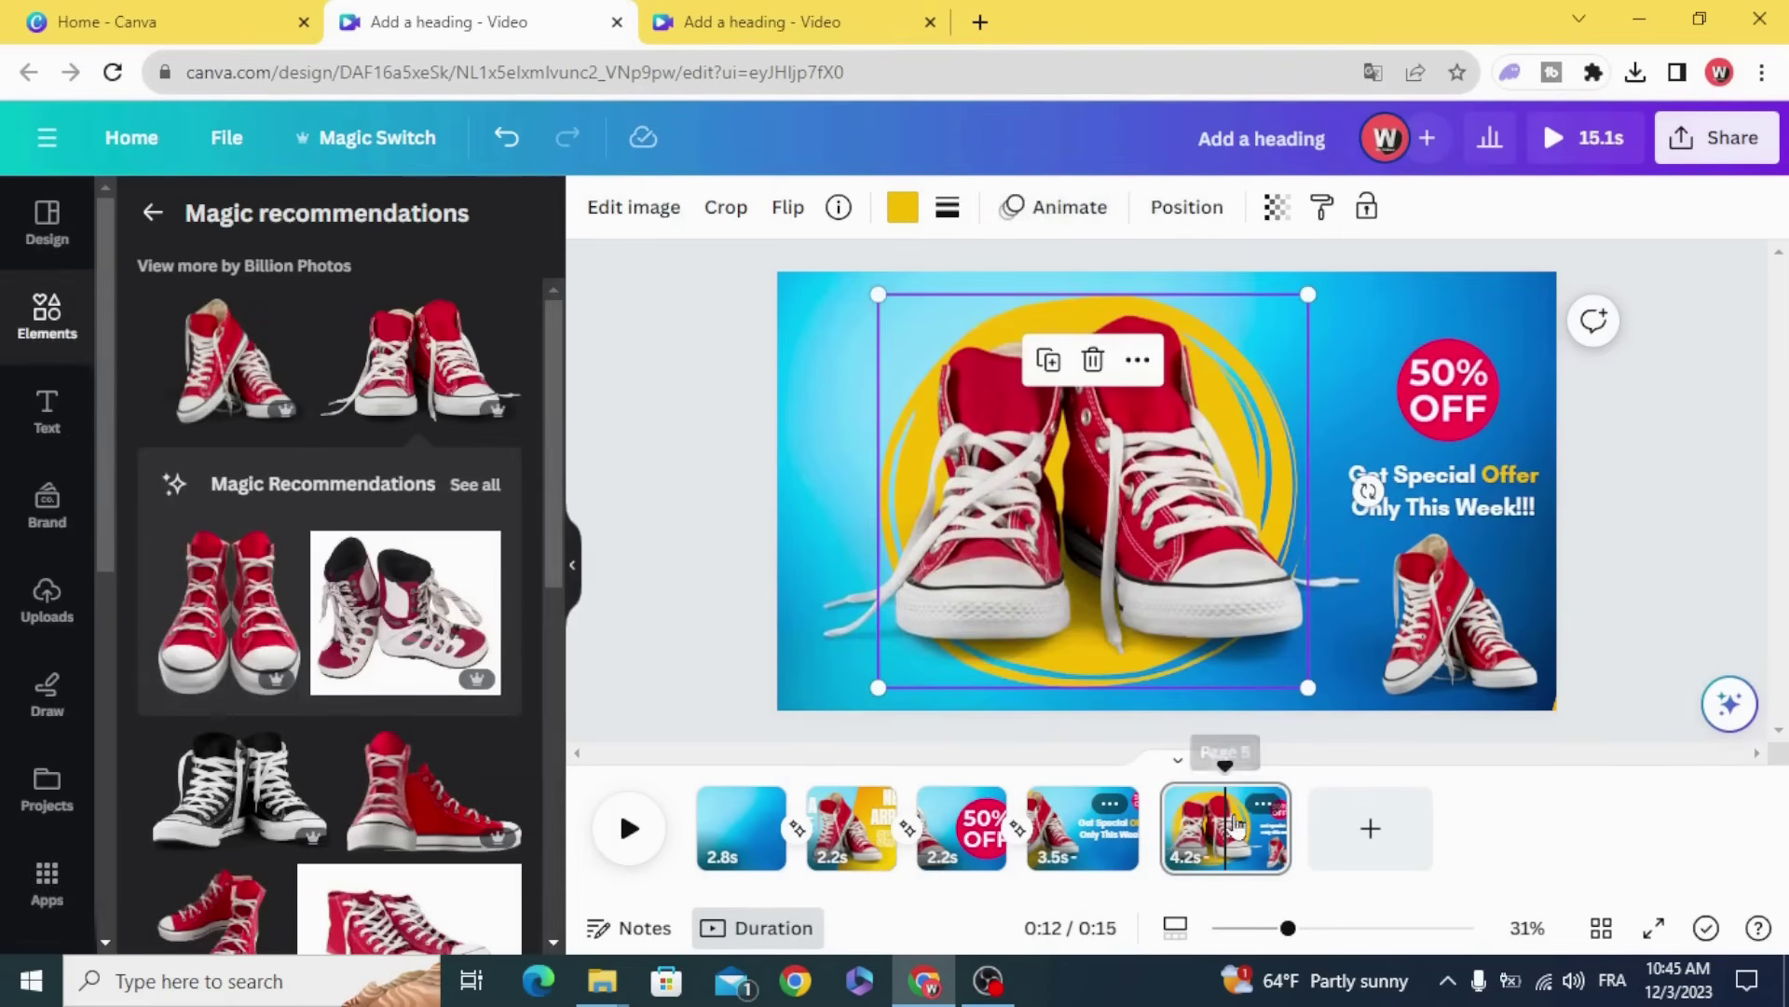
- Extend the yellow circle's timing to the start of the last page, and check the badge's and small sneakers' timing
right_click(1279, 322)
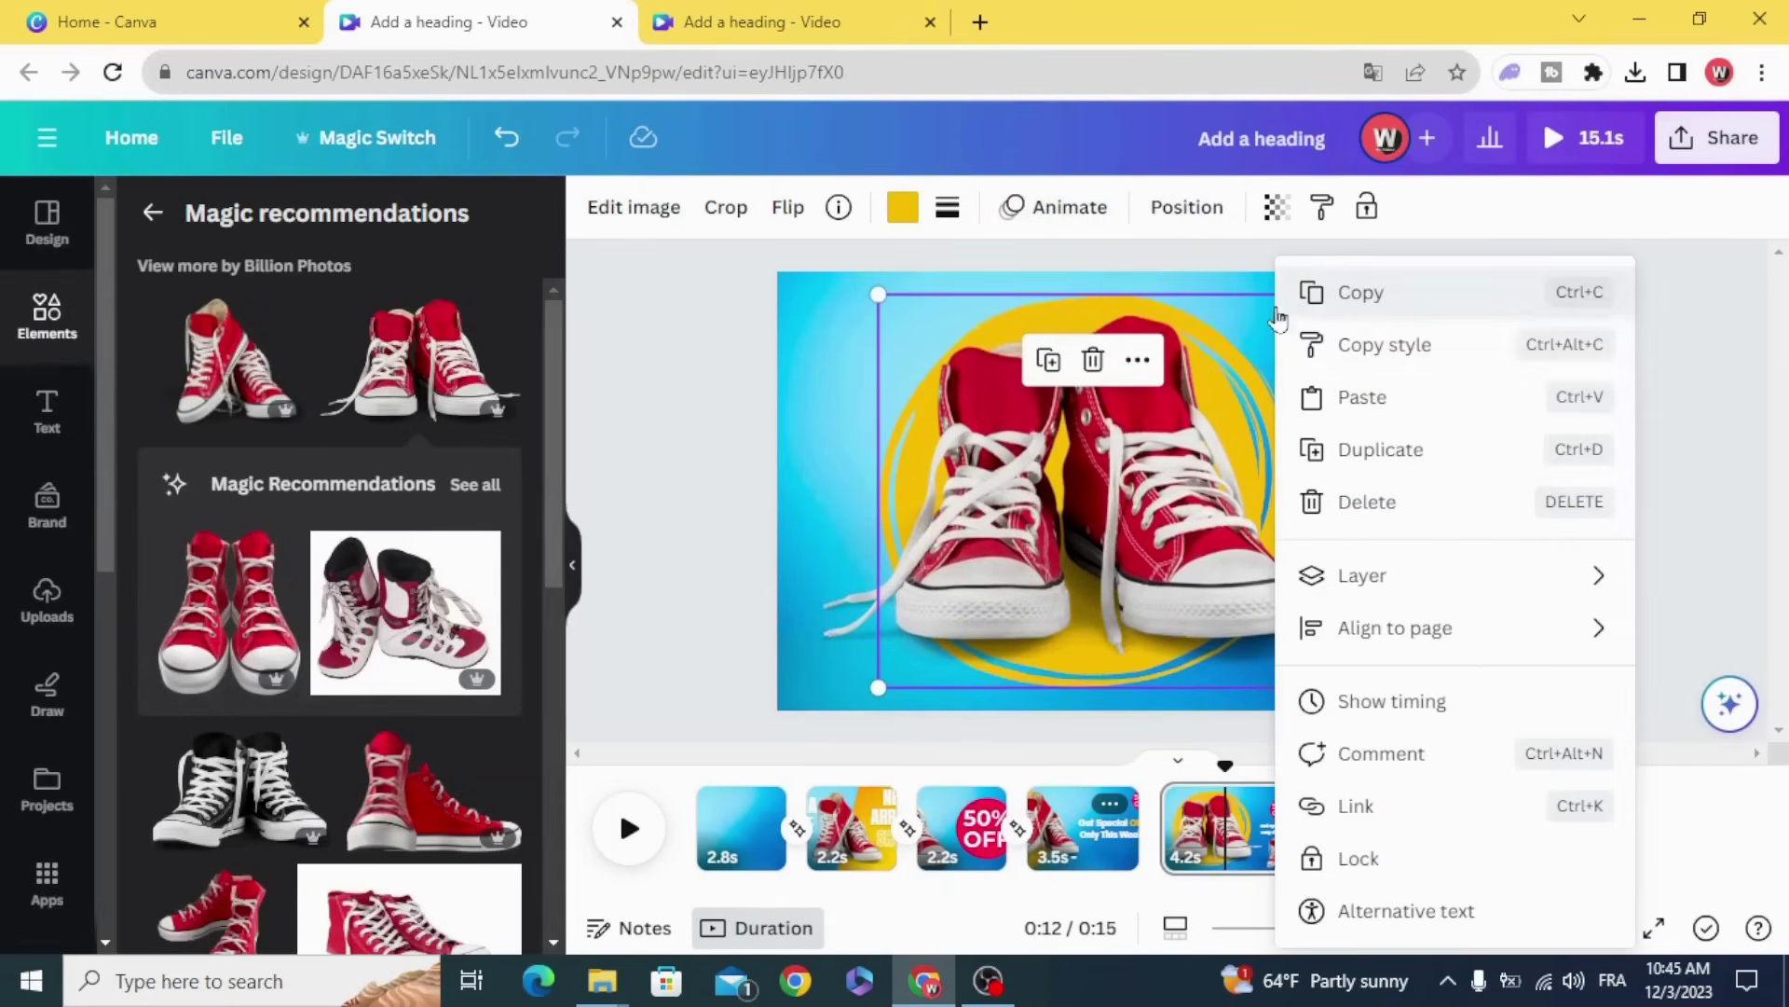
click(1440, 709)
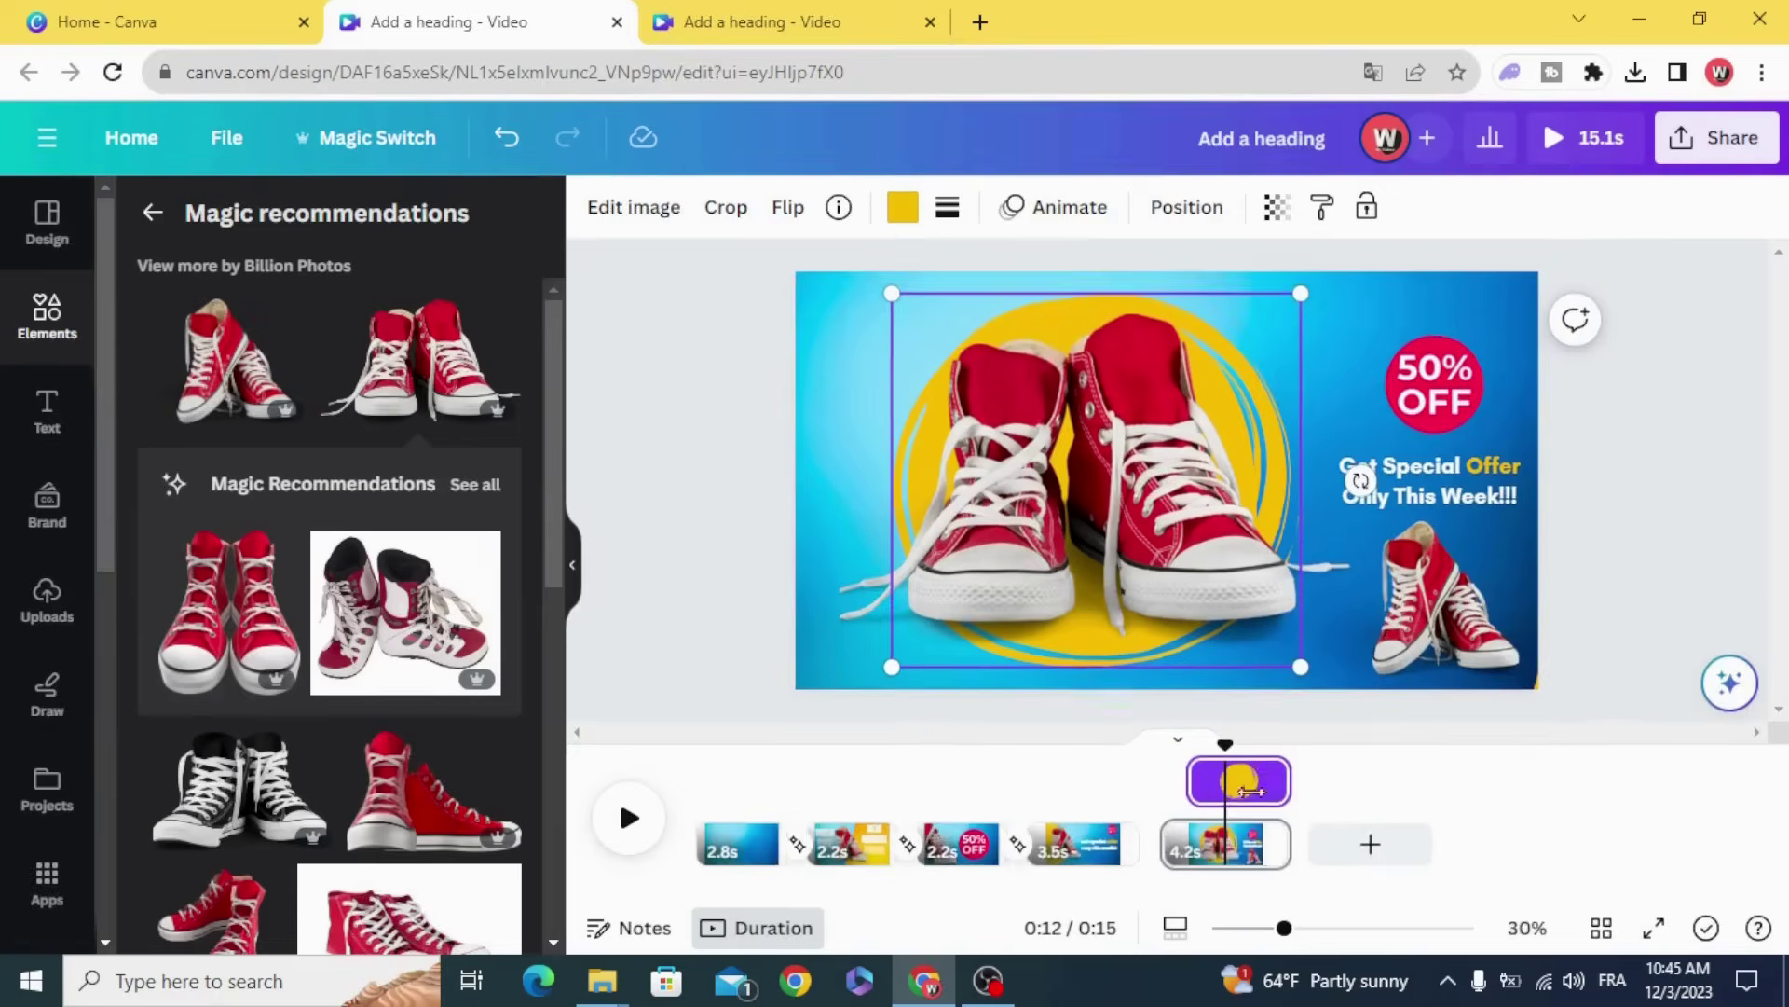
drag(1190, 788, 1156, 797)
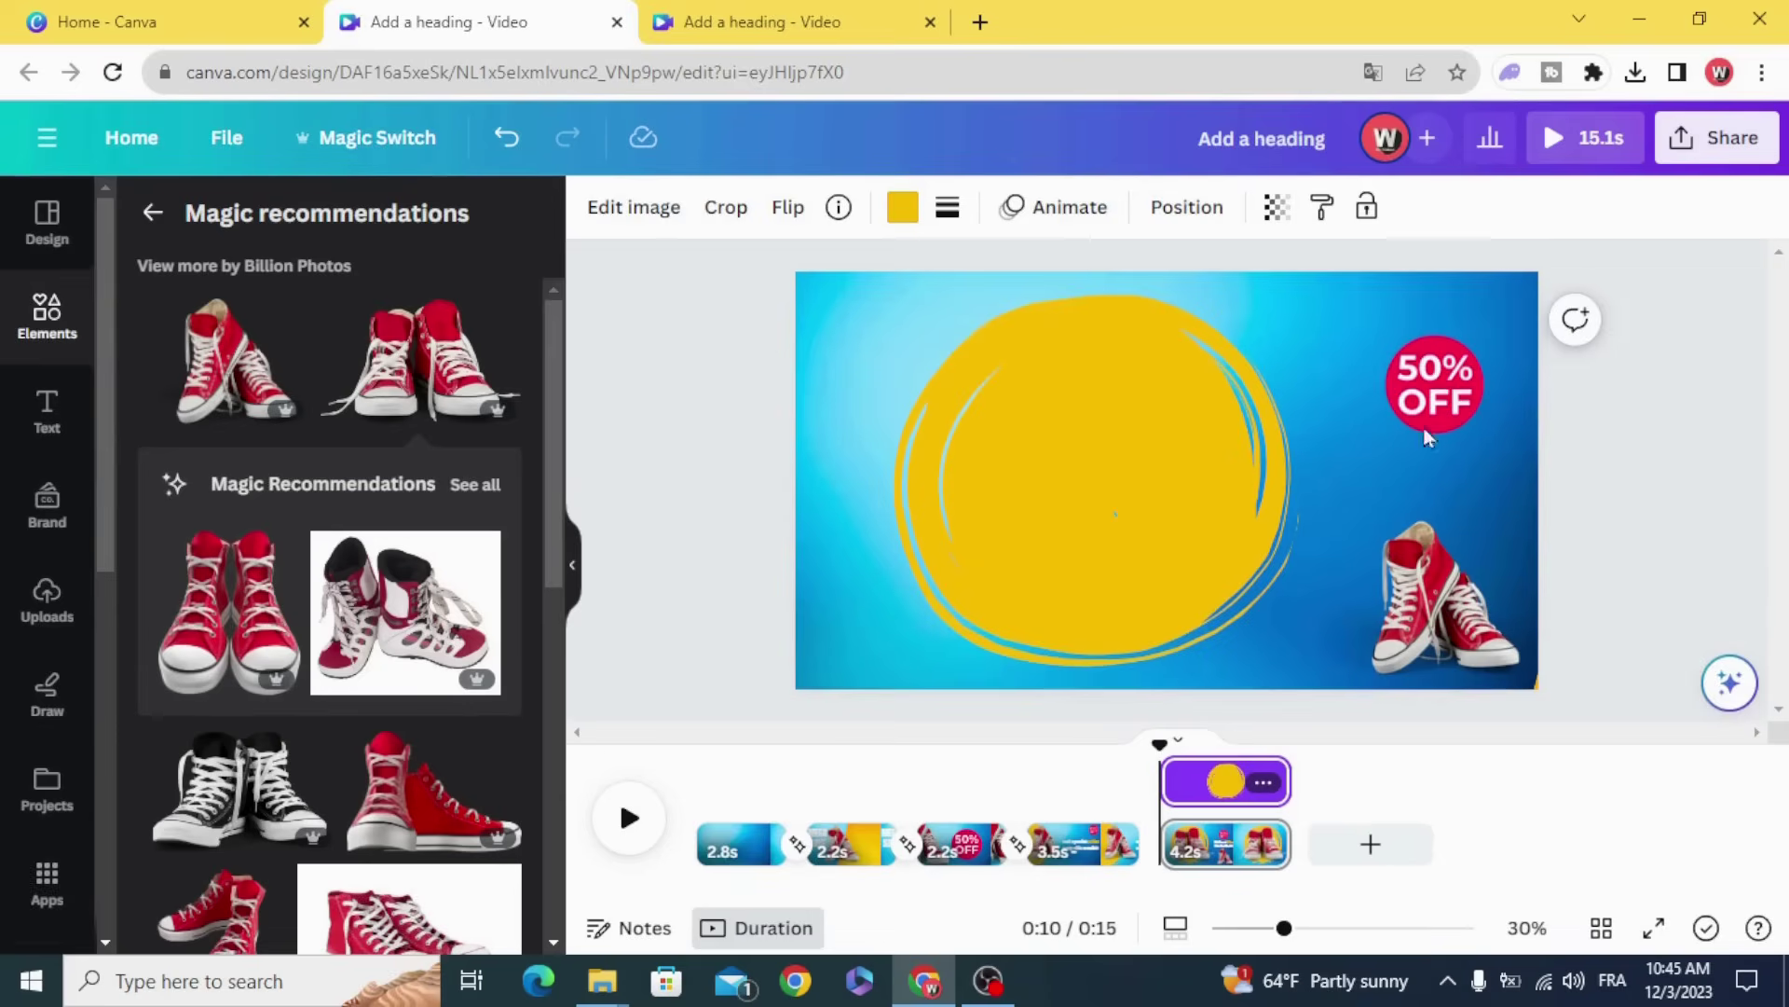
click(1434, 399)
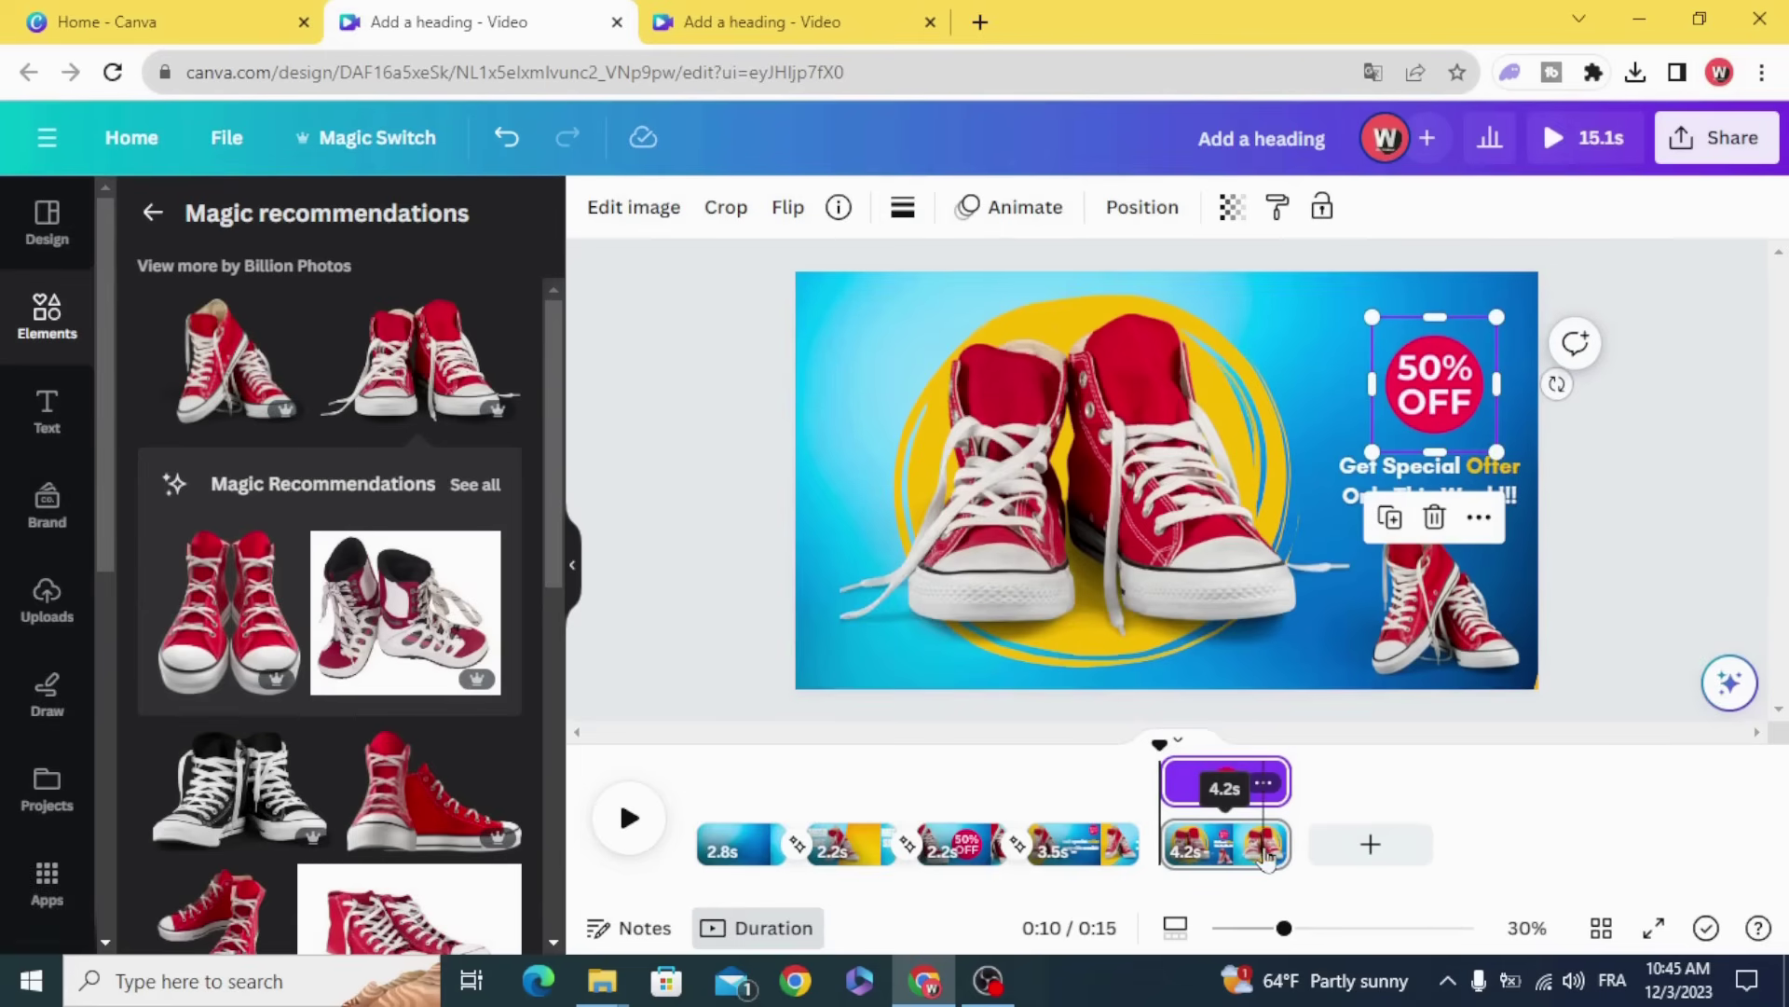
click(1425, 629)
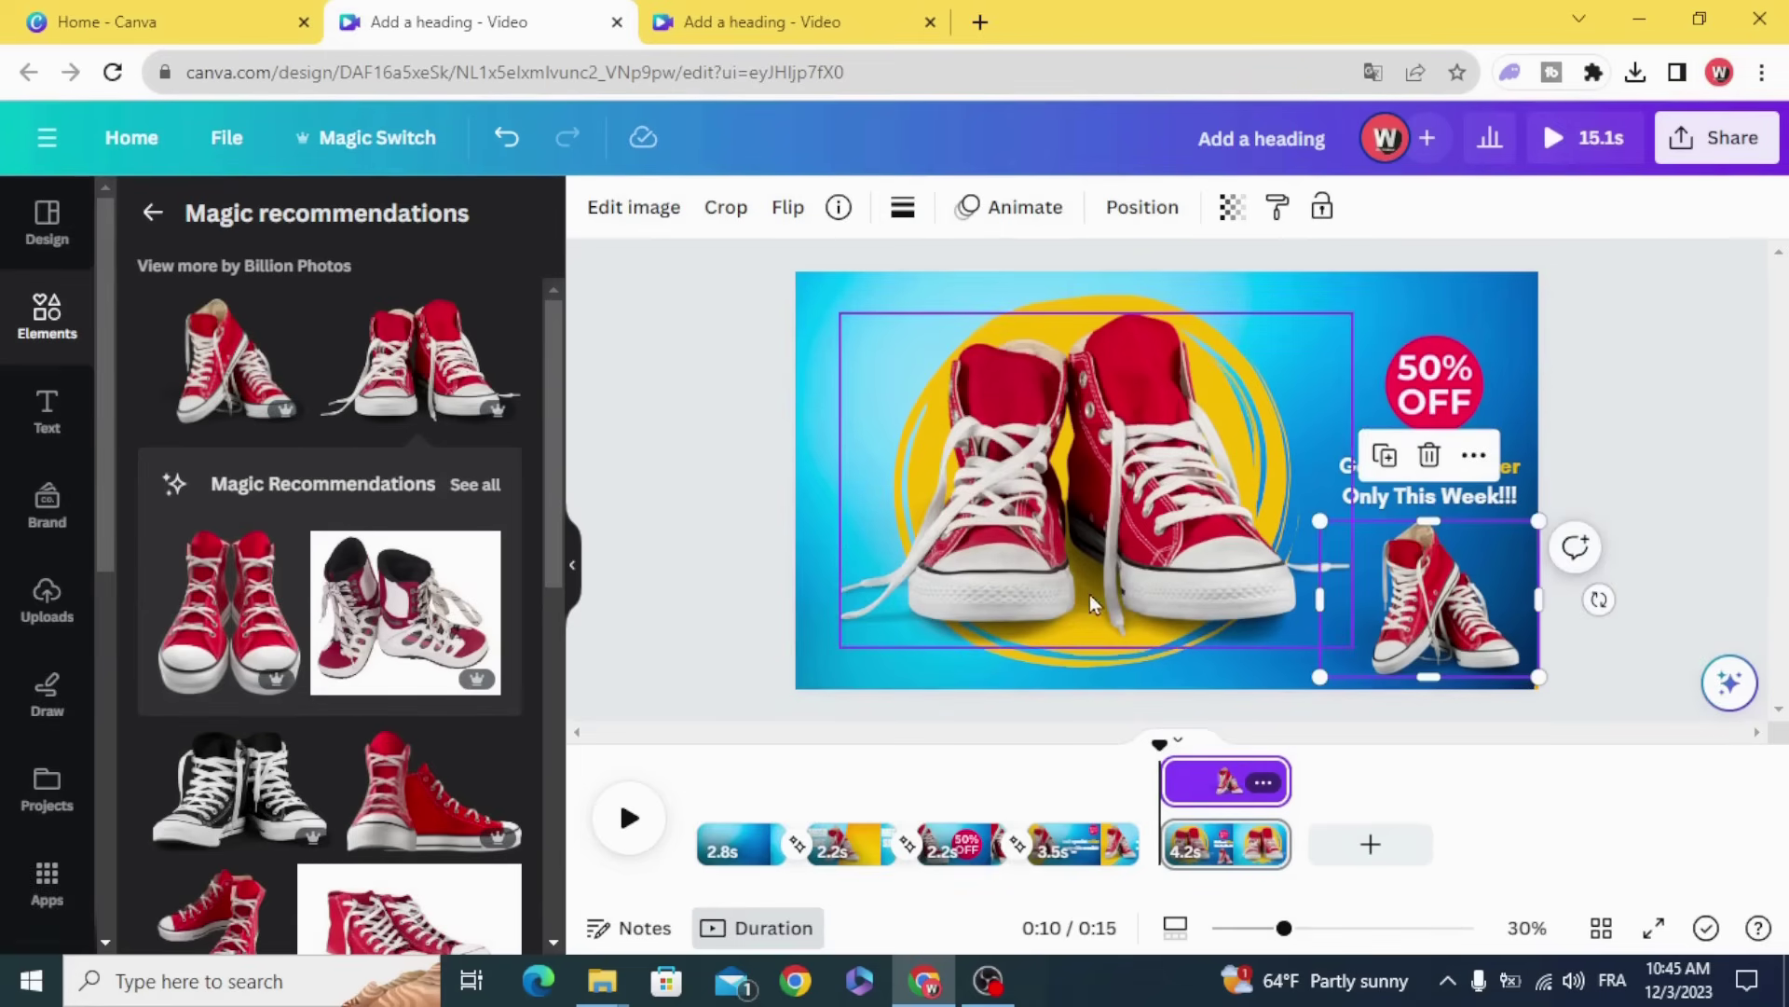
click(645, 456)
click(978, 507)
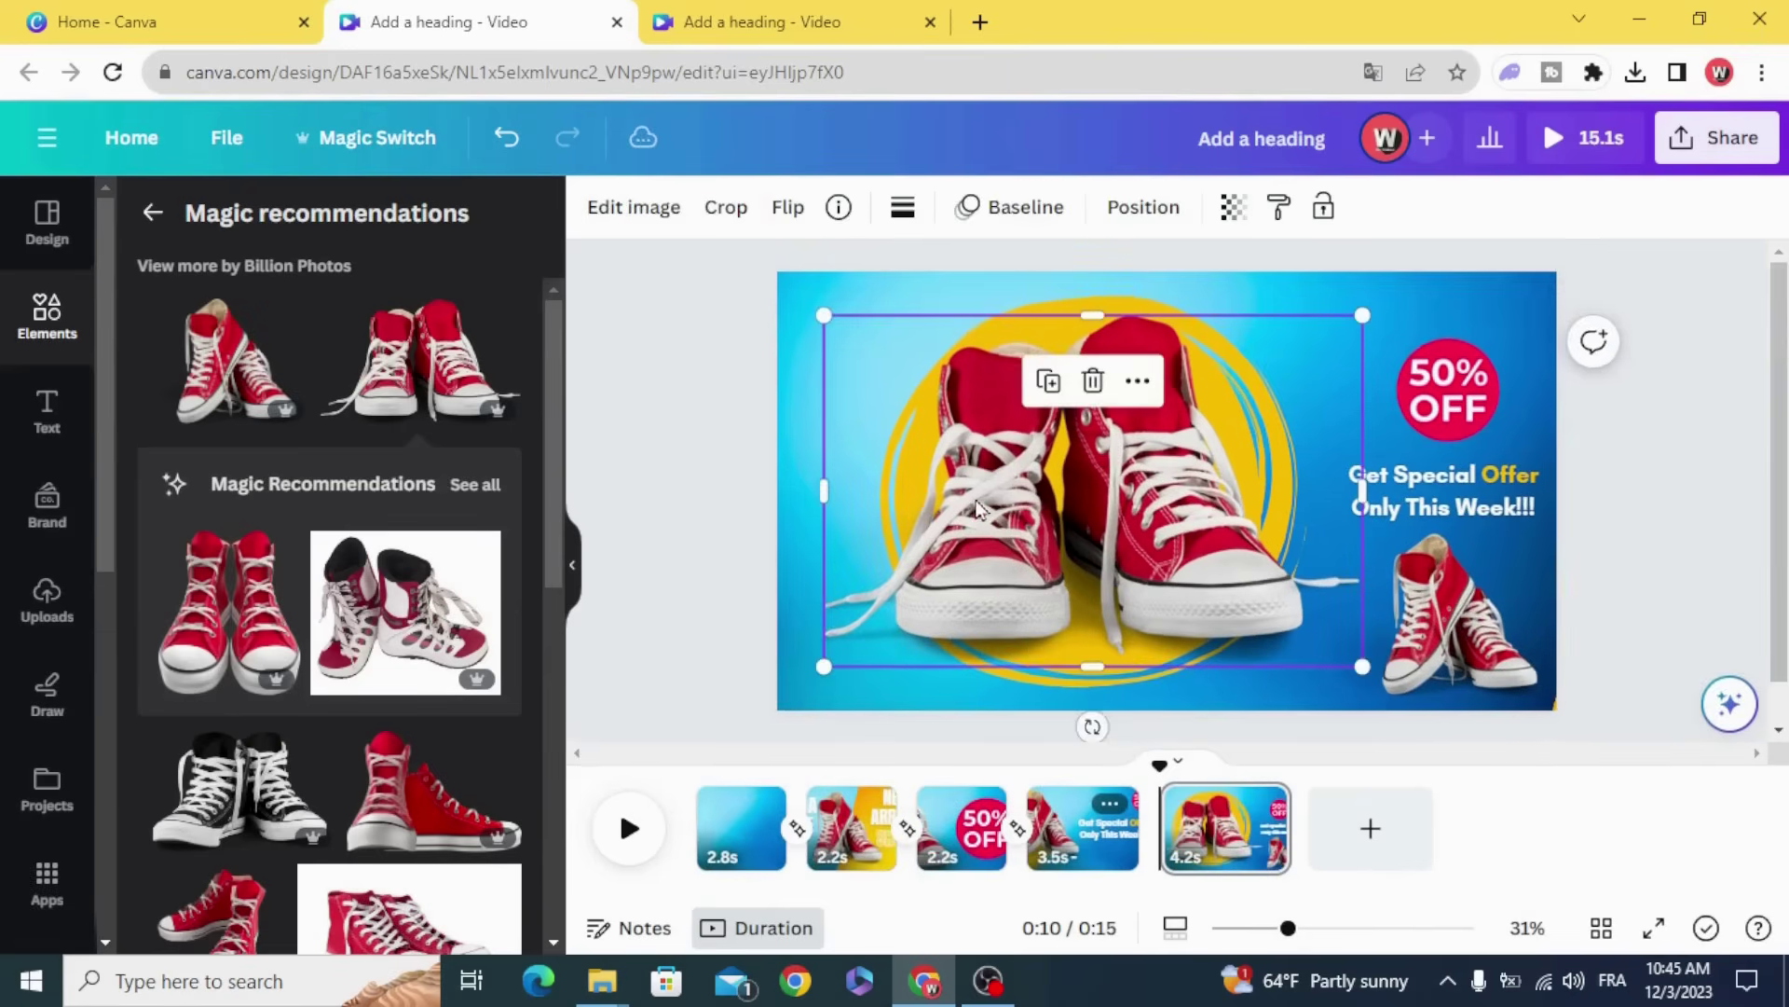
- Add a Match & Move transition between the offer page and the last page, and preview it
mouse_move(1157, 865)
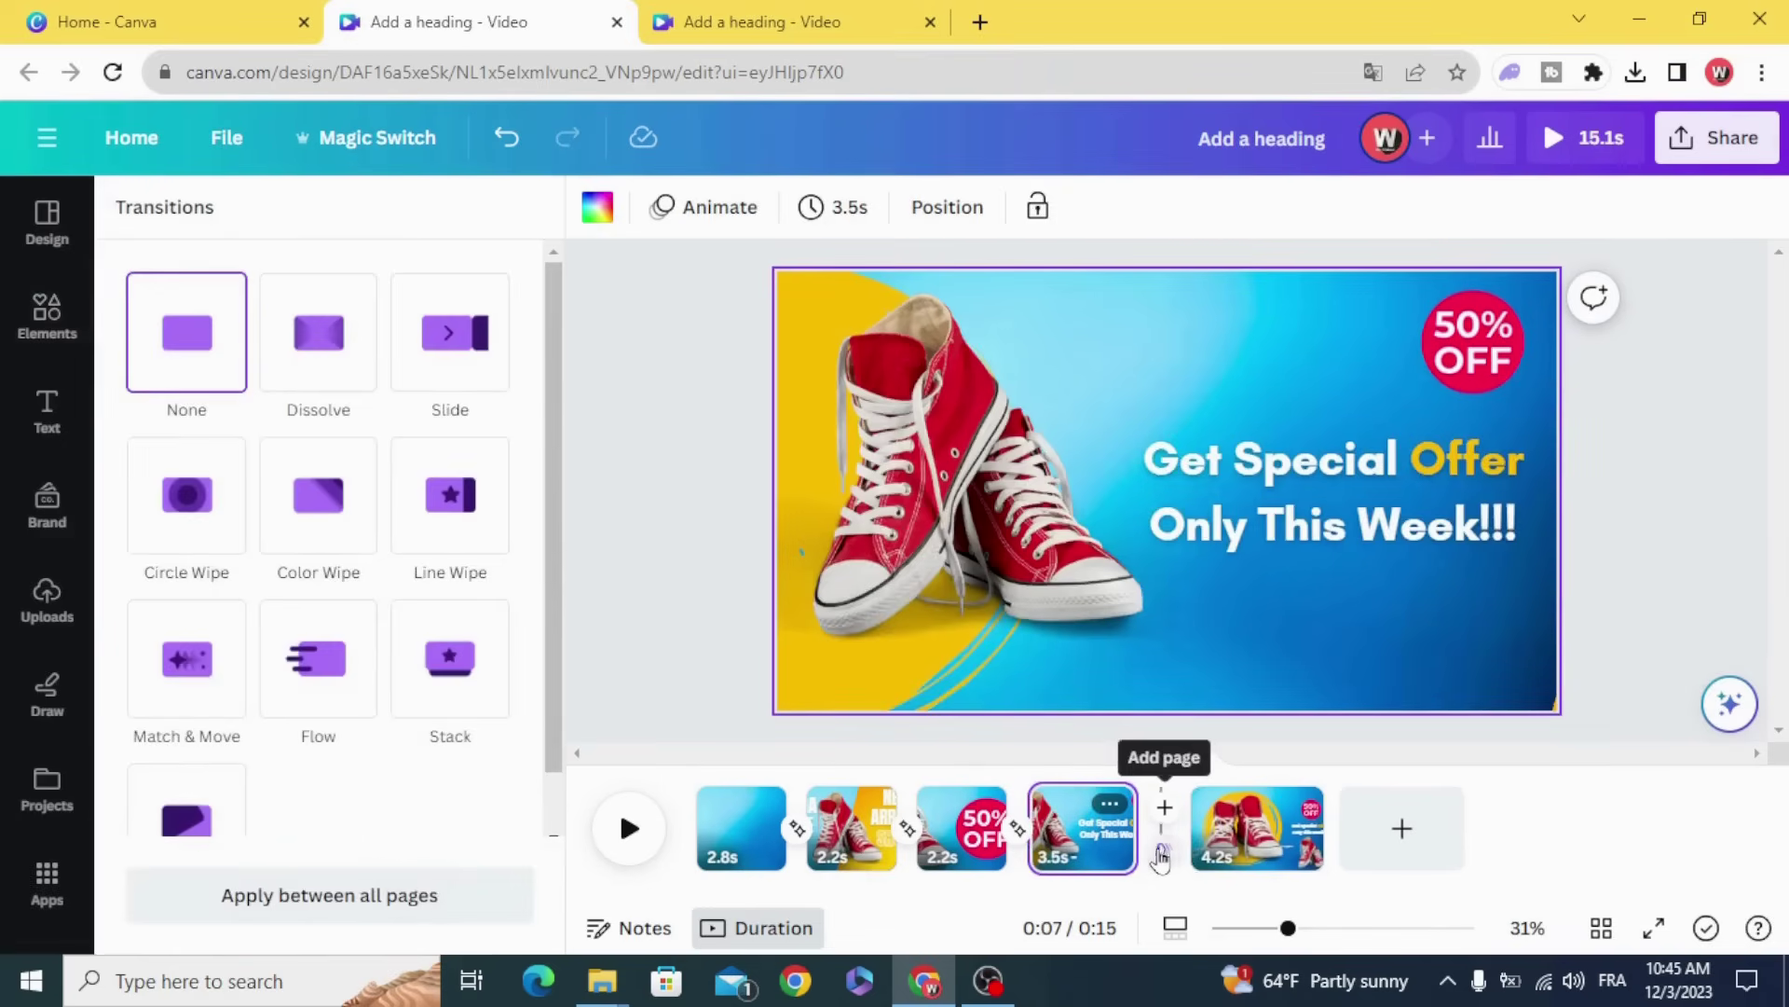
click(187, 676)
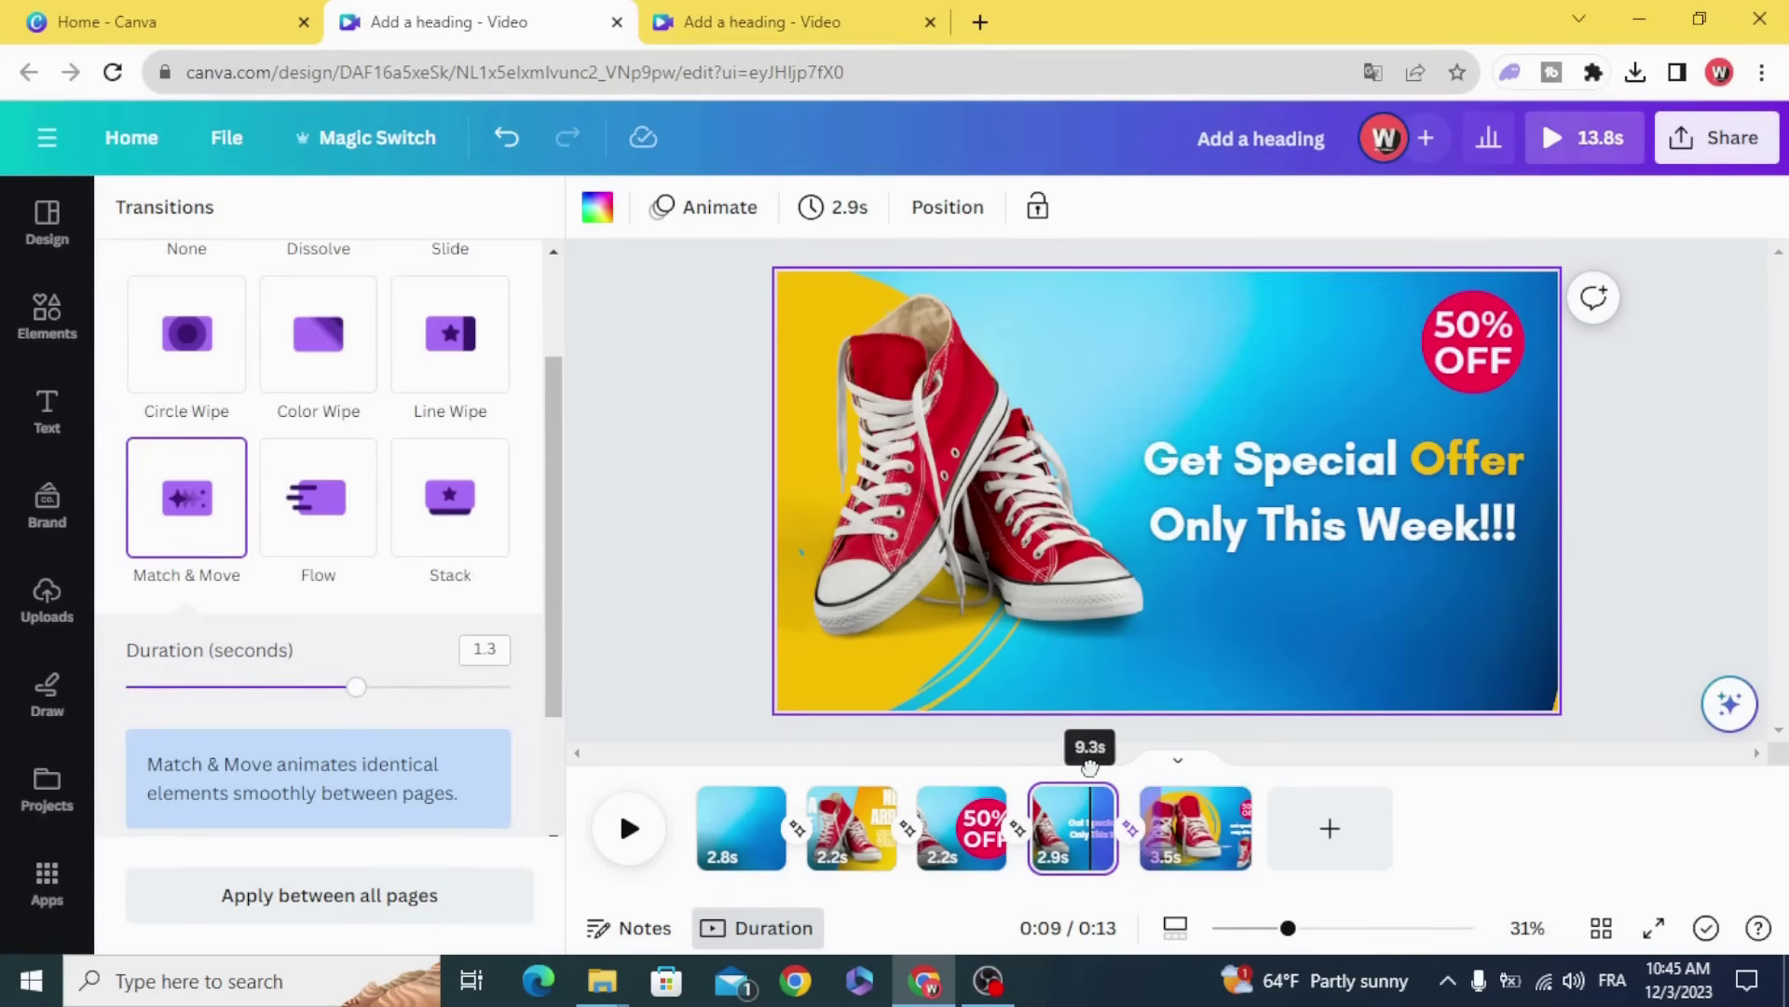
click(629, 827)
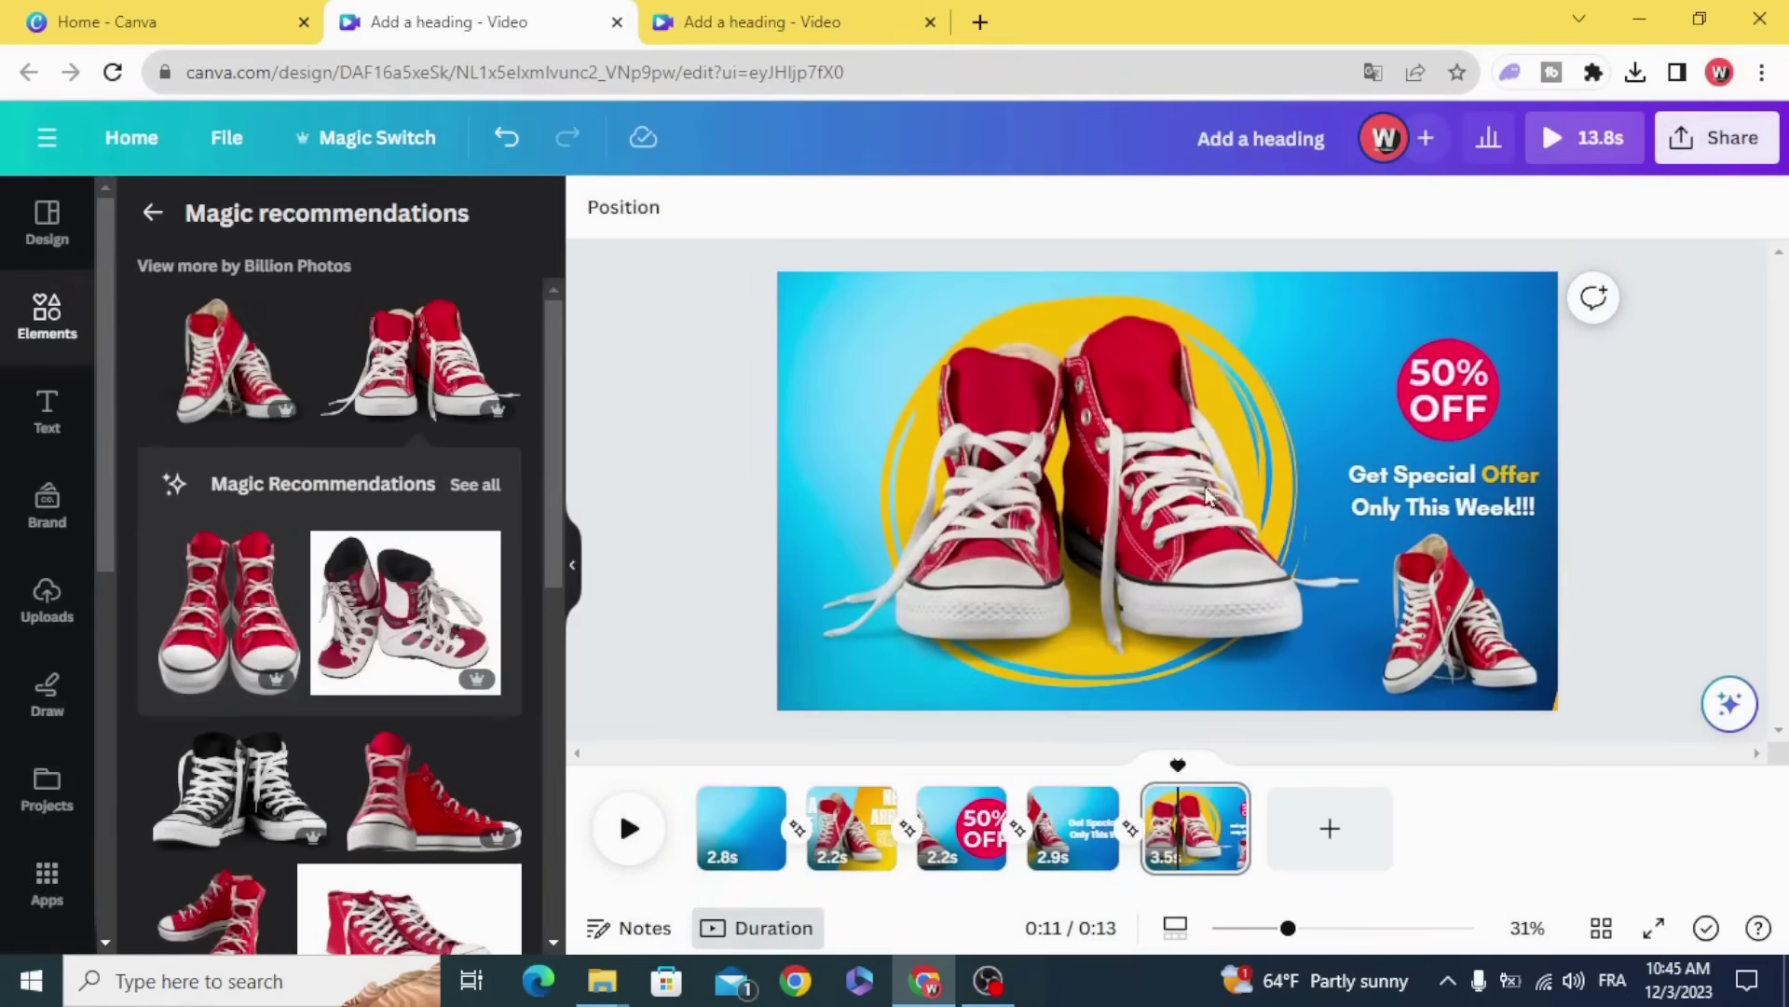
- Delay the start of the large red sneakers on the last page's timeline, and replay from the offer page
click(1143, 511)
right_click(1141, 504)
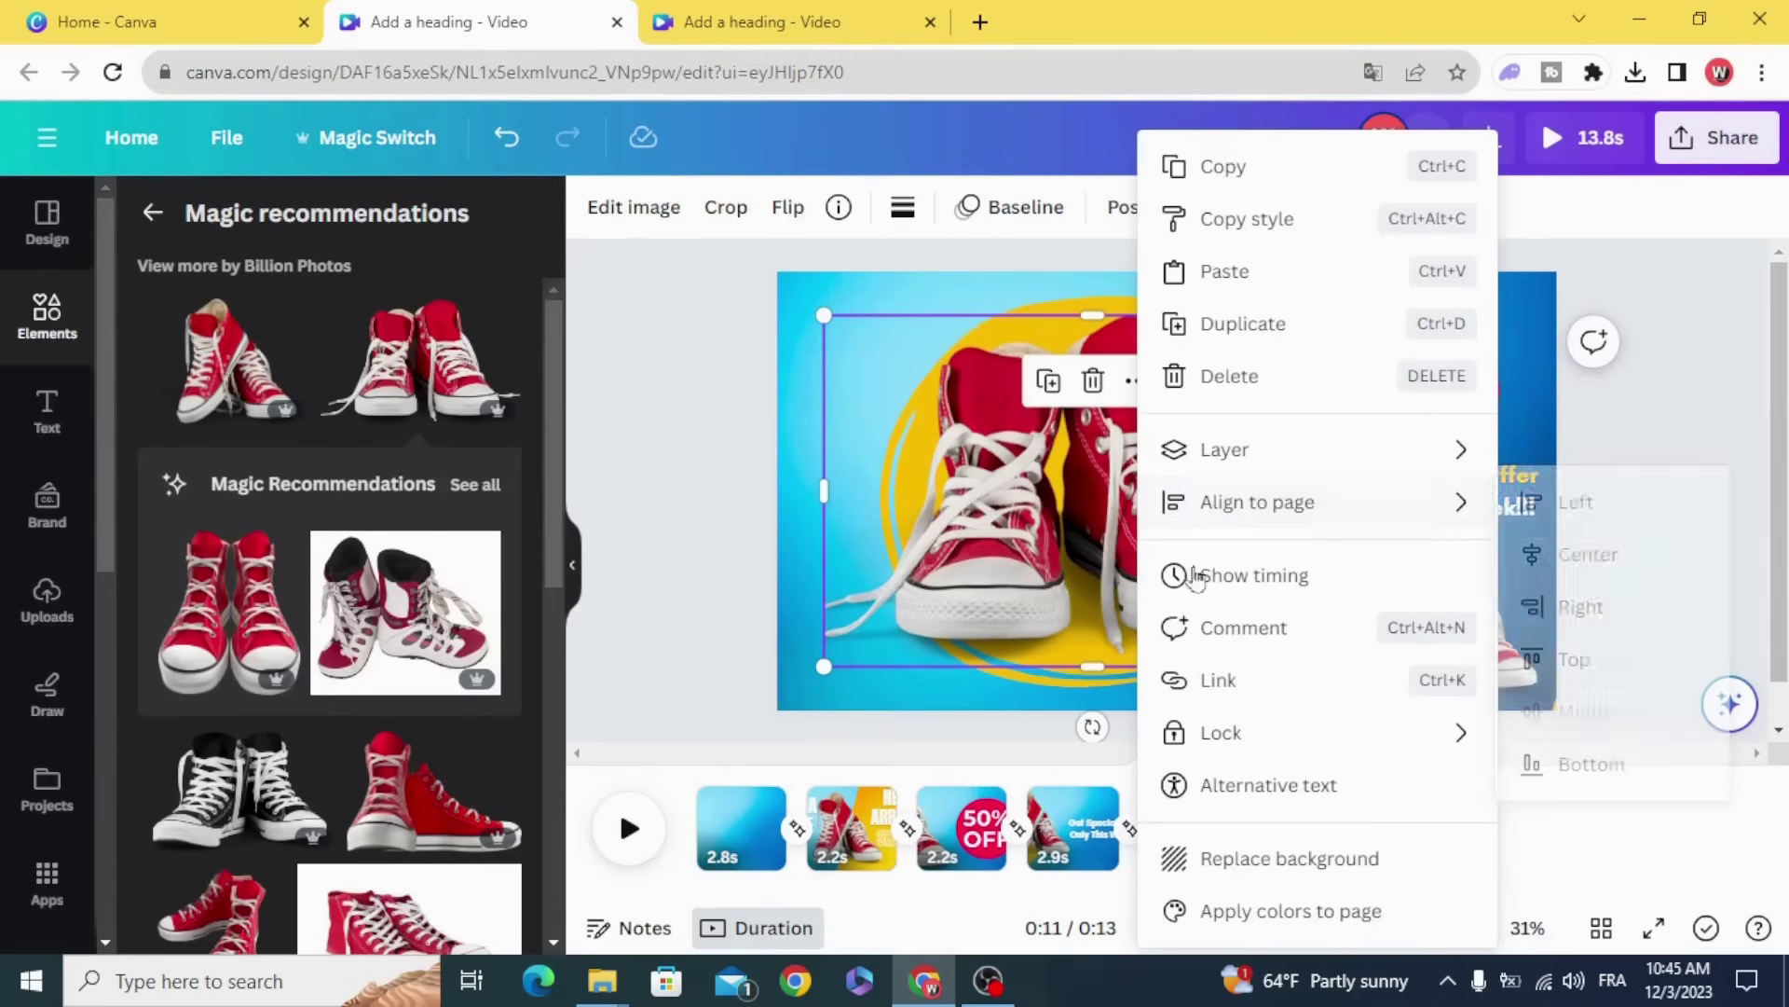
click(1317, 585)
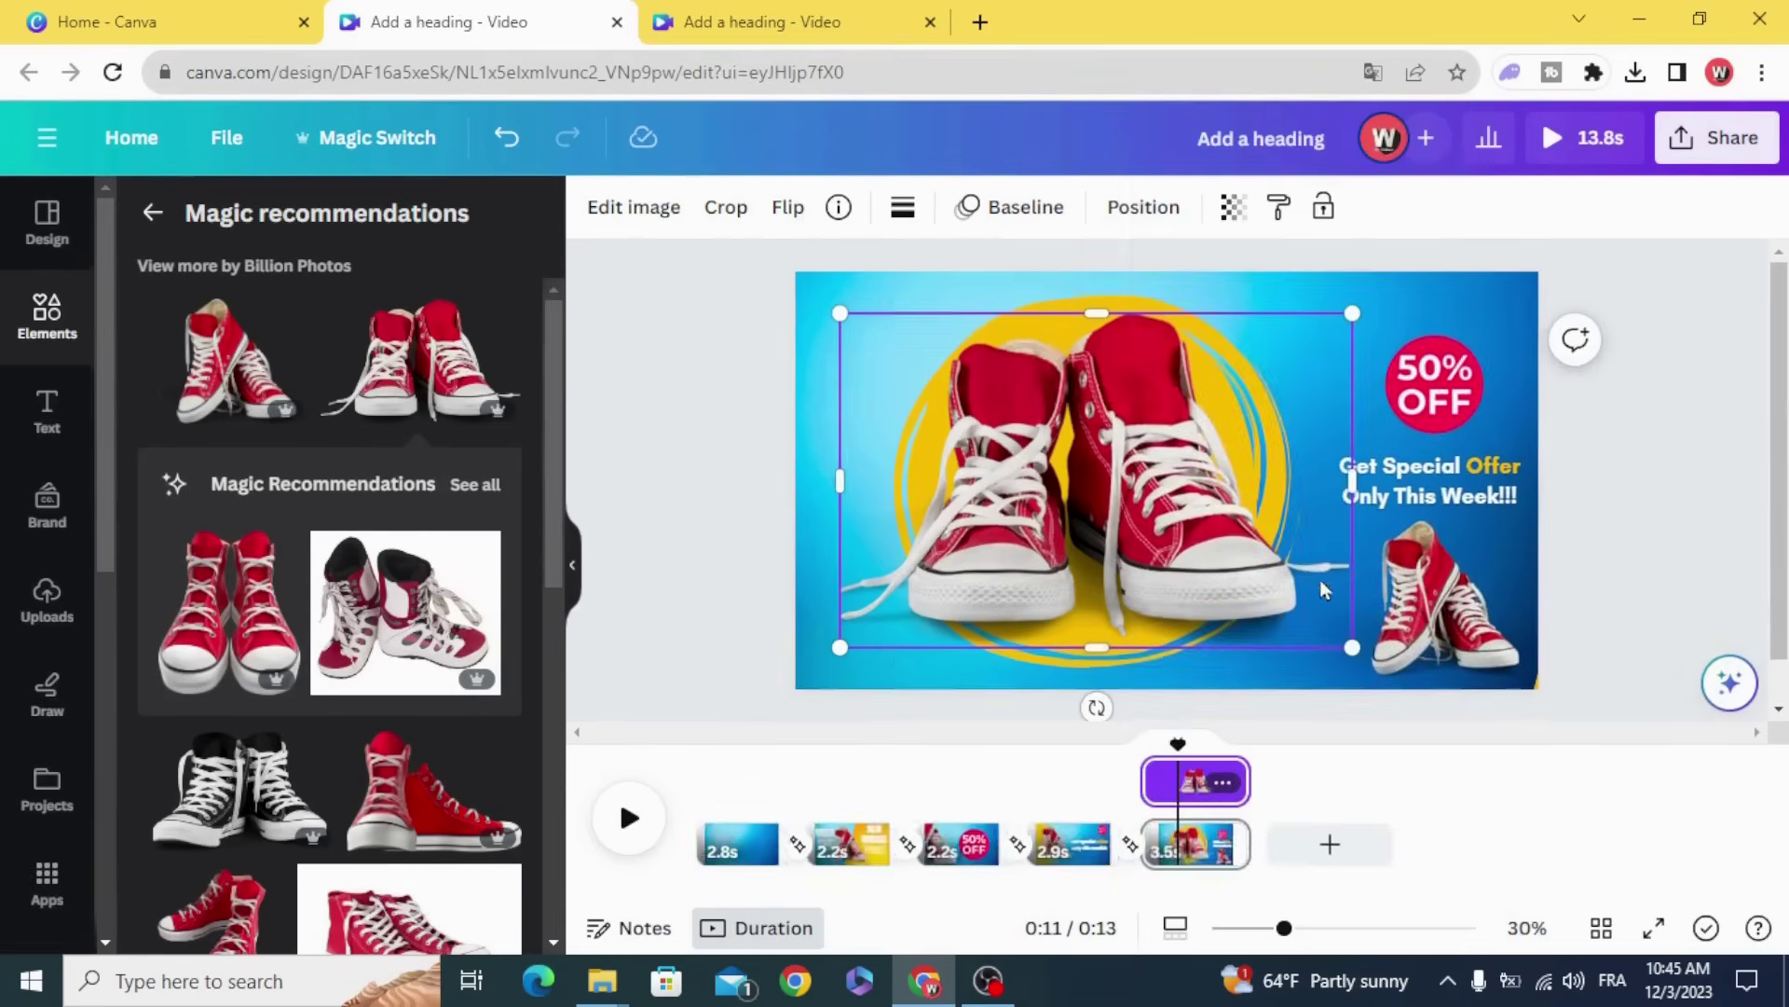
drag(1150, 783, 1174, 783)
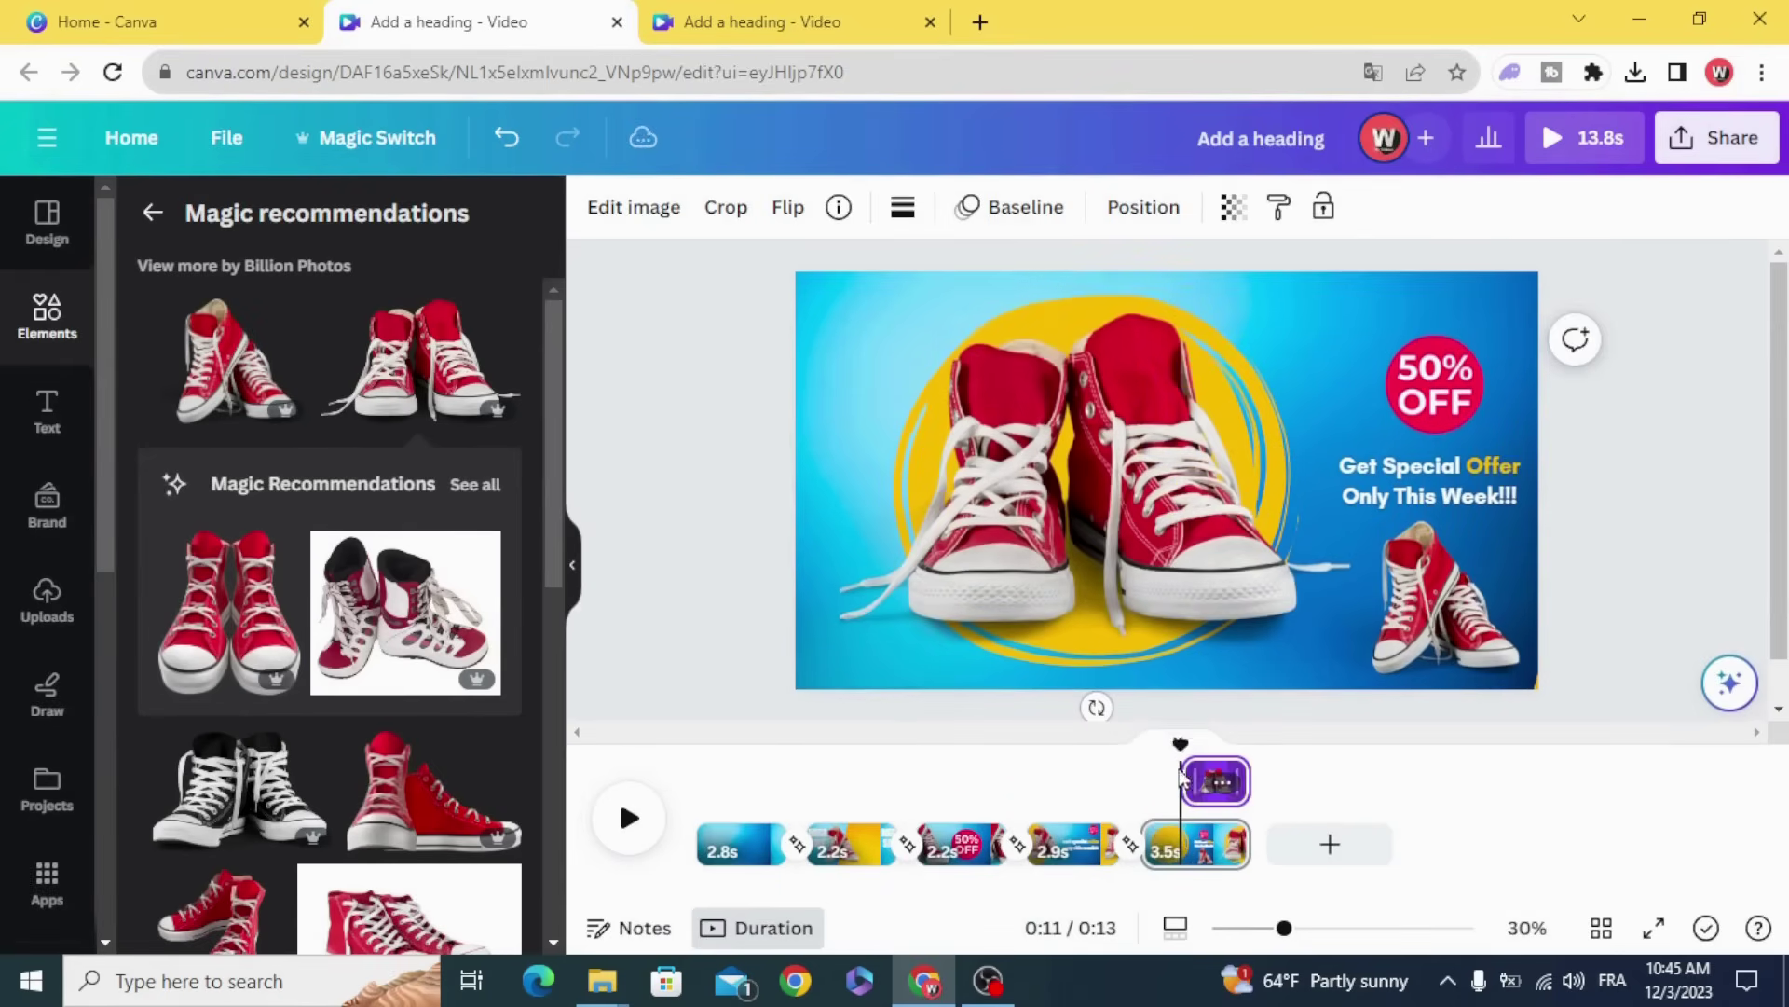
drag(1181, 773, 1088, 754)
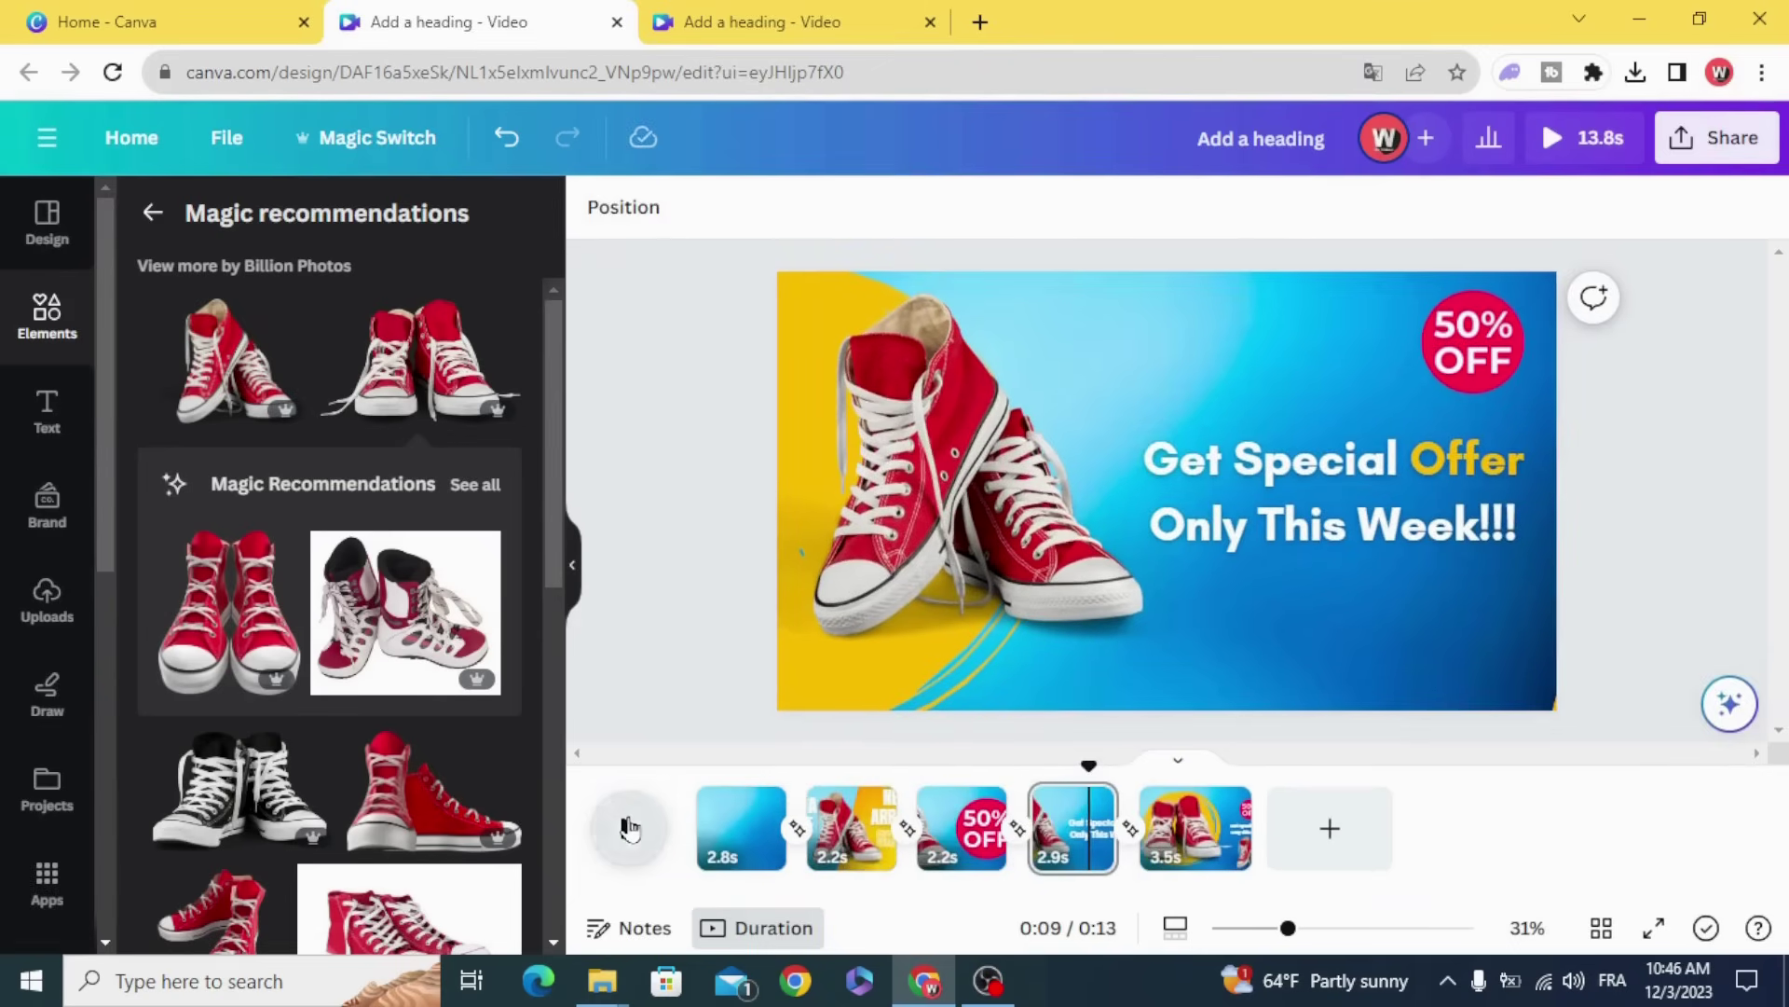
click(629, 826)
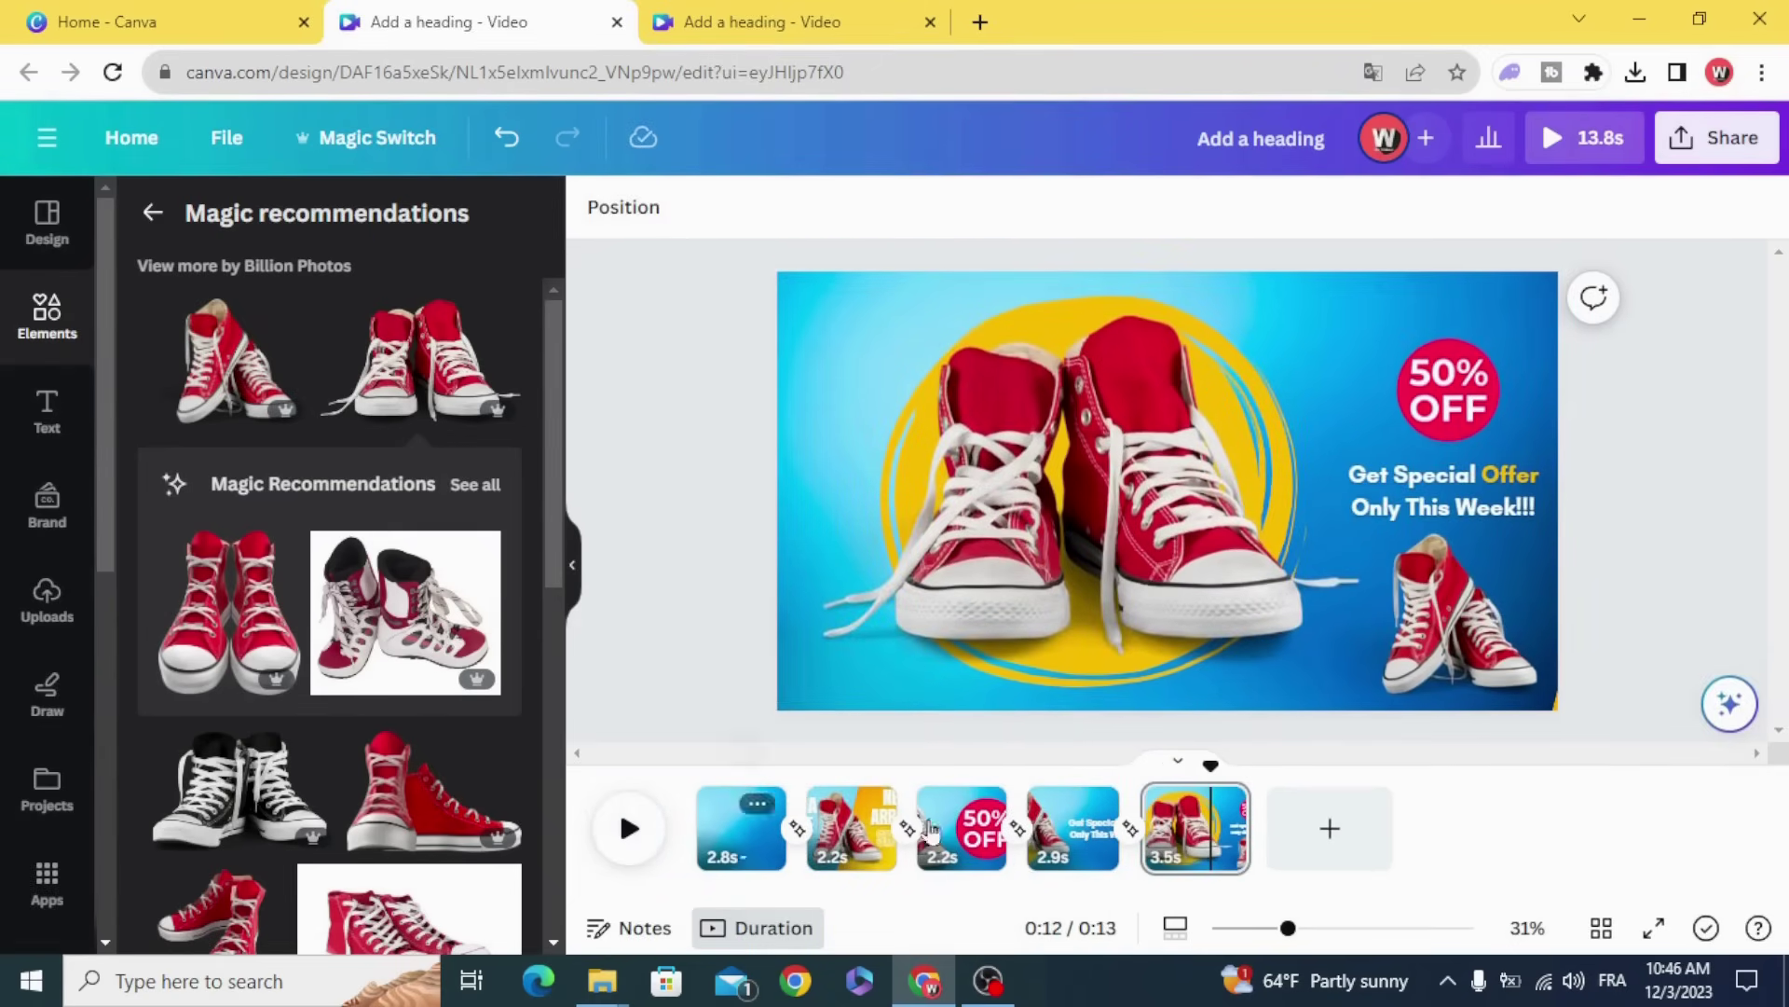
- Extend the last page to 4.6 seconds and split it into pages of 2.5 and 2.1 seconds
drag(1247, 827, 1105, 764)
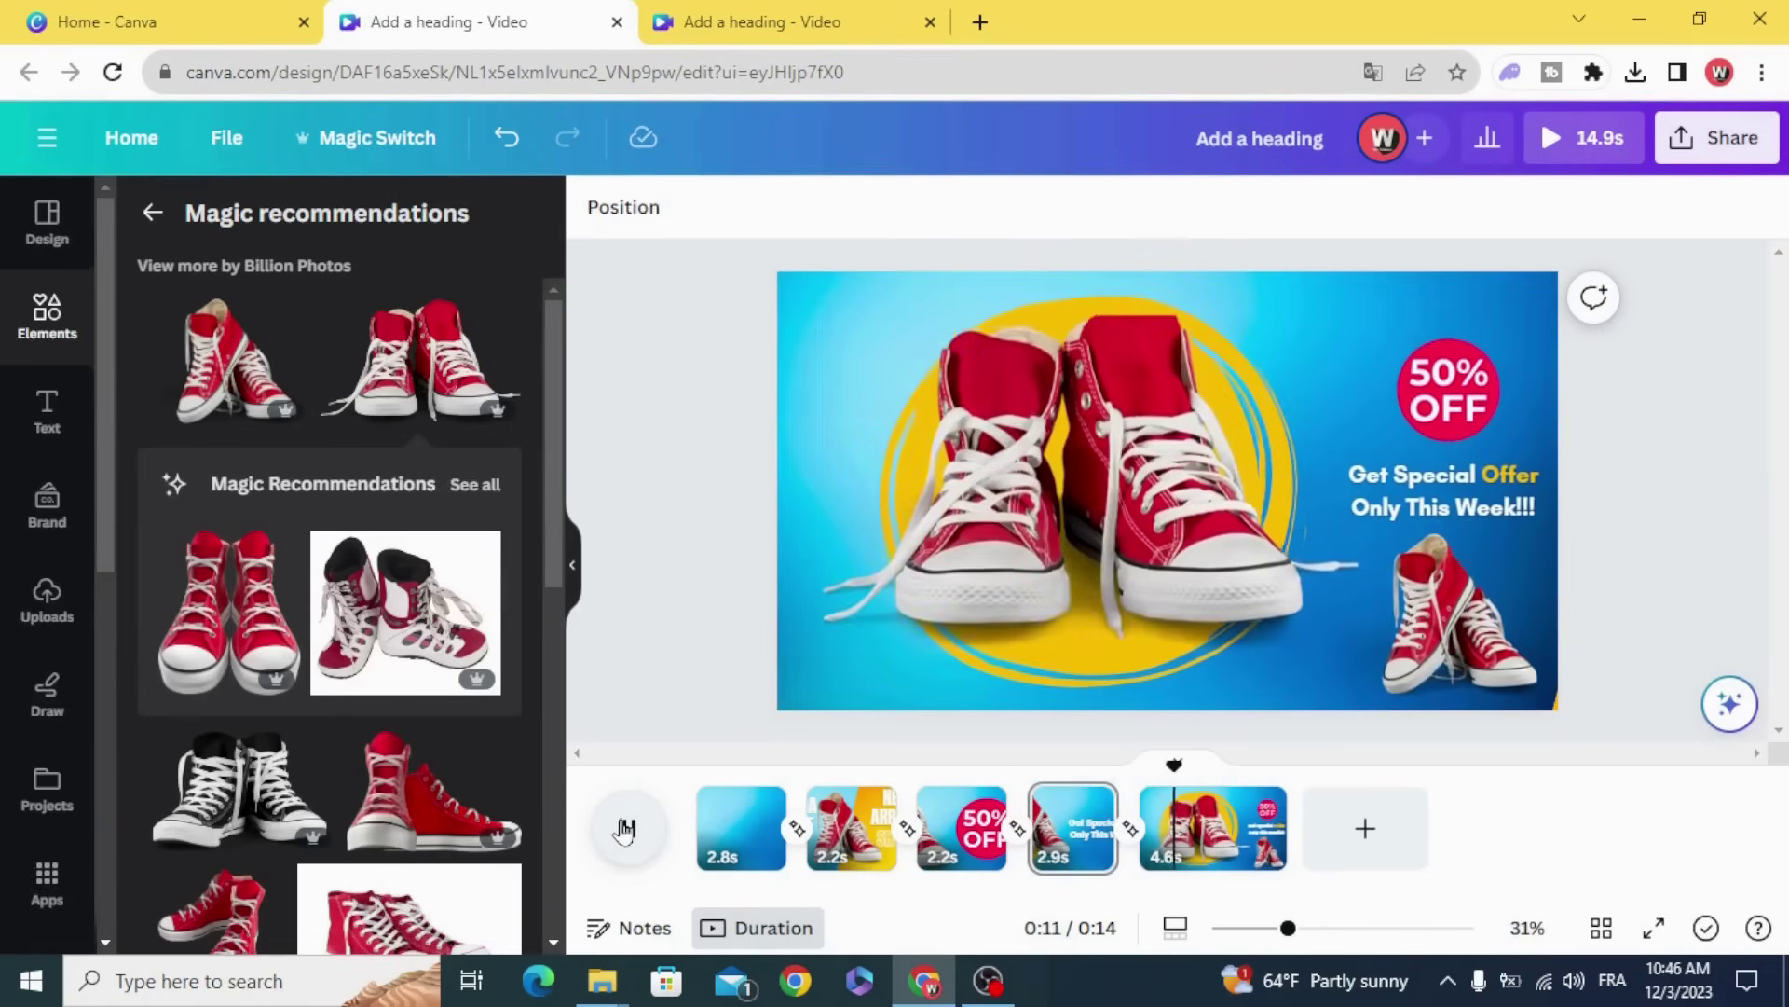
click(625, 828)
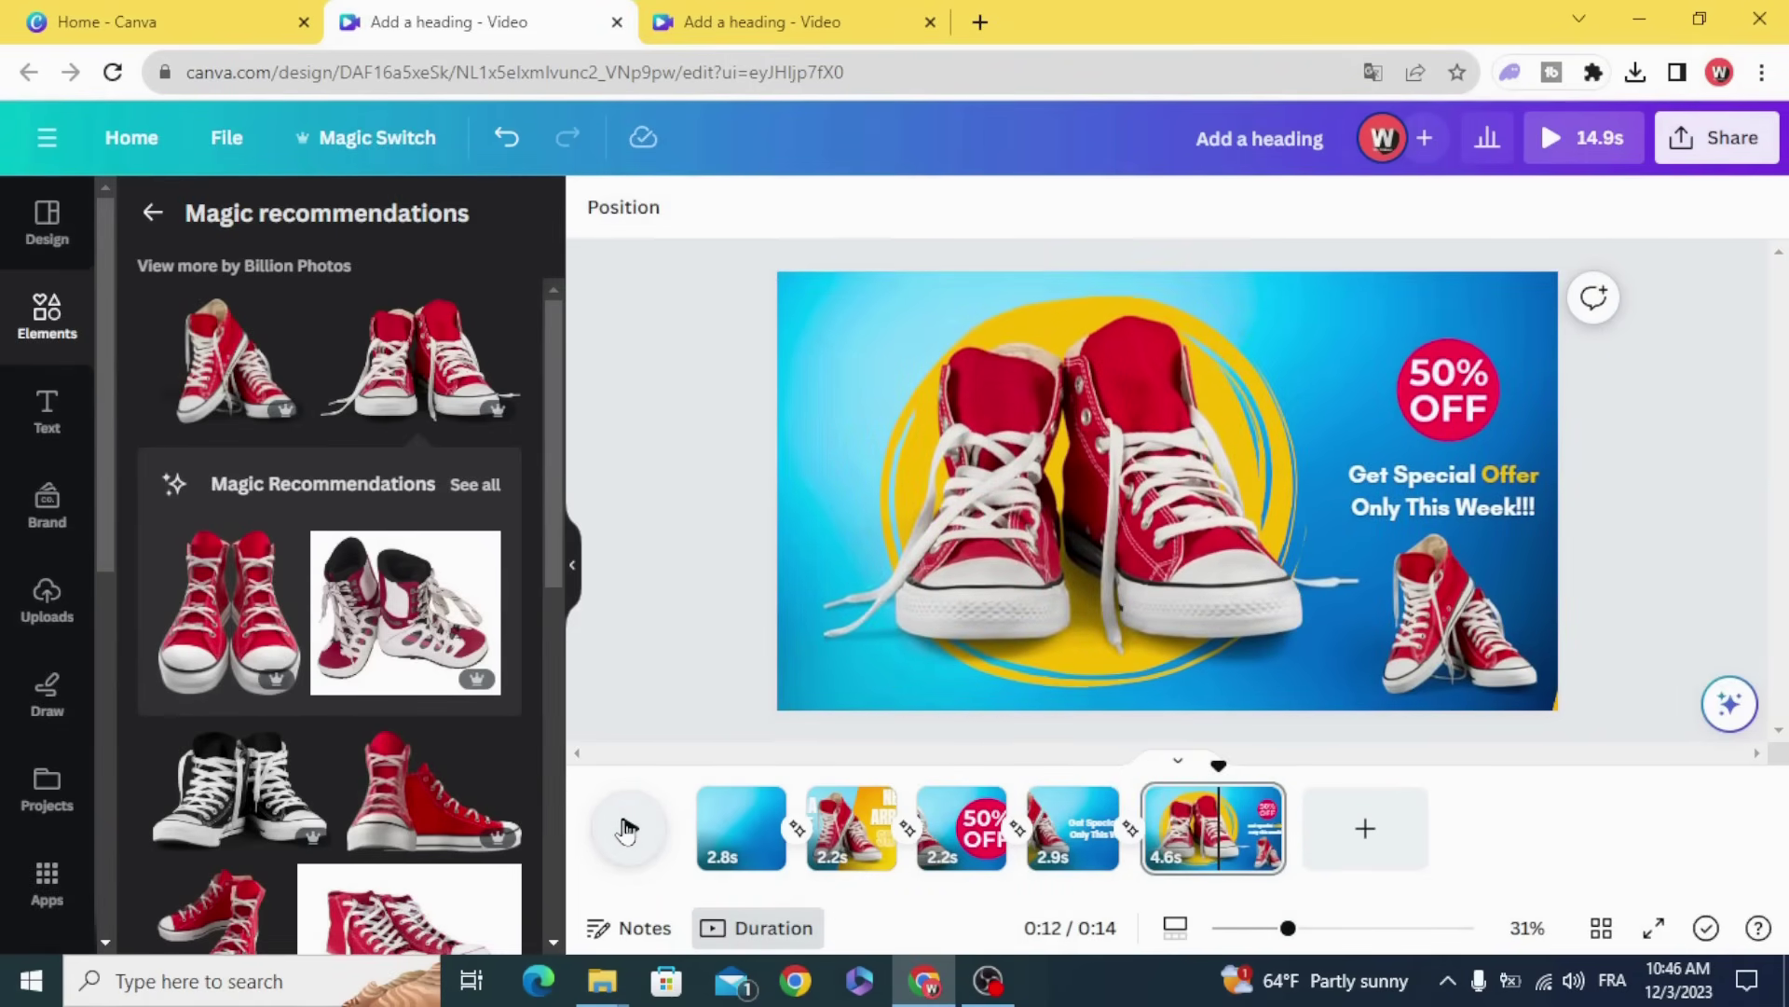
right_click(1223, 832)
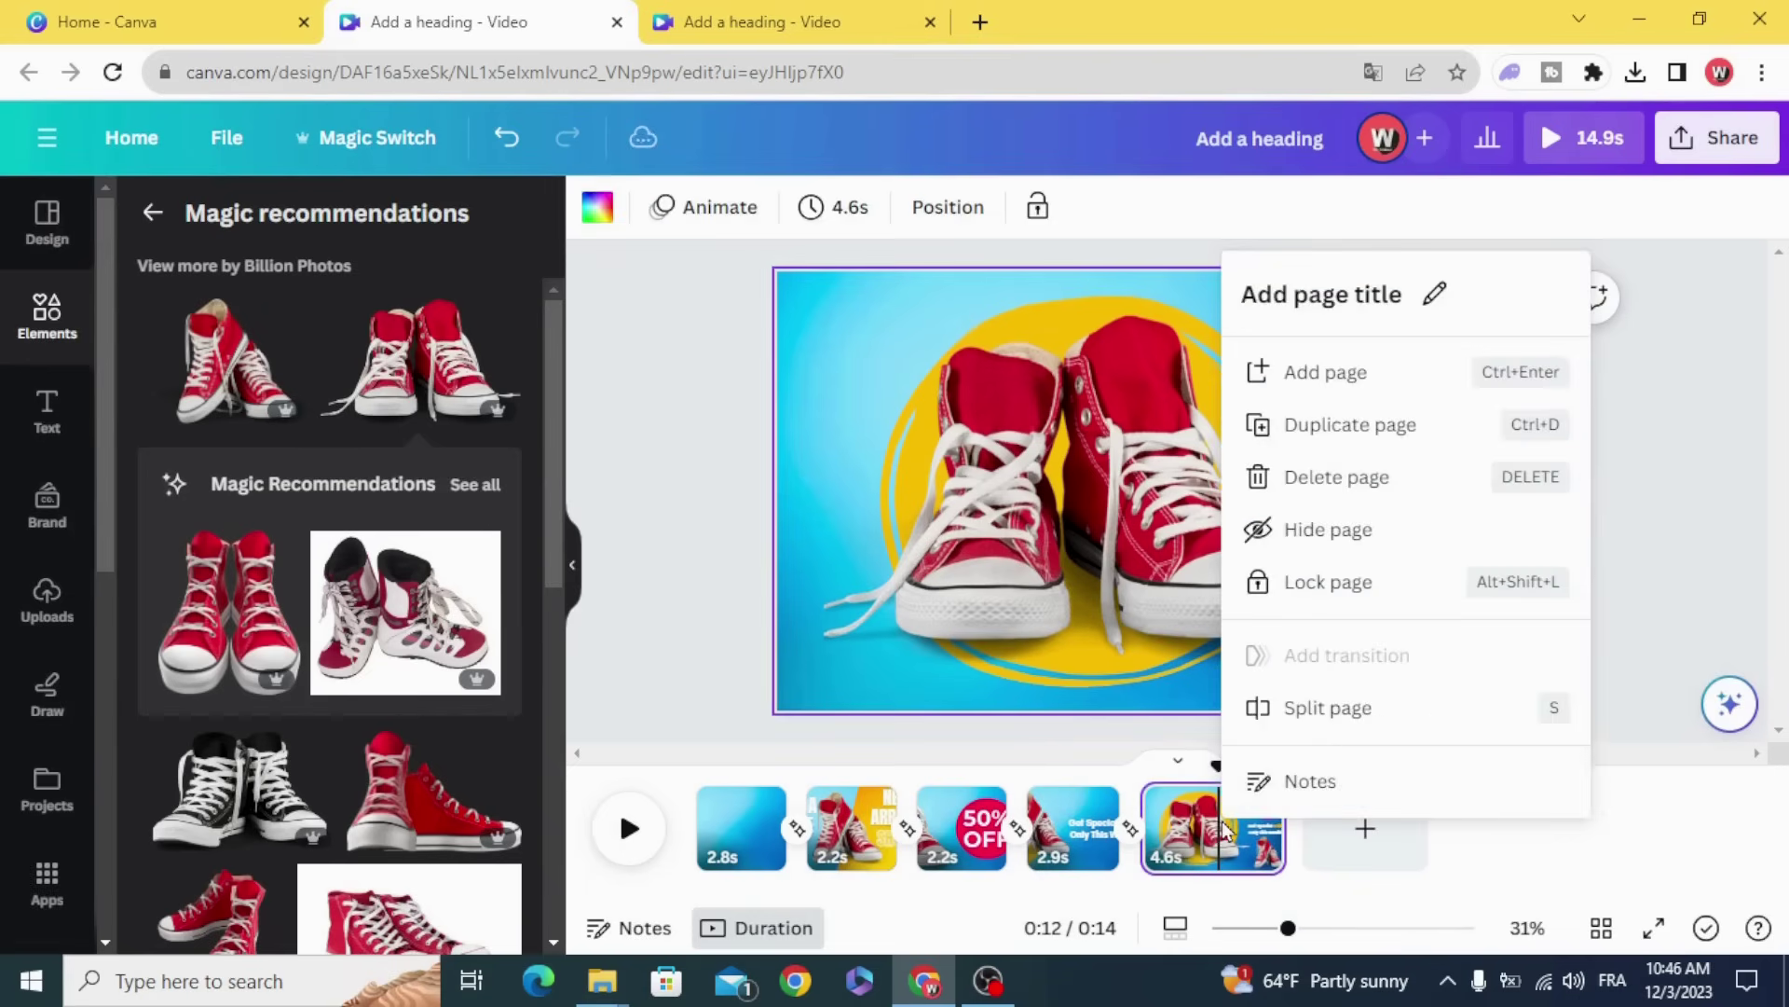
click(1324, 713)
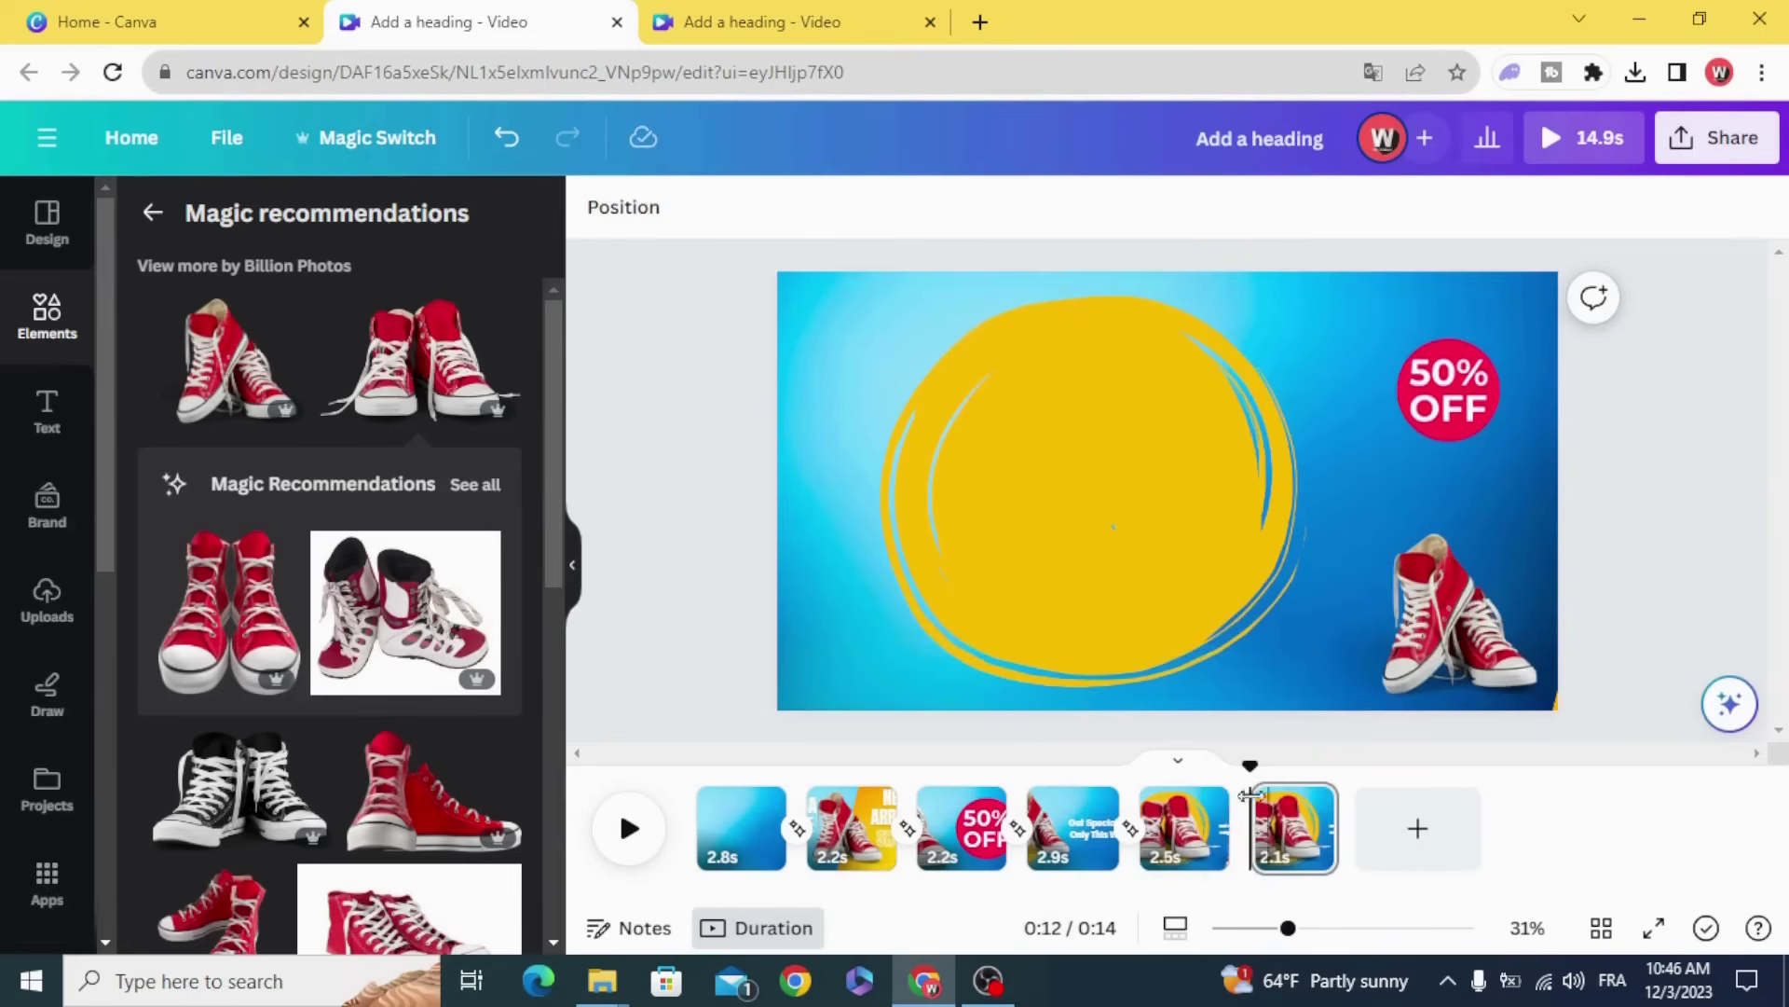
- Delete the large red sneakers from the new last page, leaving the yellow circle empty
drag(1249, 795, 1289, 770)
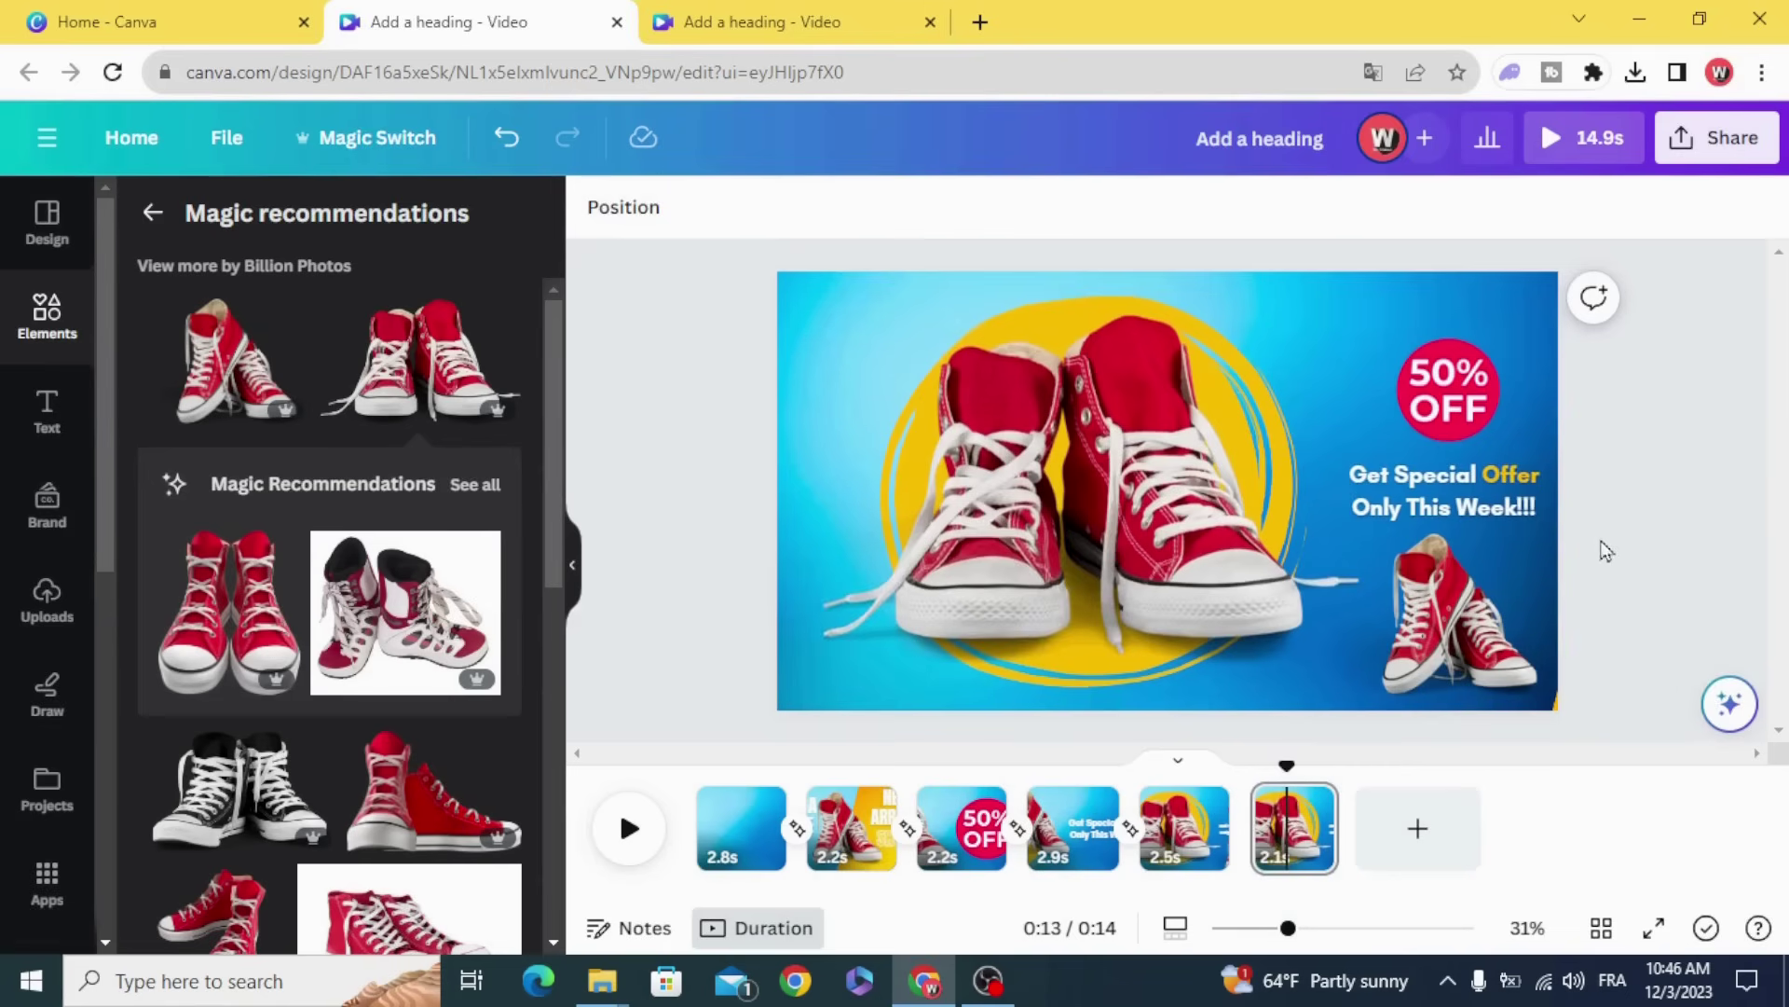
click(1549, 570)
click(1191, 529)
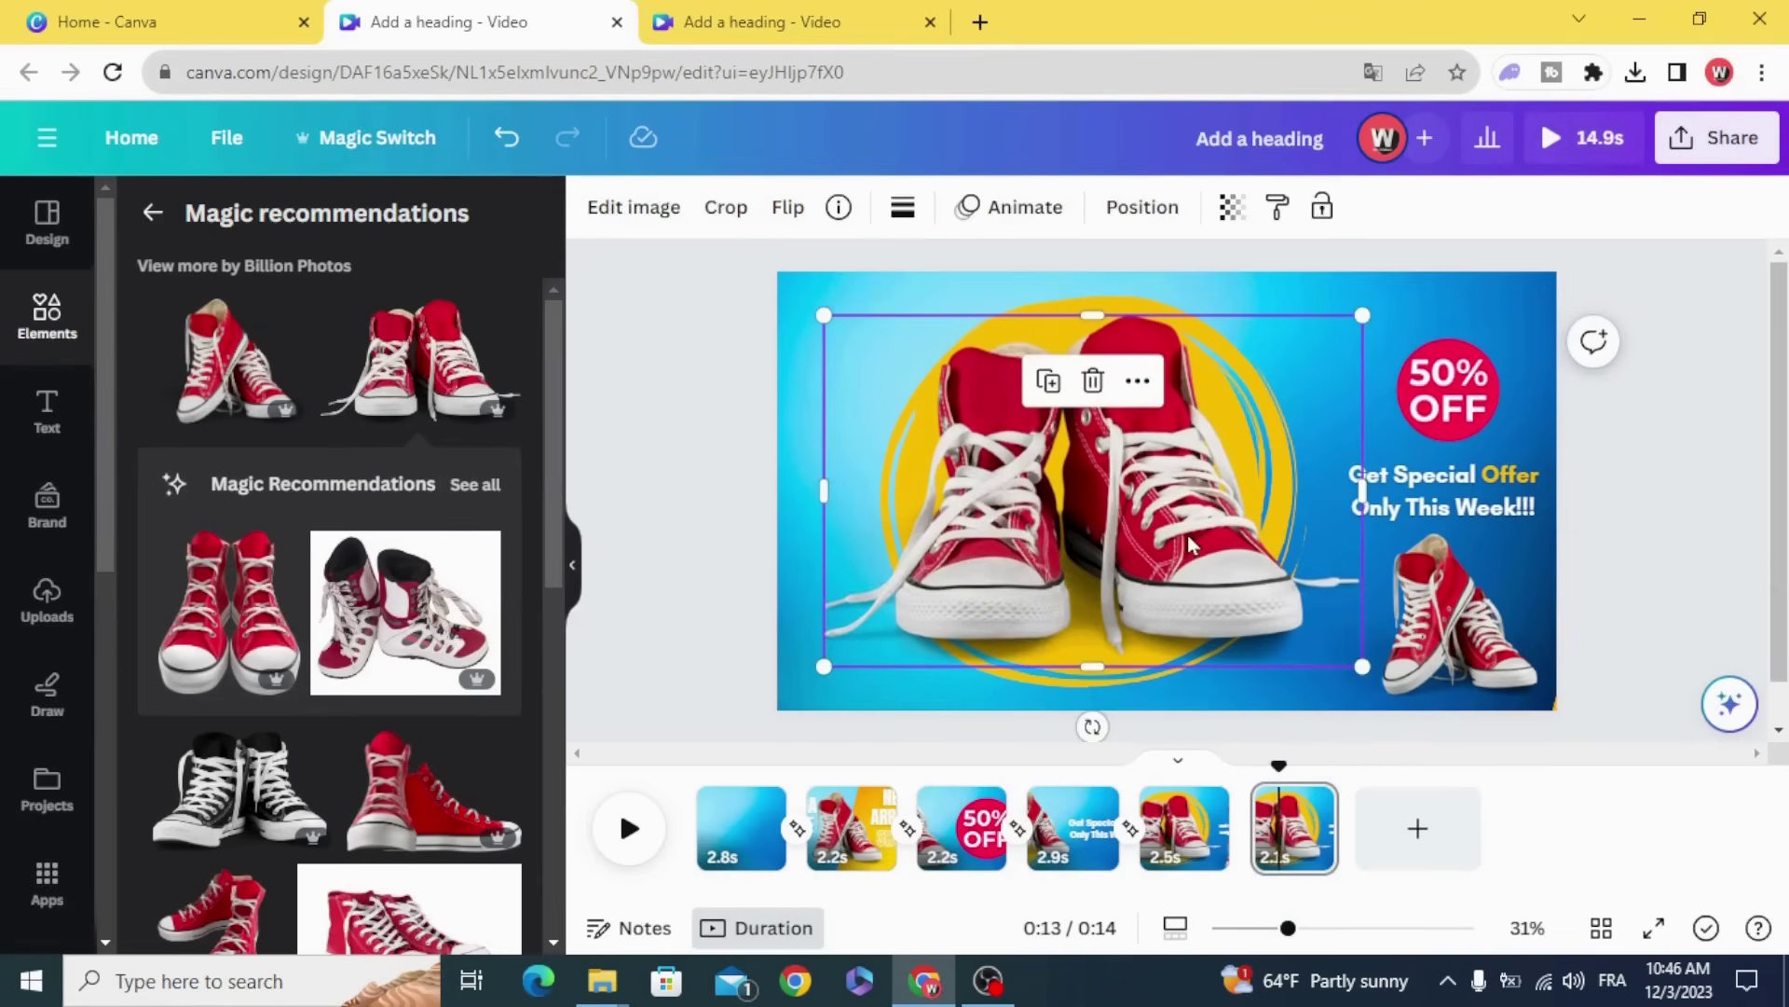
click(1096, 380)
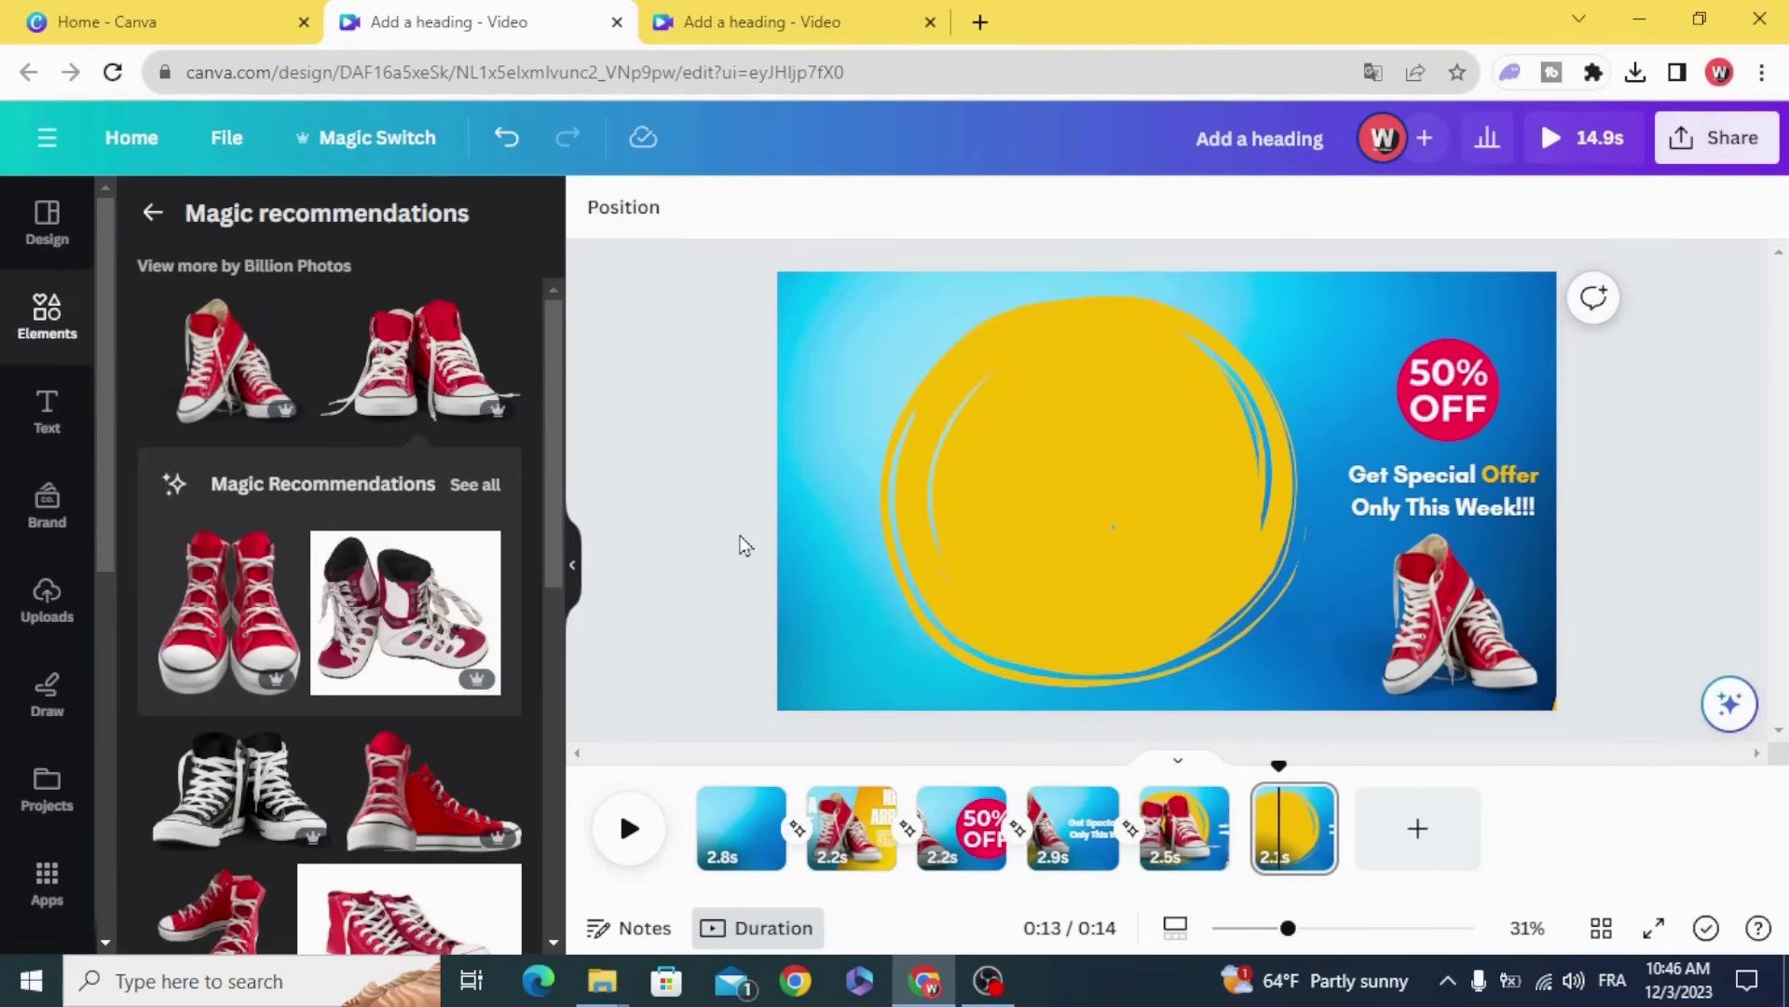
- Add a heading reading "ORDER" over the upper part of the yellow circle on the last page
click(37, 417)
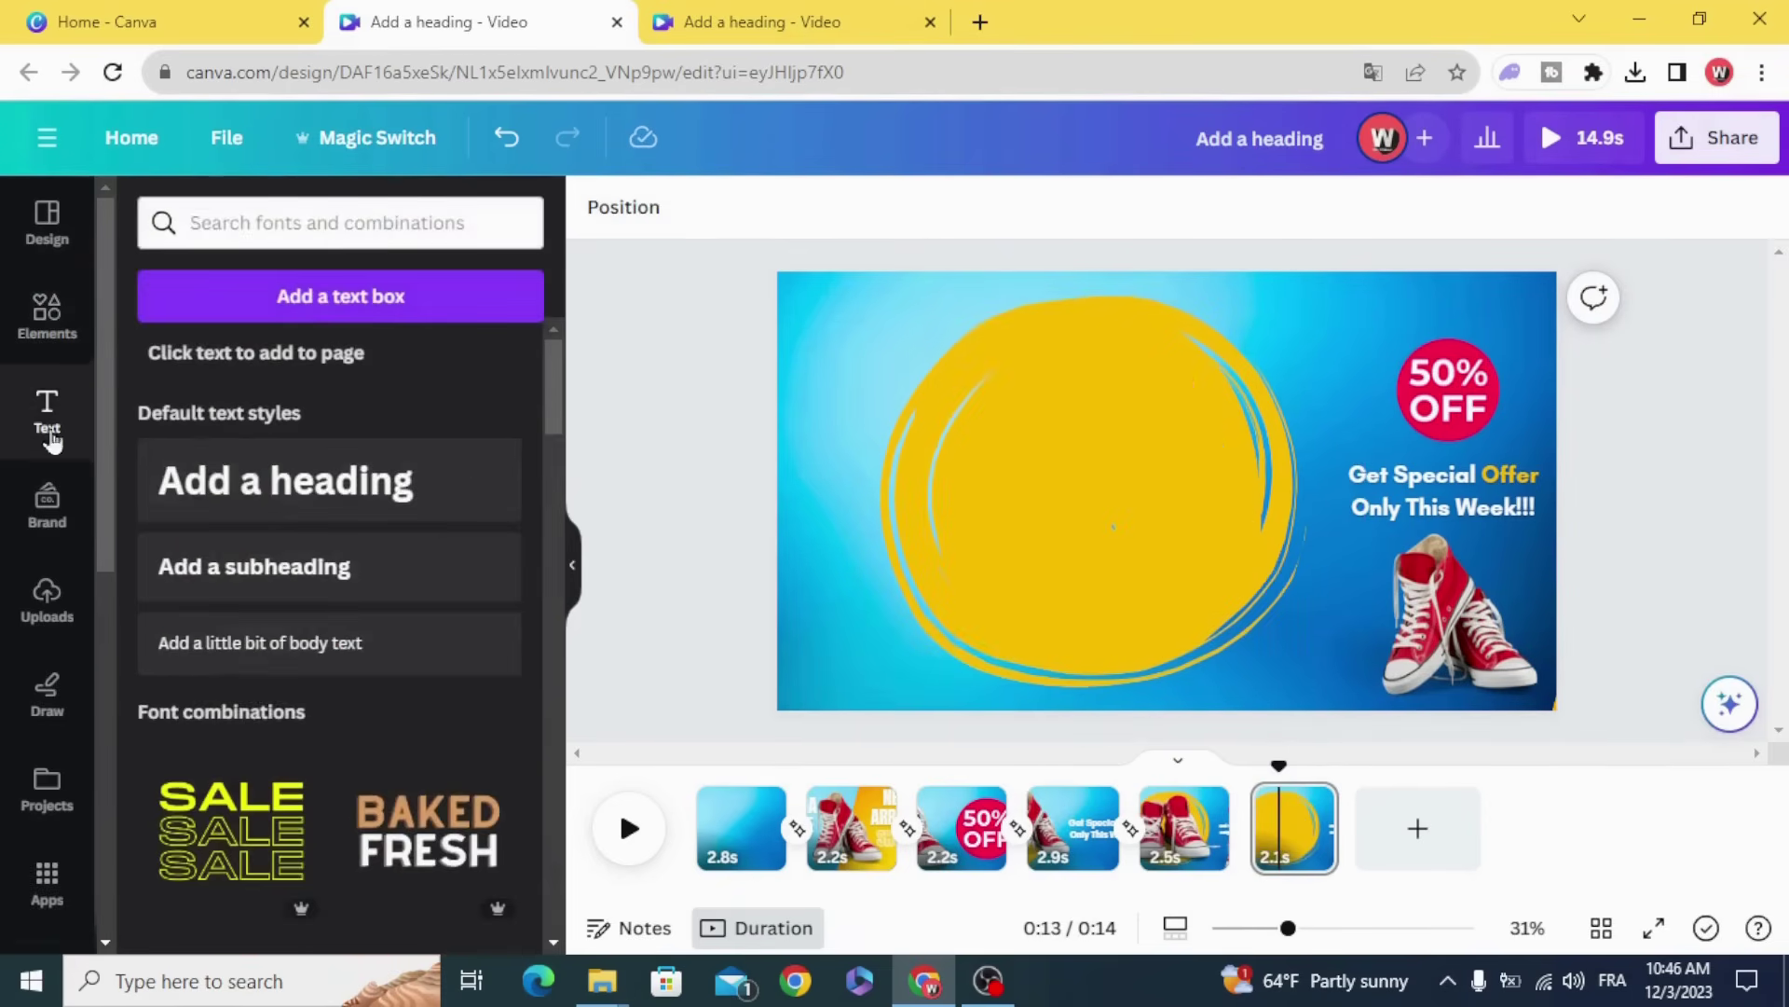
click(271, 481)
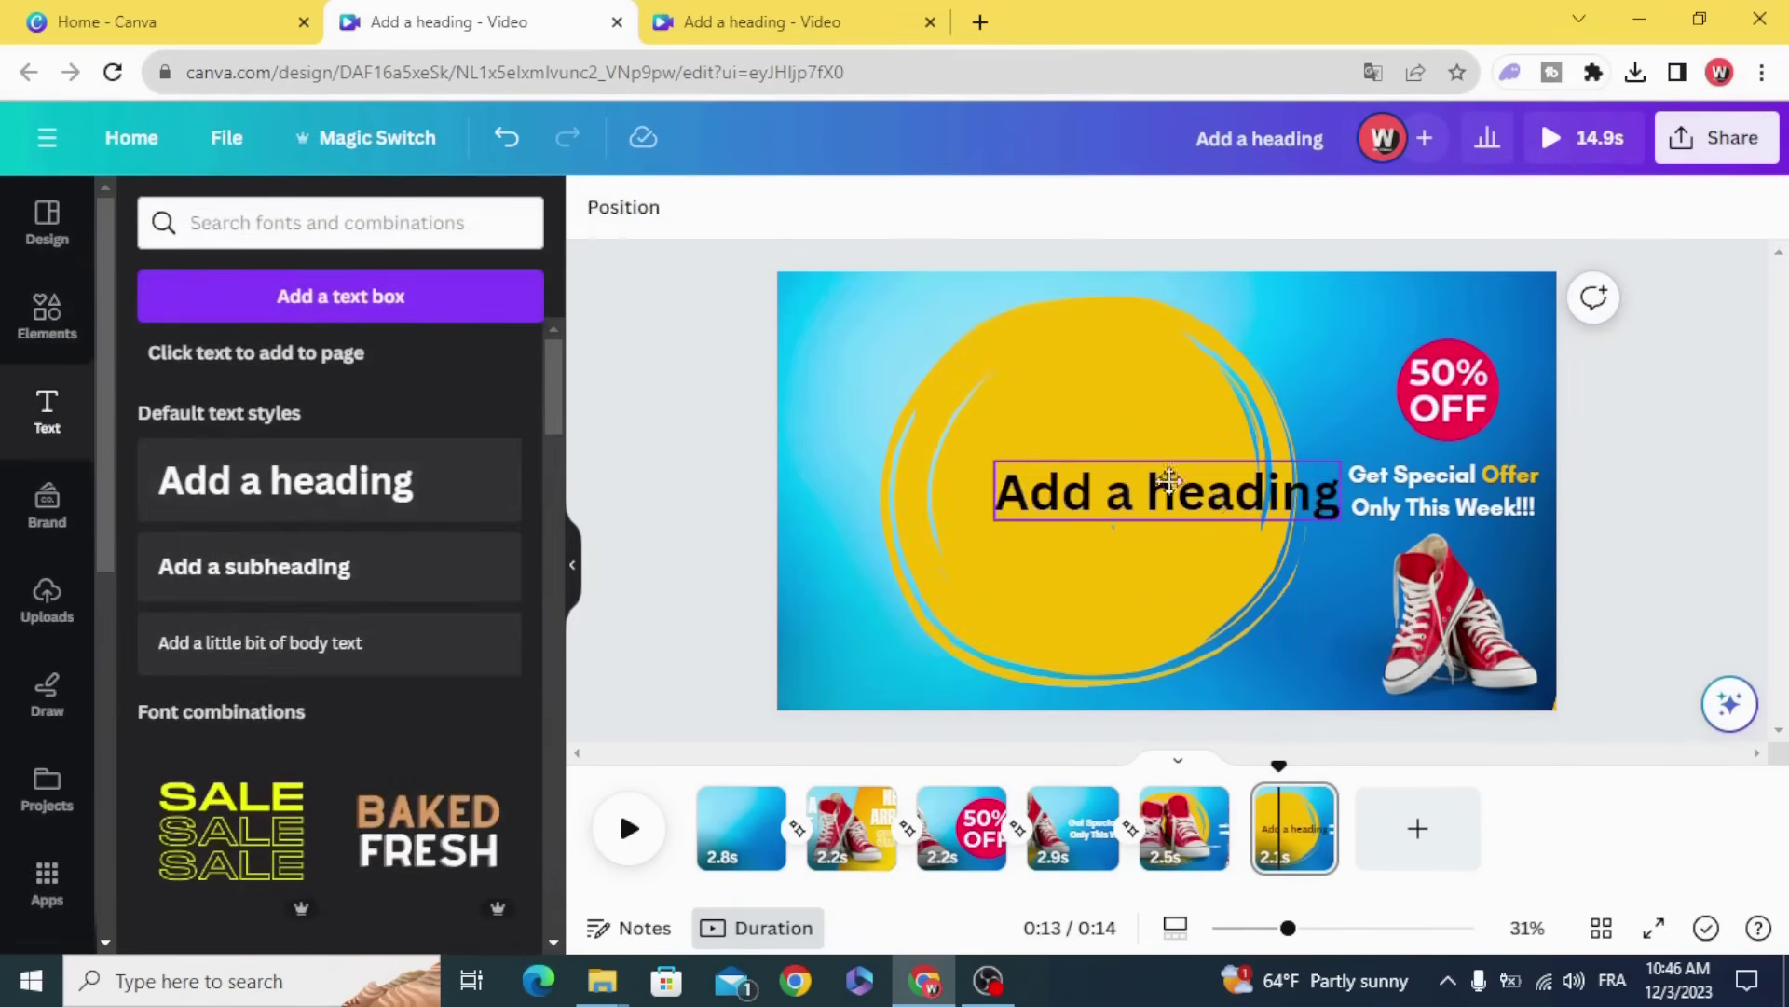
drag(1216, 492, 1129, 403)
click(1130, 402)
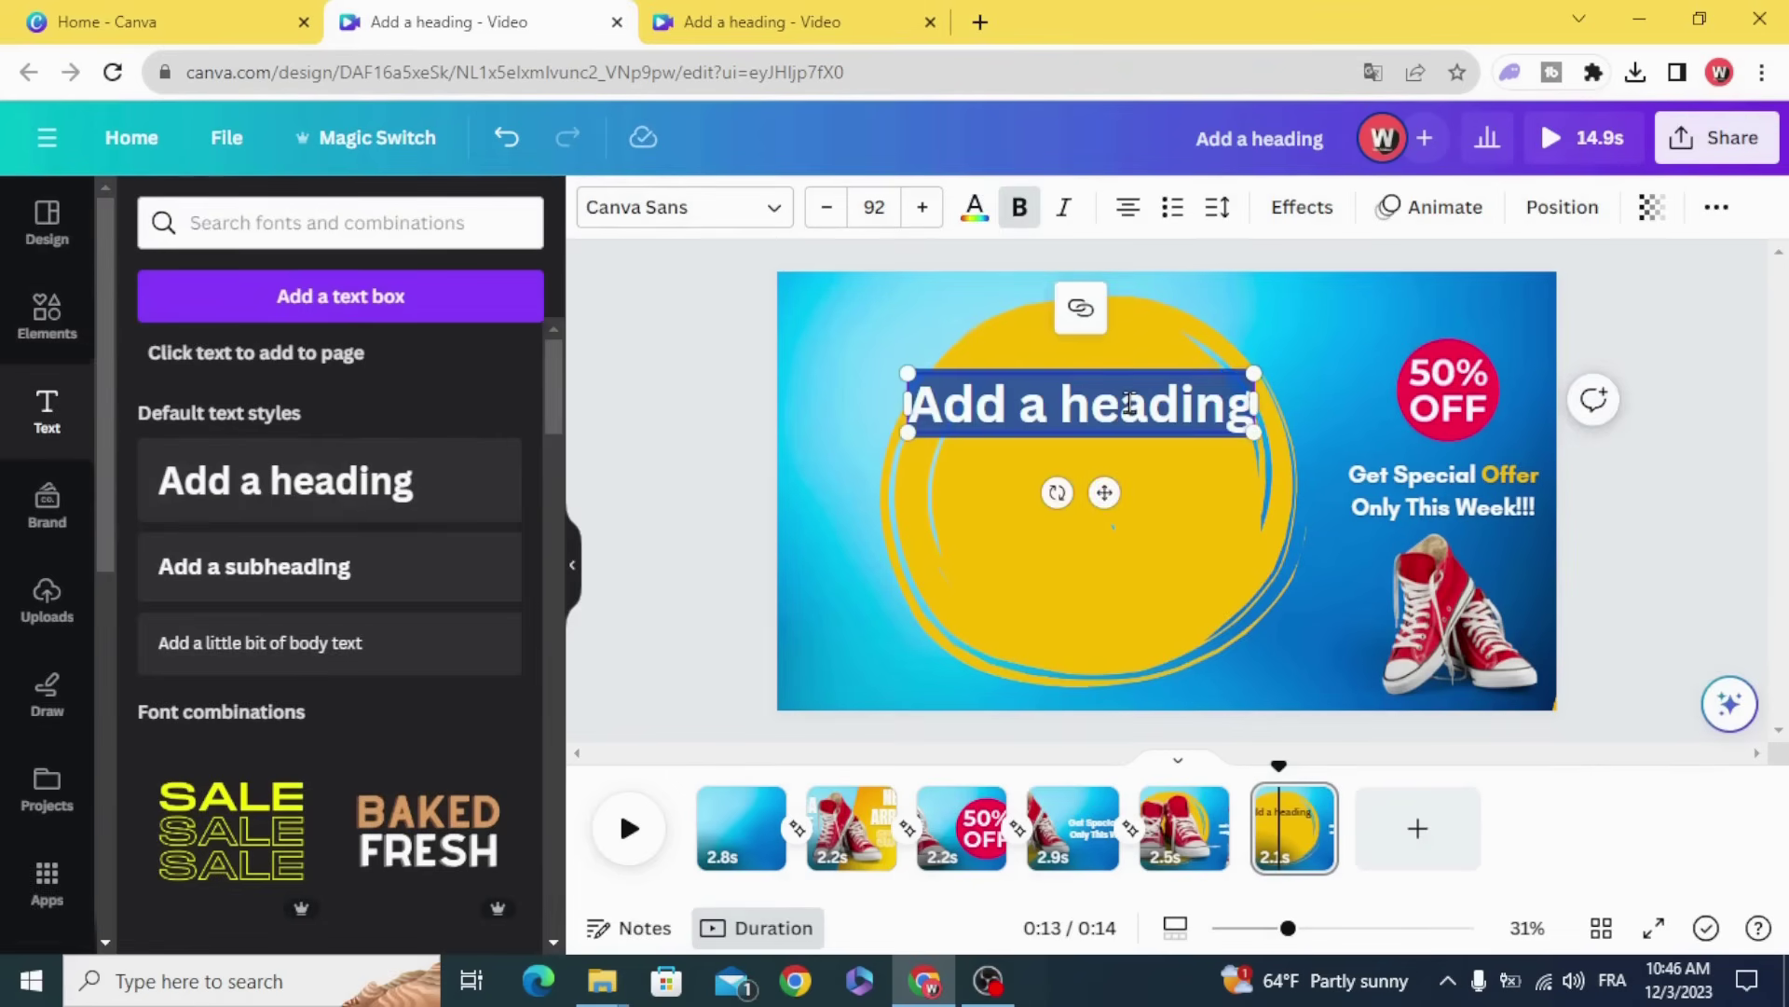
text(ORDER)
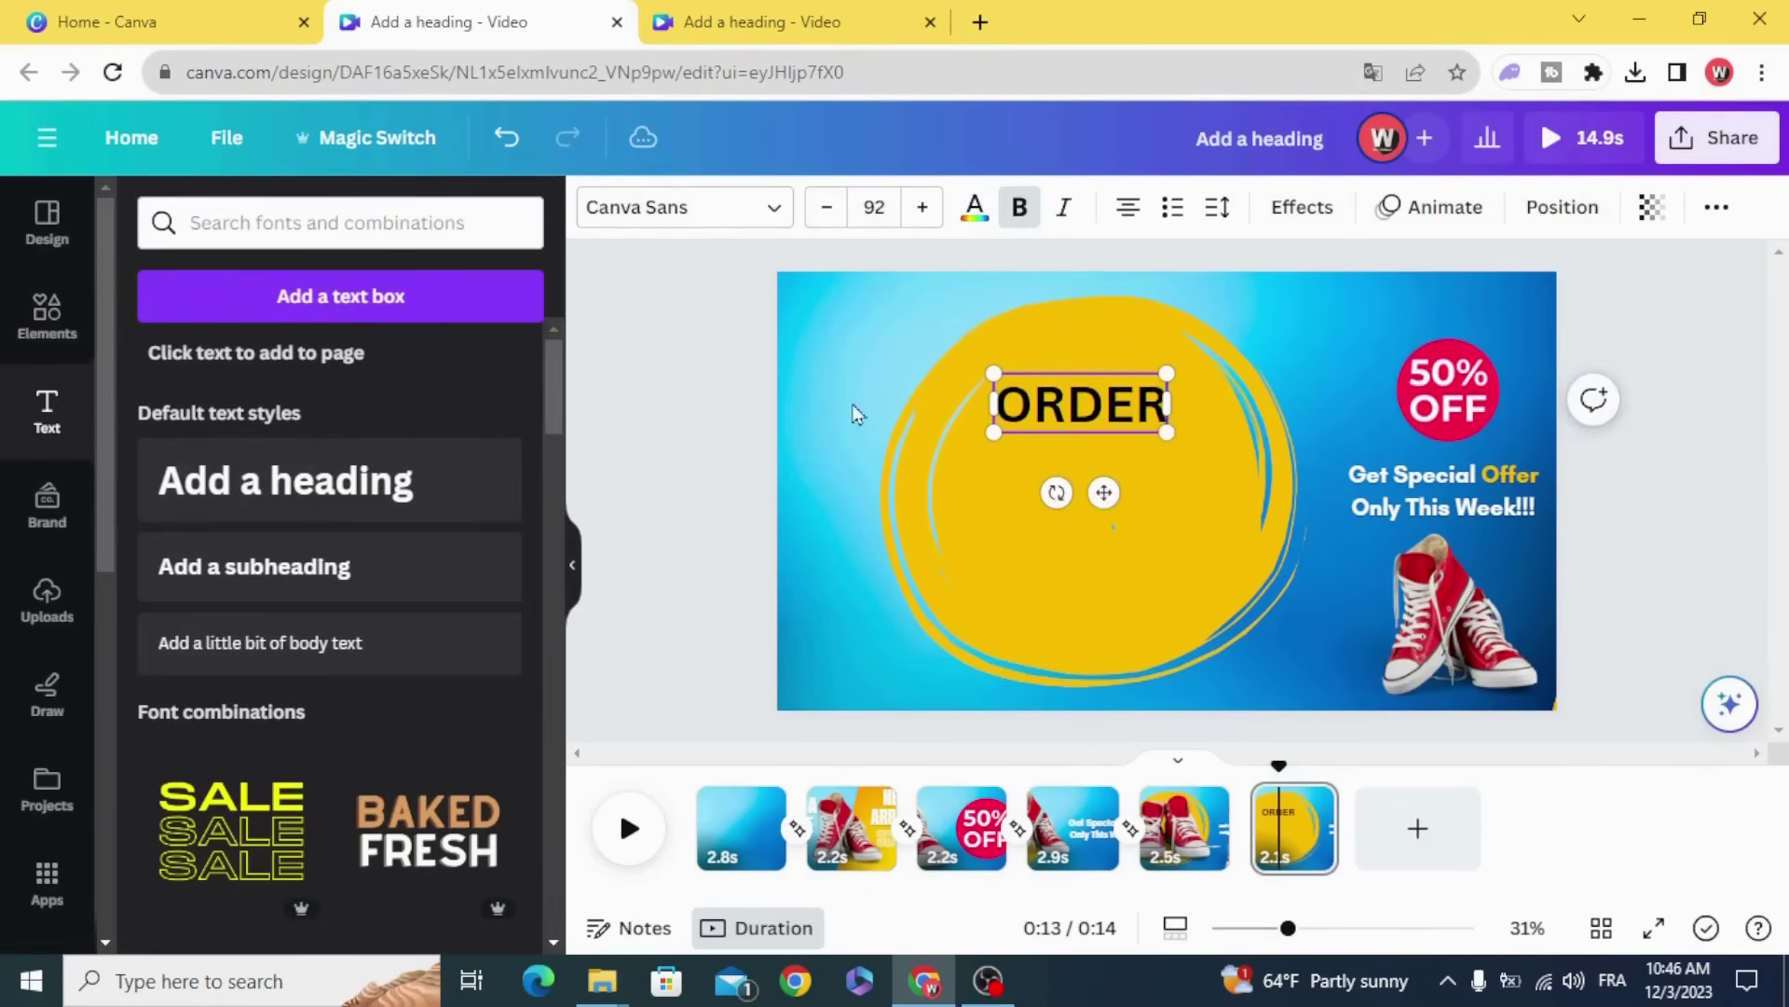
- Set the ORDER heading's font to Glacial Indifference
click(690, 218)
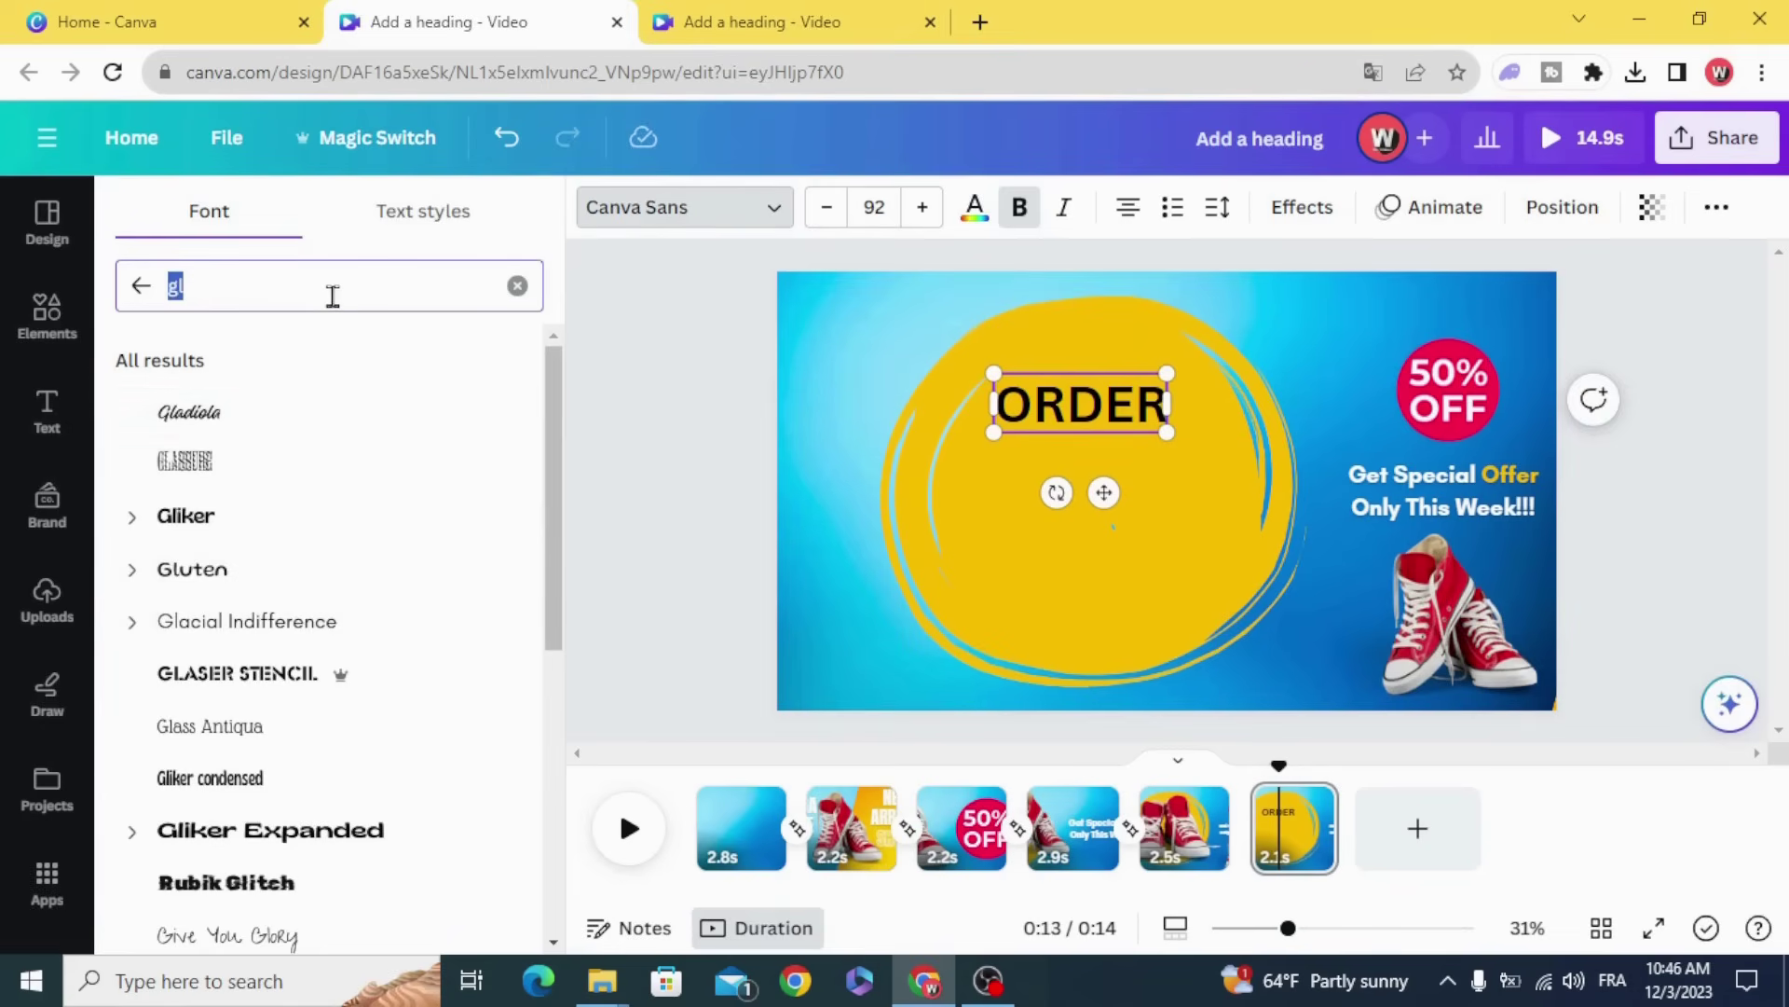
click(699, 491)
click(1080, 426)
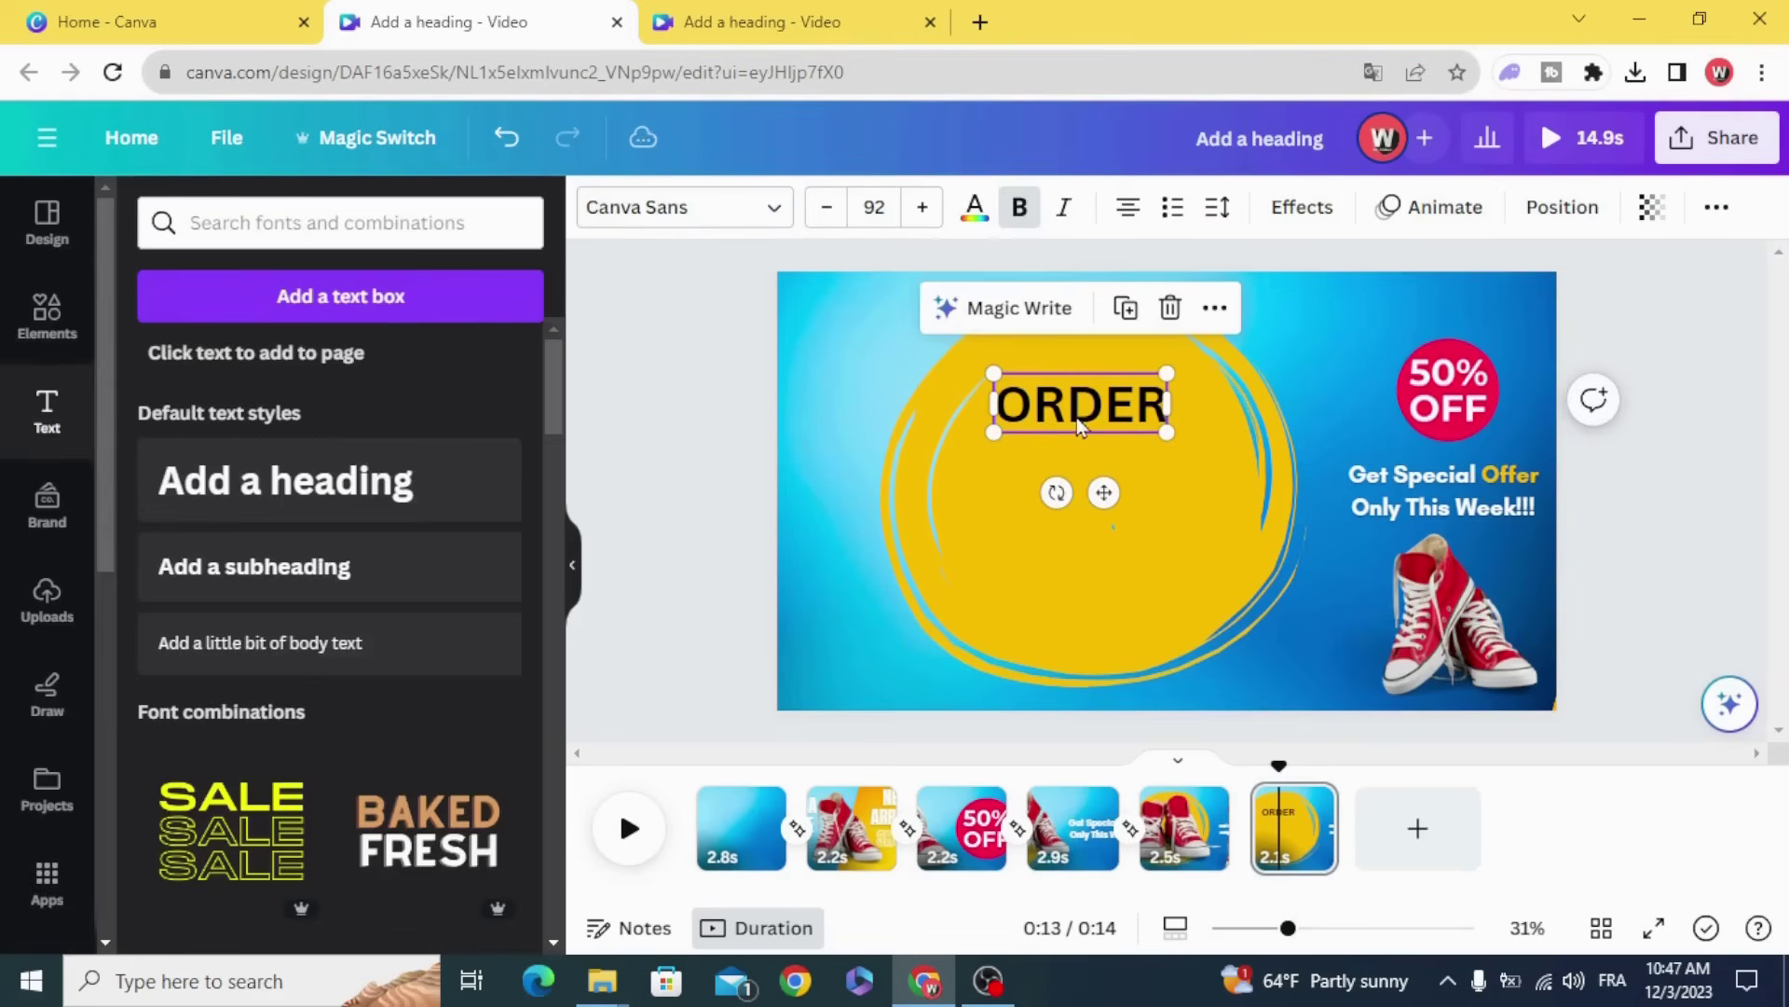
click(741, 216)
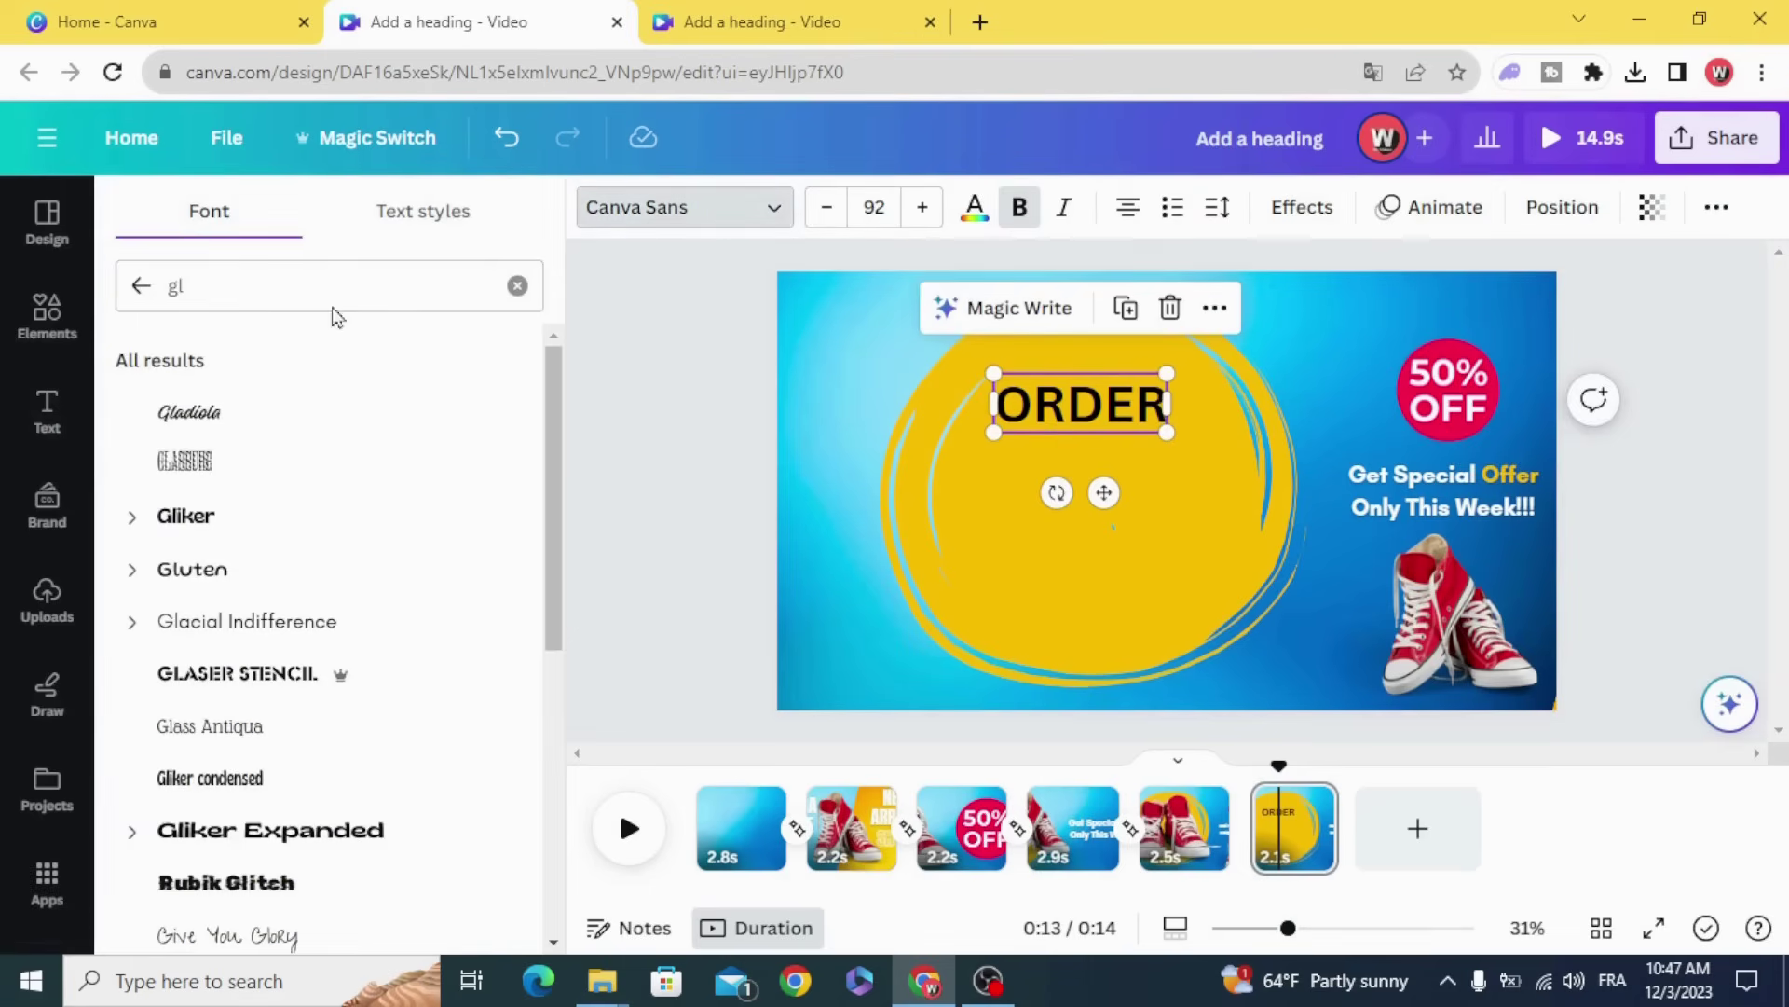
click(326, 625)
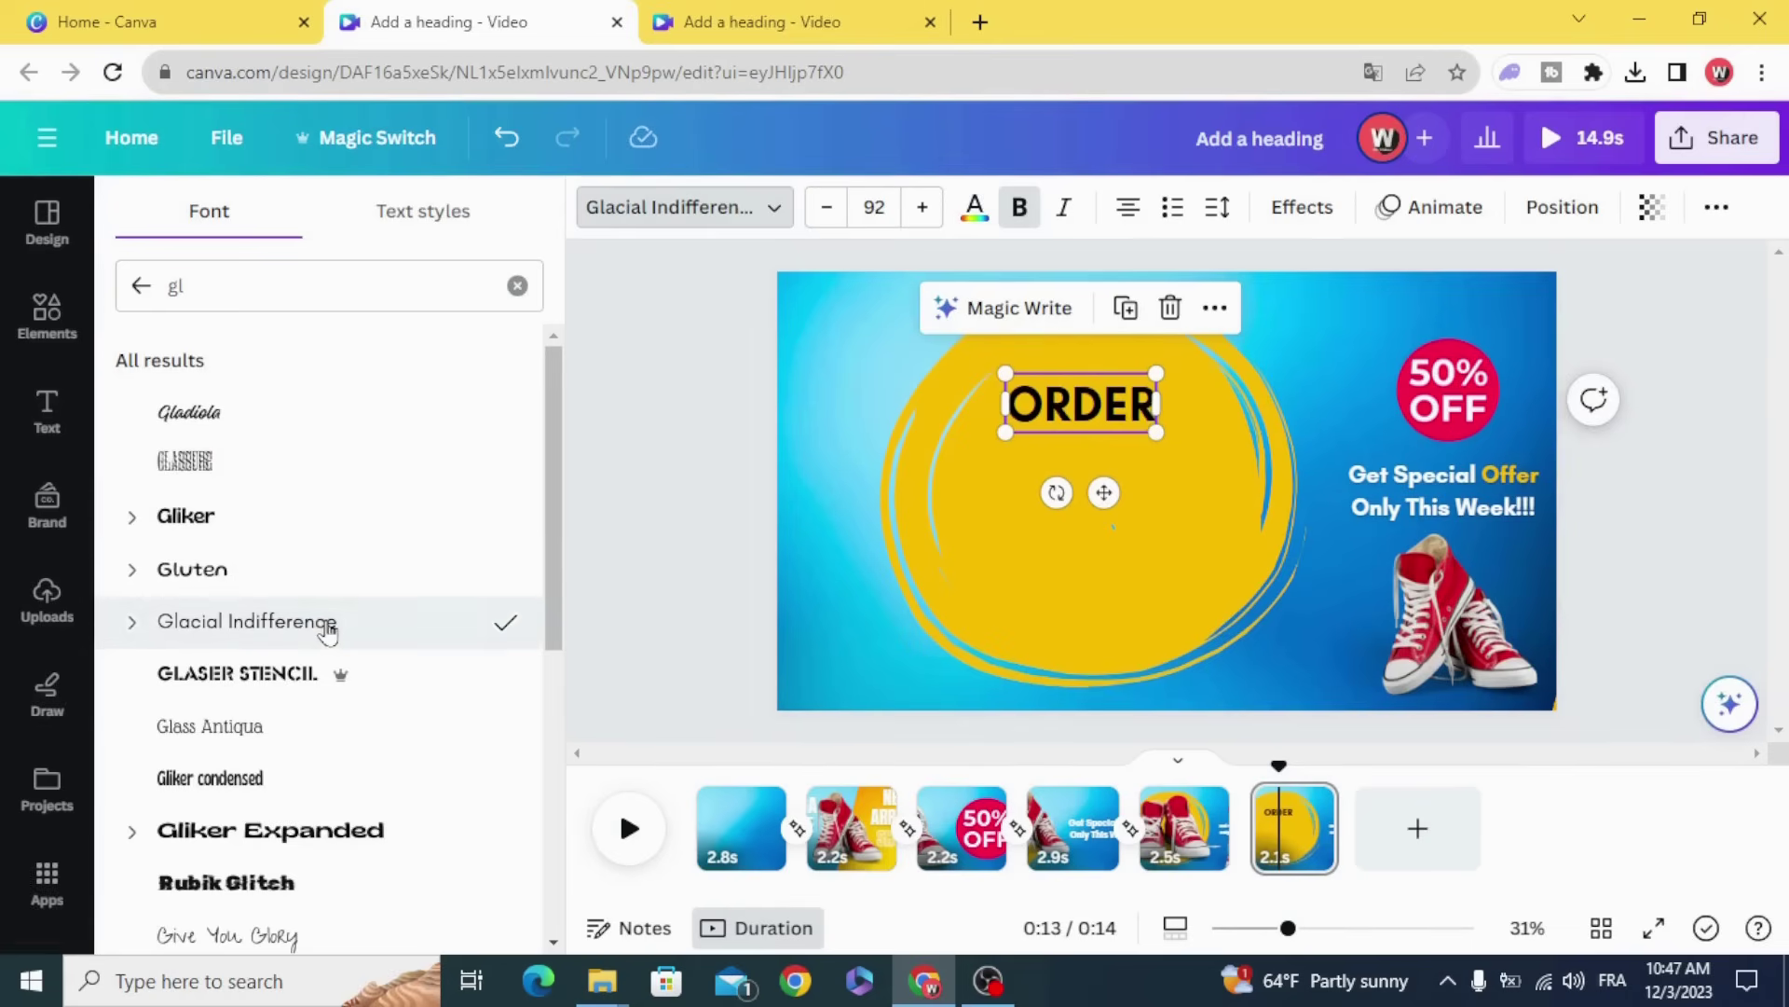
- Change the ORDER heading's text color to white
click(951, 431)
click(1016, 410)
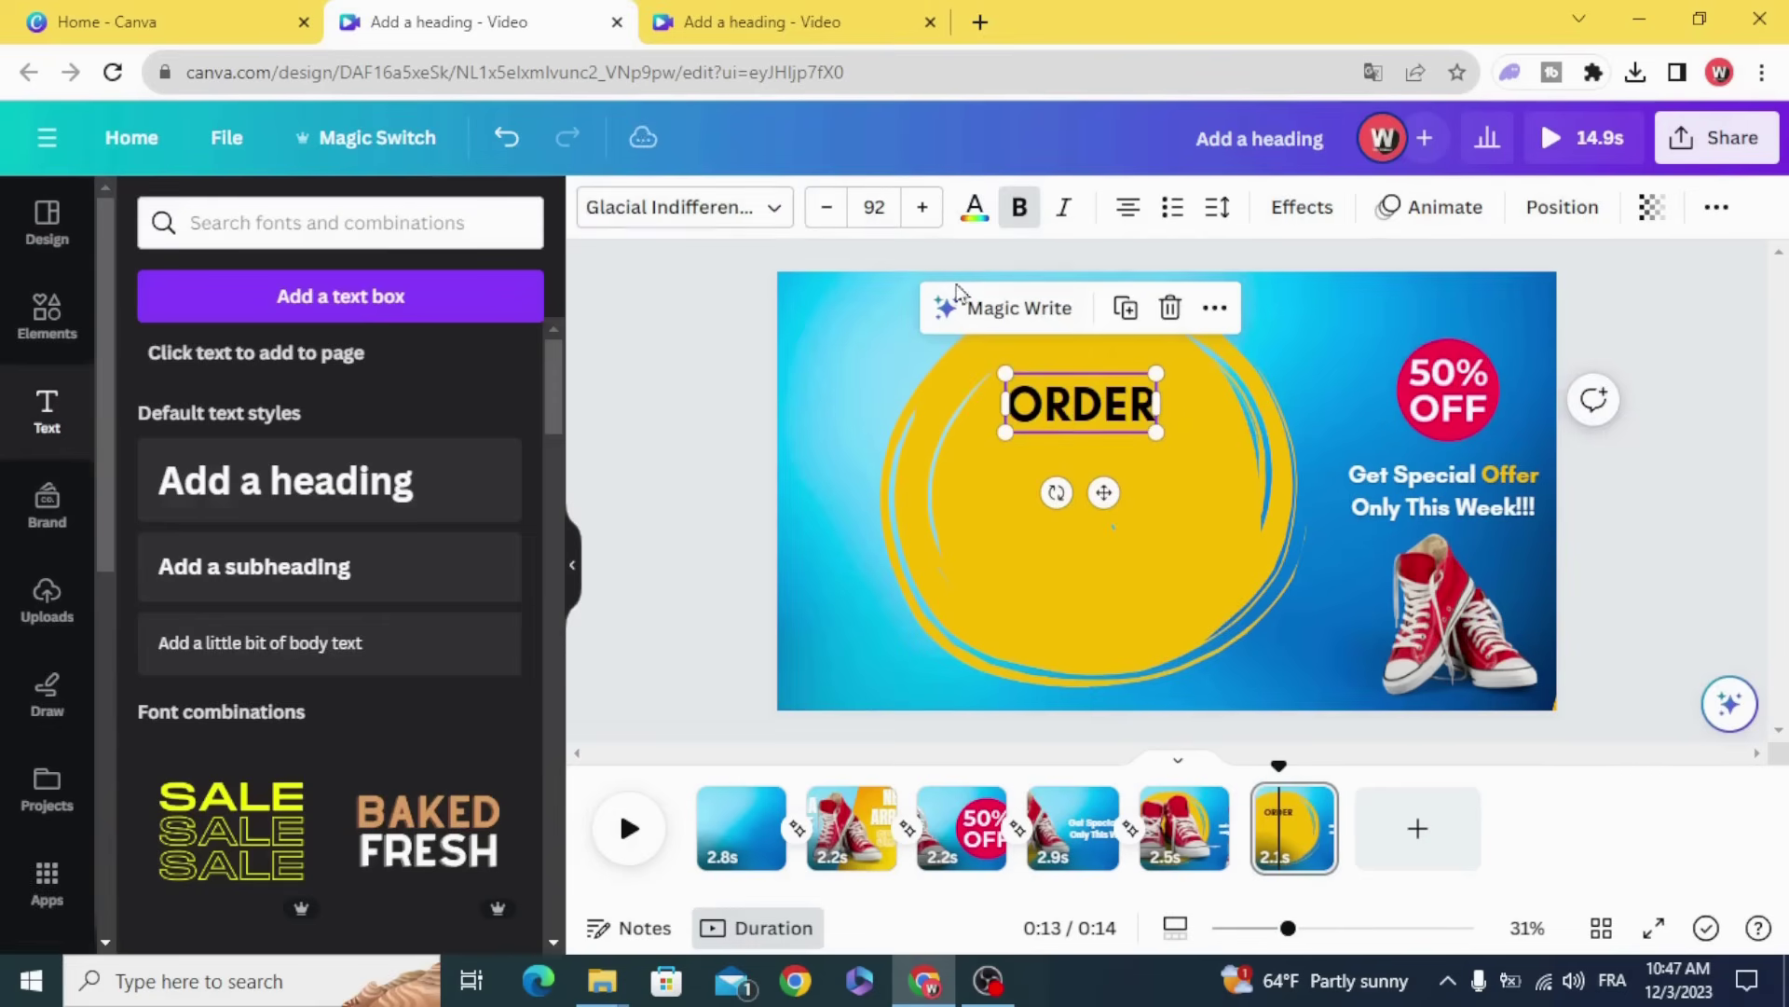
click(973, 212)
click(362, 365)
click(647, 411)
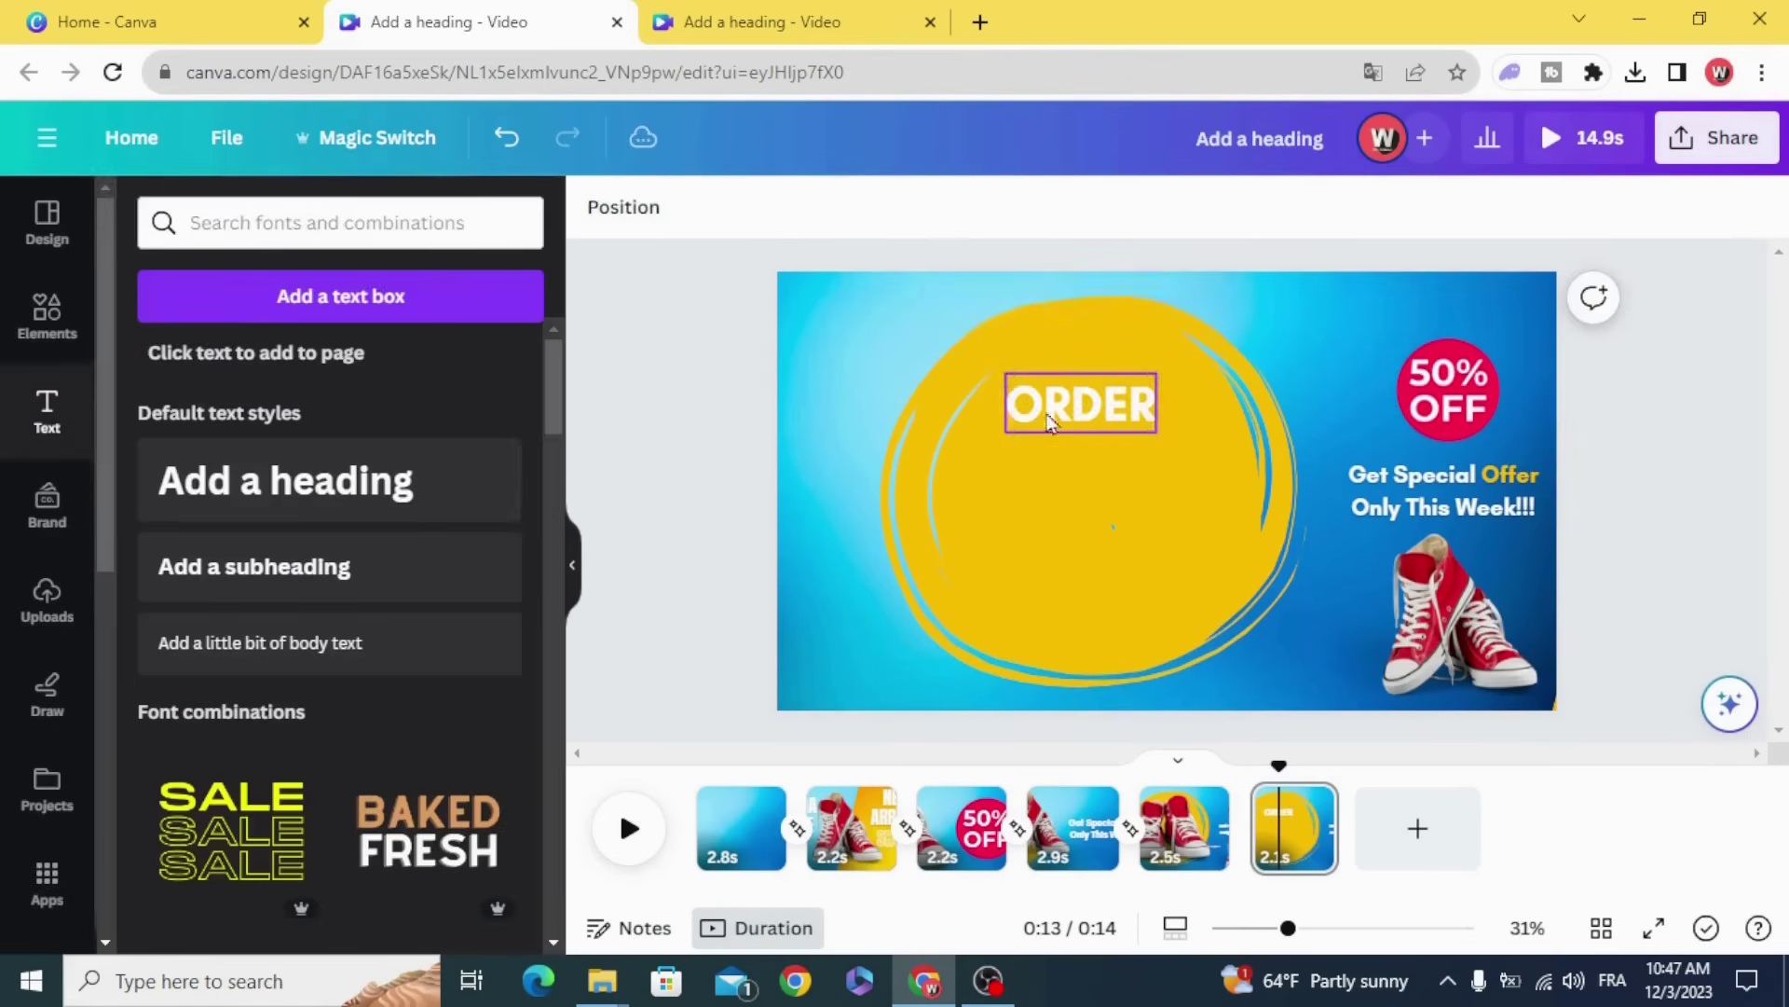
- Enlarge the ORDER heading to size 153 and center it horizontally on the yellow circle
click(1100, 410)
drag(1155, 432, 1253, 506)
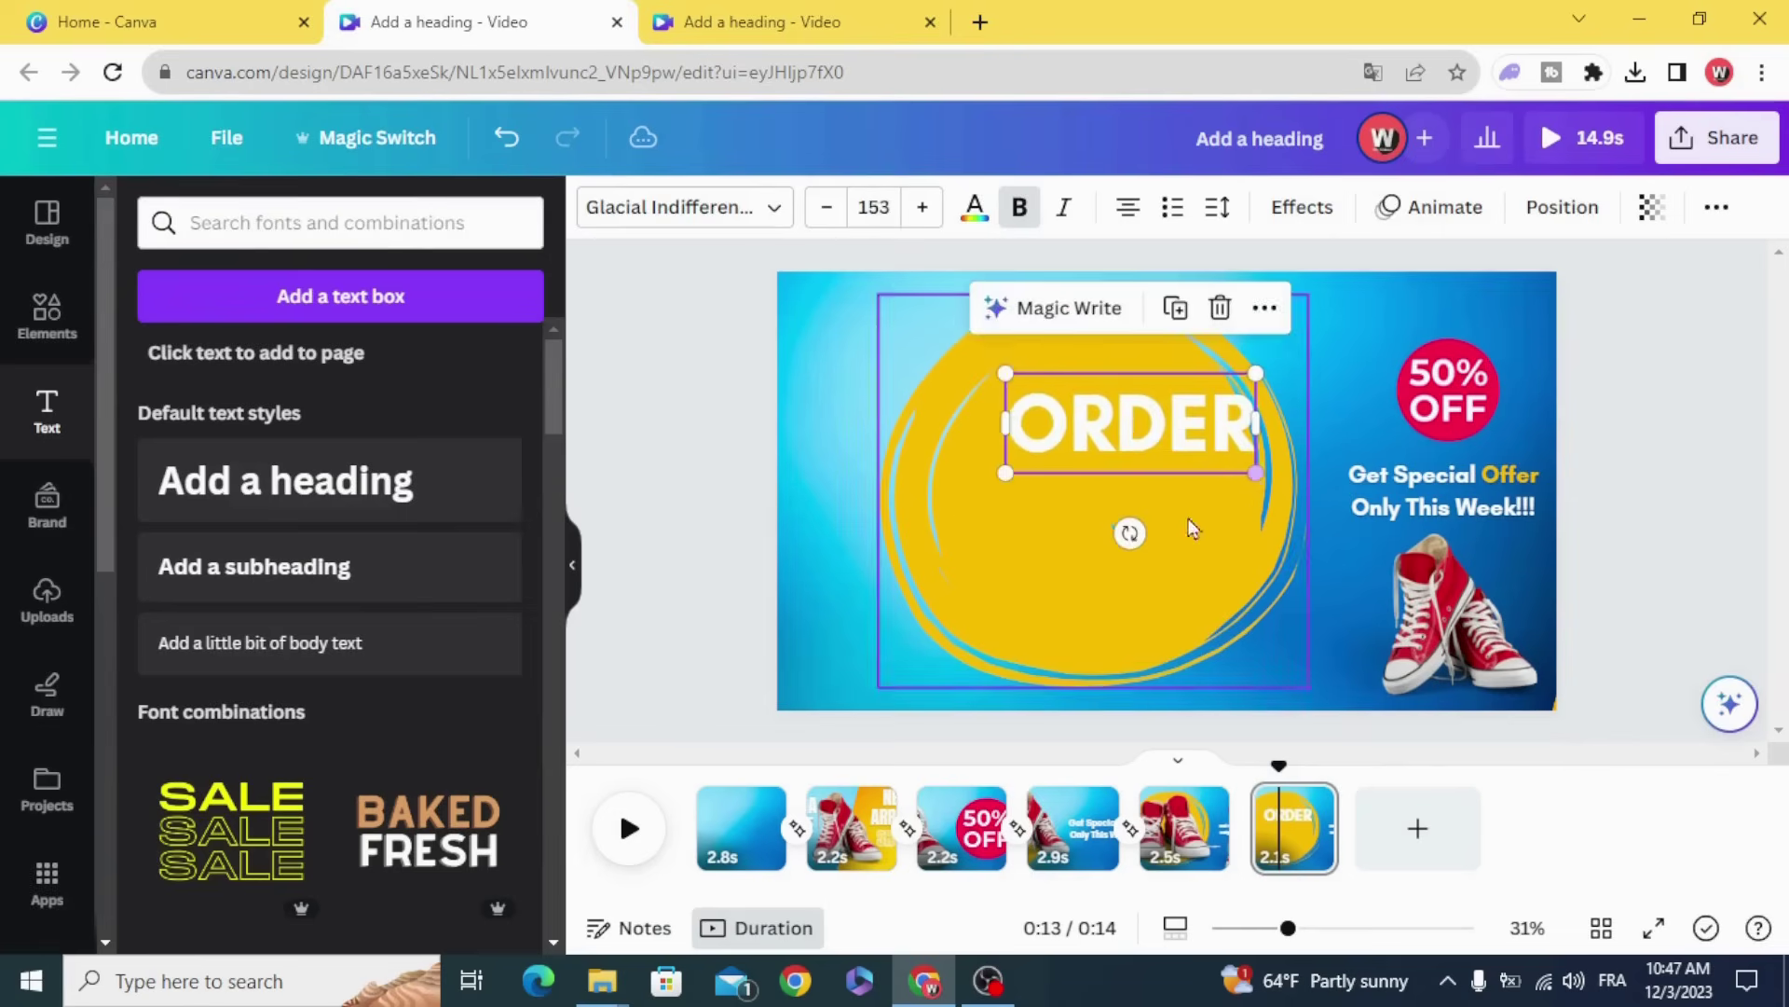
click(679, 451)
drag(1097, 429, 1065, 442)
- Duplicate the ORDER heading below it, change the copy to "NOW", and move ORDER closer to it
key(ctrl+d)
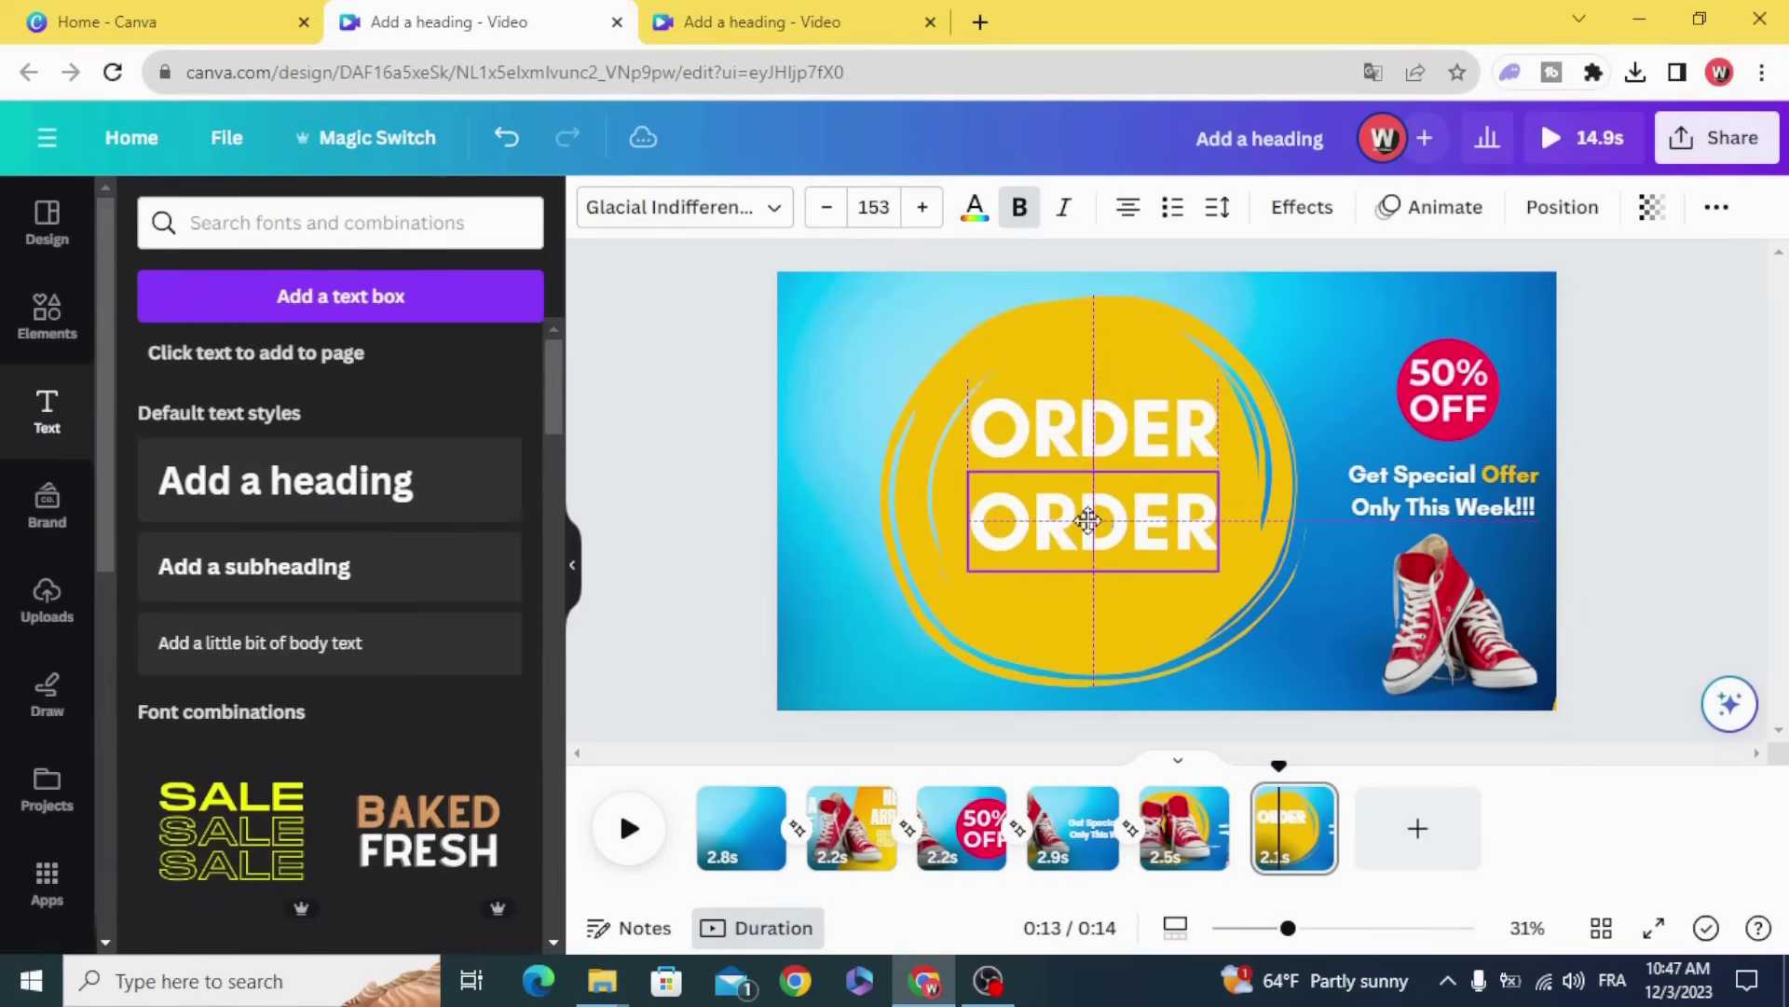
double_click(1089, 519)
text(NOW)
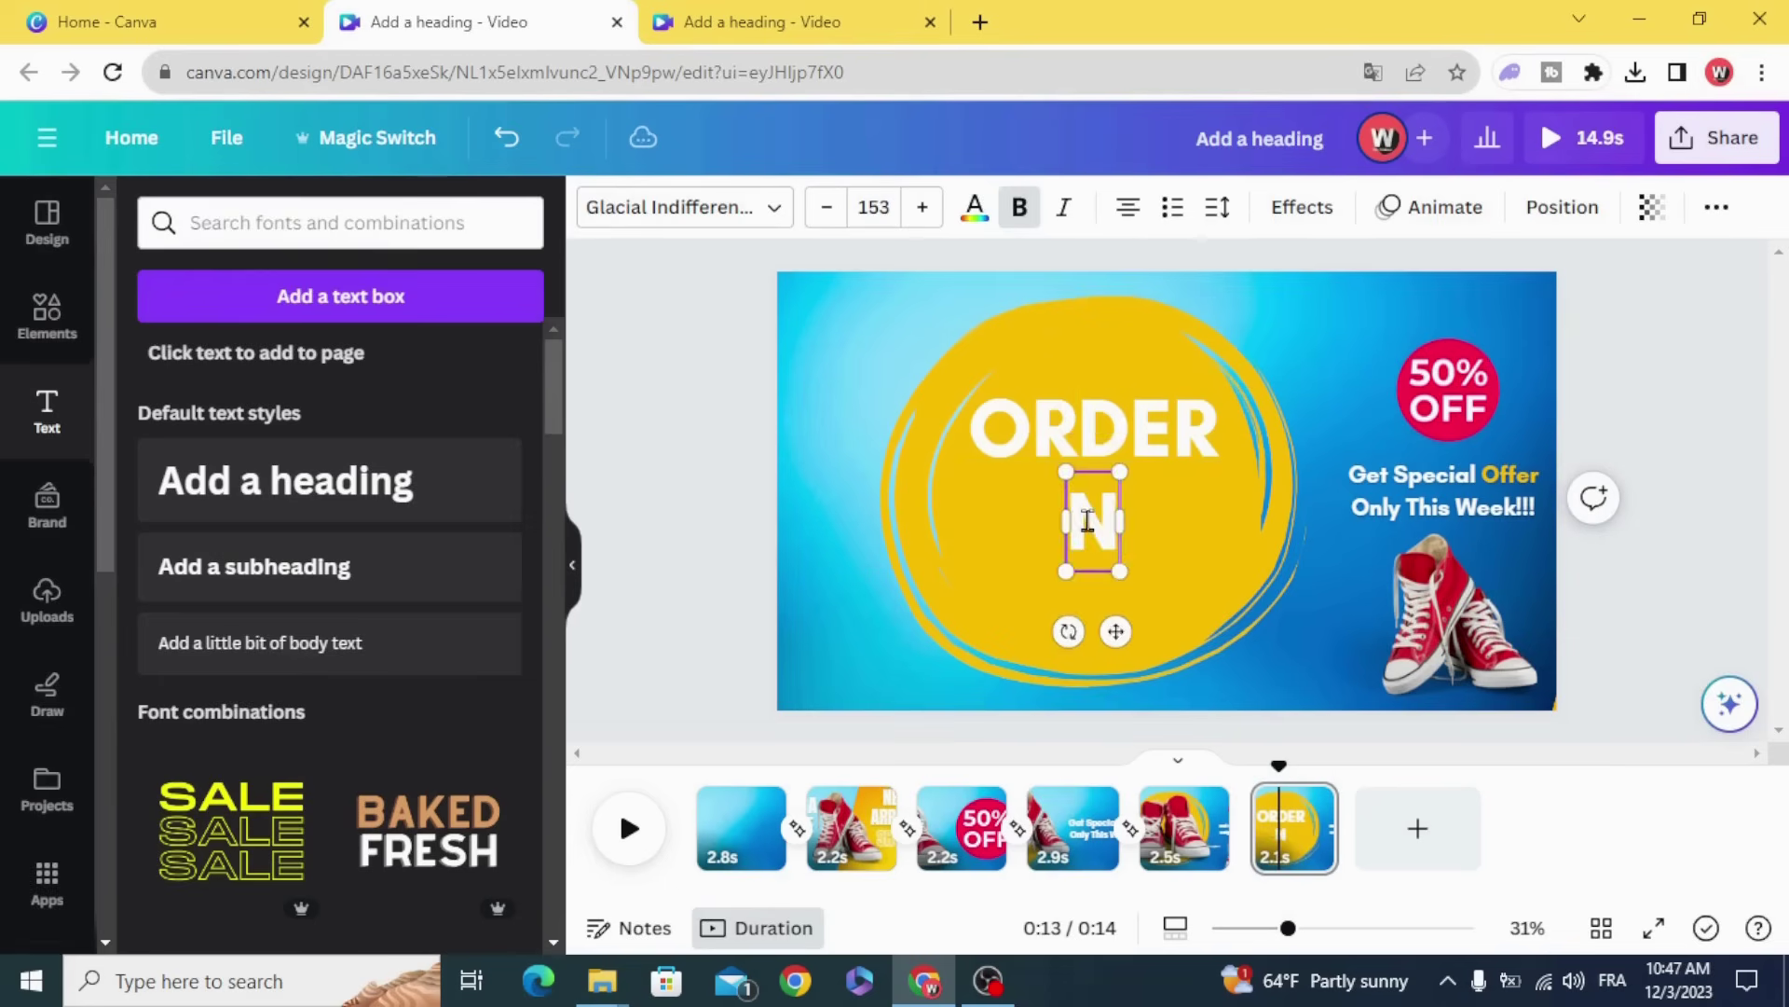
click(640, 527)
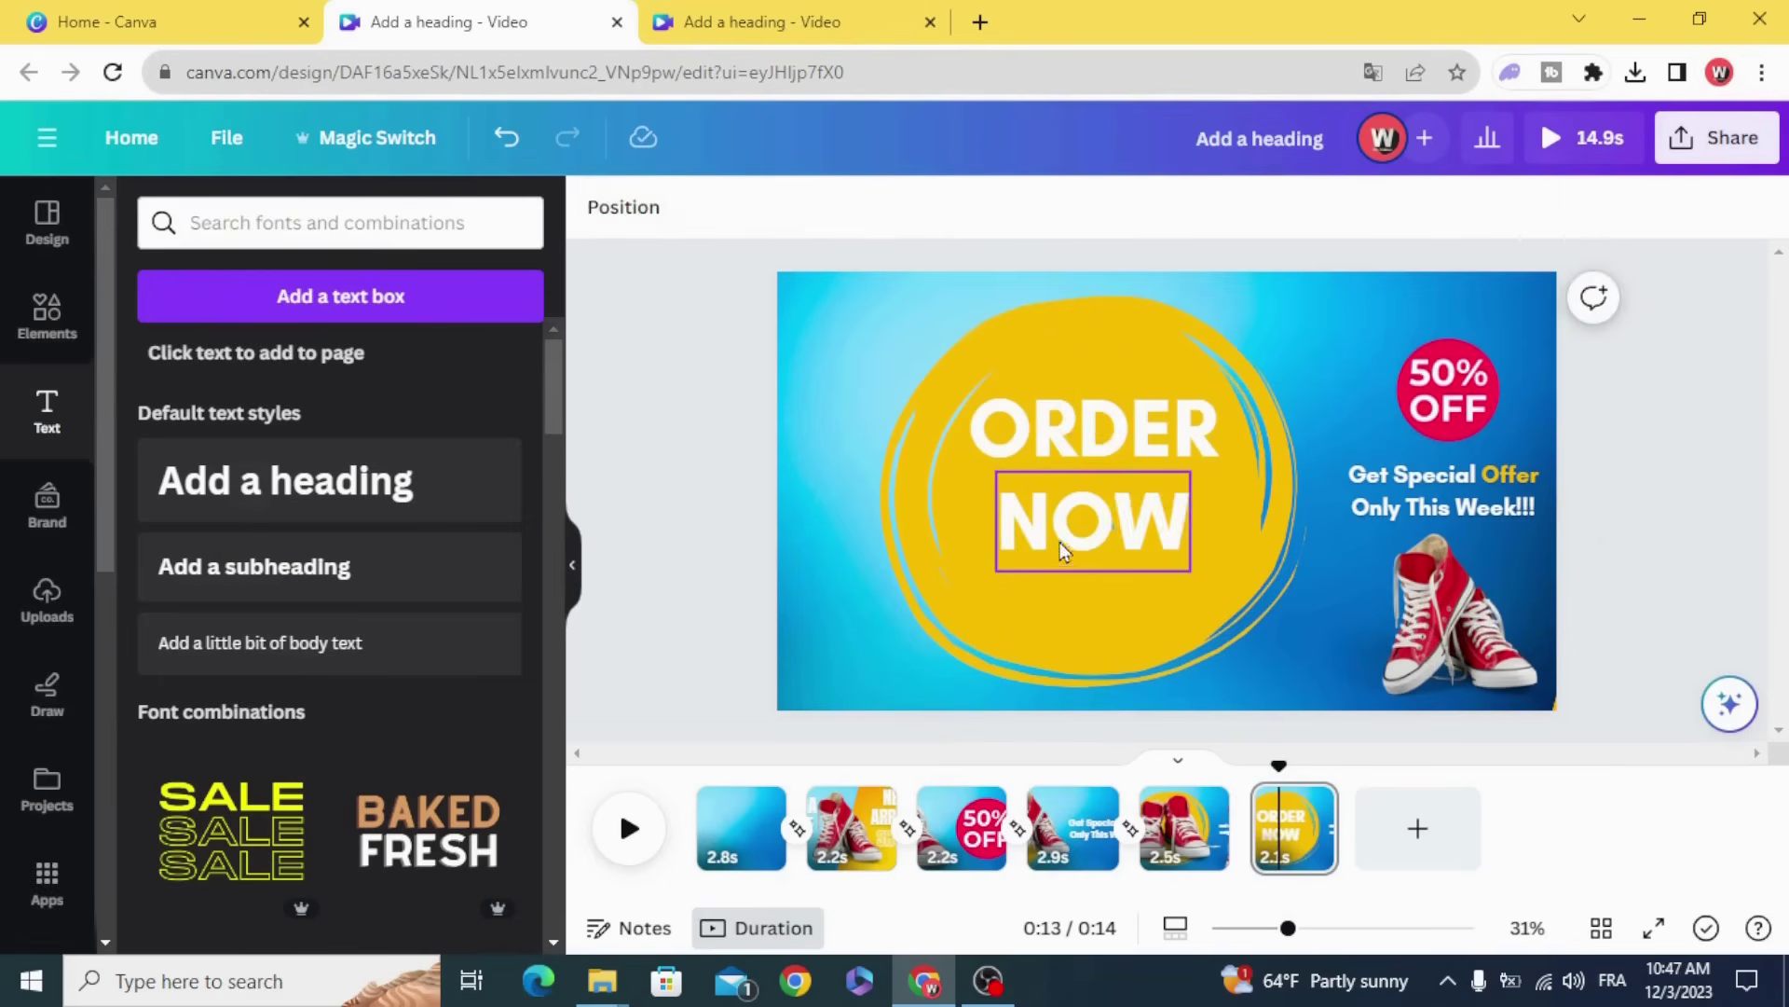
click(1066, 439)
drag(1066, 439, 1066, 447)
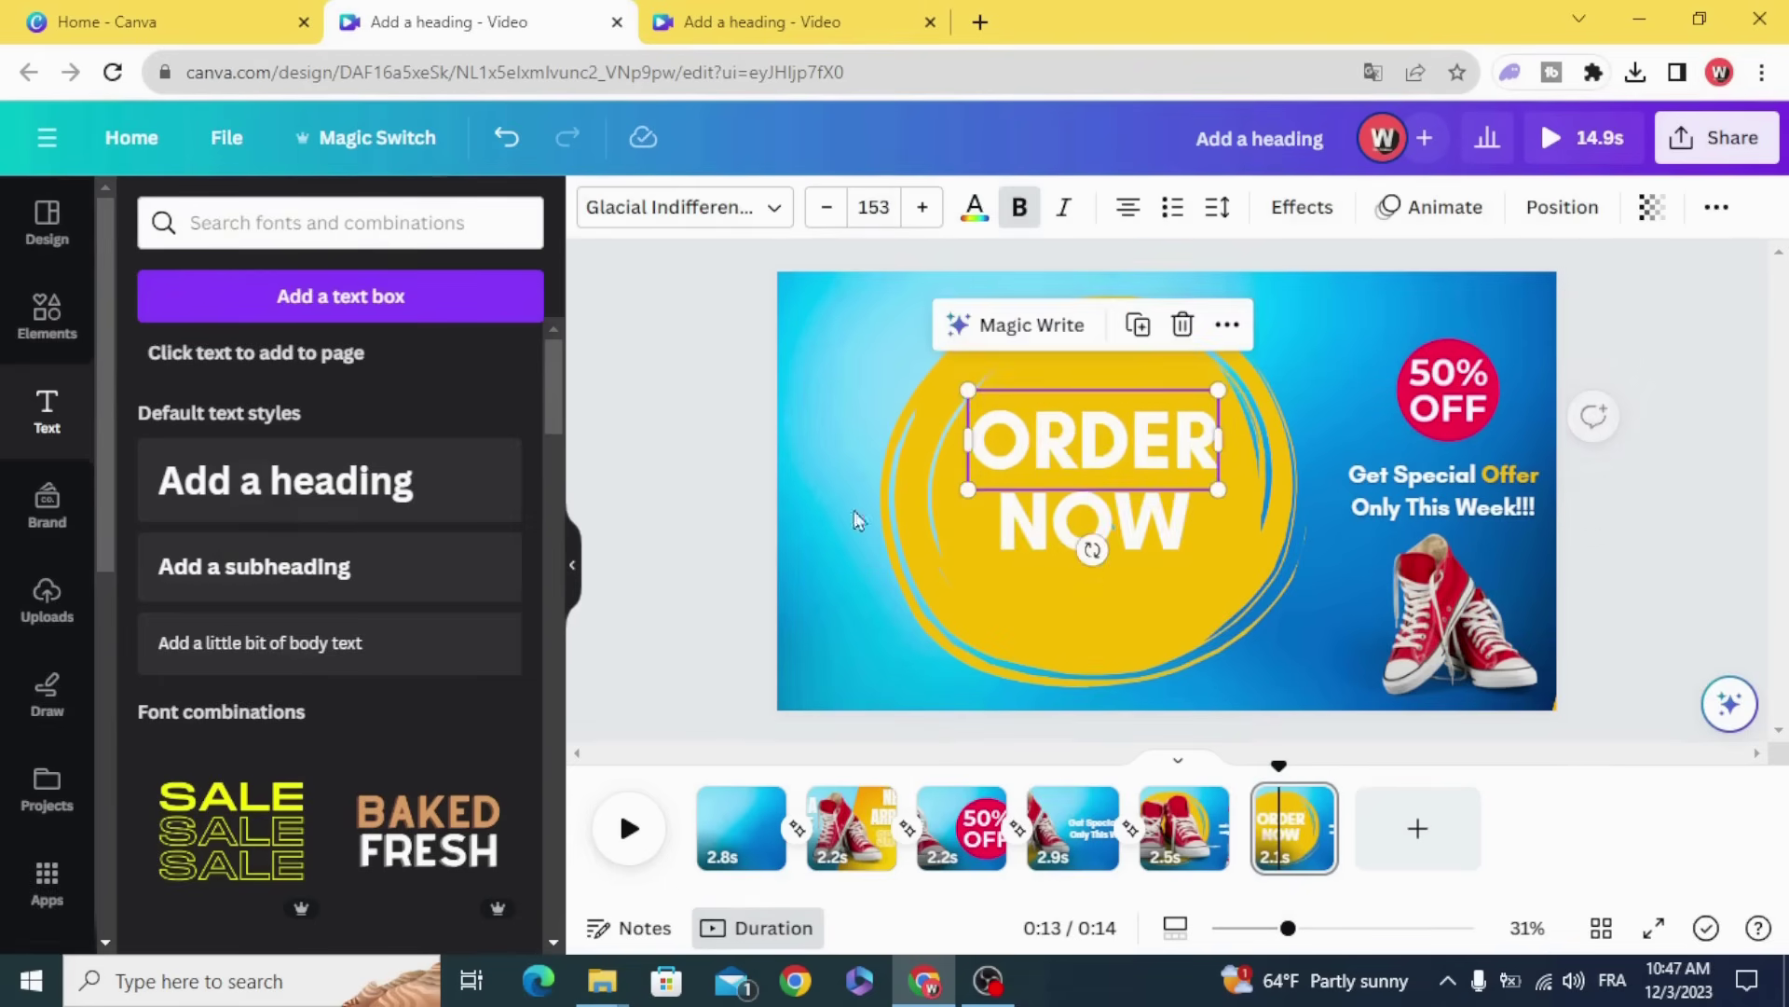
click(641, 582)
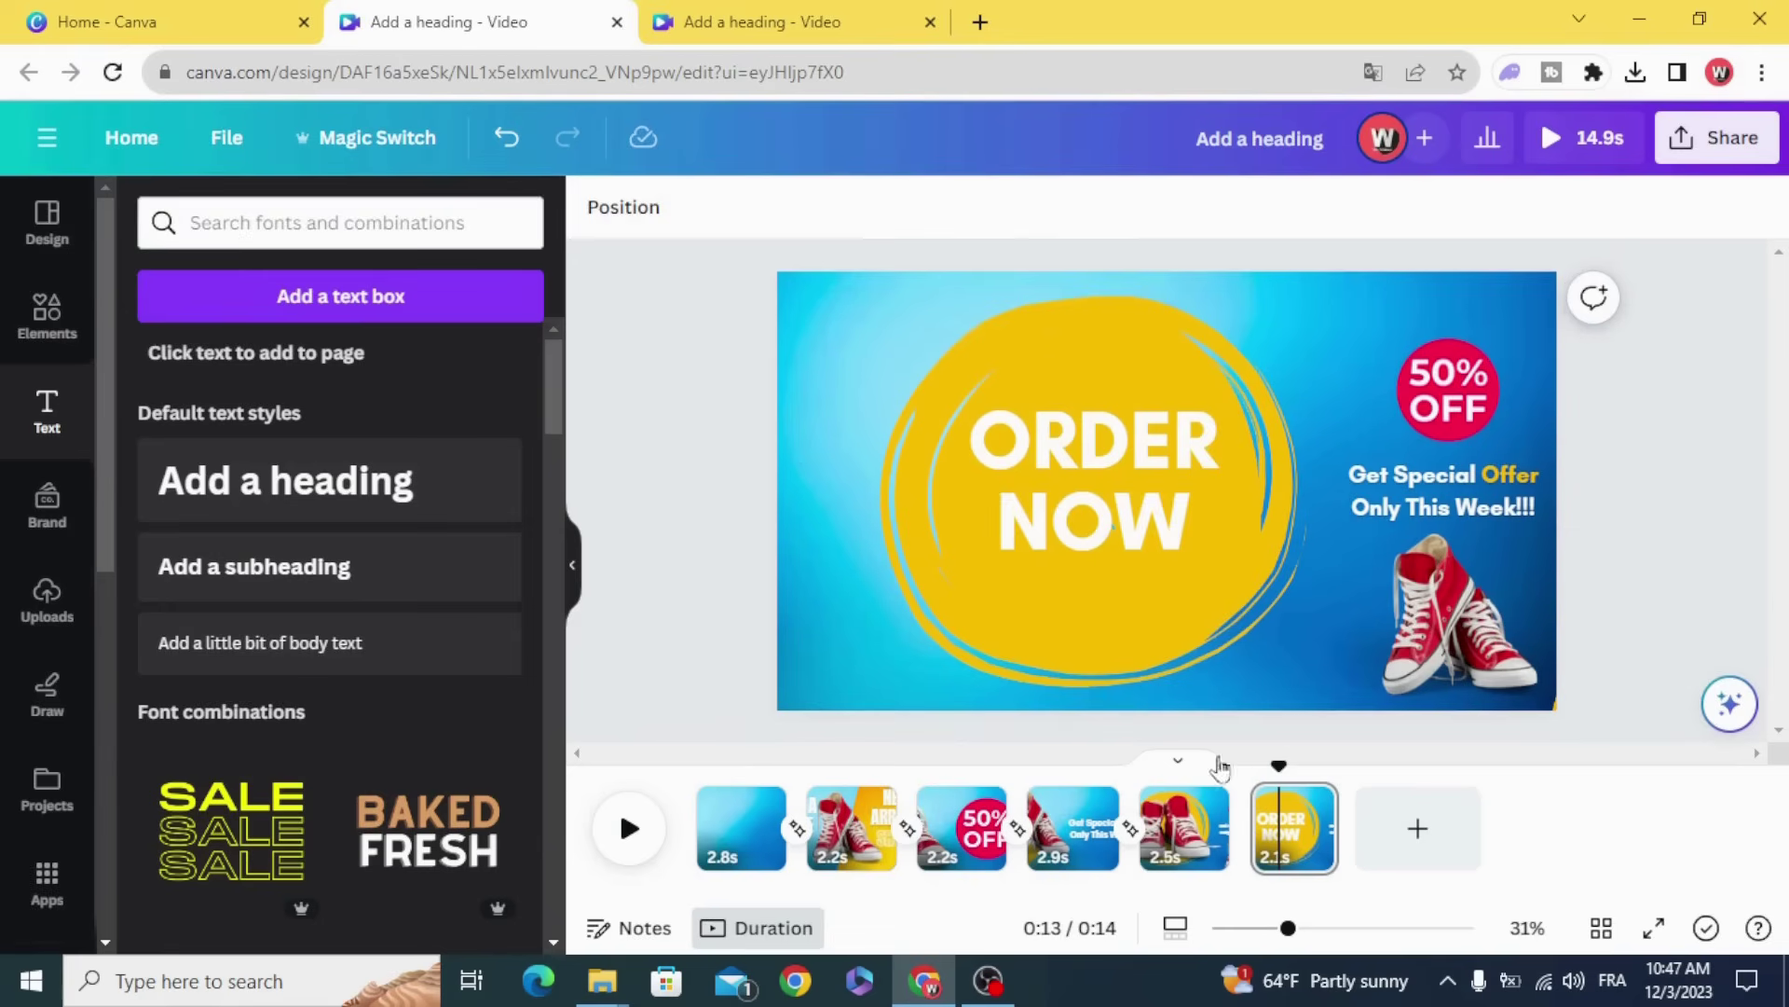
- Copy the large red sneakers from the previous page and paste them over the ORDER NOW text
drag(1275, 768, 1179, 768)
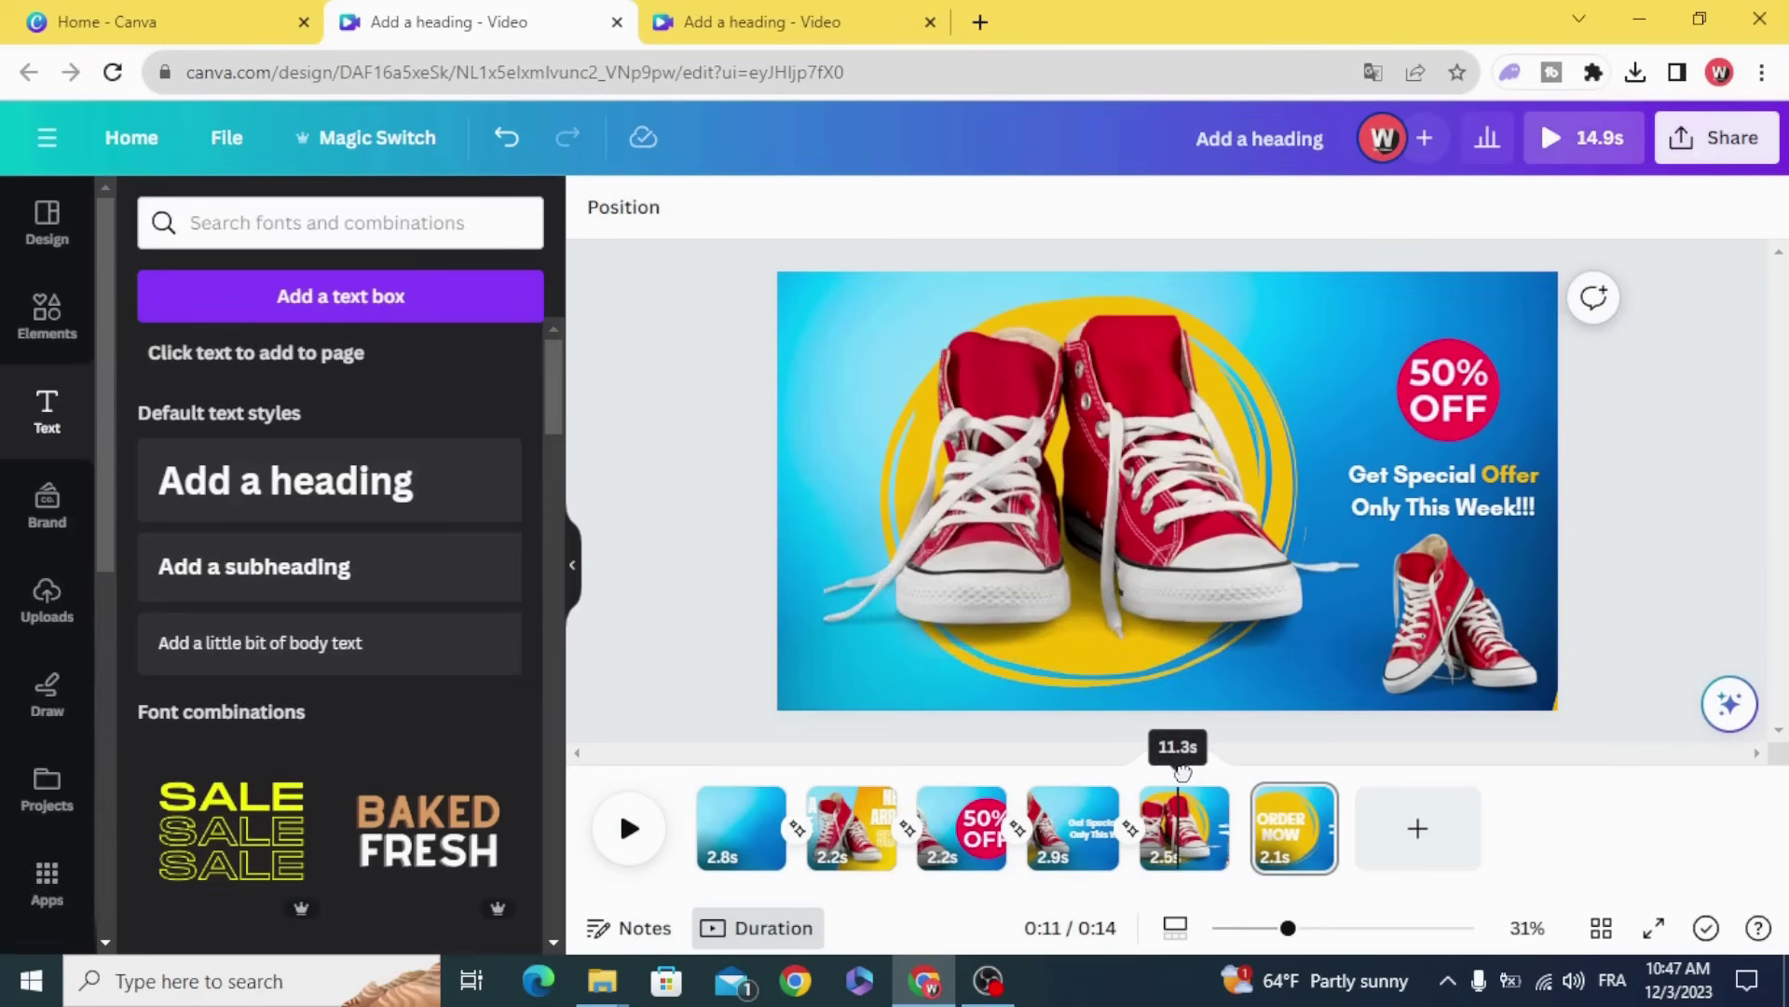
click(1183, 585)
right_click(1183, 578)
click(1268, 167)
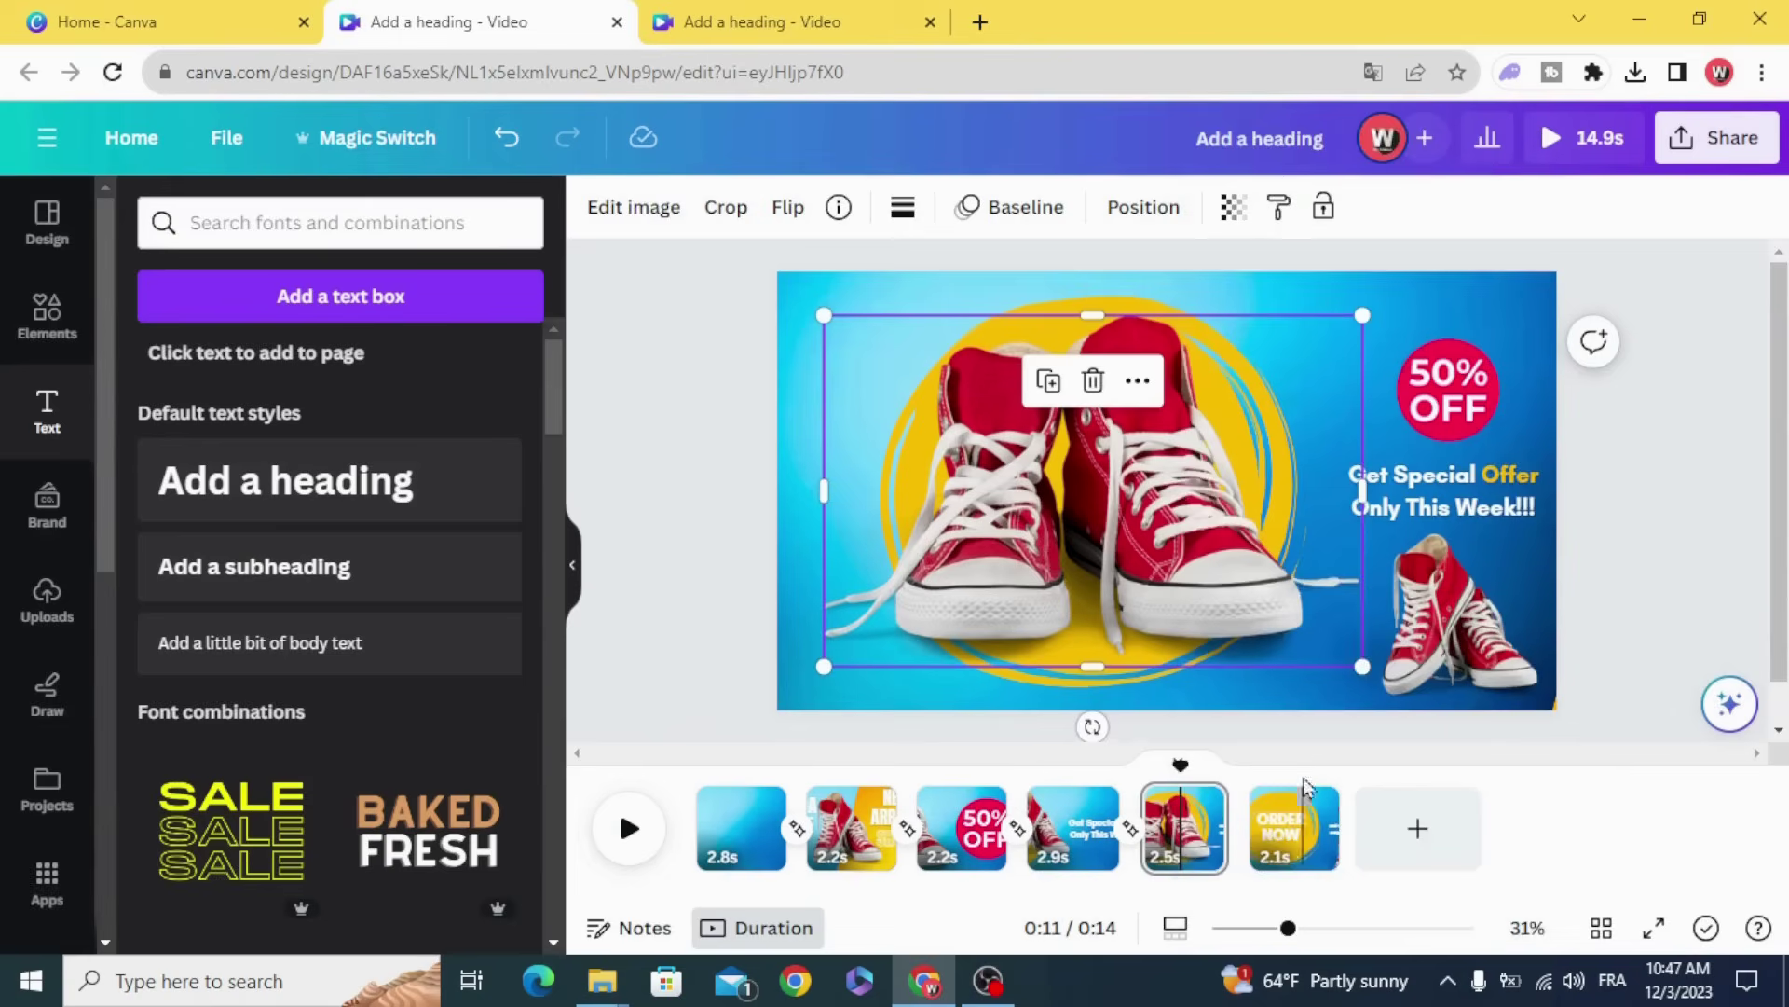
click(1298, 828)
click(1061, 592)
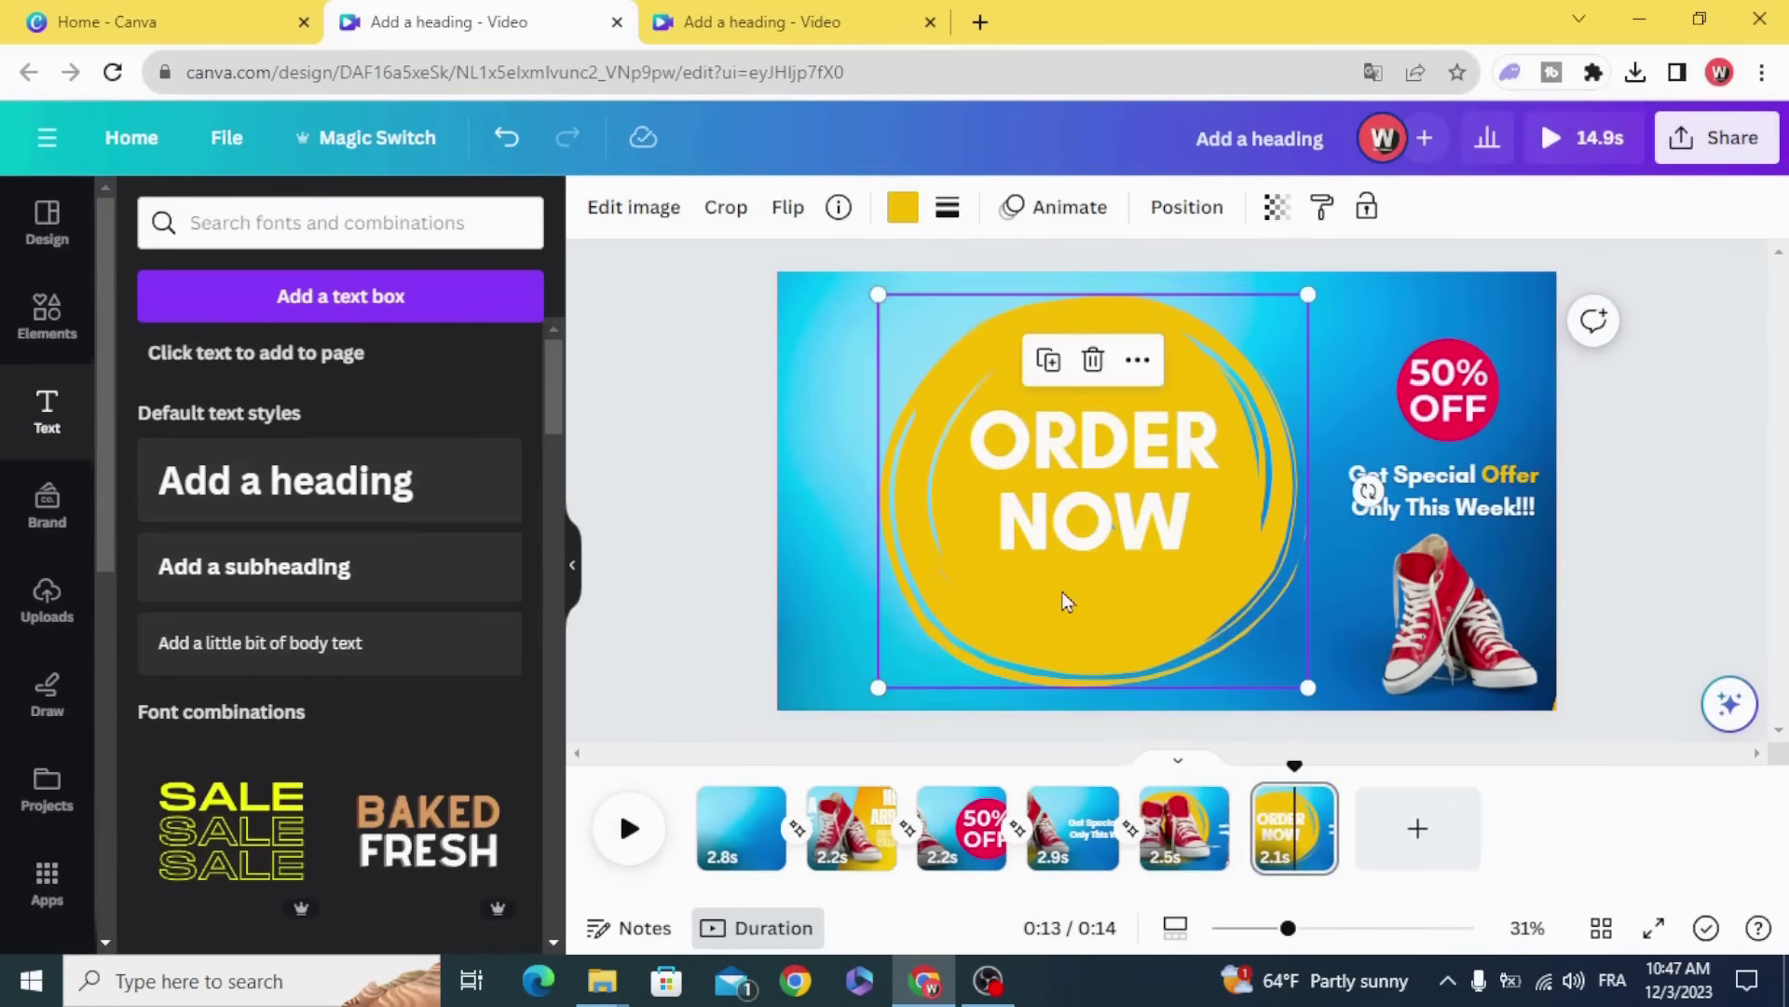
key(ctrl+v)
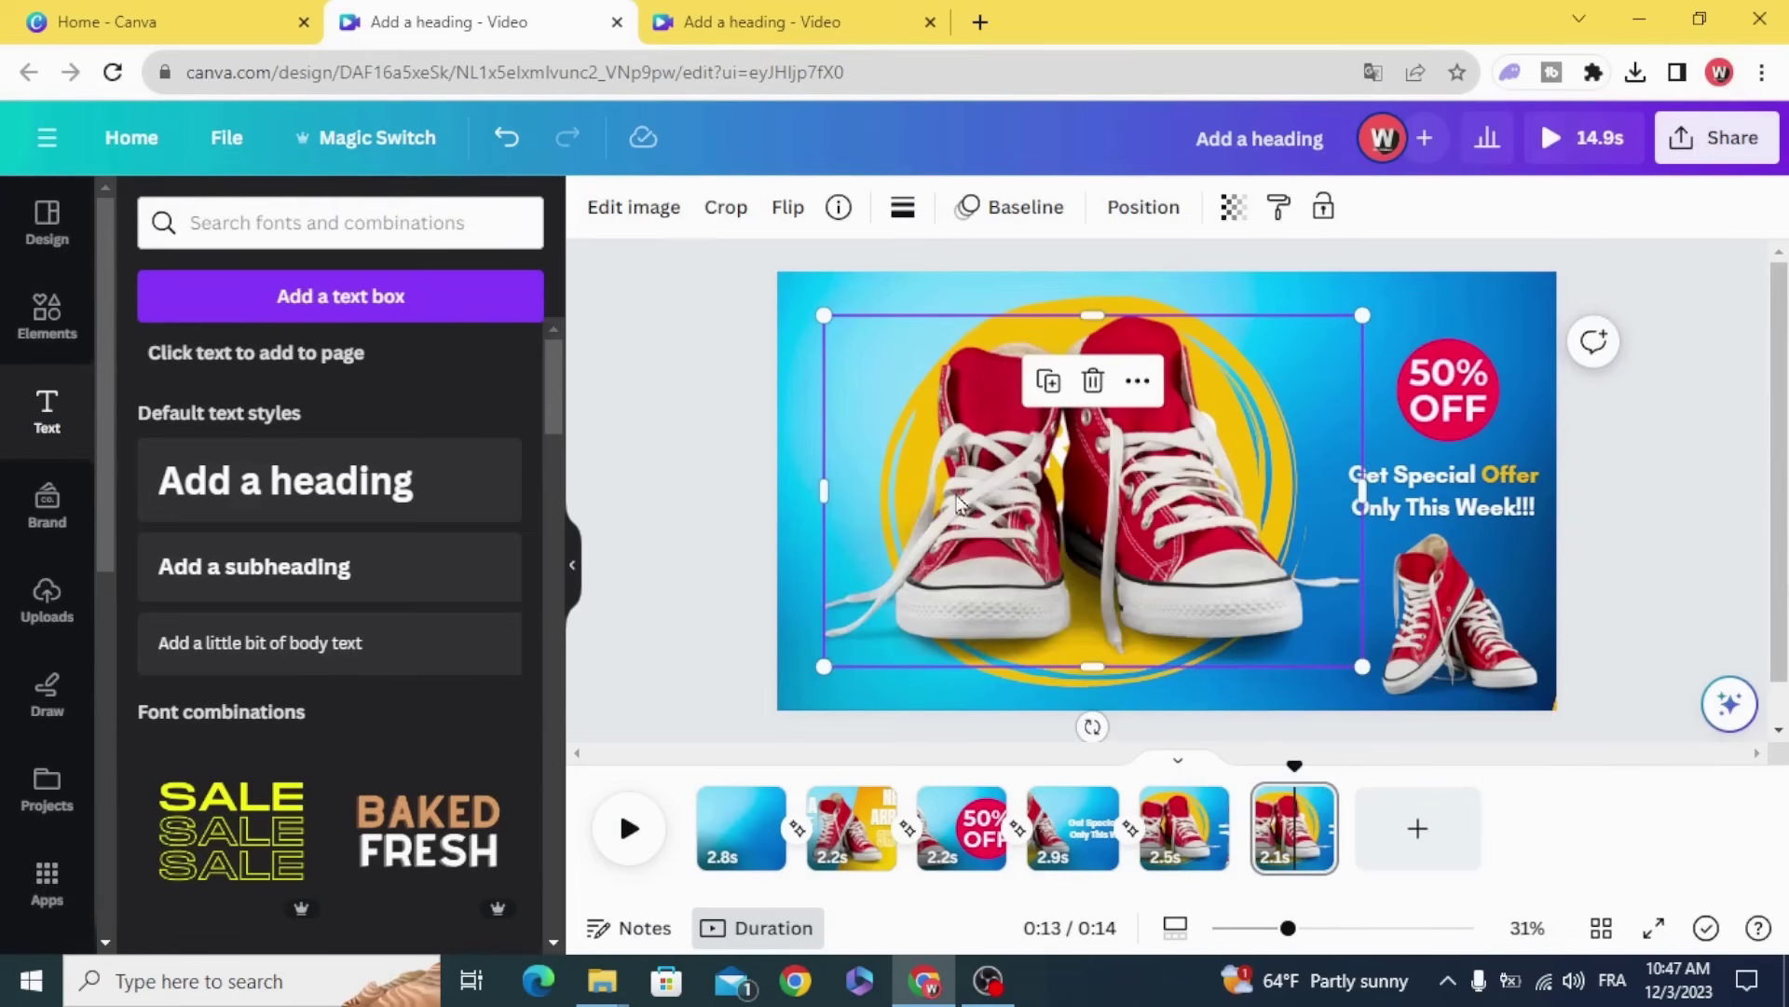
- Set the pasted sneakers' Baseline animation to play on exit with a downward direction
click(1032, 209)
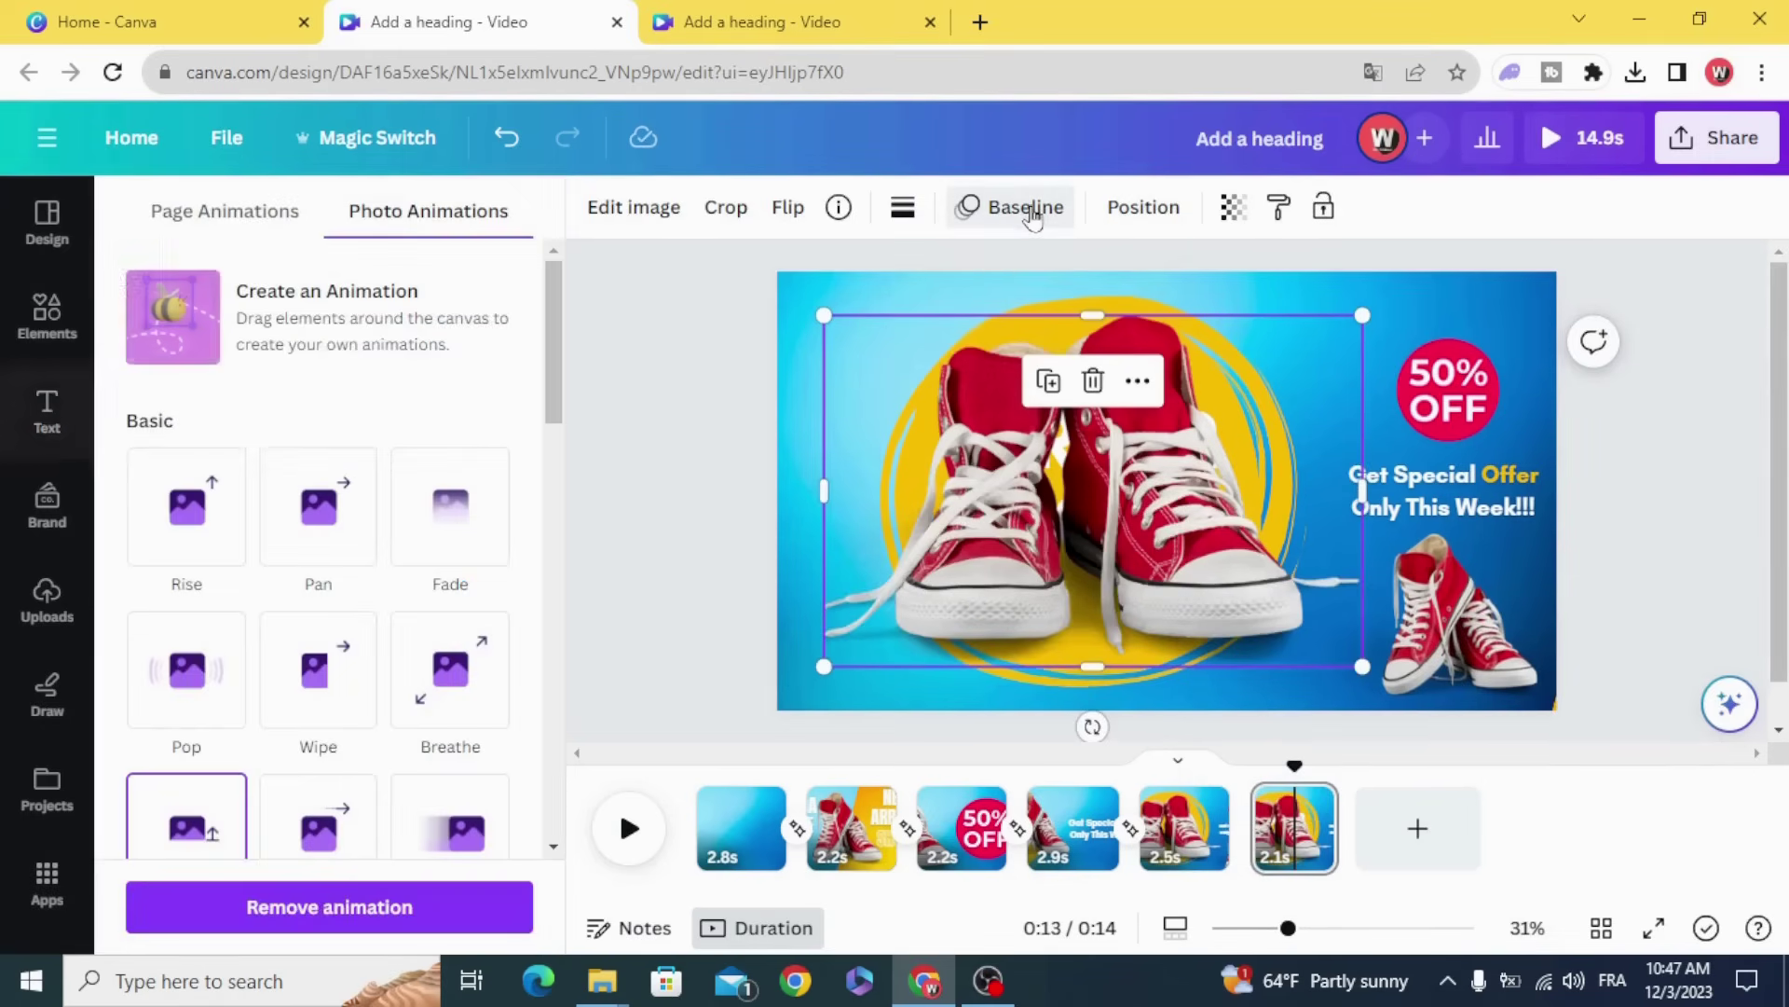
scroll(307, 727, down, 3)
scroll(312, 743, down, 4)
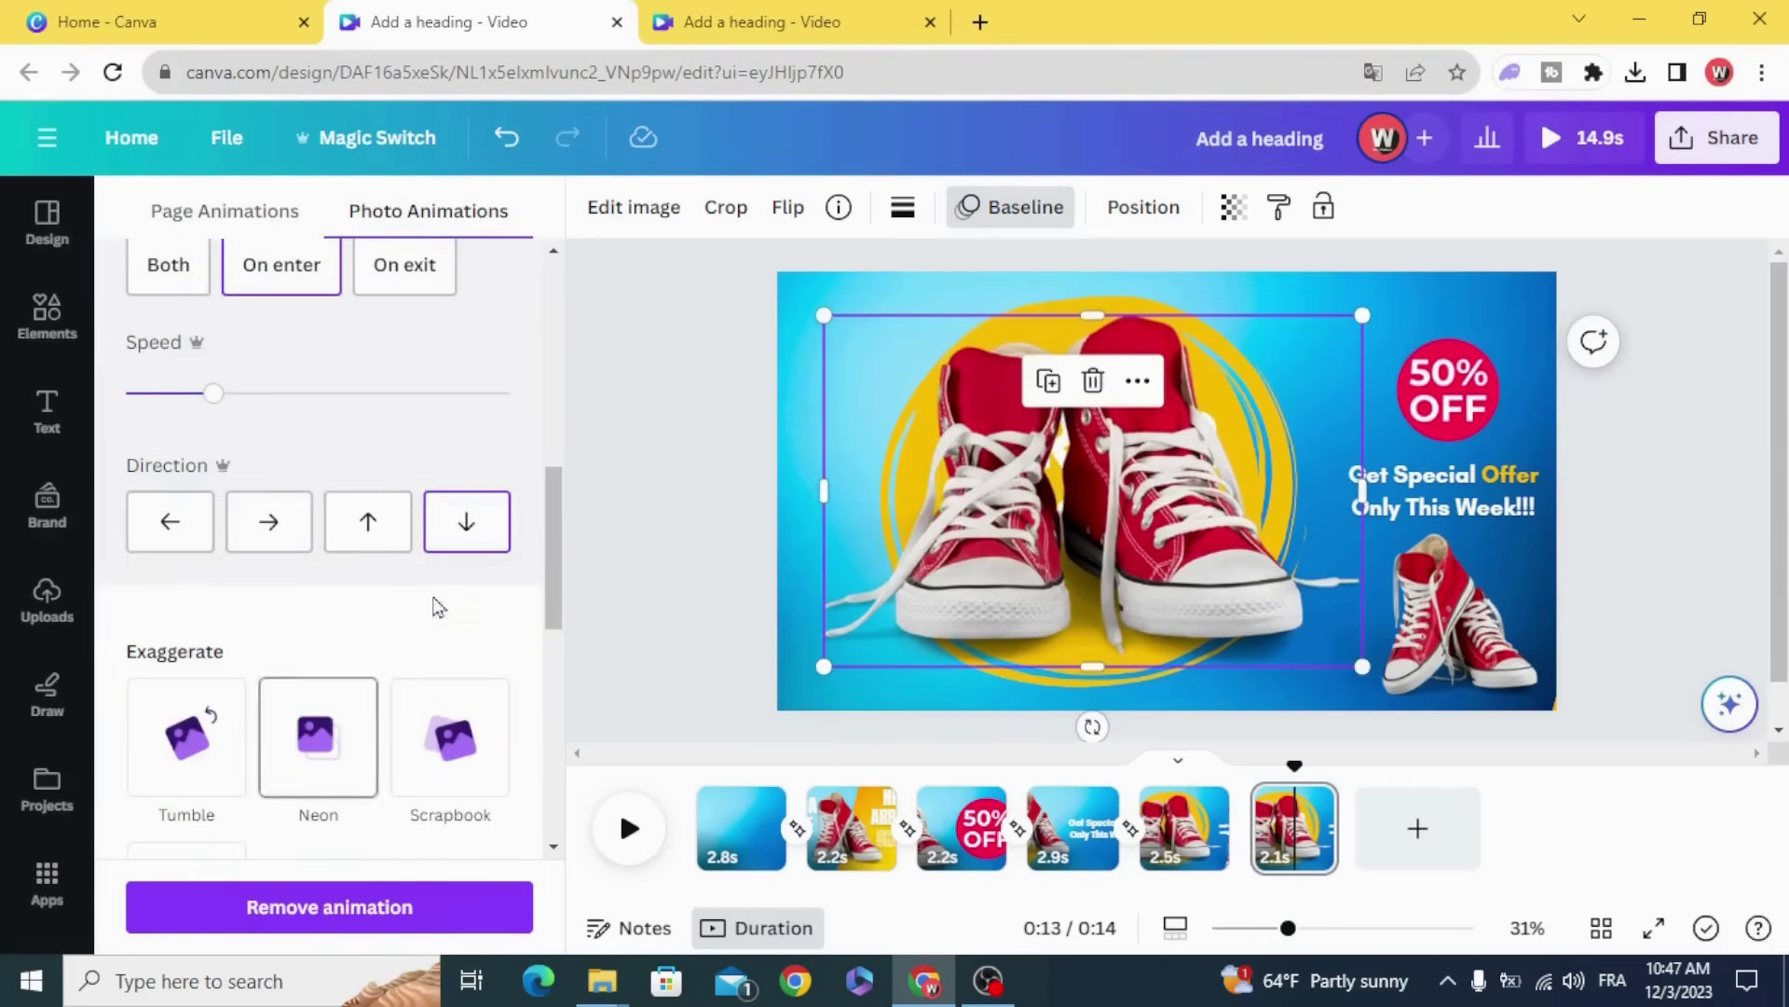
click(467, 522)
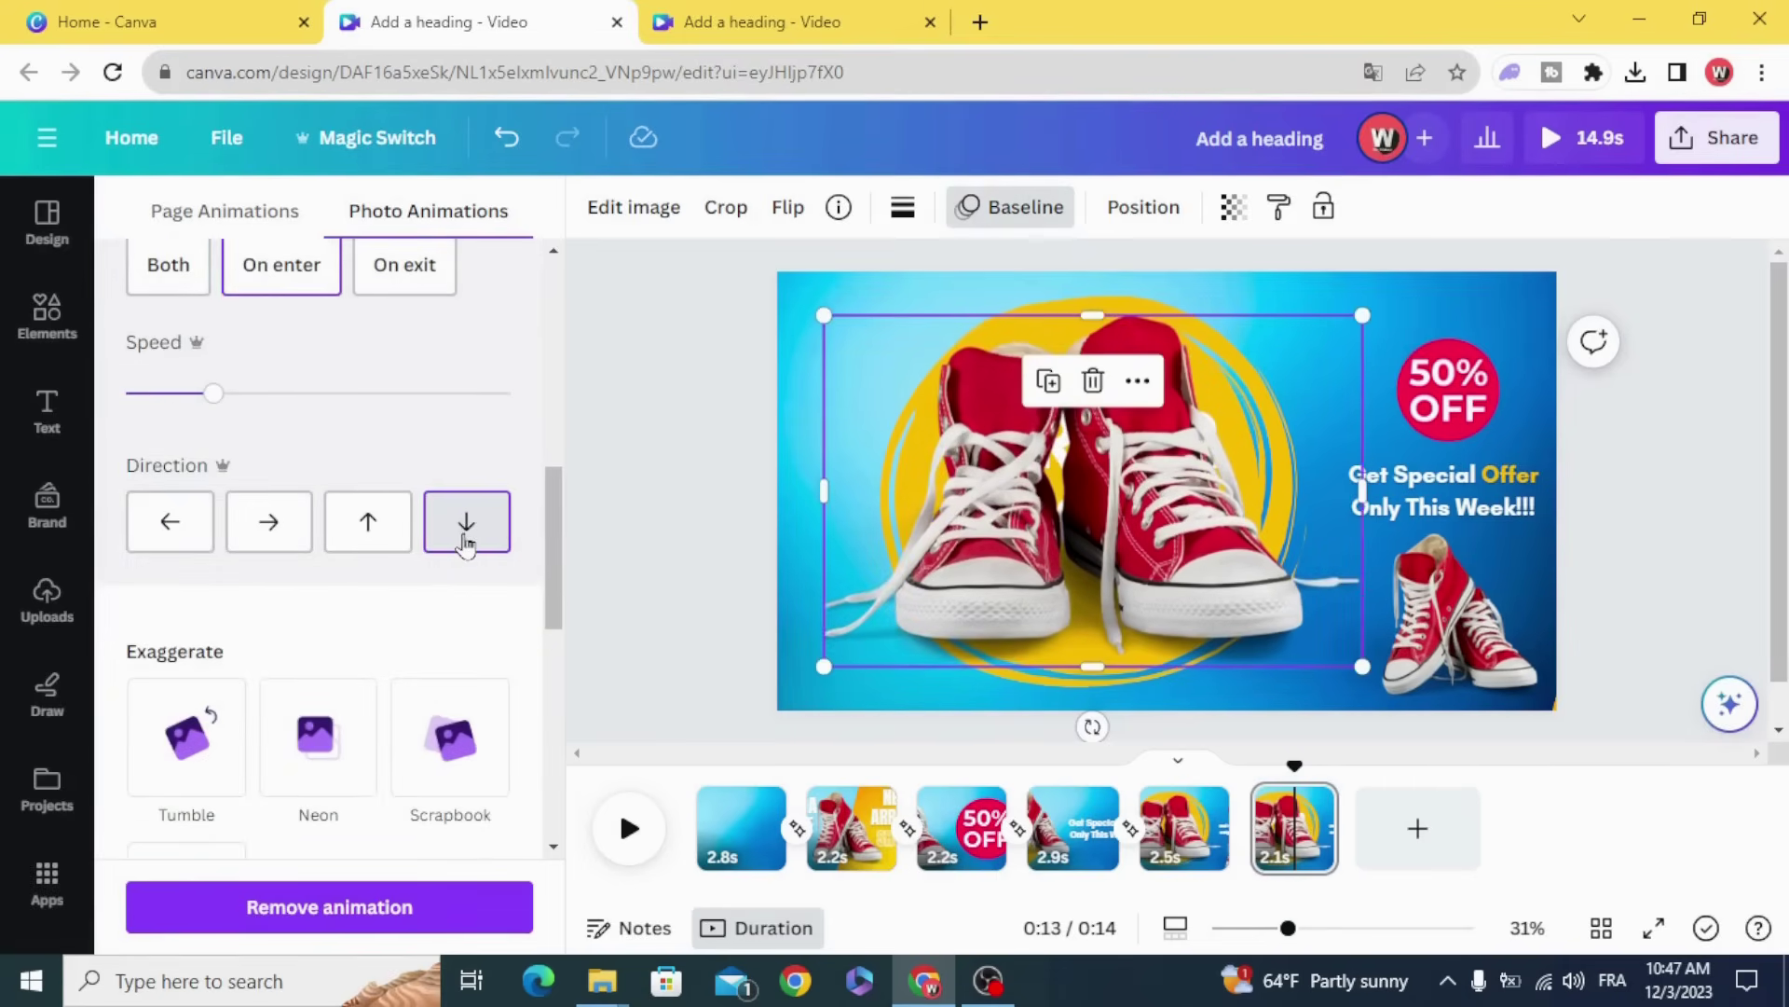
click(405, 270)
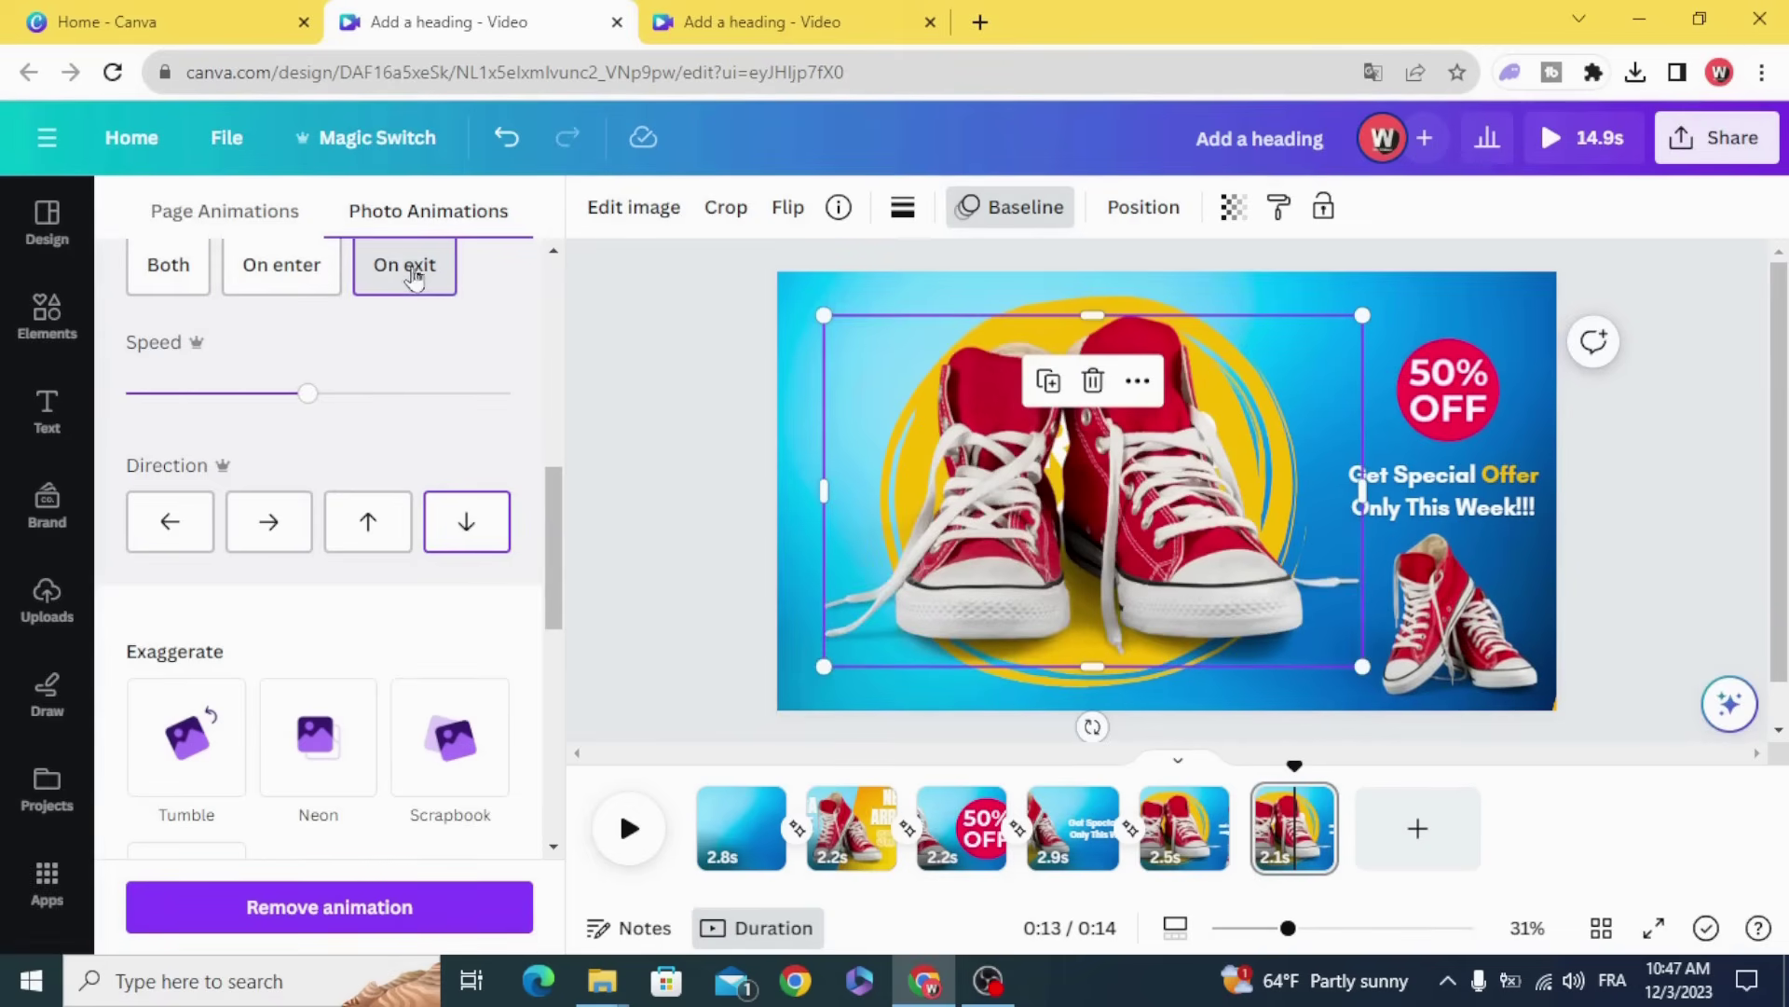
click(460, 527)
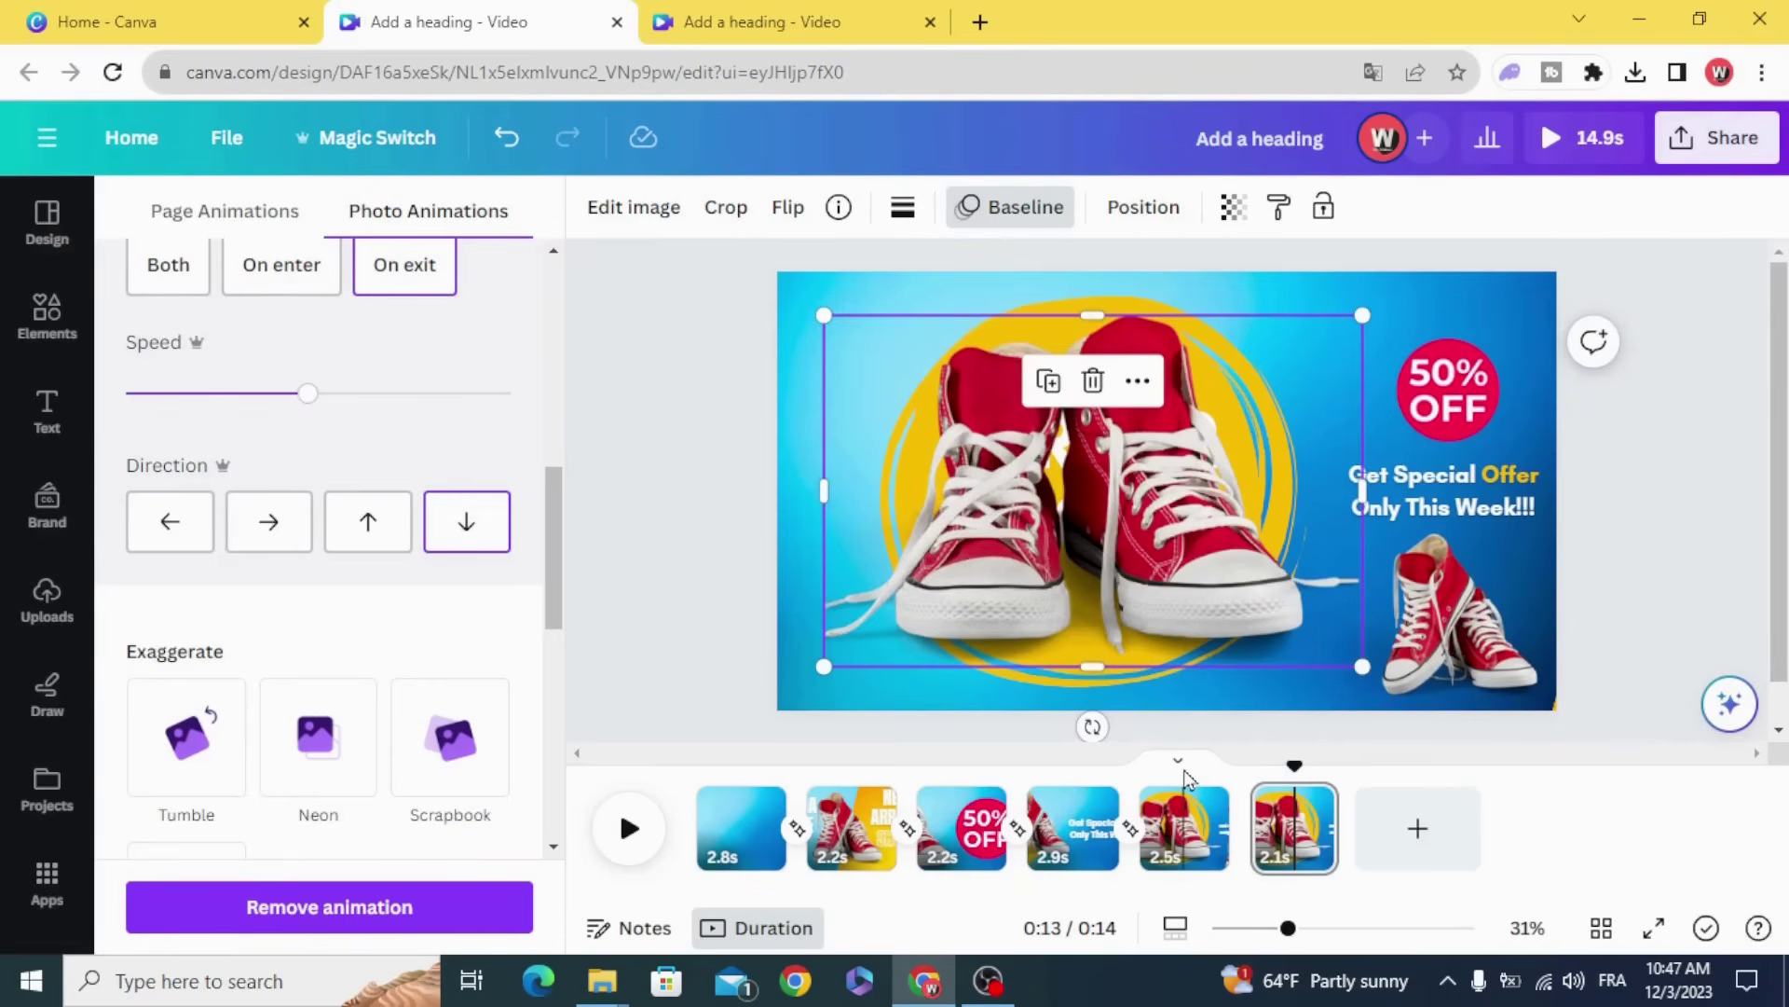
- Preview the ending from the second-to-last page, and replay the whole video from the first page
mouse_move(1279, 766)
mouse_down()
mouse_move(1202, 779)
mouse_move(1318, 778)
mouse_move(1249, 778)
mouse_up()
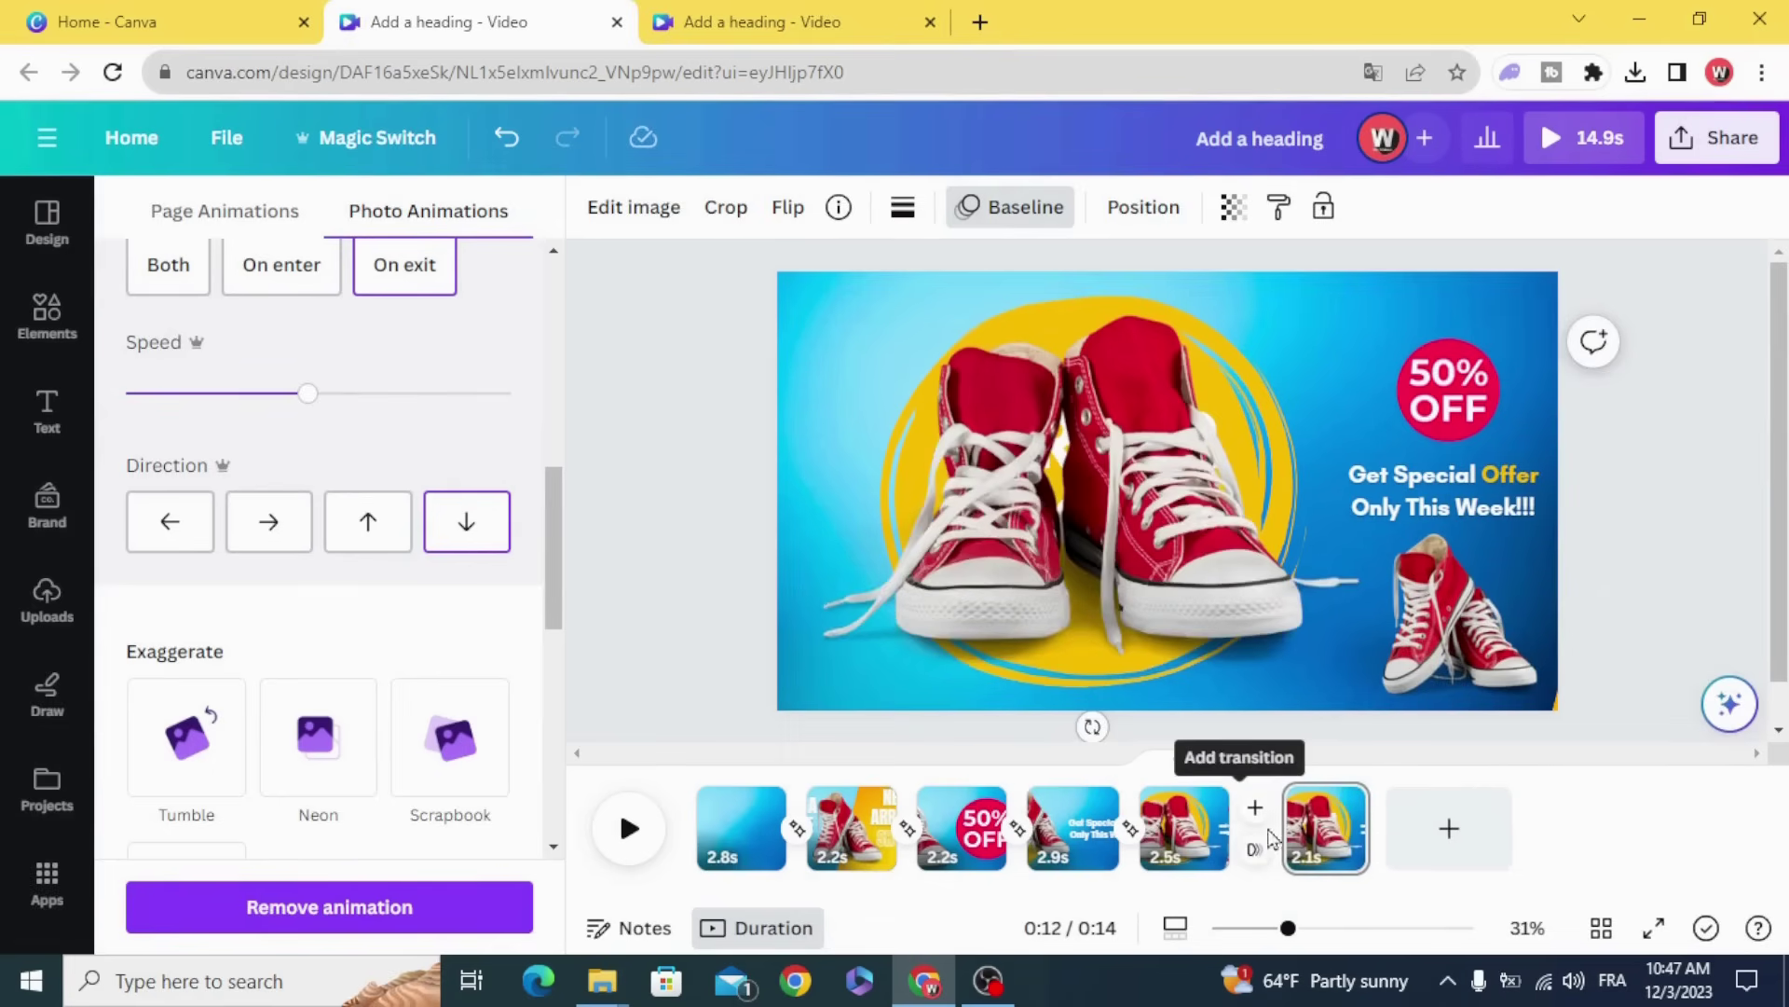
click(1203, 836)
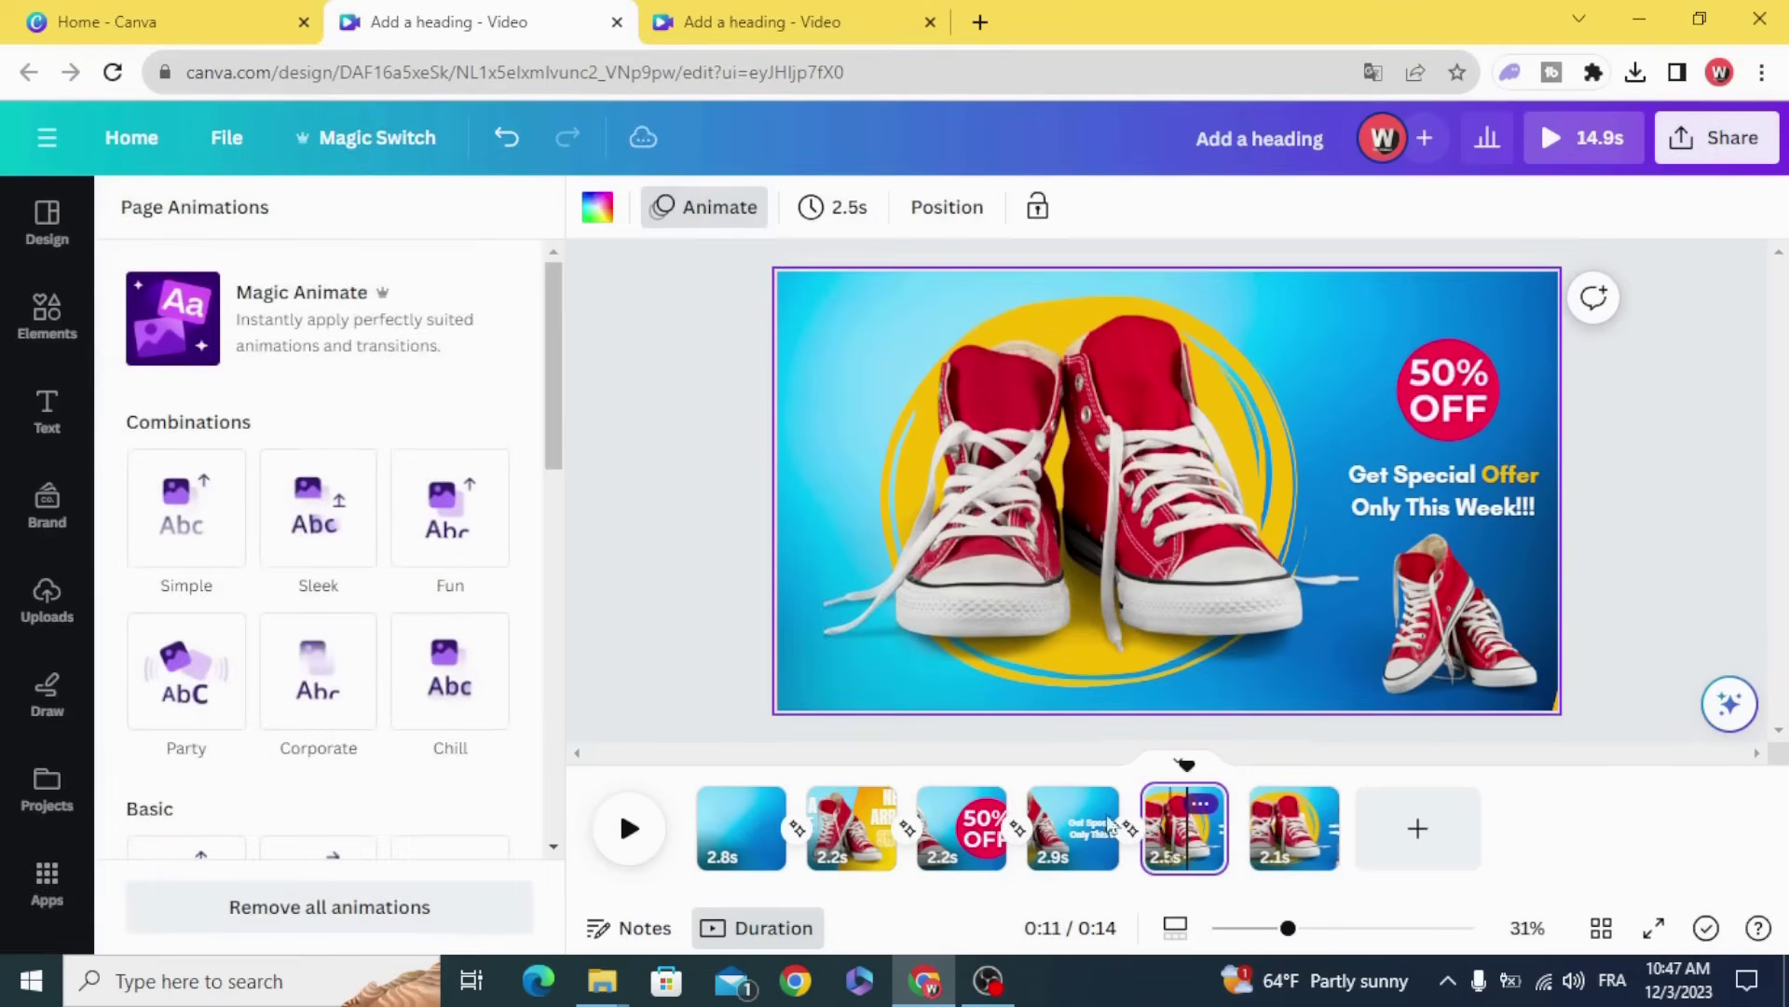
click(630, 829)
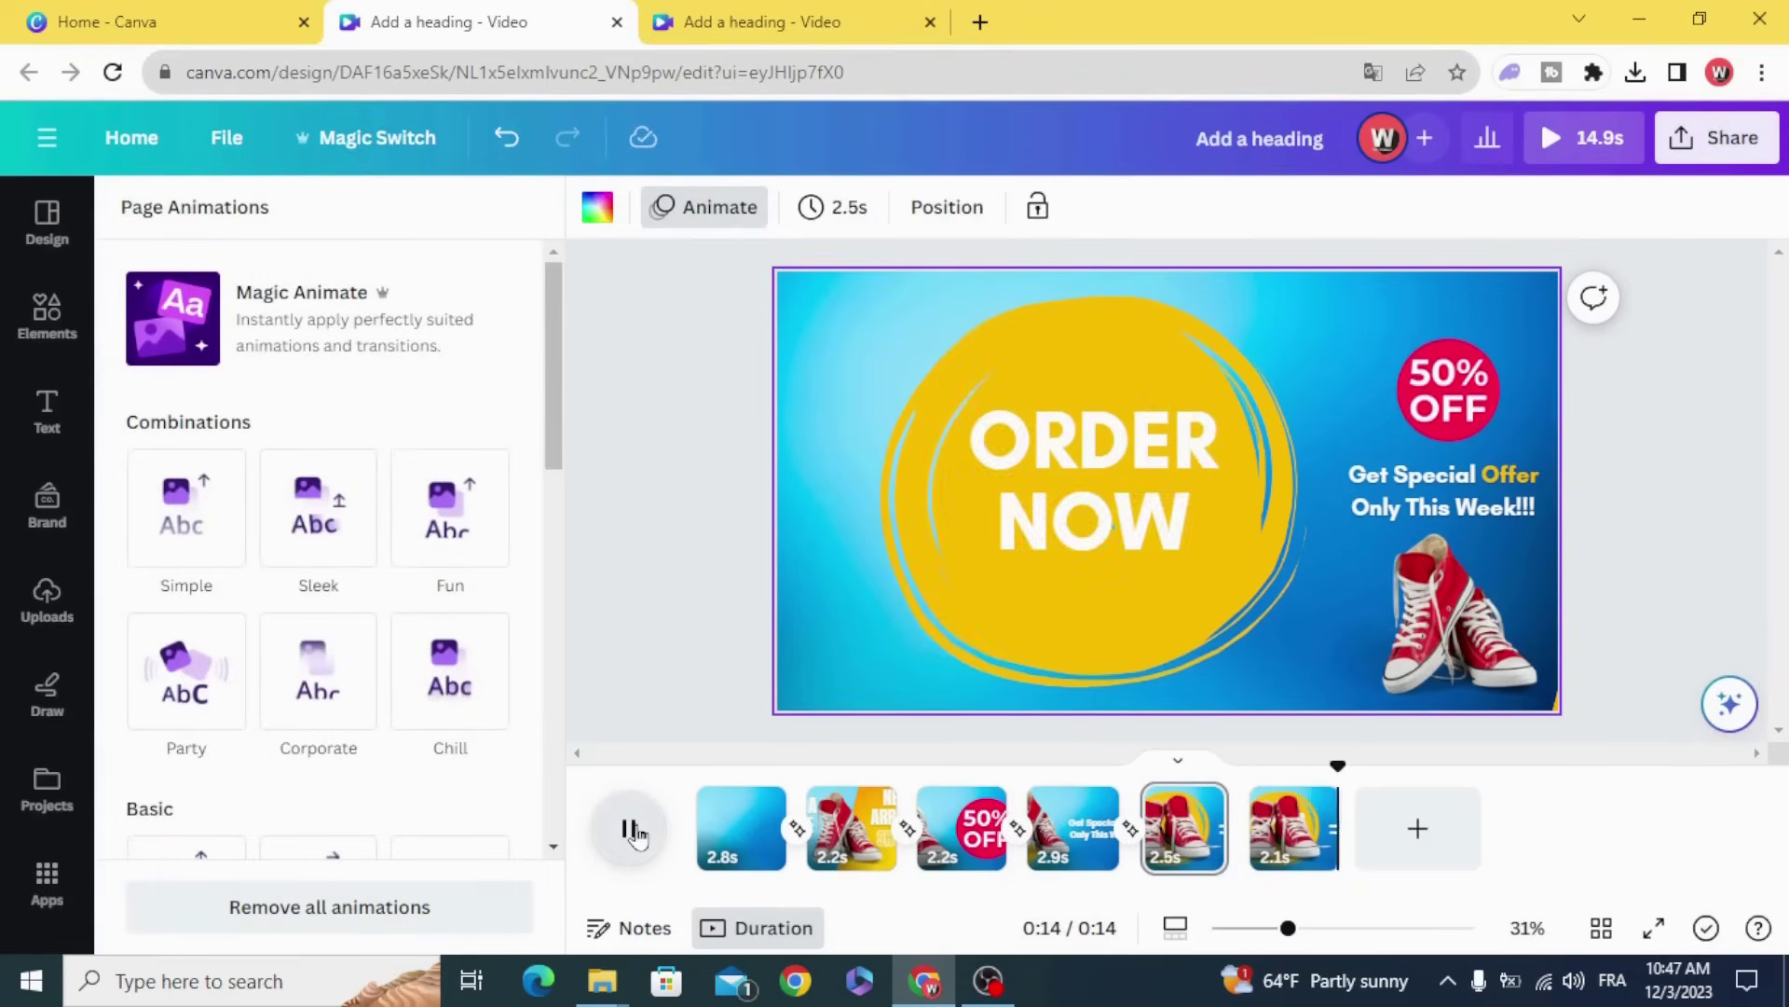
drag(1328, 806, 680, 802)
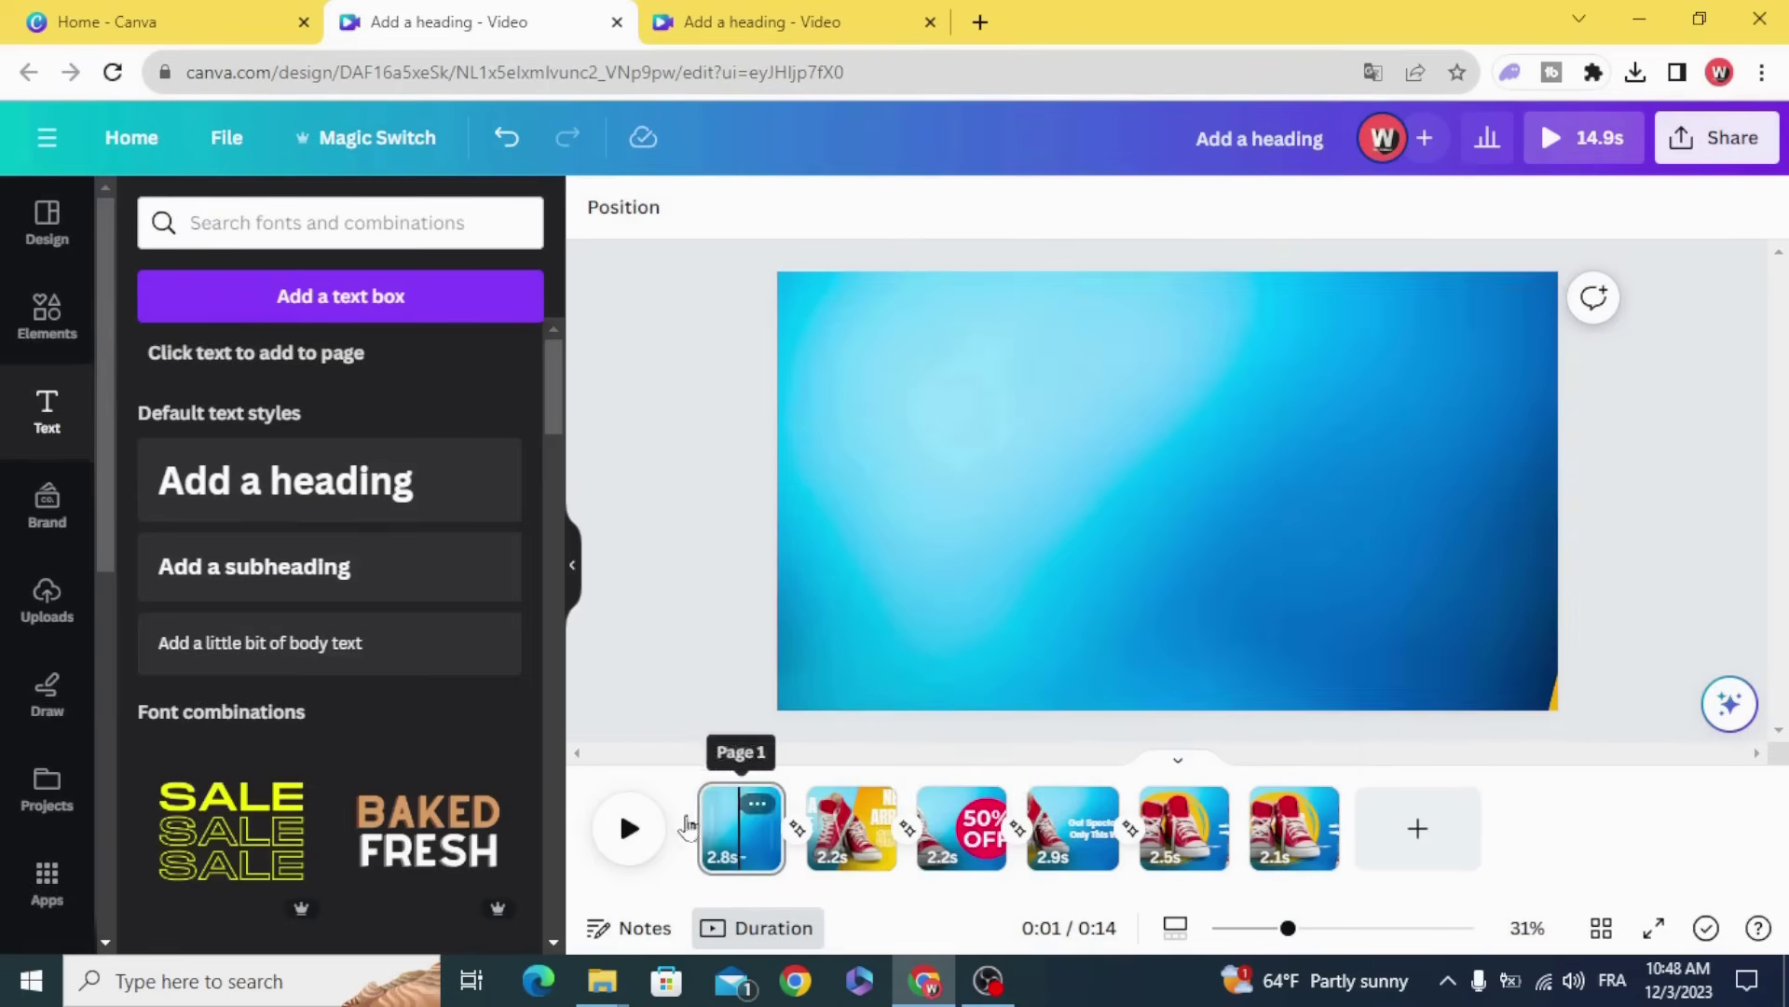
click(648, 832)
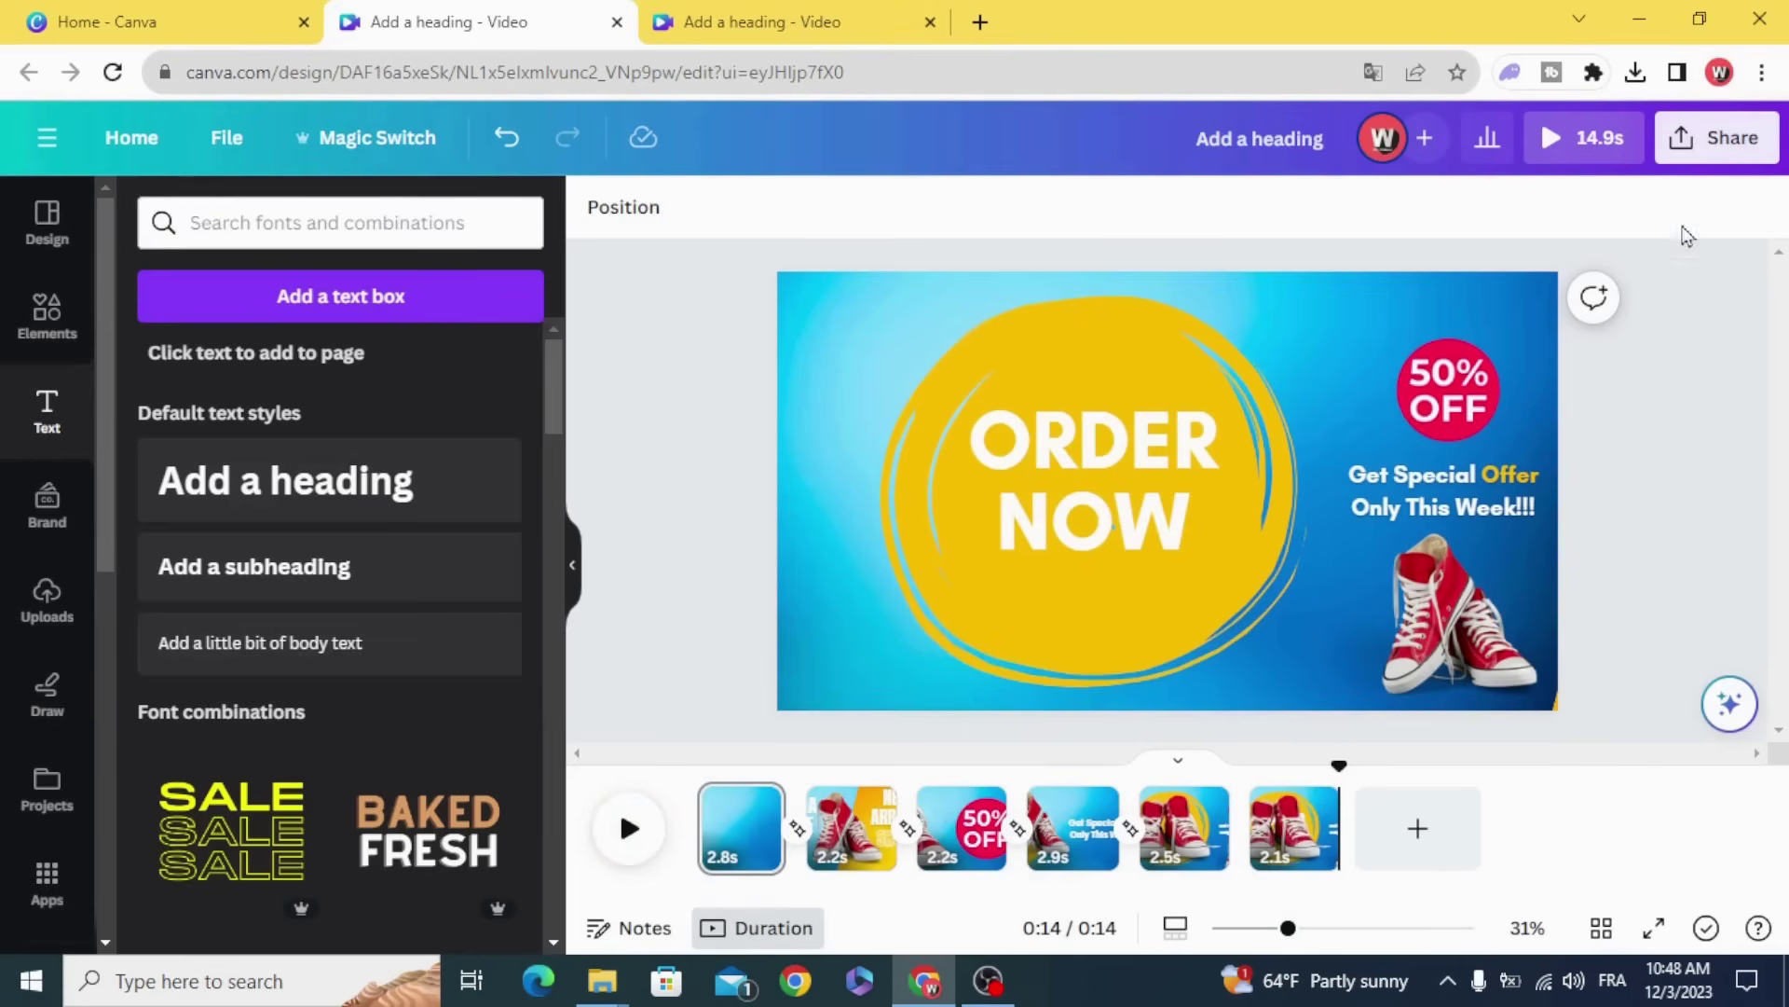
- Open the download settings for exporting all pages of the design as an MP4 video
click(1720, 137)
scroll(1537, 695, down, 1)
click(1538, 688)
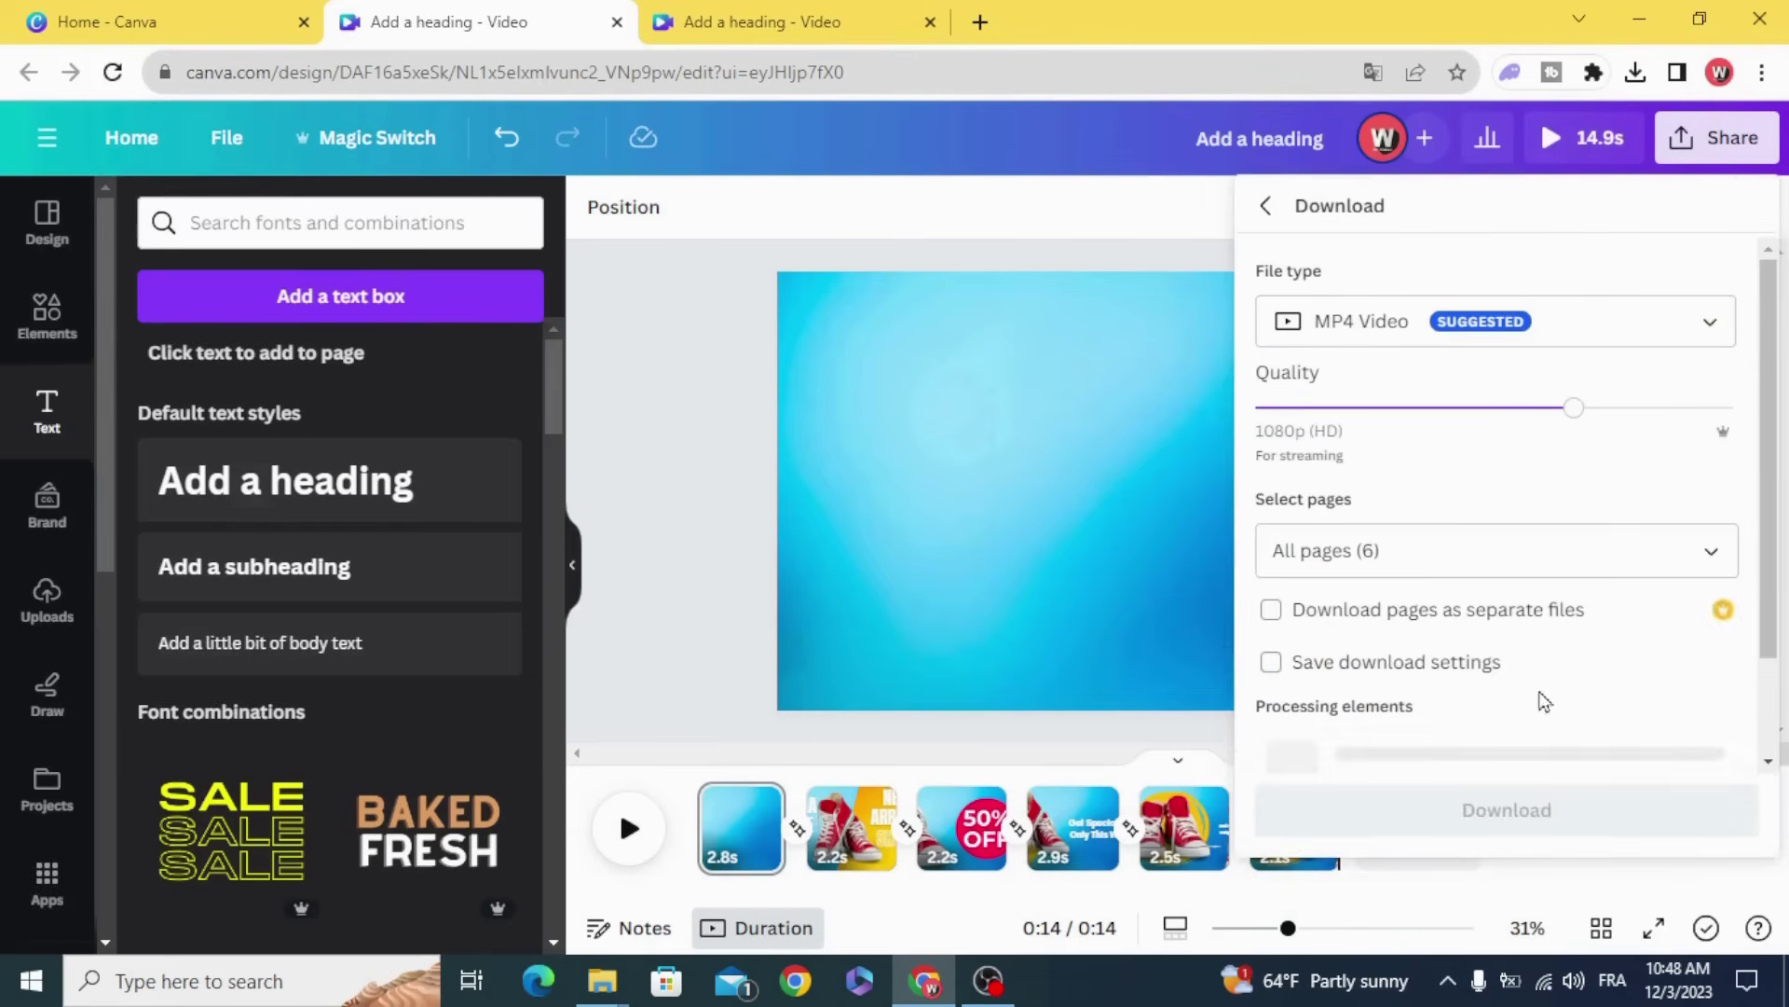